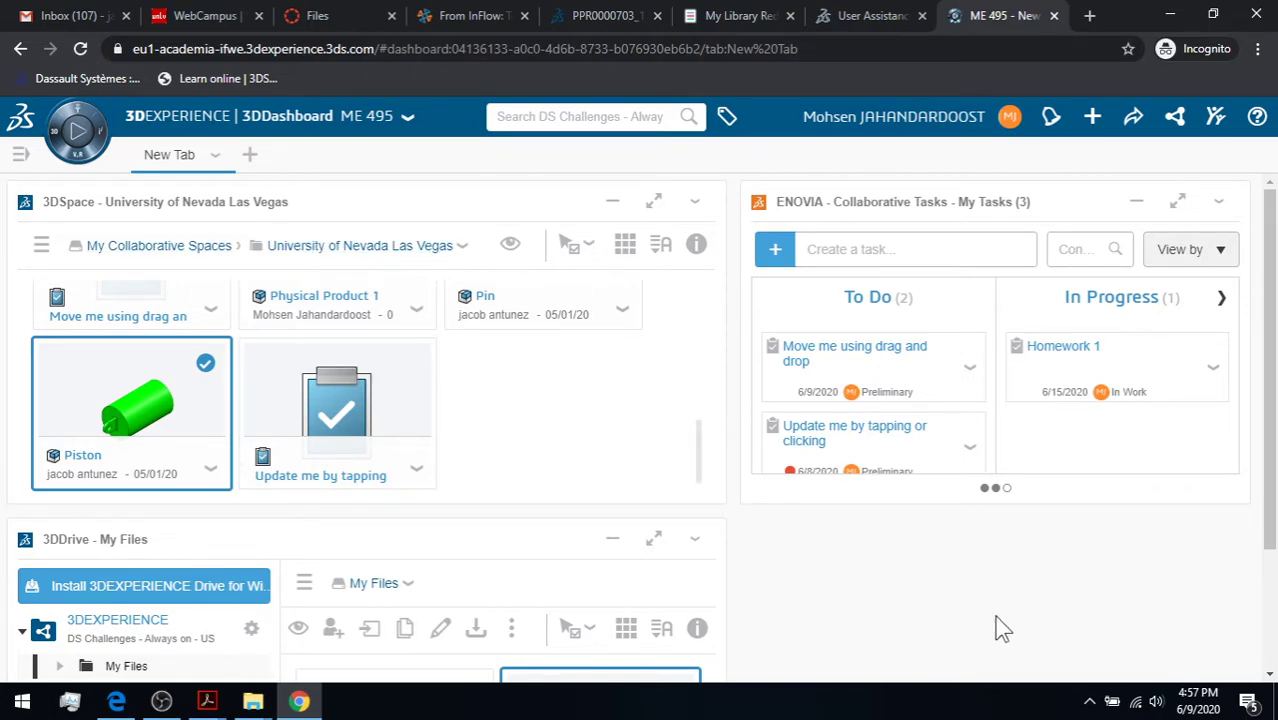
pyautogui.click(1089, 701)
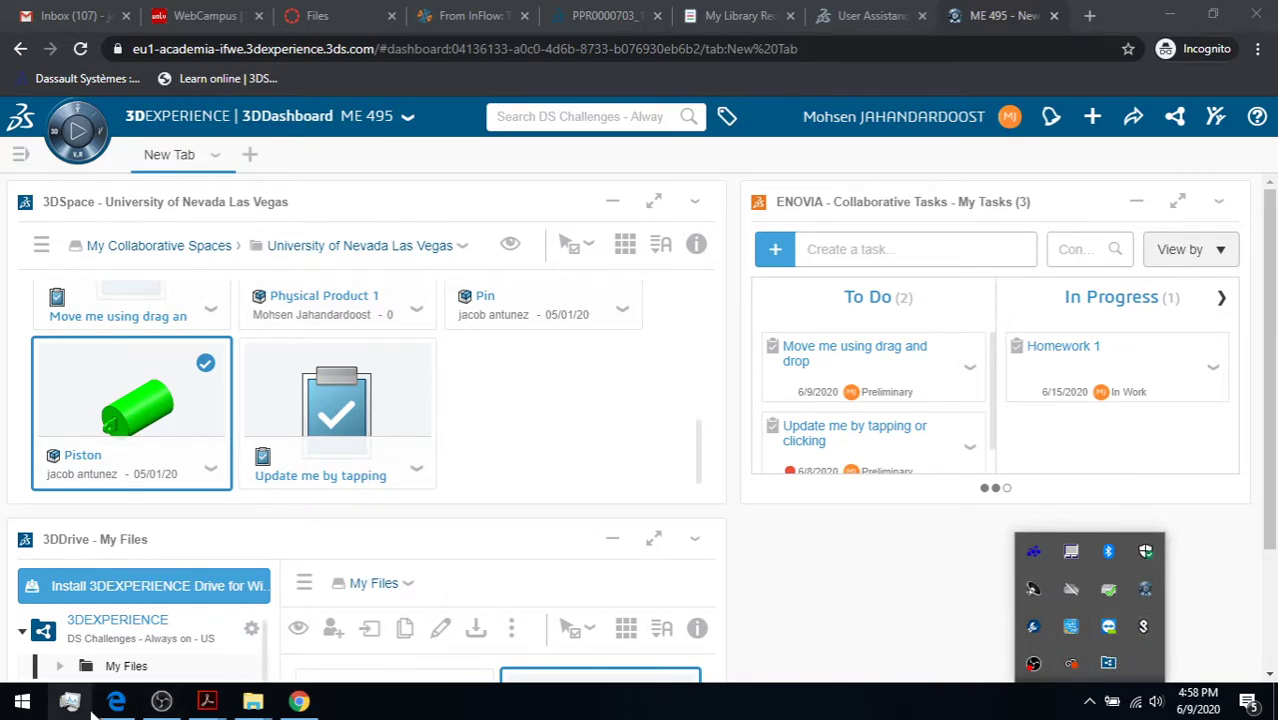
pyautogui.moveTo(117, 703)
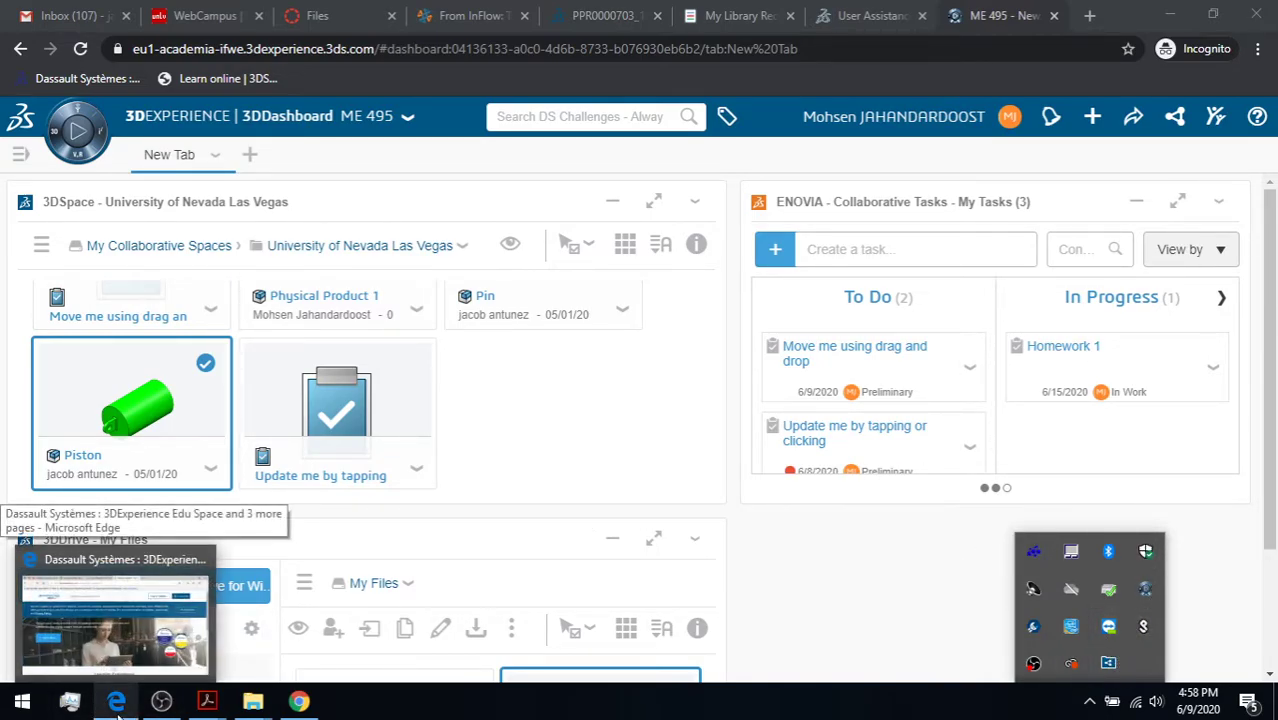
pyautogui.click(845, 572)
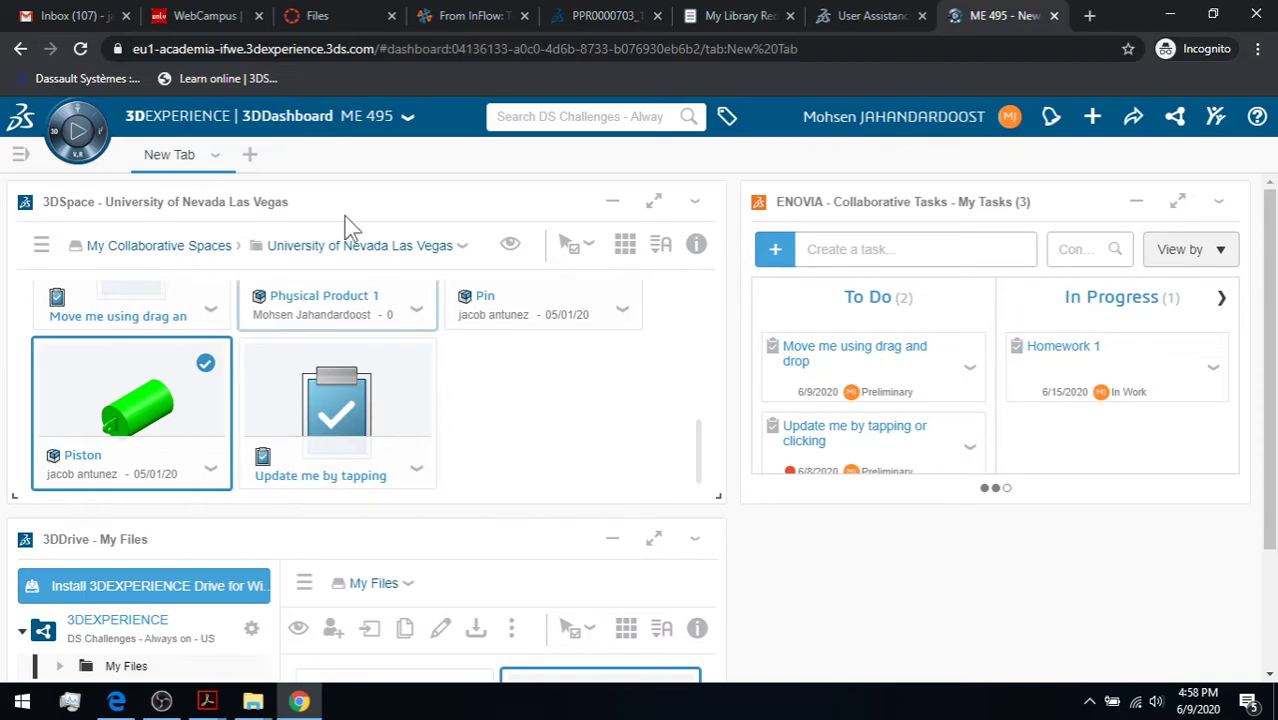
pyautogui.click(97, 155)
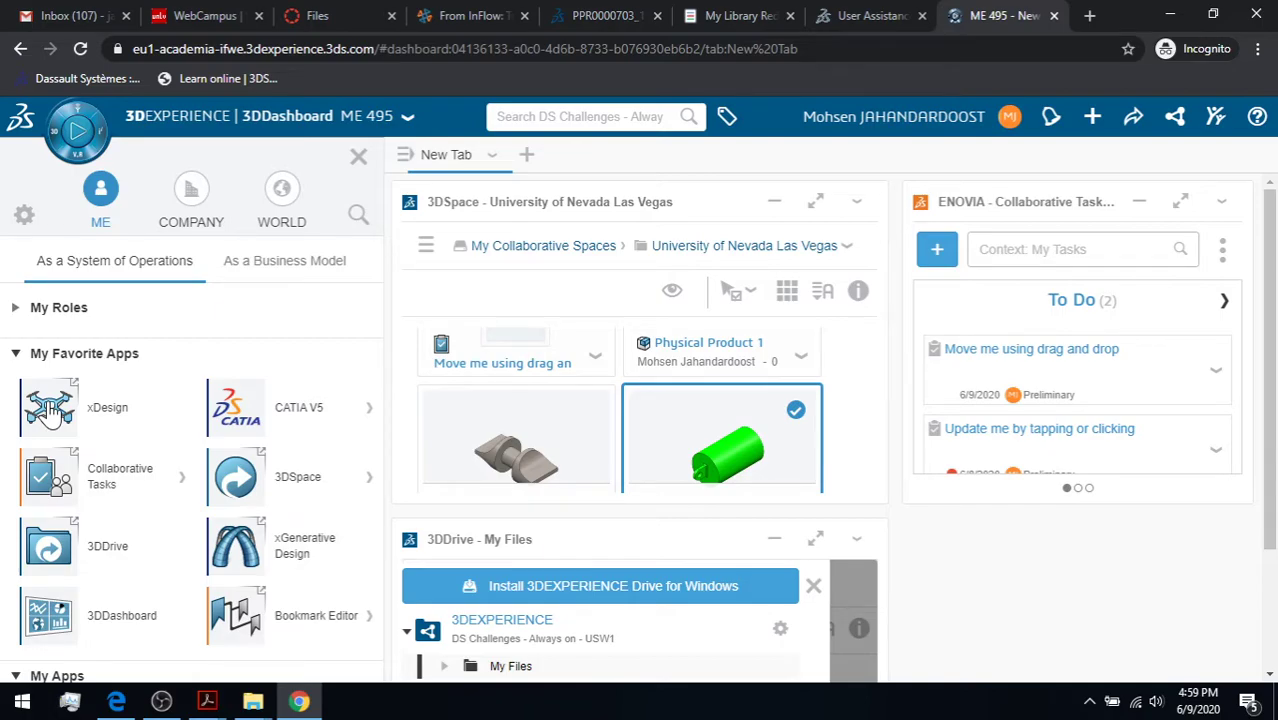
pyautogui.click(50, 410)
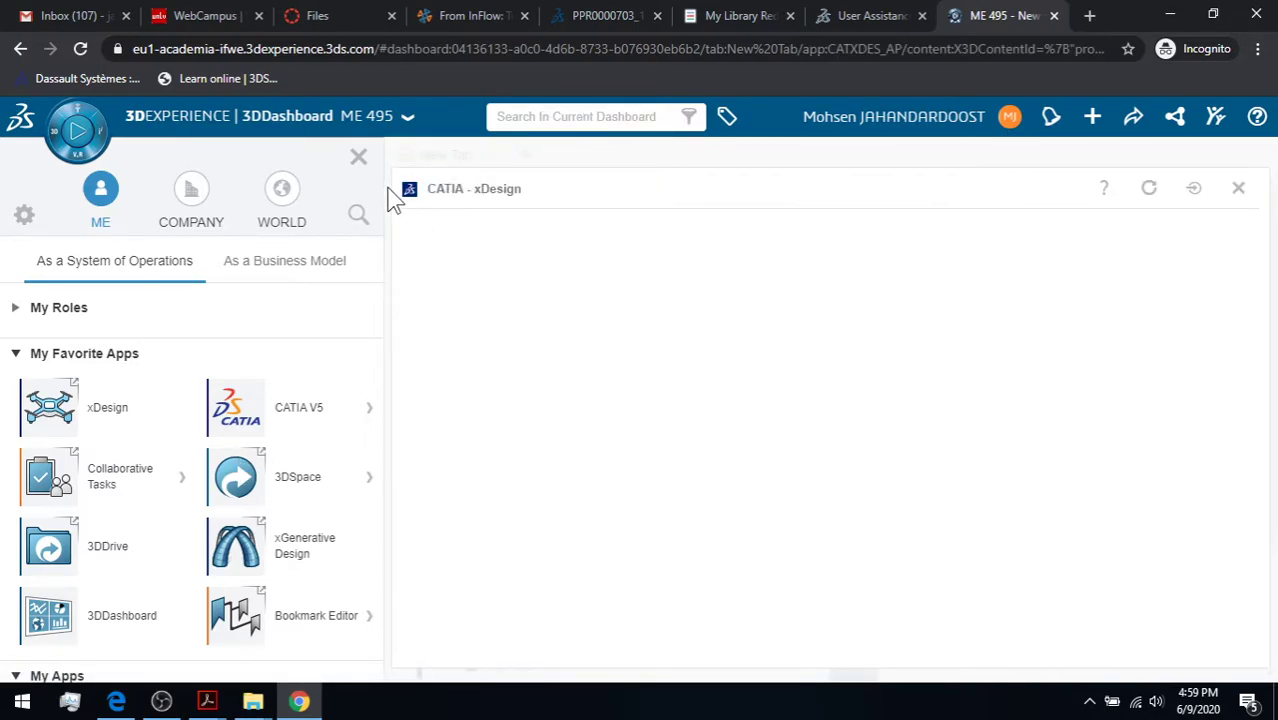
pyautogui.click(358, 157)
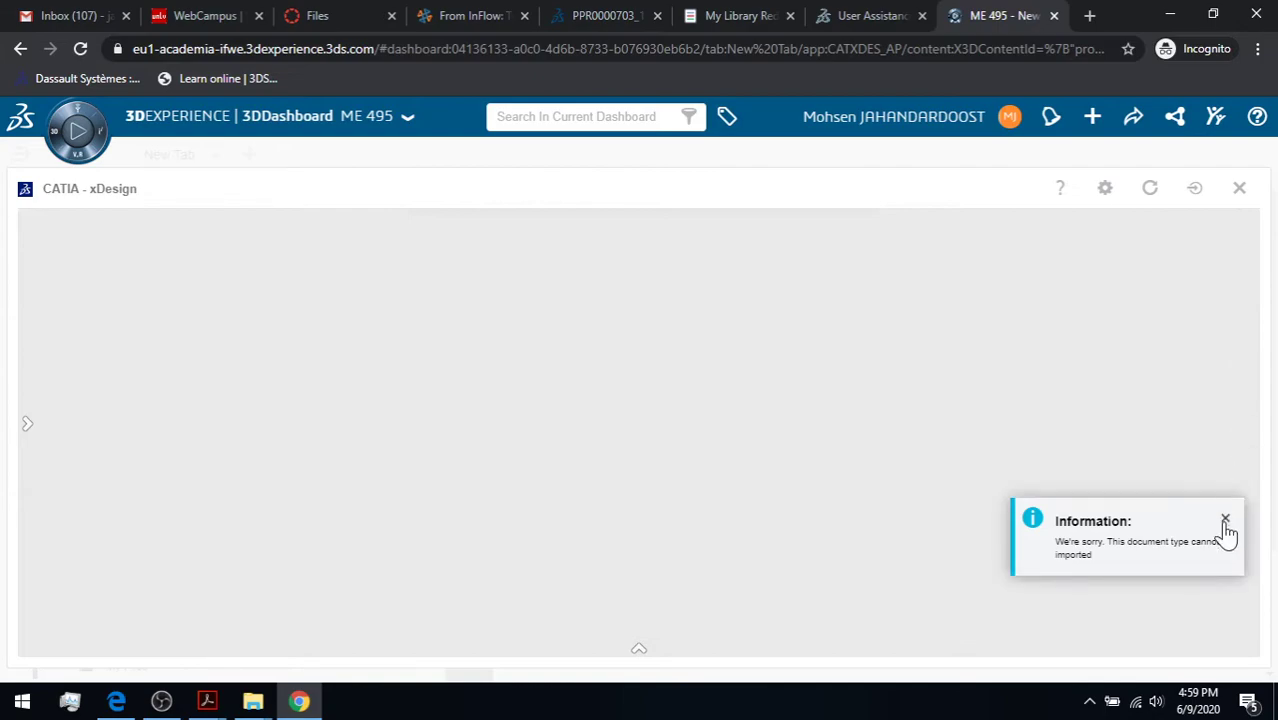
pyautogui.click(1225, 519)
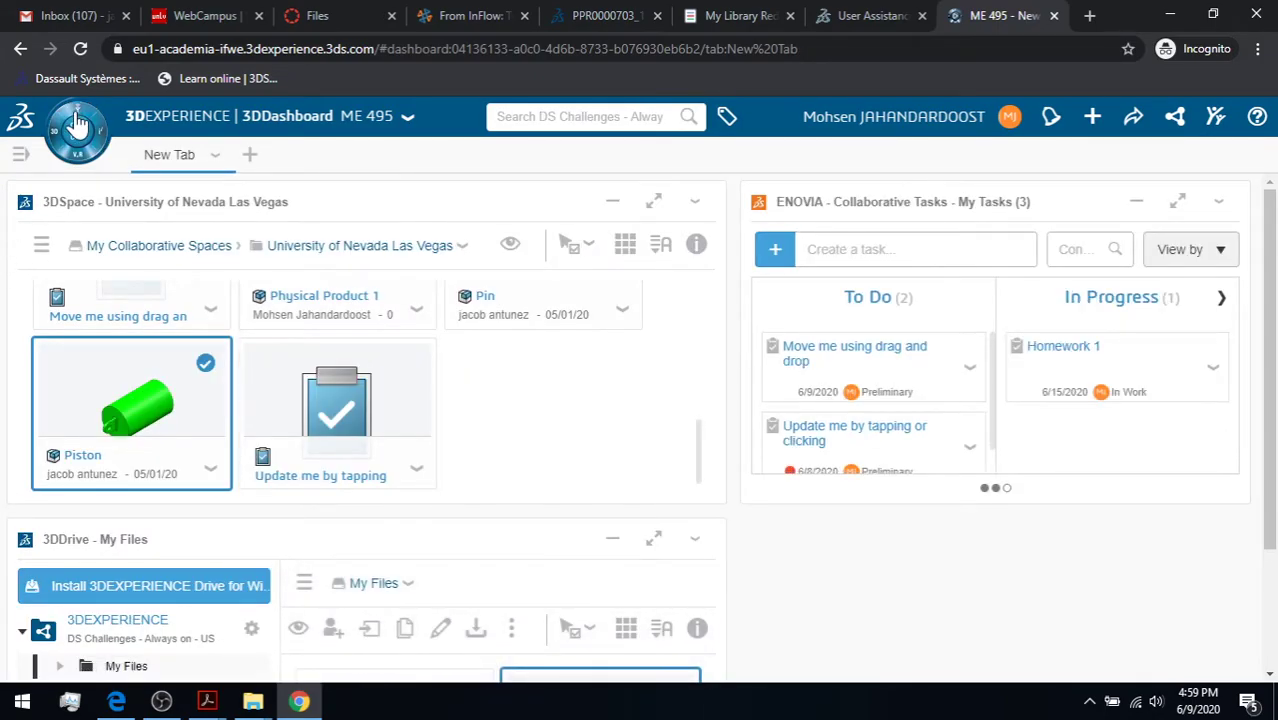
# Launch the xDesign app from the favorite apps, dismiss its information message and reveal the modeling commands
pyautogui.click(78, 132)
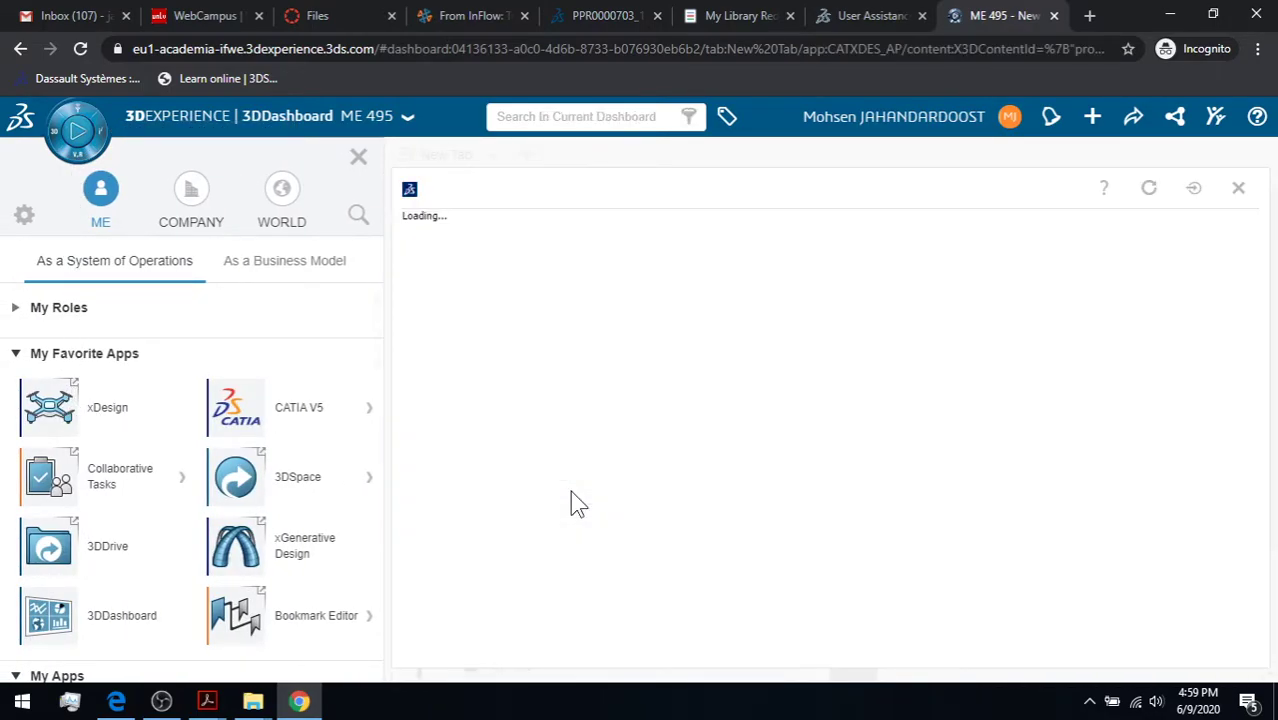
pyautogui.click(356, 162)
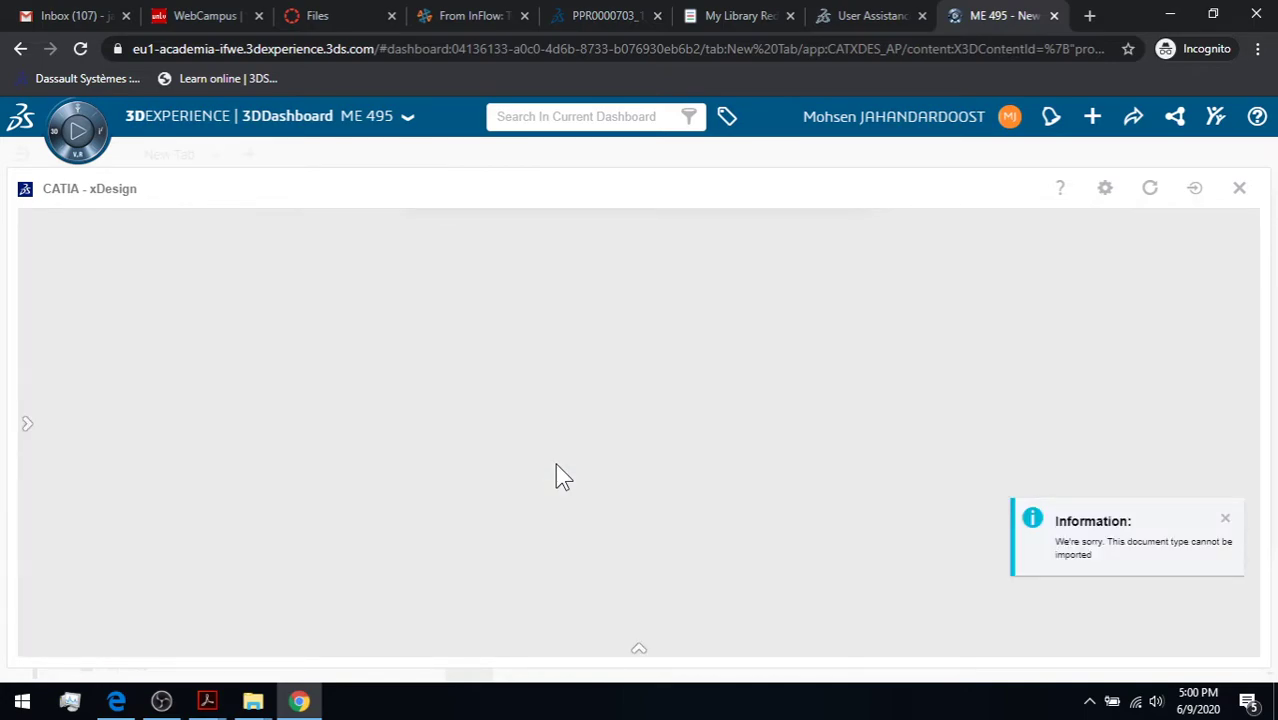
pyautogui.click(1226, 519)
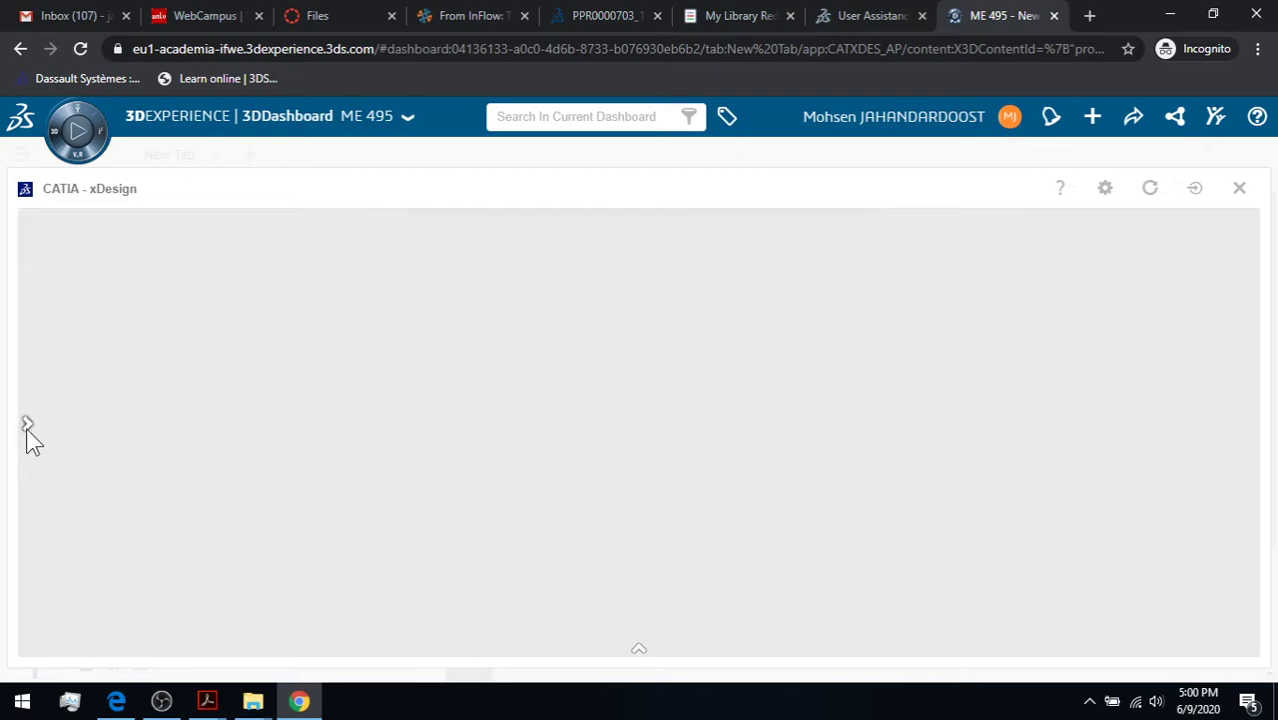
pyautogui.click(642, 646)
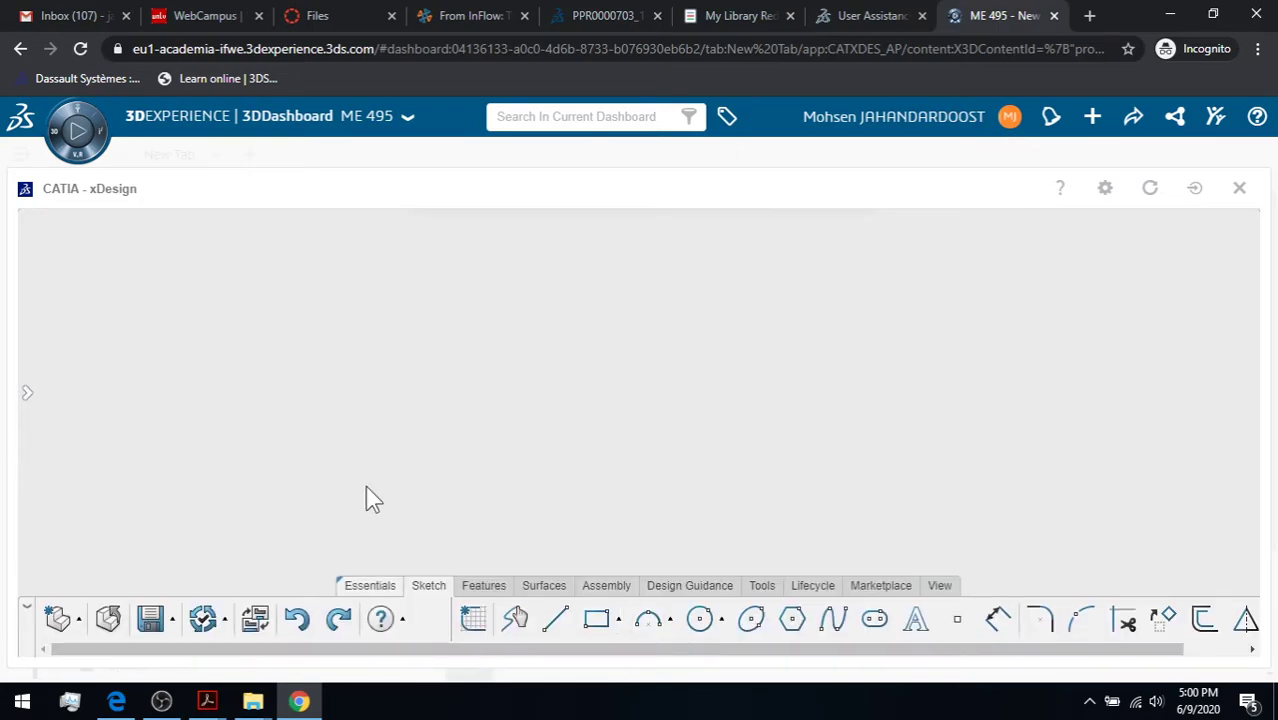
# Create a new component named "ME 495- Extrude" in the University of Nevada Las Vegas location
pyautogui.click(58, 620)
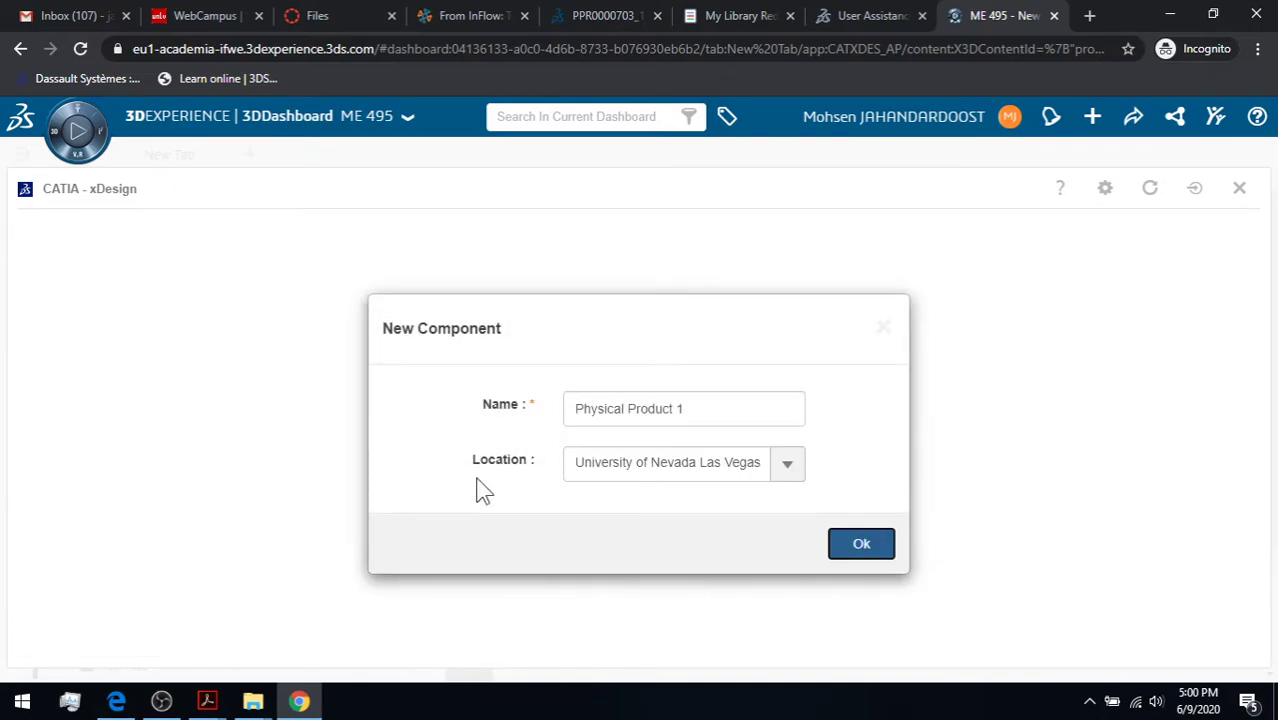
pyautogui.click(684, 416)
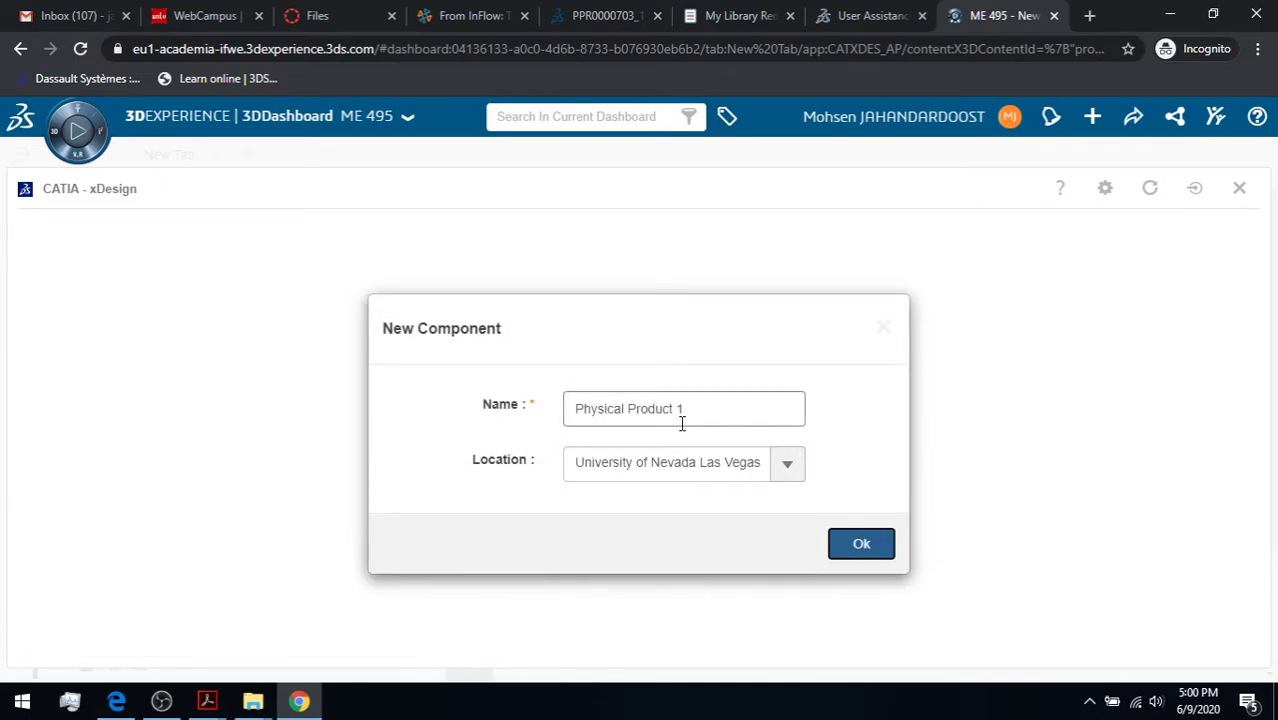
pyautogui.moveTo(687, 419); pyautogui.dragTo(533, 425)
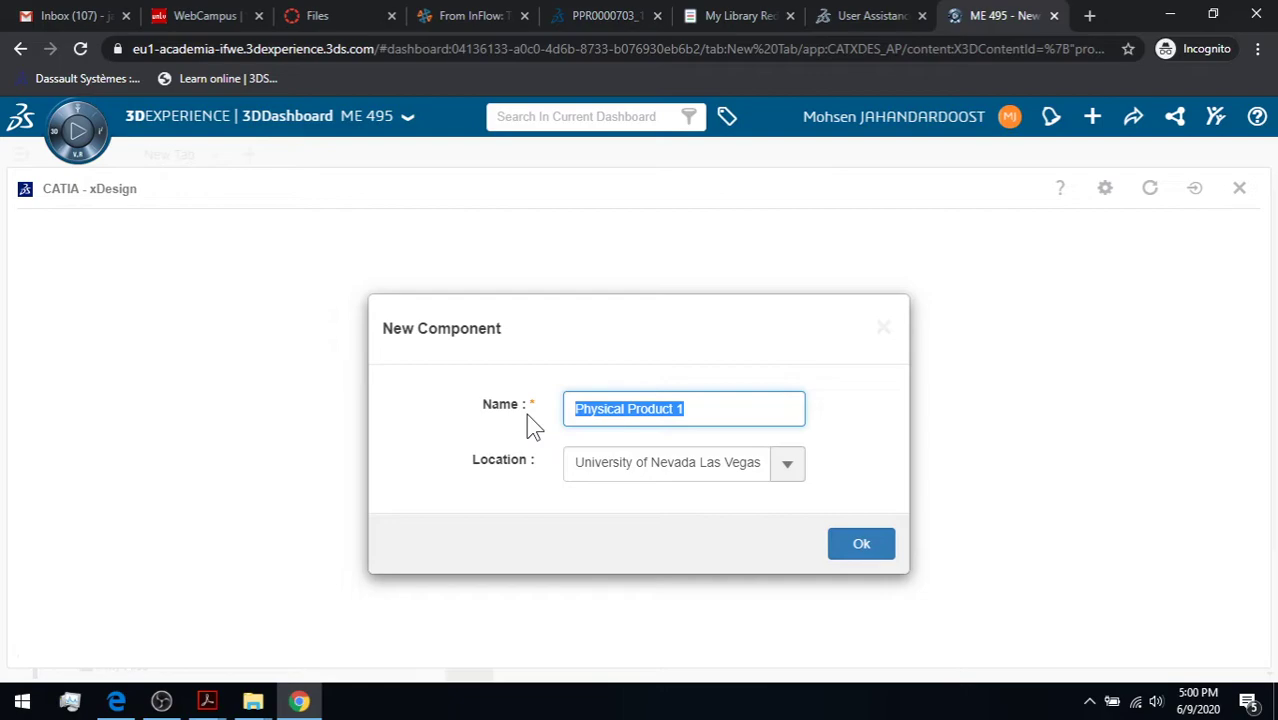
pyautogui.write('ME ')
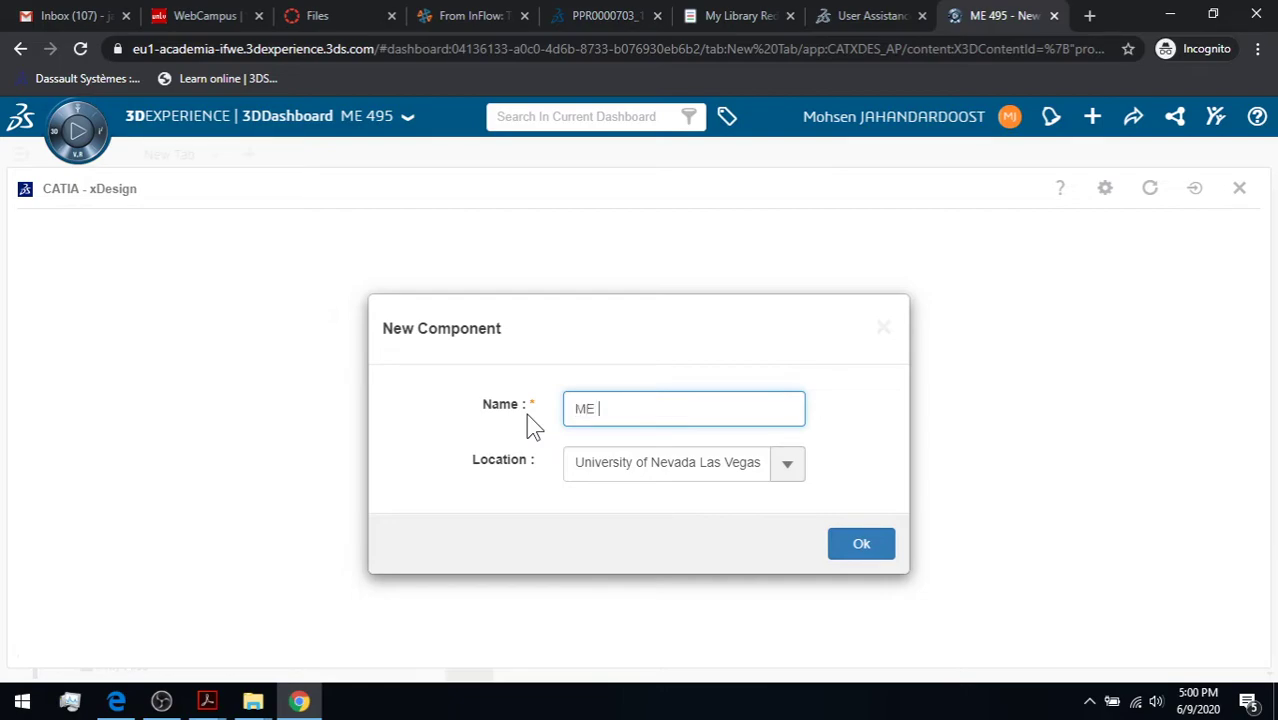
pyautogui.write('495- Extrude')
pyautogui.click(858, 543)
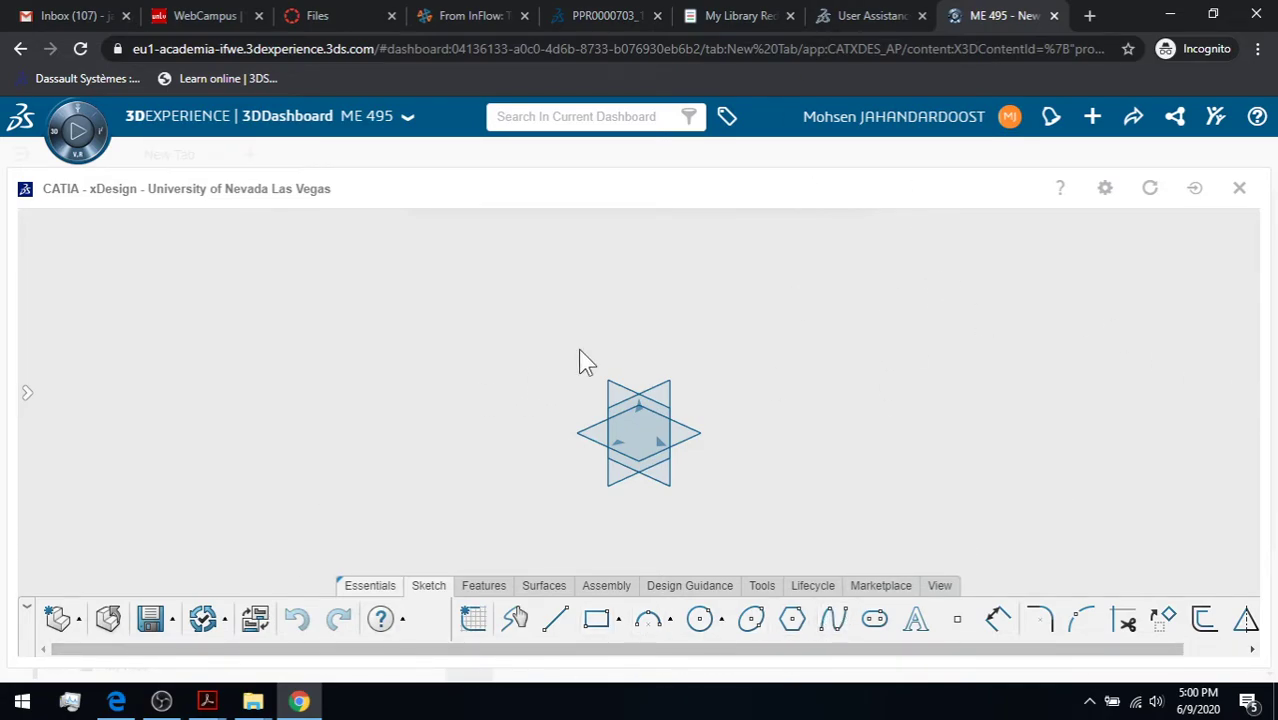
# Show the Design Manager tree of the new component
pyautogui.click(28, 398)
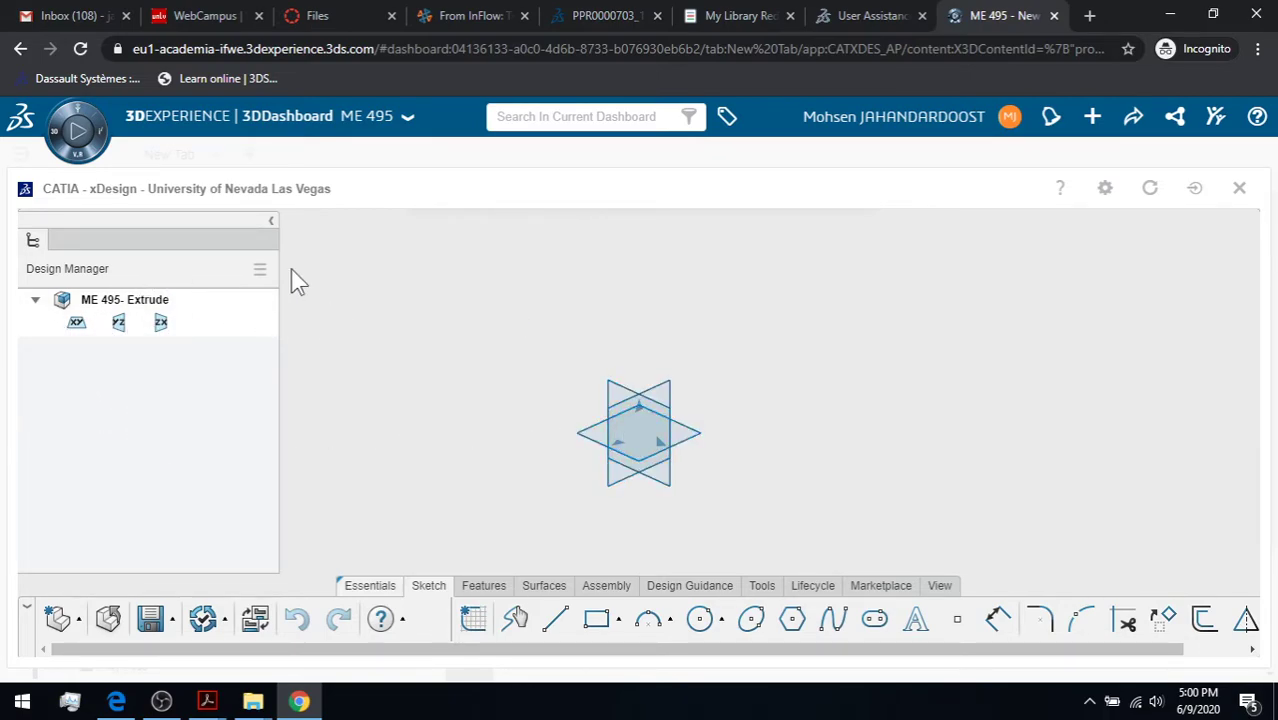
pyautogui.click(271, 221)
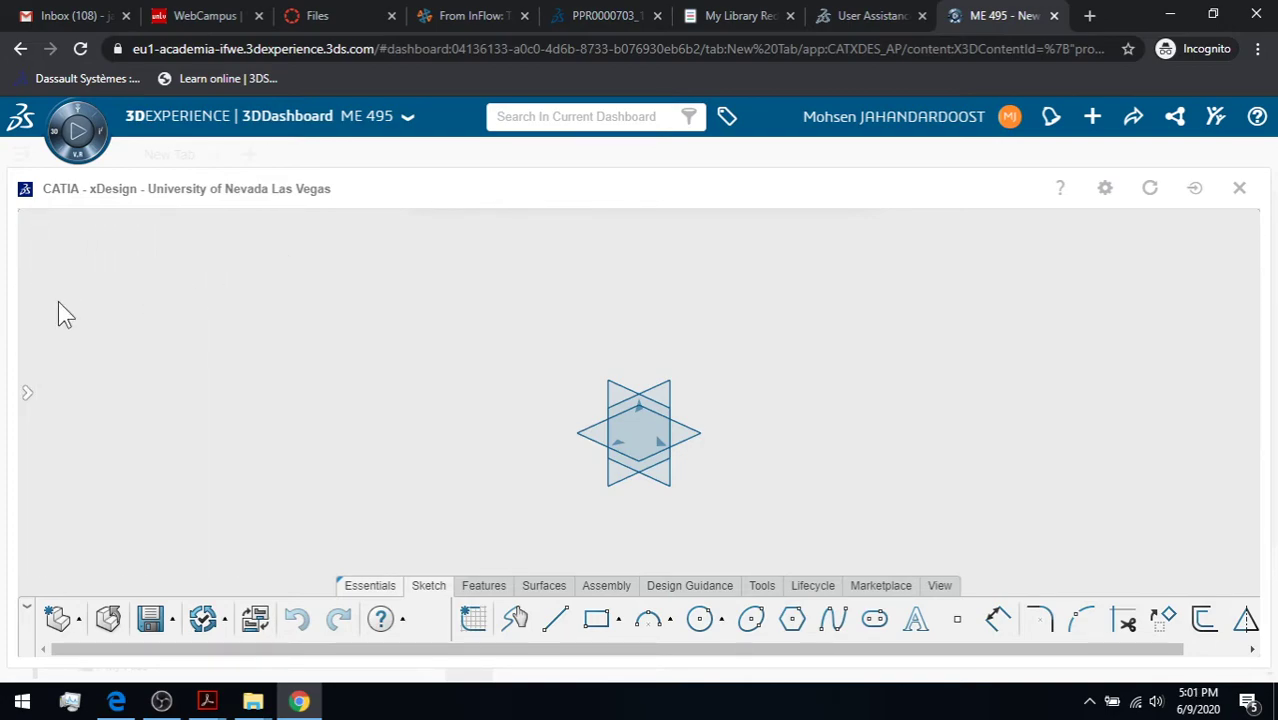
pyautogui.click(27, 395)
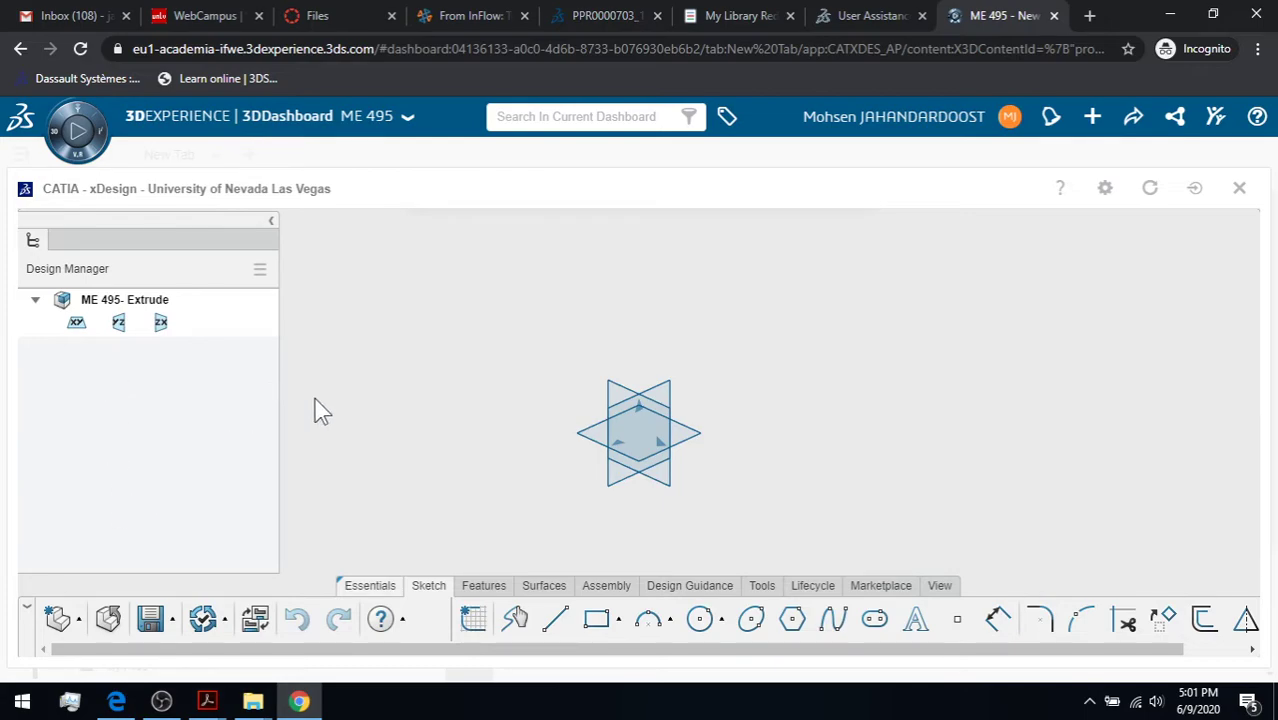
# Start a sketch on the xy plane and draw a rectangle about 168 mm high around the origin
pyautogui.click(696, 449)
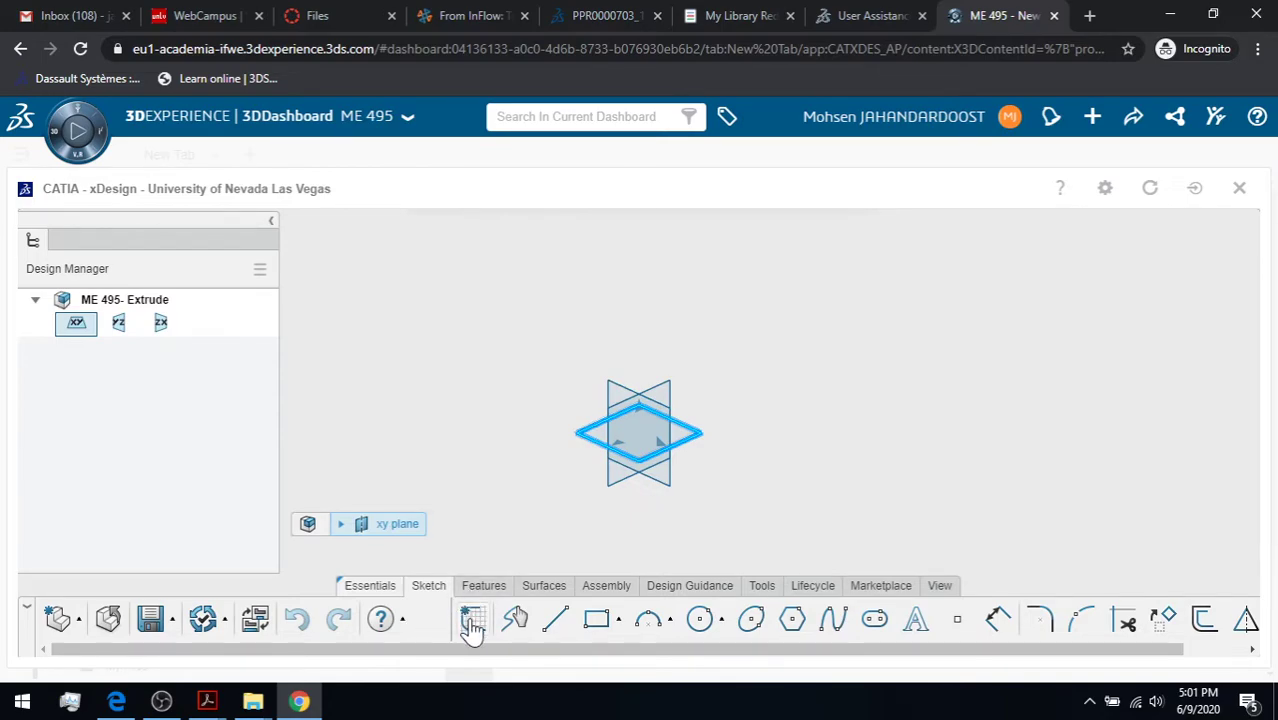
pyautogui.click(473, 618)
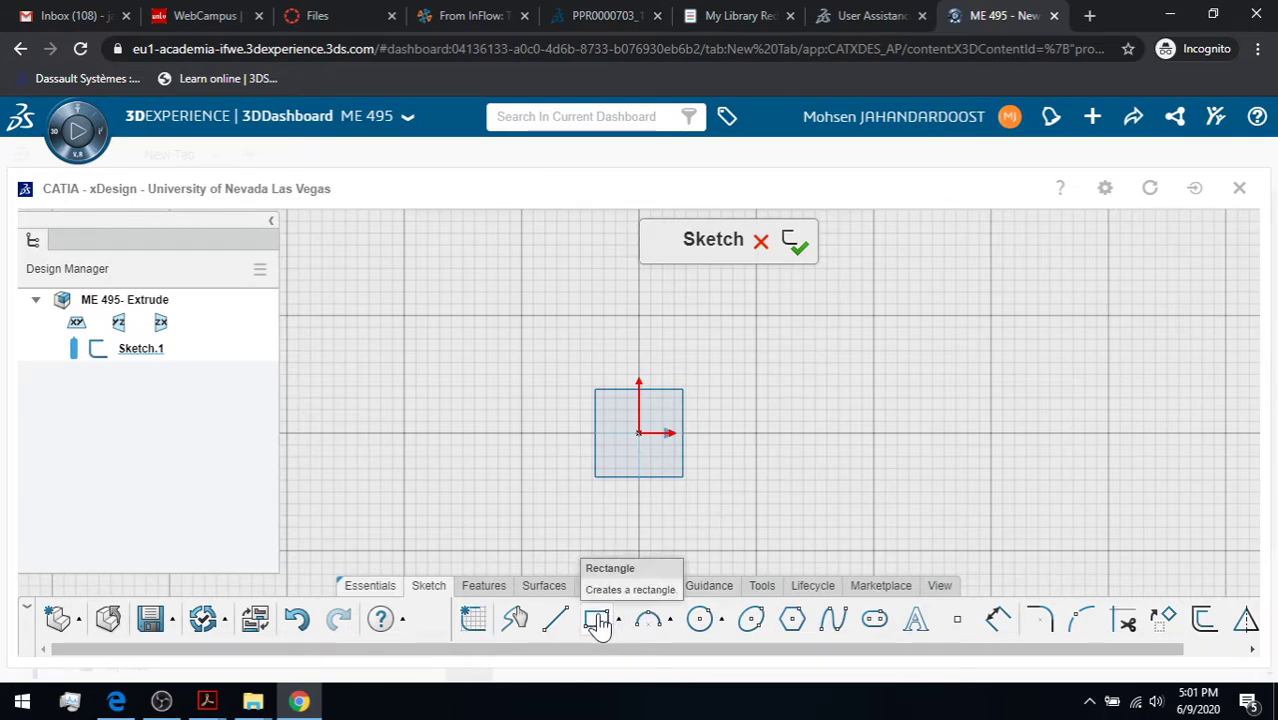
pyautogui.click(596, 620)
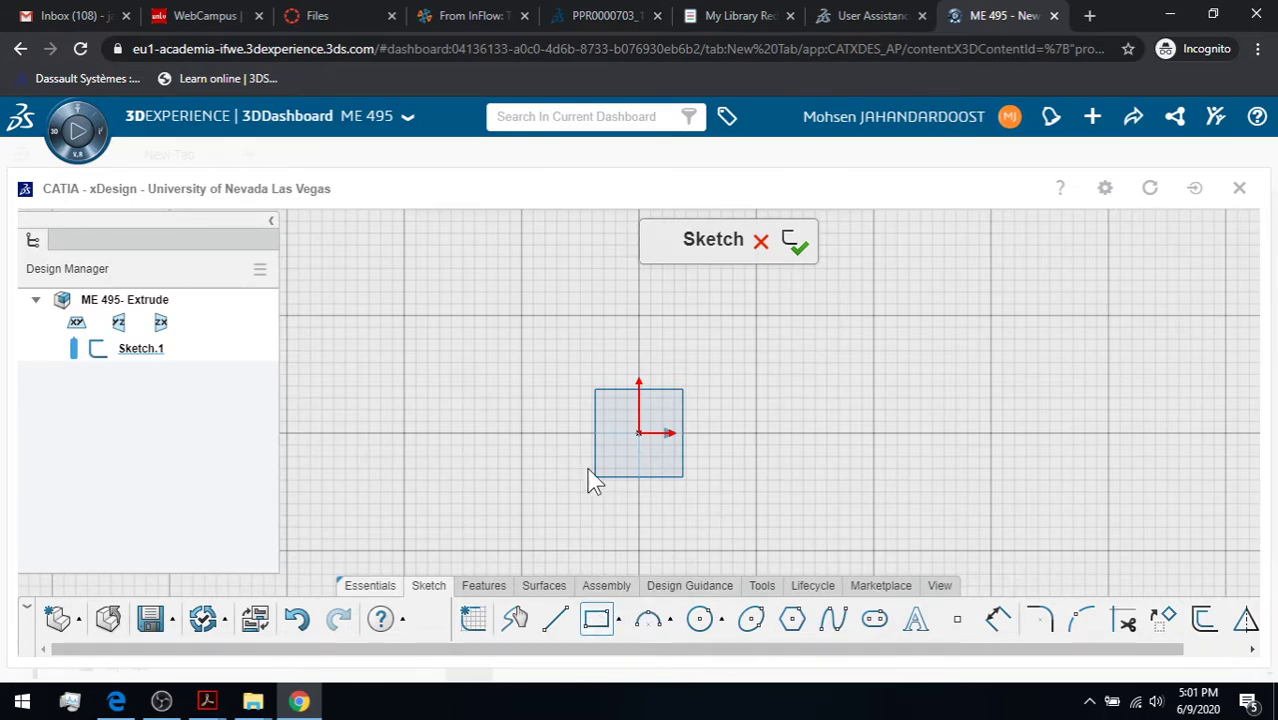
pyautogui.moveTo(470, 293)
pyautogui.mouseDown()
pyautogui.moveTo(808, 421)
pyautogui.moveTo(831, 490)
pyautogui.mouseUp()
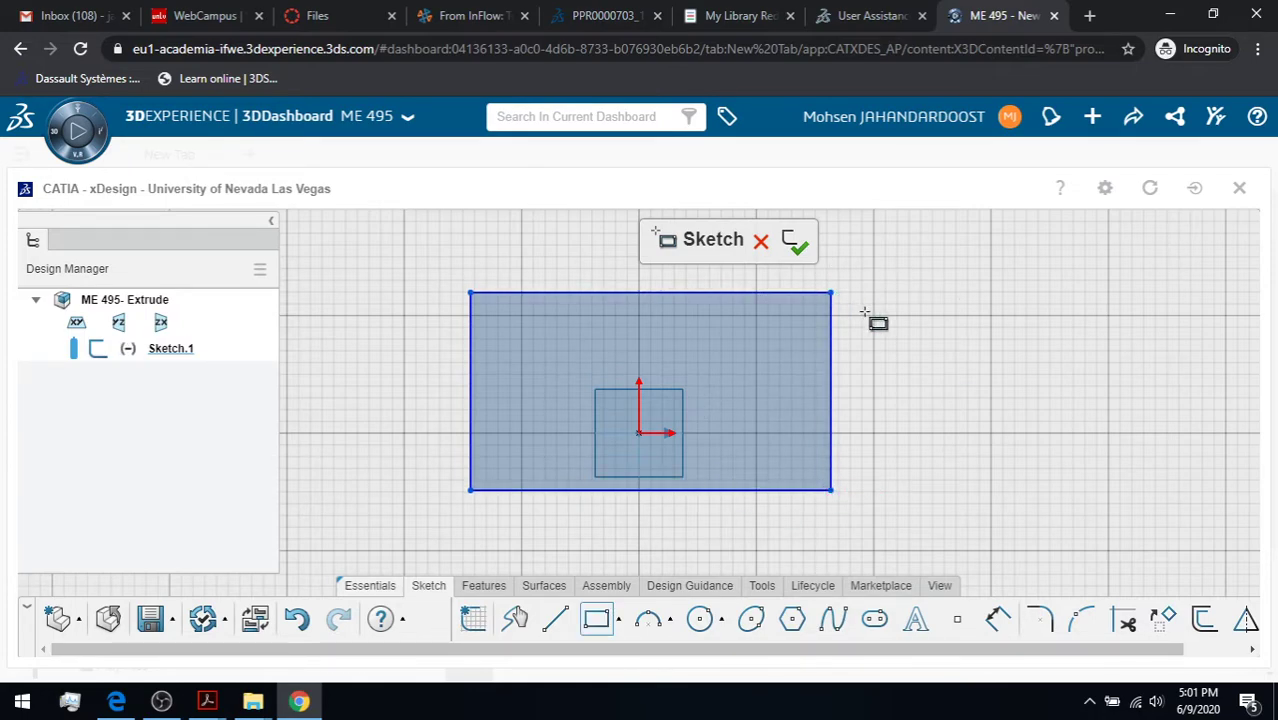
# Dimension the rectangle to a height of 200 mm and a width of 400 mm
pyautogui.click(995, 621)
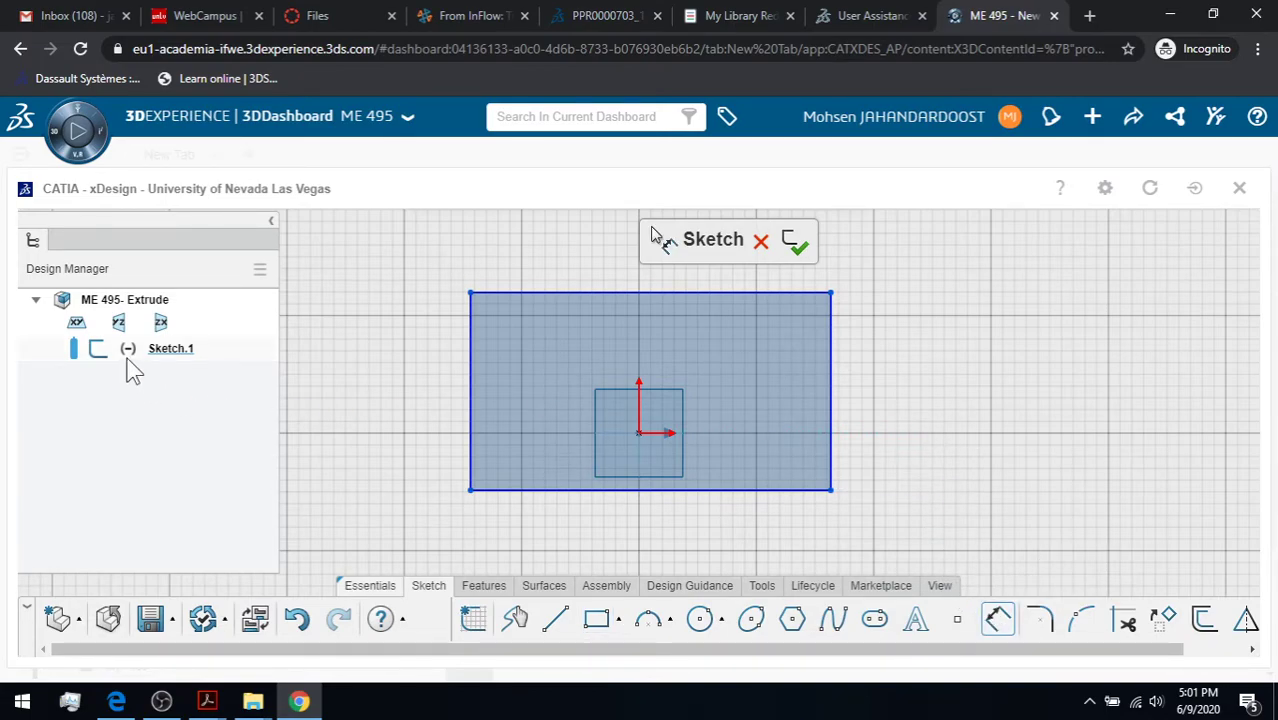
pyautogui.click(831, 362)
pyautogui.click(905, 402)
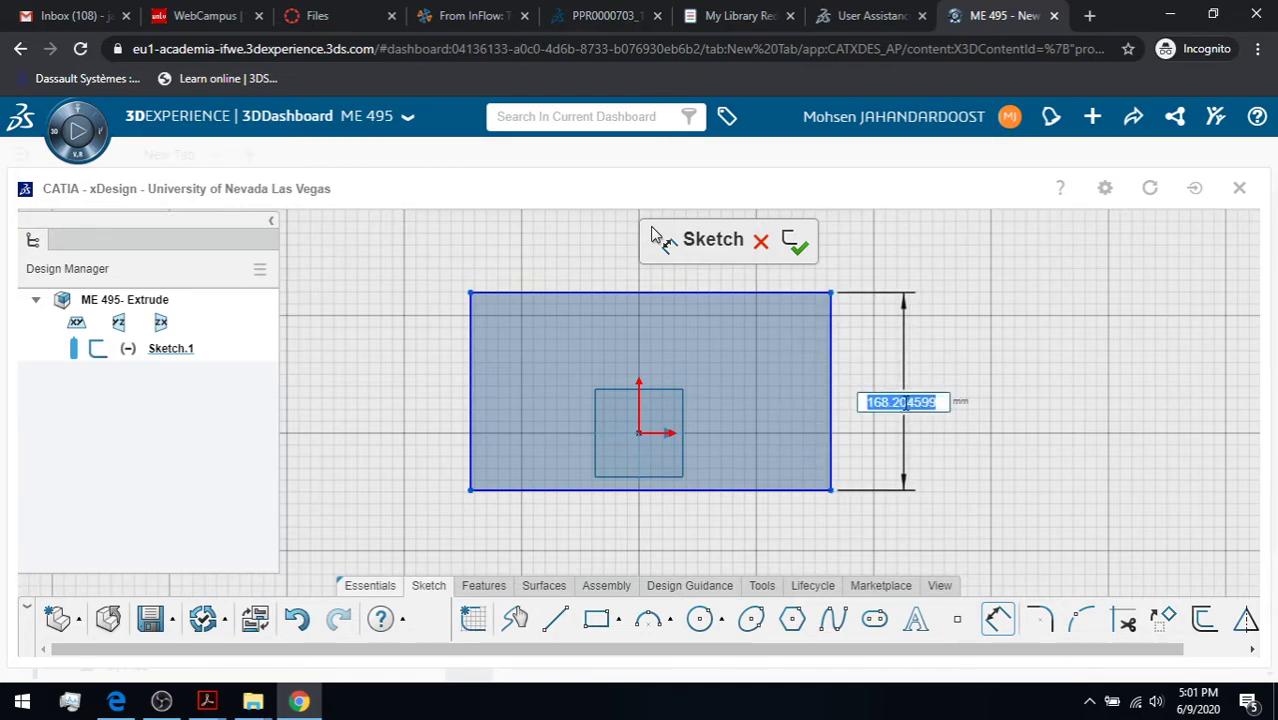
pyautogui.write('200')
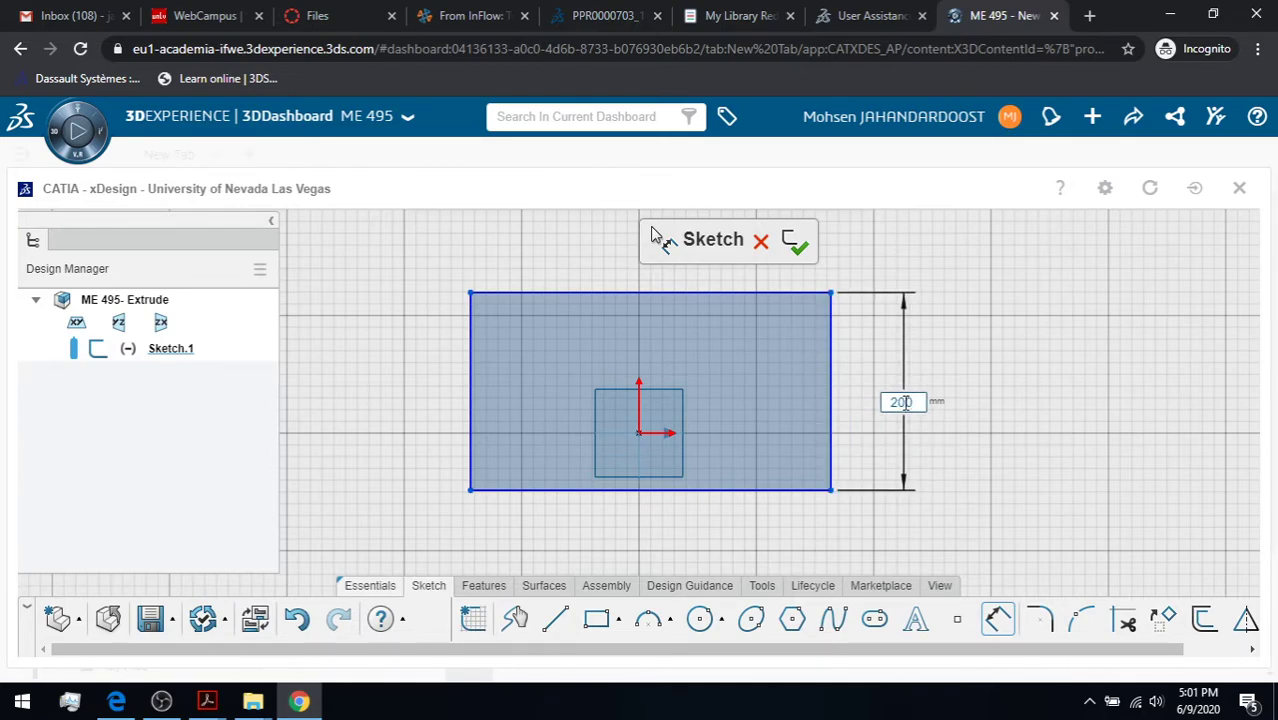
pyautogui.press('Return')
pyautogui.click(636, 300)
pyautogui.click(563, 258)
pyautogui.write('400')
pyautogui.press('Return')
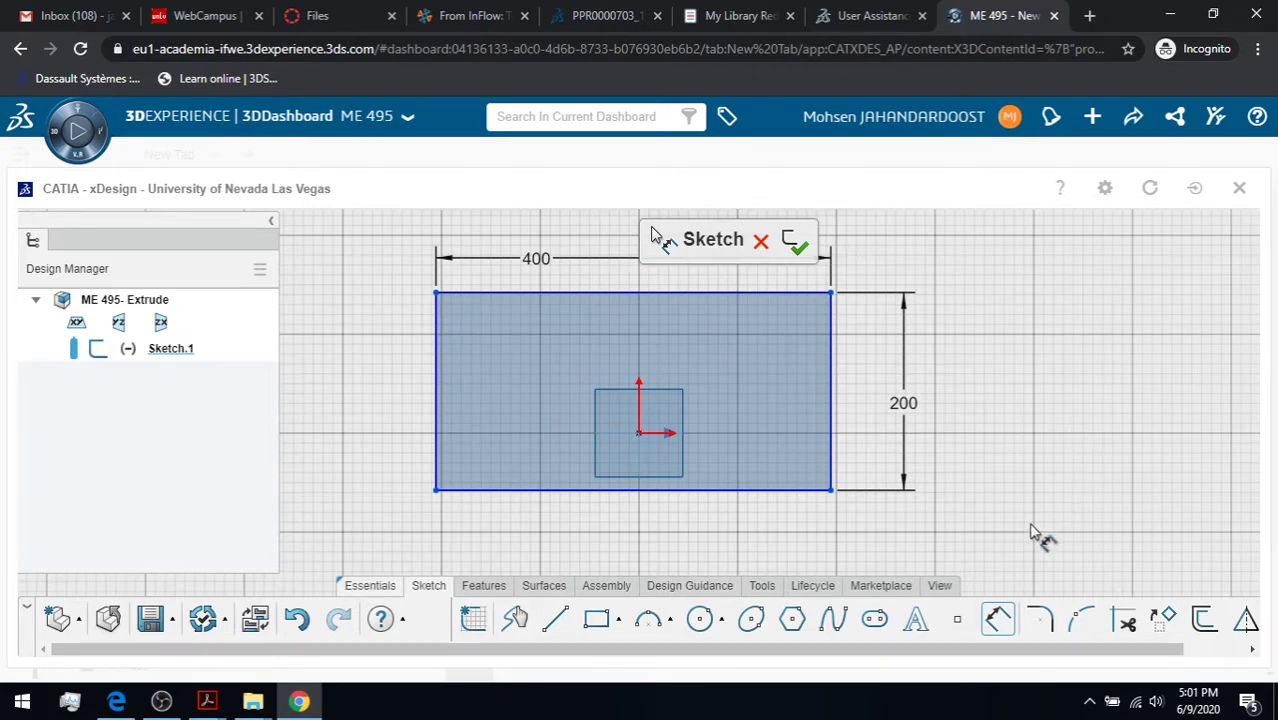
pyautogui.click(997, 618)
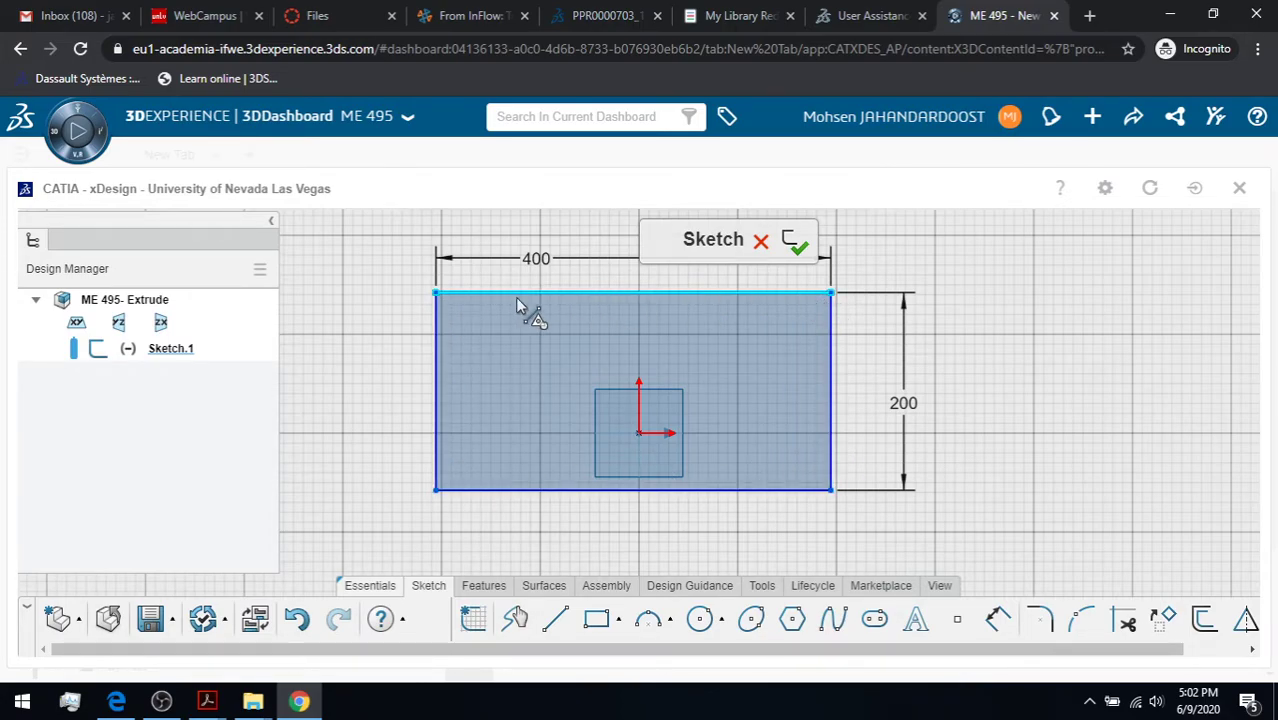
pyautogui.click(622, 307)
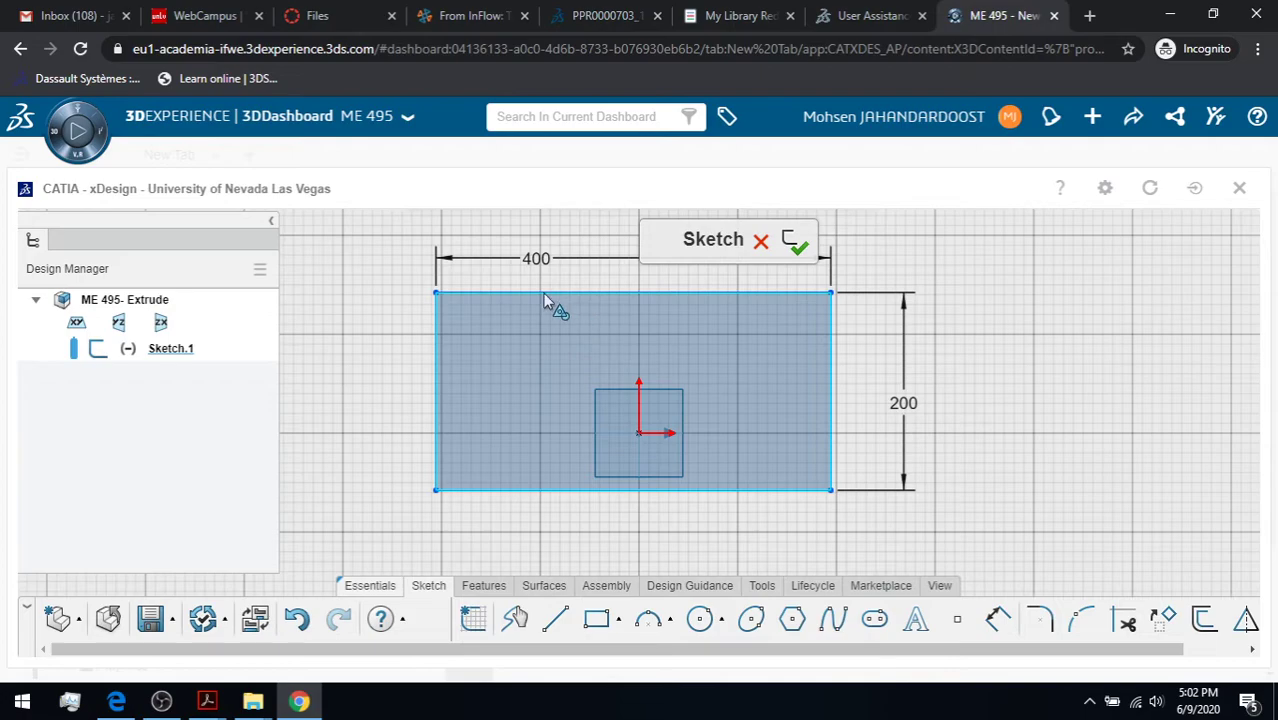
pyautogui.click(437, 356)
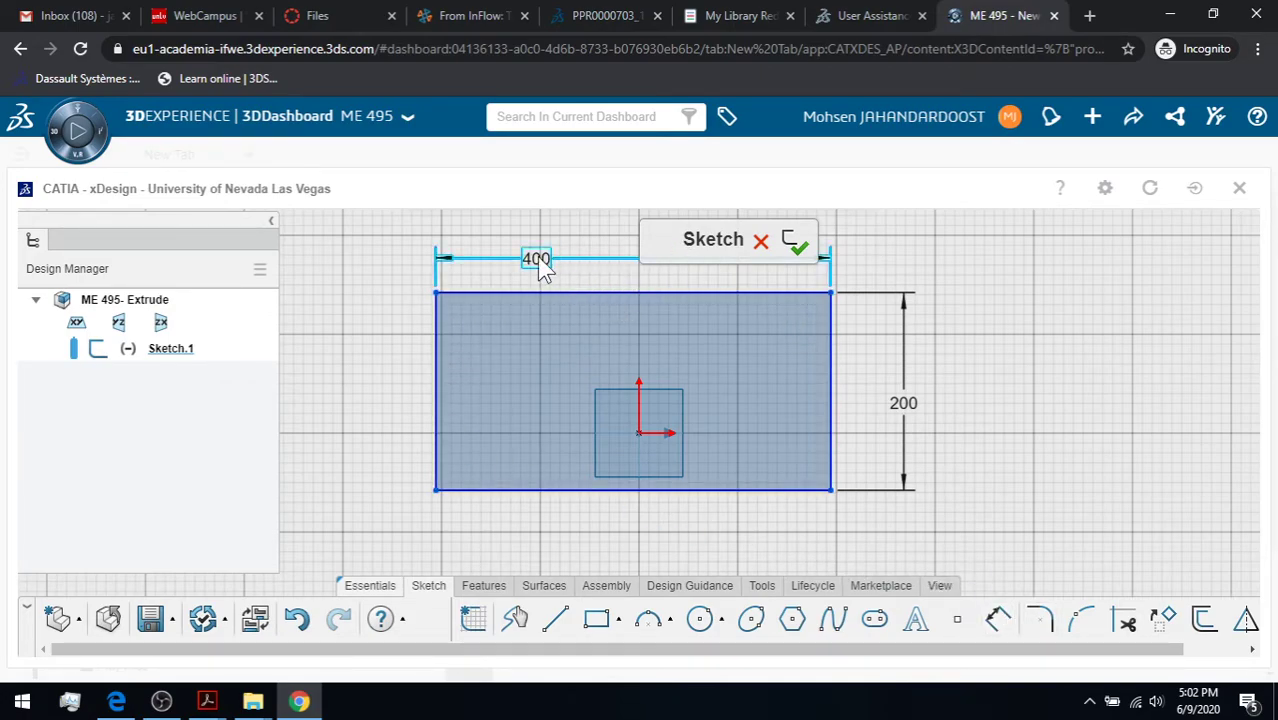
# Try dimensioning the rectangle's left edge 200 mm from the sketch's vertical axis, and undo that dimension
pyautogui.click(998, 620)
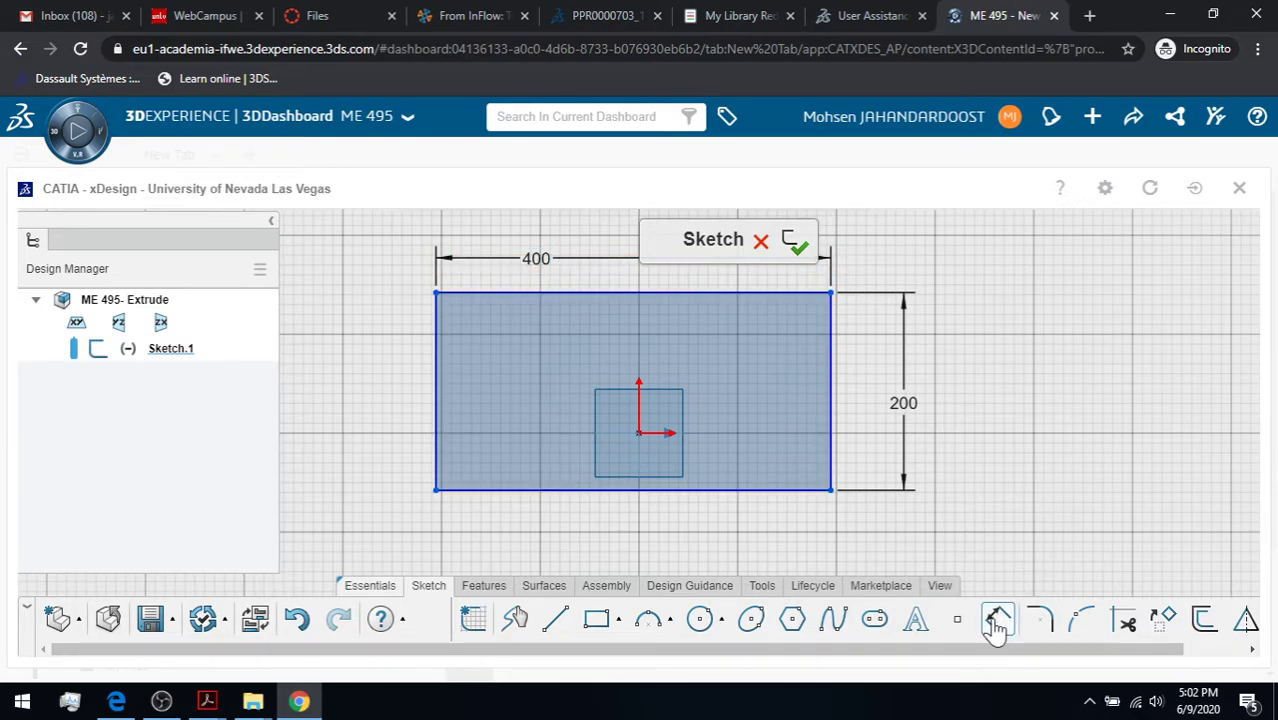
pyautogui.click(435, 405)
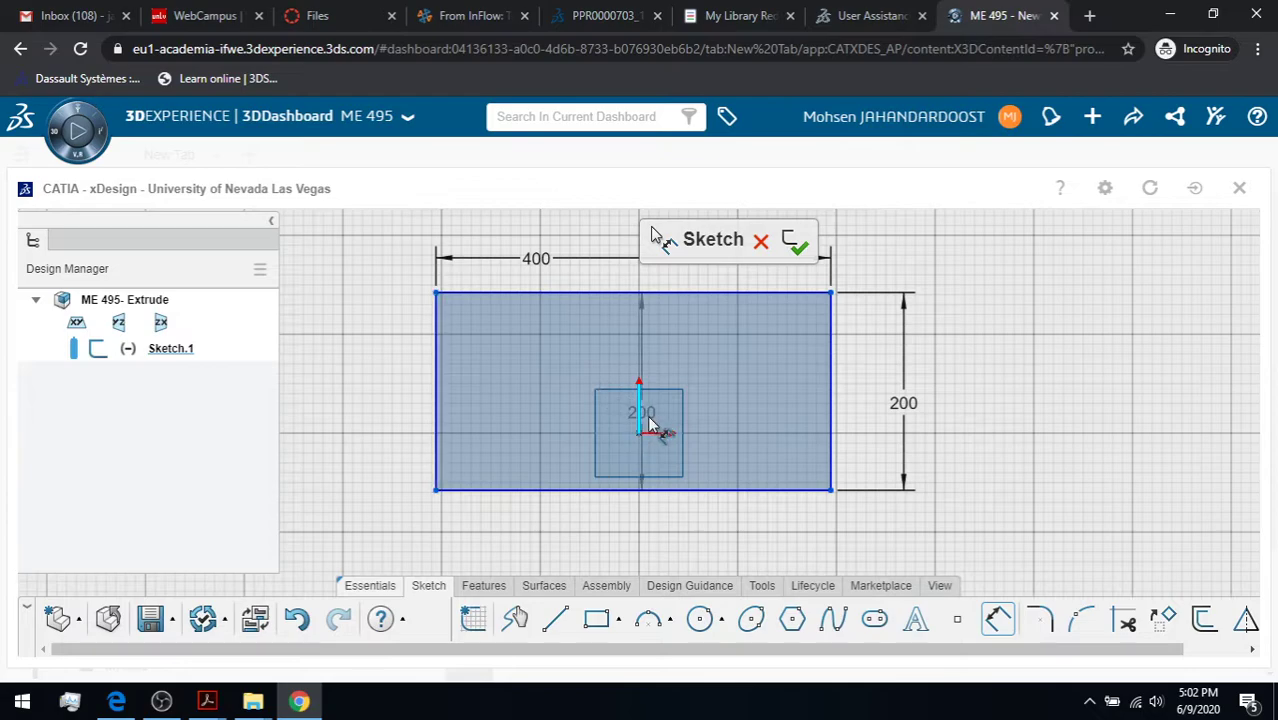
pyautogui.click(637, 425)
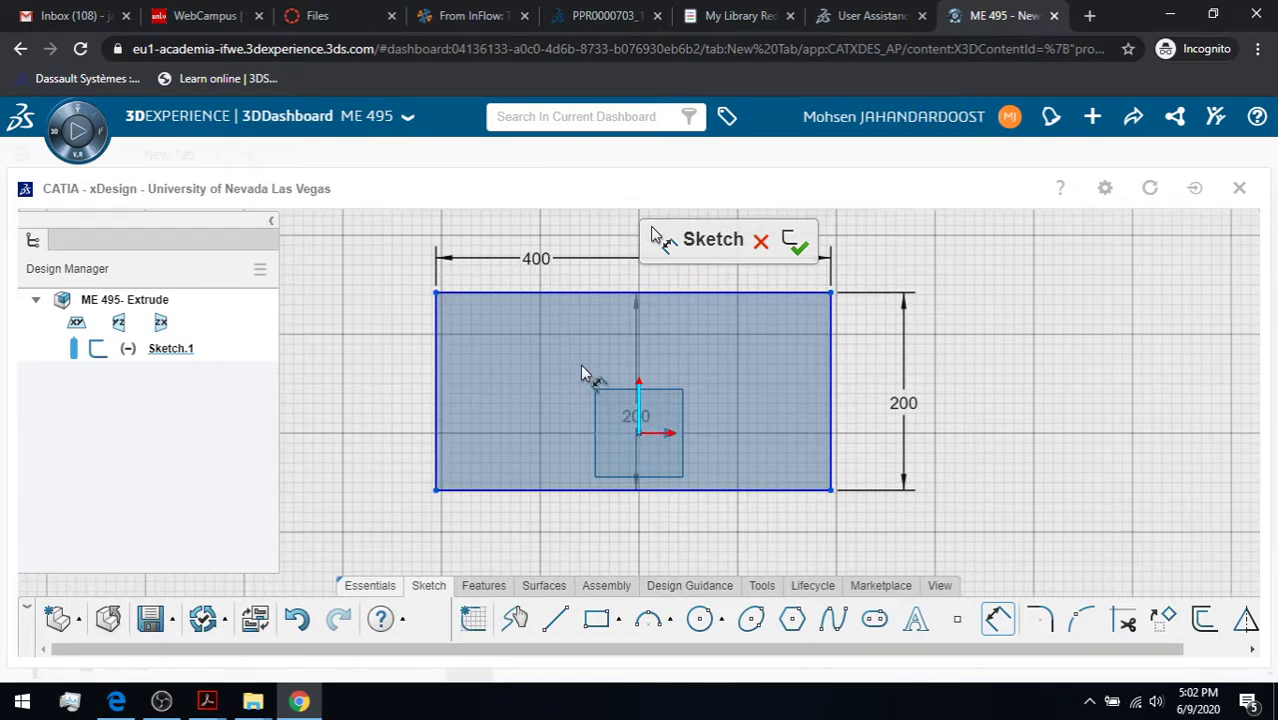
pyautogui.click(565, 365)
pyautogui.write('200')
pyautogui.press('Return')
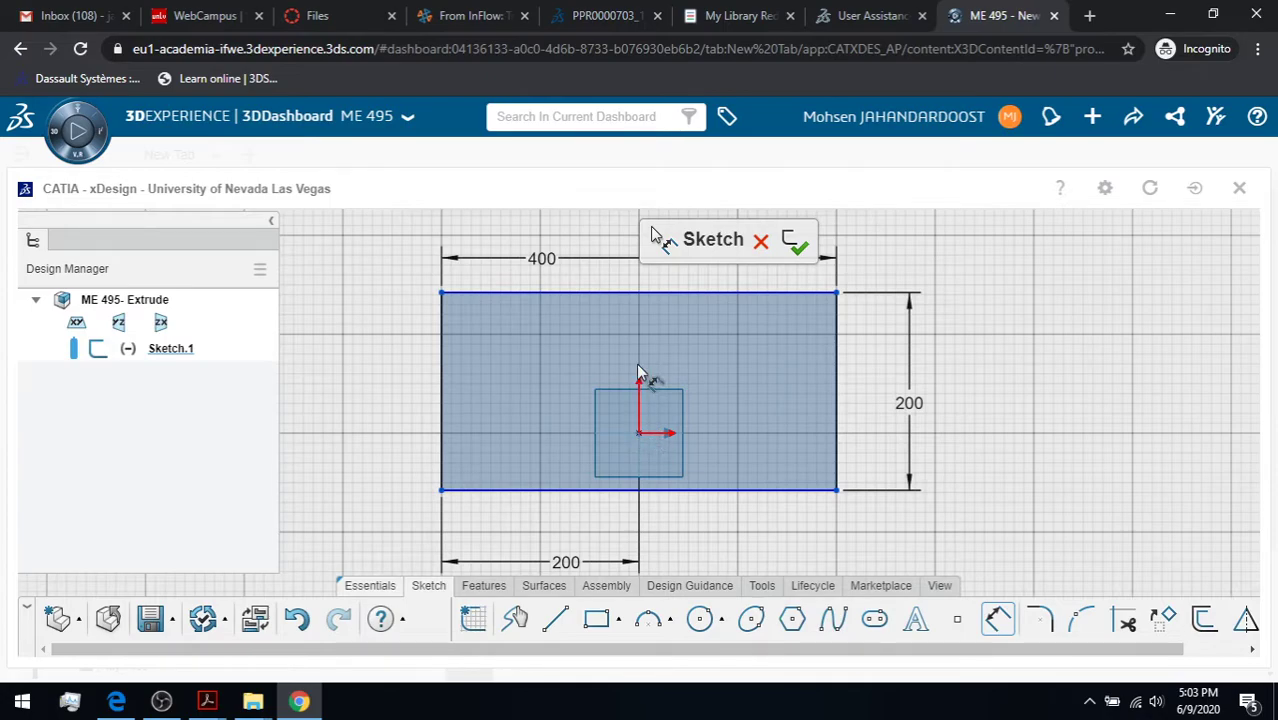
pyautogui.hotkey('ctrl', 'z')
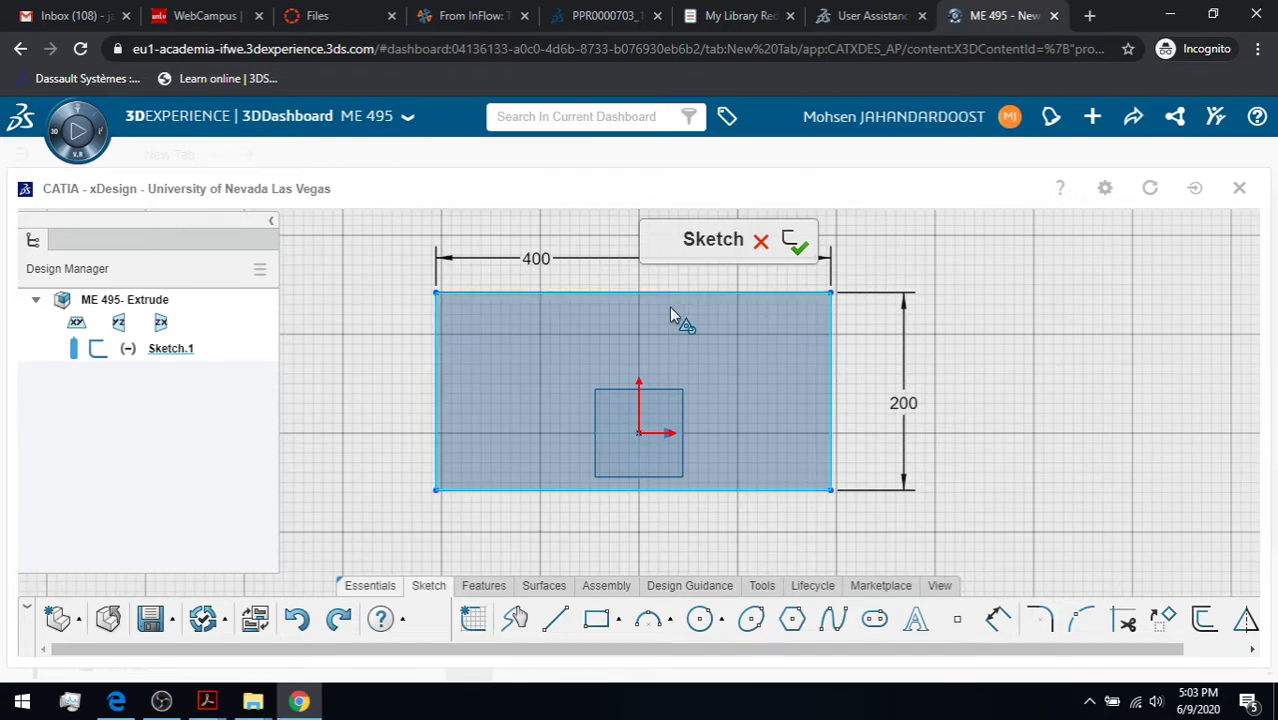
pyautogui.click(437, 410)
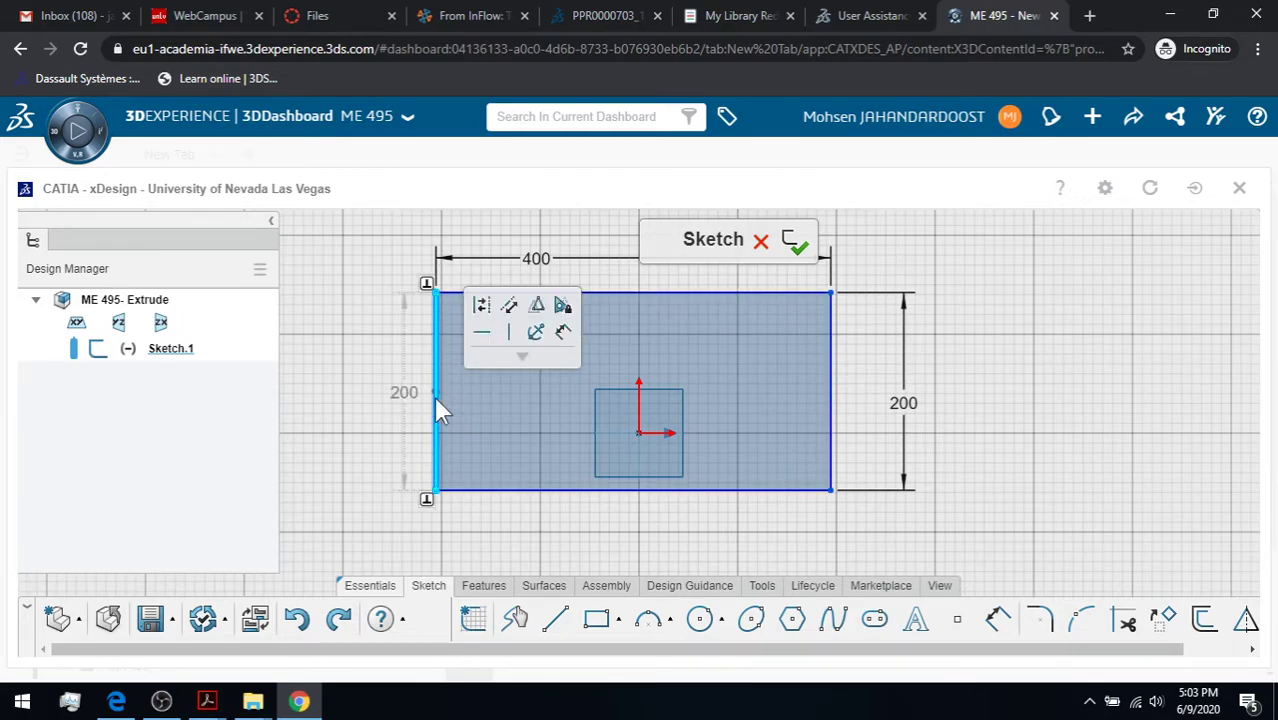
pyautogui.press('Escape')
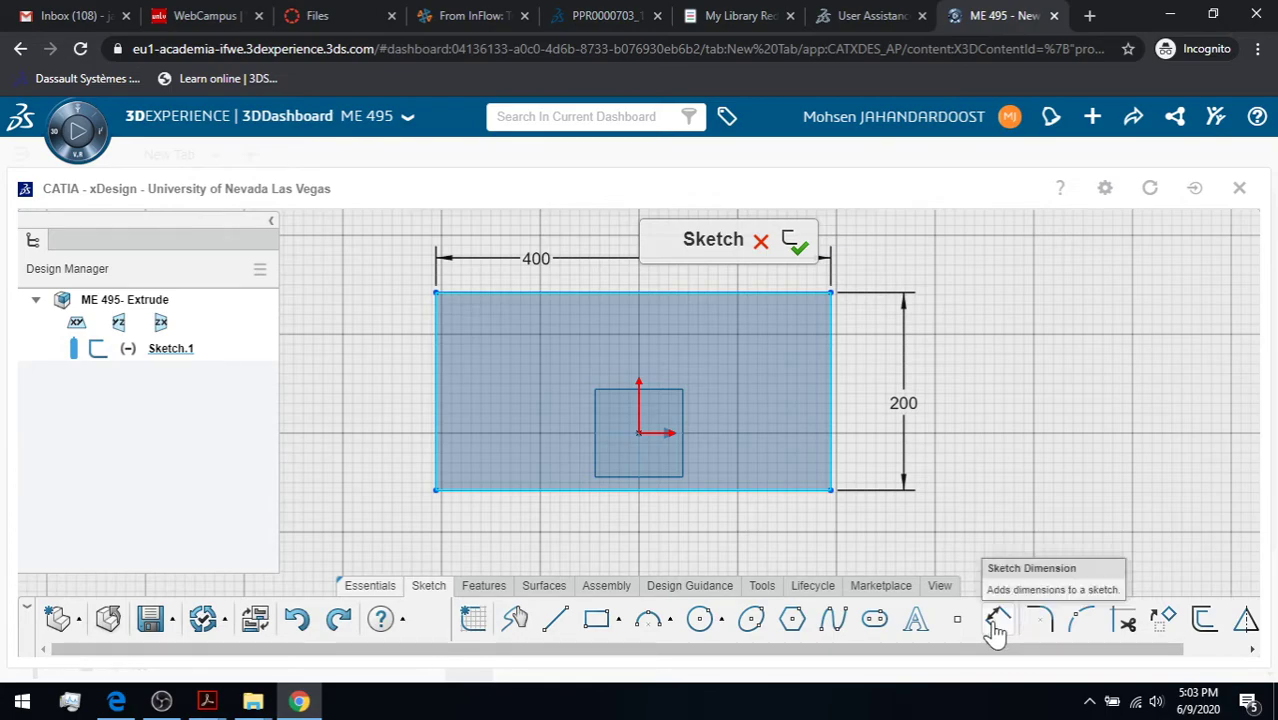
pyautogui.click(440, 405)
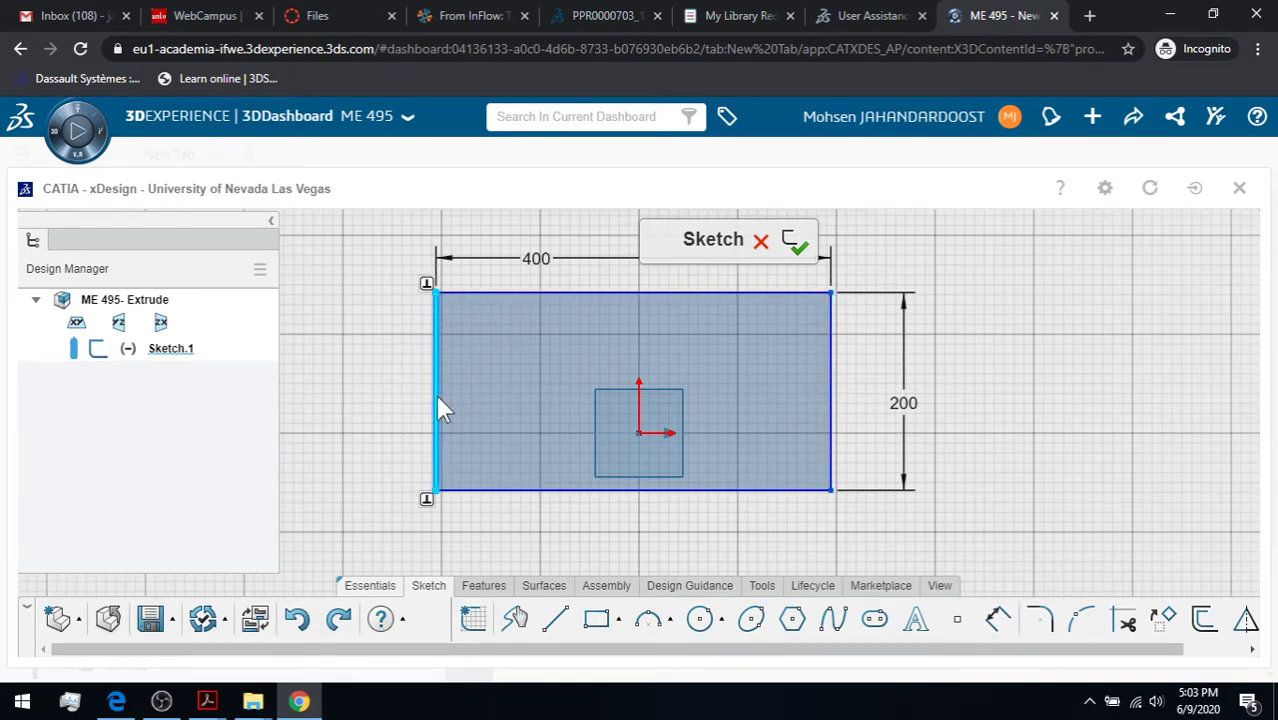
pyautogui.click(435, 393)
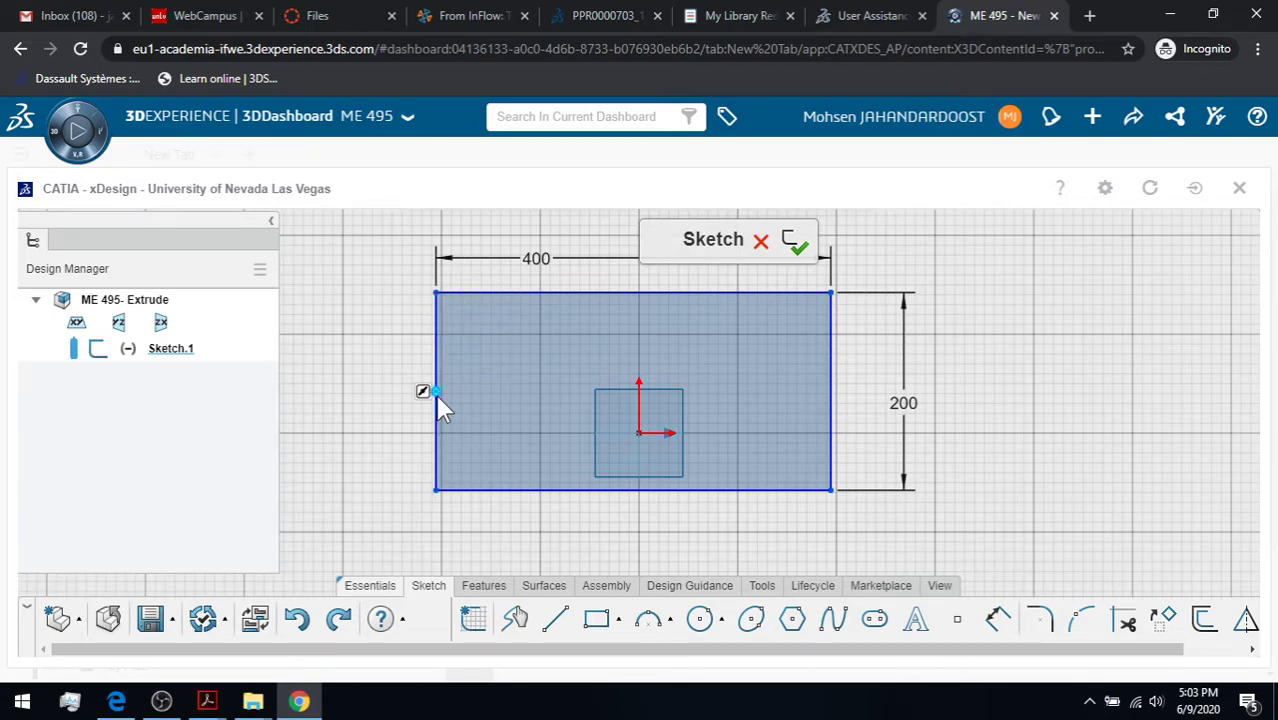
pyautogui.click(834, 414)
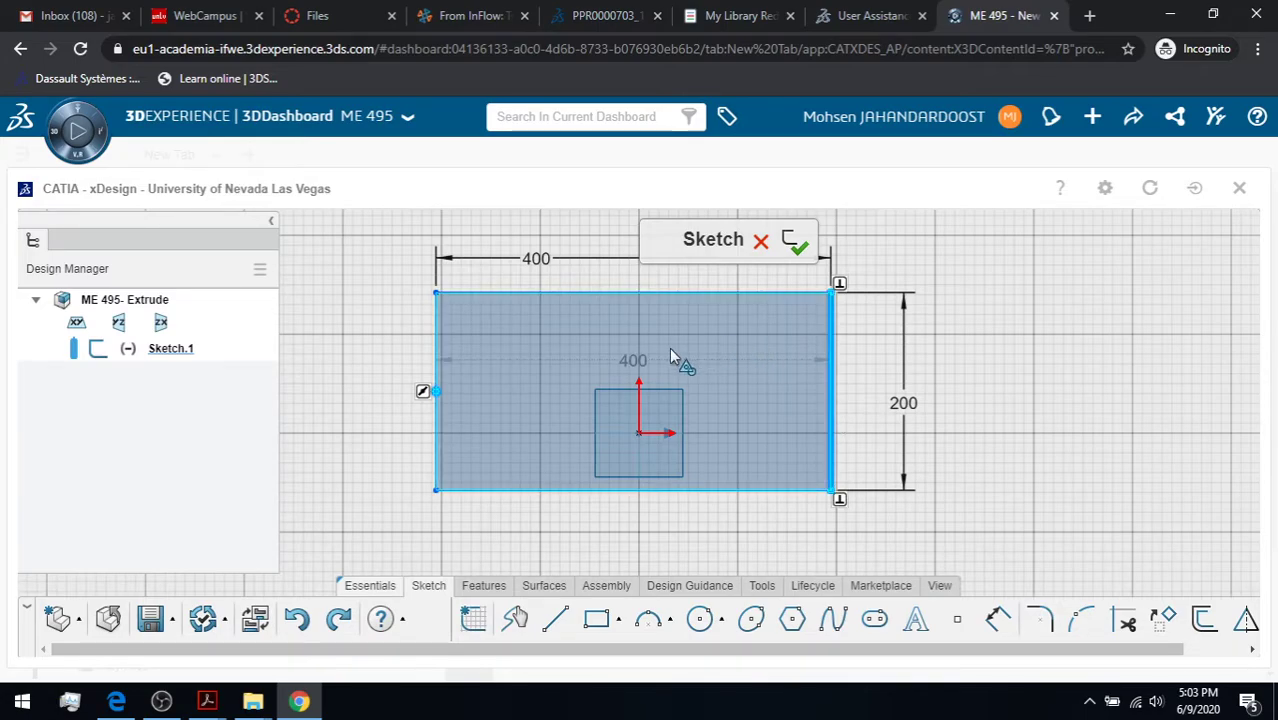
pyautogui.click(645, 420)
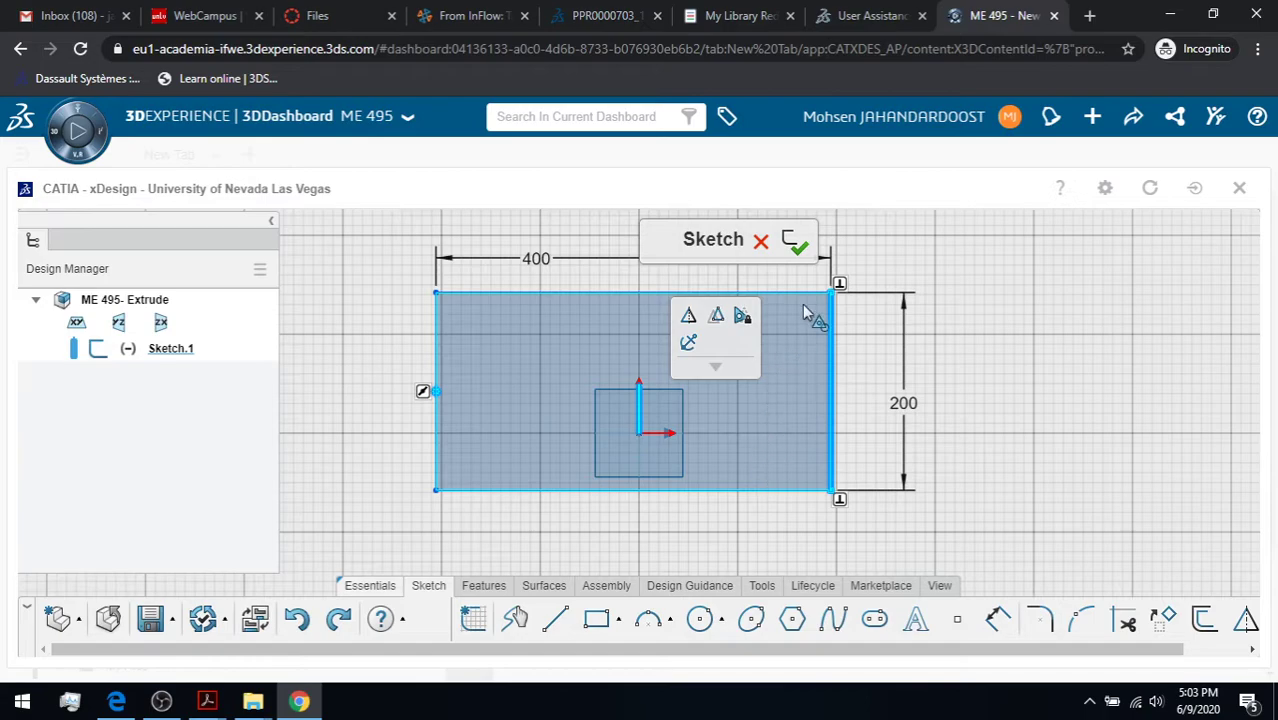
pyautogui.click(1161, 327)
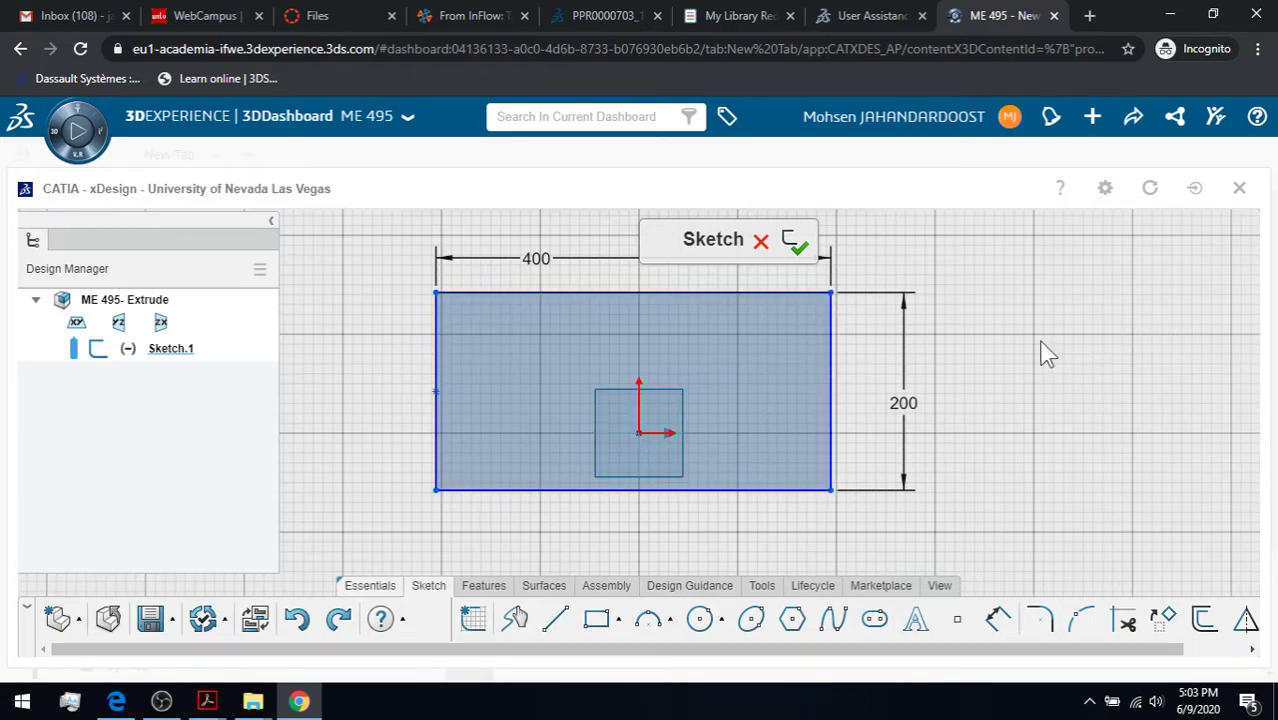
pyautogui.click(437, 345)
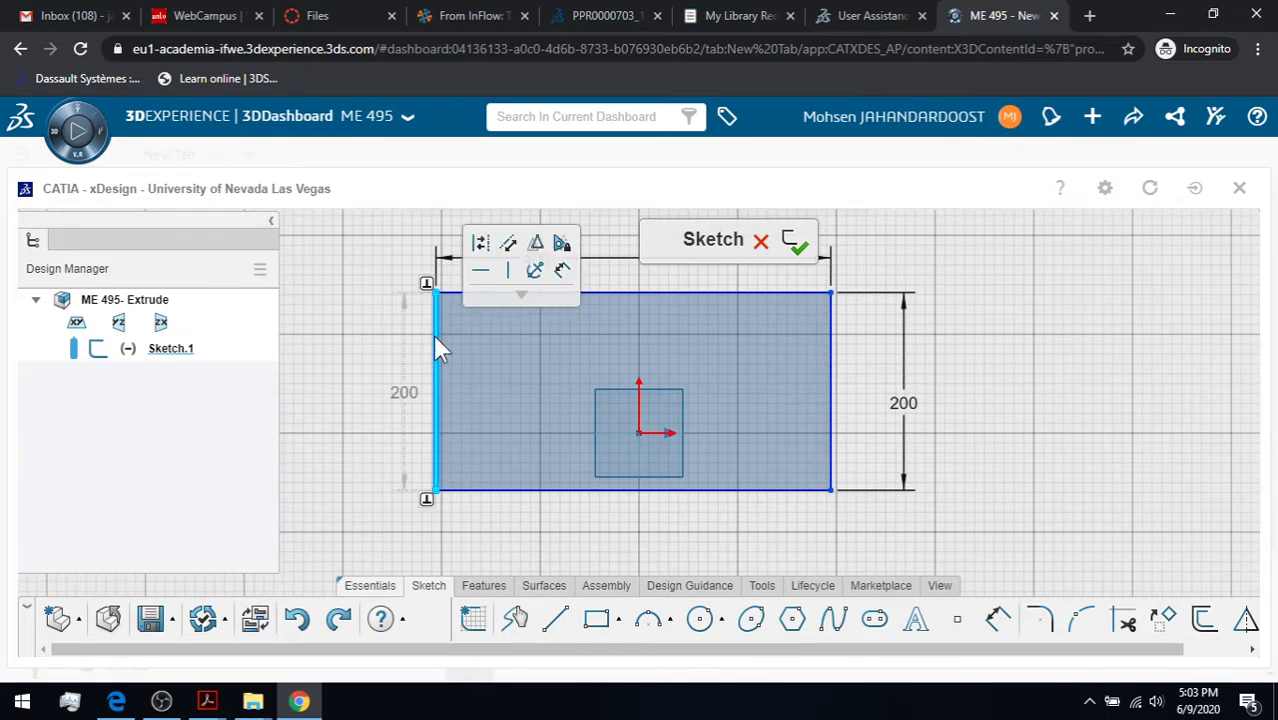
pyautogui.click(831, 349)
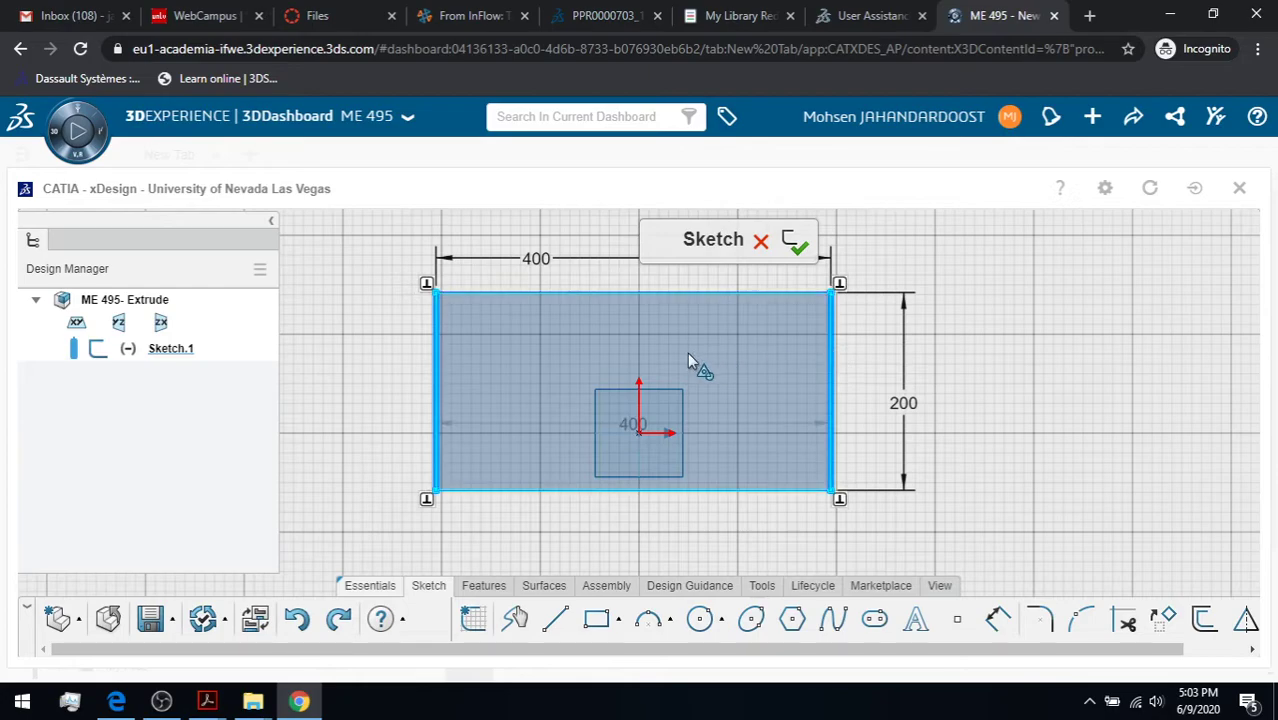
pyautogui.moveTo(640, 404)
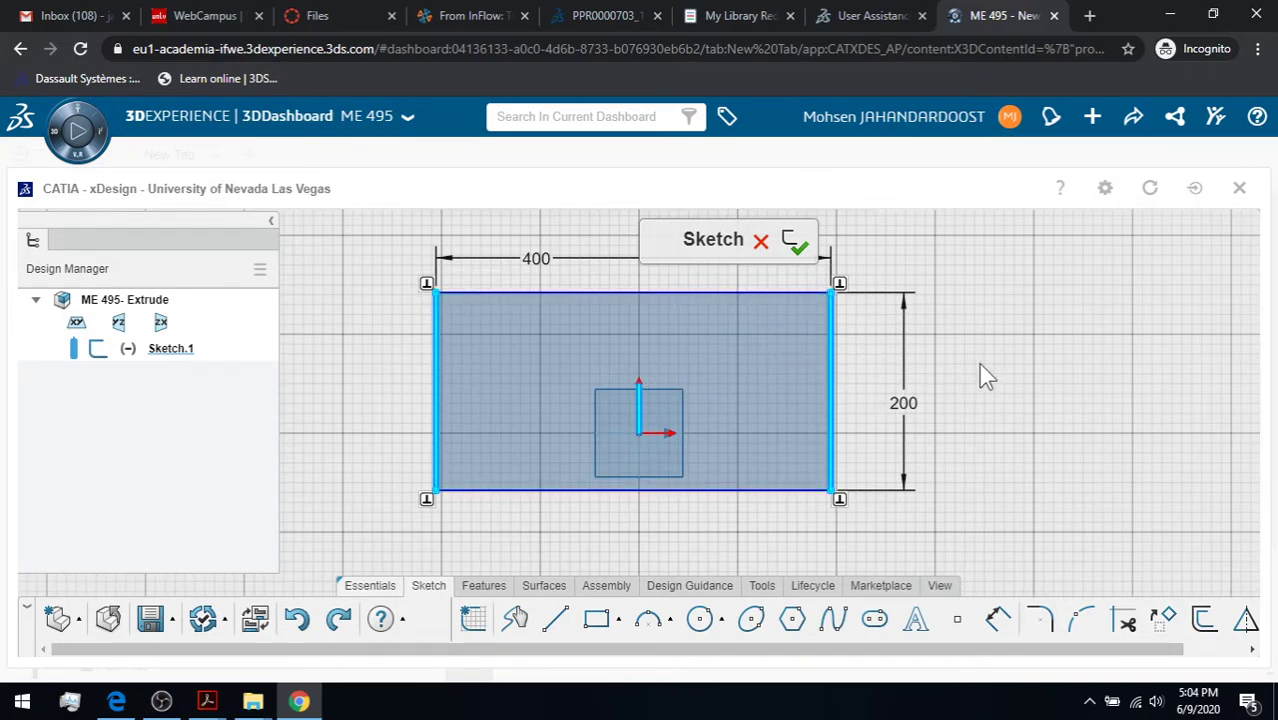
# Constrain the rectangle's left and right edges to be symmetric about the sketch's vertical axis
pyautogui.click(438, 360)
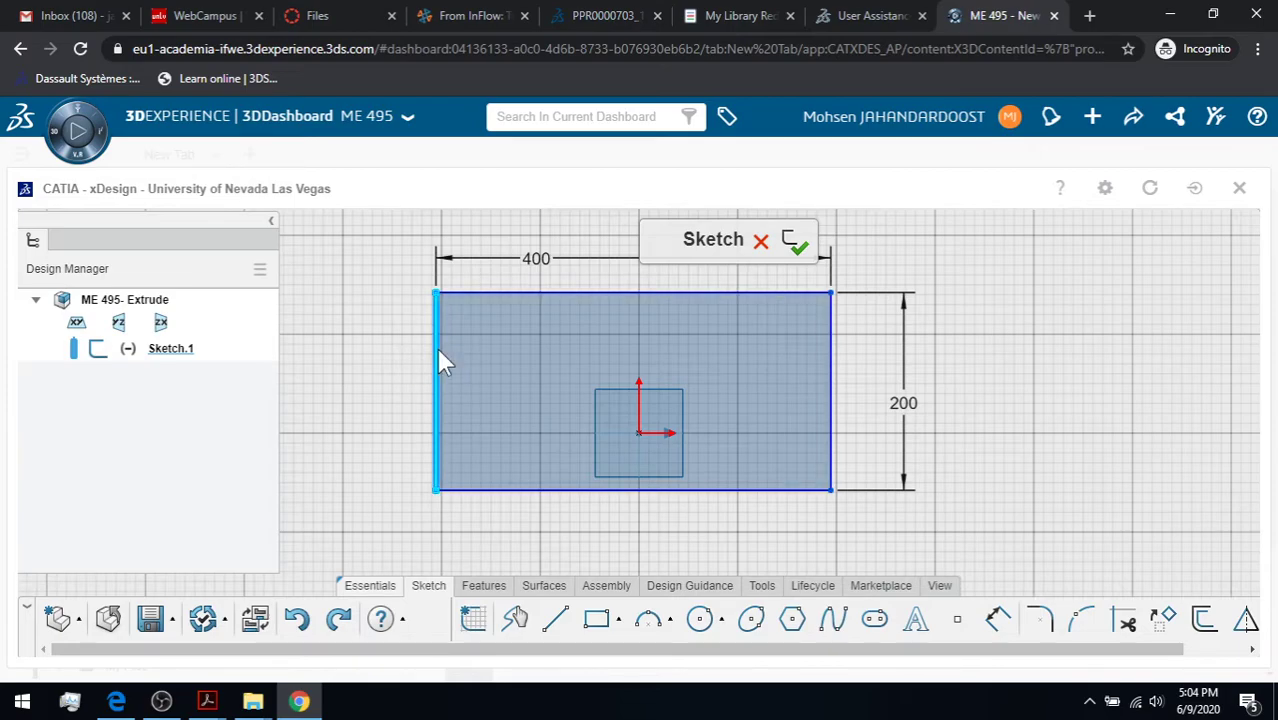
pyautogui.click(829, 350)
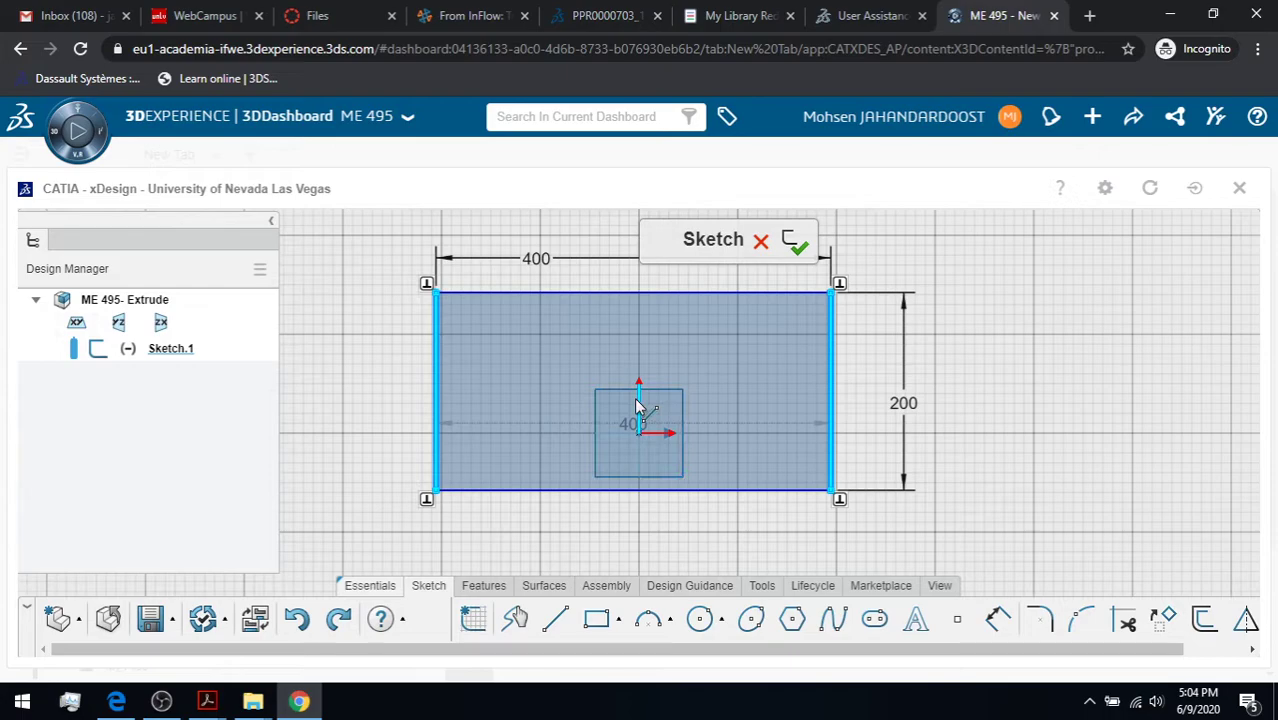
pyautogui.click(641, 400)
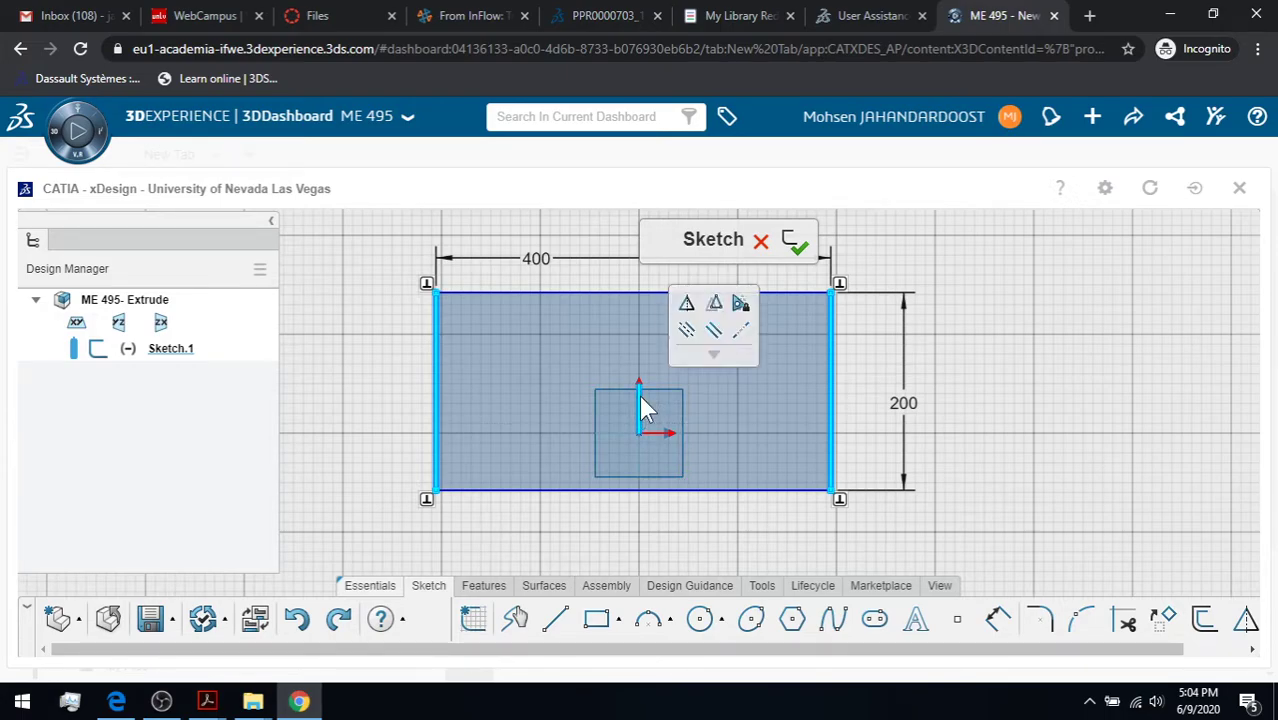
pyautogui.click(686, 331)
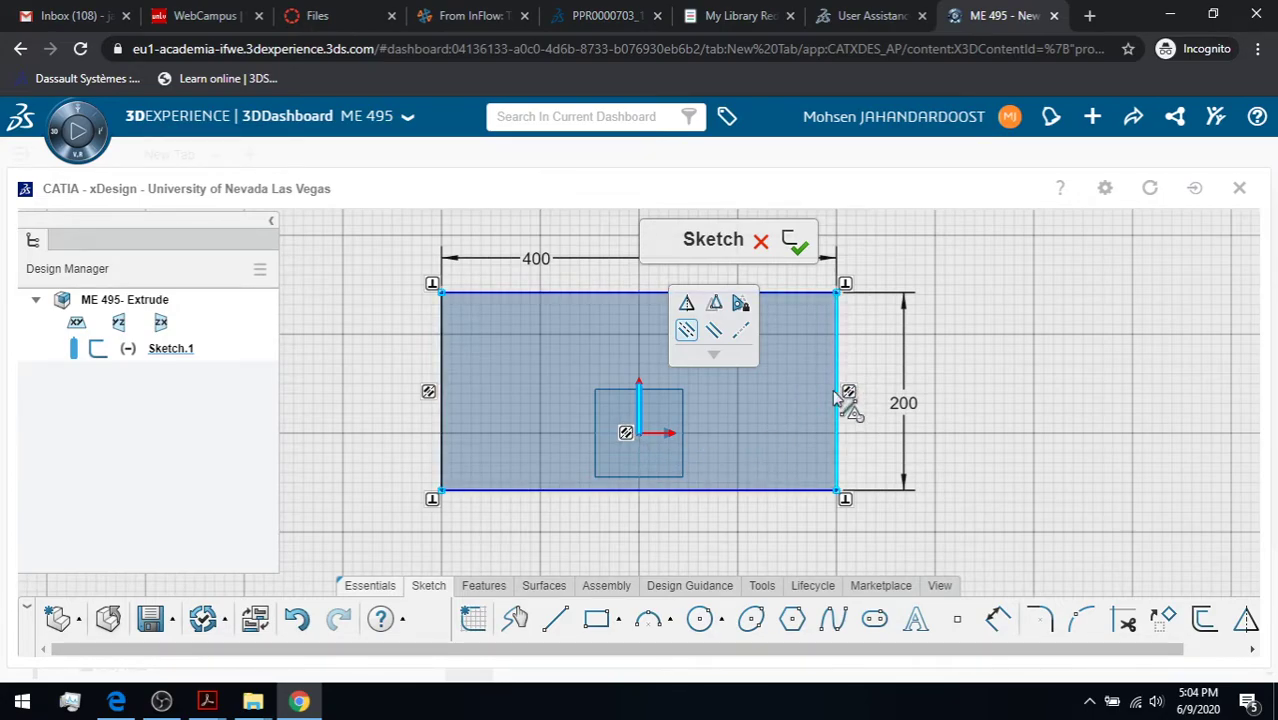
pyautogui.click(340, 336)
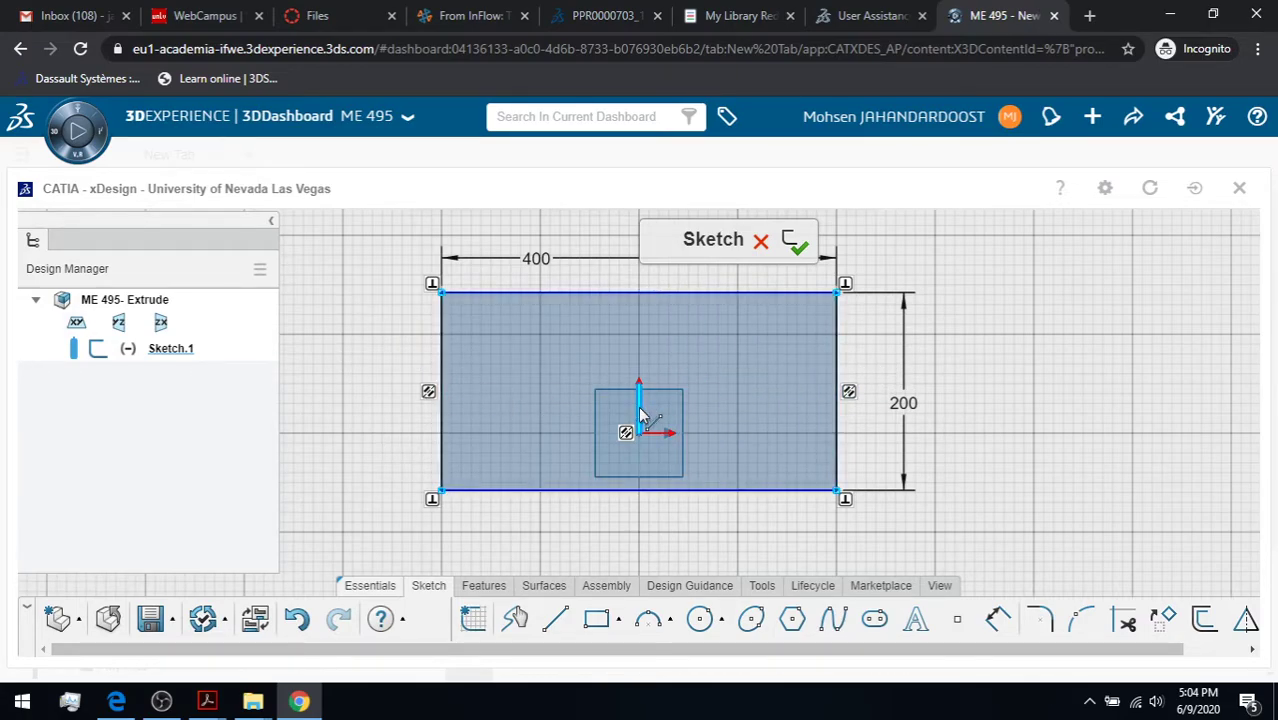
# Constrain the rectangle's top and bottom edges to be symmetric about the sketch's horizontal axis, and finish the sketch
pyautogui.click(657, 293)
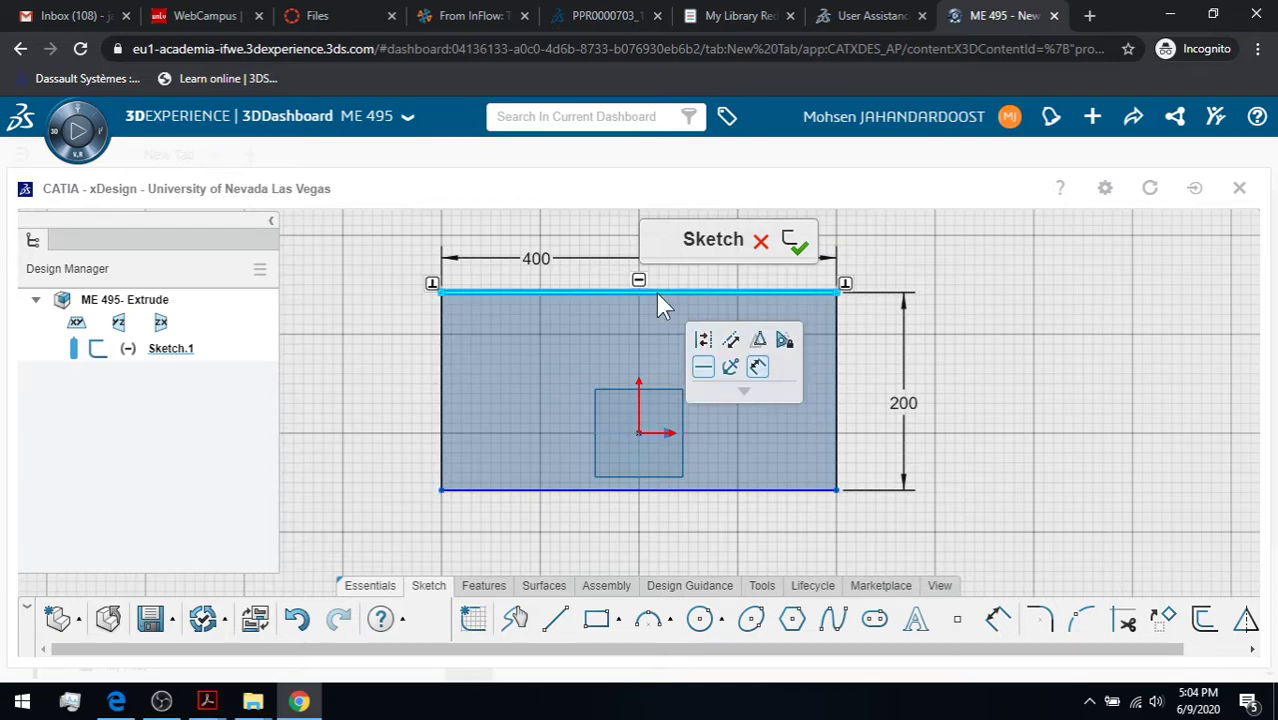
pyautogui.click(656, 491)
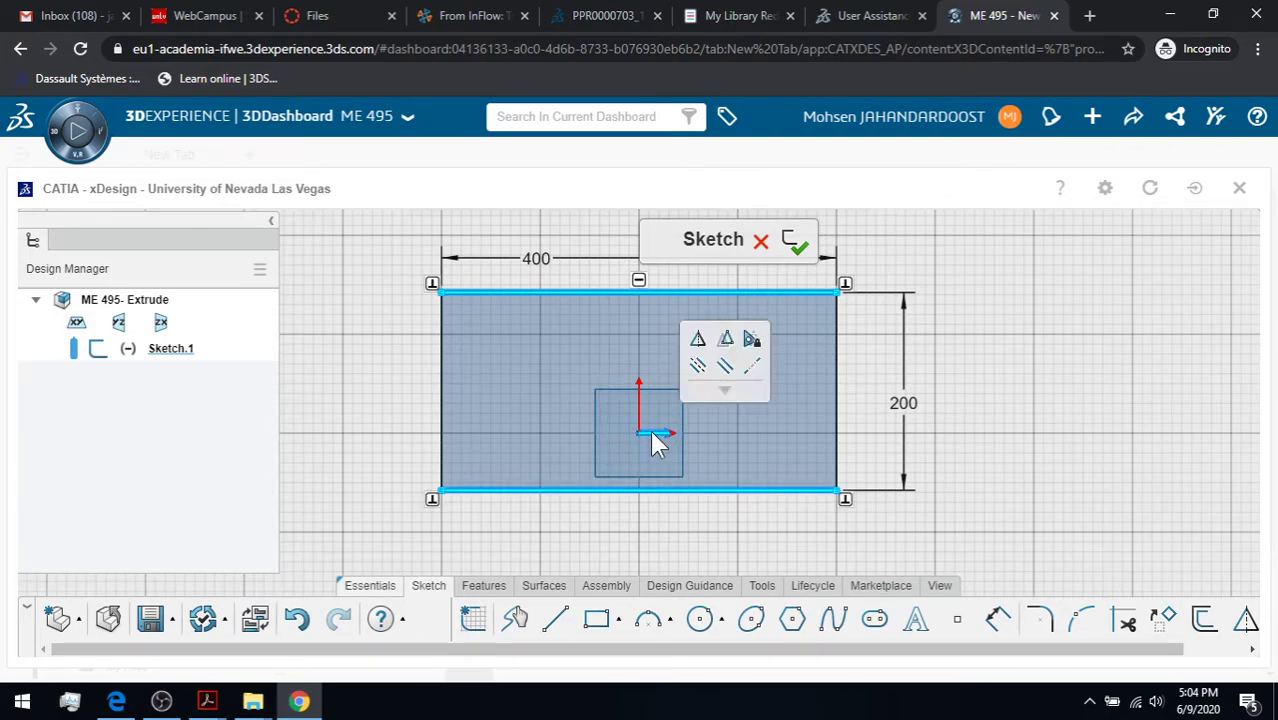
pyautogui.click(697, 365)
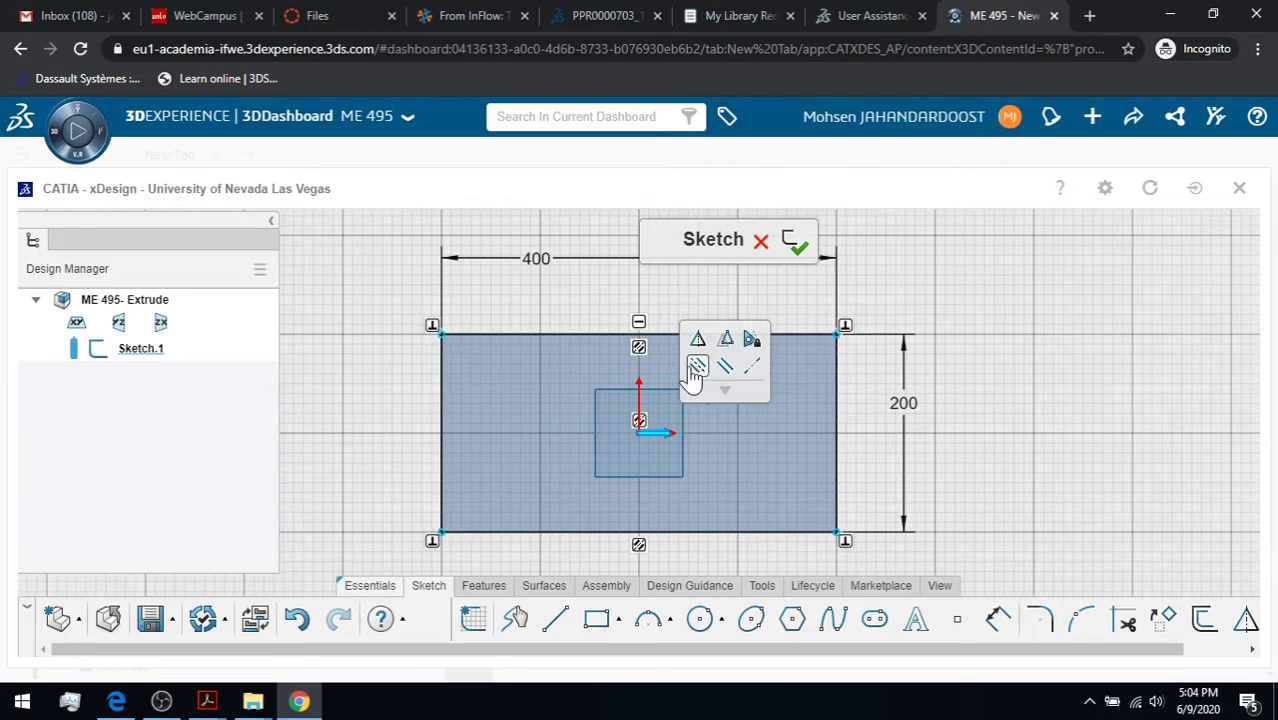
pyautogui.click(373, 422)
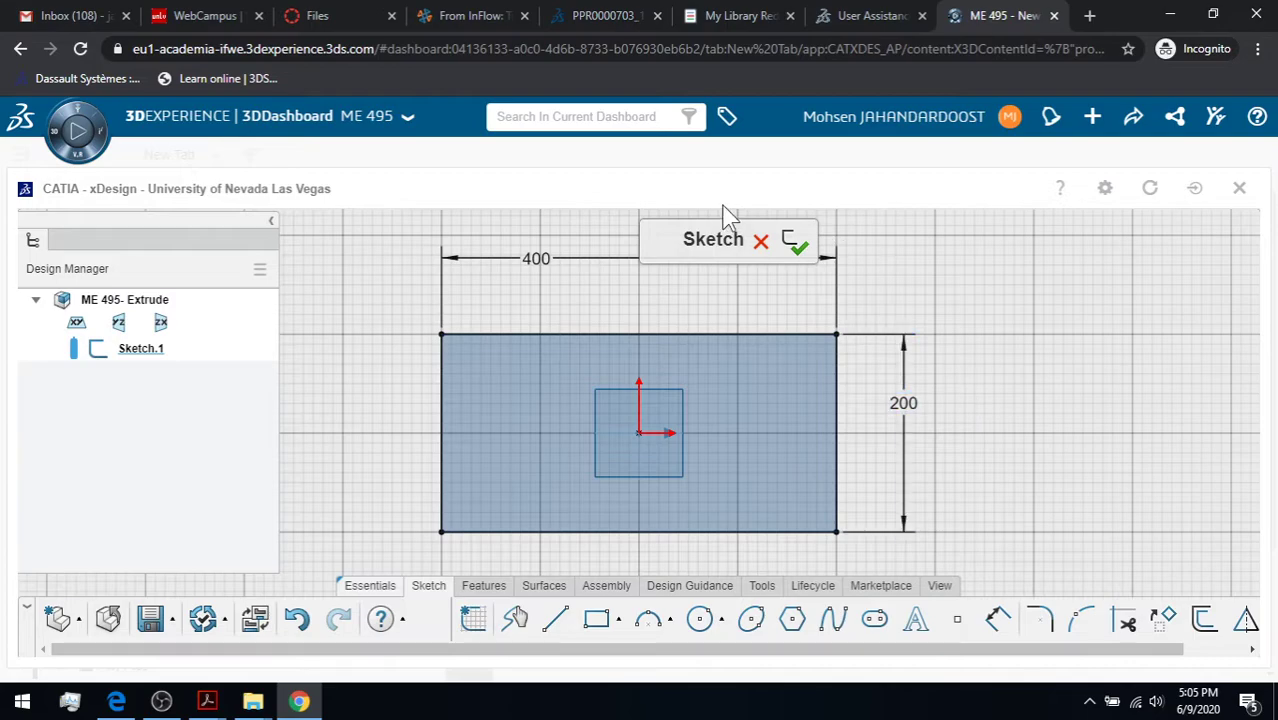
pyautogui.click(792, 245)
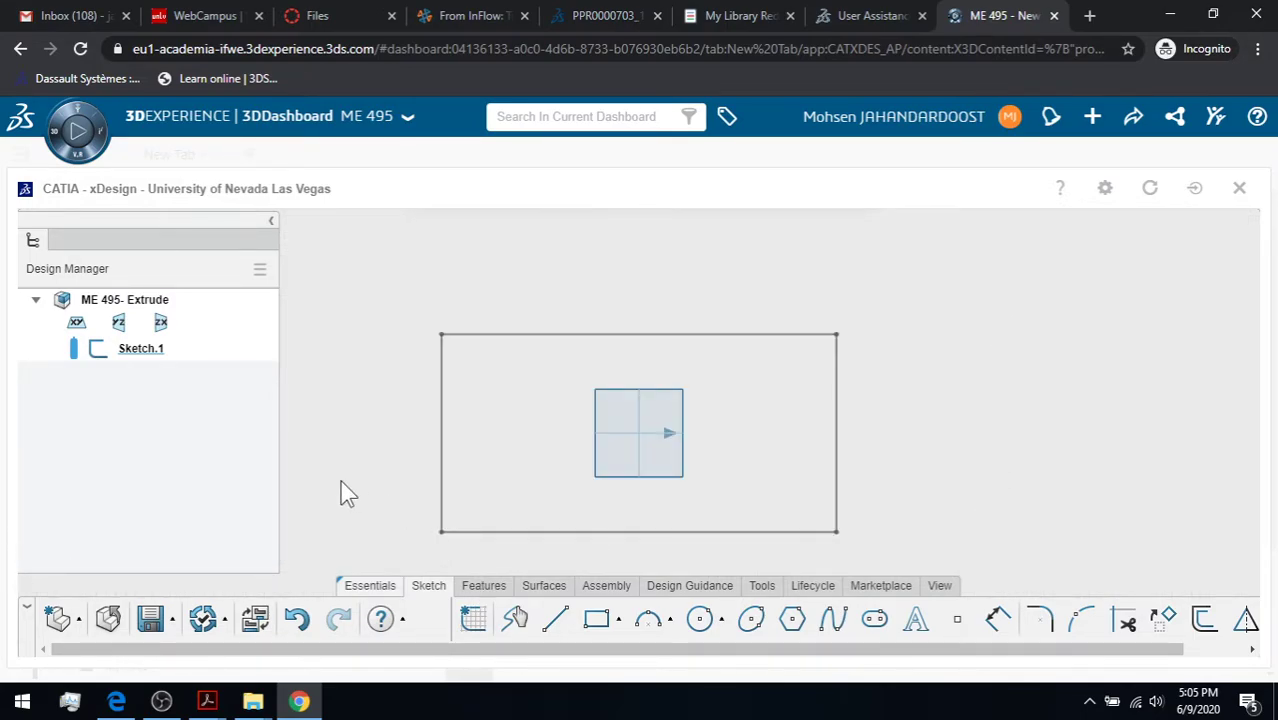
# Examine the finished rectangle sketch and the reference planes in an oblique 3D view, slightly enlarged
pyautogui.click(937, 587)
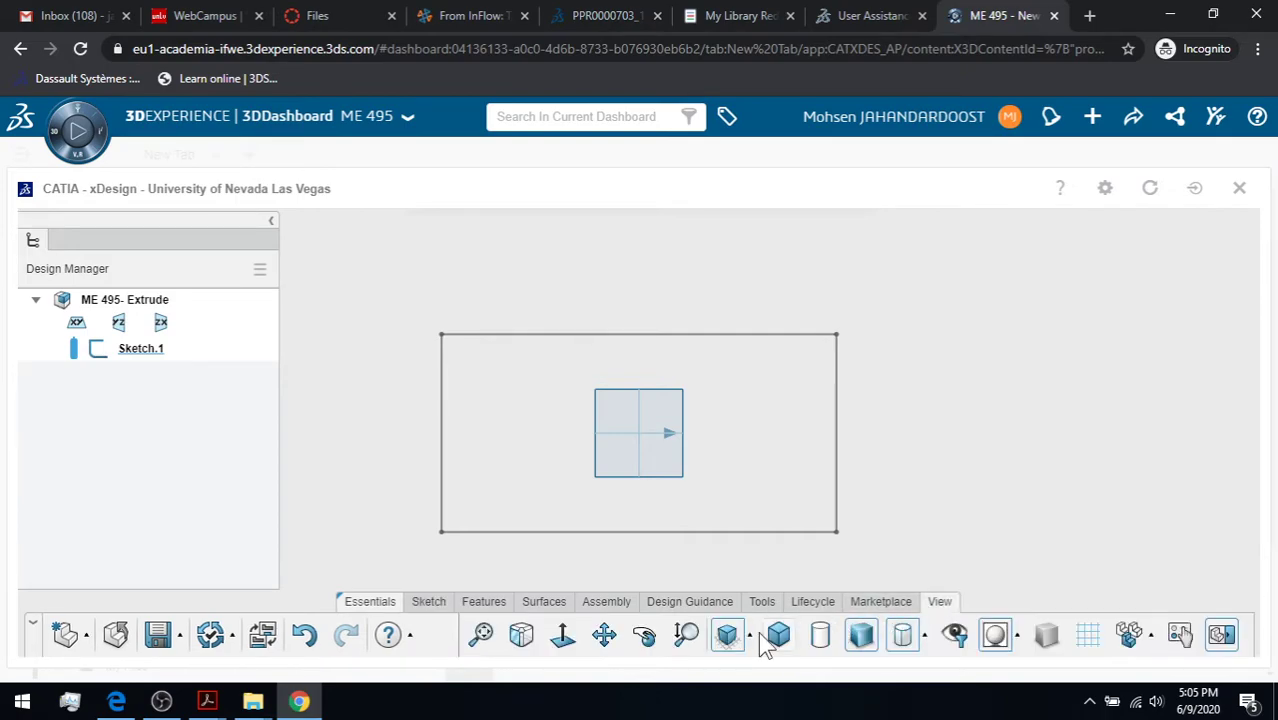
pyautogui.click(644, 634)
pyautogui.moveTo(825, 545)
pyautogui.mouseDown()
pyautogui.moveTo(800, 480)
pyautogui.moveTo(841, 500)
pyautogui.mouseUp()
pyautogui.moveTo(916, 491)
pyautogui.mouseDown()
pyautogui.moveTo(879, 342)
pyautogui.moveTo(956, 248)
pyautogui.moveTo(955, 284)
pyautogui.mouseUp()
pyautogui.moveTo(650, 508)
pyautogui.mouseDown()
pyautogui.moveTo(705, 468)
pyautogui.moveTo(644, 503)
pyautogui.moveTo(652, 518)
pyautogui.moveTo(802, 511)
pyautogui.moveTo(825, 527)
pyautogui.mouseUp()
pyautogui.click(646, 635)
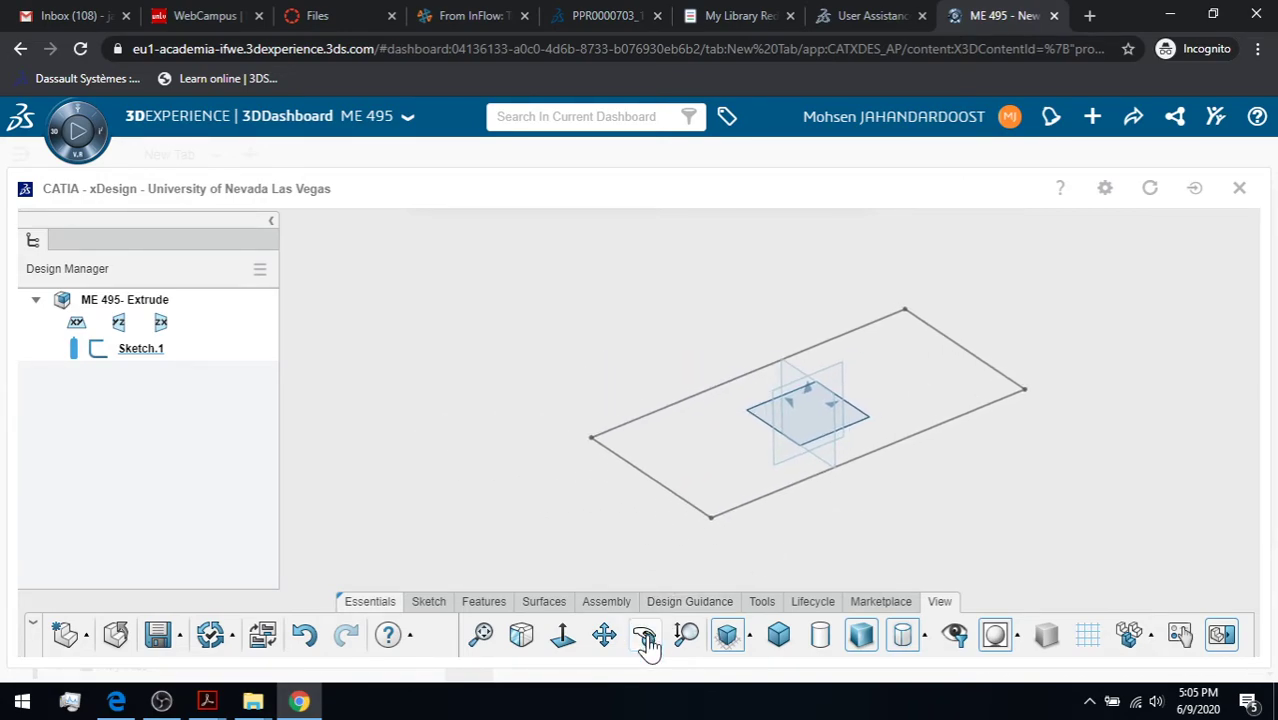
pyautogui.click(483, 601)
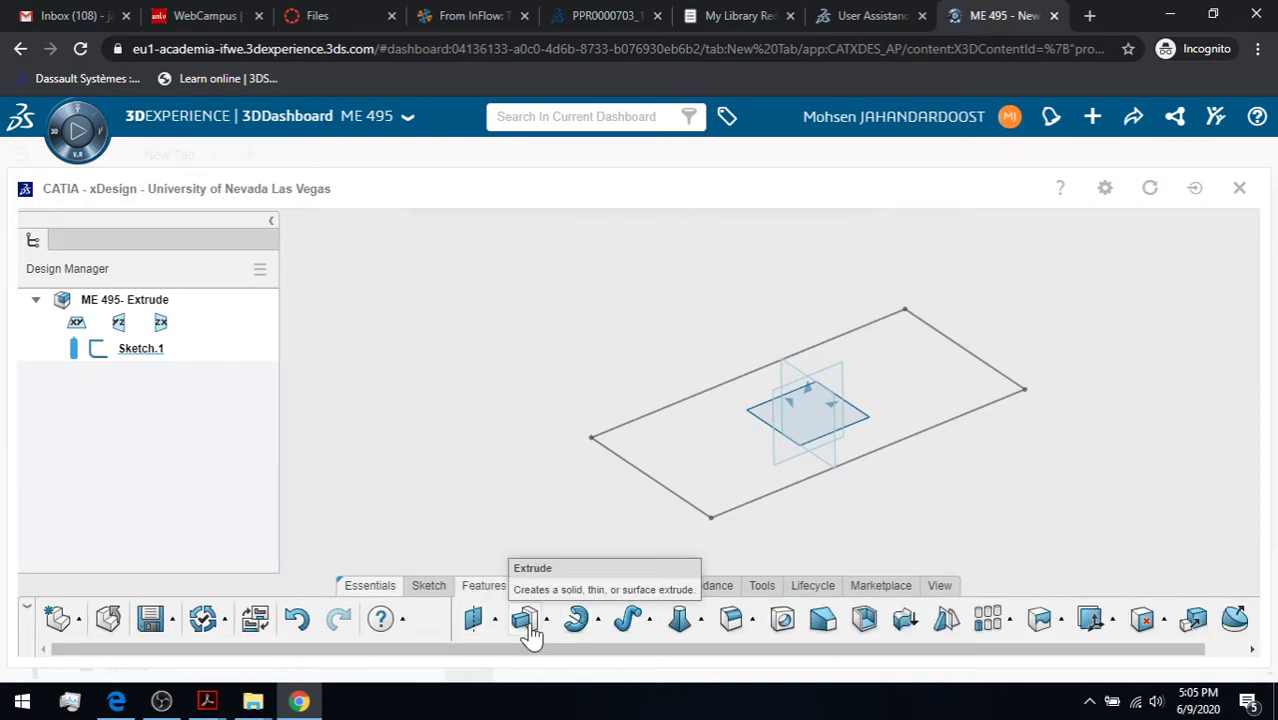
pyautogui.click(940, 586)
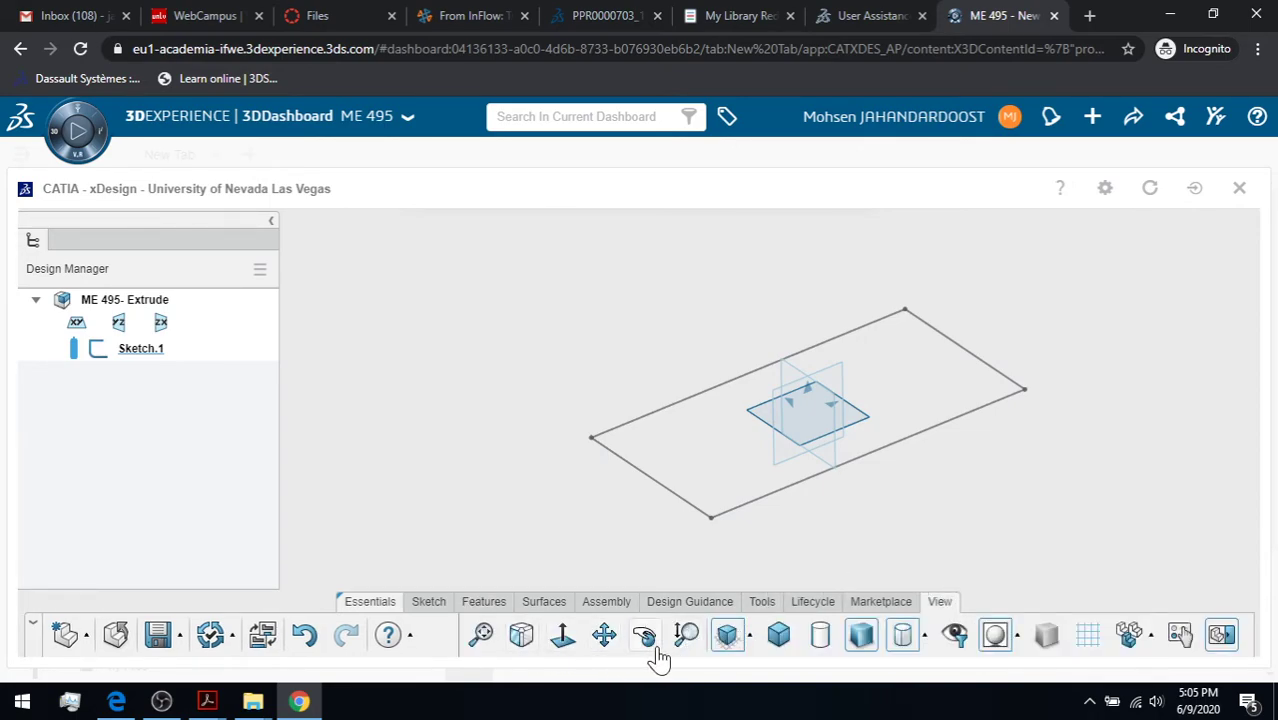
pyautogui.click(686, 635)
pyautogui.moveTo(951, 493); pyautogui.dragTo(964, 465)
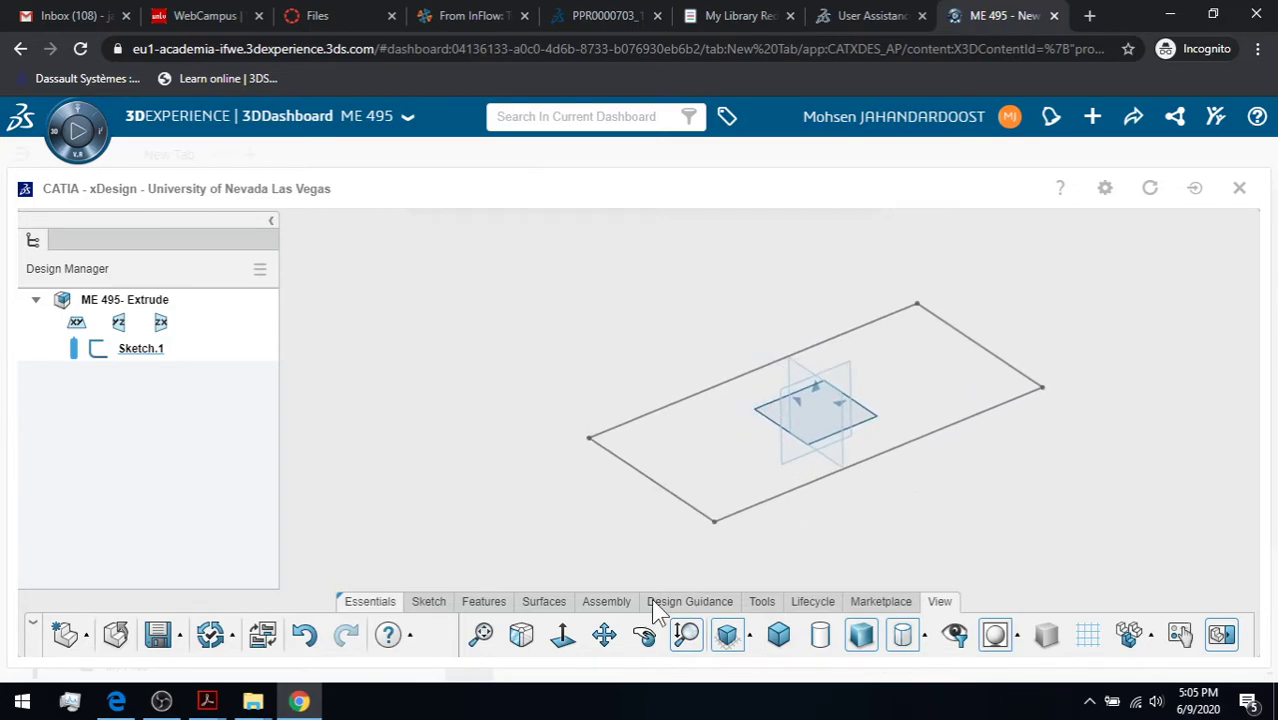
pyautogui.click(686, 640)
# Set up a solid Extrude of the rectangle profile with a blind distance of 50 mm
pyautogui.click(481, 608)
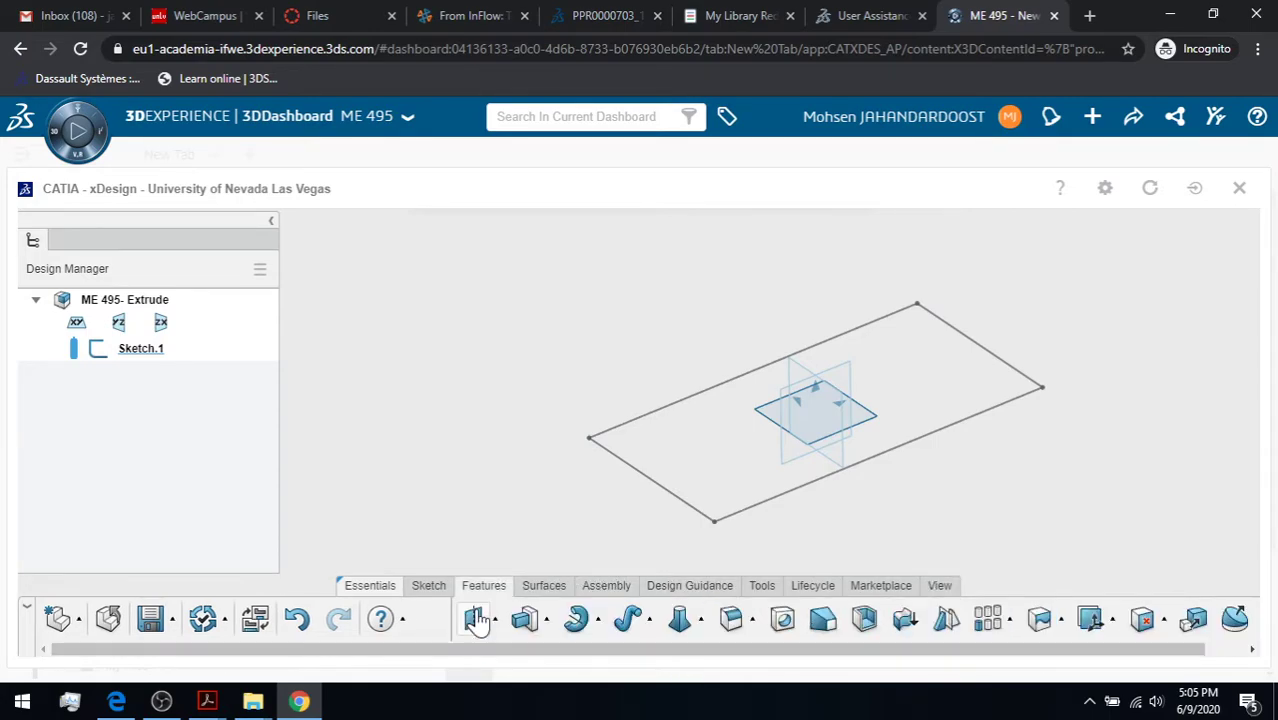
pyautogui.click(533, 622)
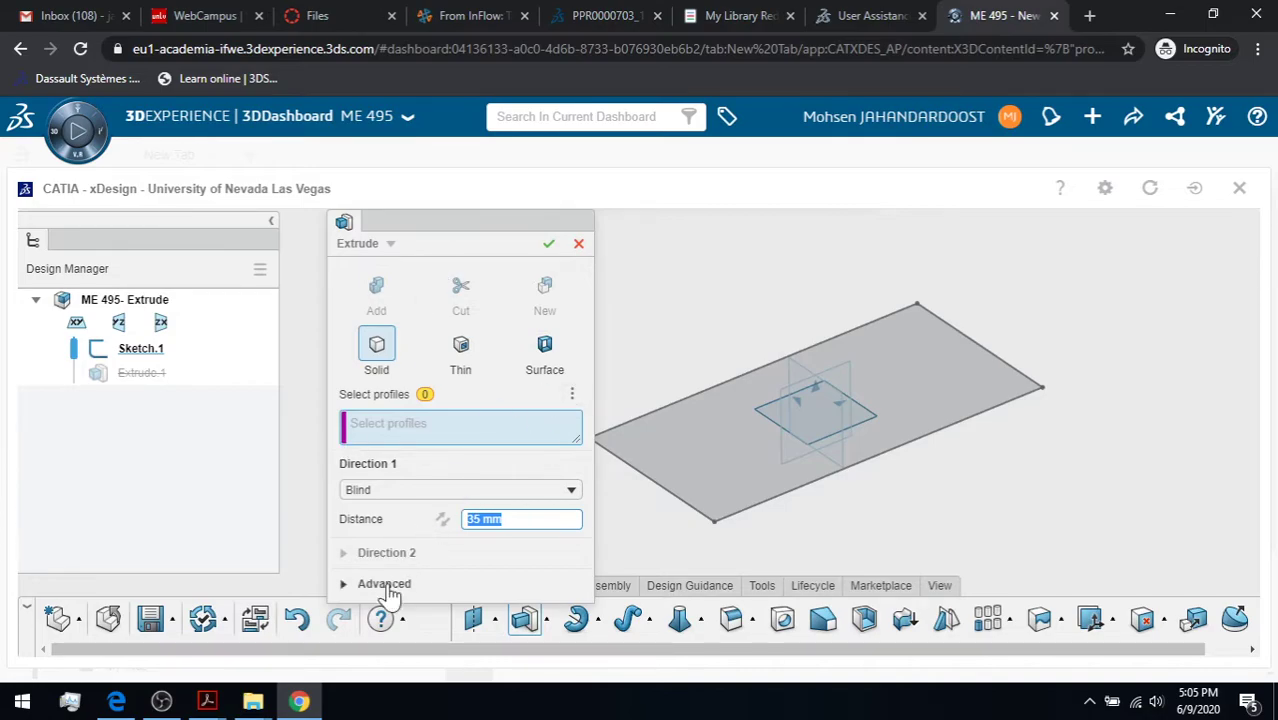
pyautogui.moveTo(427, 219); pyautogui.dragTo(371, 218)
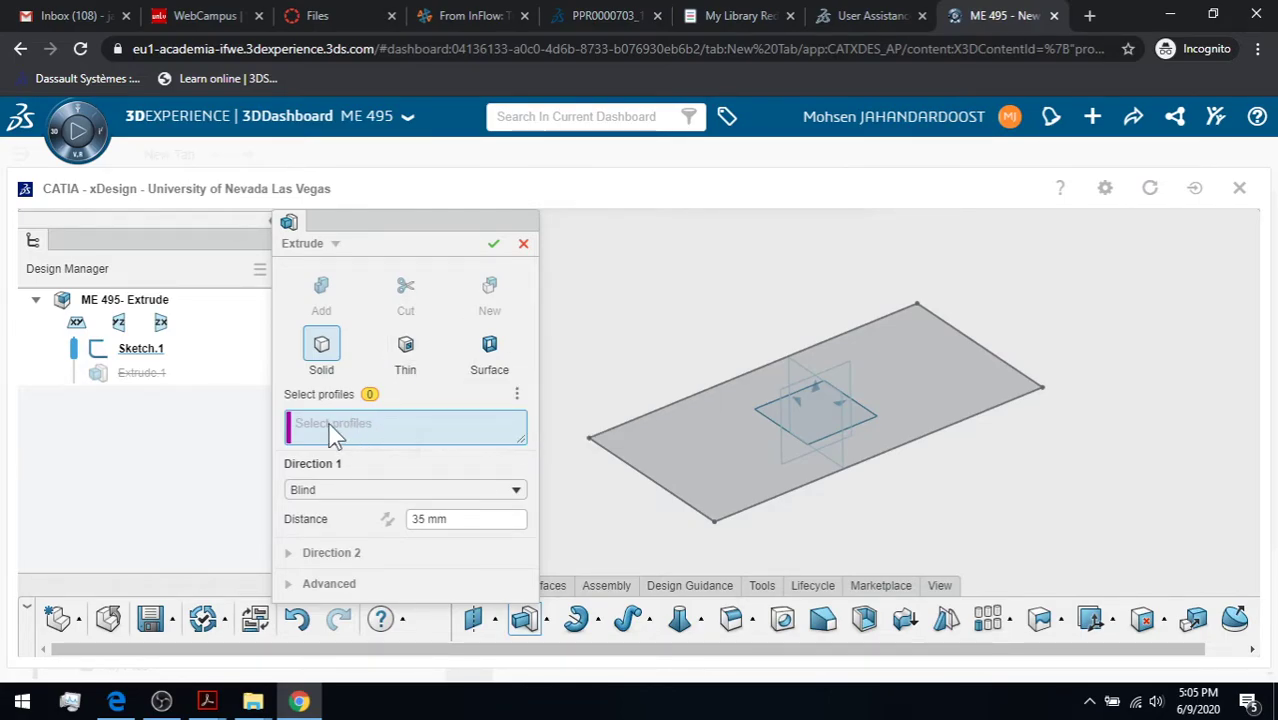
pyautogui.click(698, 453)
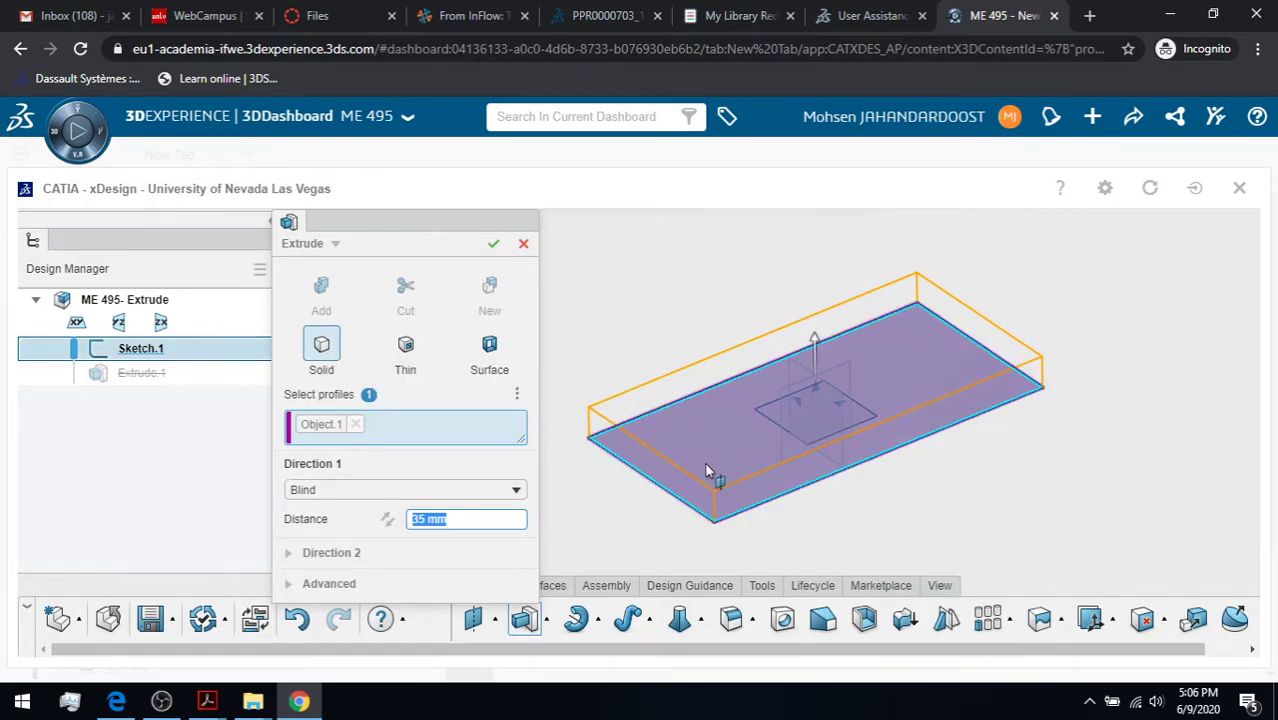
pyautogui.click(405, 348)
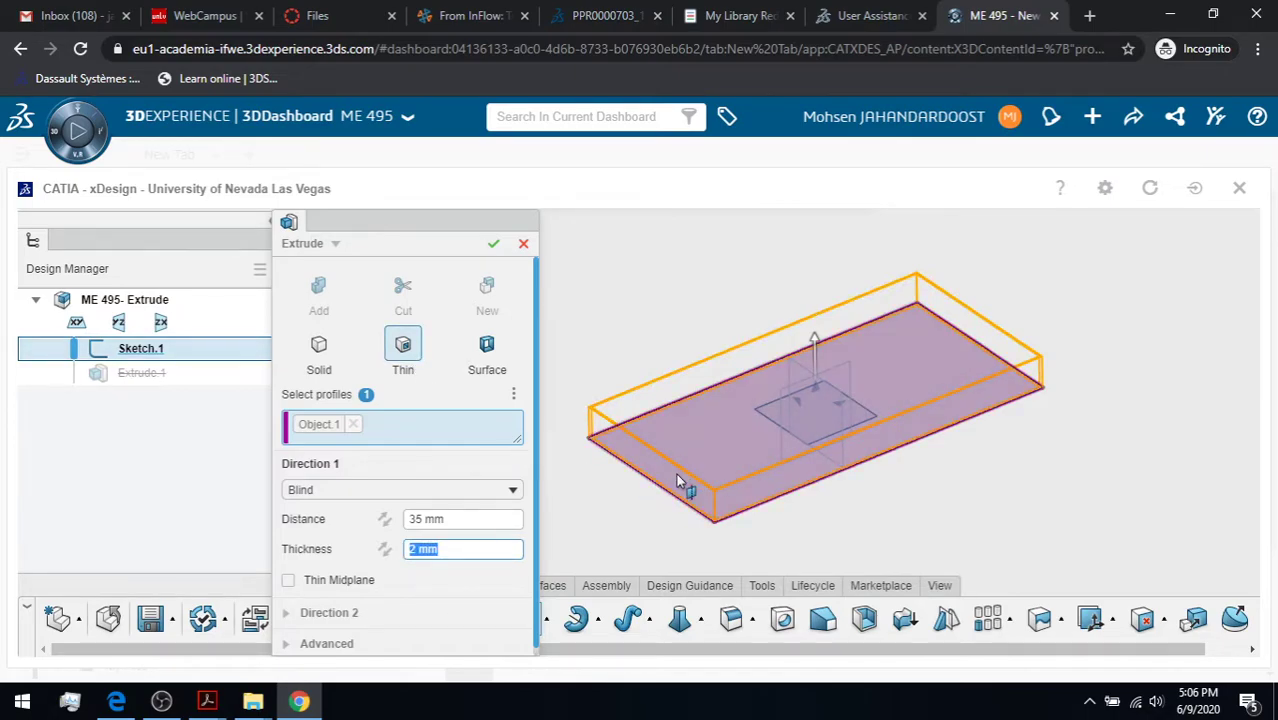
pyautogui.click(320, 343)
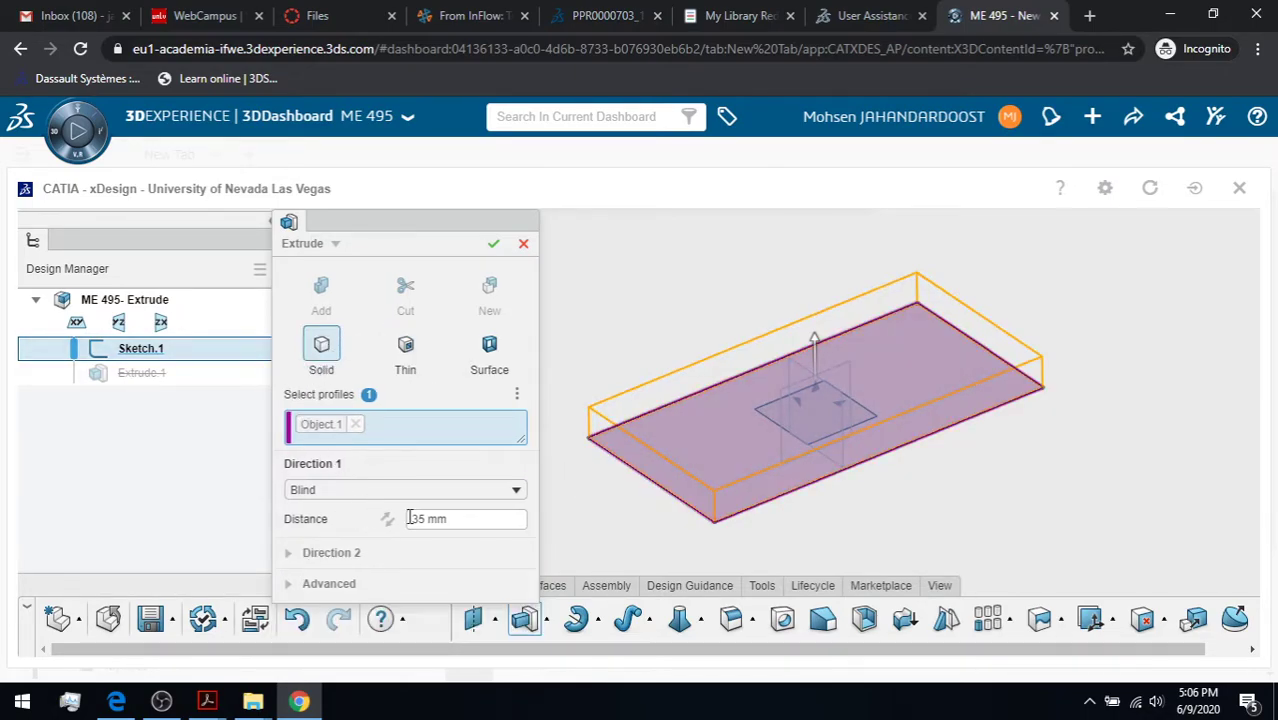
pyautogui.click(471, 522)
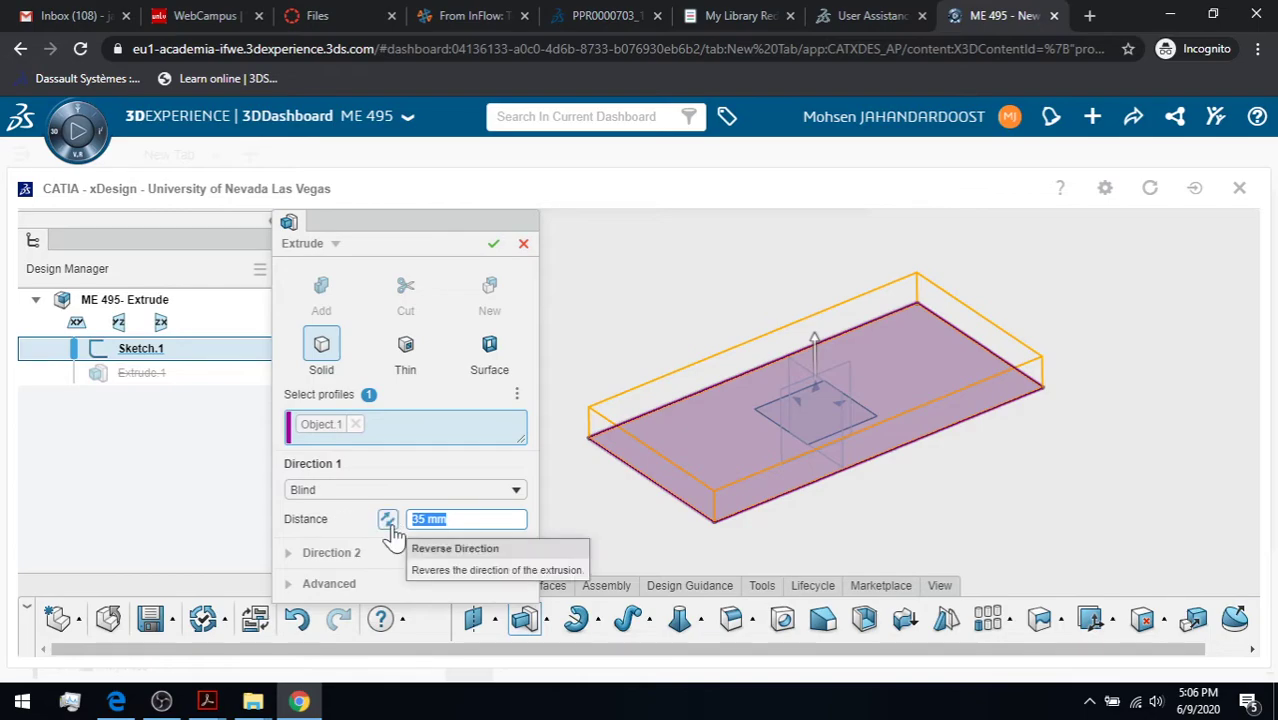
pyautogui.write('50')
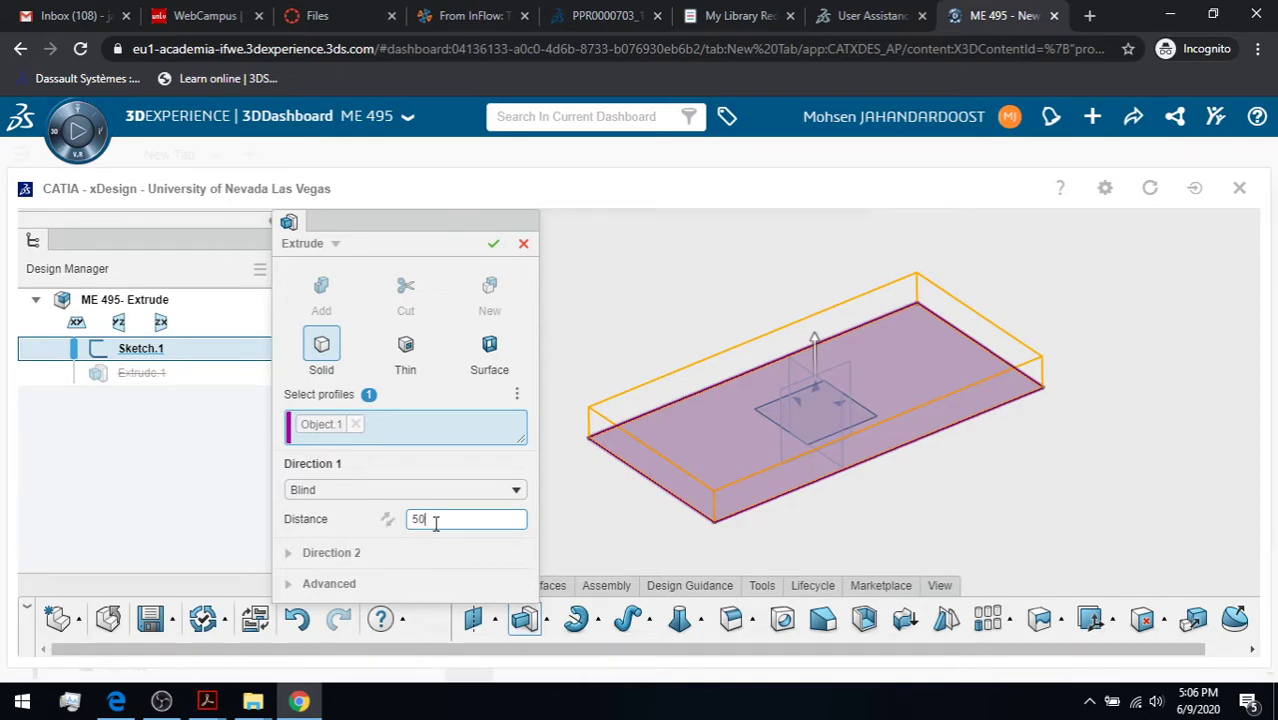
pyautogui.press('Return')
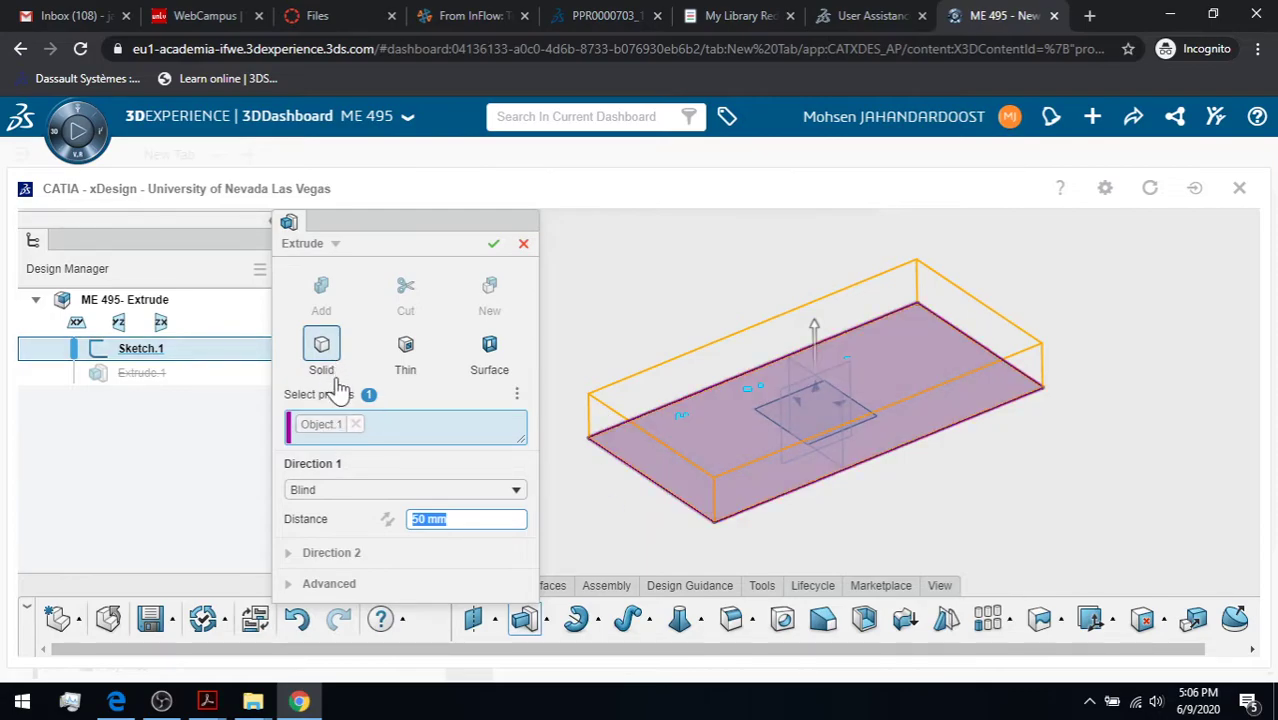
# Extrude the rectangle as a Thin feature with a 10 mm wall thickness, flipped to the outside of the profile
pyautogui.click(407, 355)
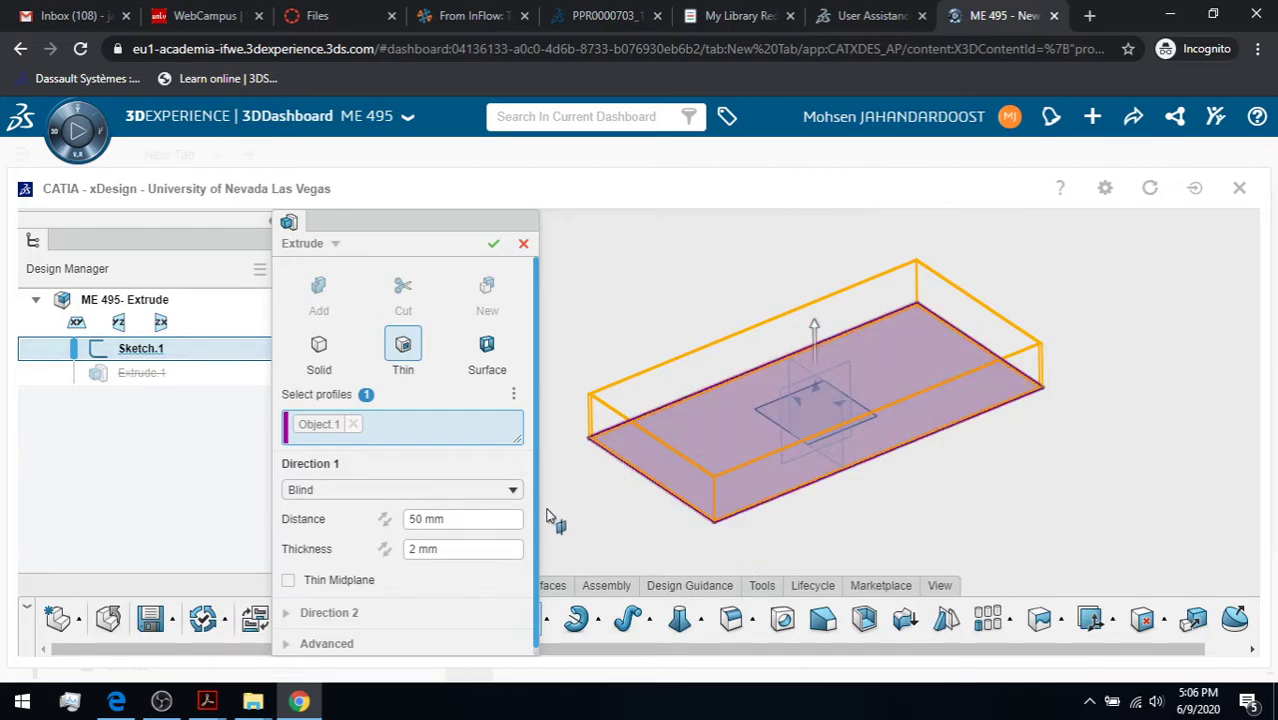
pyautogui.click(412, 546)
pyautogui.write('1')
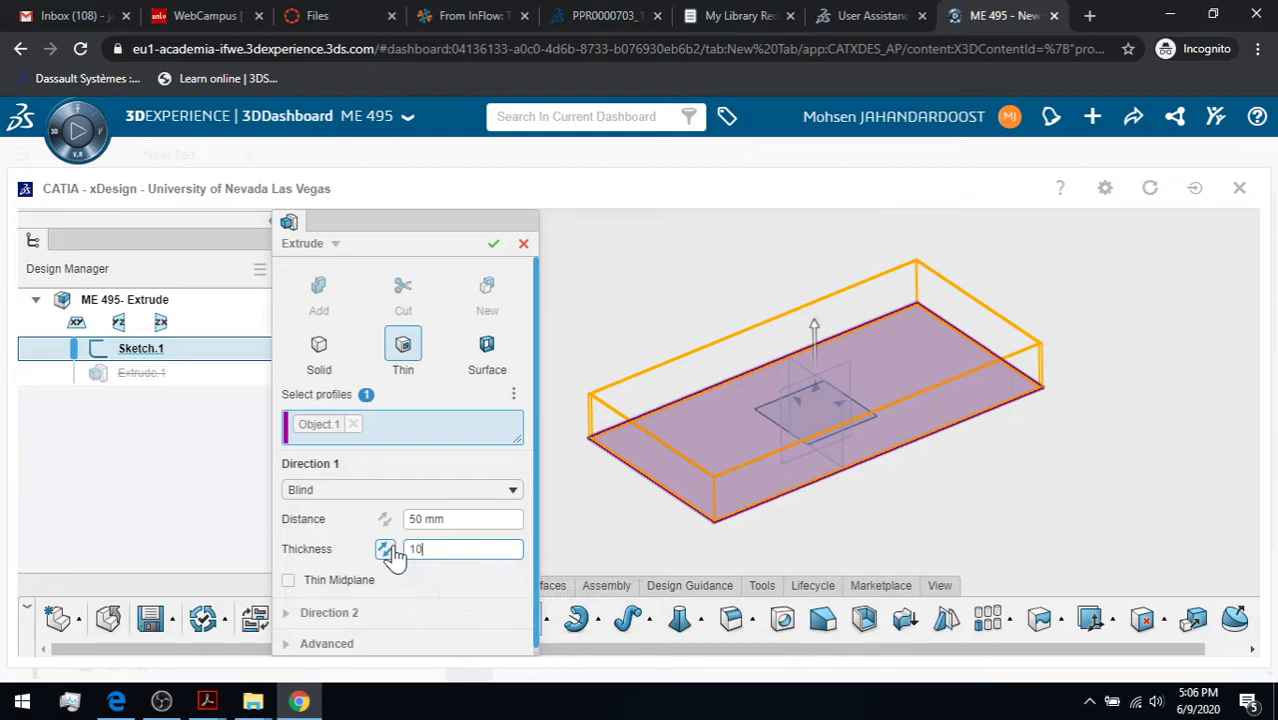
pyautogui.write('0')
pyautogui.press('Return')
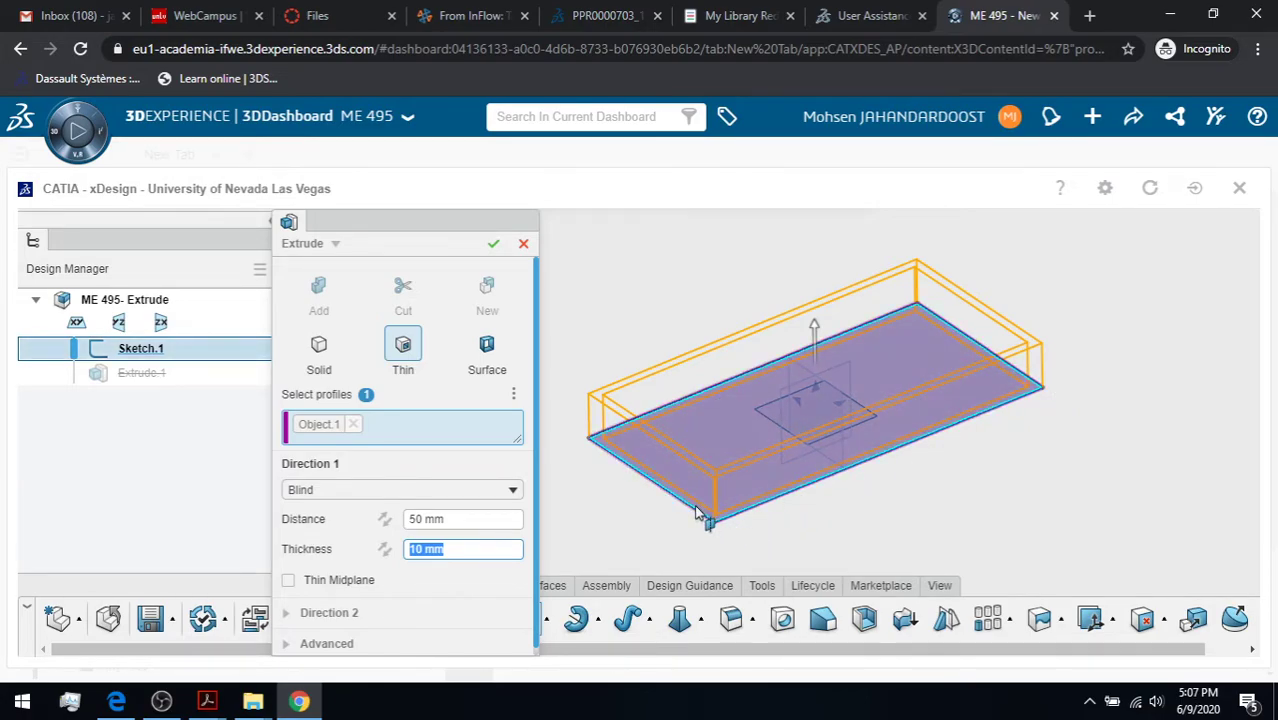
pyautogui.click(384, 550)
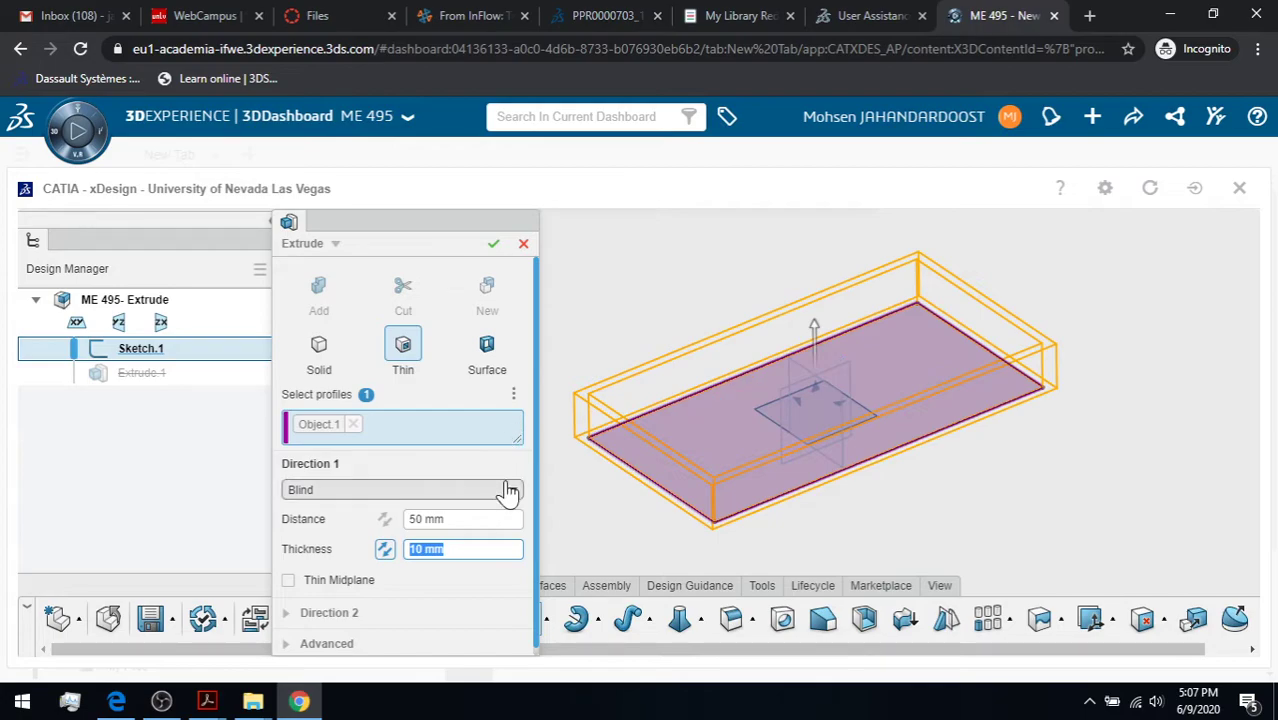
pyautogui.click(493, 245)
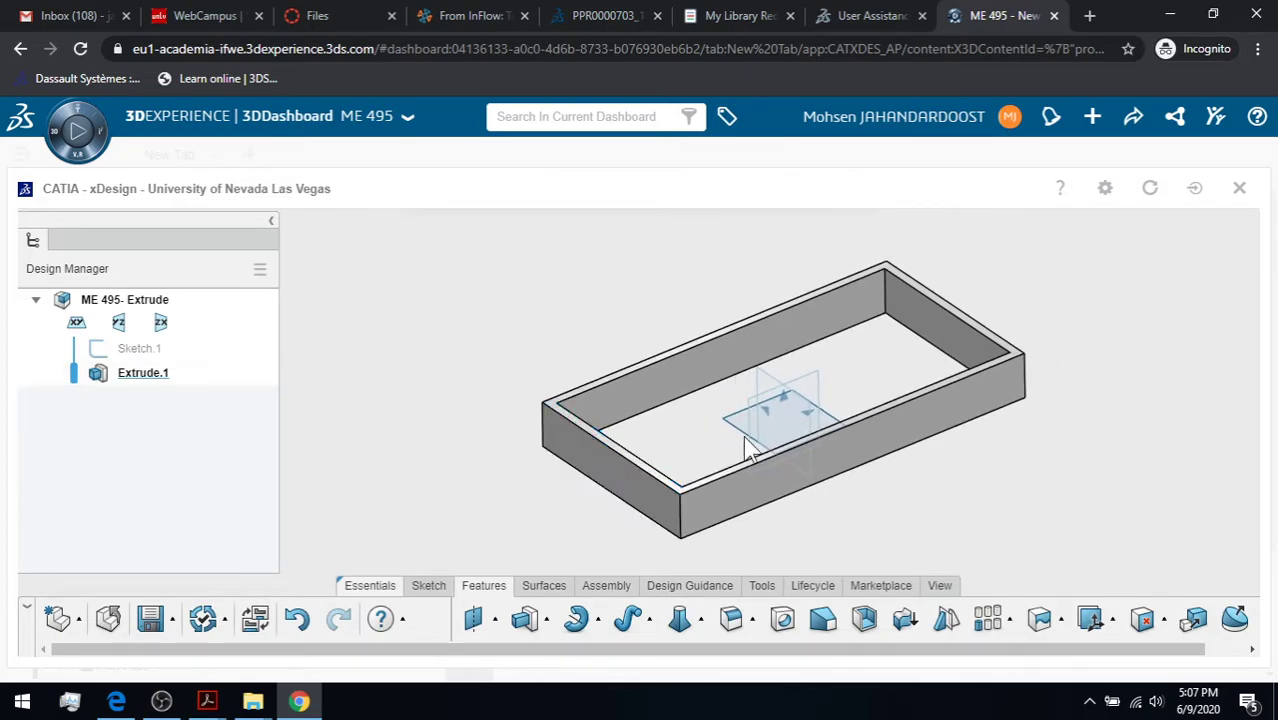
# Edit the thin-walled extrusion and change its type to Solid
pyautogui.click(942, 588)
pyautogui.click(686, 634)
pyautogui.moveTo(976, 474); pyautogui.dragTo(972, 400)
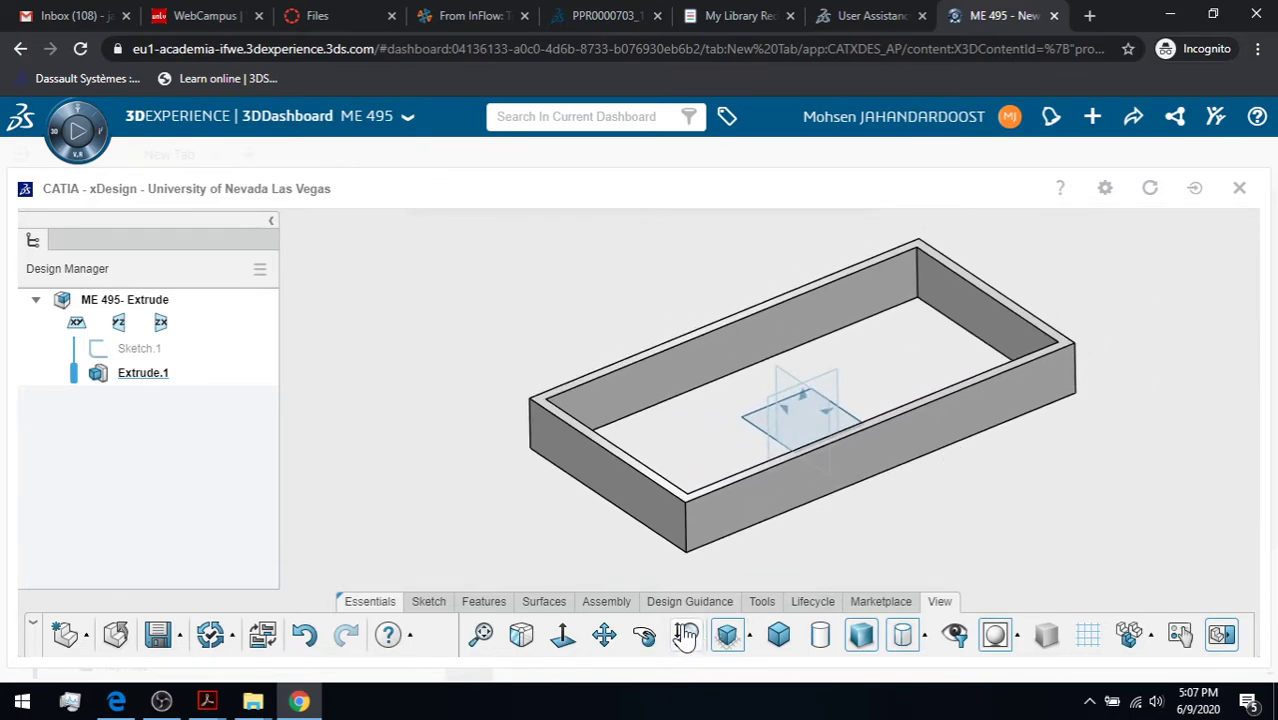
pyautogui.click(115, 380)
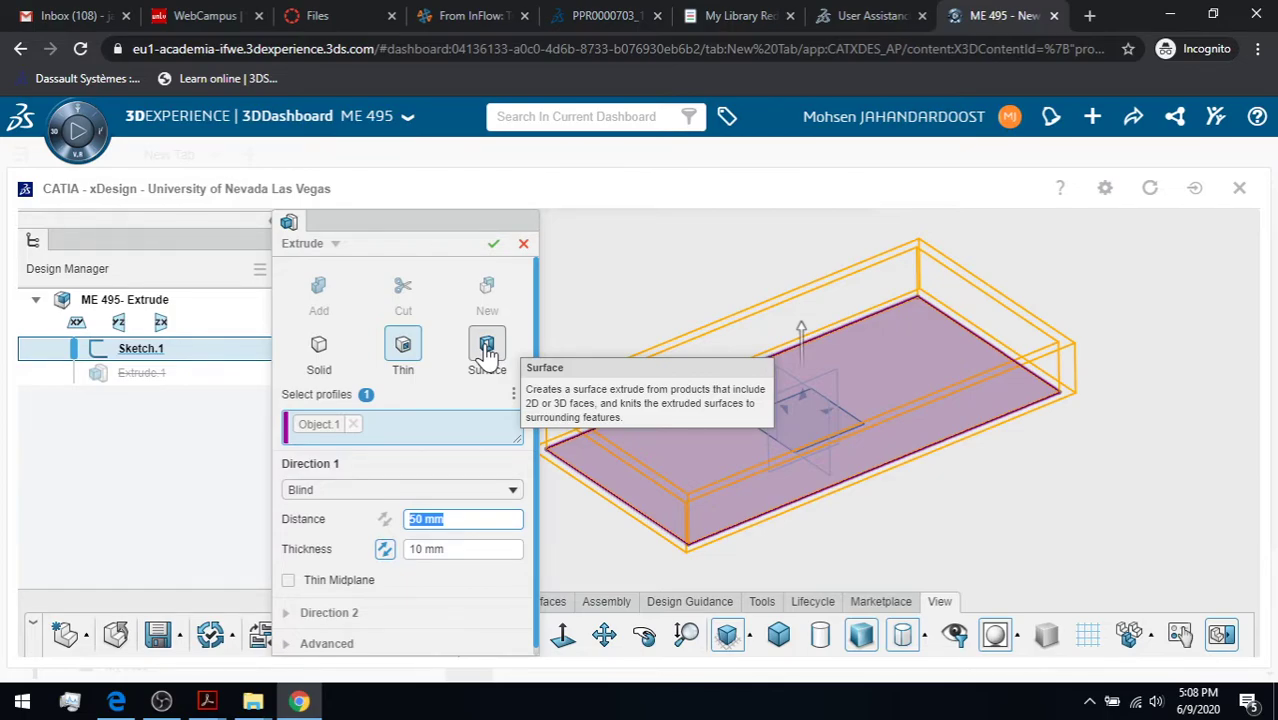
pyautogui.click(330, 355)
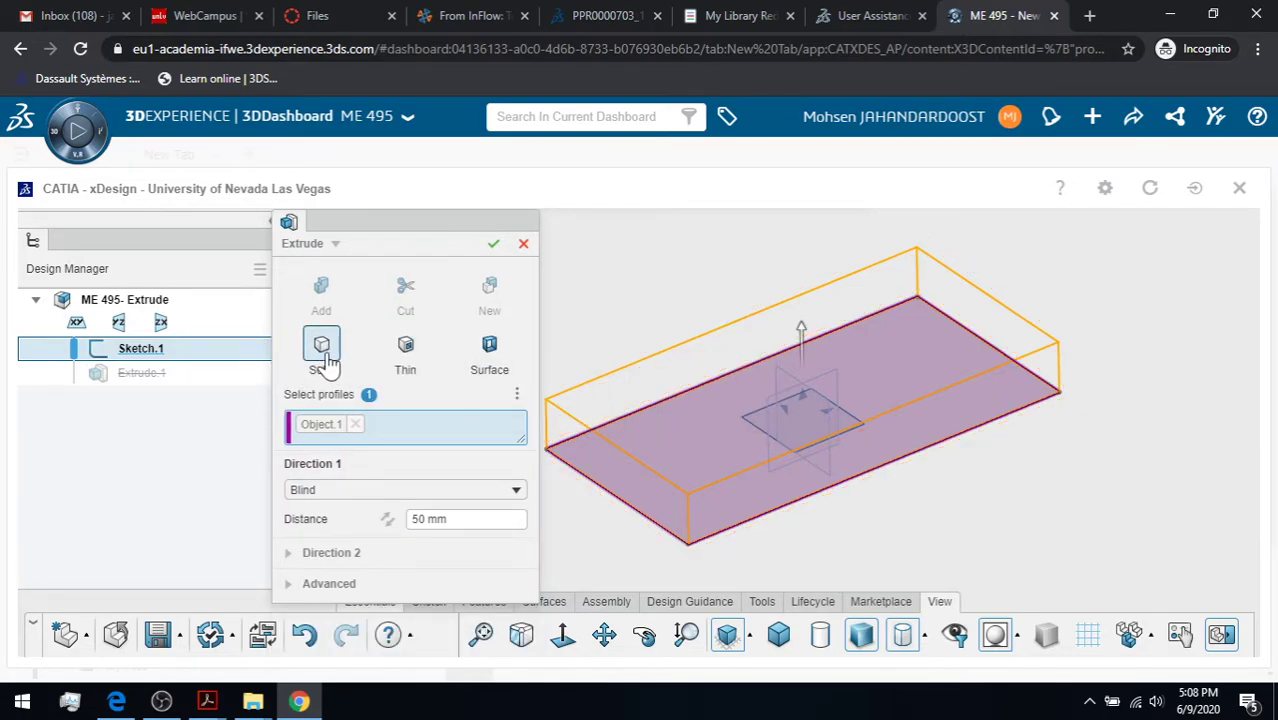
pyautogui.click(493, 243)
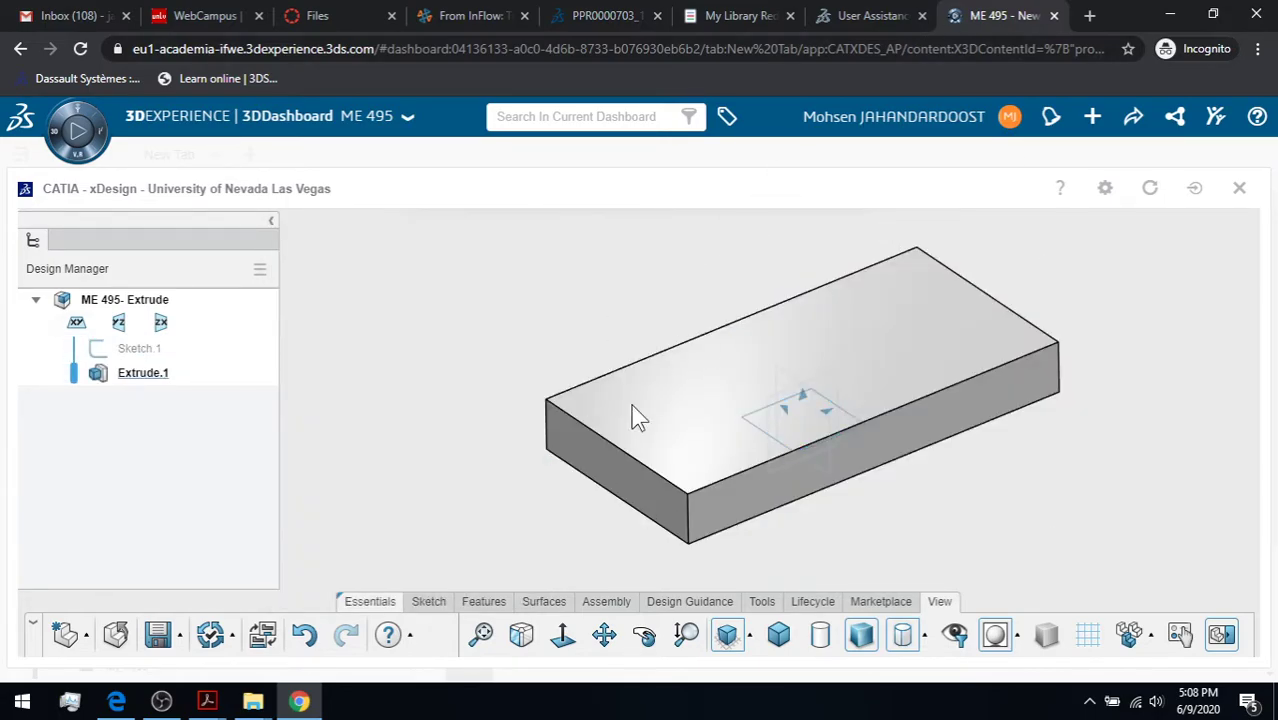
# Reopen the solid extrusion for editing, keep Direction 1 as Blind, and try reversing its direction
pyautogui.click(143, 376)
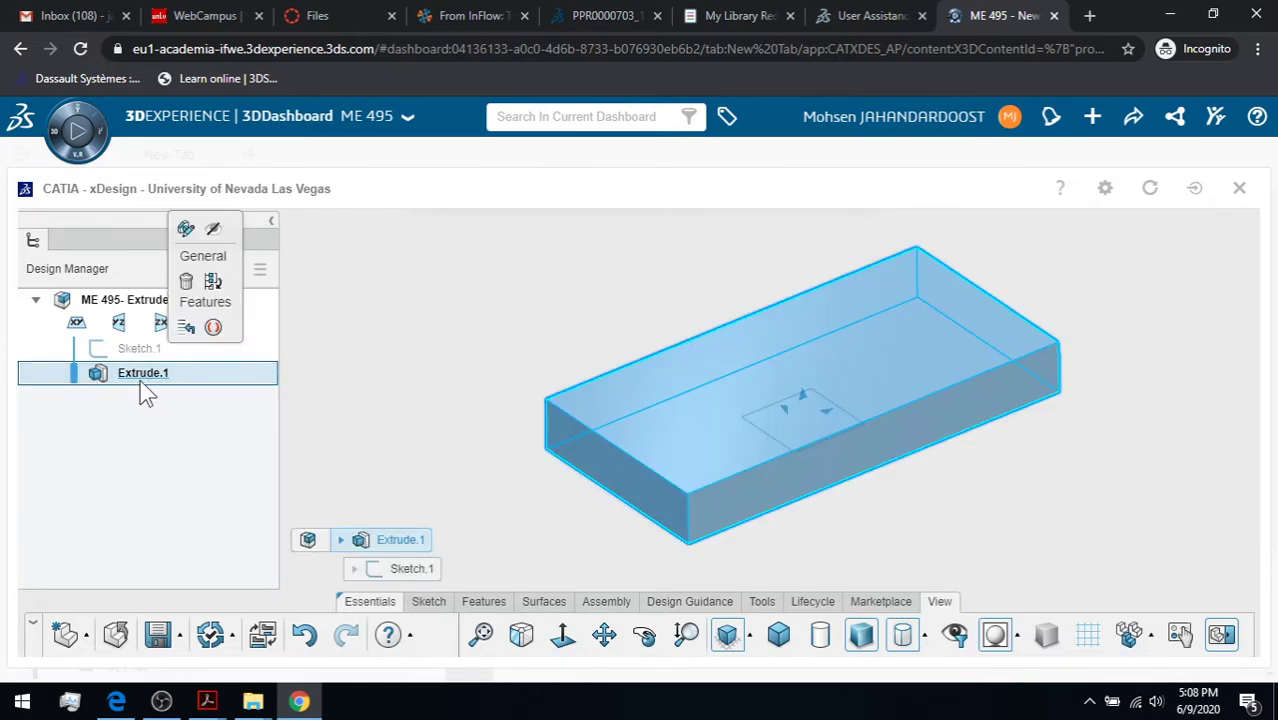
pyautogui.click(318, 367)
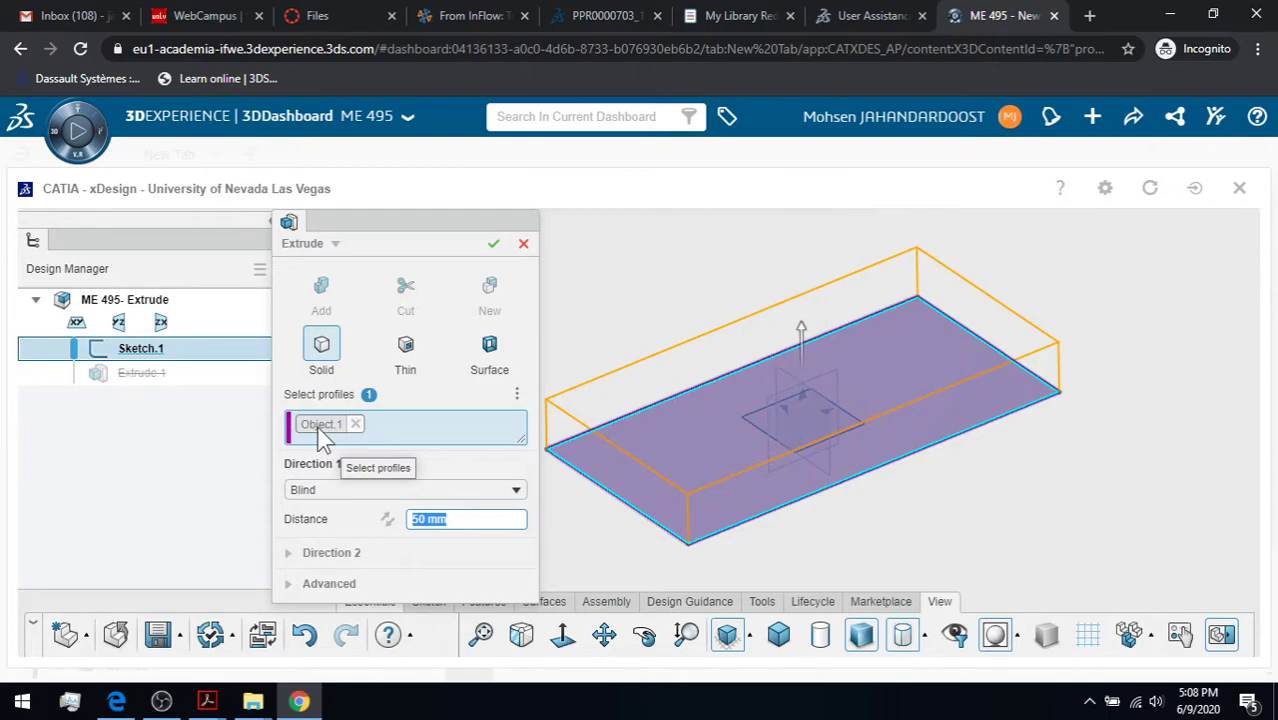
pyautogui.click(370, 495)
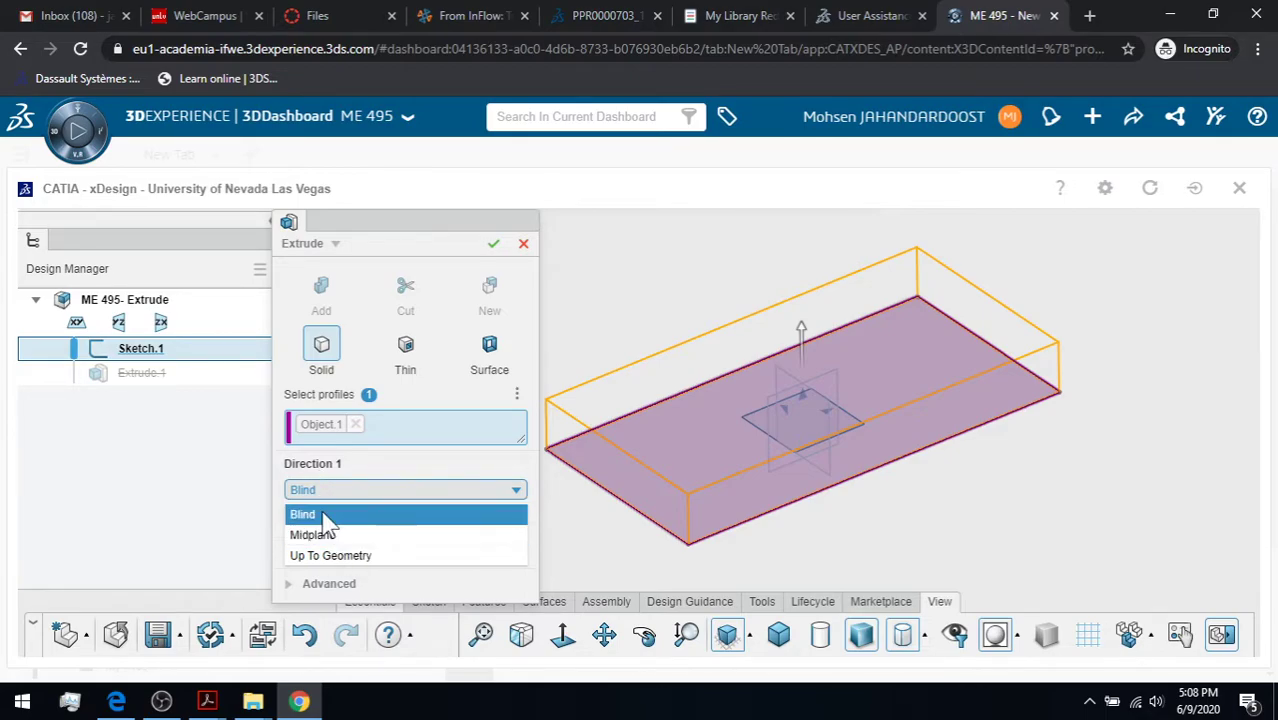
pyautogui.click(322, 514)
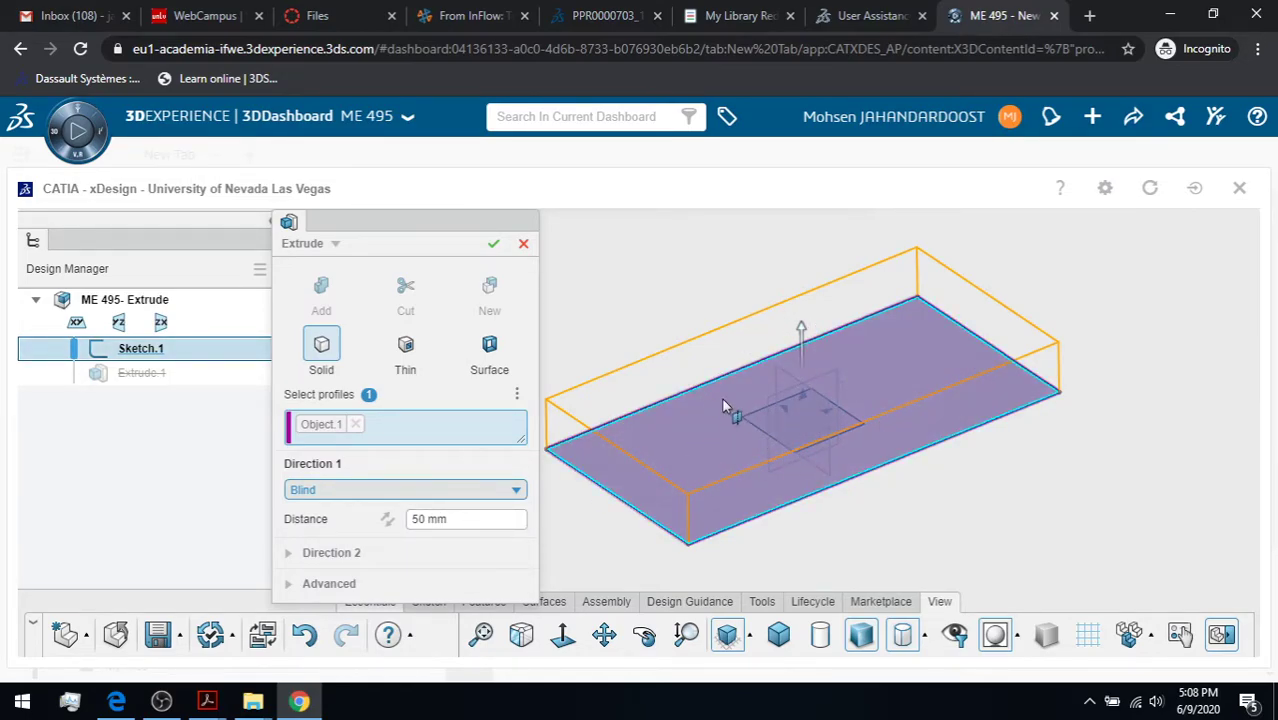
pyautogui.click(385, 522)
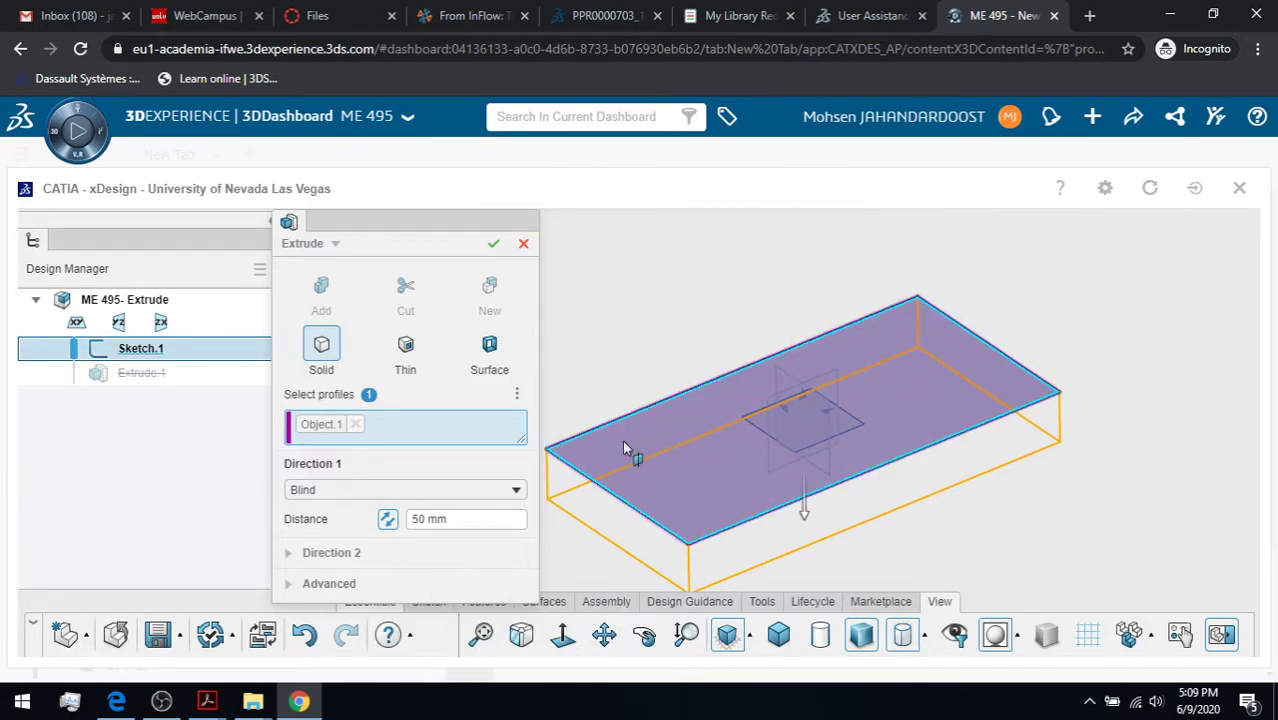
pyautogui.click(387, 522)
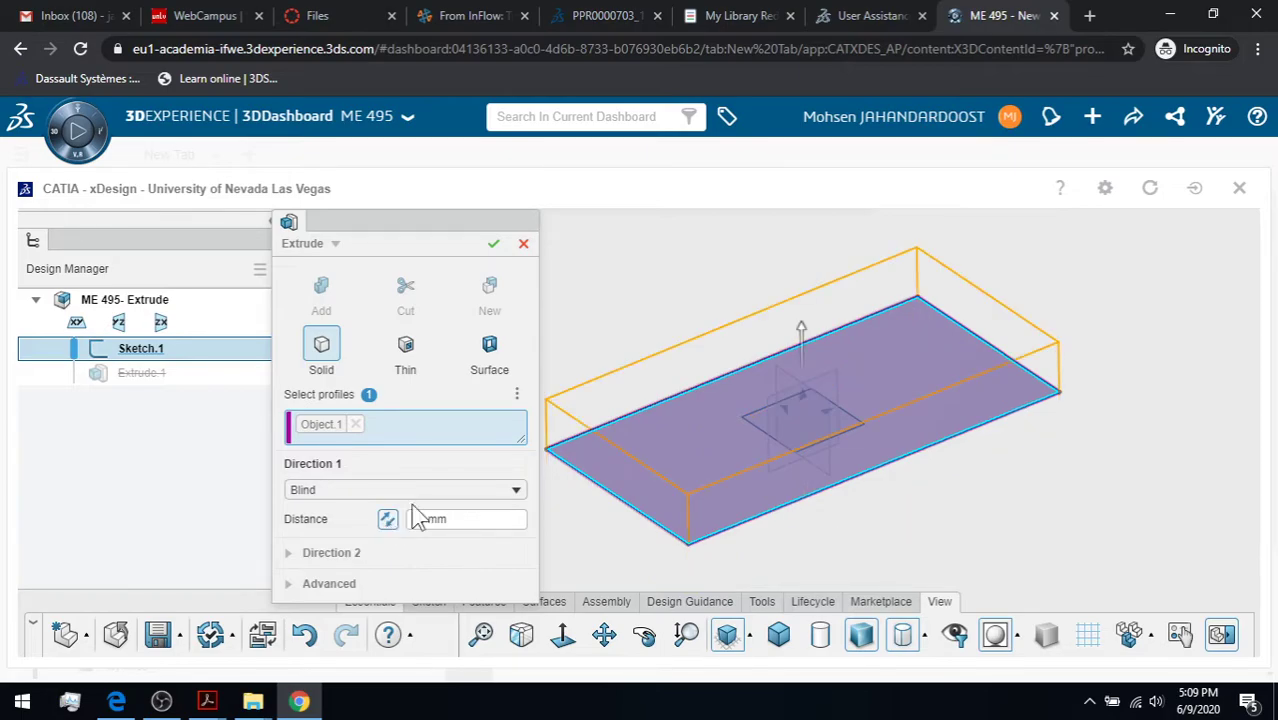
# Try the Midplane option for Direction 1 of the extrusion and return it to Blind
pyautogui.click(436, 490)
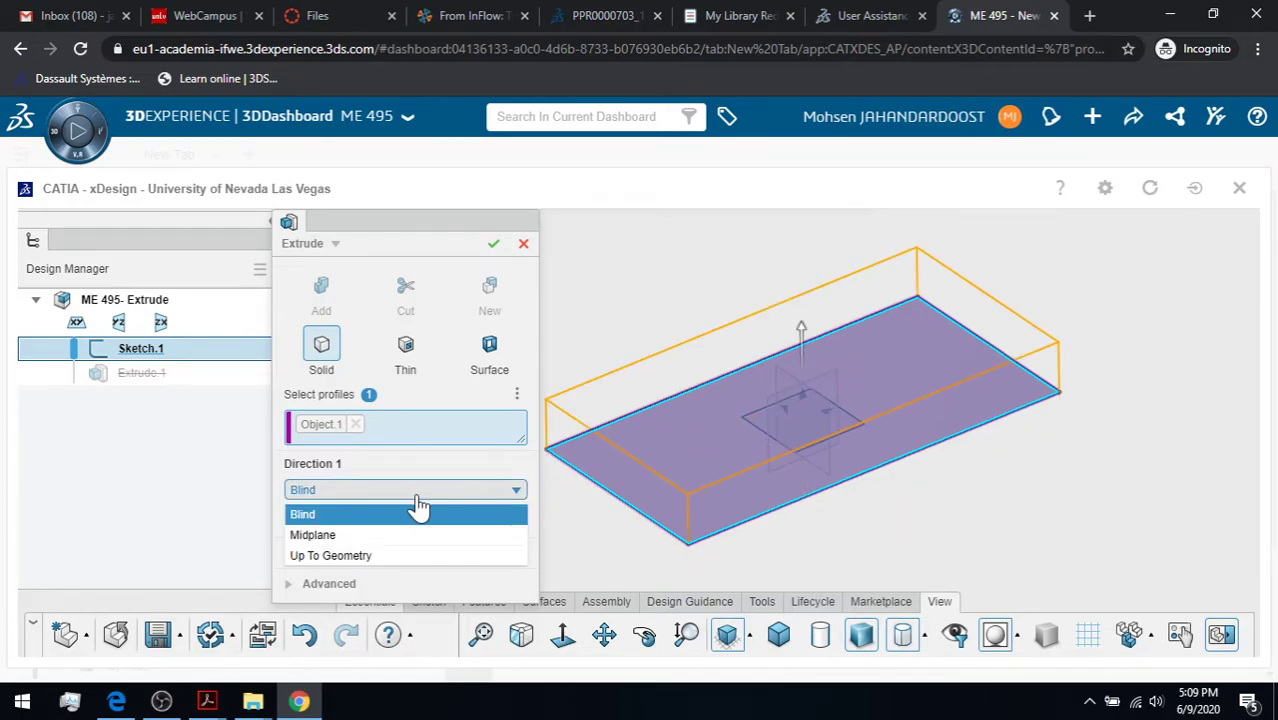
pyautogui.click(338, 537)
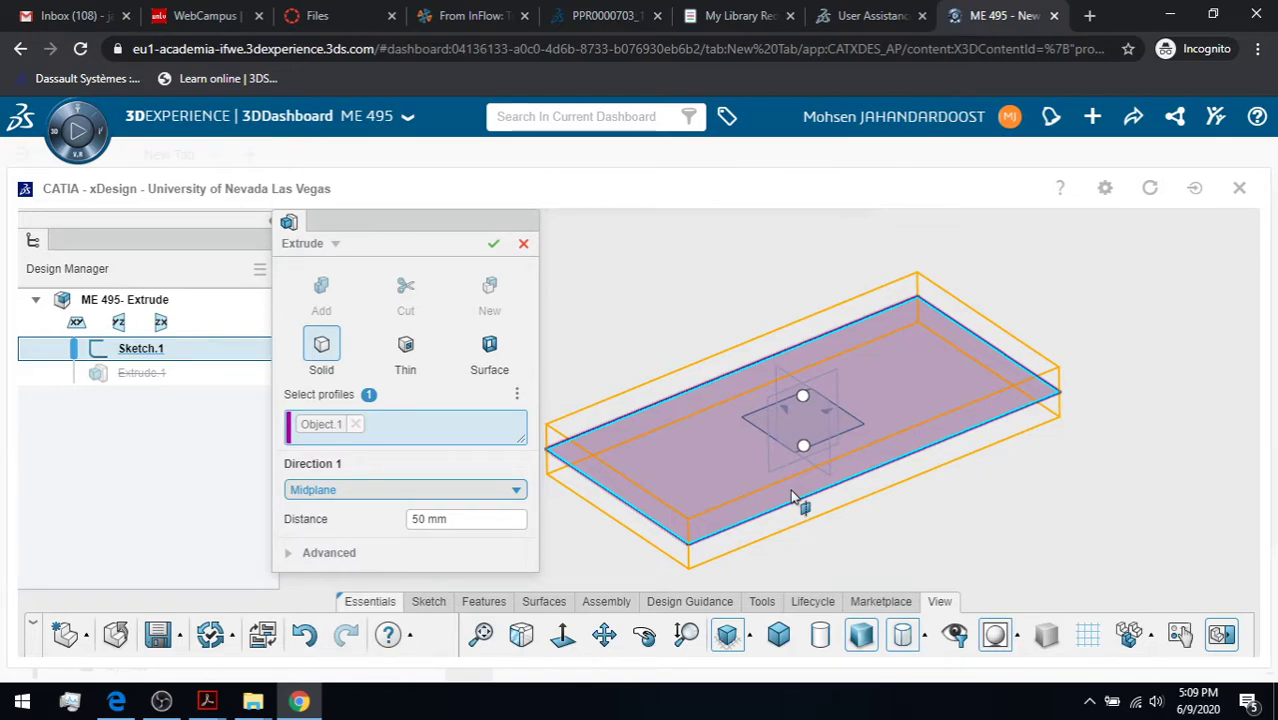
pyautogui.click(517, 490)
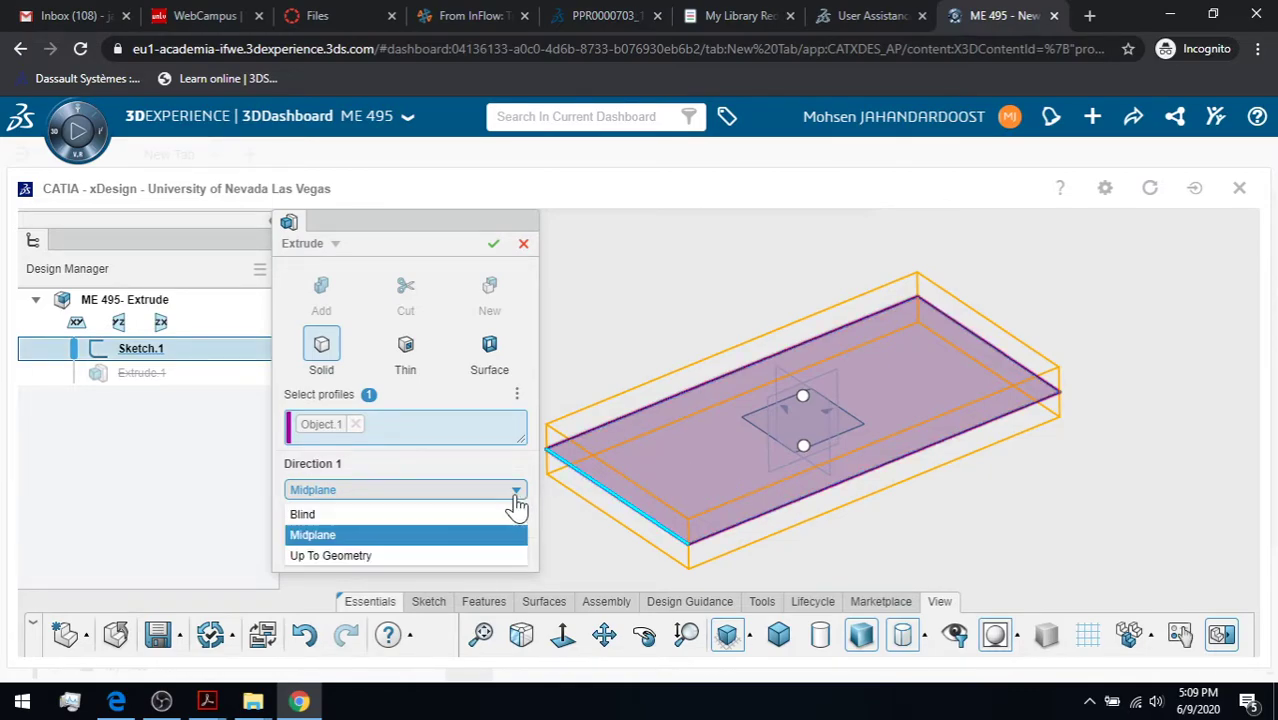
pyautogui.click(362, 537)
pyautogui.click(363, 490)
pyautogui.click(362, 513)
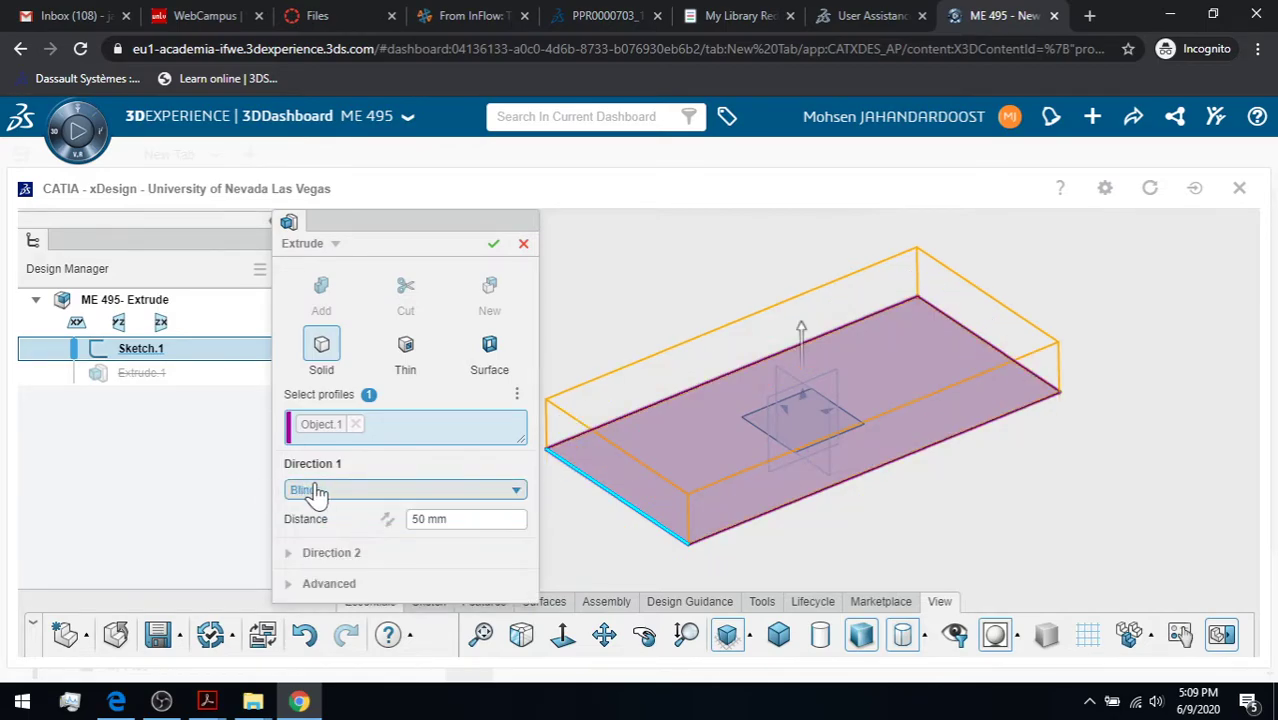
# Try a Blind Direction 2 for the extrusion at 10 mm and 20 mm, and switch Direction 2 back off
pyautogui.click(302, 558)
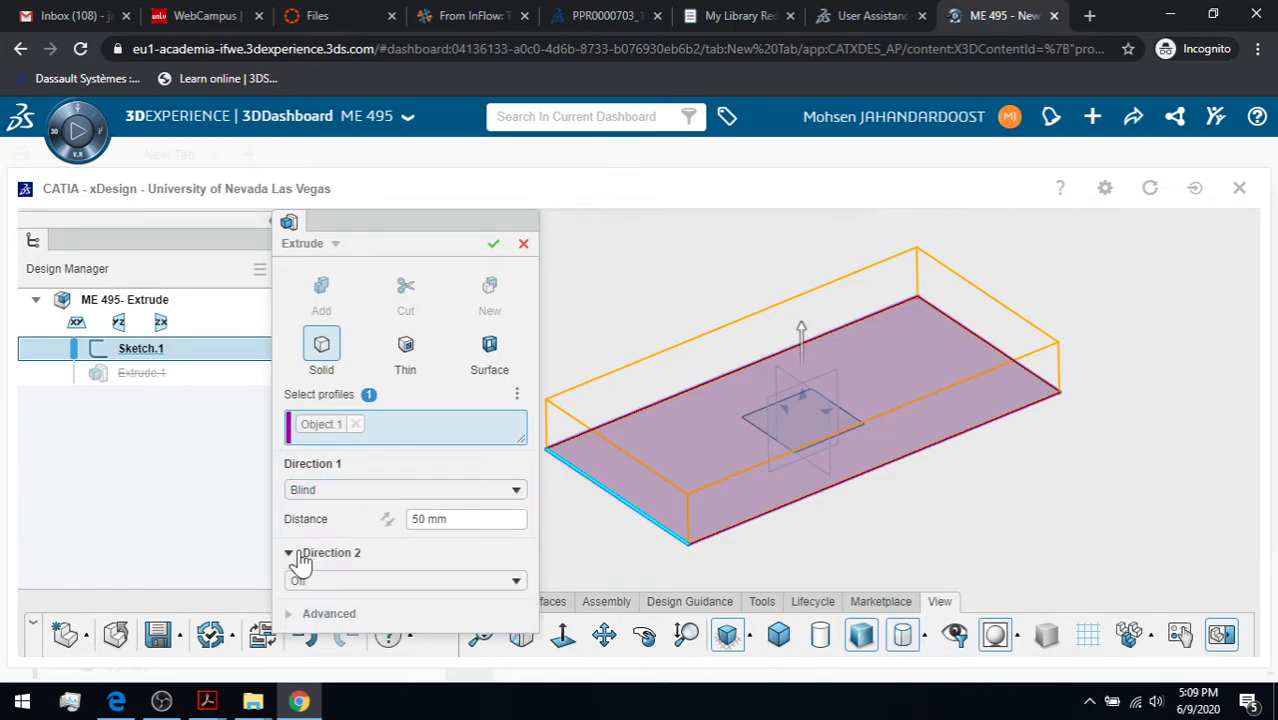
pyautogui.click(354, 590)
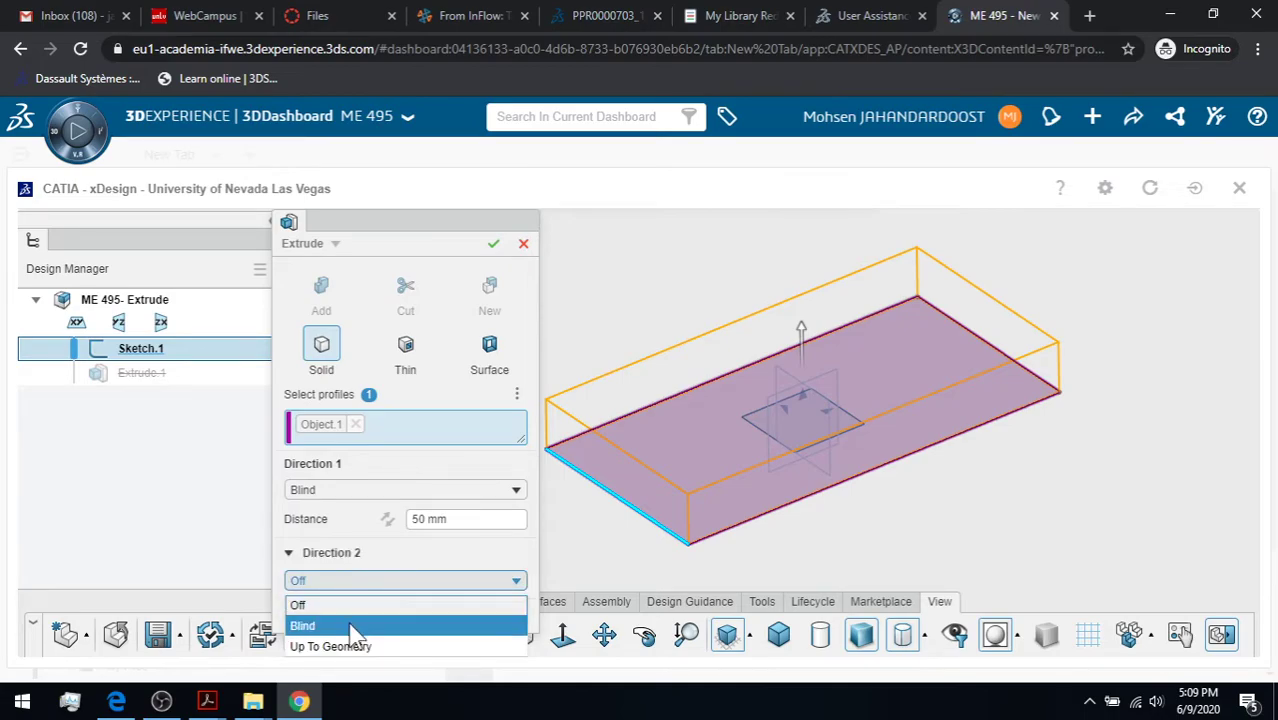
pyautogui.click(354, 626)
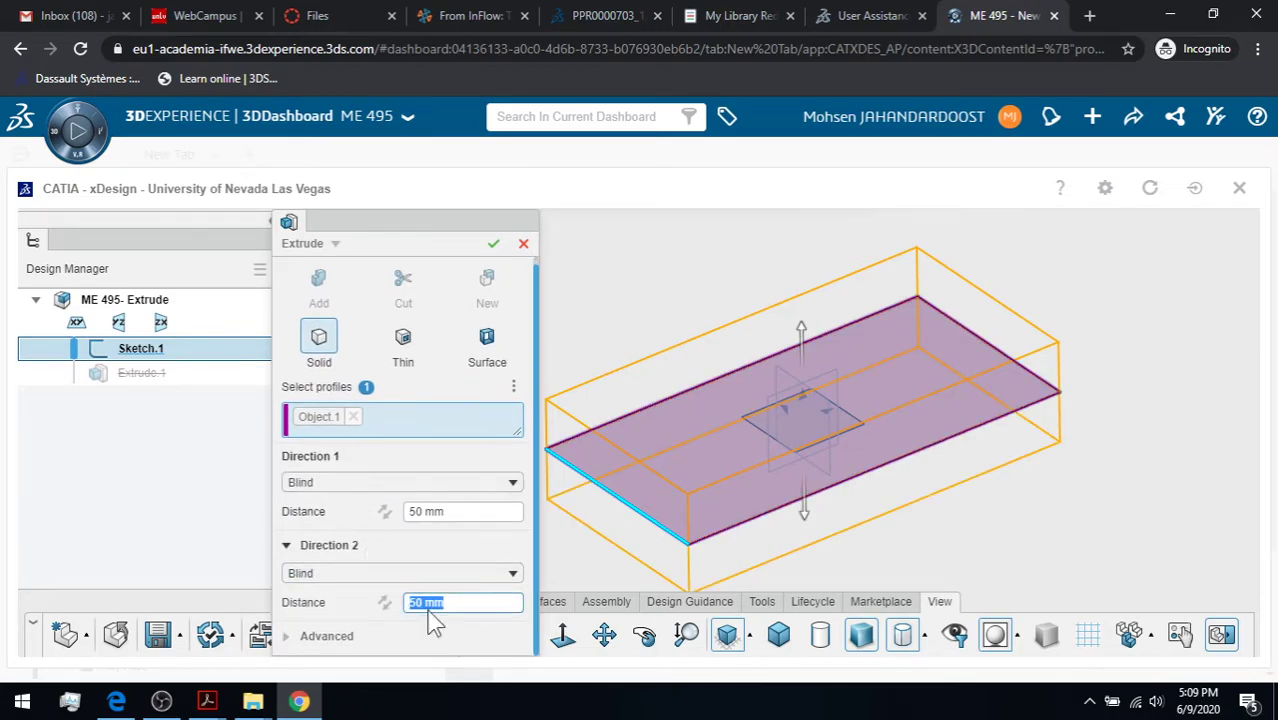
pyautogui.write('10')
pyautogui.press('Return')
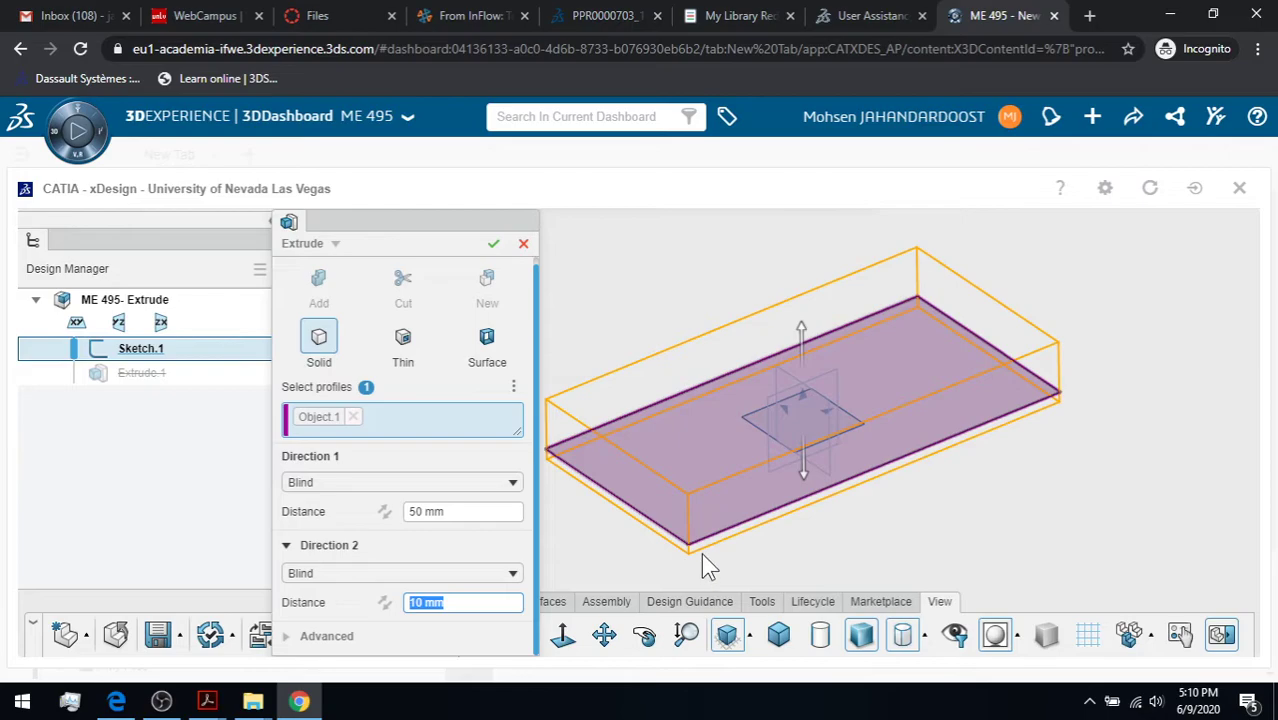
pyautogui.write('20')
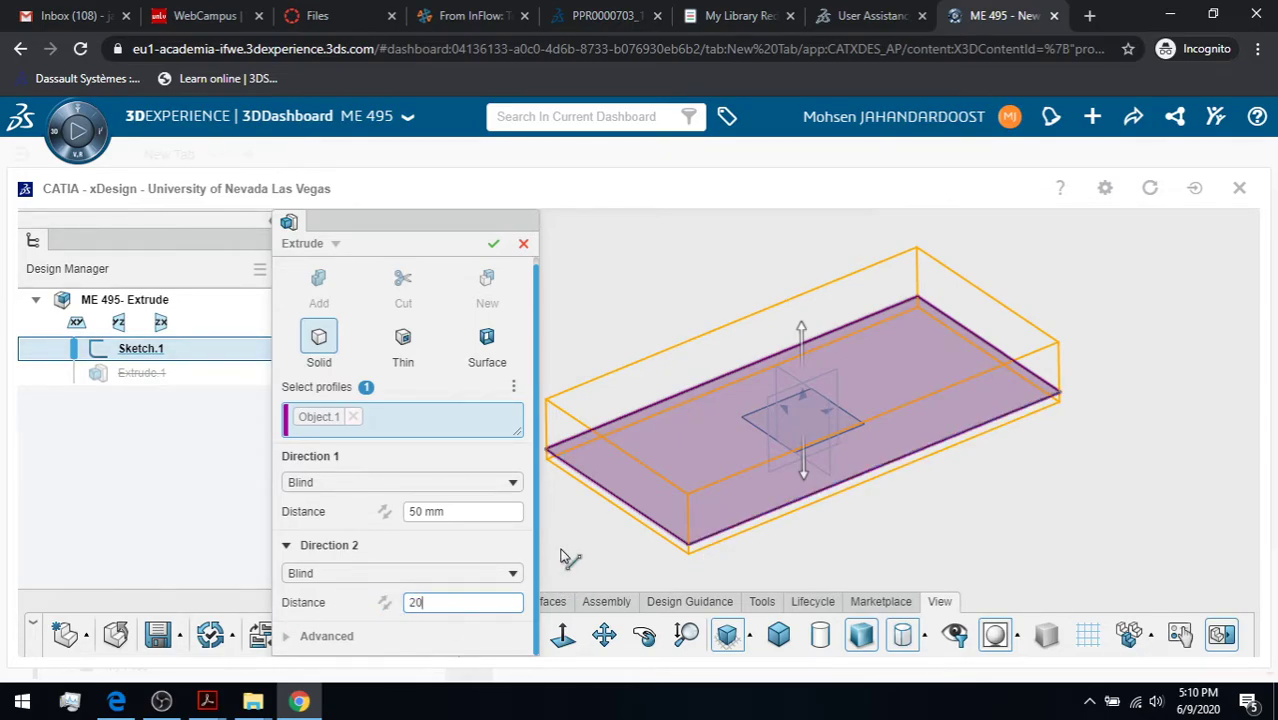
pyautogui.press('Return')
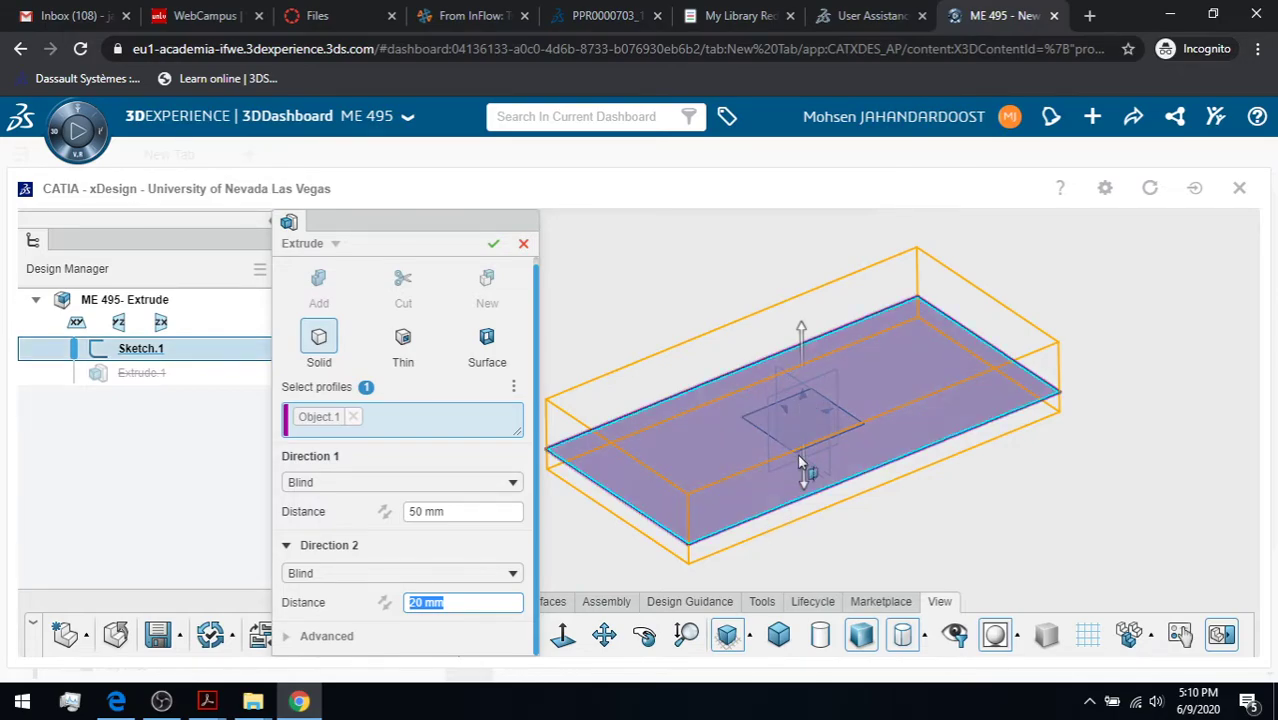
pyautogui.click(331, 576)
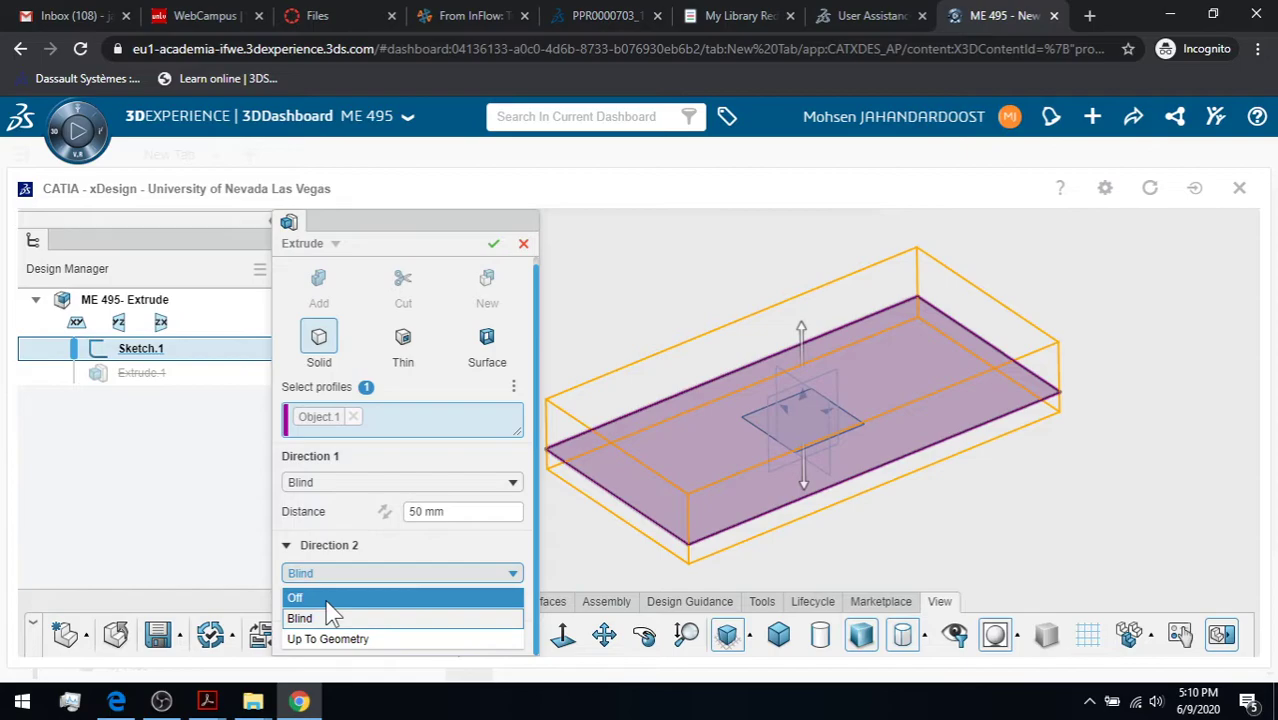
pyautogui.click(332, 598)
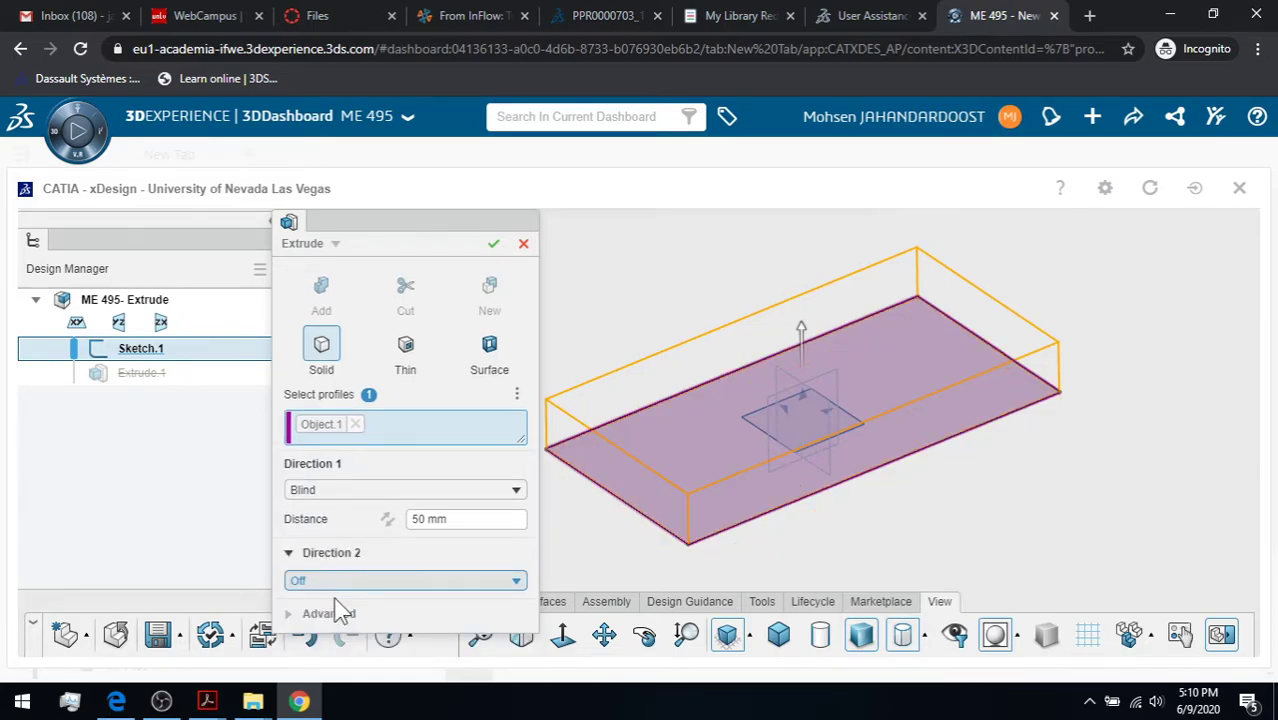
# Set the extrusion's start condition to From Offset with a 20 mm offset from the sketch, and apply the edit
pyautogui.click(291, 614)
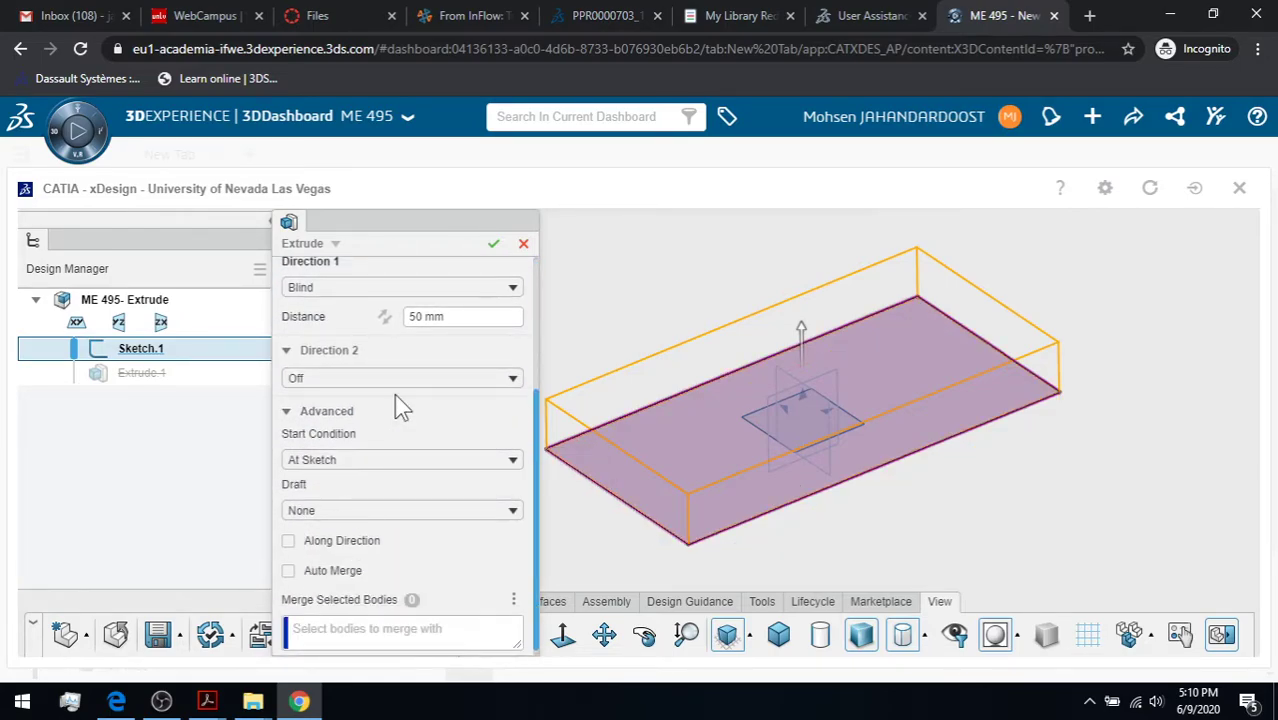
pyautogui.click(287, 350)
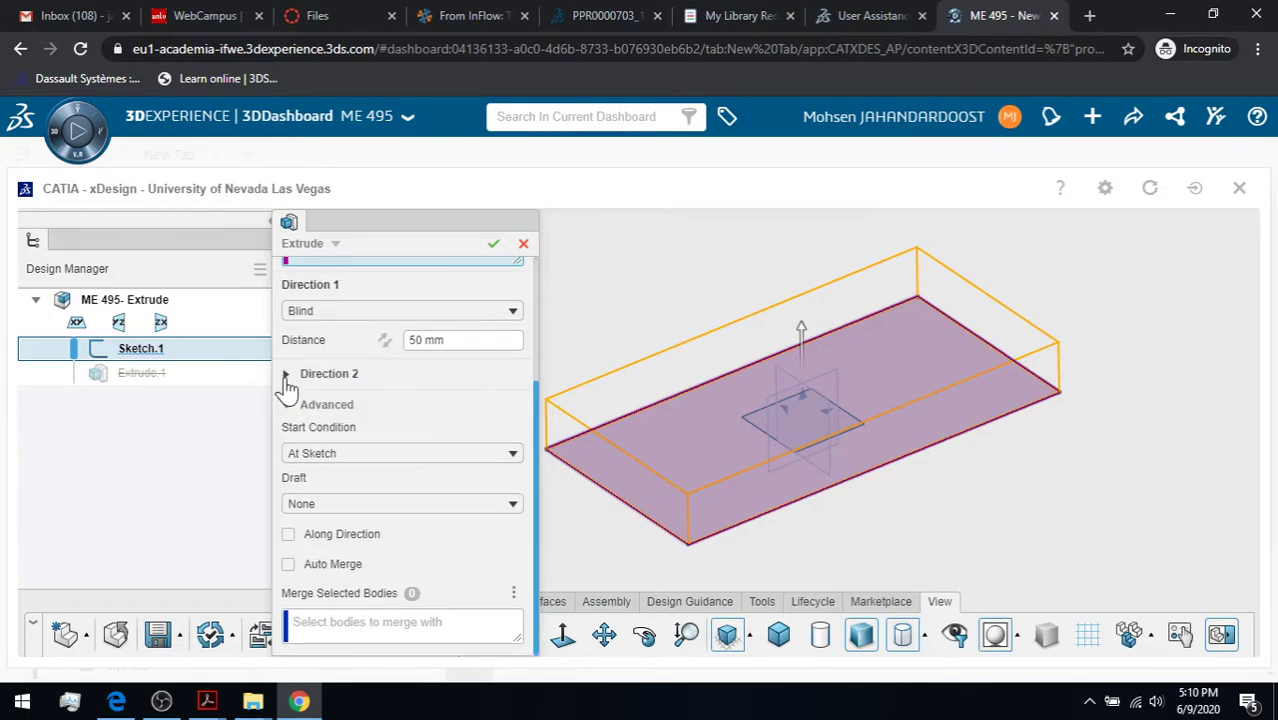
pyautogui.click(383, 462)
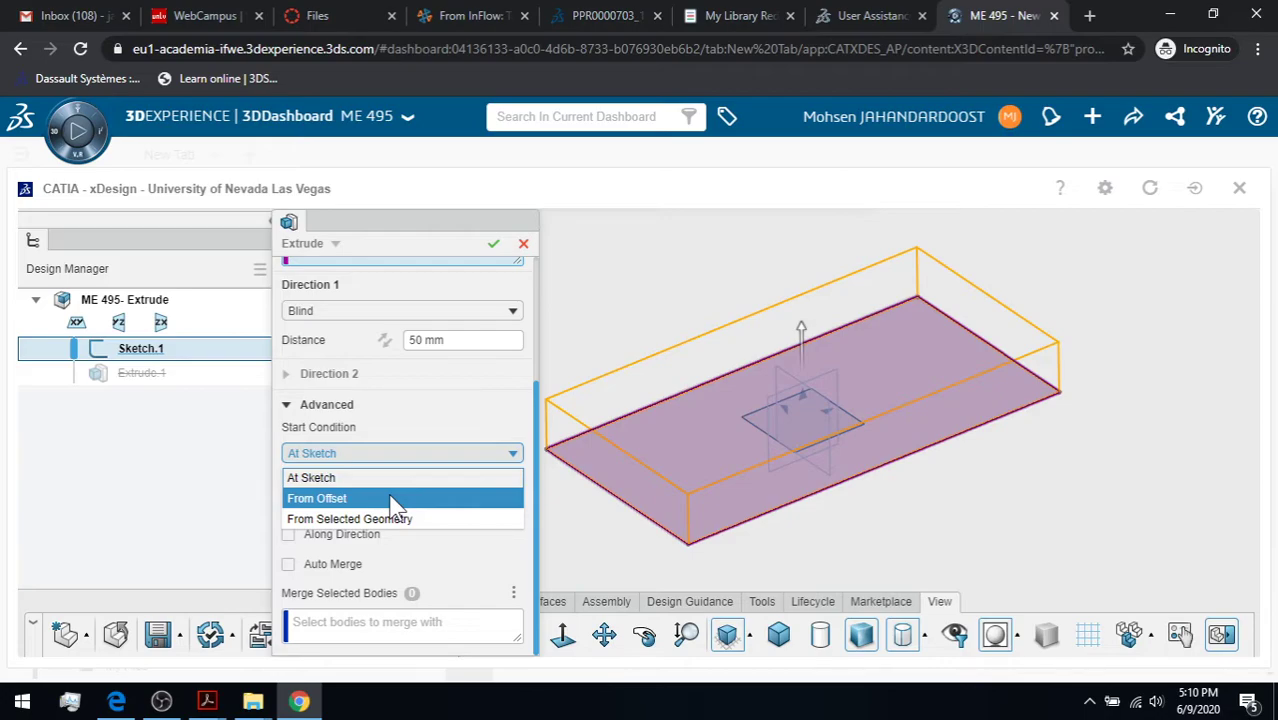
pyautogui.click(395, 498)
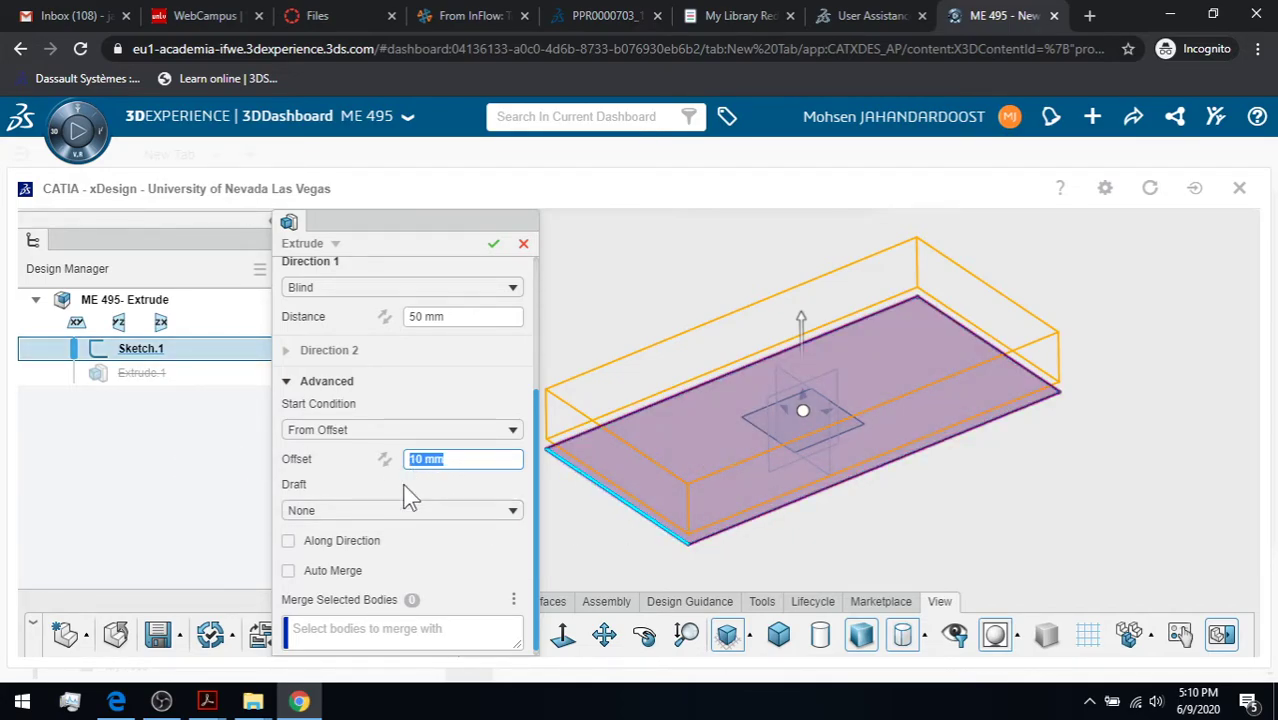
pyautogui.write('20')
pyautogui.press('Return')
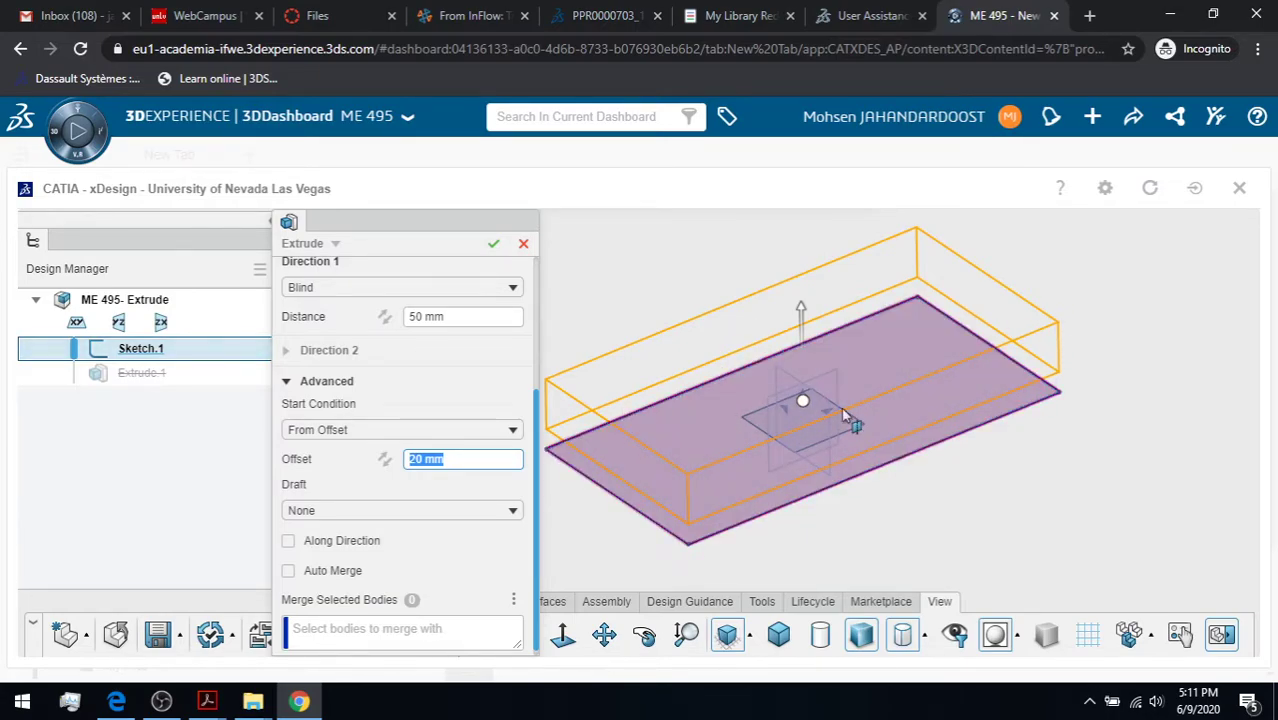
pyautogui.click(493, 245)
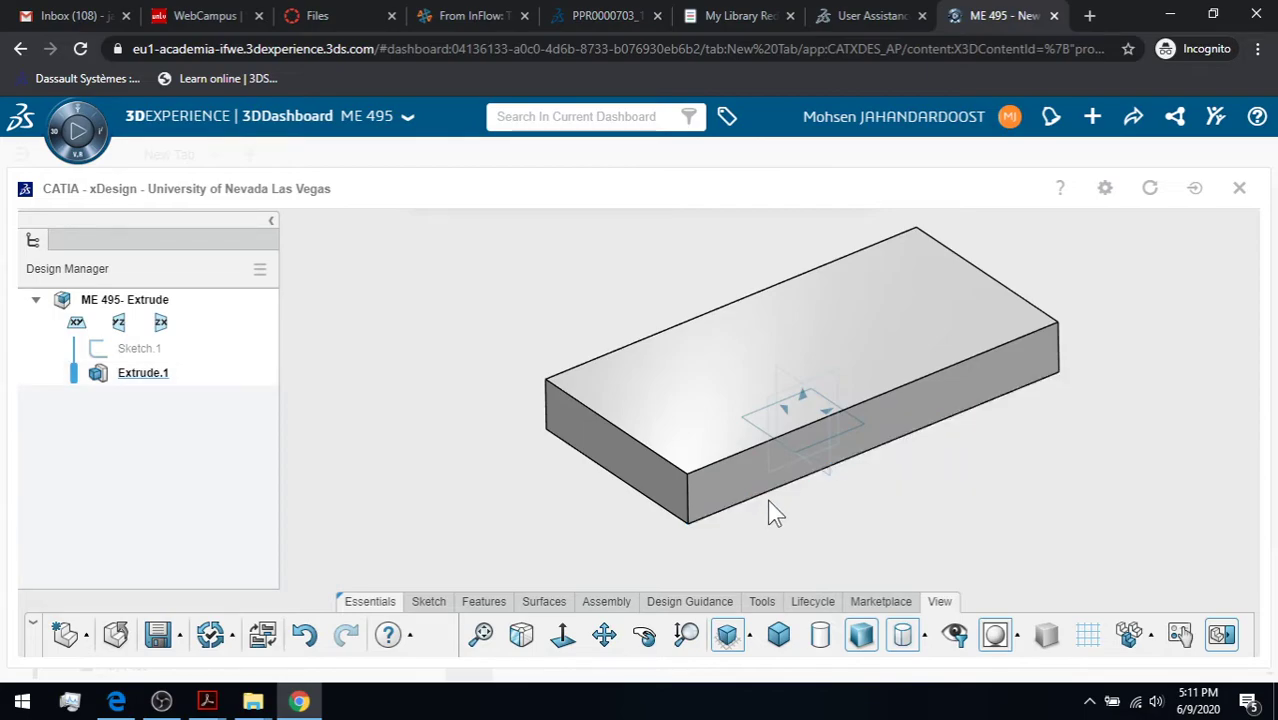
# Reopen the solid extrusion for editing and set its start condition to At Sketch
pyautogui.click(118, 355)
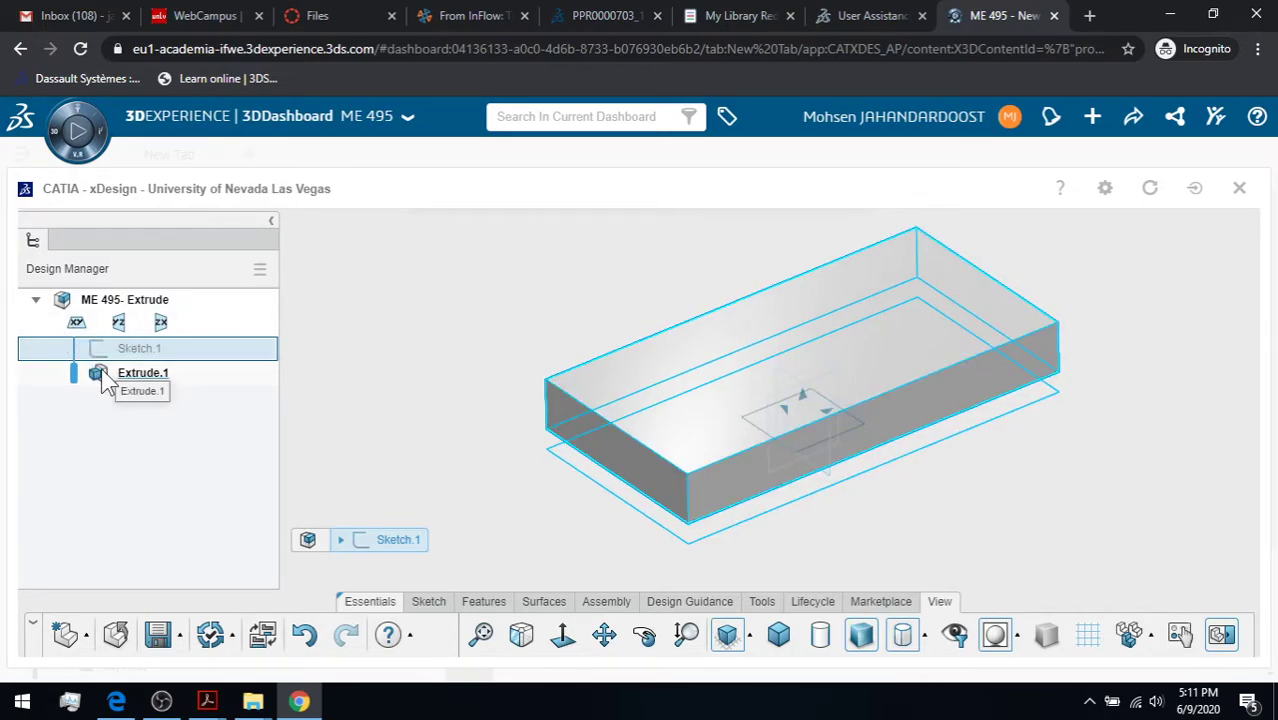
pyautogui.click(155, 374)
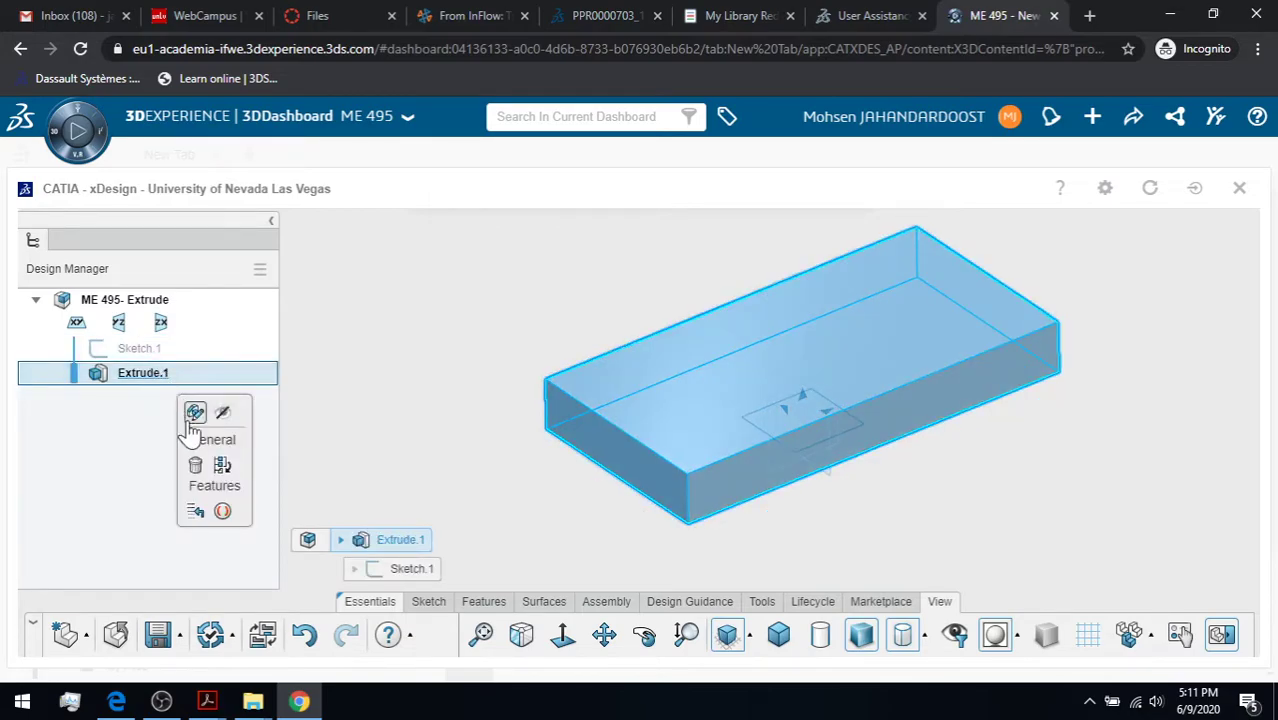
pyautogui.click(193, 416)
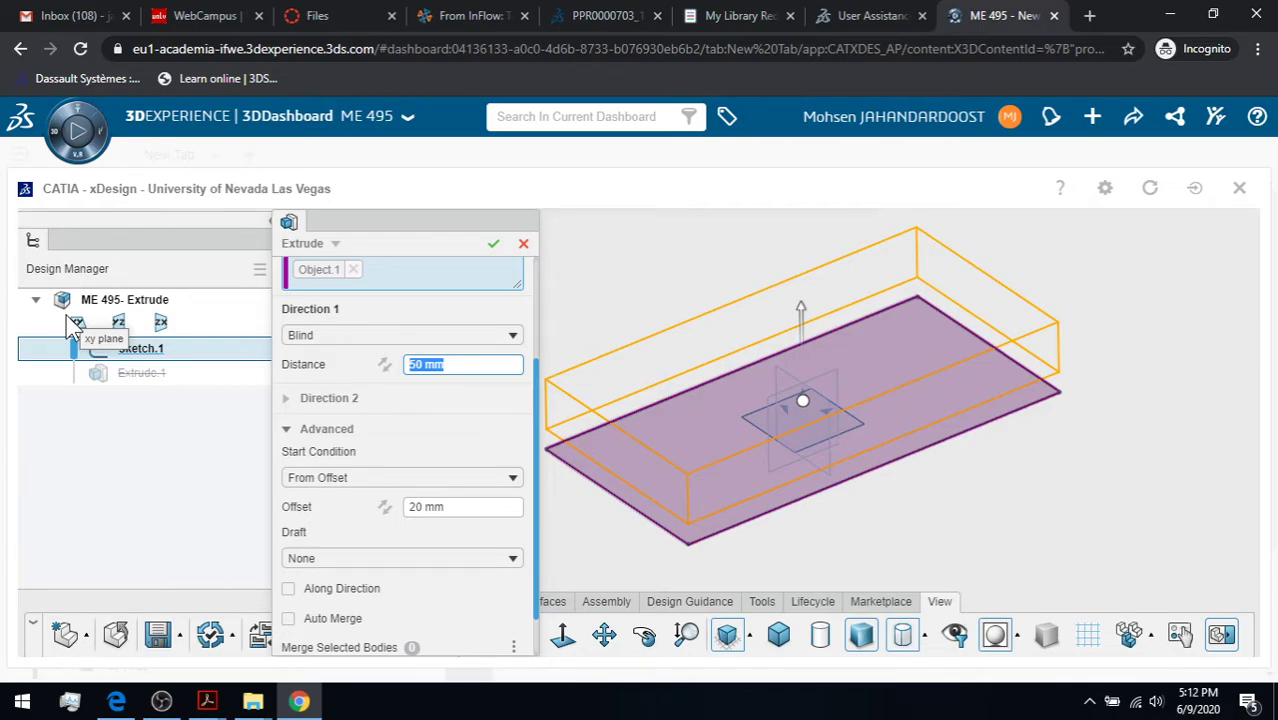
pyautogui.click(331, 480)
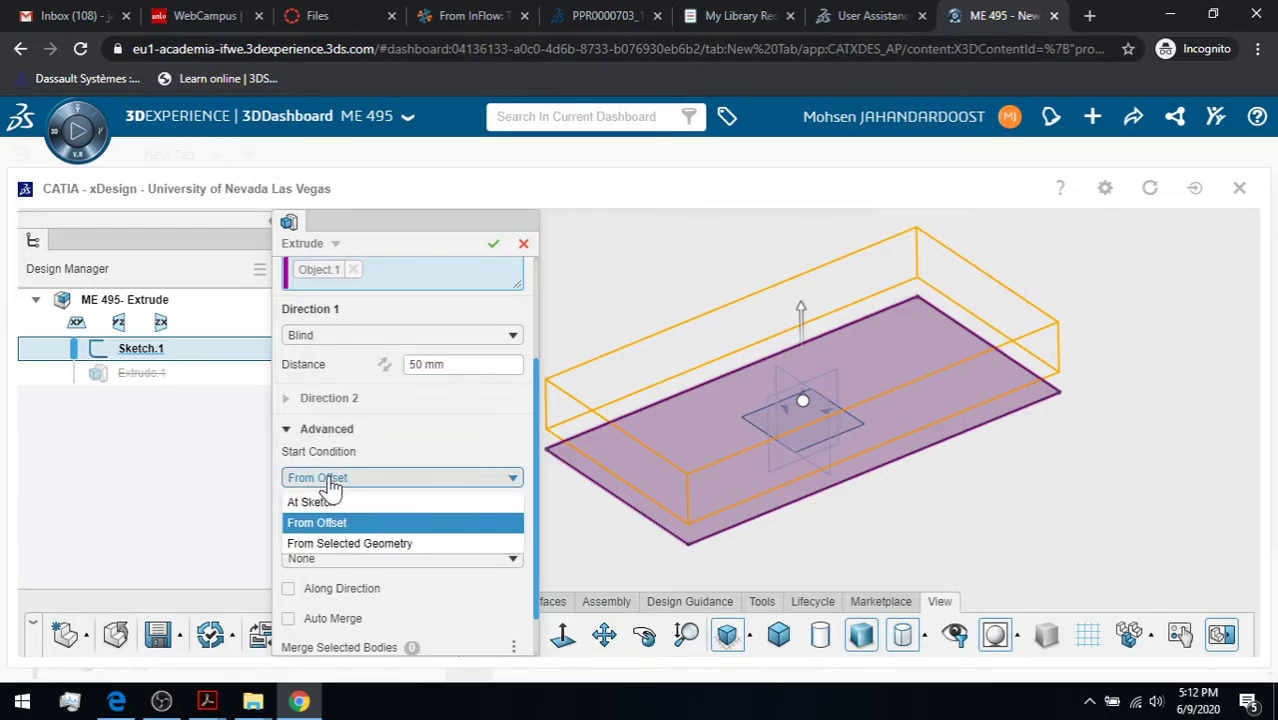
pyautogui.click(349, 505)
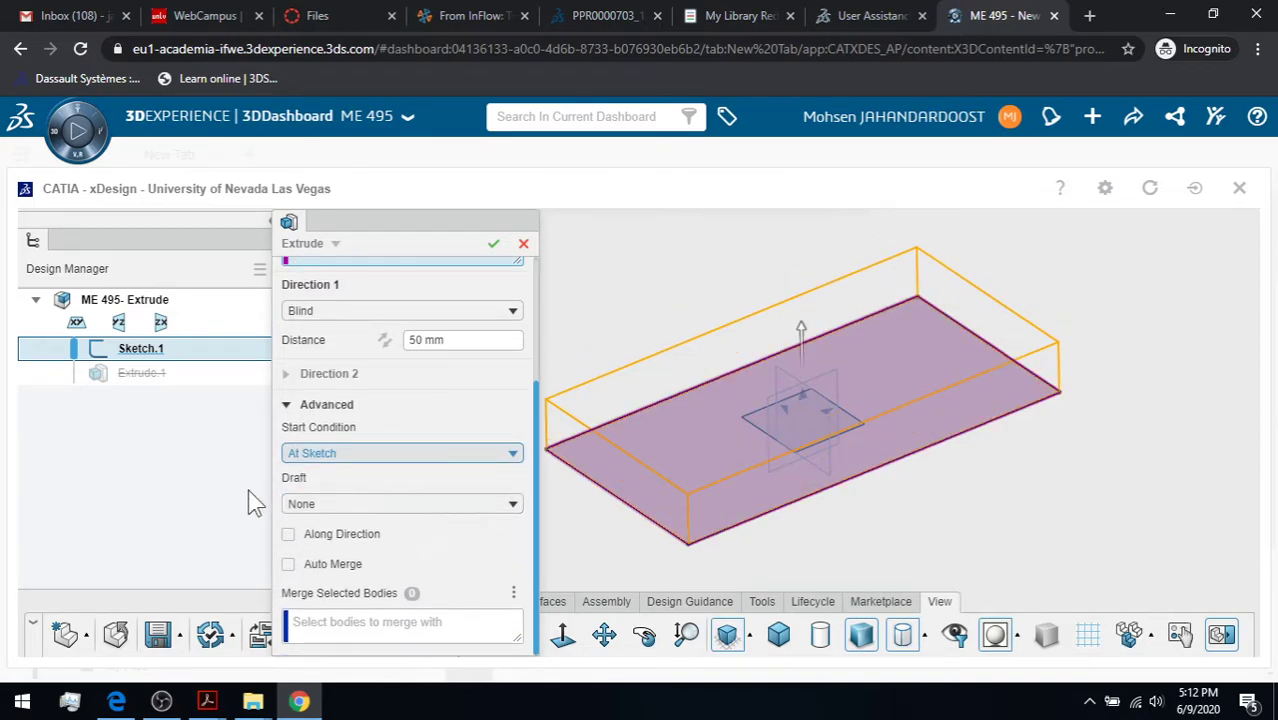
# Add a 15 deg draft in Direction 1 to the extrusion, reverse the draft so the walls flare outward, and apply the edit
pyautogui.click(302, 508)
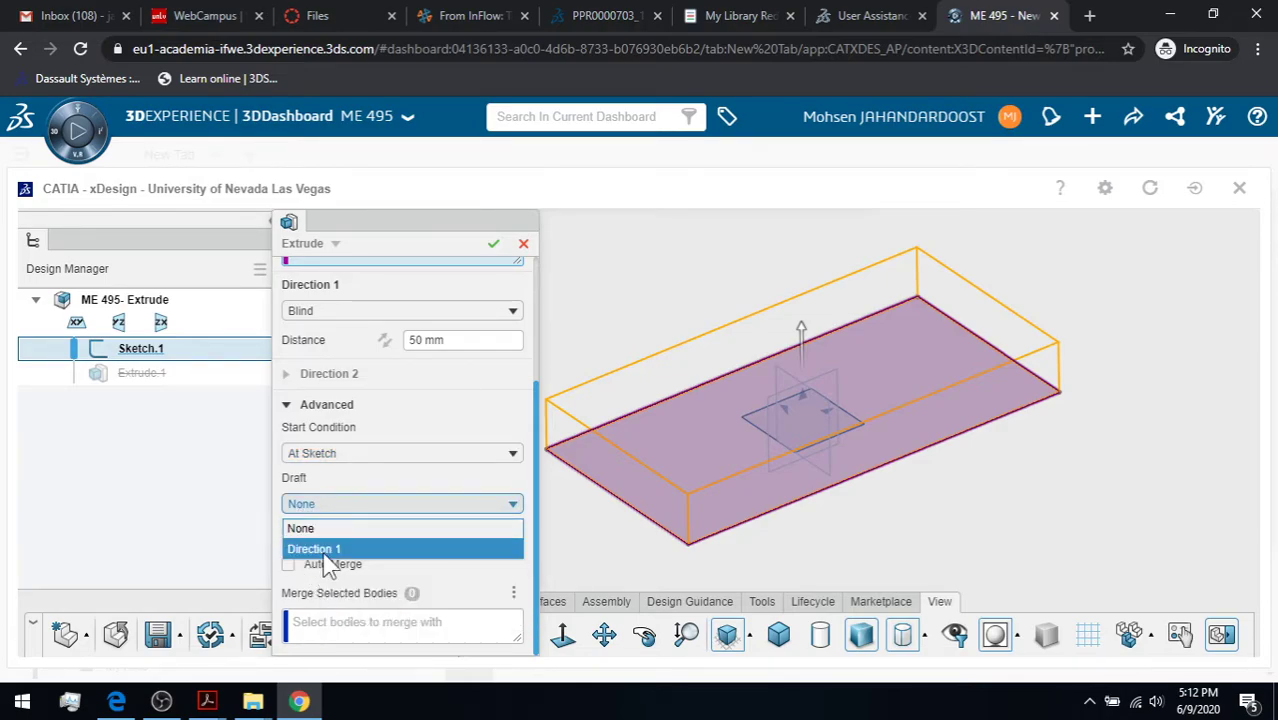
pyautogui.click(325, 551)
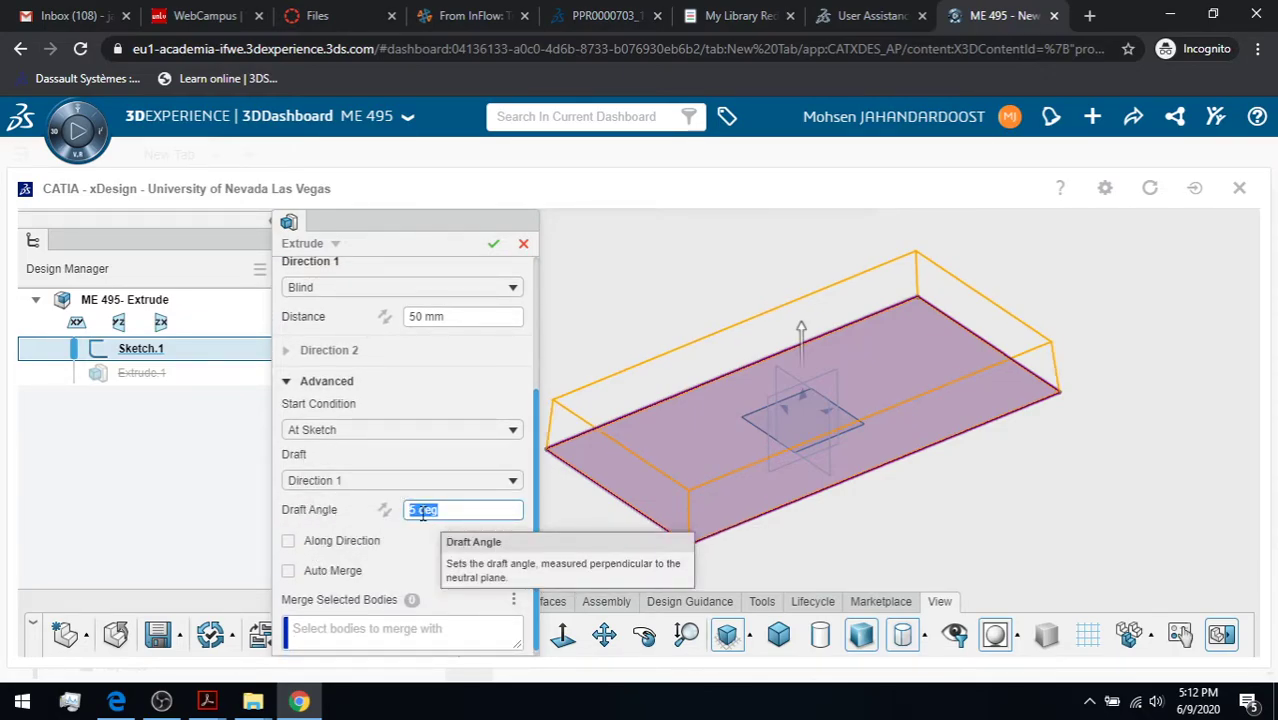
pyautogui.write('15')
pyautogui.press('Return')
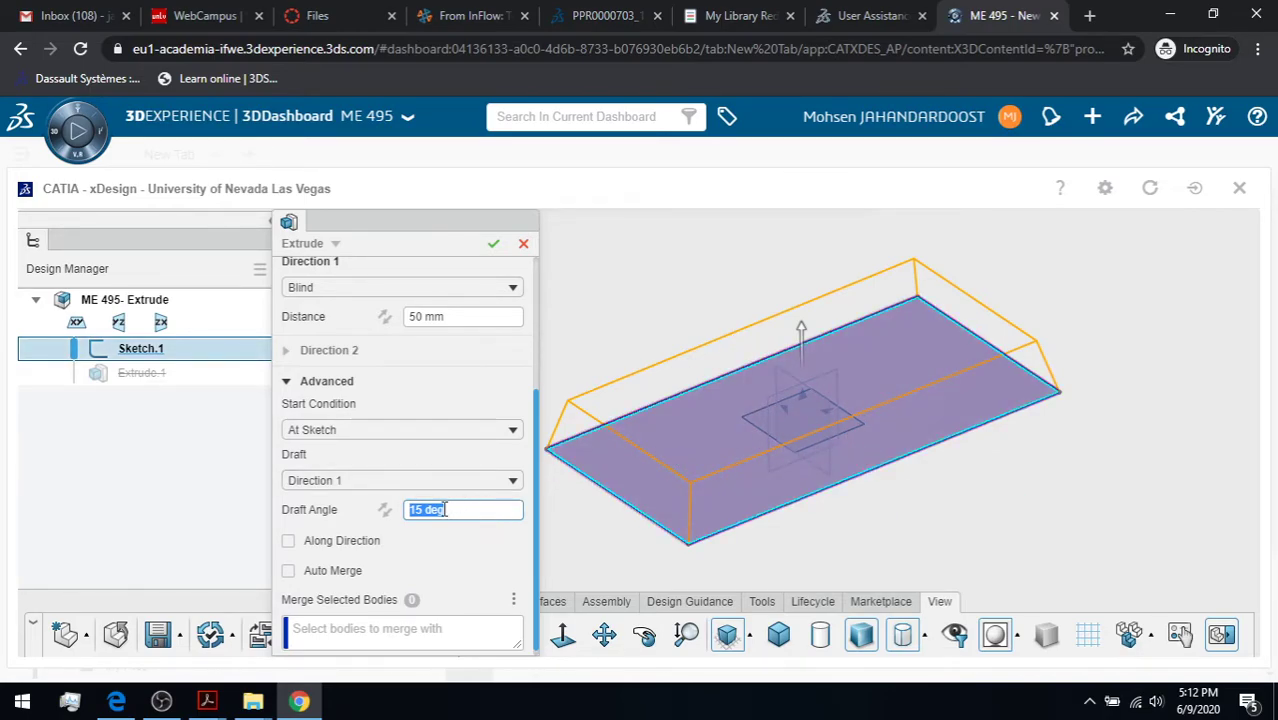
pyautogui.click(384, 514)
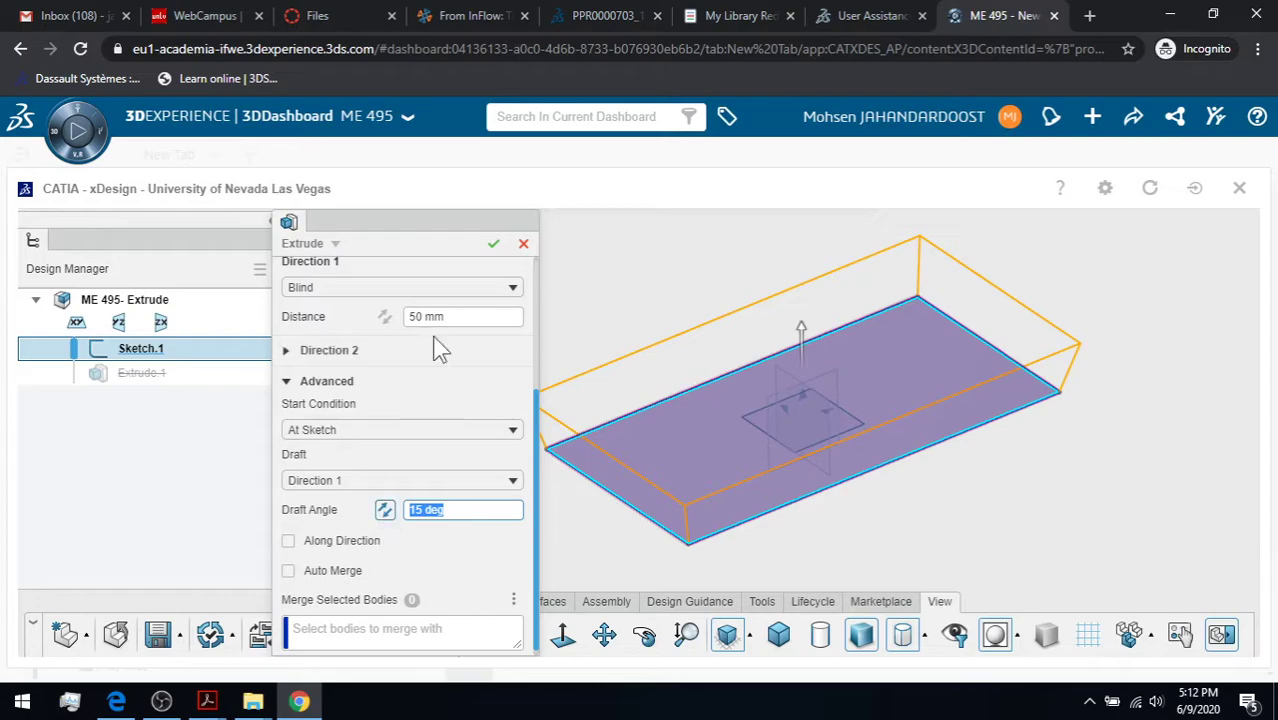
pyautogui.click(493, 246)
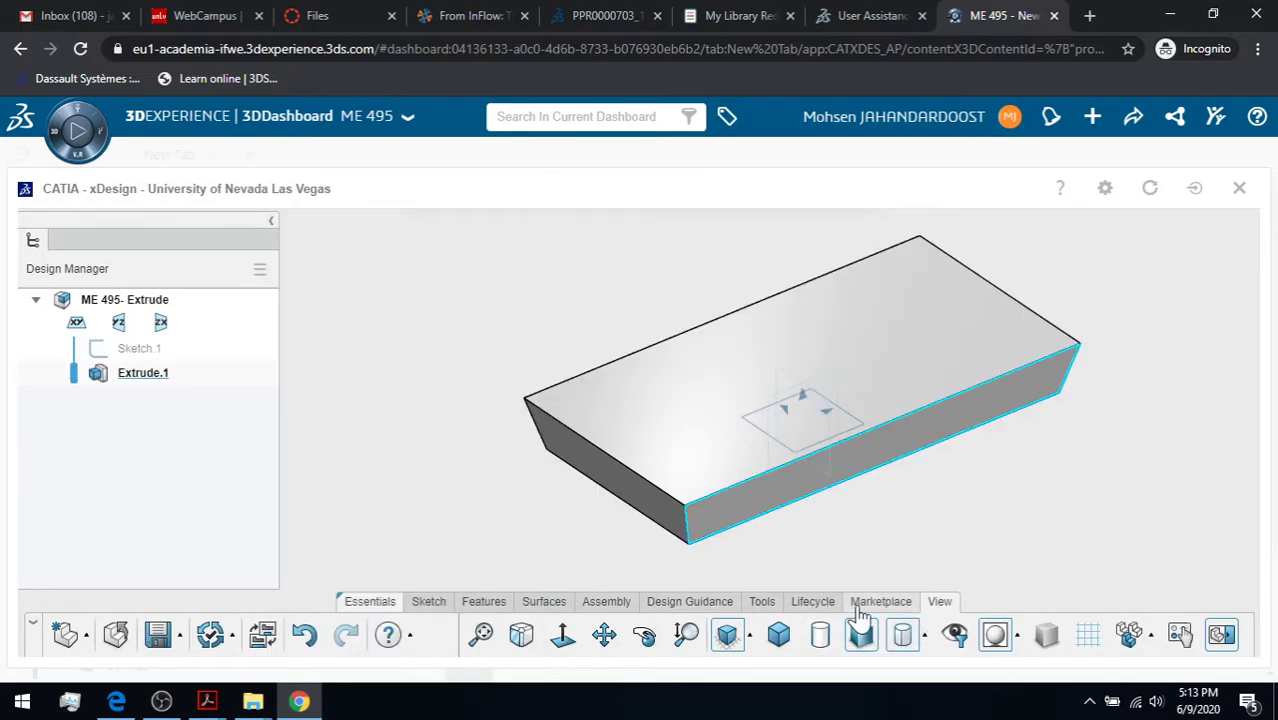
# Create a section view of the drafted block on the ZX plane with the cut direction flipped
pyautogui.click(762, 602)
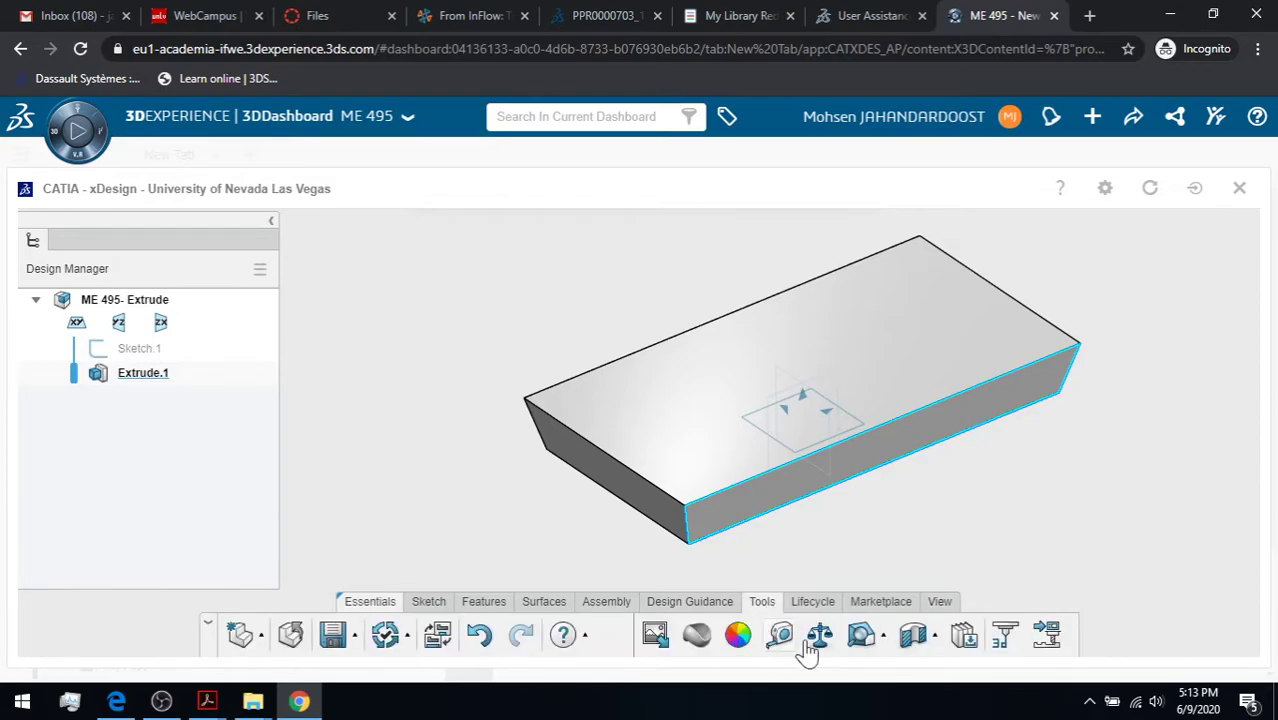
pyautogui.click(913, 636)
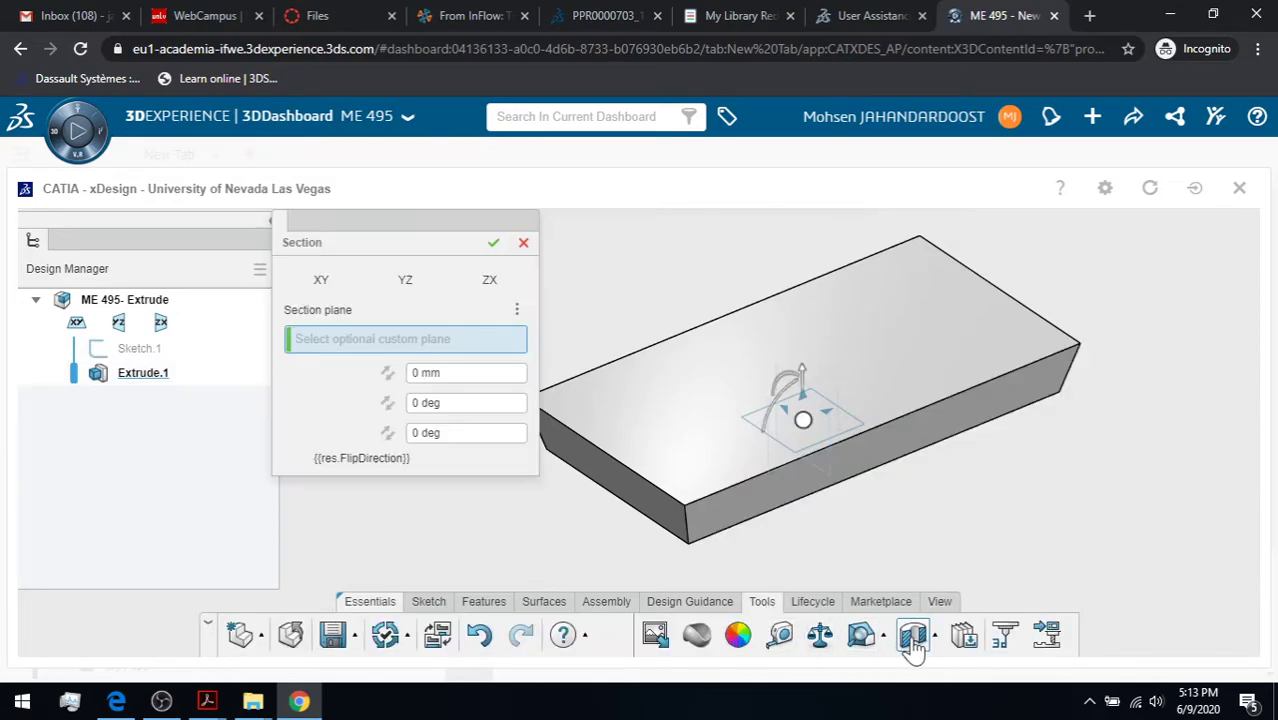
pyautogui.click(404, 292)
pyautogui.click(474, 298)
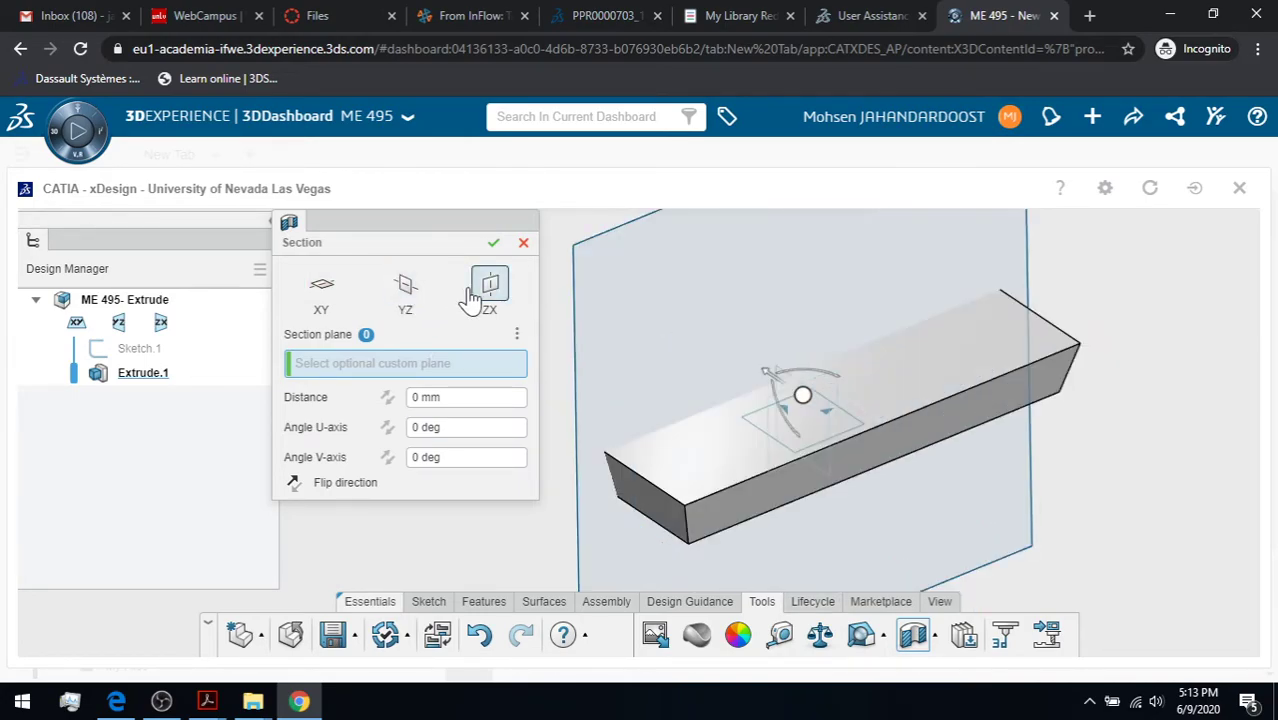
pyautogui.click(471, 299)
pyautogui.click(471, 298)
pyautogui.click(471, 298)
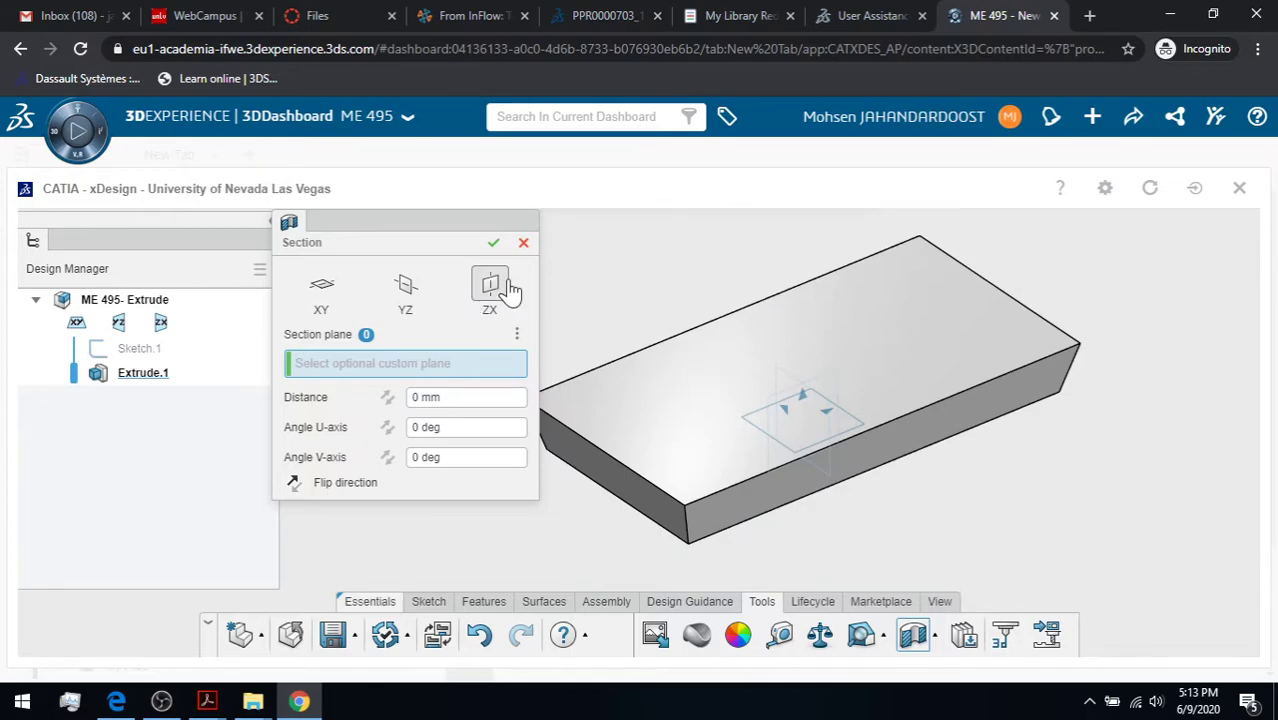
pyautogui.click(497, 293)
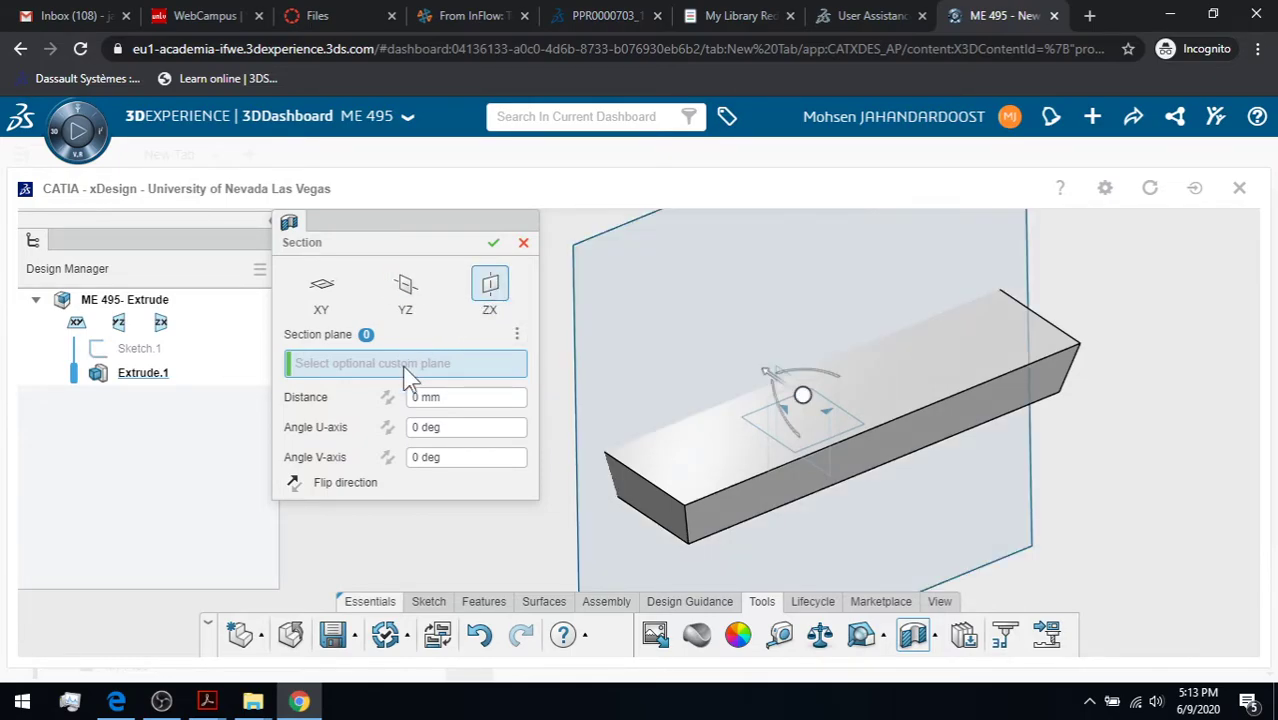
pyautogui.click(294, 488)
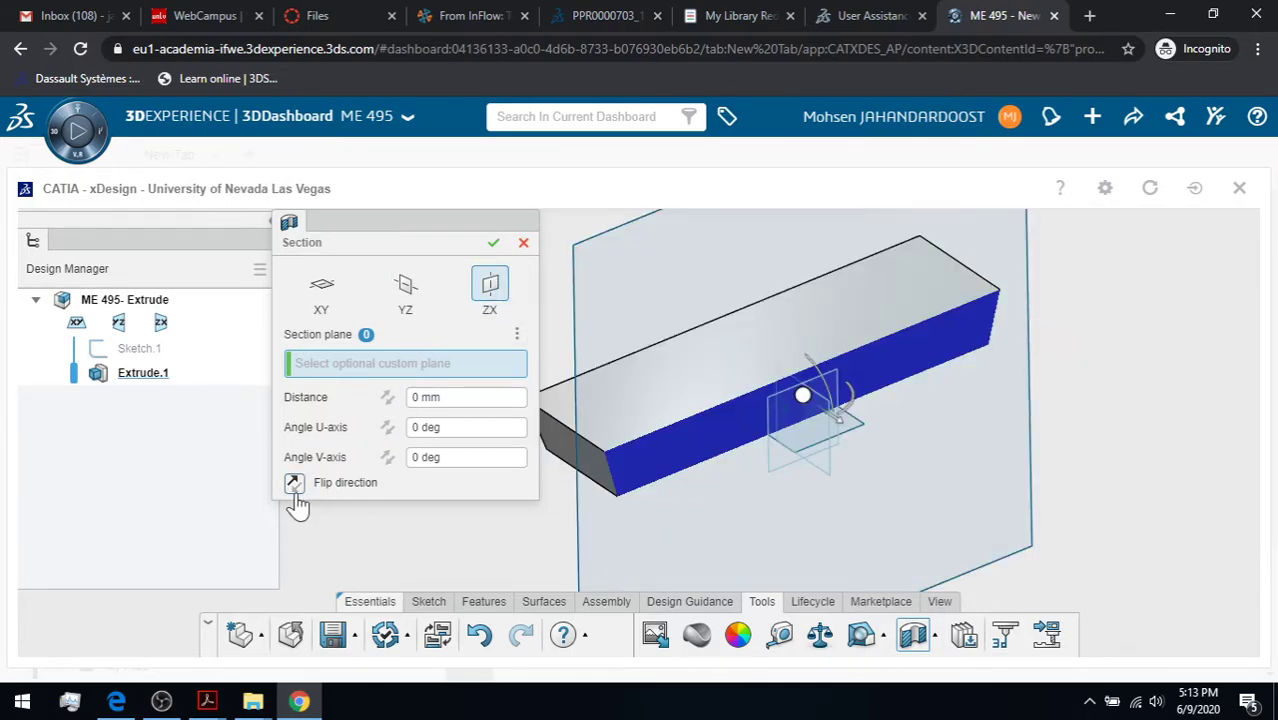
pyautogui.click(494, 246)
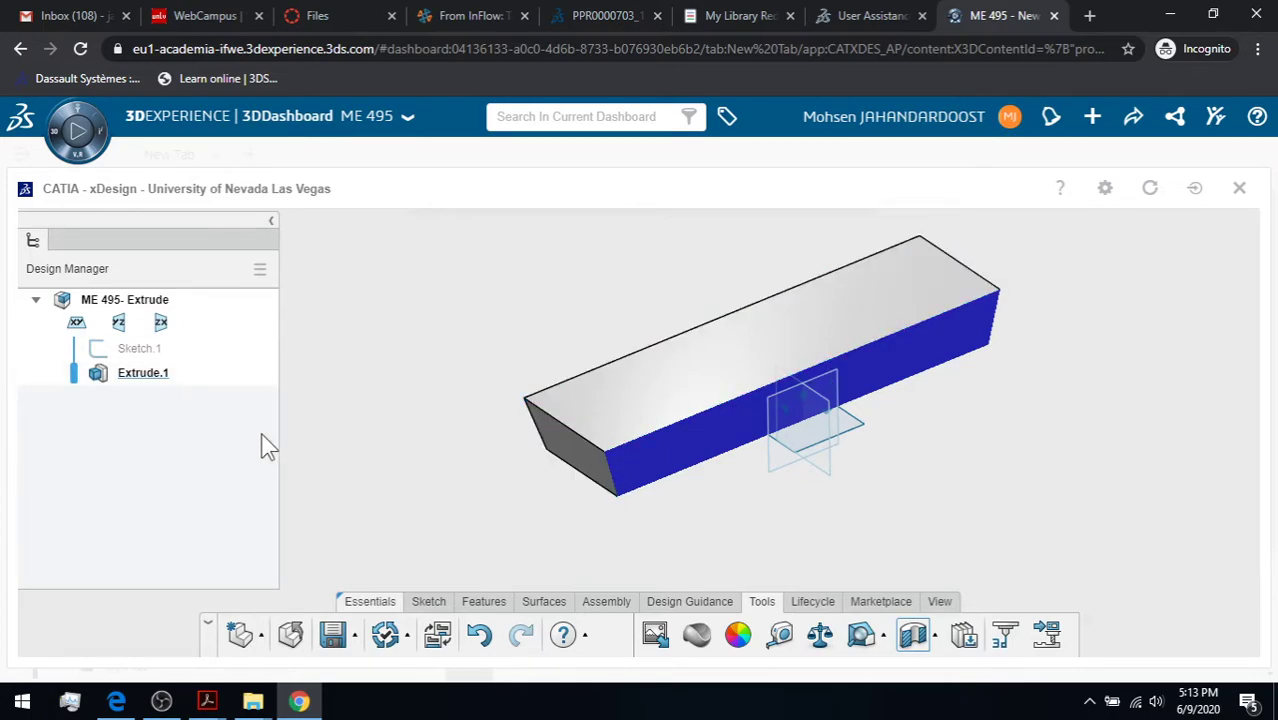
# Reopen the drafted extrusion for editing and turn off the section view
pyautogui.click(932, 603)
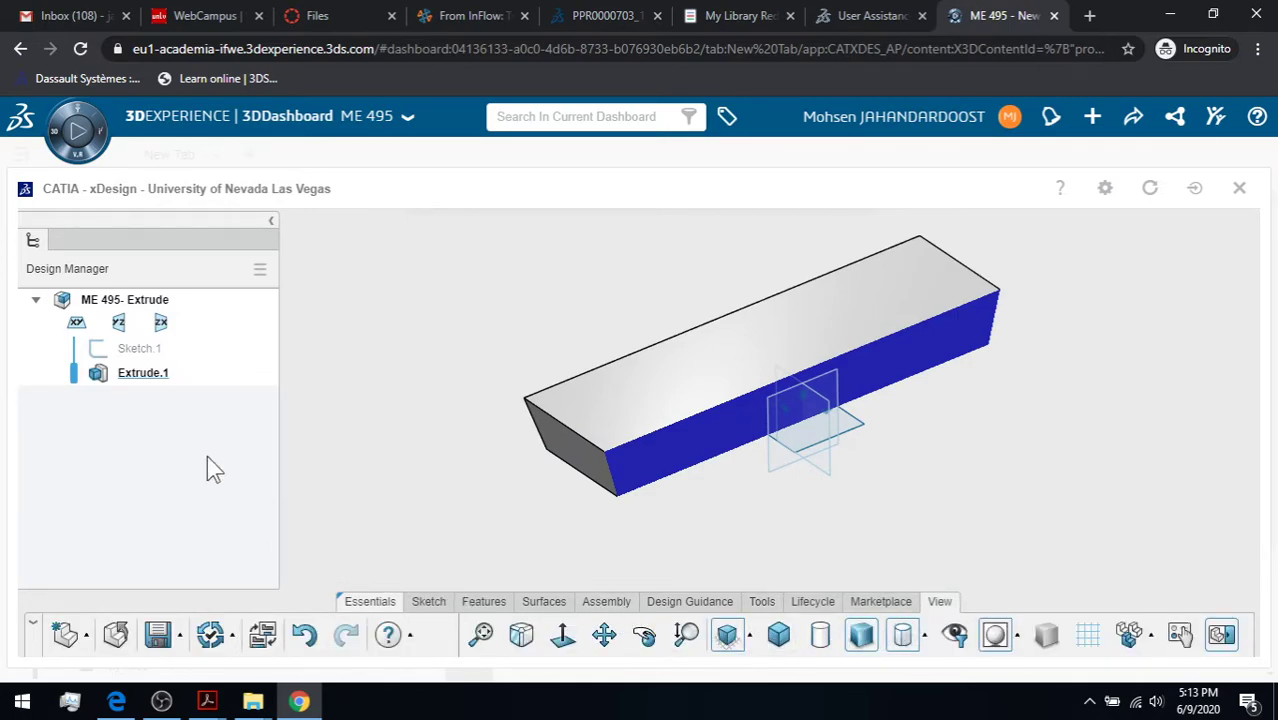
pyautogui.click(148, 376)
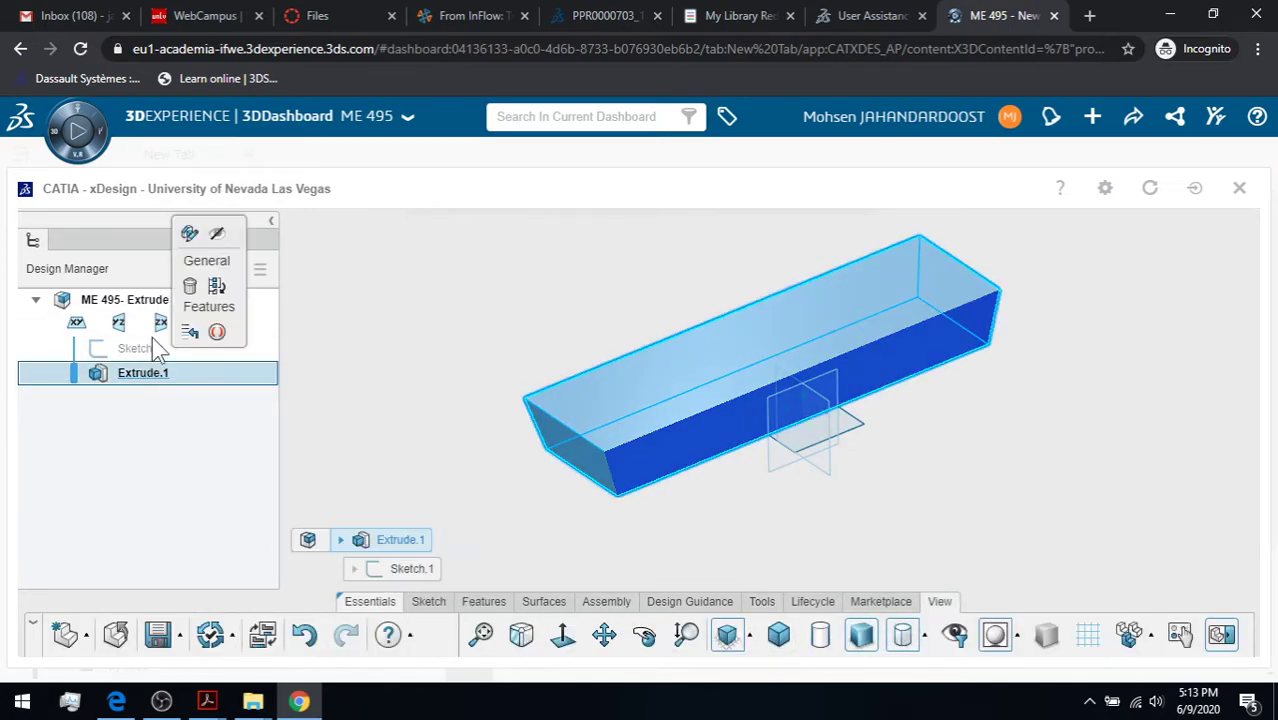
pyautogui.click(216, 233)
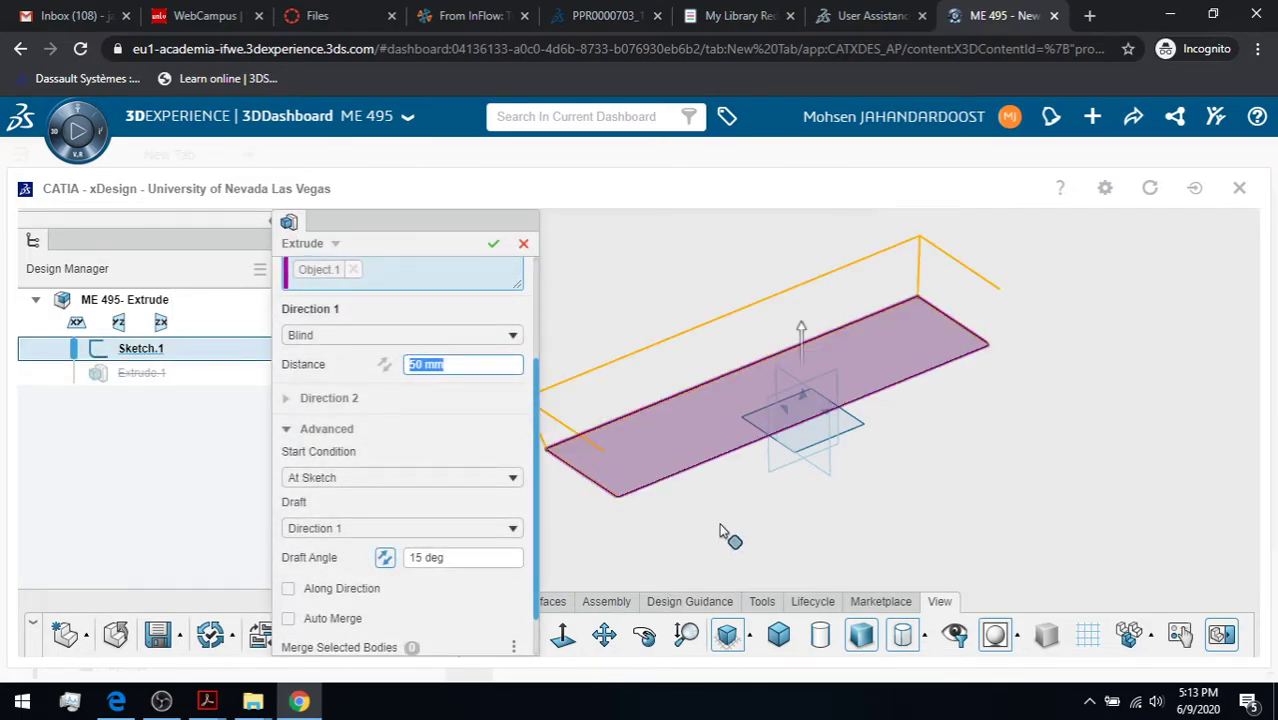
pyautogui.click(758, 606)
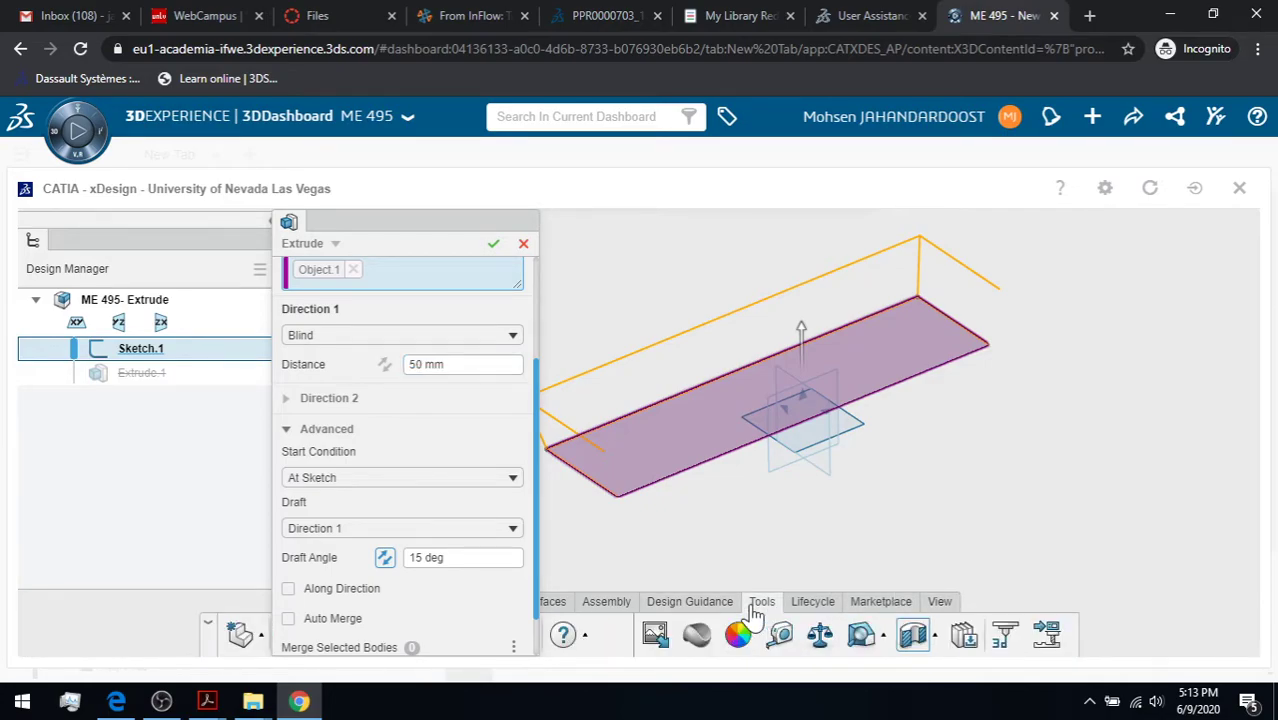
pyautogui.click(912, 638)
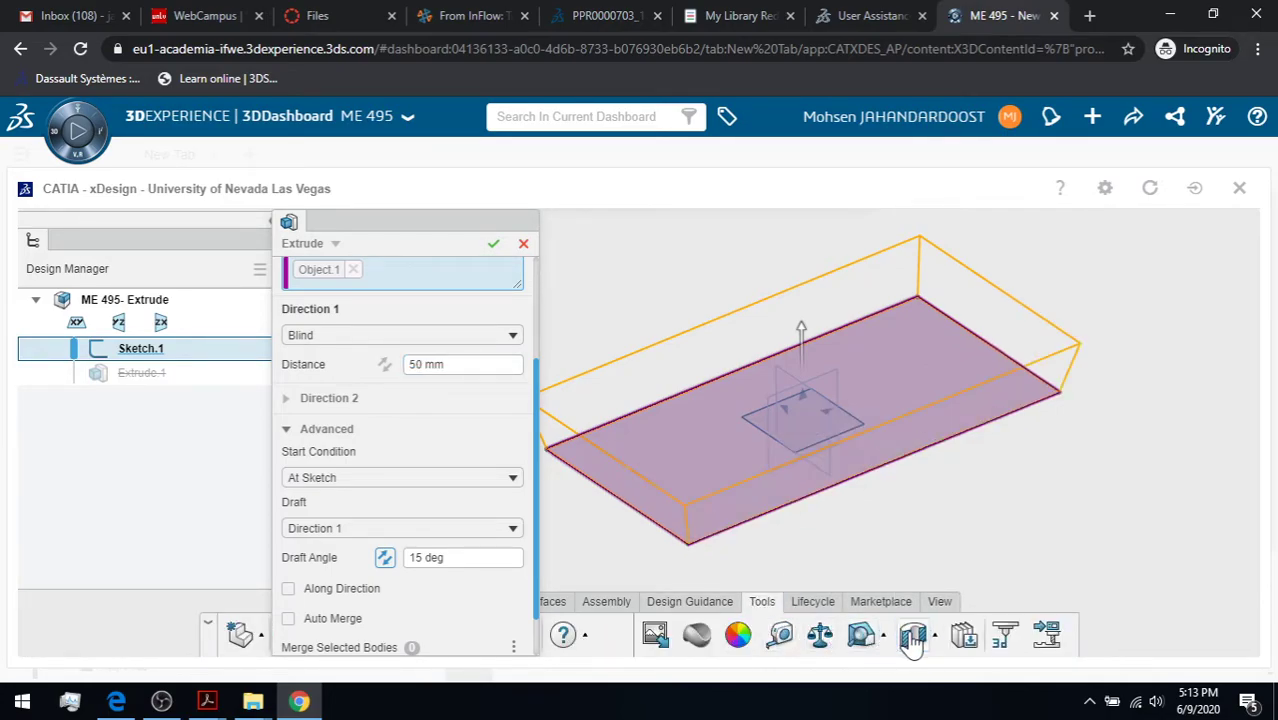
pyautogui.click(941, 604)
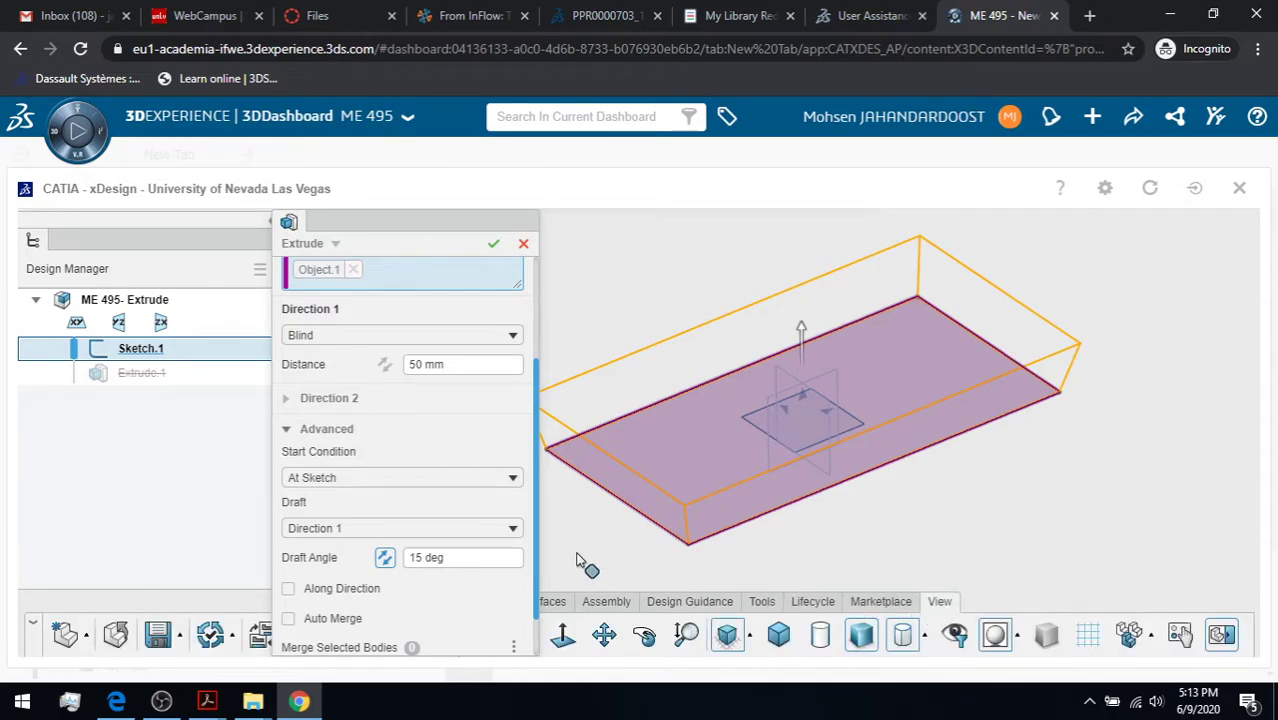
# Turn on Auto Merge in the extrusion's advanced options
pyautogui.click(385, 559)
pyautogui.scroll(1, 291, 627)
pyautogui.click(288, 634)
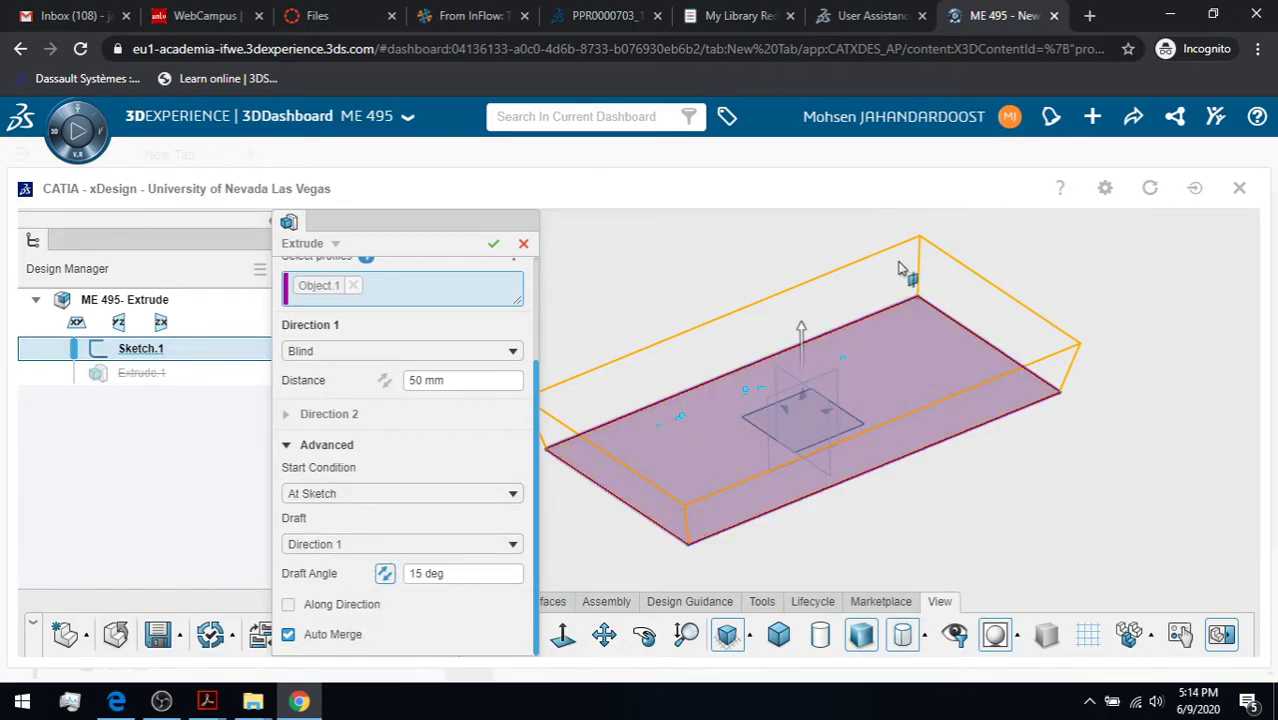
# Switch the extrusion type from Solid to Thin and review its thickness and draft options
pyautogui.scroll(3, 400, 400)
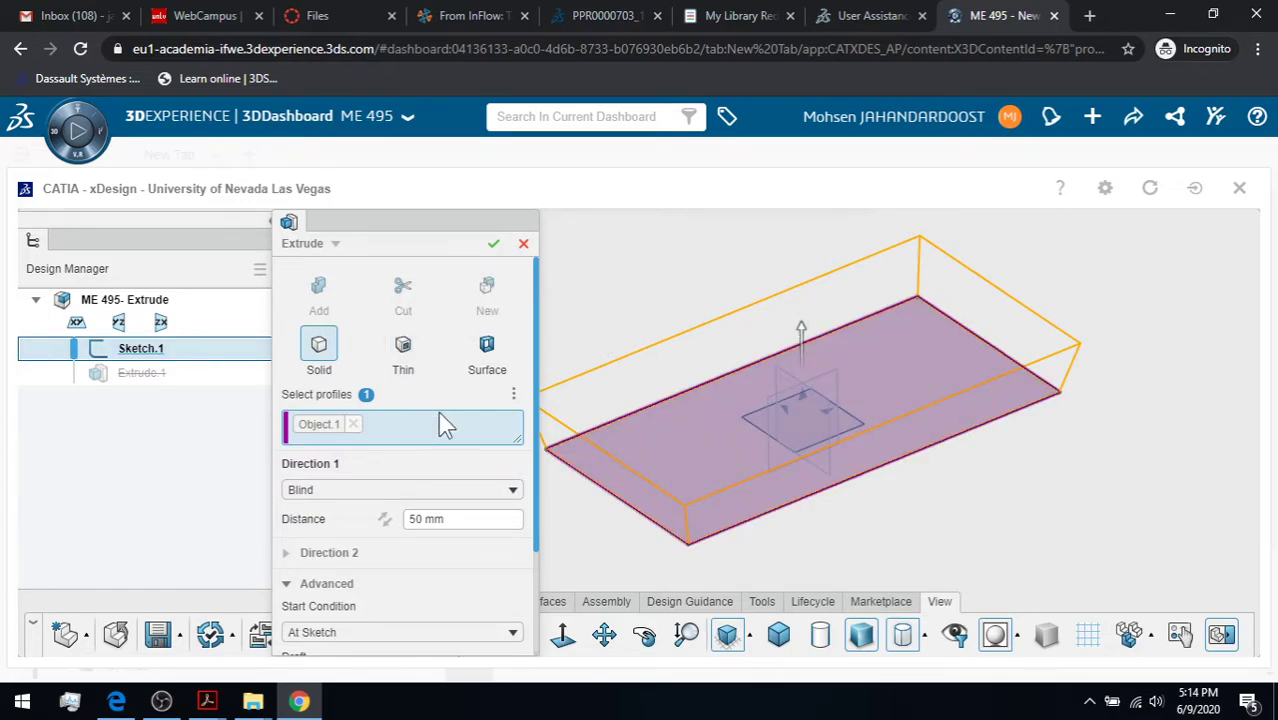
pyautogui.scroll(-2, 481, 424)
pyautogui.scroll(2, 481, 424)
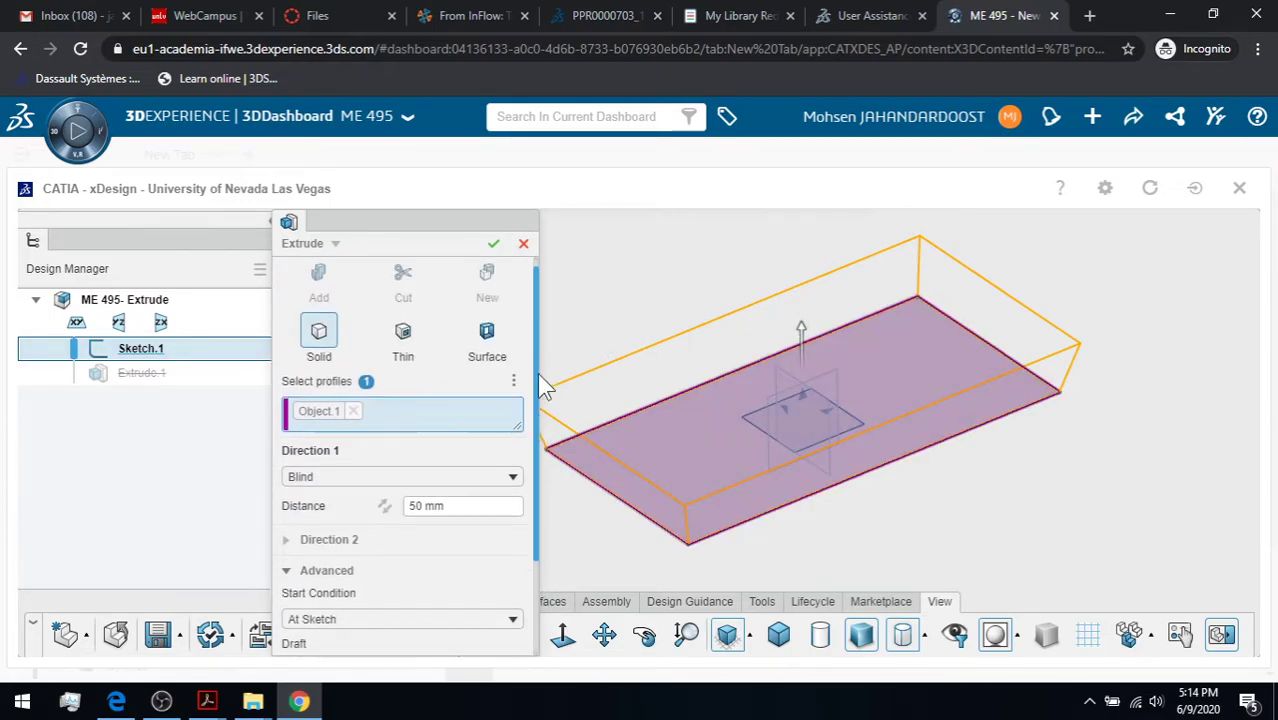
pyautogui.click(402, 348)
pyautogui.scroll(-3, 397, 360)
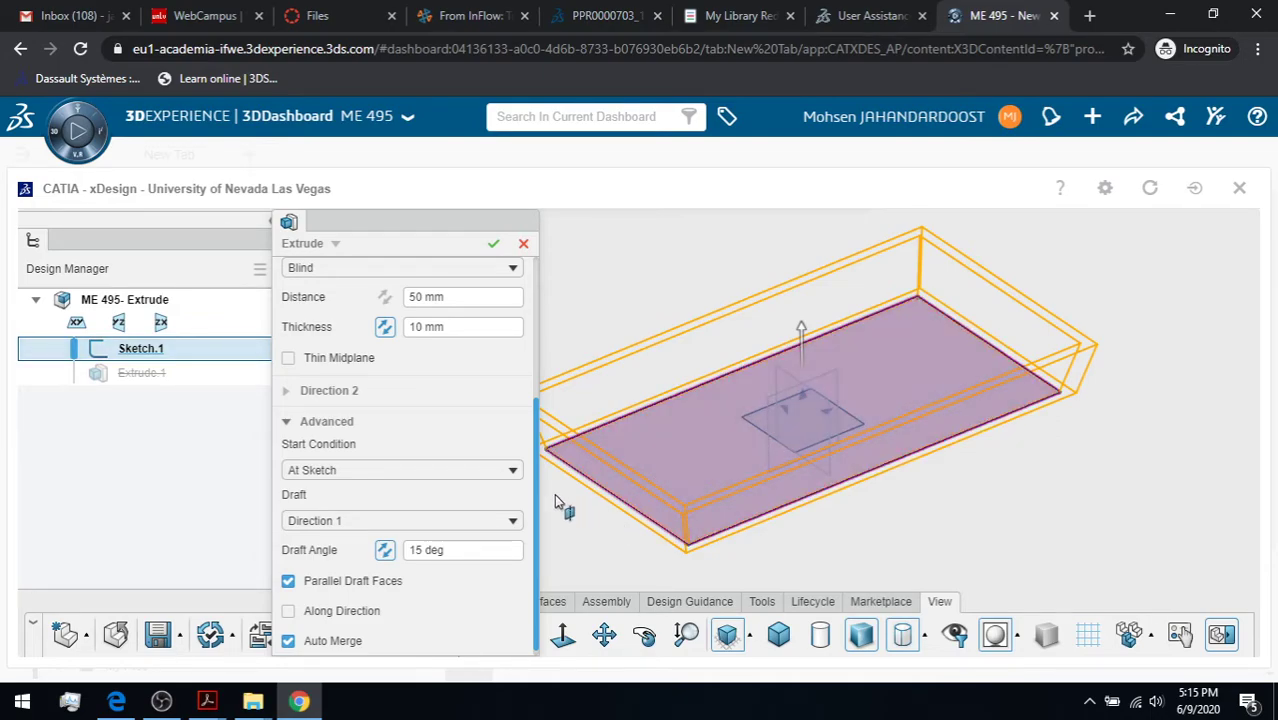
pyautogui.scroll(-1, 490, 575)
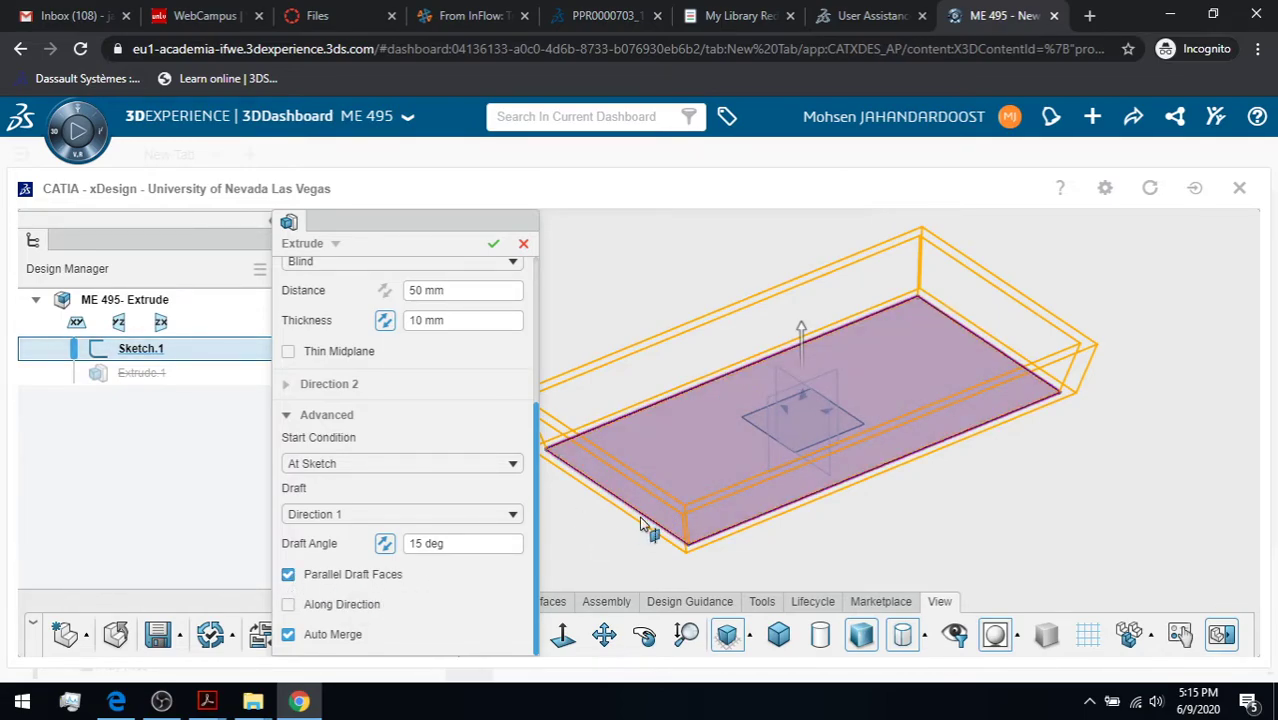
# Try the thin extrusion without Parallel Draft Faces and with its thickness direction reversed, and restore both settings
pyautogui.click(288, 577)
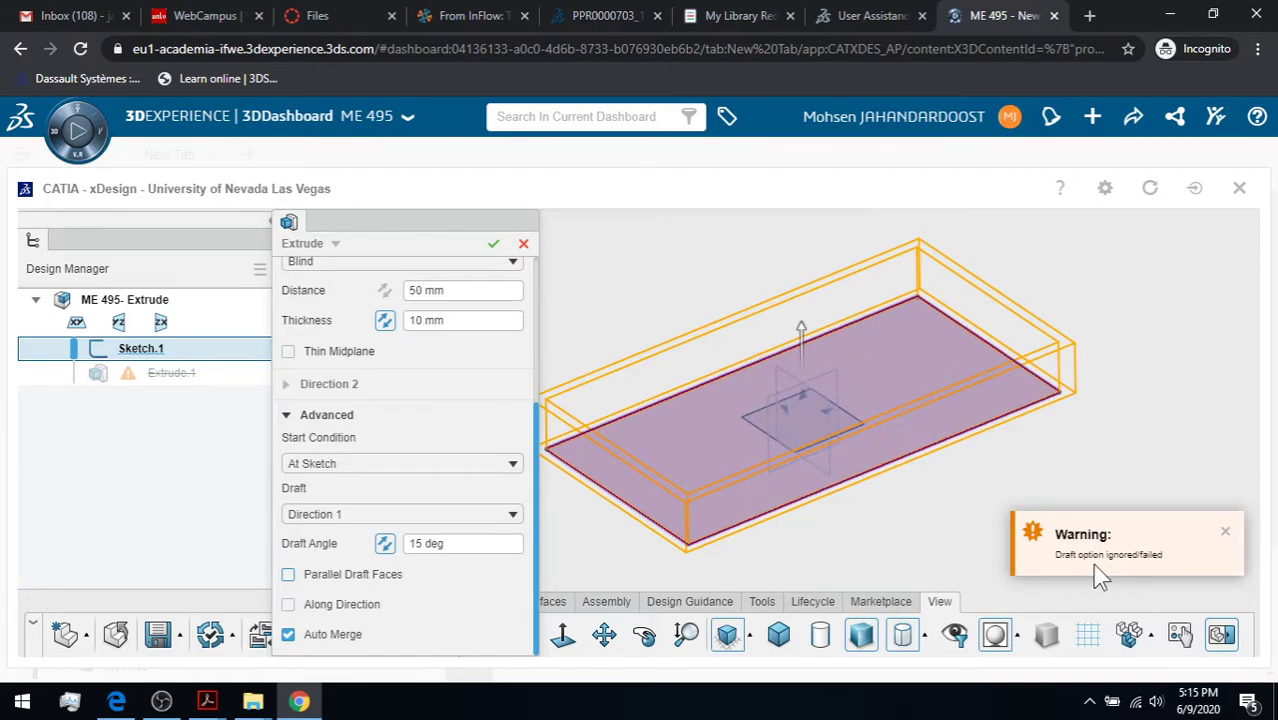
pyautogui.click(1225, 534)
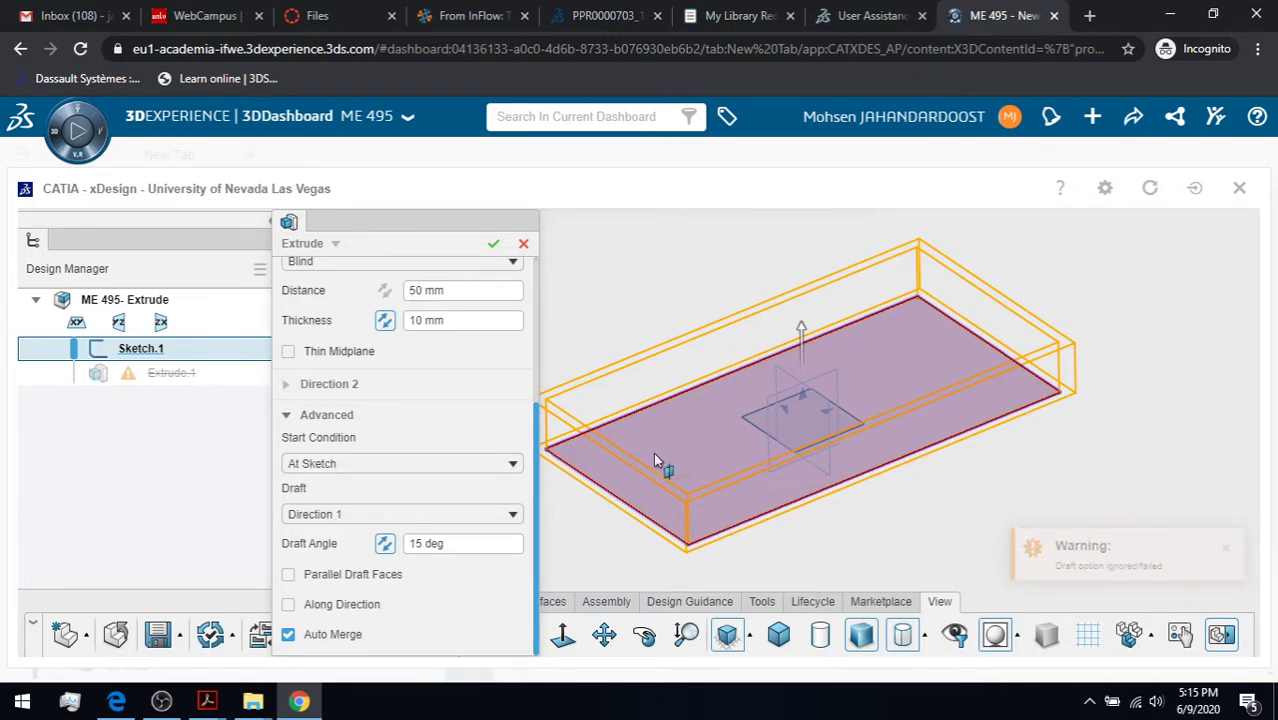
pyautogui.click(384, 321)
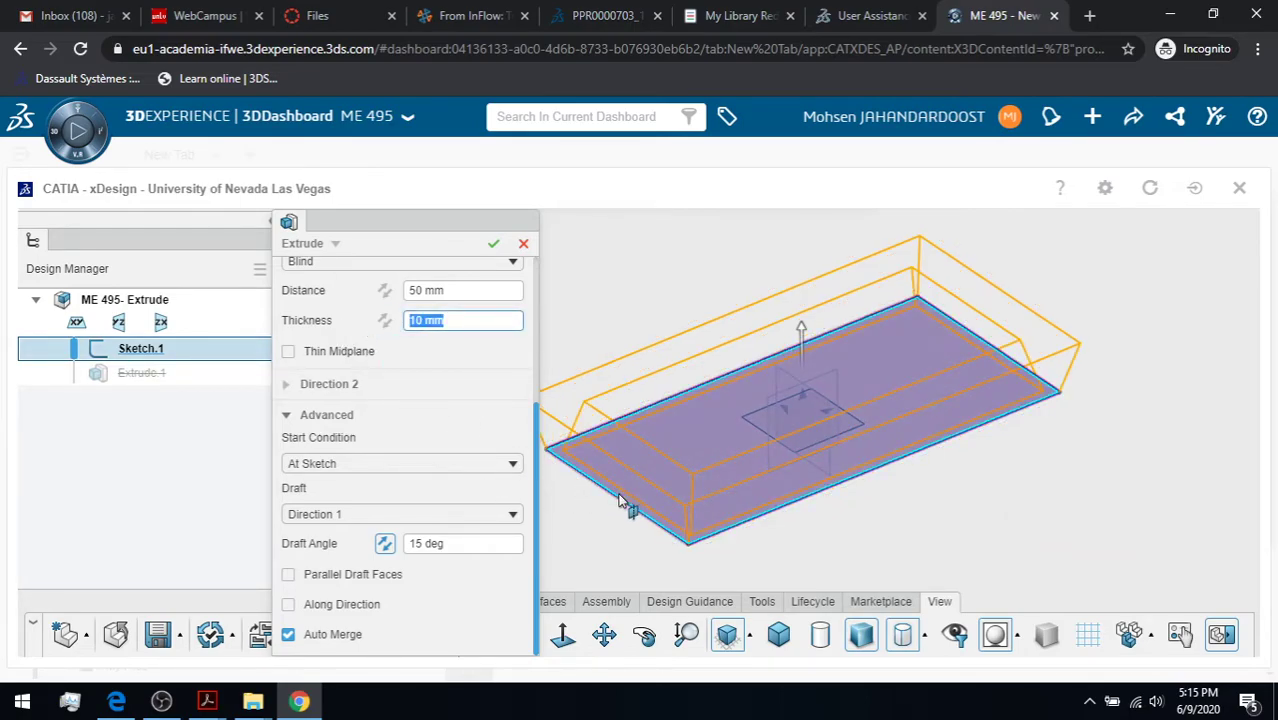
pyautogui.click(386, 322)
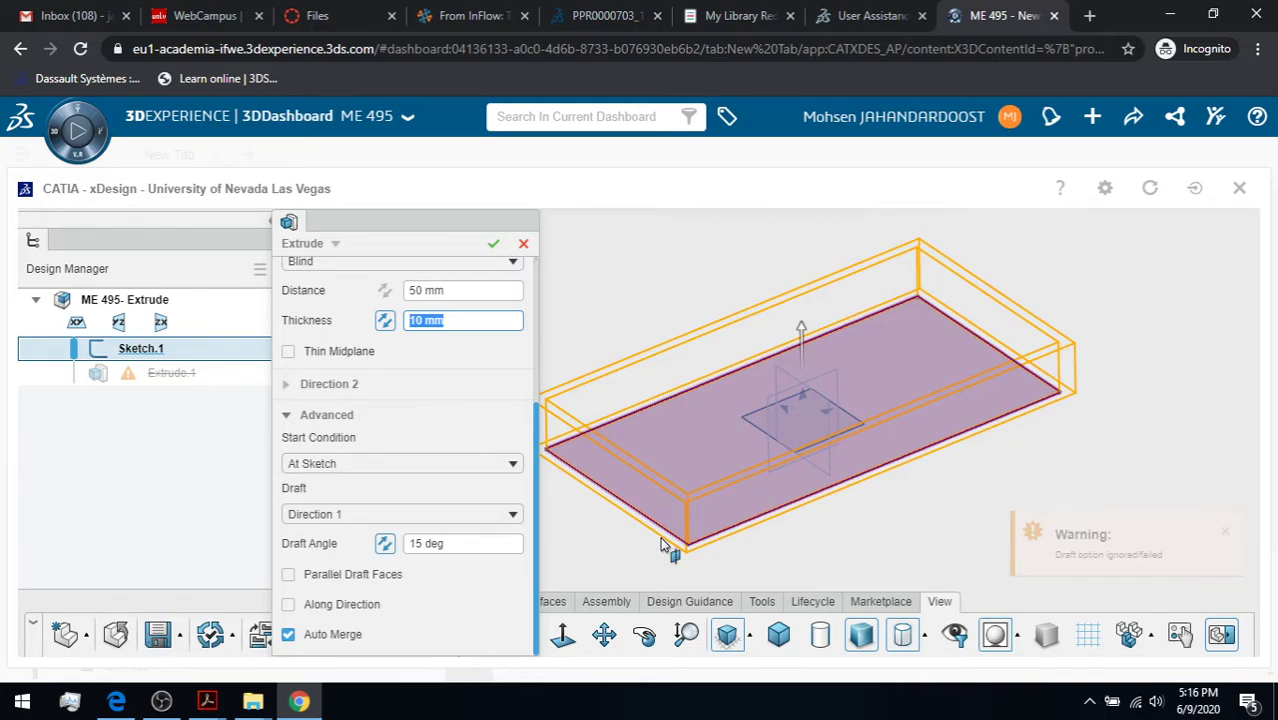
pyautogui.click(288, 575)
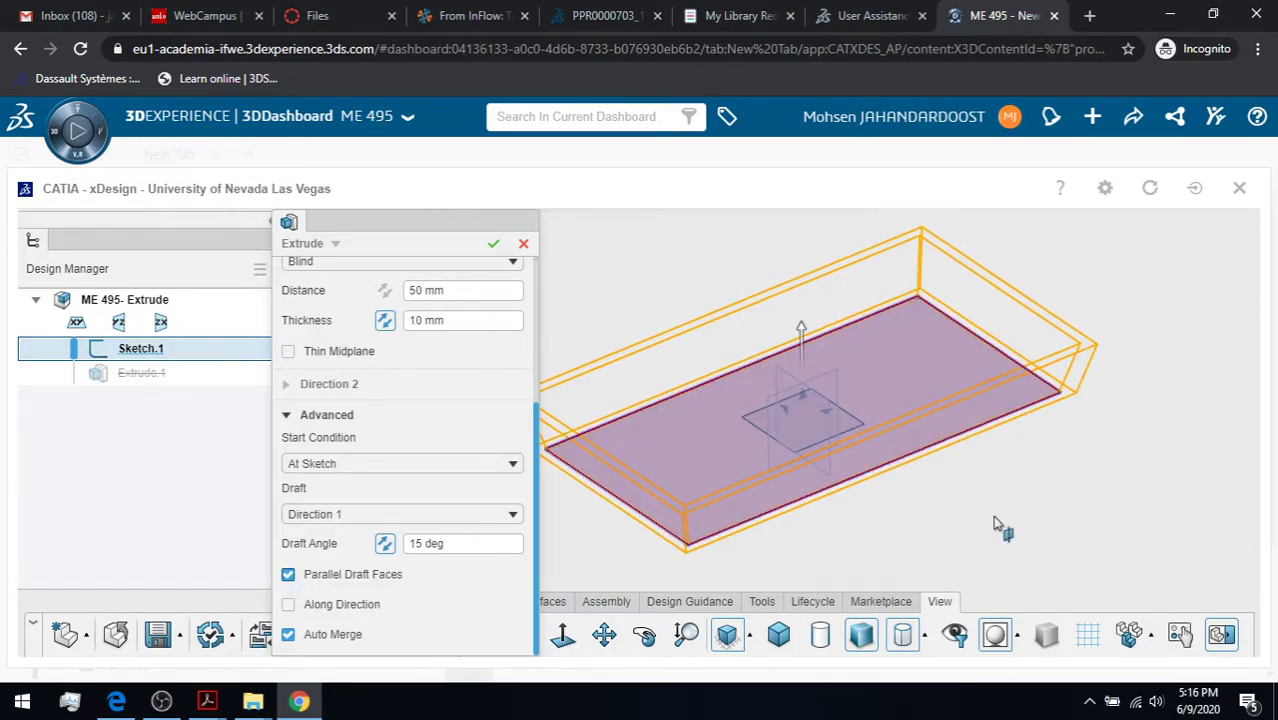
# Turn off Parallel Draft Faces and reverse the thickness direction so the thin wall lies inside the sketch profile
pyautogui.click(289, 576)
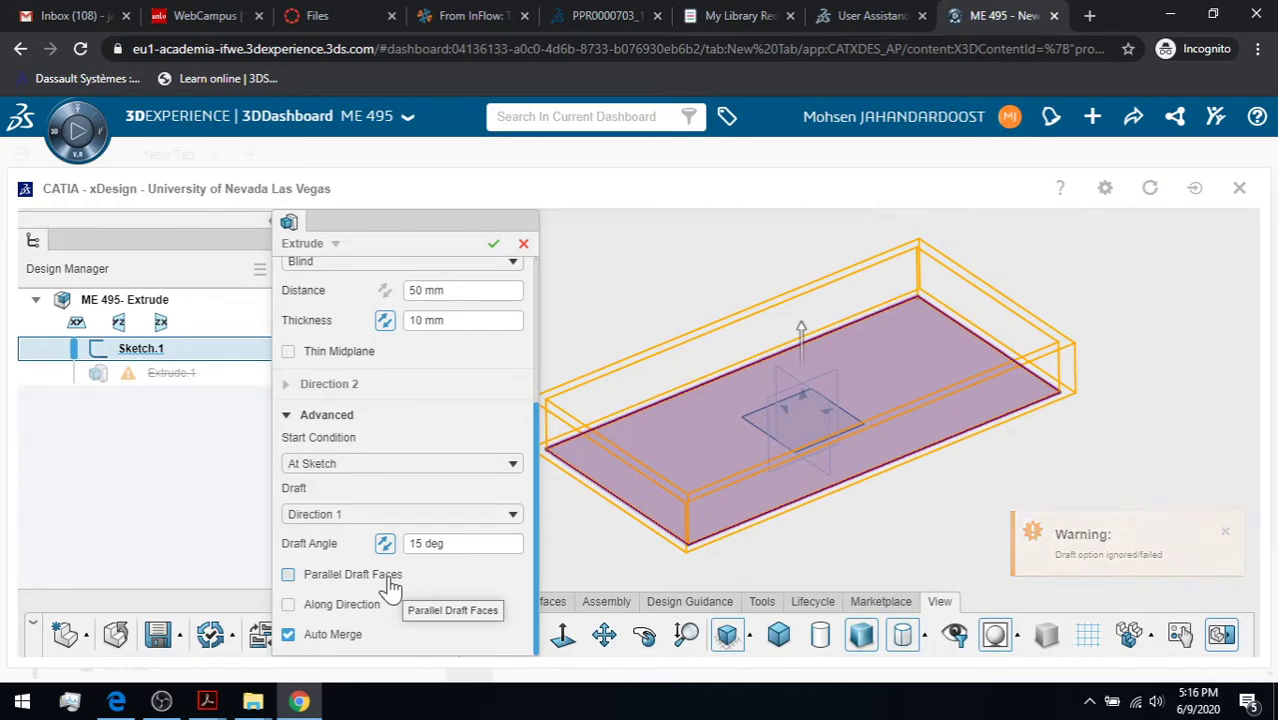
pyautogui.click(385, 329)
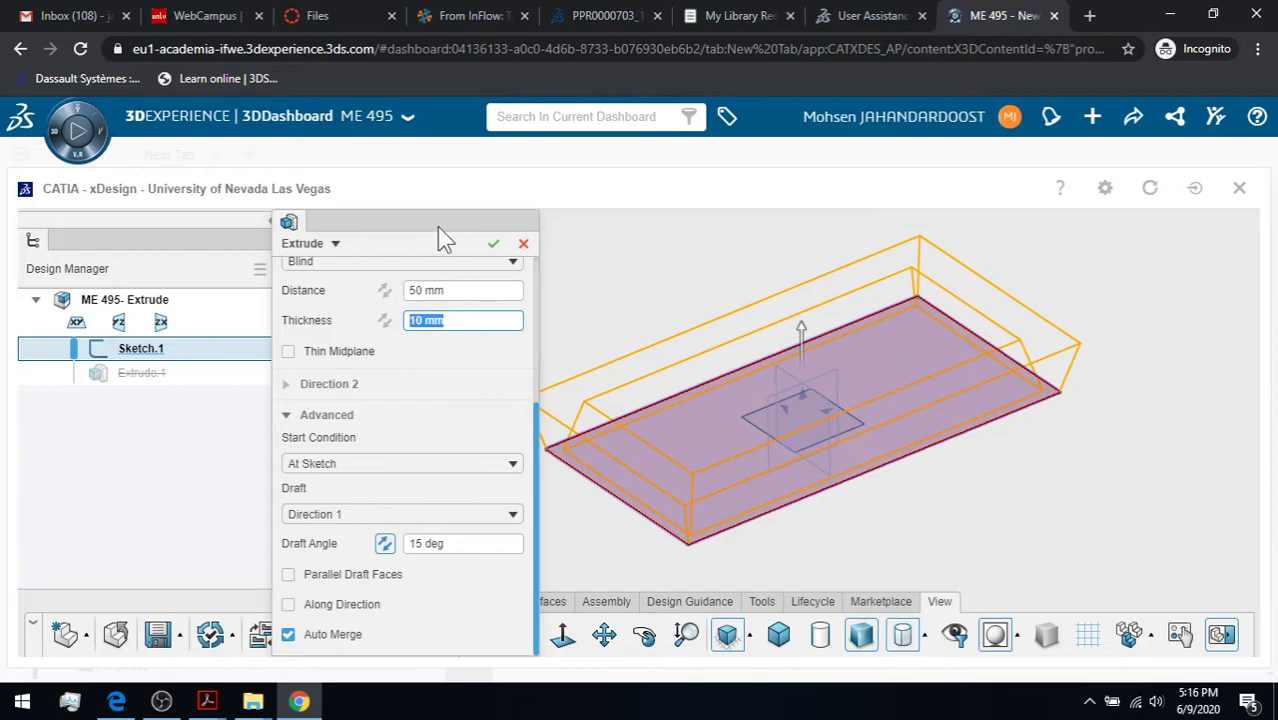
# Accept the thin extrusion and cut the part with a section view along the ZX plane
pyautogui.click(493, 243)
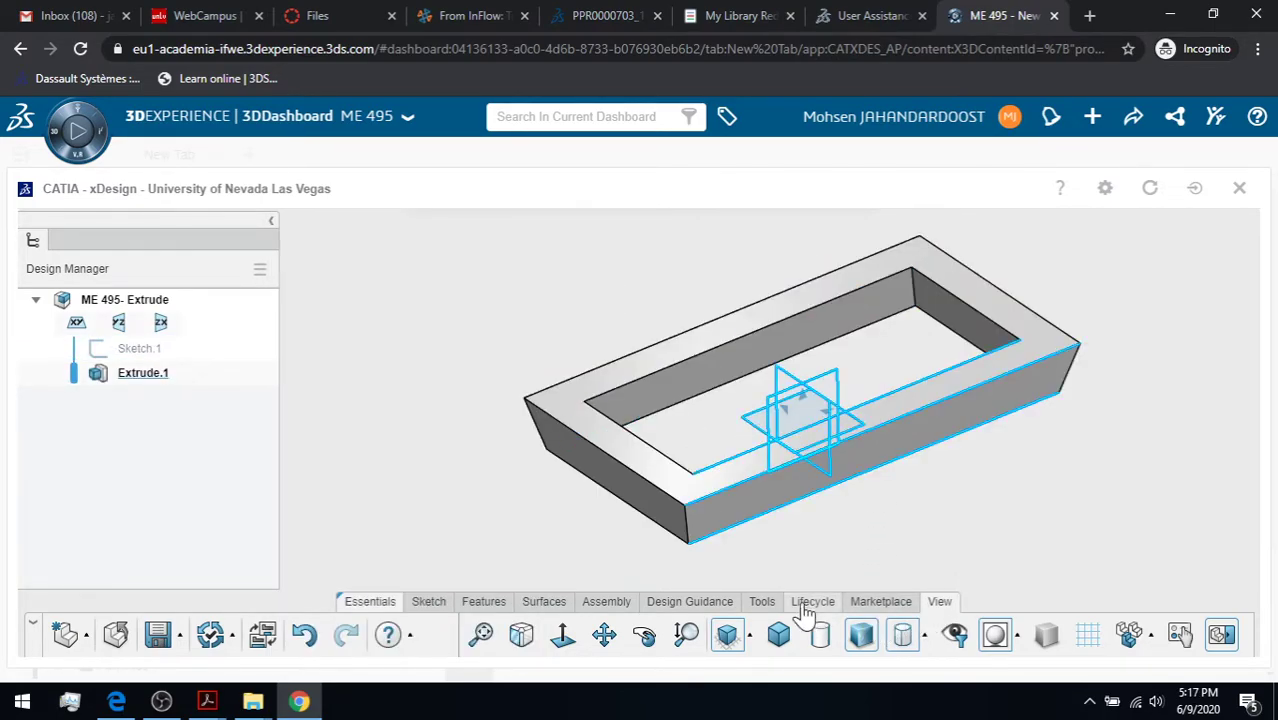
pyautogui.click(760, 603)
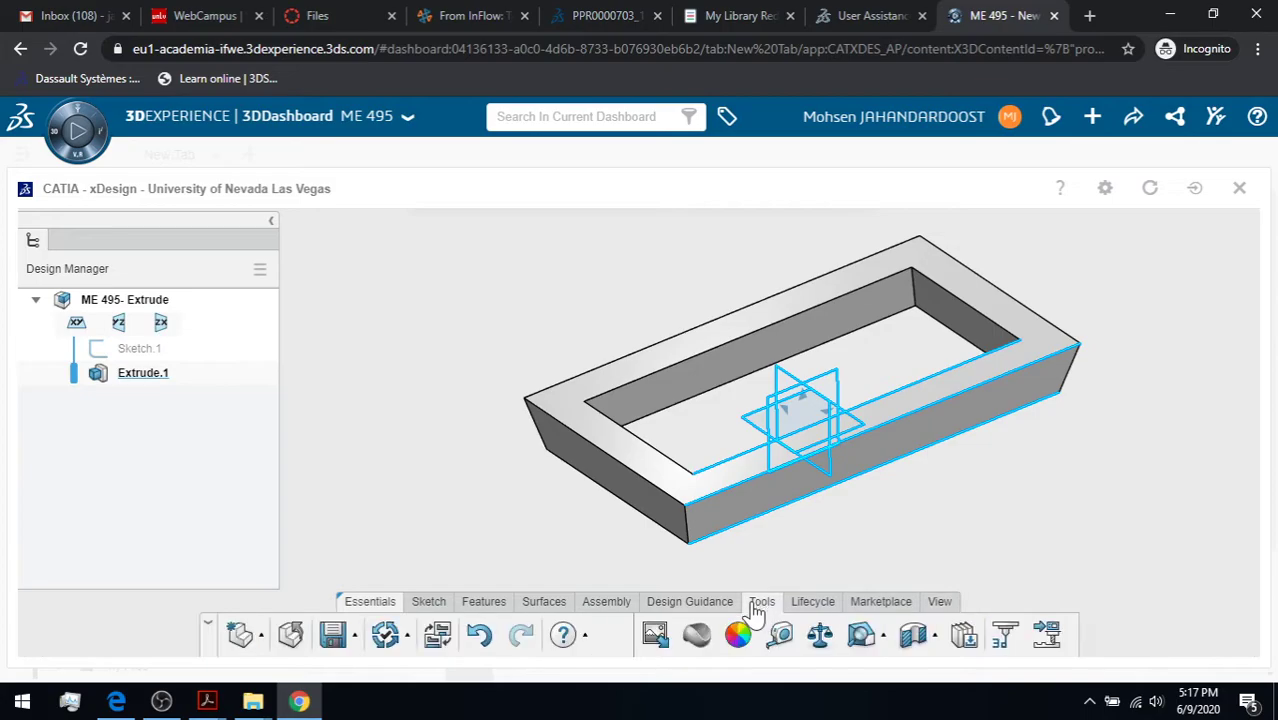
pyautogui.click(915, 638)
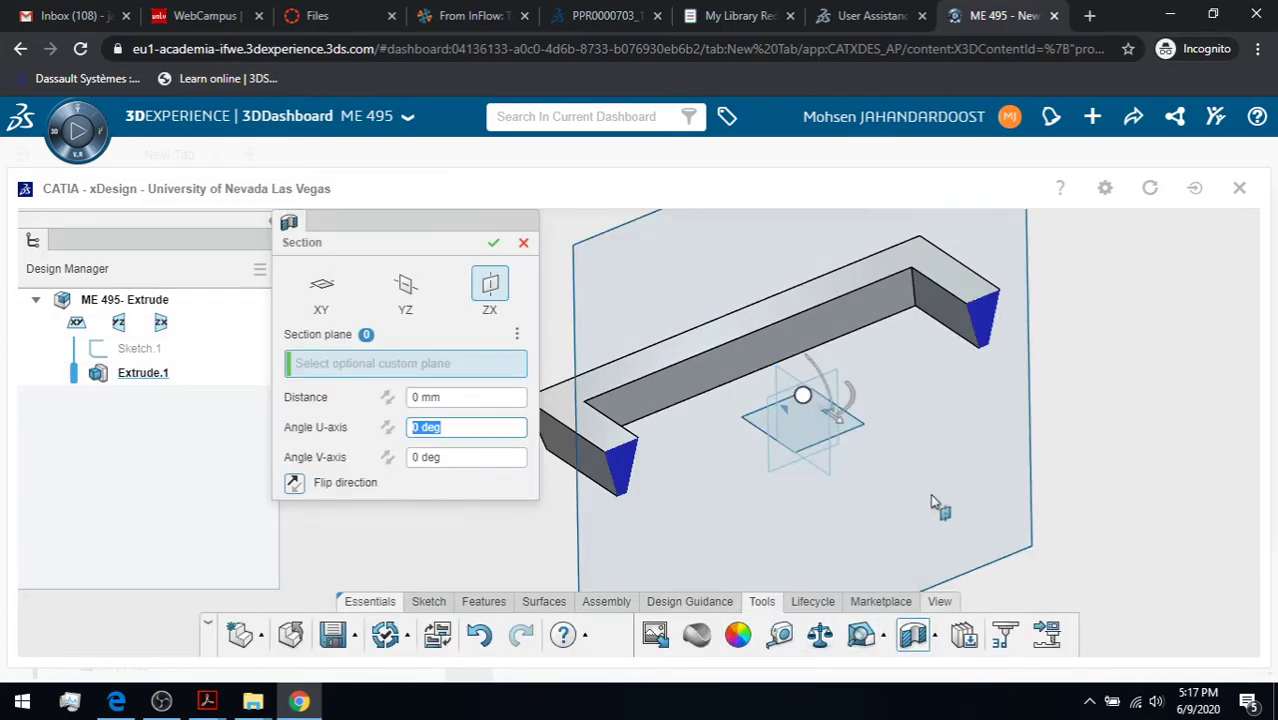
pyautogui.click(492, 245)
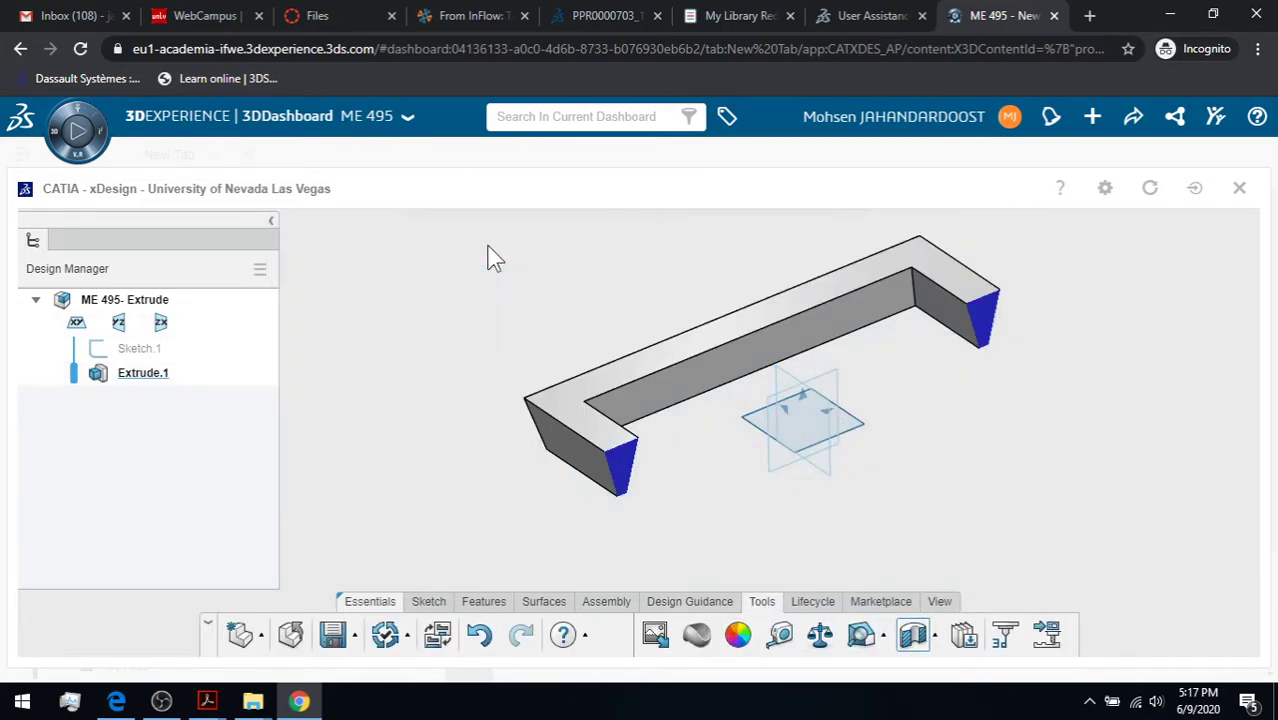
# Examine the cut end of the drafted thin wall up close, down to its narrow lower edge
pyautogui.click(939, 601)
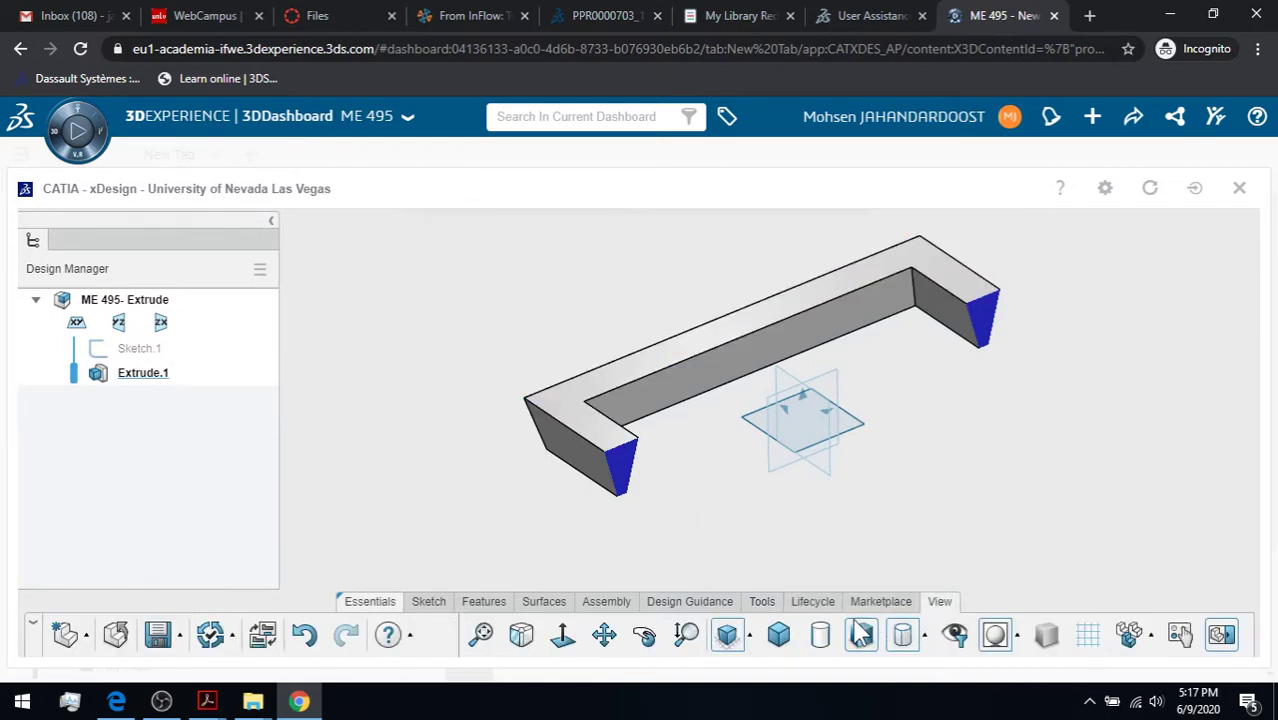
pyautogui.click(686, 634)
pyautogui.moveTo(682, 519); pyautogui.dragTo(692, 363)
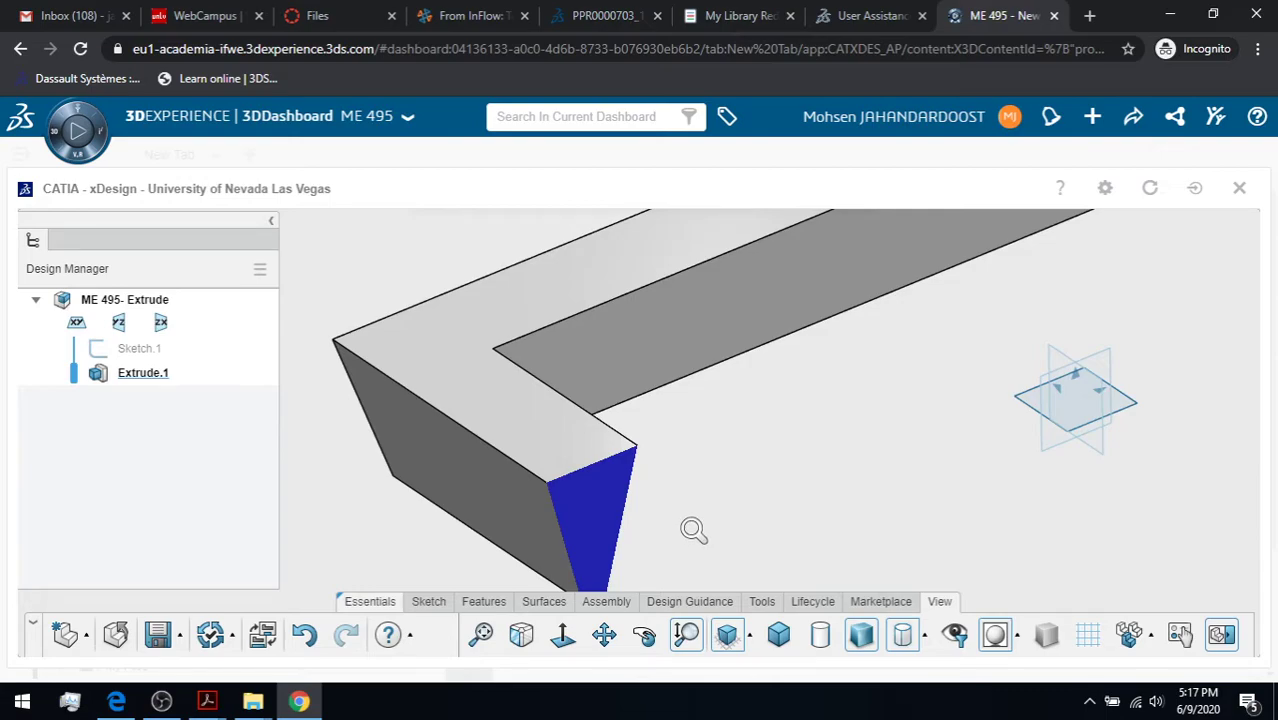
pyautogui.scroll(-2, 694, 530)
pyautogui.moveTo(642, 479); pyautogui.dragTo(685, 328)
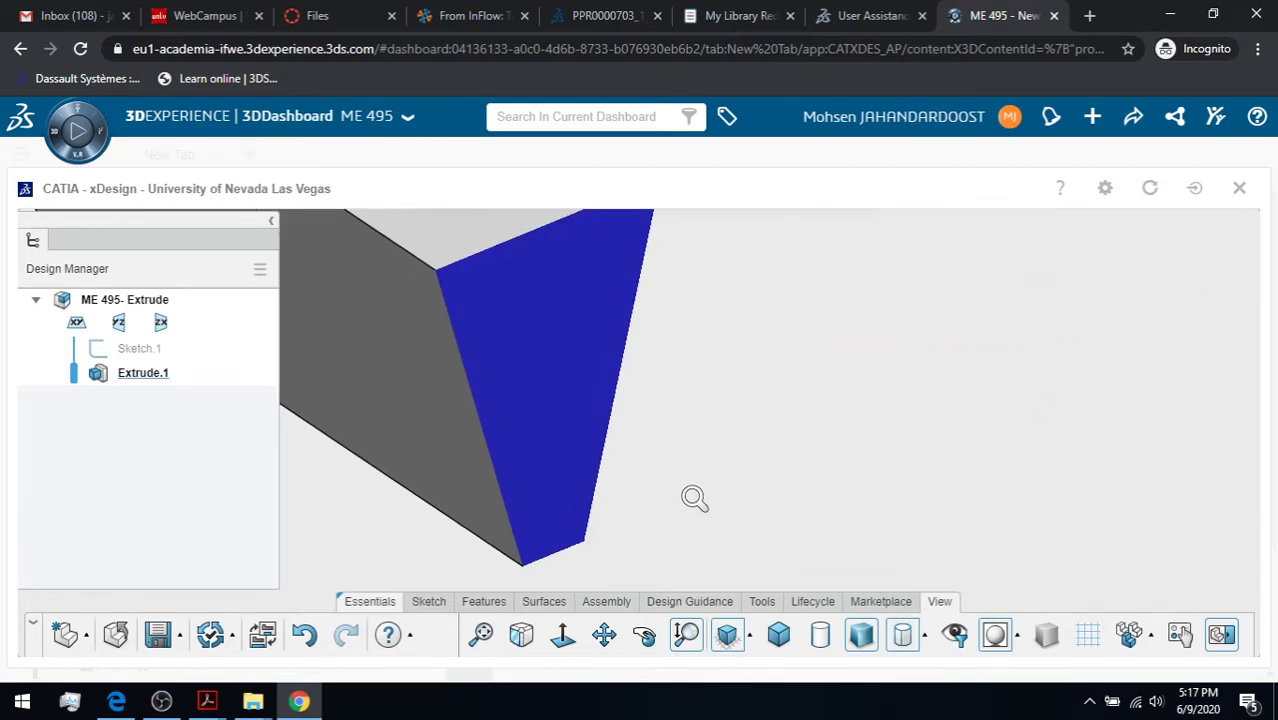
pyautogui.scroll(-1, 697, 472)
pyautogui.scroll(-1, 700, 455)
pyautogui.scroll(1, 726, 458)
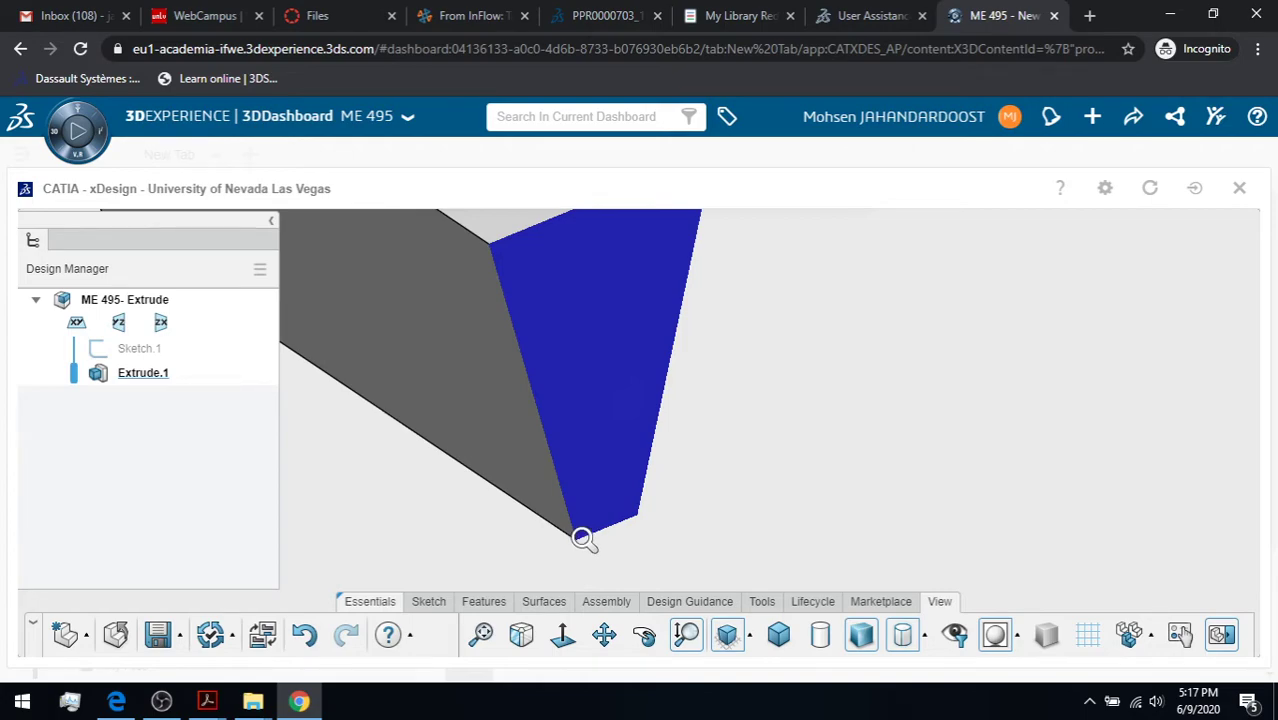
# Compare the sectioned part in Right View and Left View and enlarge the wall's cross-section
pyautogui.click(752, 637)
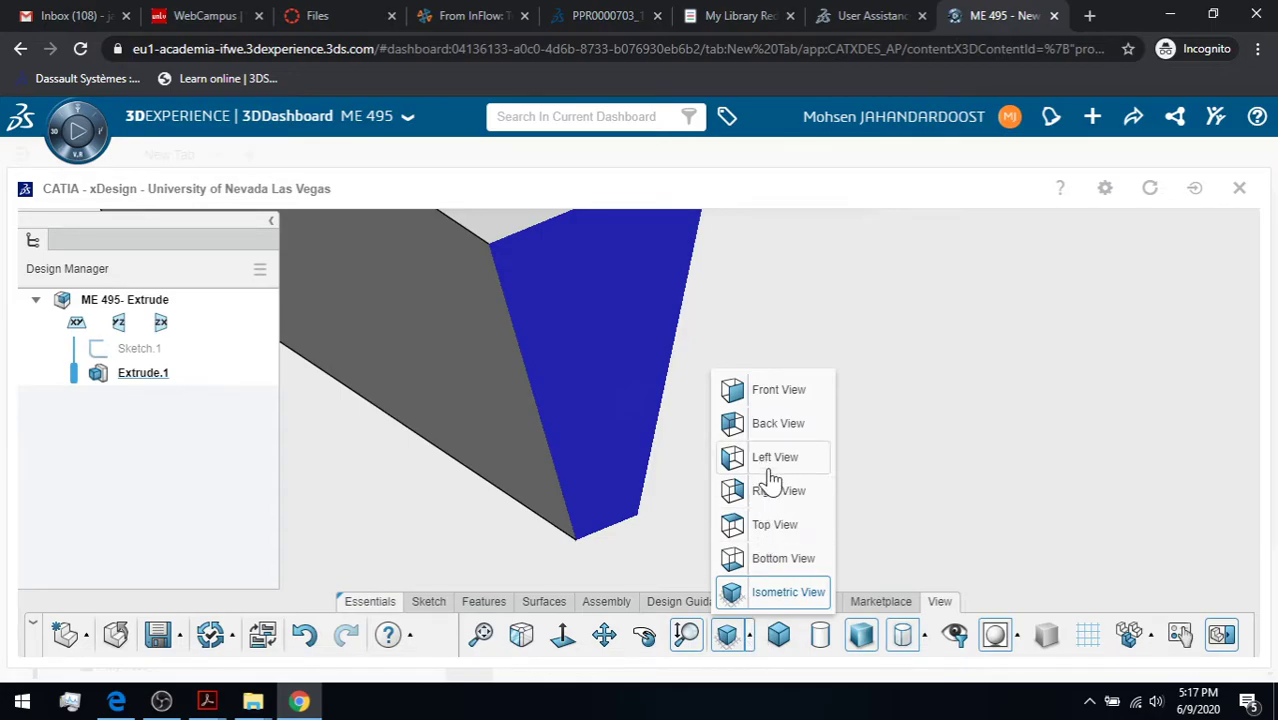
pyautogui.click(772, 491)
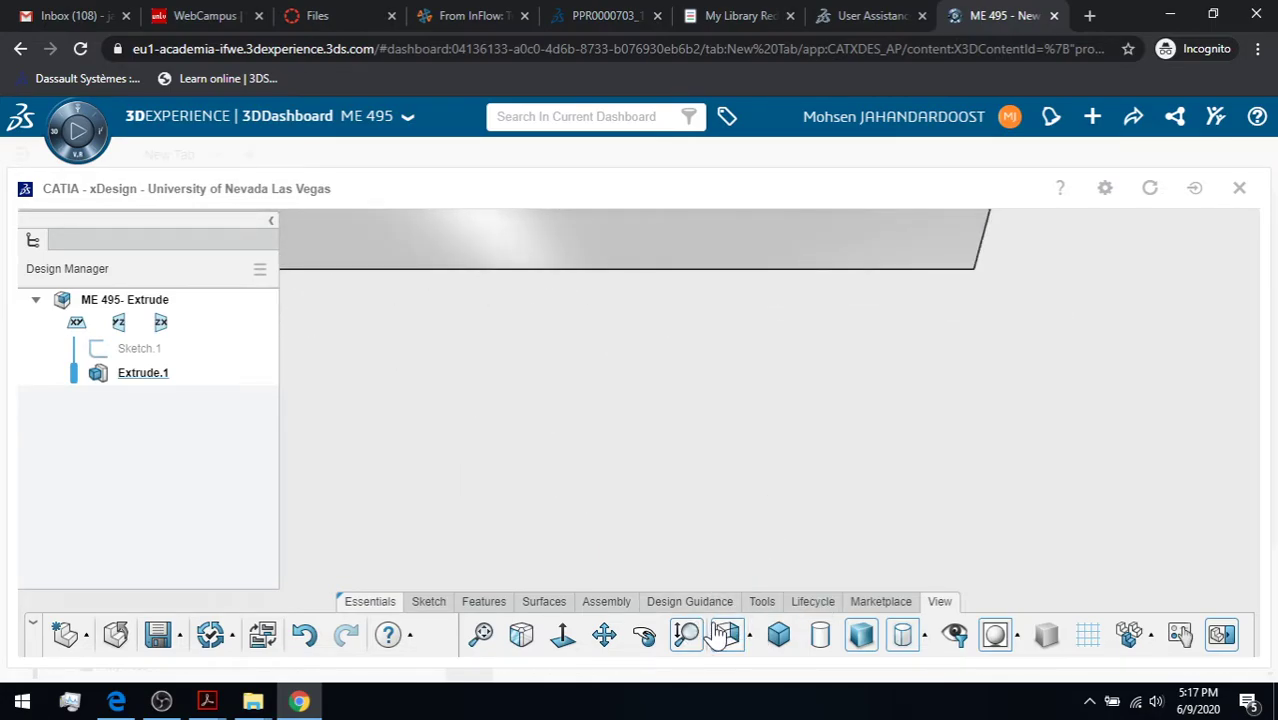
pyautogui.click(750, 645)
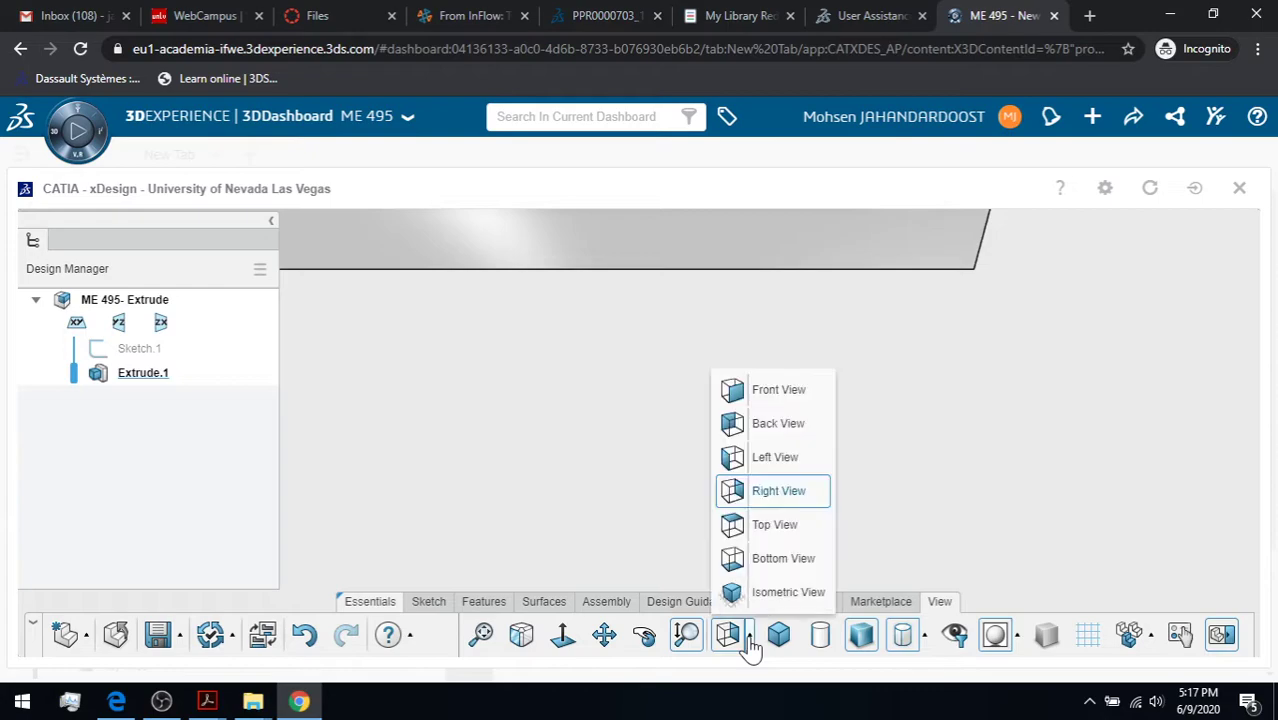
pyautogui.click(760, 456)
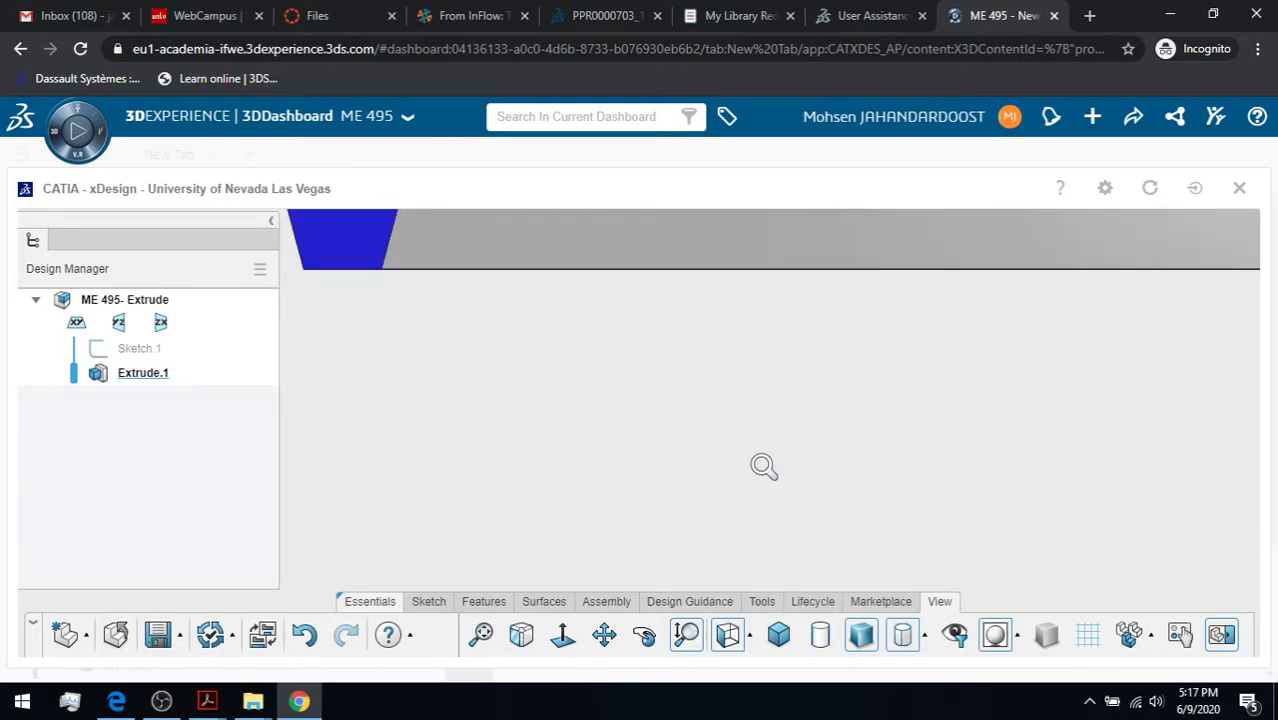
pyautogui.moveTo(730, 385); pyautogui.dragTo(366, 445)
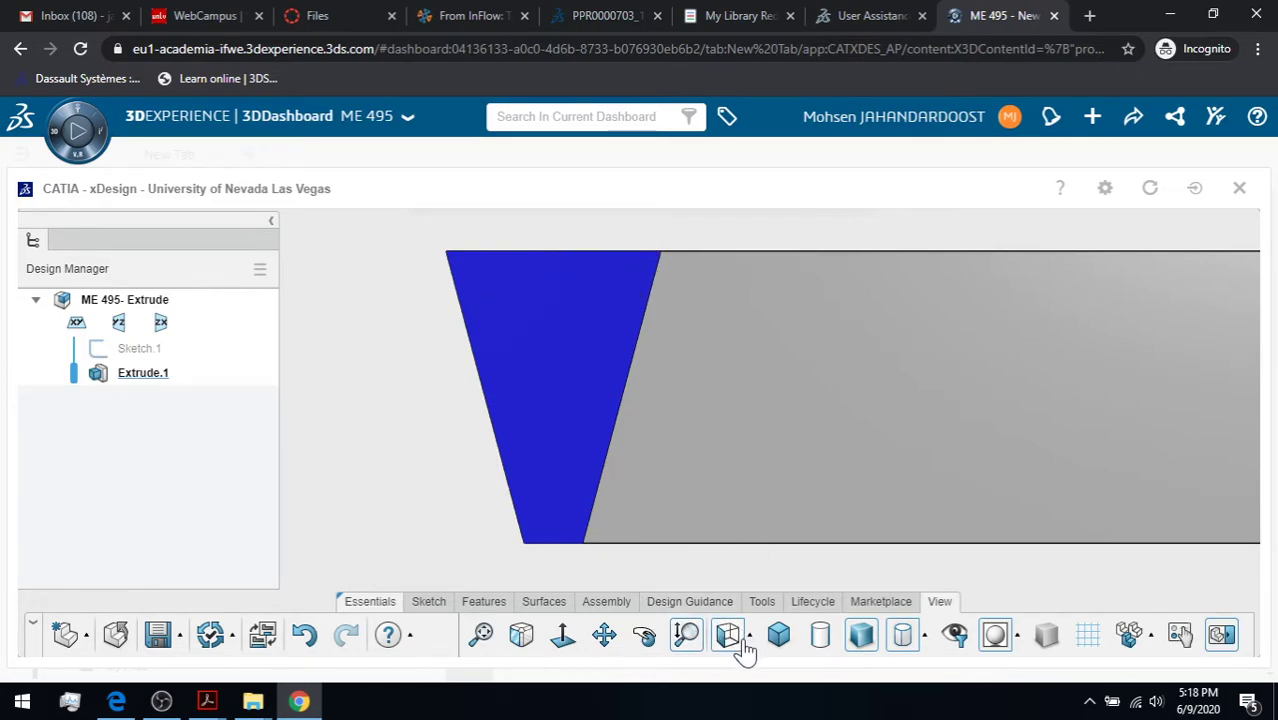
# Try the perspective display on the cross-section and return to the Isometric View
pyautogui.click(778, 643)
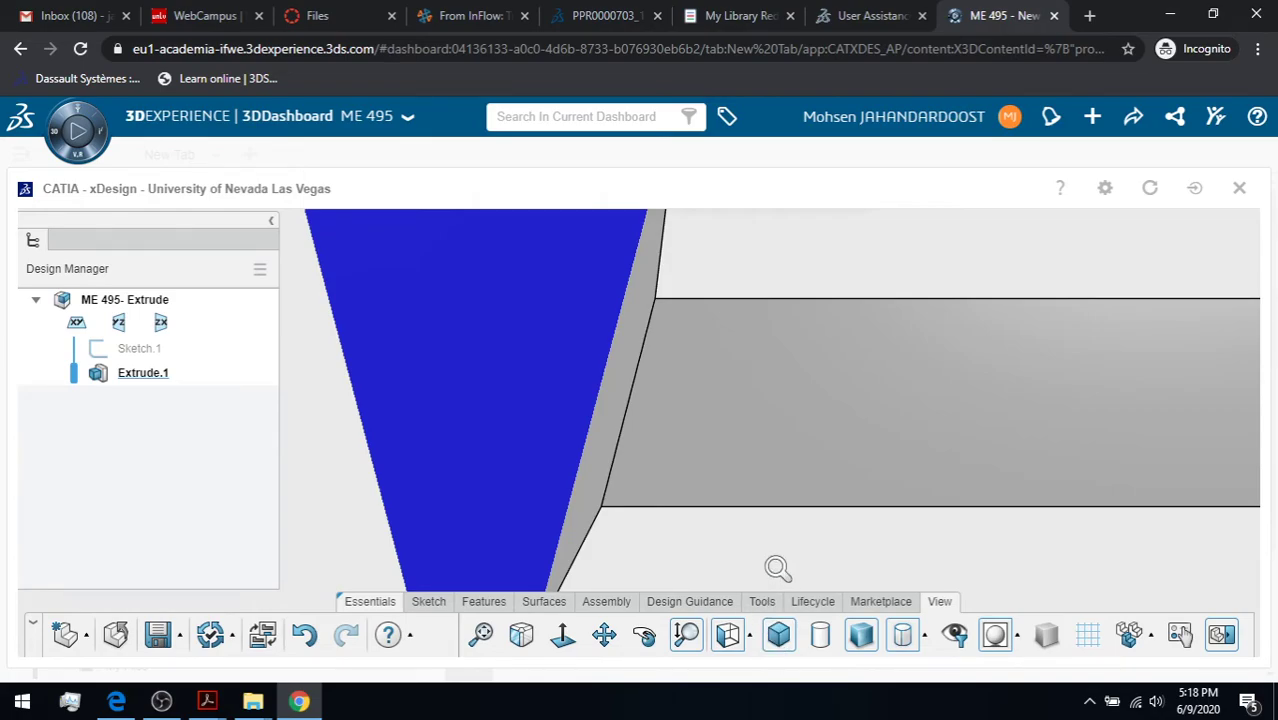
pyautogui.scroll(-3, 776, 568)
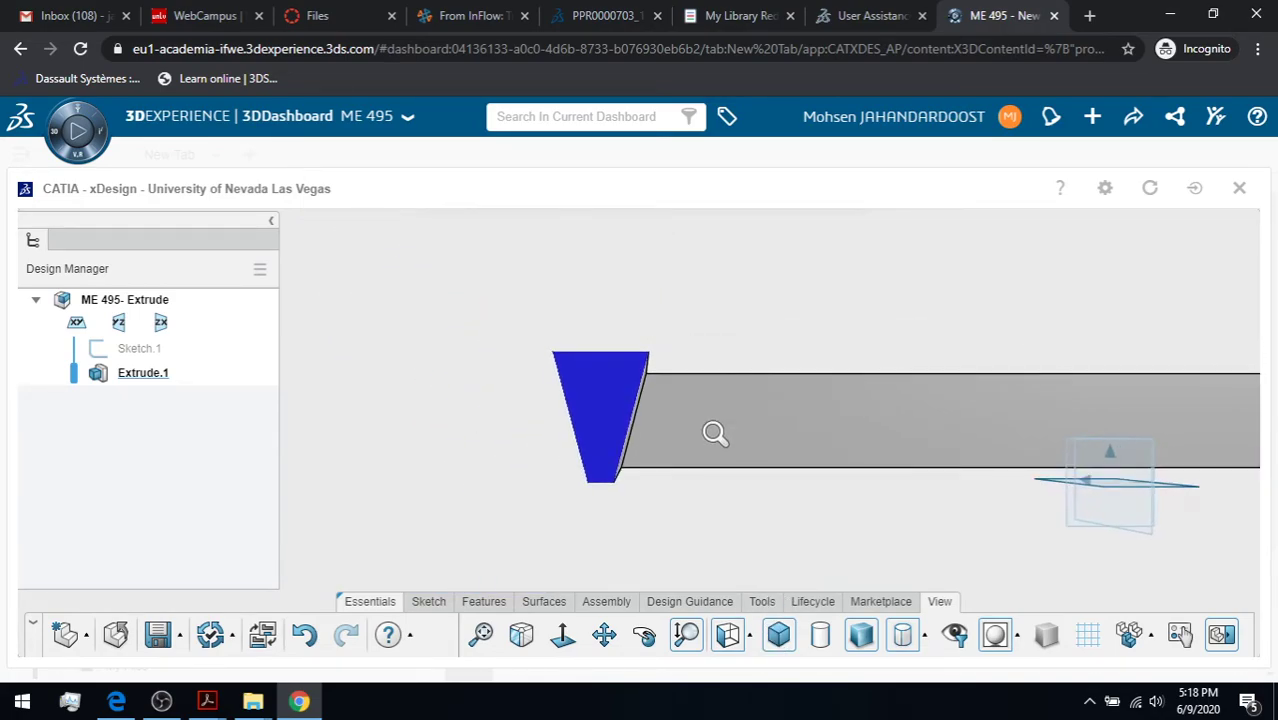
pyautogui.click(751, 636)
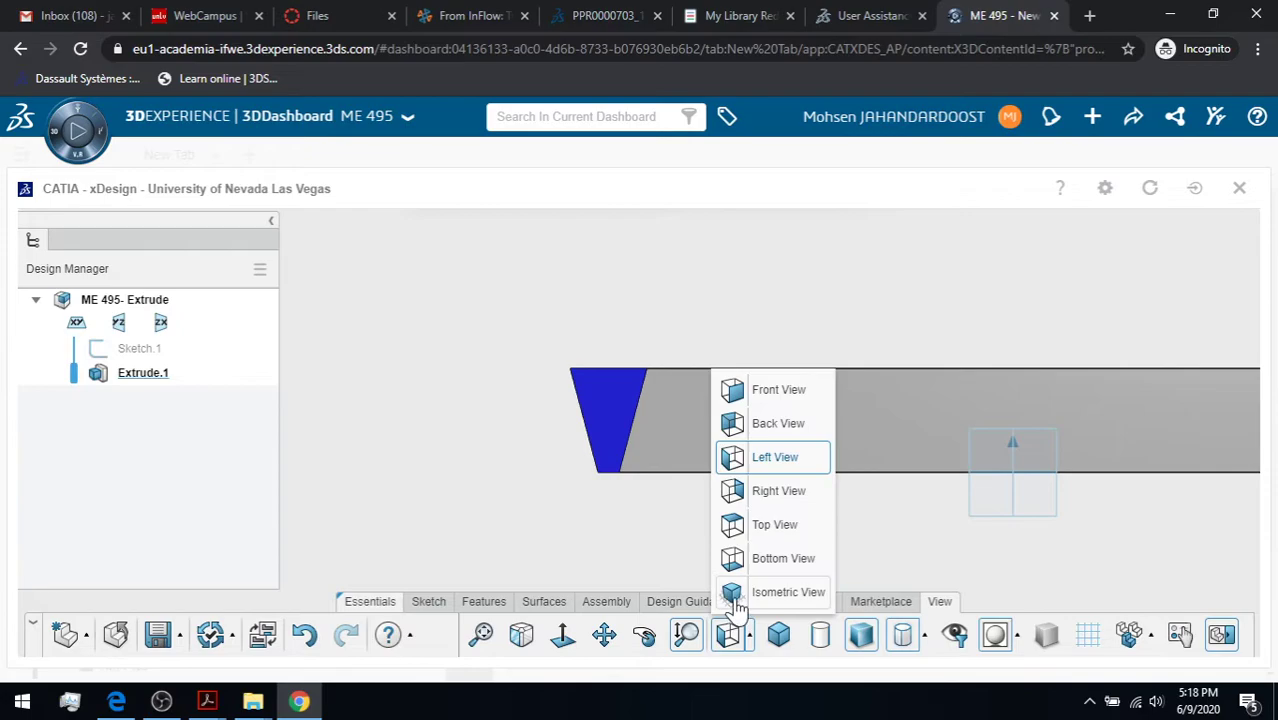
pyautogui.click(738, 596)
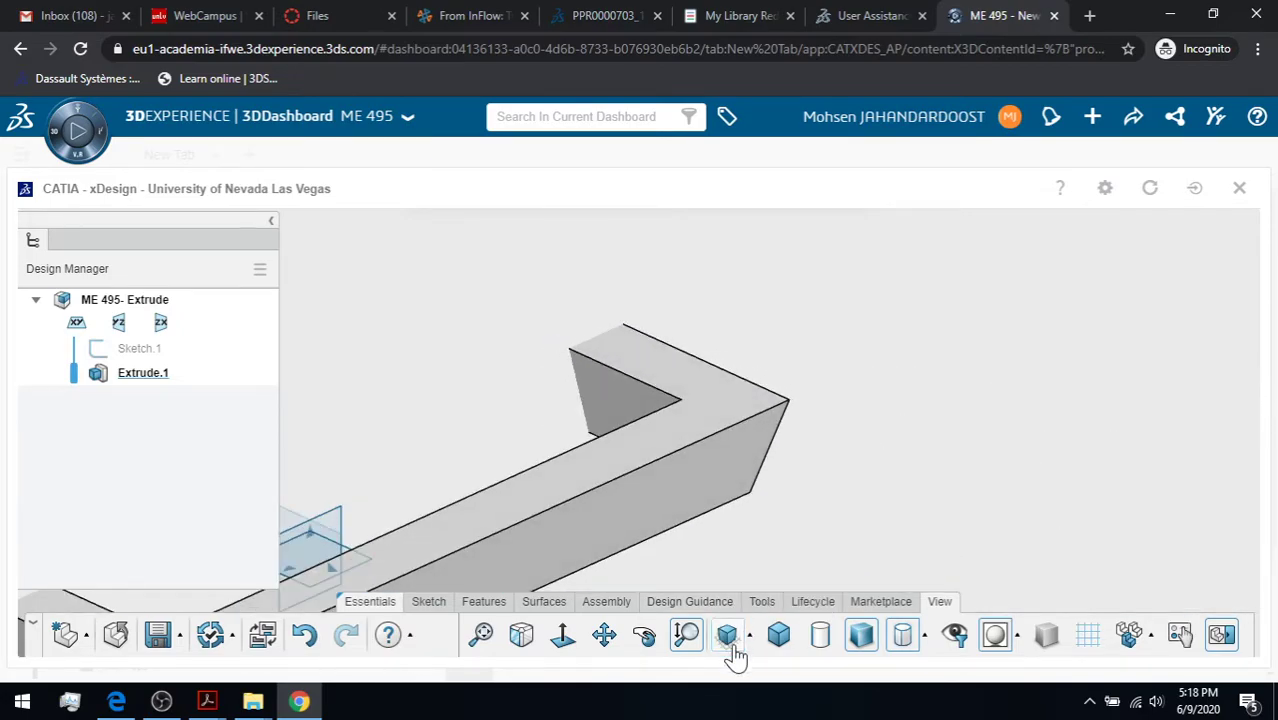
pyautogui.click(727, 640)
# Examine the sectioned frame from several angles, ending with both cut ends and the whole half in view
pyautogui.click(644, 638)
pyautogui.moveTo(488, 446); pyautogui.dragTo(813, 480)
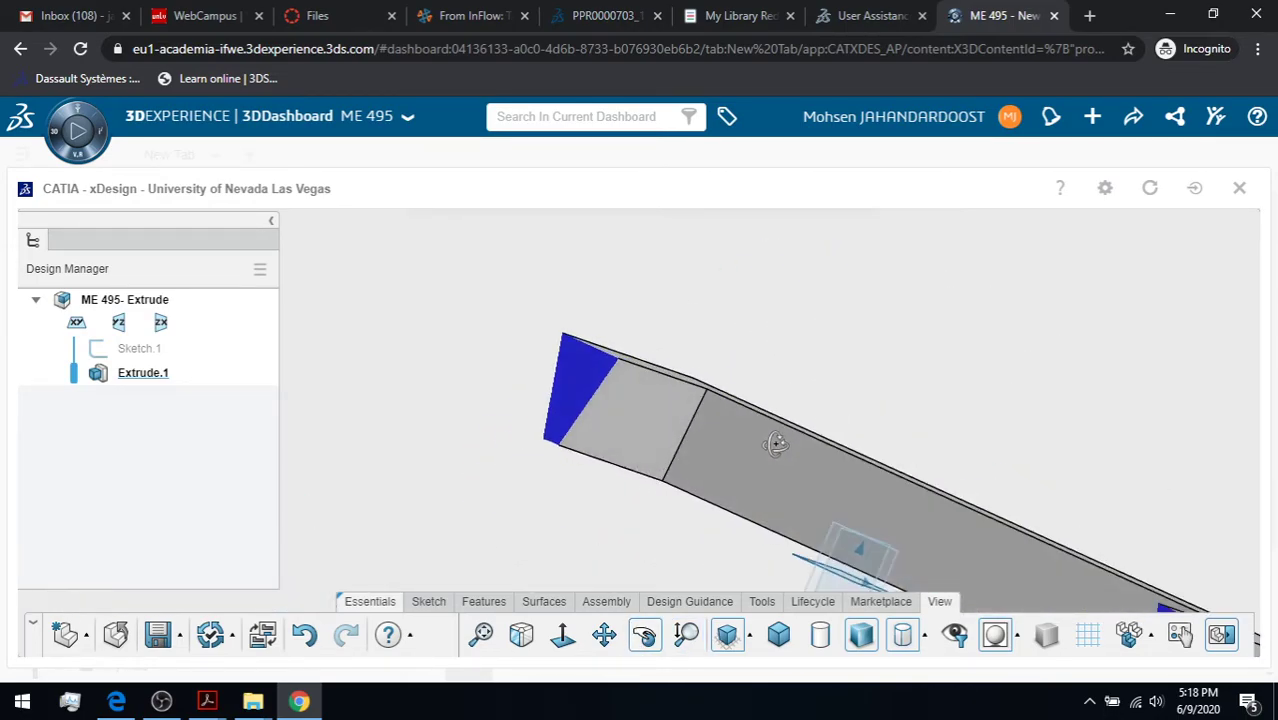
pyautogui.moveTo(776, 449); pyautogui.dragTo(562, 318, button='middle')
pyautogui.moveTo(562, 318); pyautogui.dragTo(893, 294)
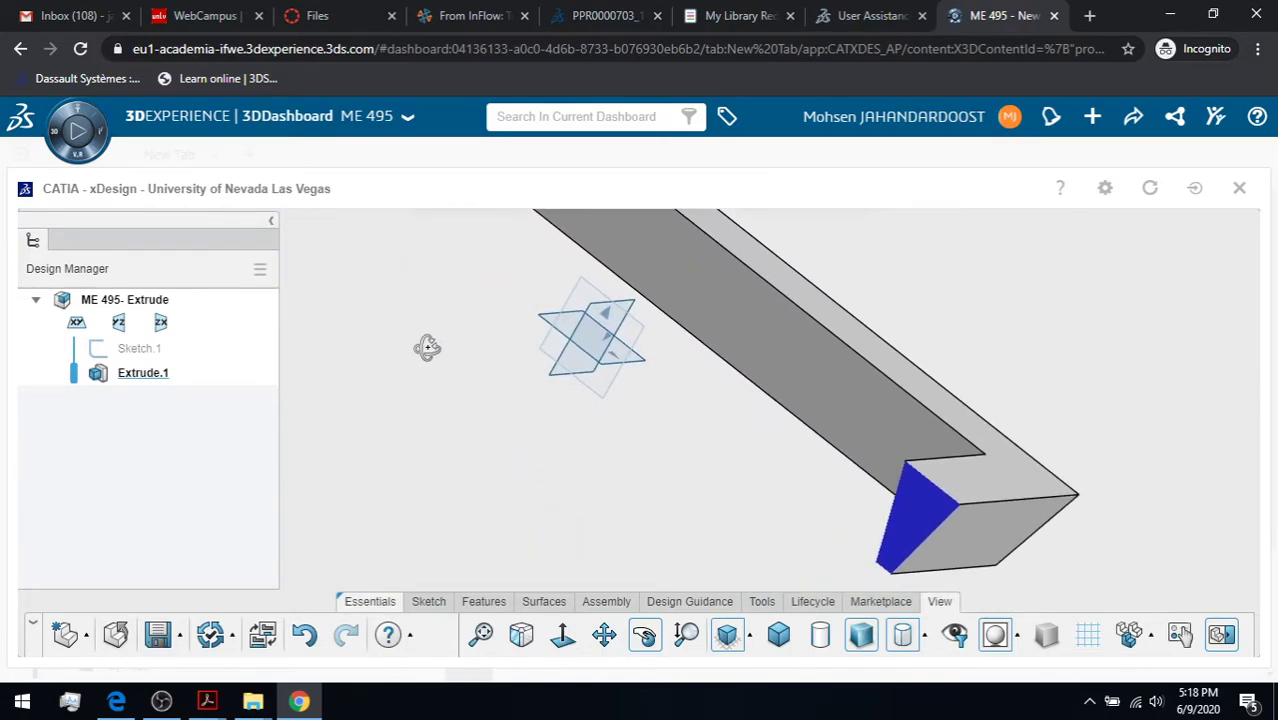
pyautogui.moveTo(428, 345); pyautogui.dragTo(437, 472)
pyautogui.moveTo(1005, 517); pyautogui.dragTo(1101, 348)
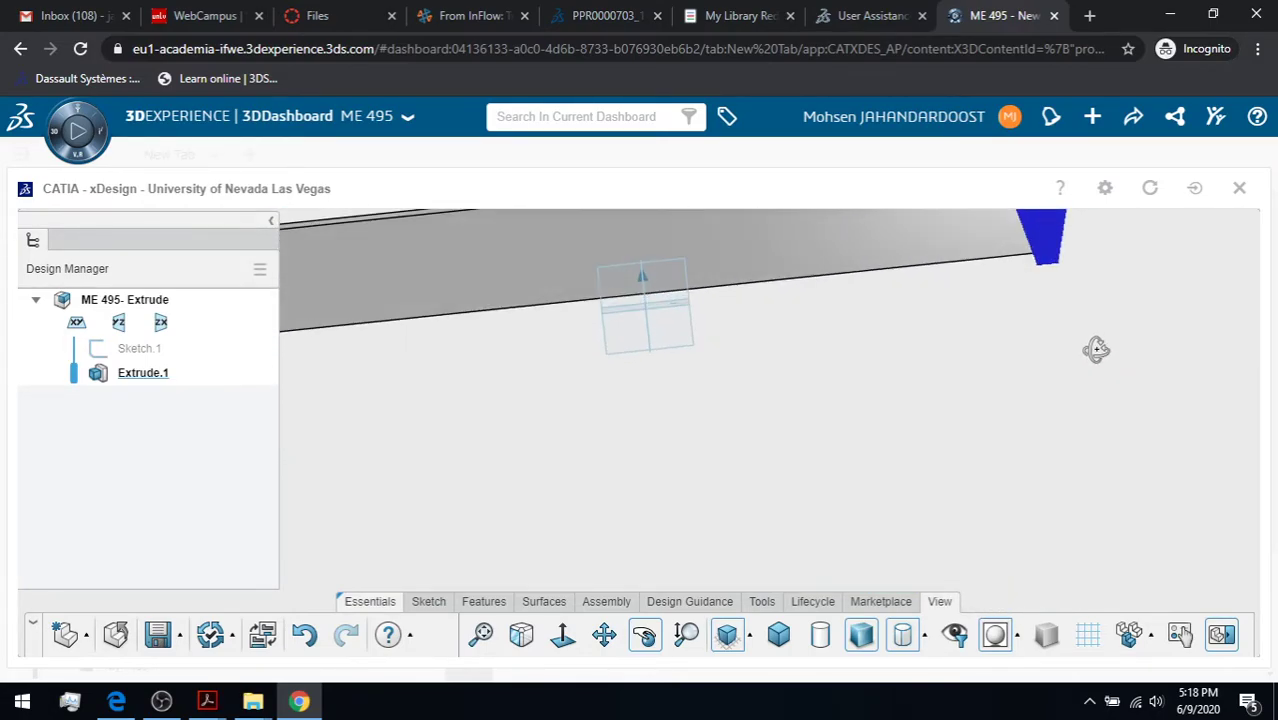
pyautogui.moveTo(654, 384); pyautogui.dragTo(744, 478)
pyautogui.click(685, 634)
pyautogui.moveTo(693, 442); pyautogui.dragTo(693, 522)
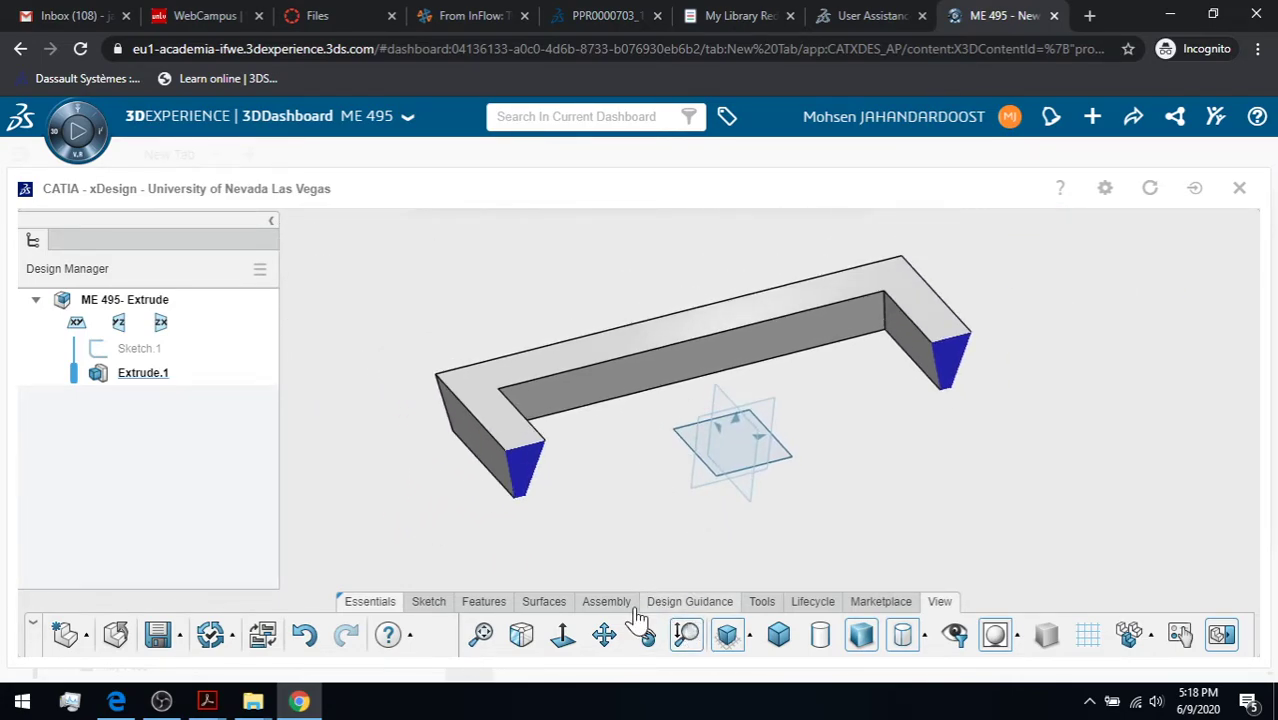
pyautogui.moveTo(613, 488); pyautogui.dragTo(682, 526, button='middle')
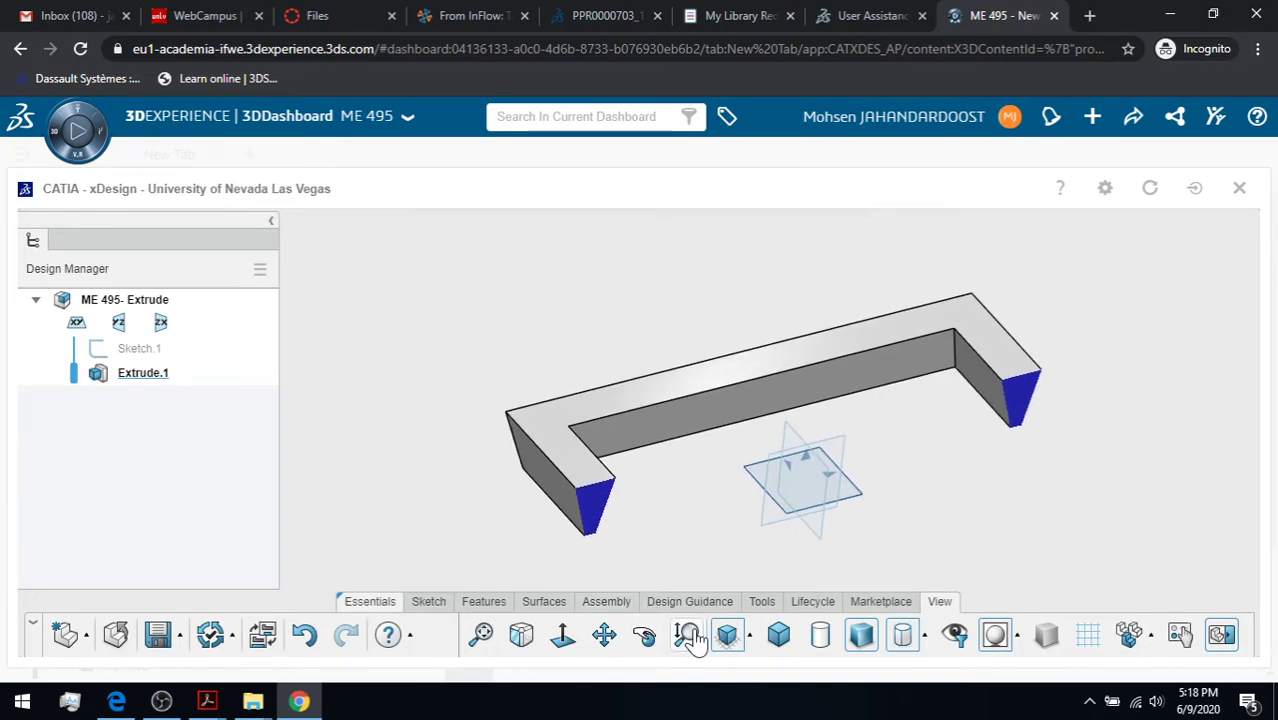
pyautogui.click(137, 373)
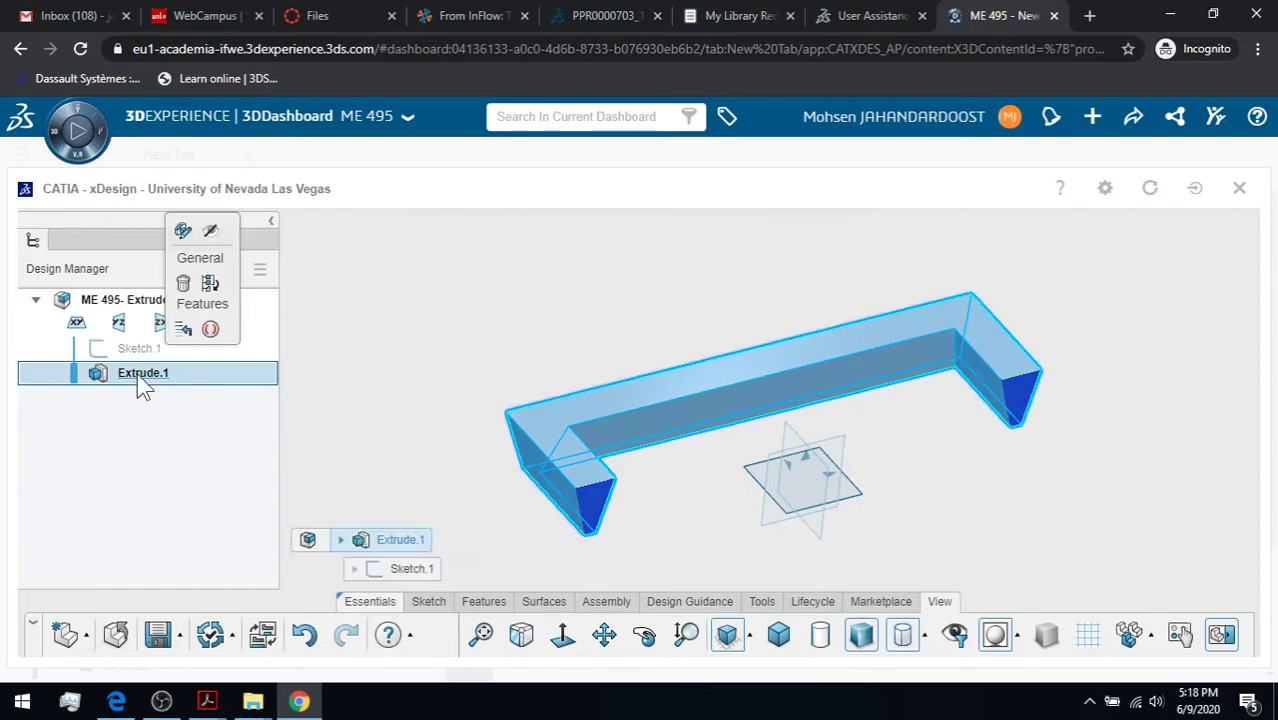
pyautogui.click(182, 230)
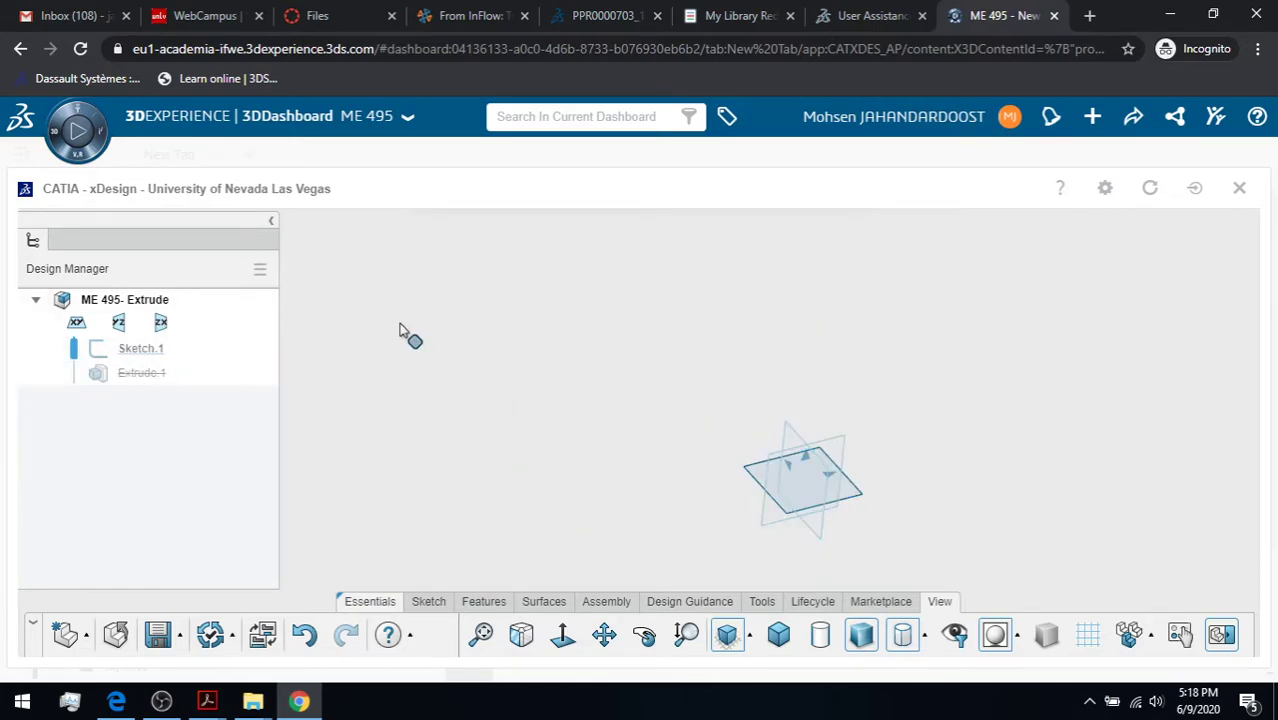
pyautogui.scroll(-1, 392, 335)
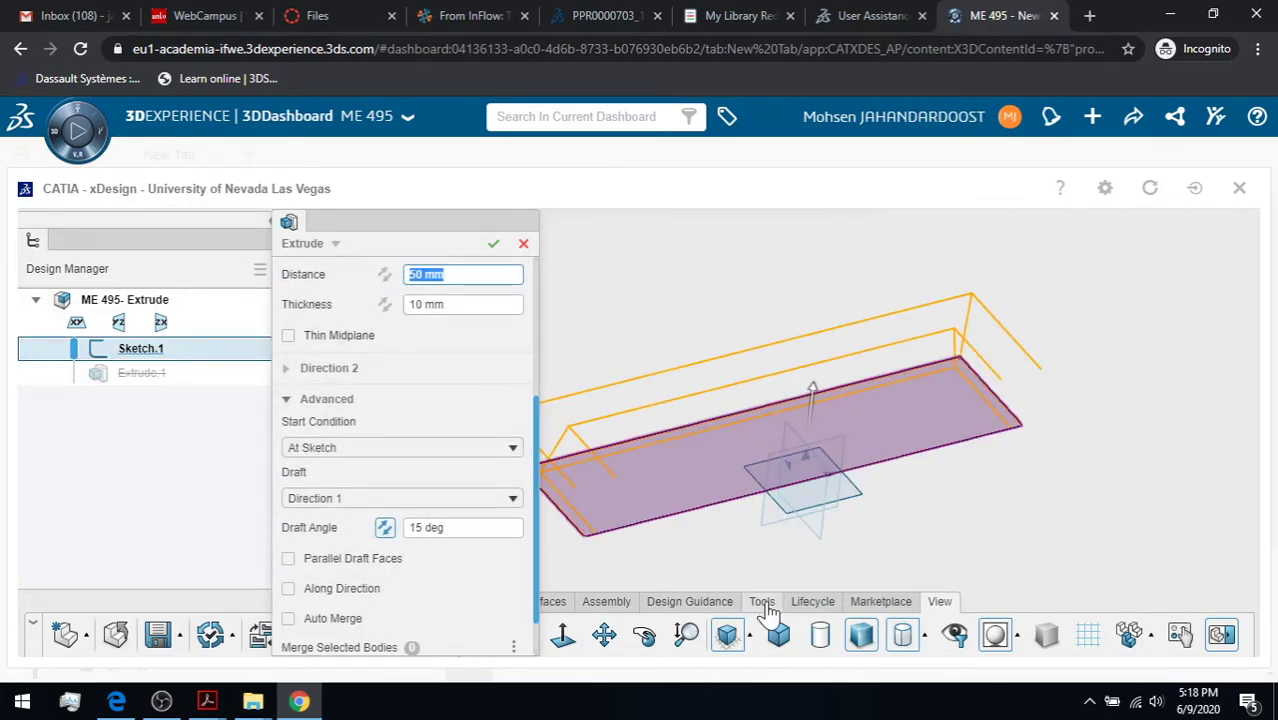
pyautogui.click(523, 243)
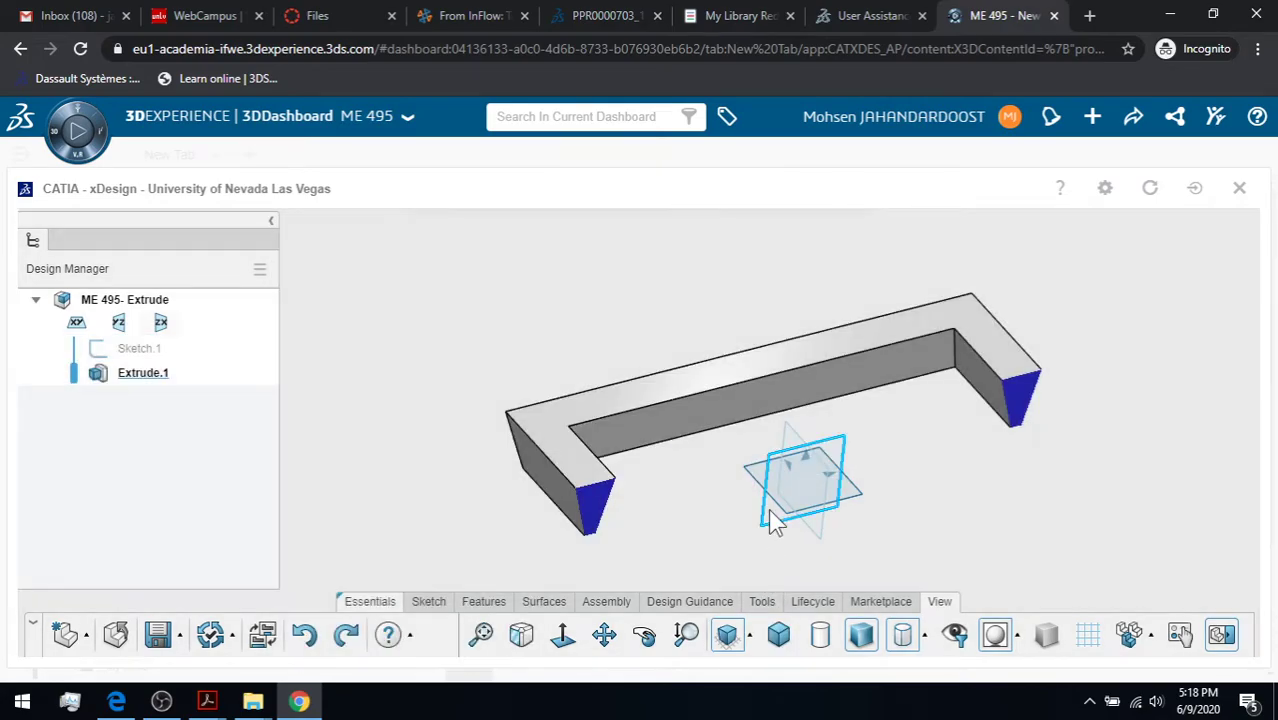
# Turn off the section view to show the complete thin-walled frame
pyautogui.click(762, 602)
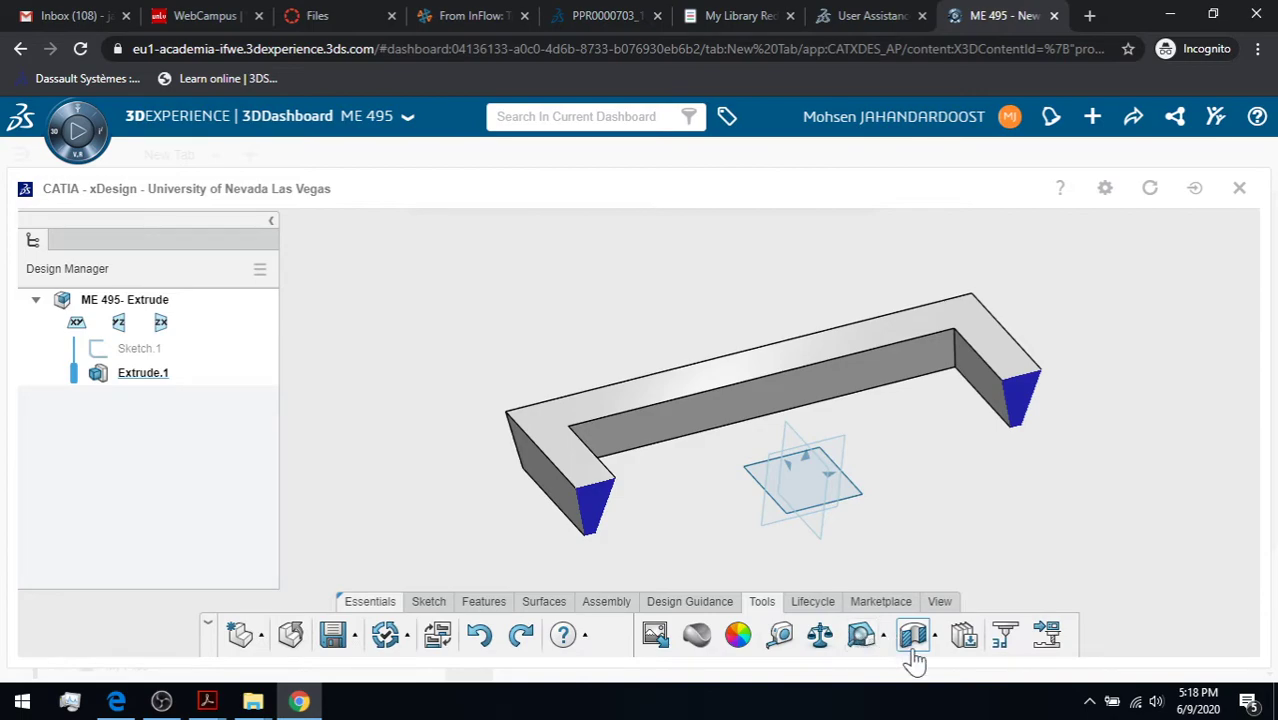
pyautogui.click(914, 643)
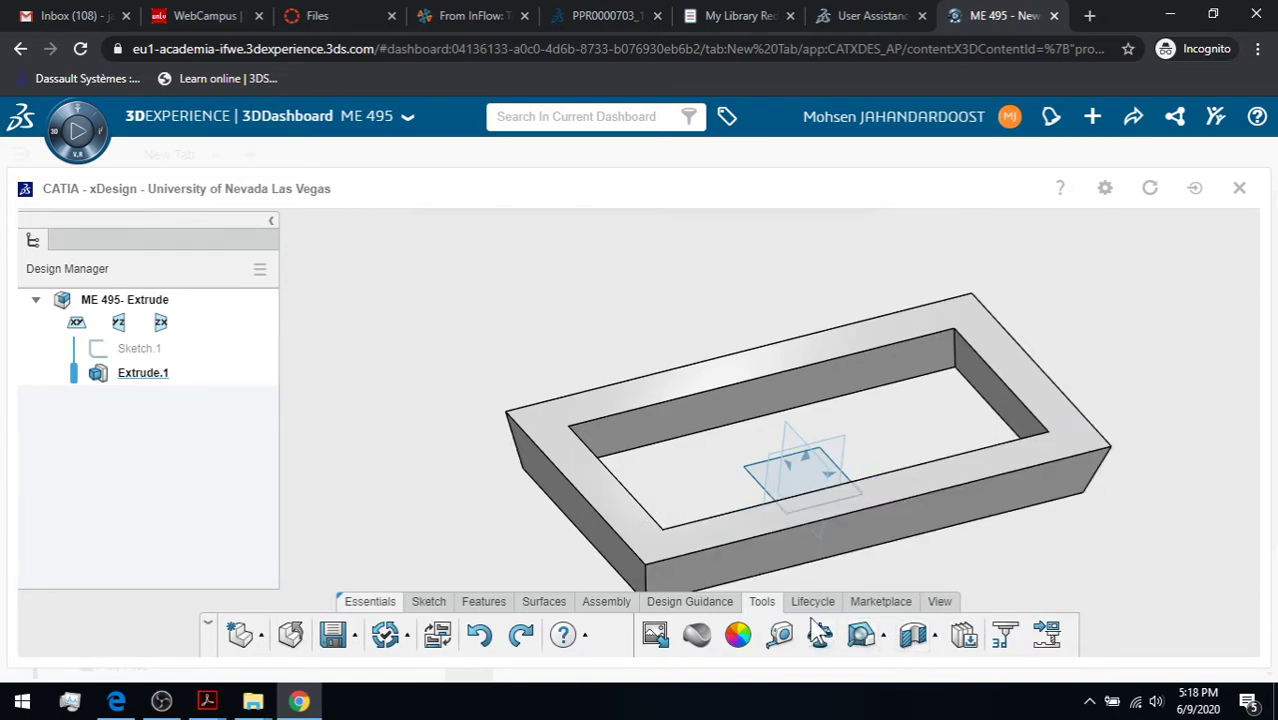
pyautogui.click(440, 604)
pyautogui.click(483, 586)
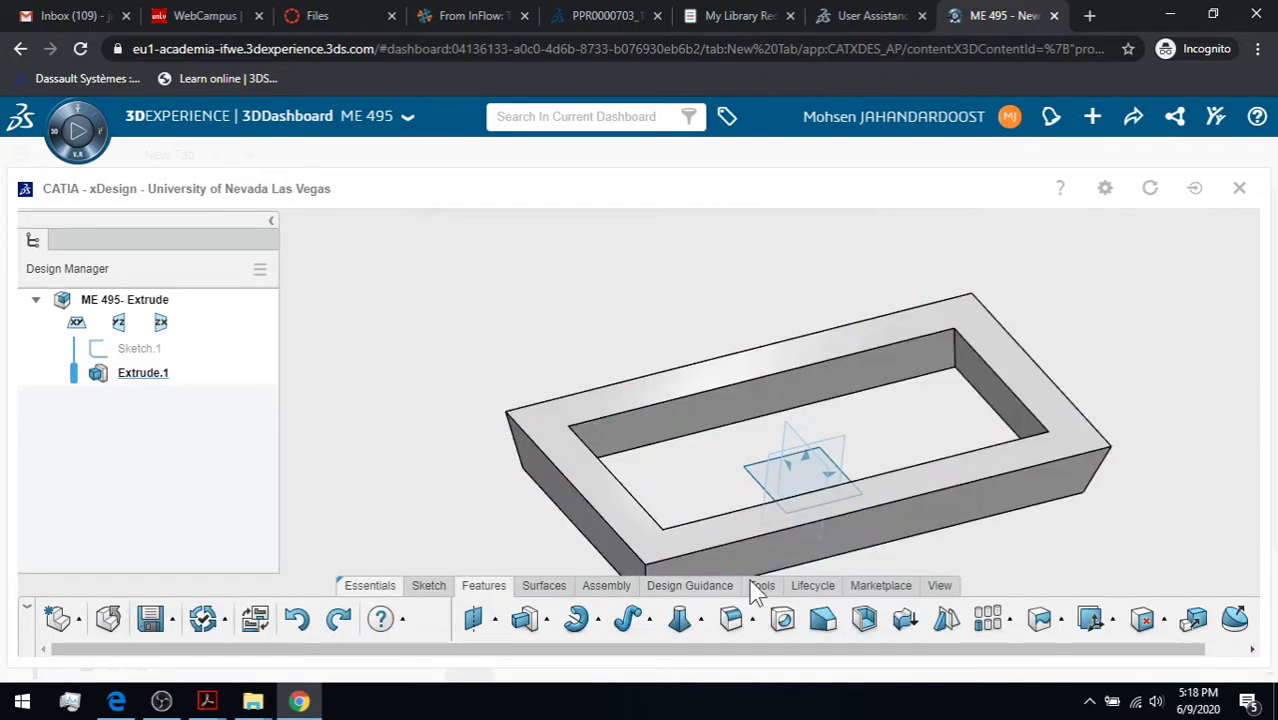
pyautogui.click(939, 586)
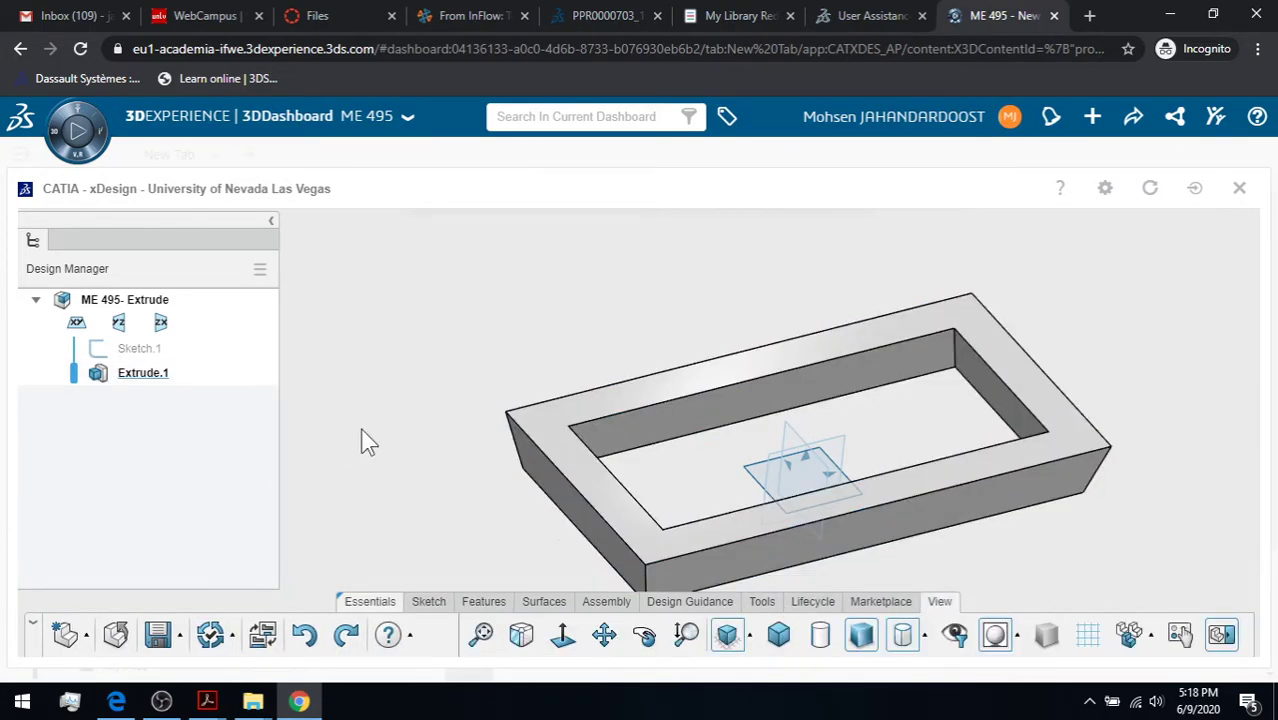
# Reopen the thin extrusion for editing and turn on Auto Merge in its advanced options
pyautogui.click(150, 380)
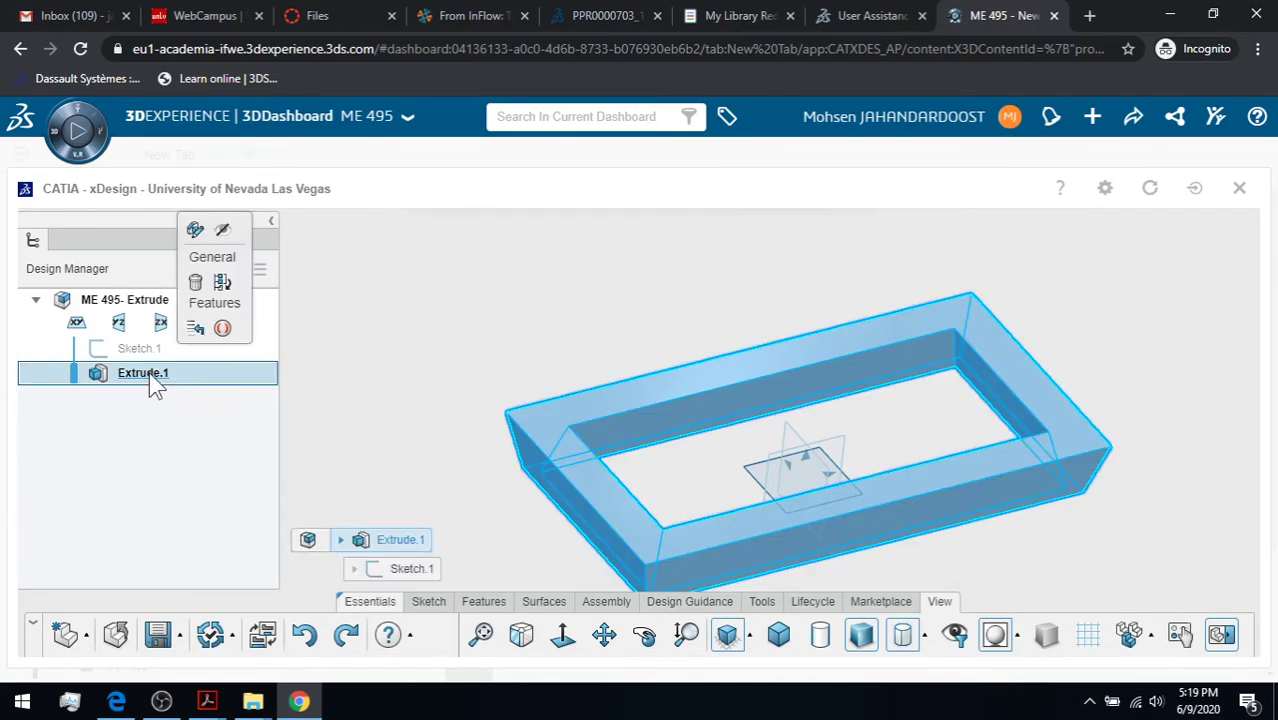
pyautogui.click(195, 231)
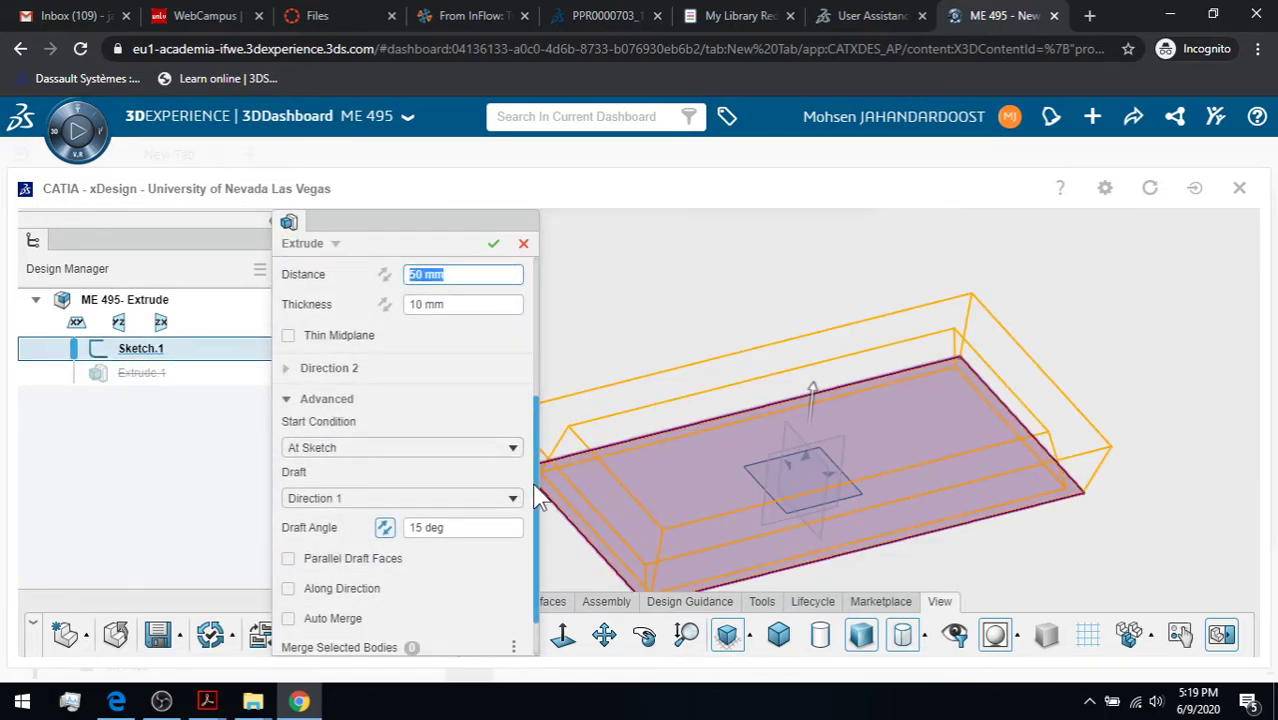
pyautogui.scroll(-1, 530, 545)
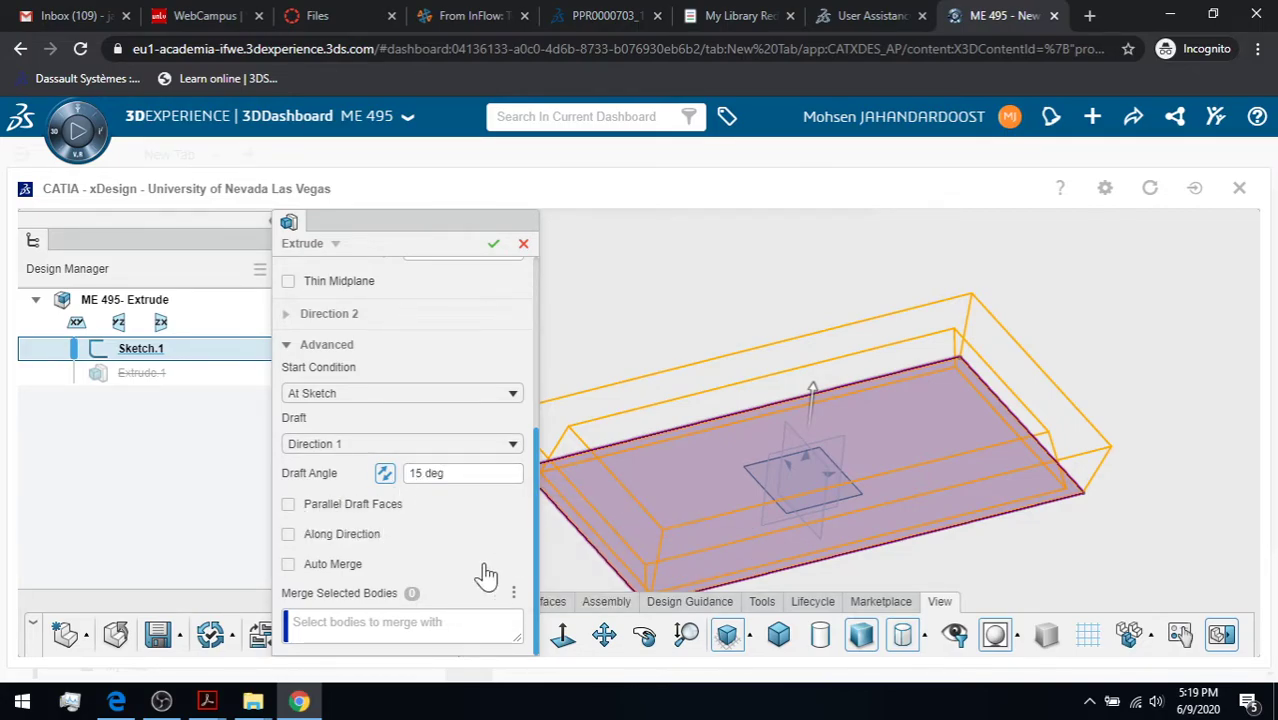
pyautogui.click(289, 566)
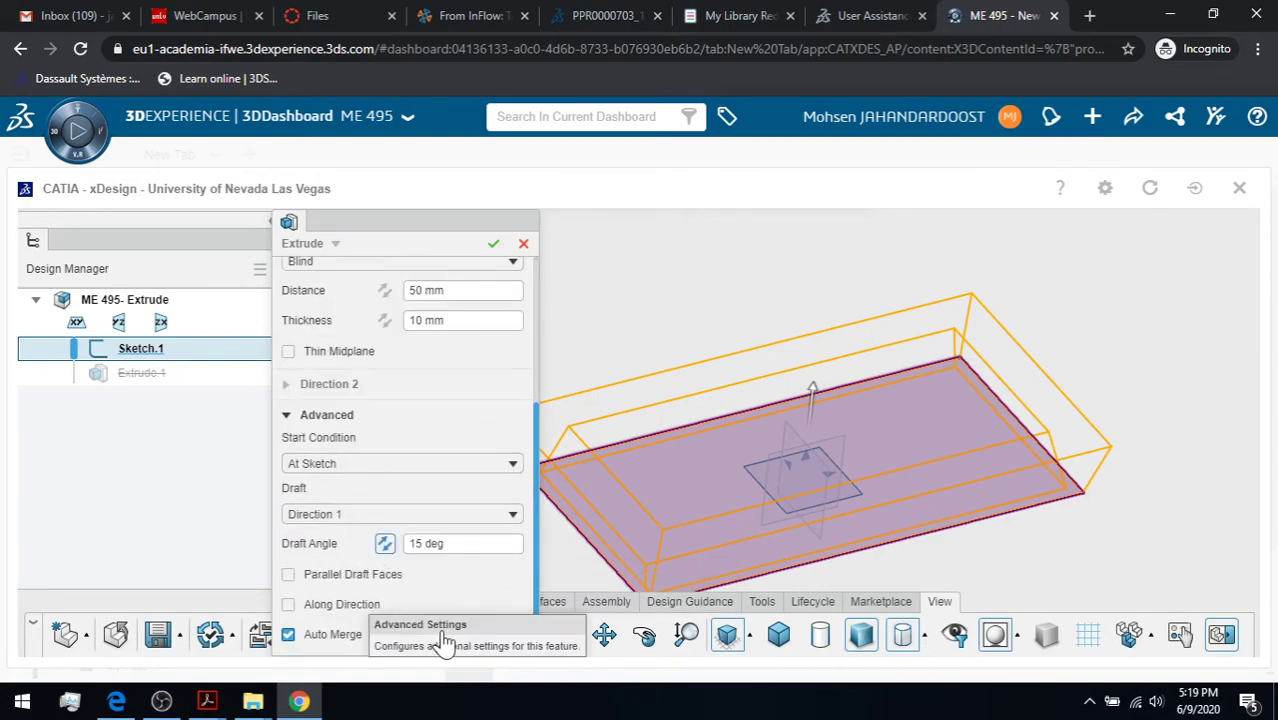
pyautogui.moveTo(533, 579); pyautogui.dragTo(533, 405)
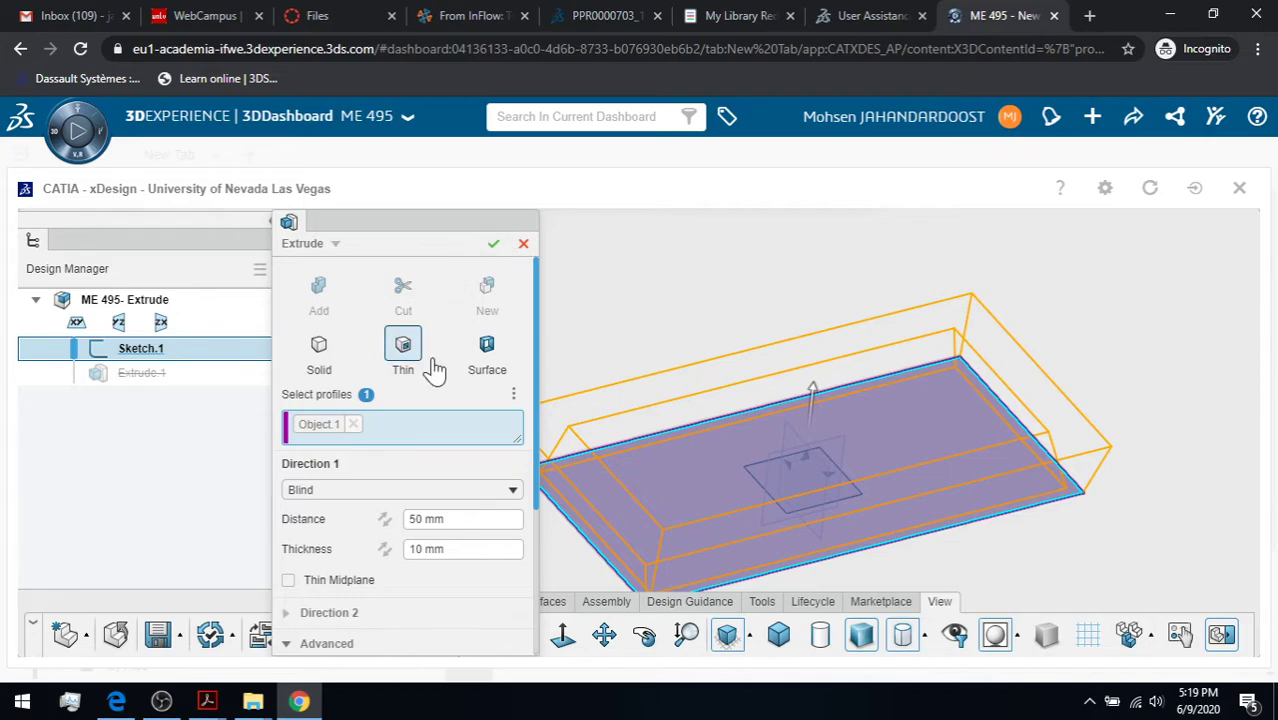
# Close the current Extrude edit, reopen the same extrusion, make it Solid and set its draft to None
pyautogui.click(493, 244)
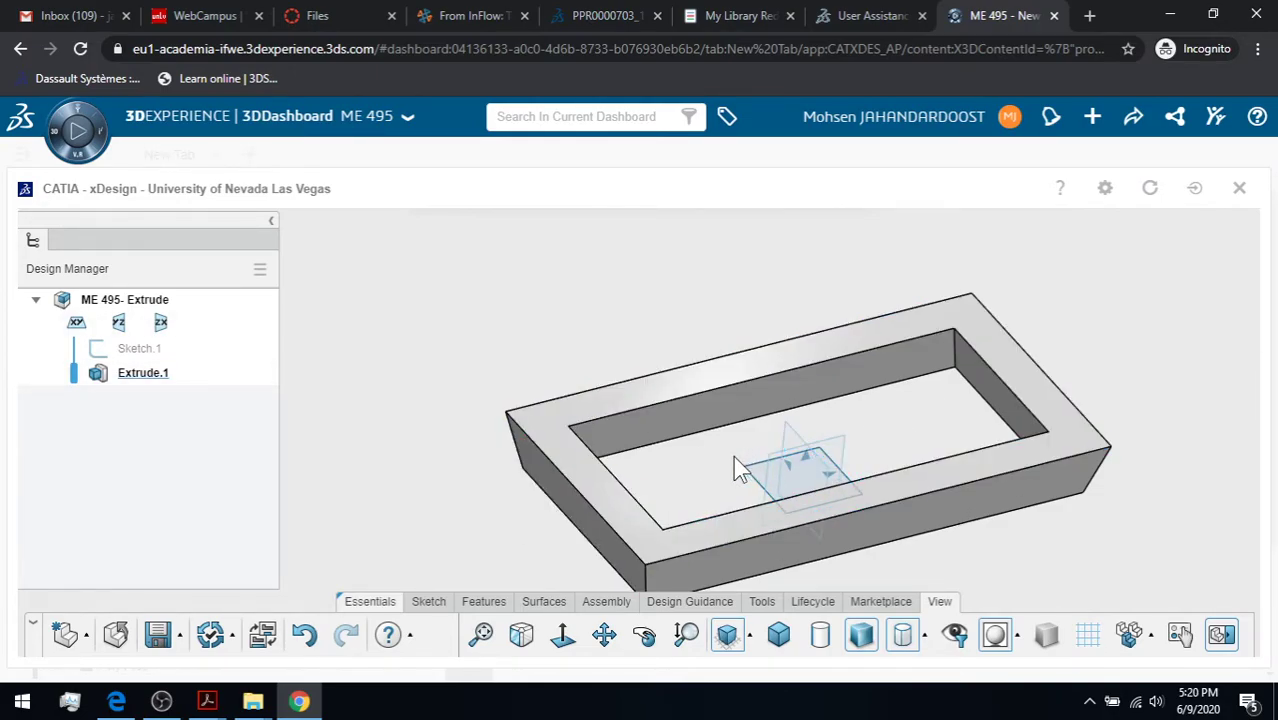
pyautogui.click(158, 380)
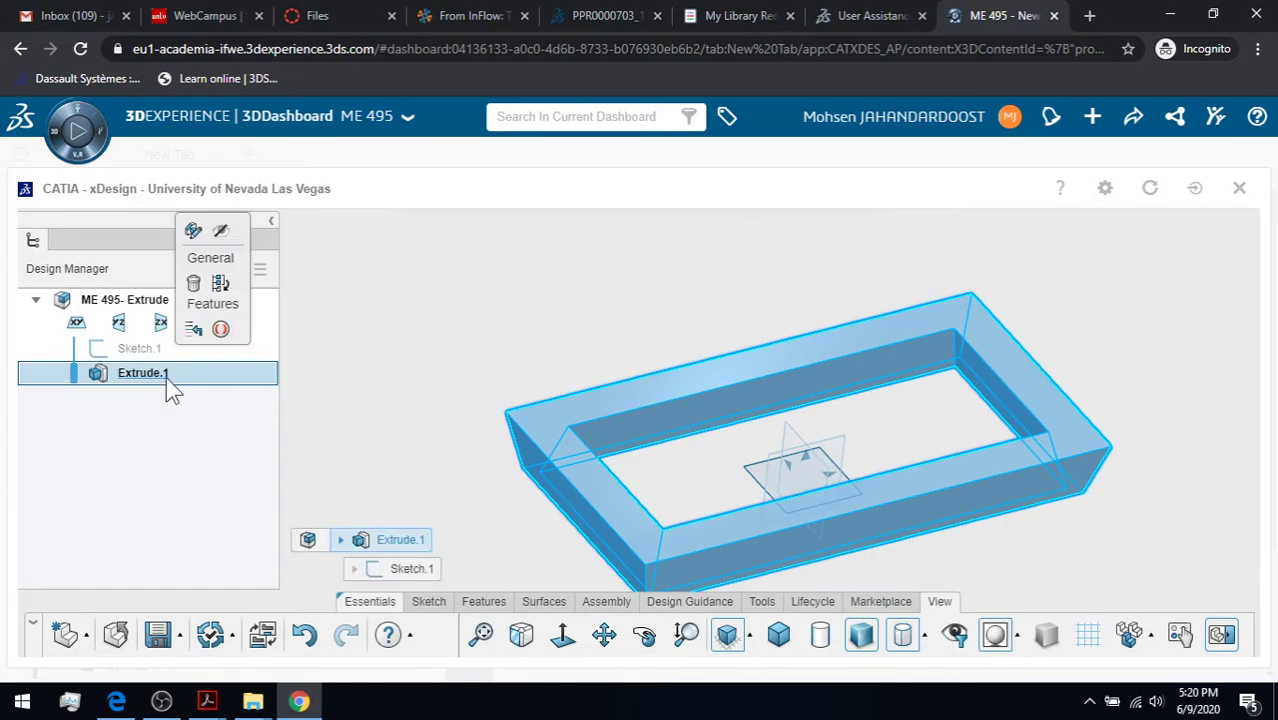
pyautogui.click(193, 232)
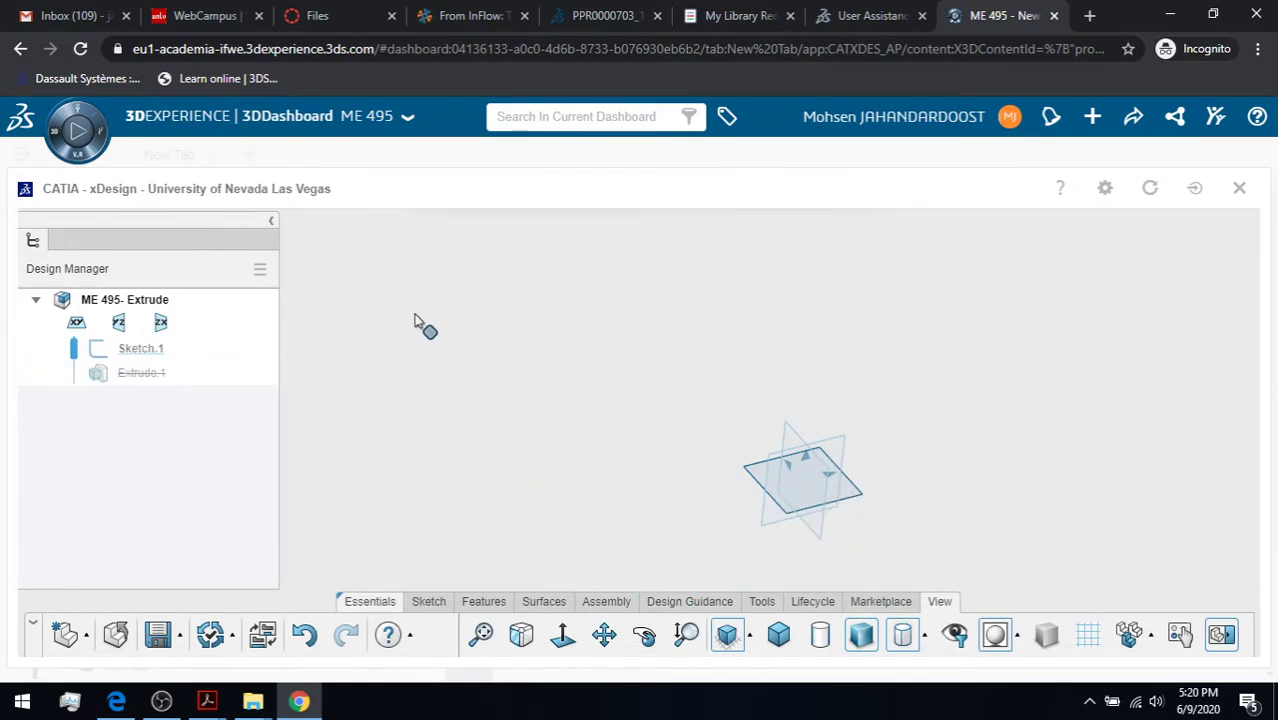
pyautogui.scroll(5, 425, 313)
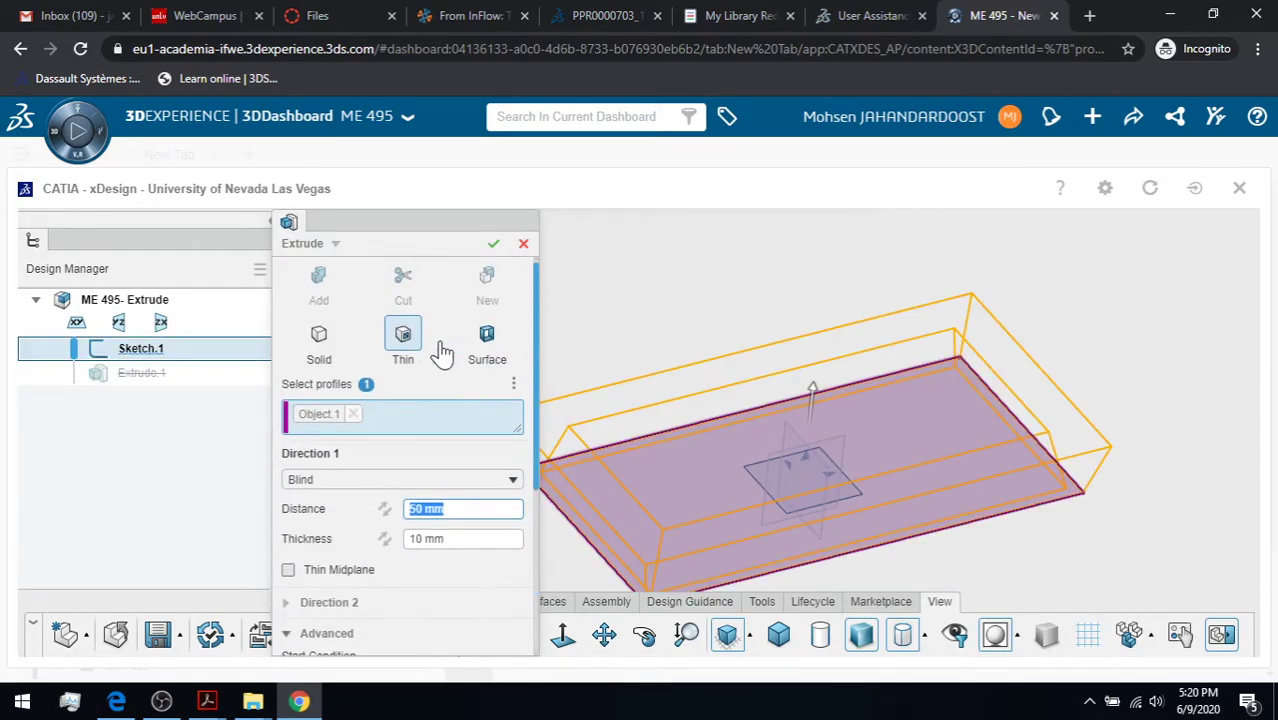
pyautogui.click(335, 350)
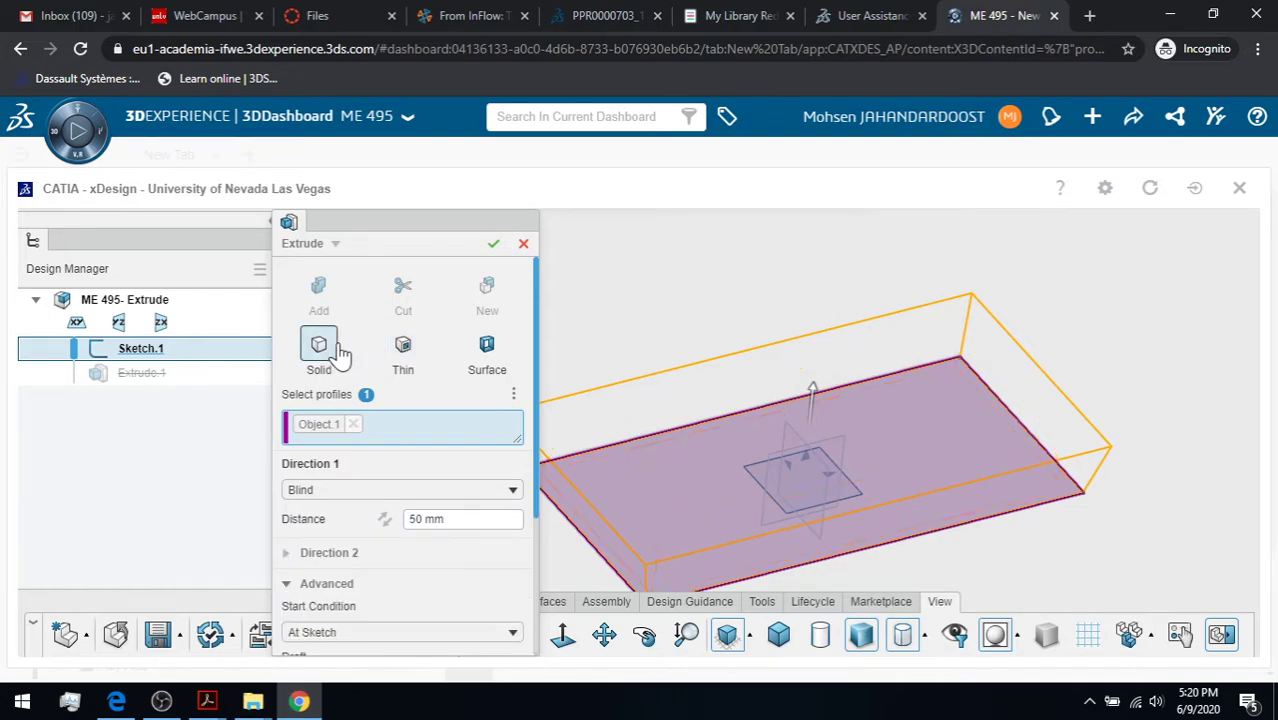
pyautogui.scroll(-3, 422, 474)
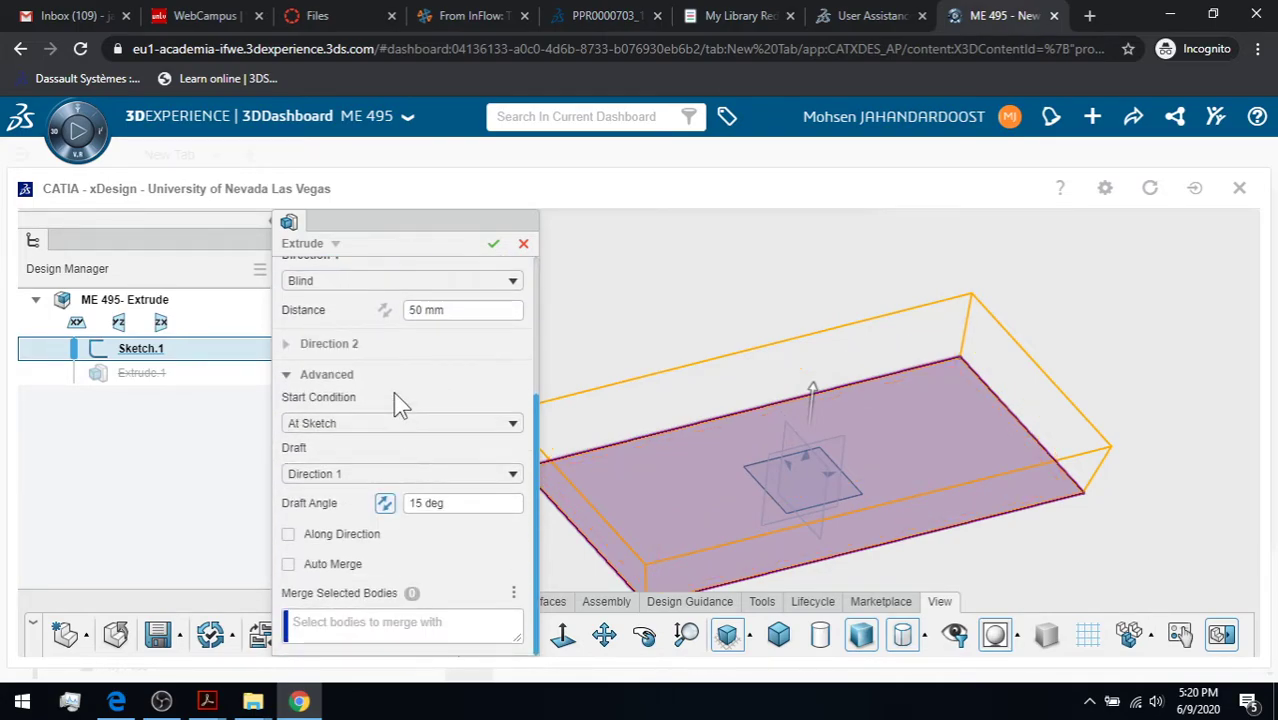
pyautogui.click(397, 478)
pyautogui.click(397, 500)
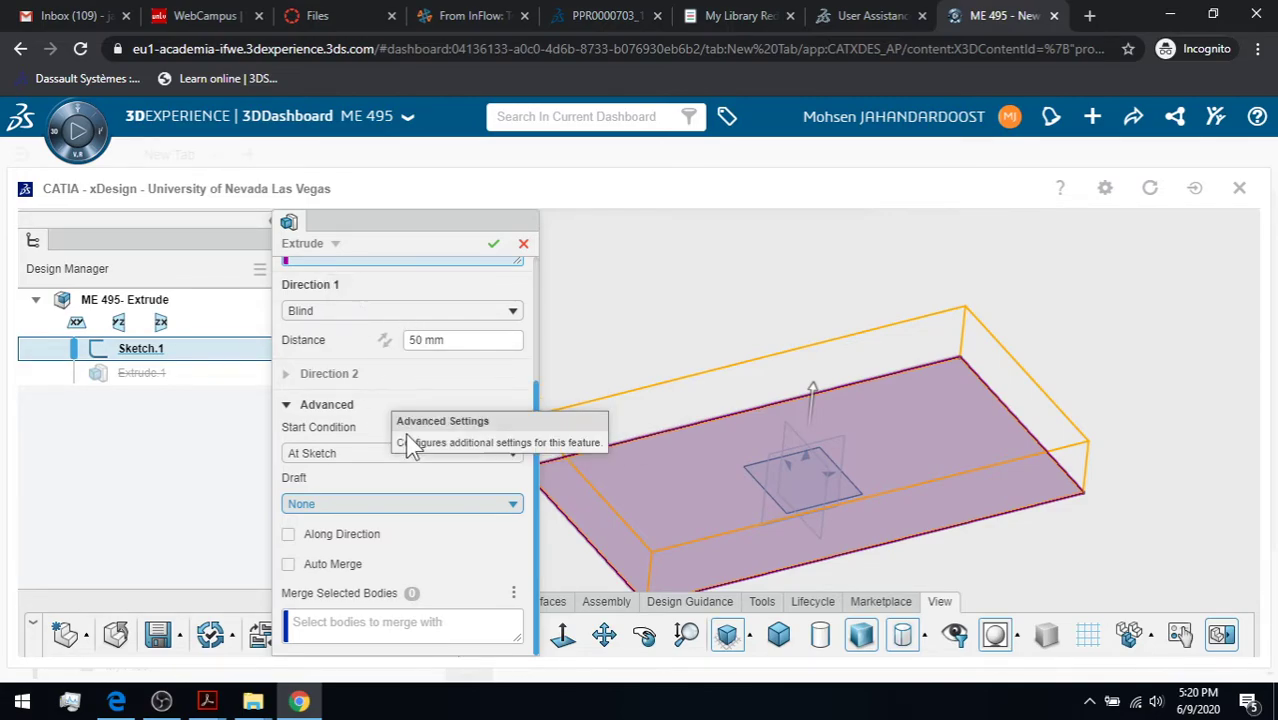
pyautogui.scroll(3, 410, 440)
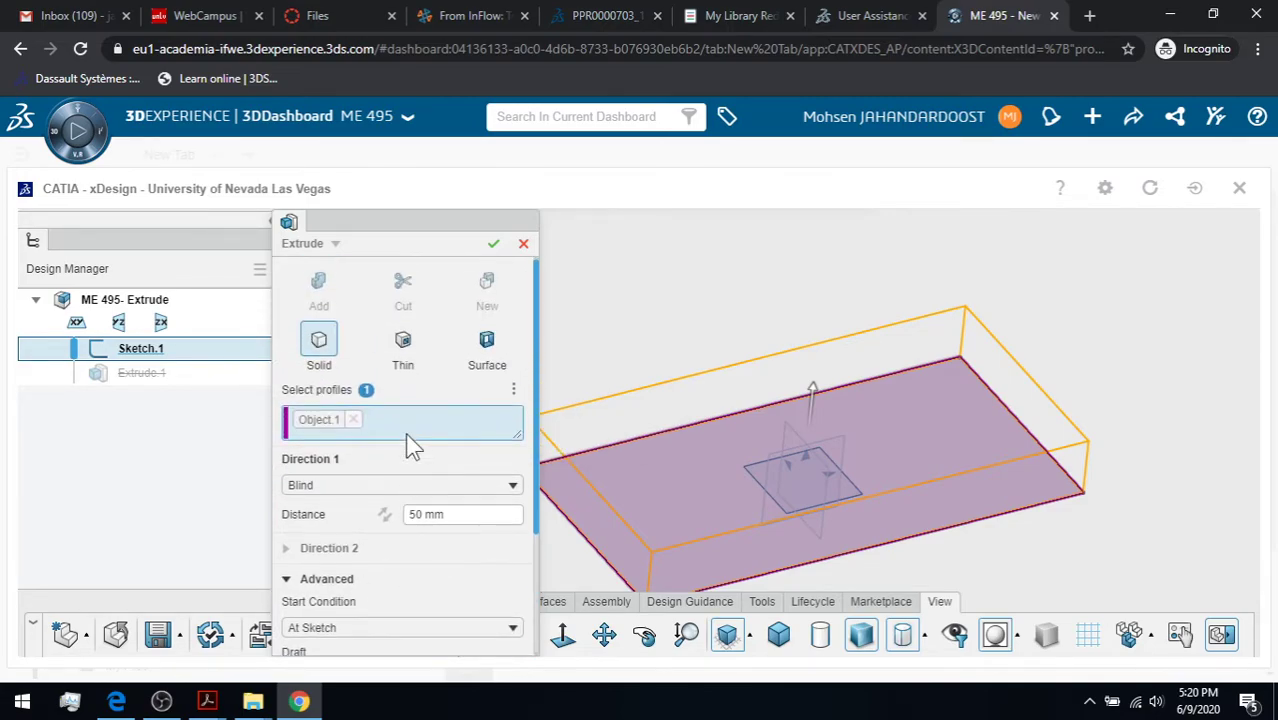
pyautogui.click(497, 246)
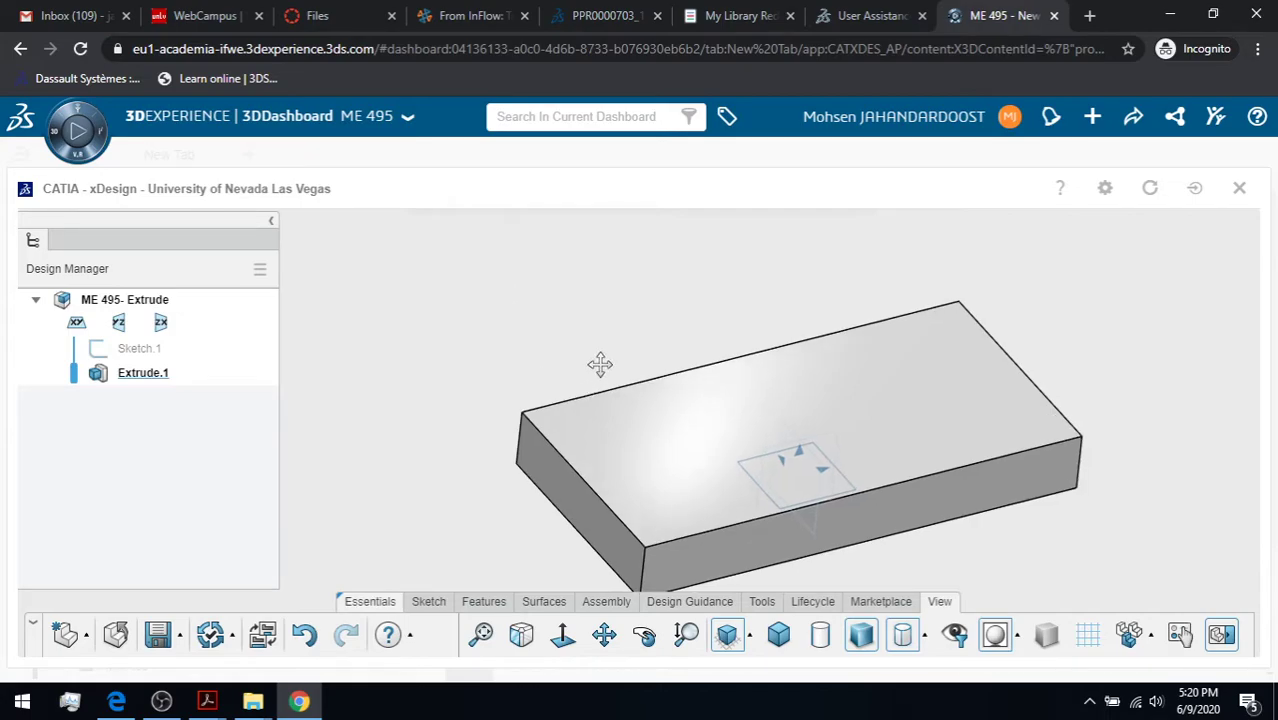
# Start a sketch on the block's large upper face and draw a circle about 123 mm in diameter, off-centre from the origin
pyautogui.moveTo(605, 368); pyautogui.dragTo(555, 320, button='middle')
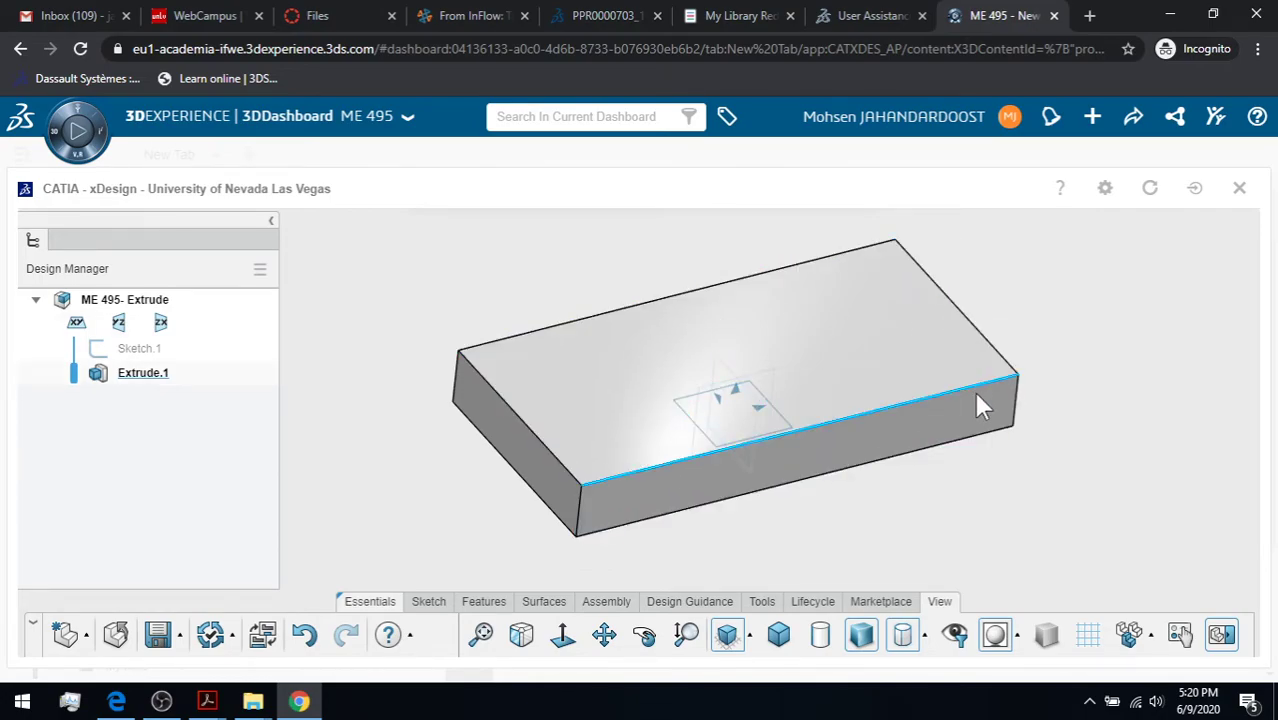
pyautogui.moveTo(1058, 374); pyautogui.dragTo(1060, 392, button='middle')
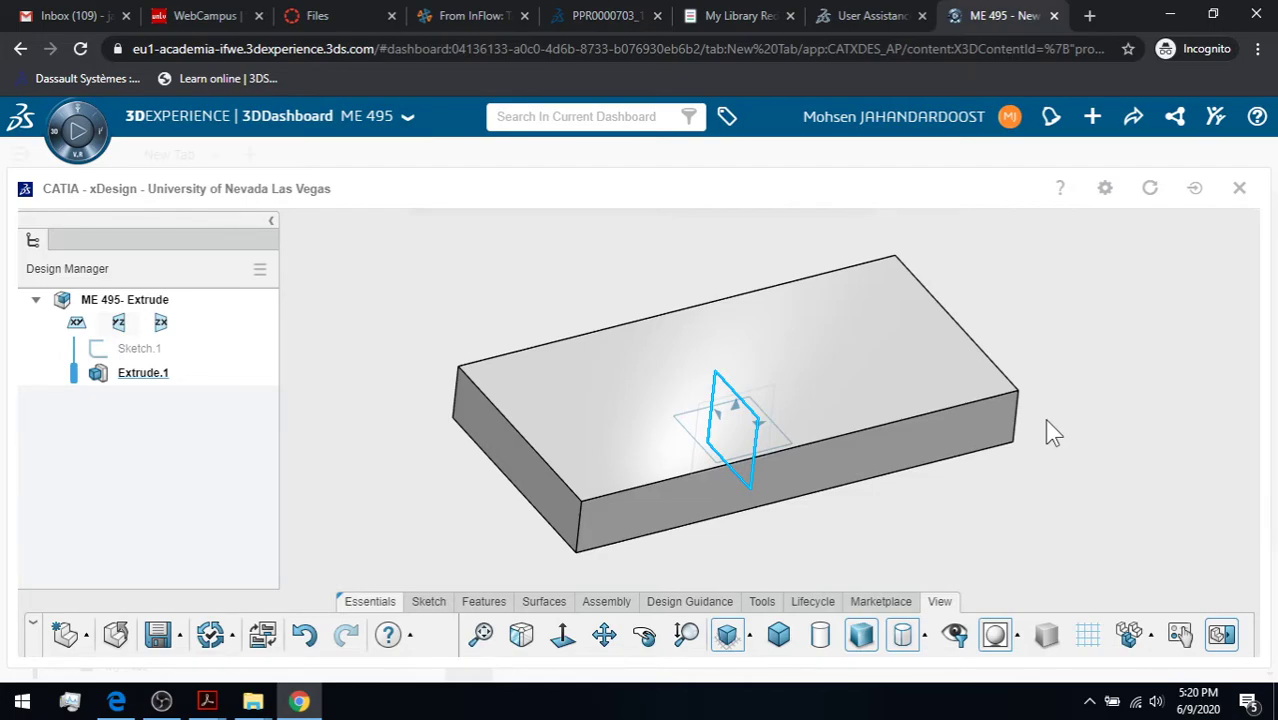
pyautogui.click(877, 335)
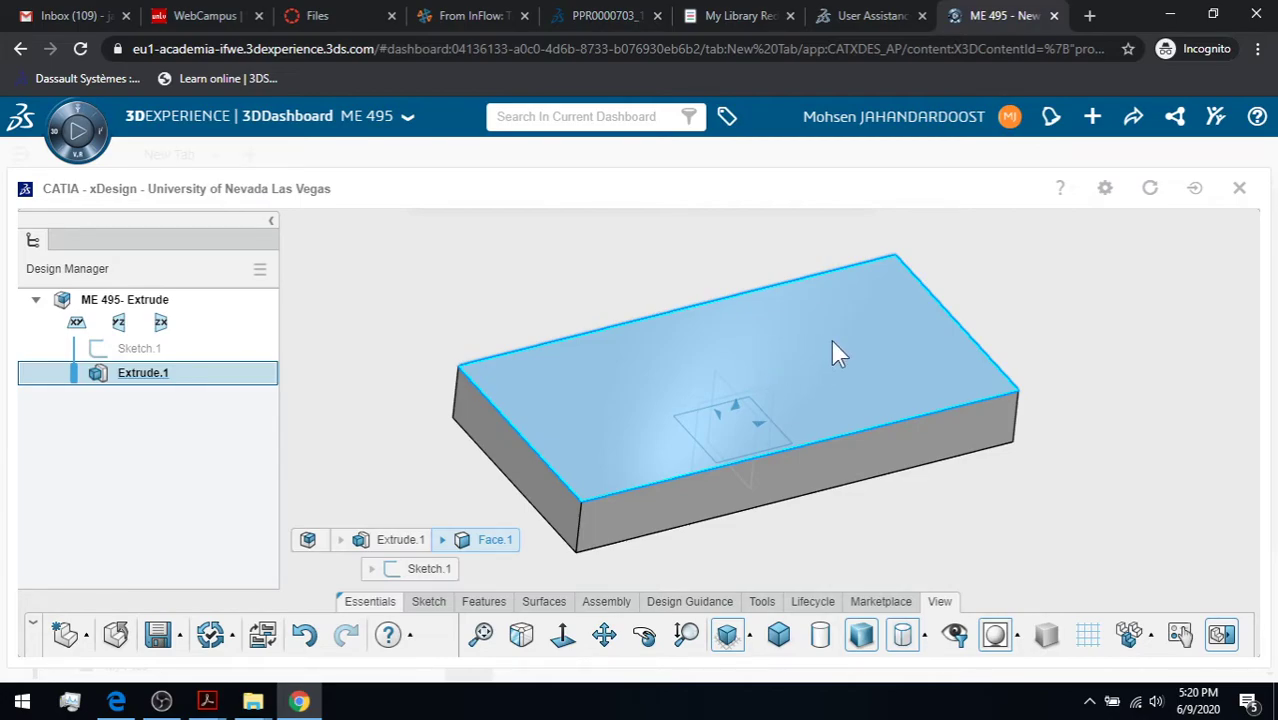
pyautogui.click(437, 601)
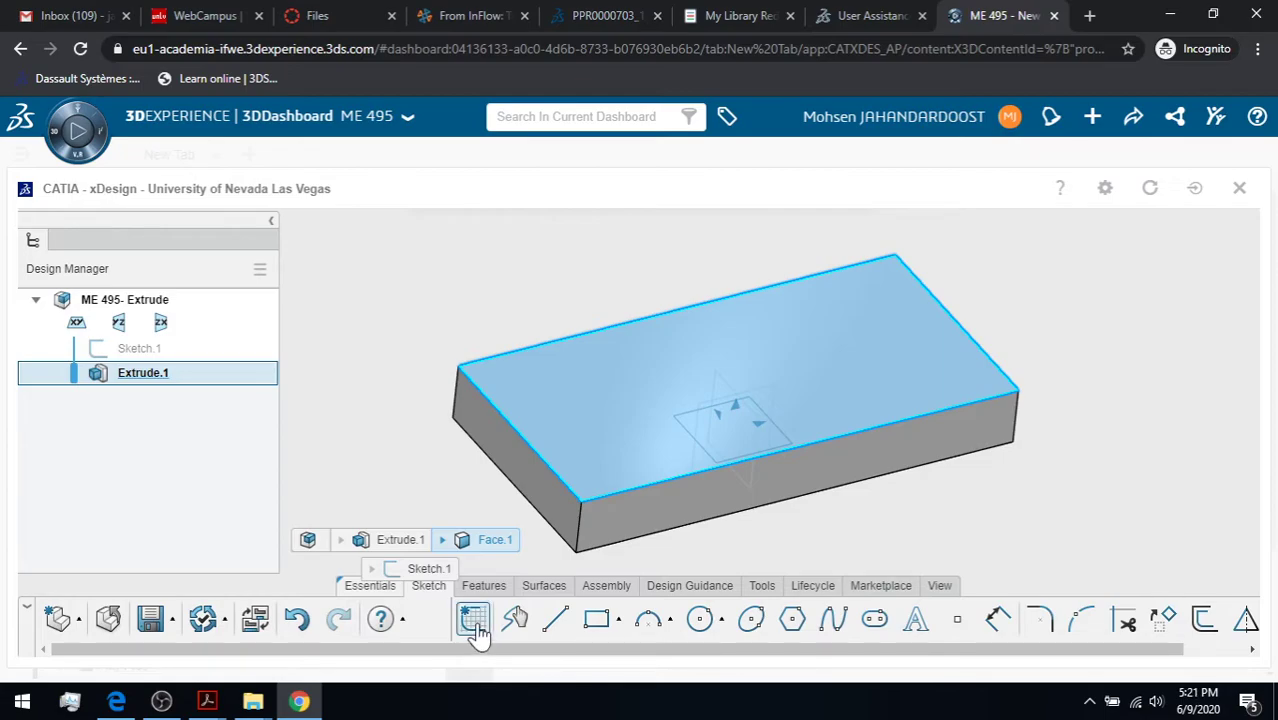
pyautogui.click(474, 620)
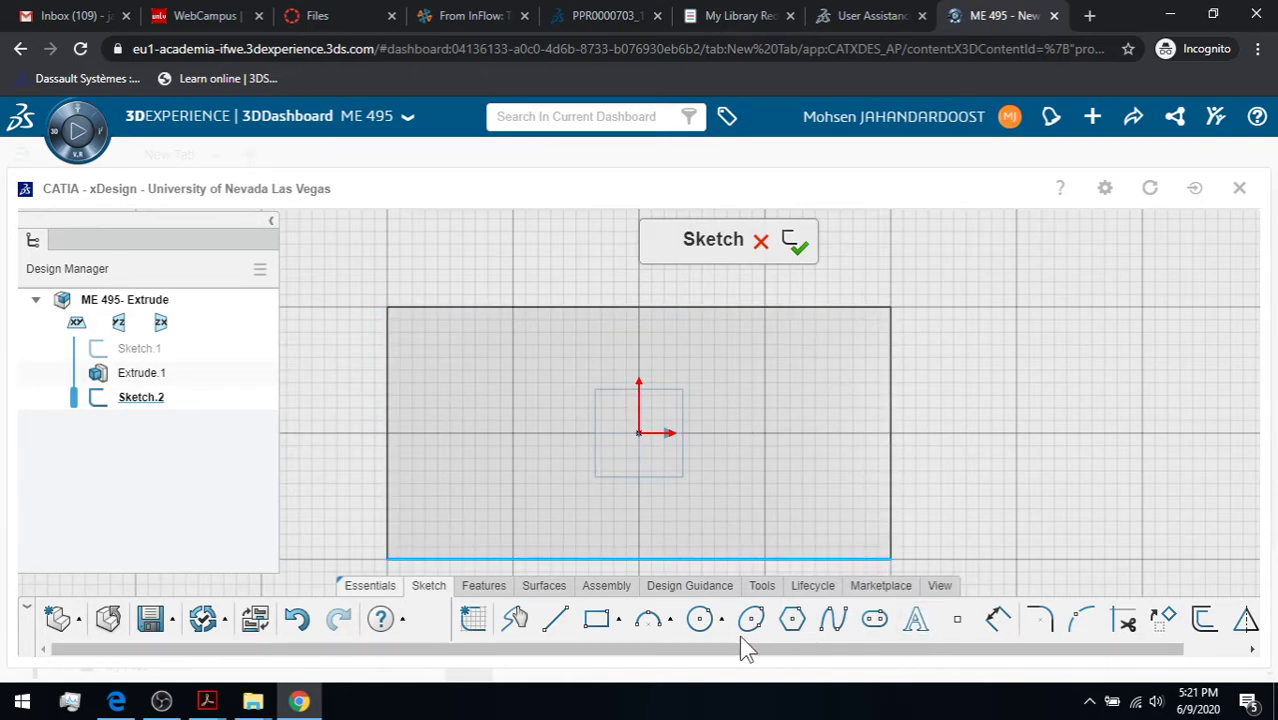
pyautogui.click(699, 618)
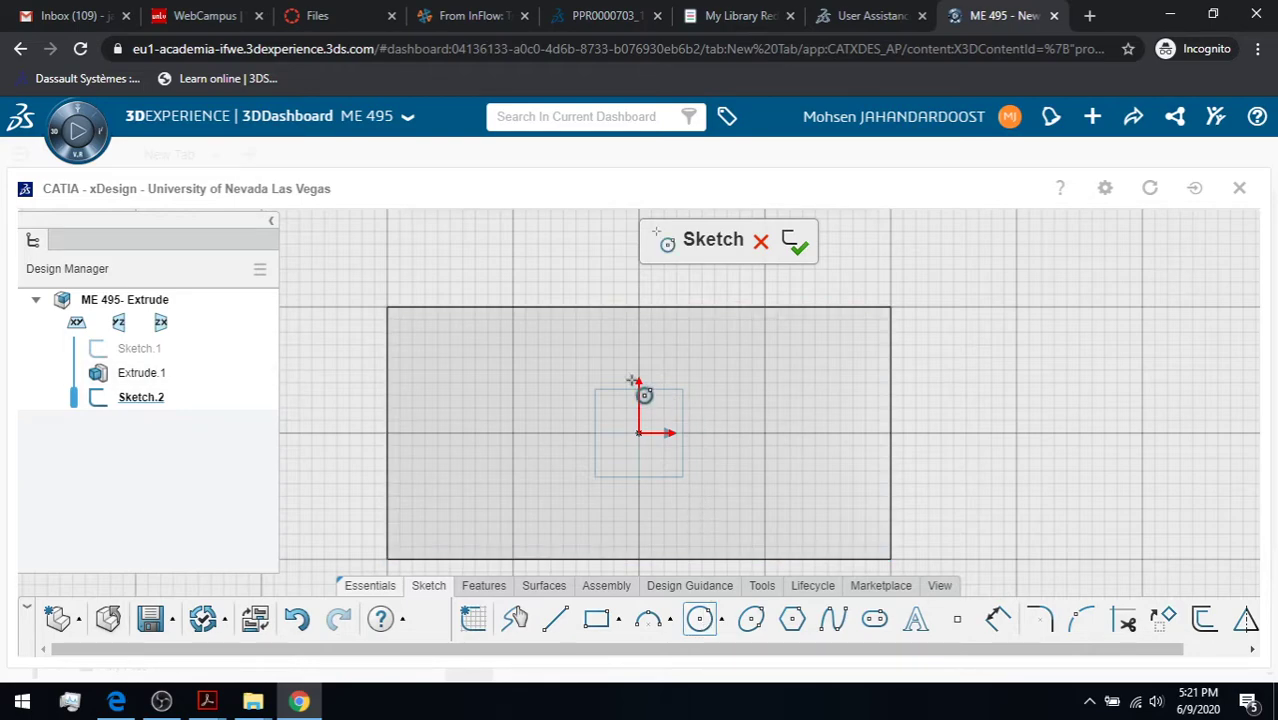
pyautogui.click(552, 372)
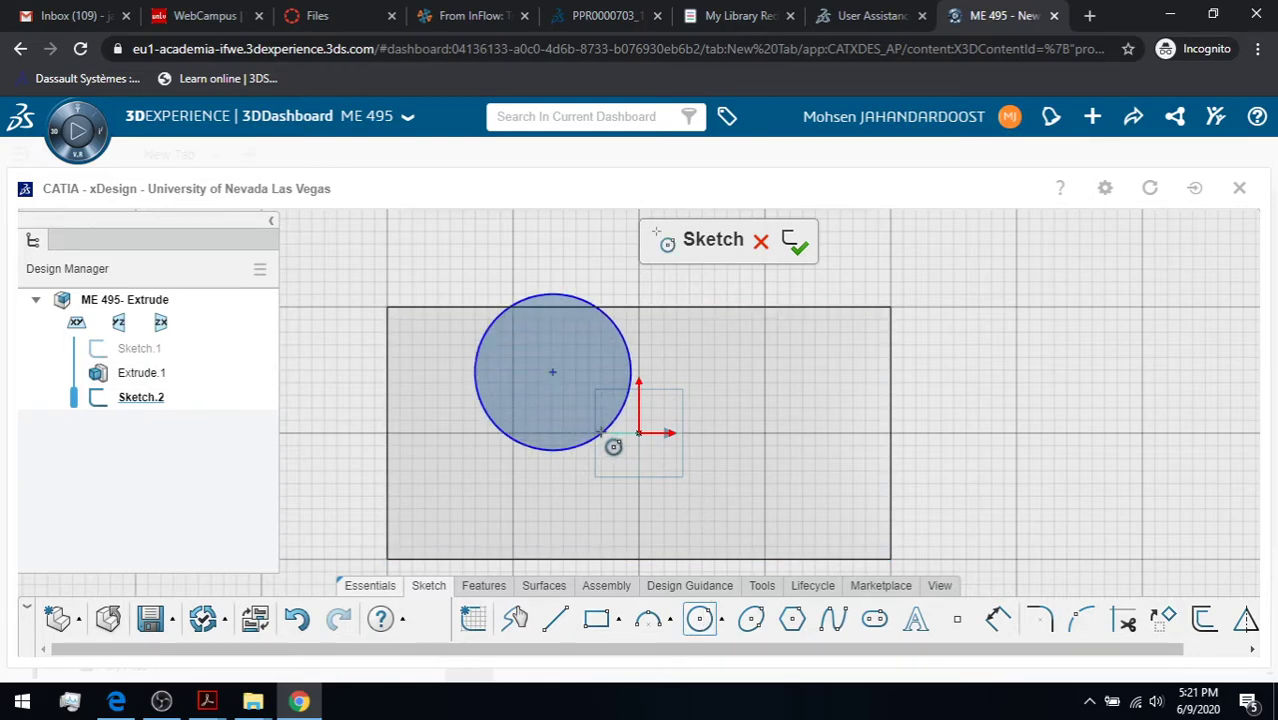
pyautogui.click(600, 432)
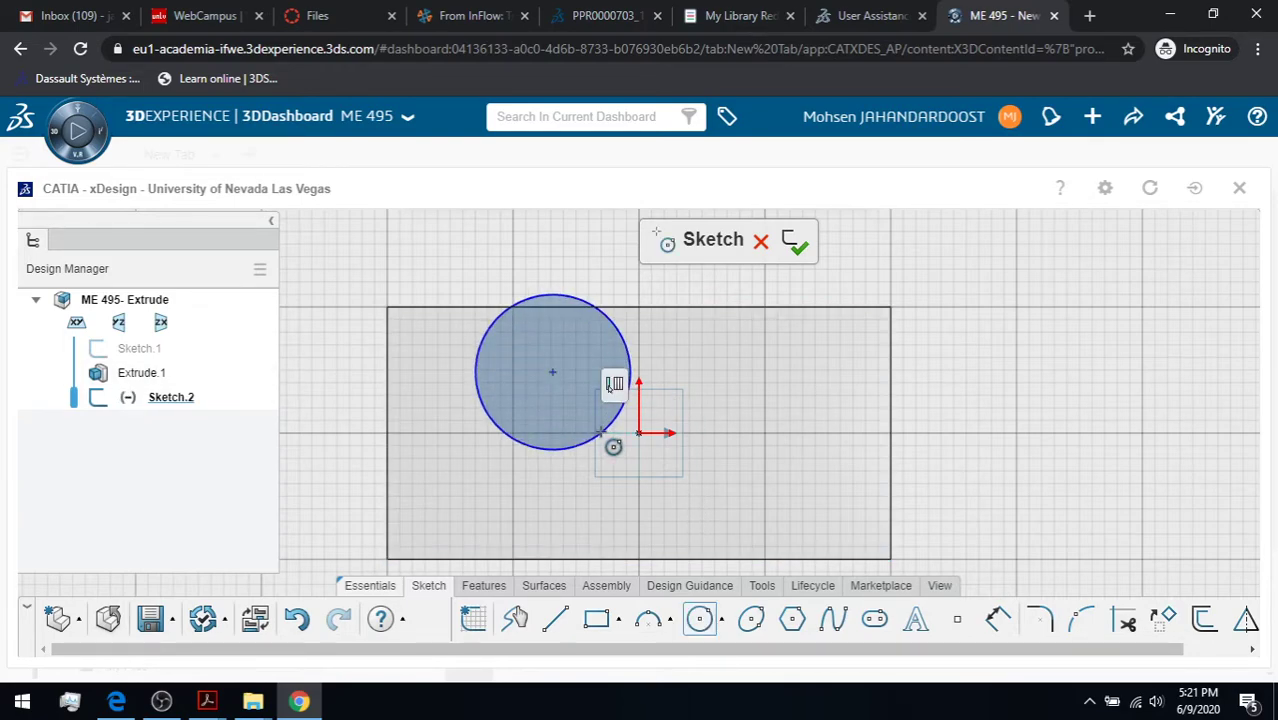
# Dimension the circle's diameter at 150 mm
pyautogui.click(998, 617)
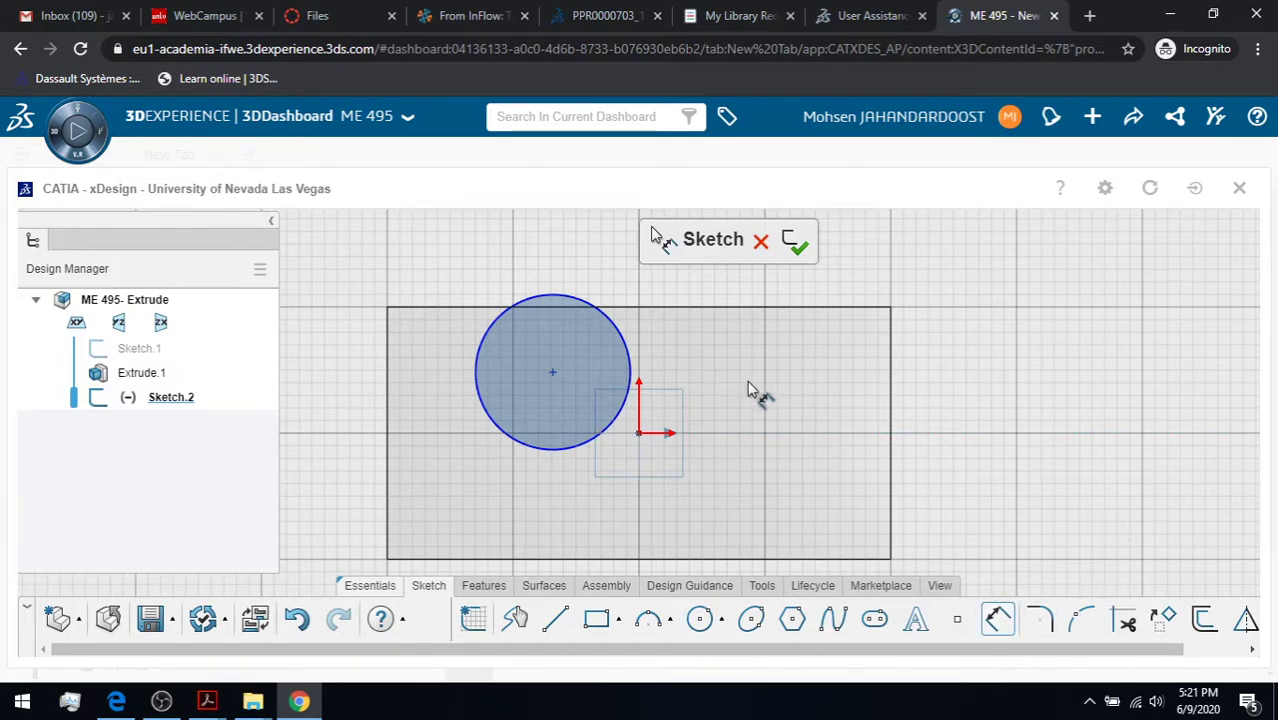
pyautogui.click(640, 346)
pyautogui.click(690, 334)
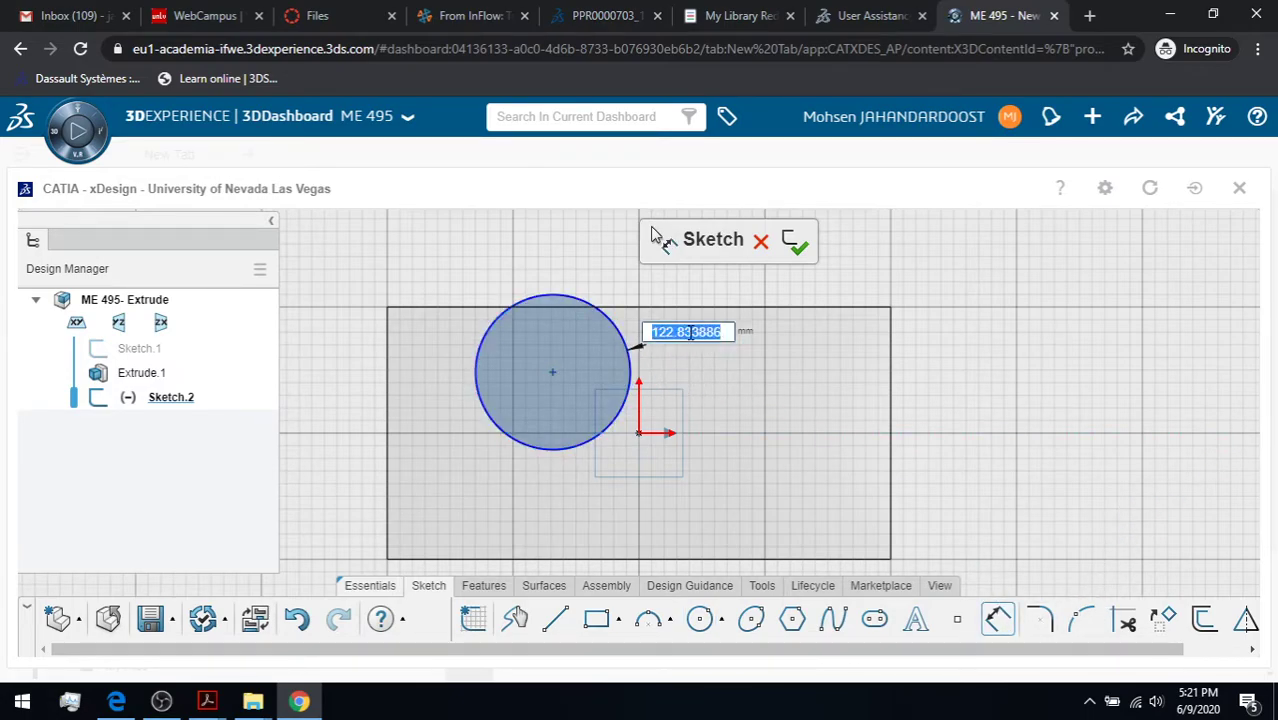
pyautogui.write('150')
pyautogui.press('Return')
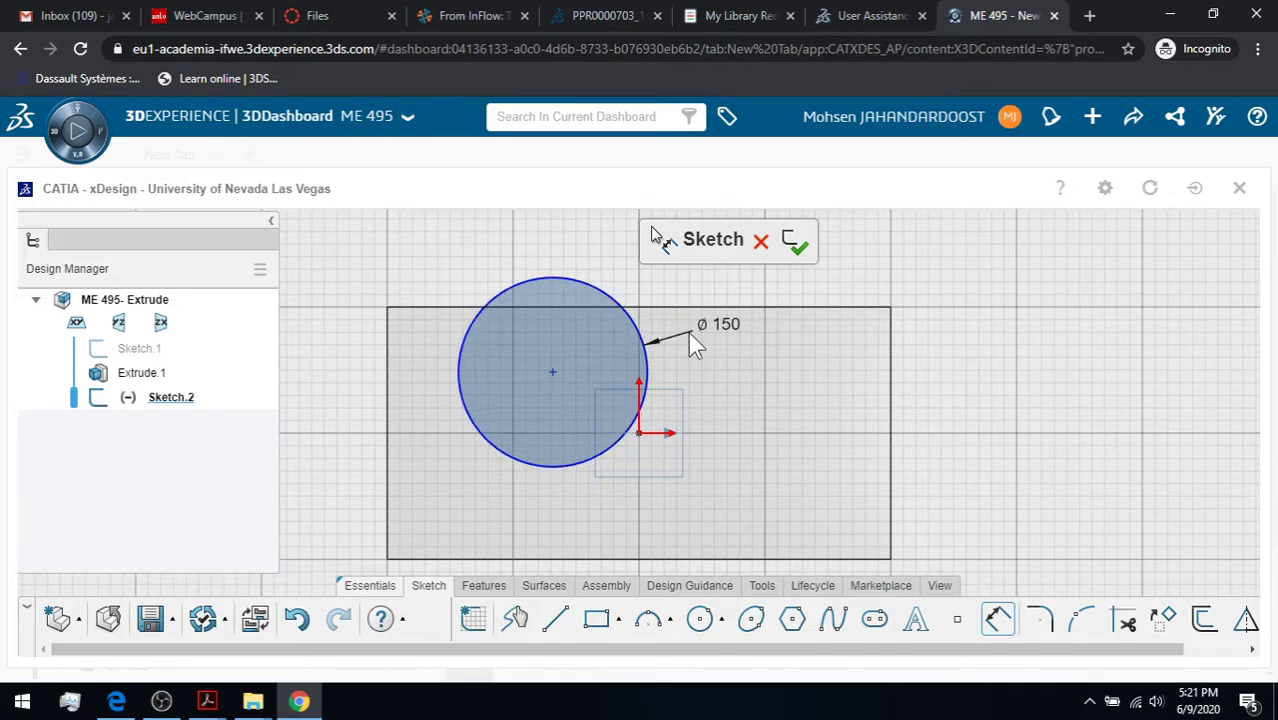
# Make the circle's centre coincident with the sketch origin and finish the sketch
pyautogui.click(998, 620)
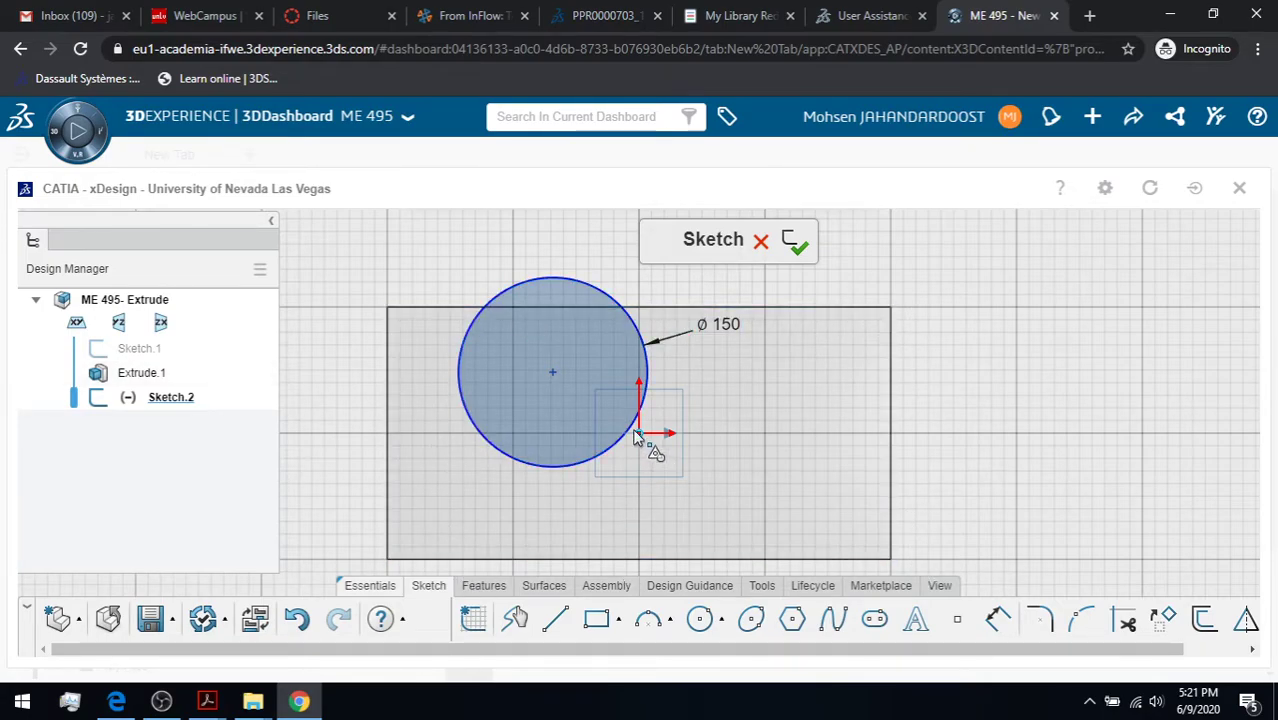
pyautogui.click(551, 373)
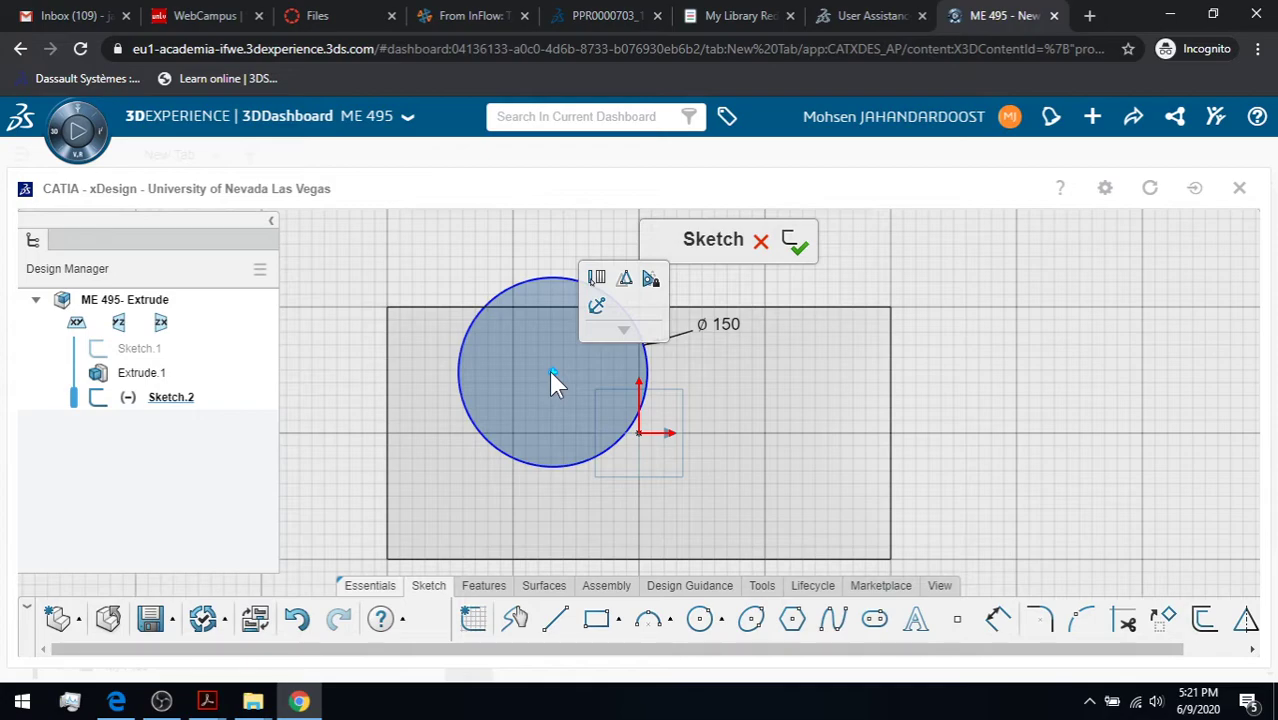
pyautogui.click(639, 436)
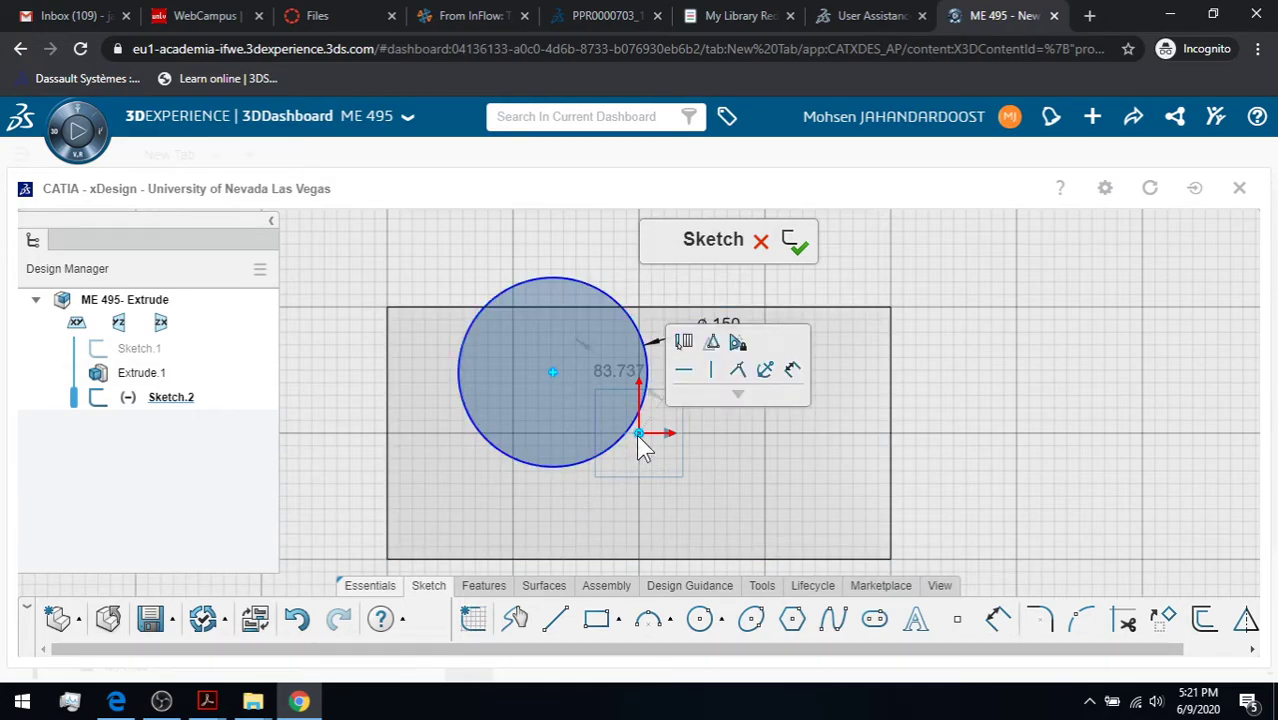
pyautogui.click(737, 372)
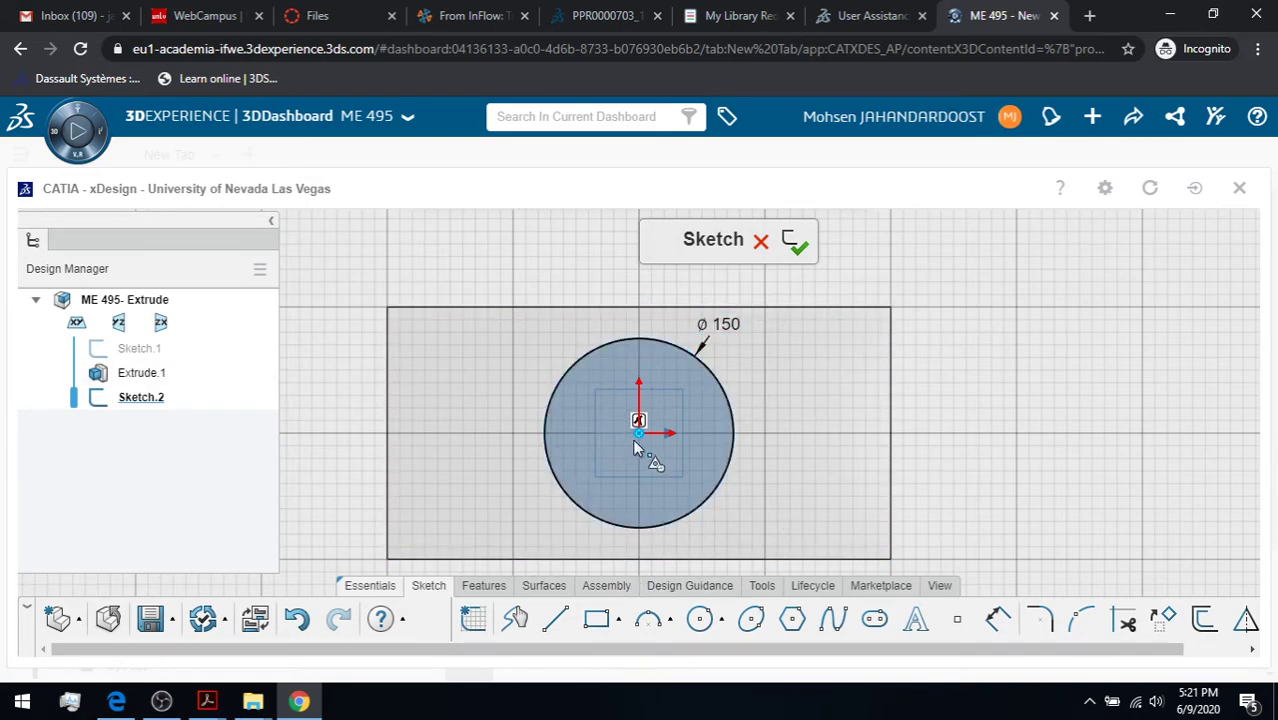
pyautogui.click(793, 243)
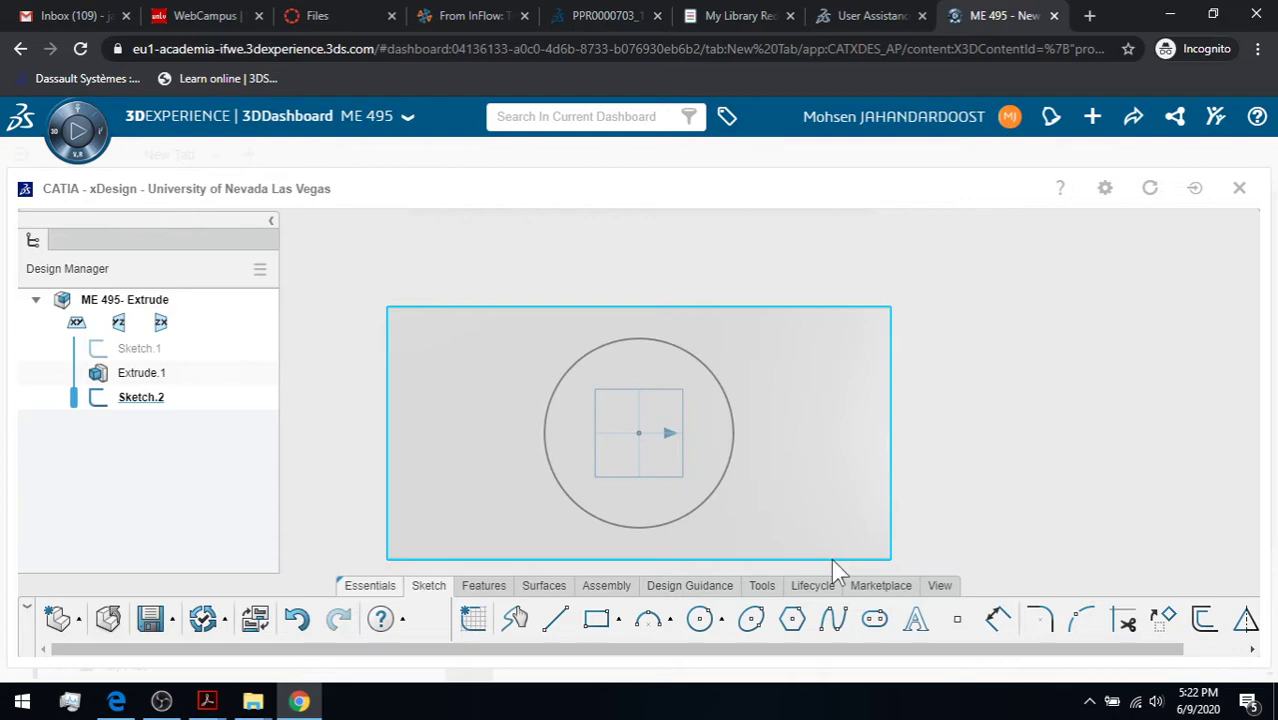
# Start an Extrude in Add mode and pick the circle on the block's face as its profile
pyautogui.click(939, 587)
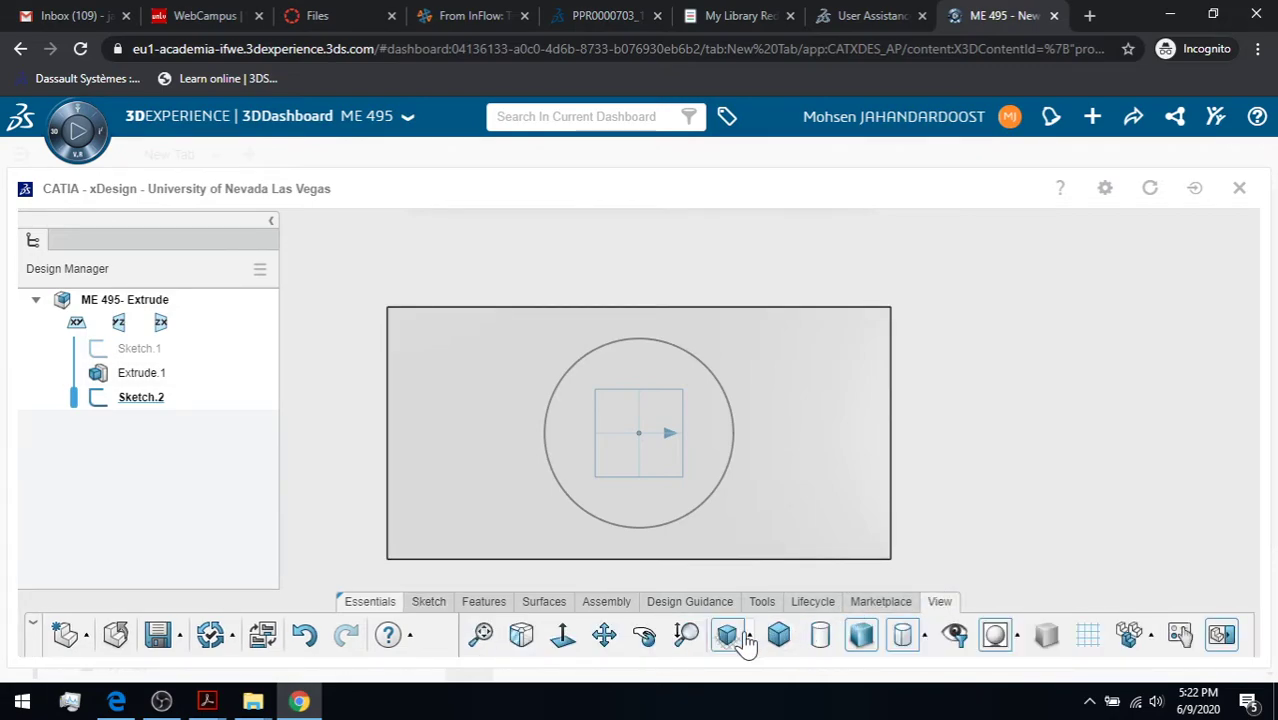
pyautogui.click(644, 638)
pyautogui.moveTo(685, 491)
pyautogui.mouseDown()
pyautogui.moveTo(710, 366)
pyautogui.moveTo(726, 476)
pyautogui.mouseUp()
pyautogui.moveTo(944, 476)
pyautogui.mouseDown()
pyautogui.moveTo(930, 385)
pyautogui.moveTo(1010, 291)
pyautogui.moveTo(1006, 346)
pyautogui.moveTo(1001, 323)
pyautogui.mouseUp()
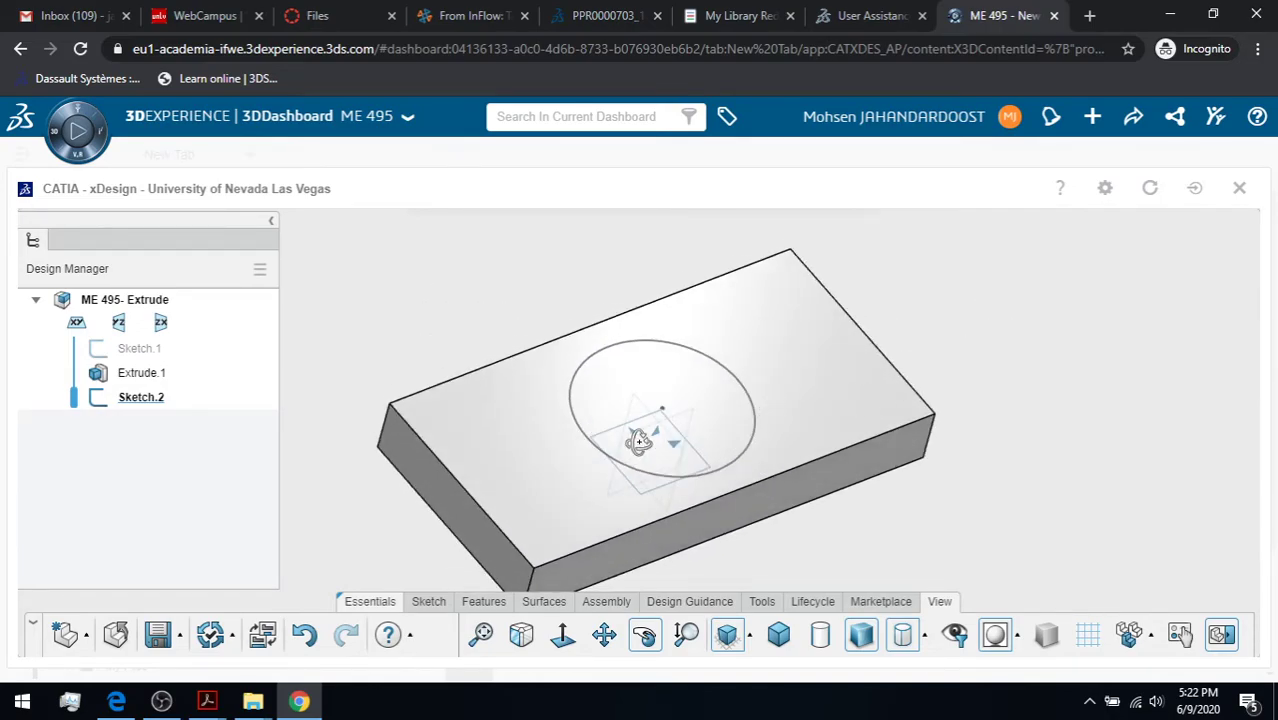
pyautogui.click(541, 602)
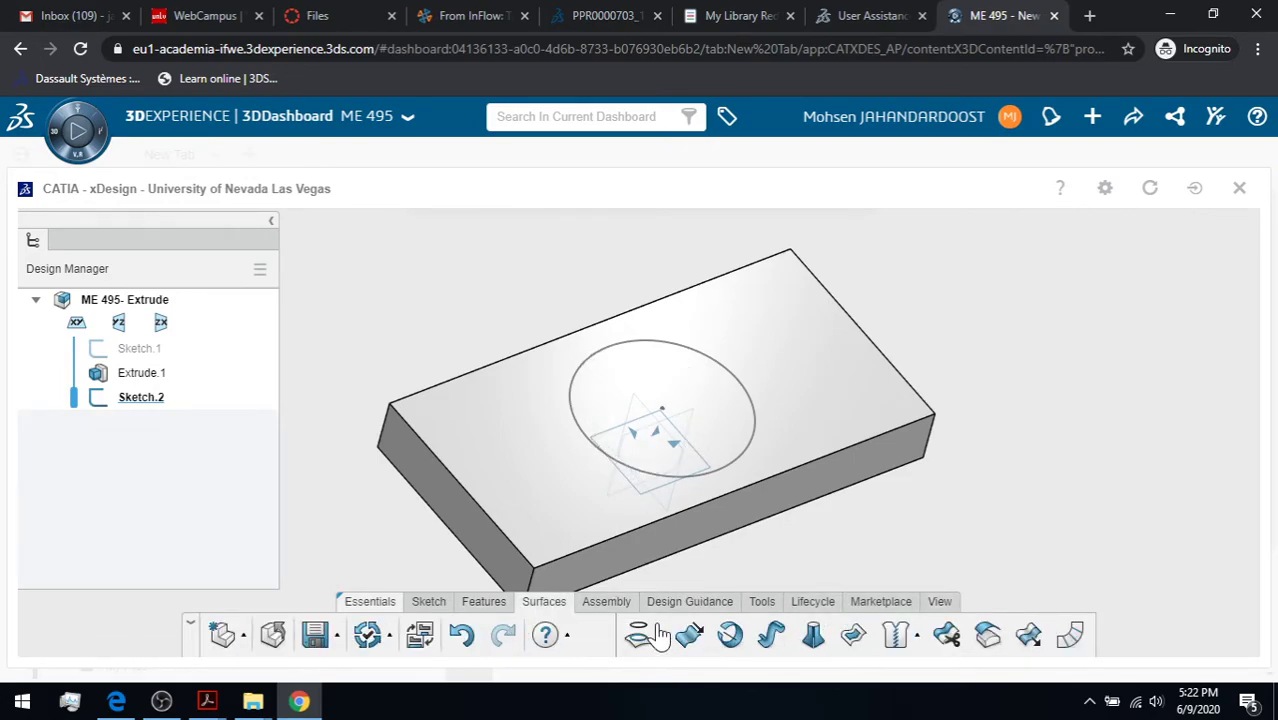
pyautogui.click(484, 601)
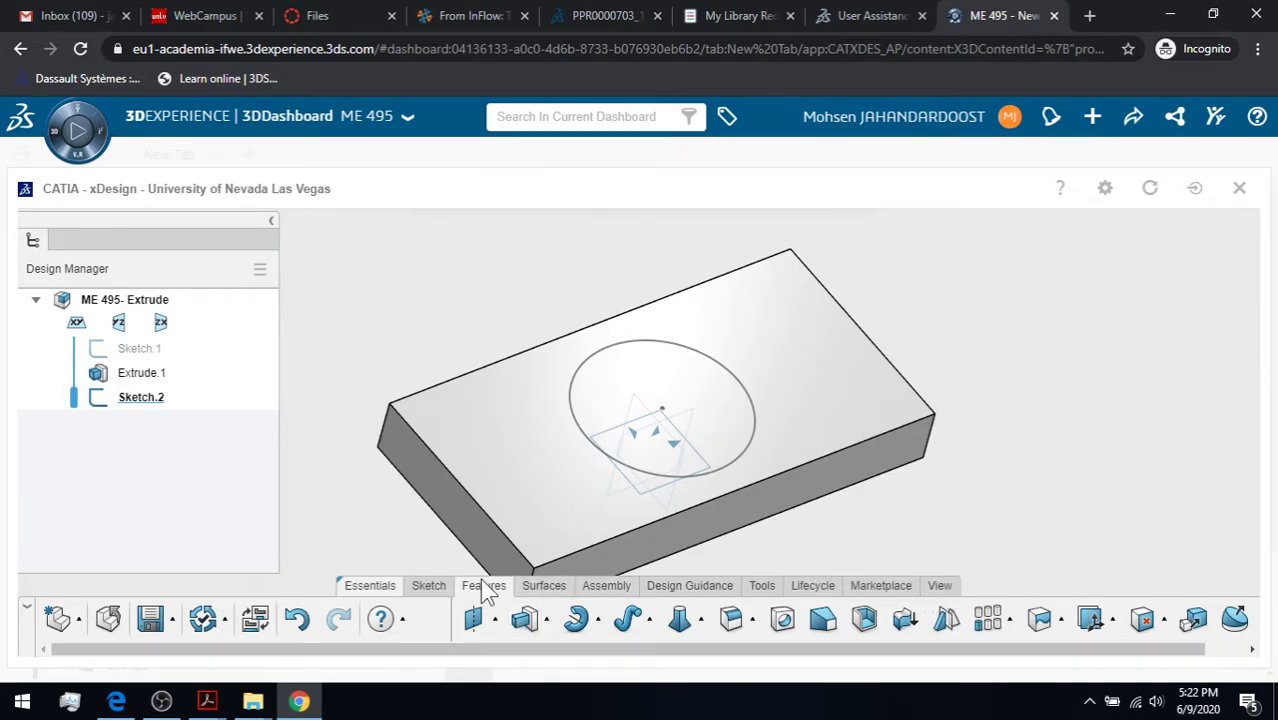
pyautogui.click(525, 618)
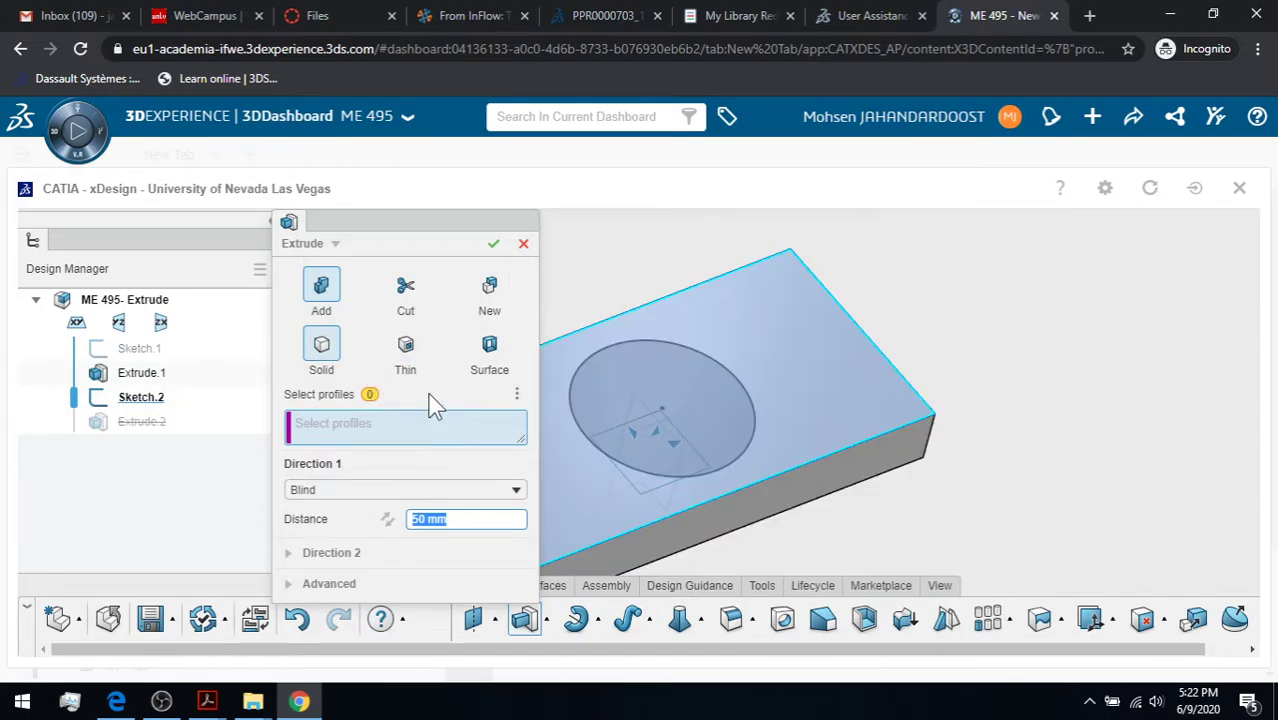
pyautogui.click(390, 437)
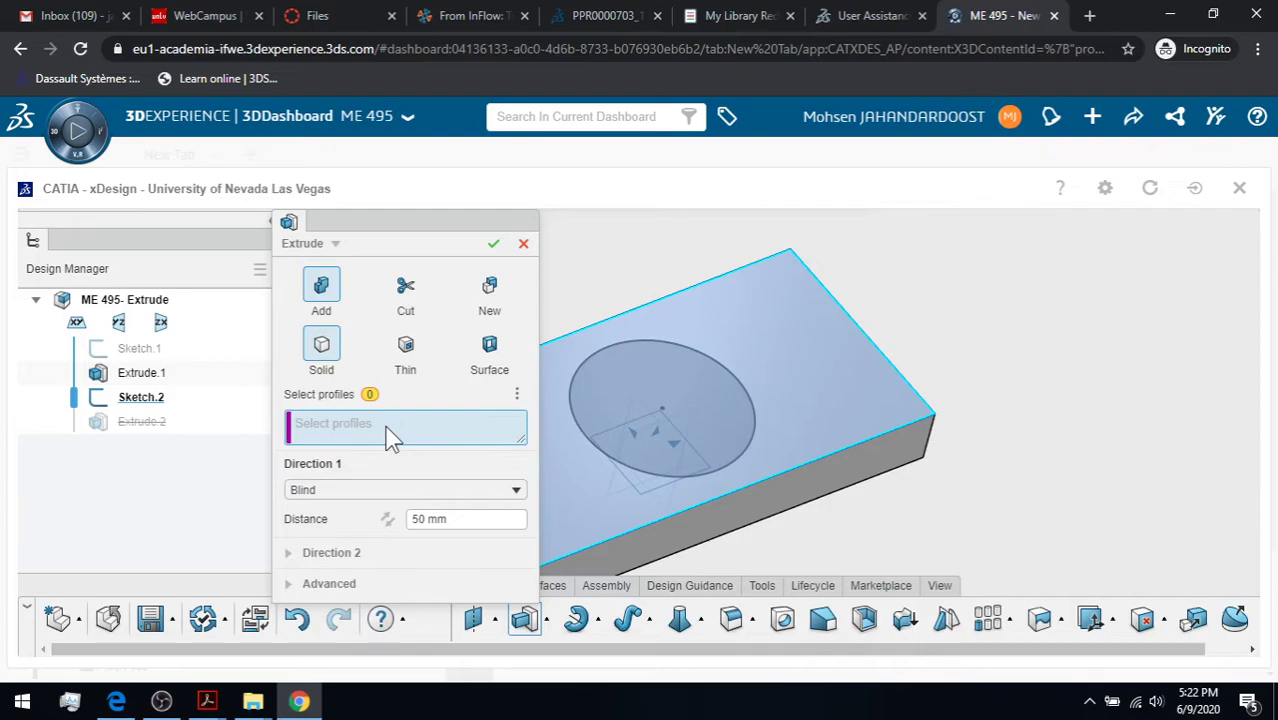
pyautogui.click(684, 390)
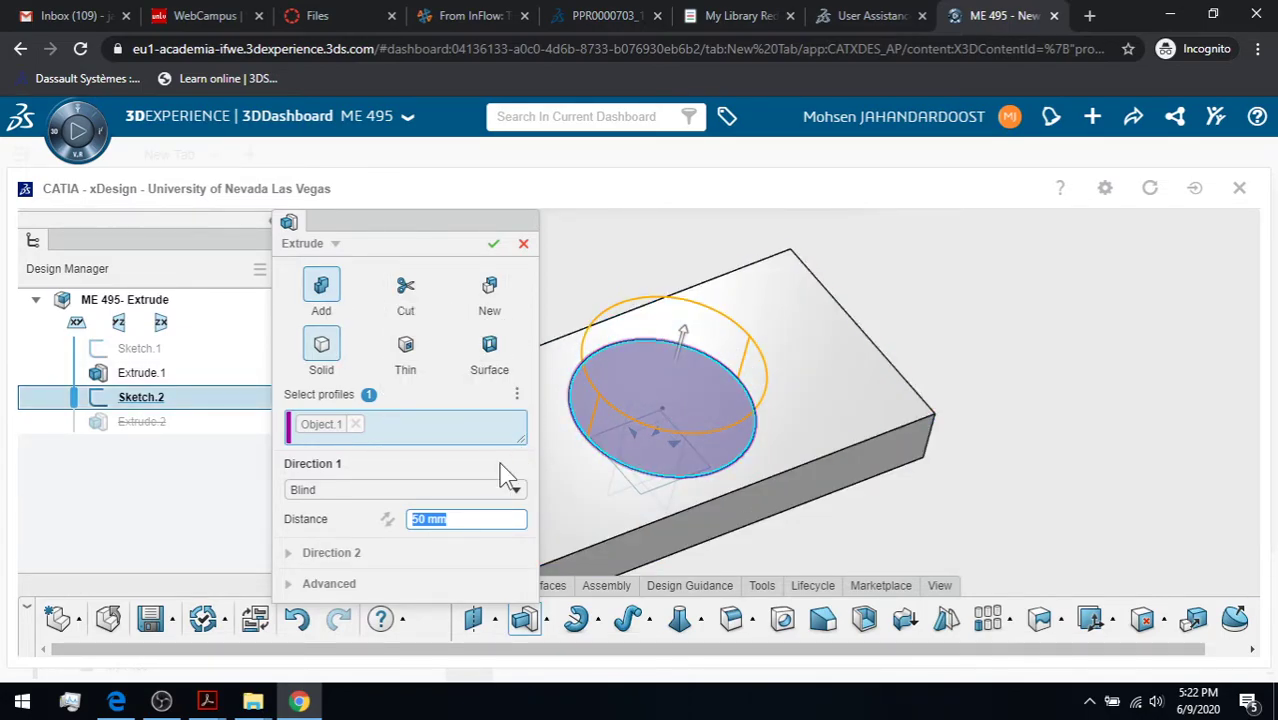
# Extrude the circle 50 mm as a Thin feature 10 mm thick, with a 15-degree draft in Direction 1 and Parallel Draft Faces on
pyautogui.click(288, 584)
pyautogui.scroll(-1, 300, 560)
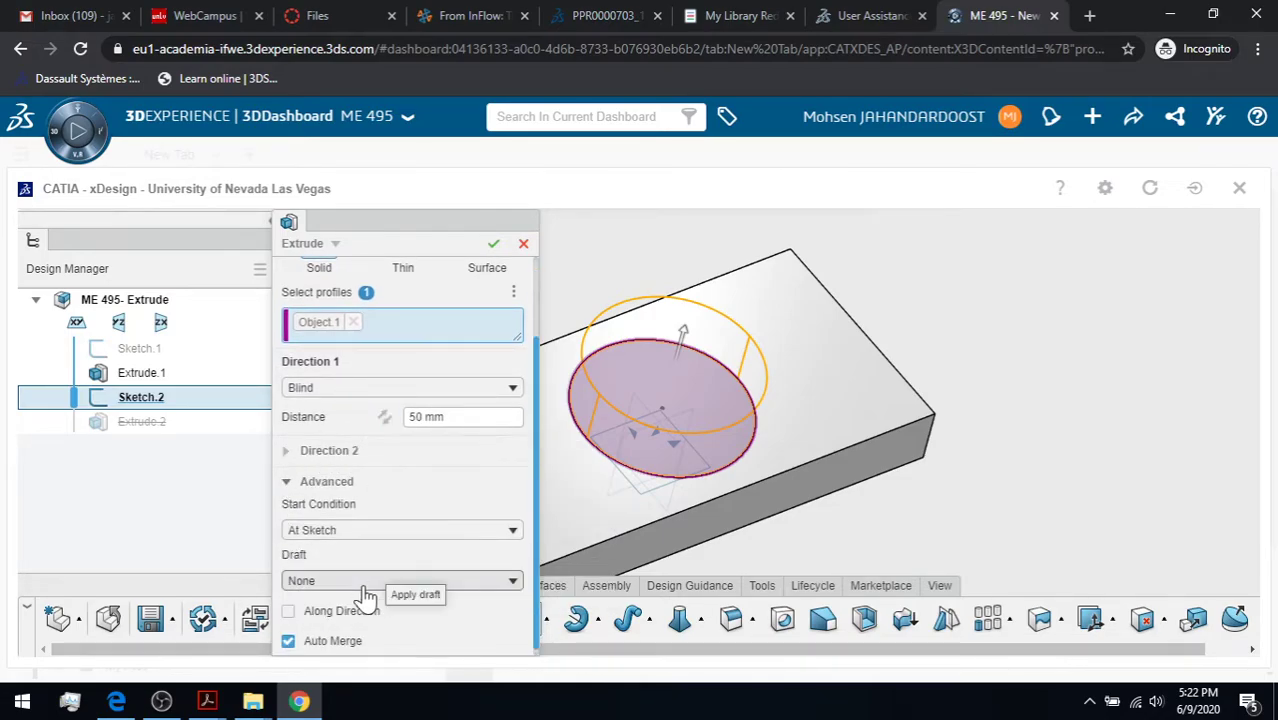
pyautogui.scroll(1, 385, 400)
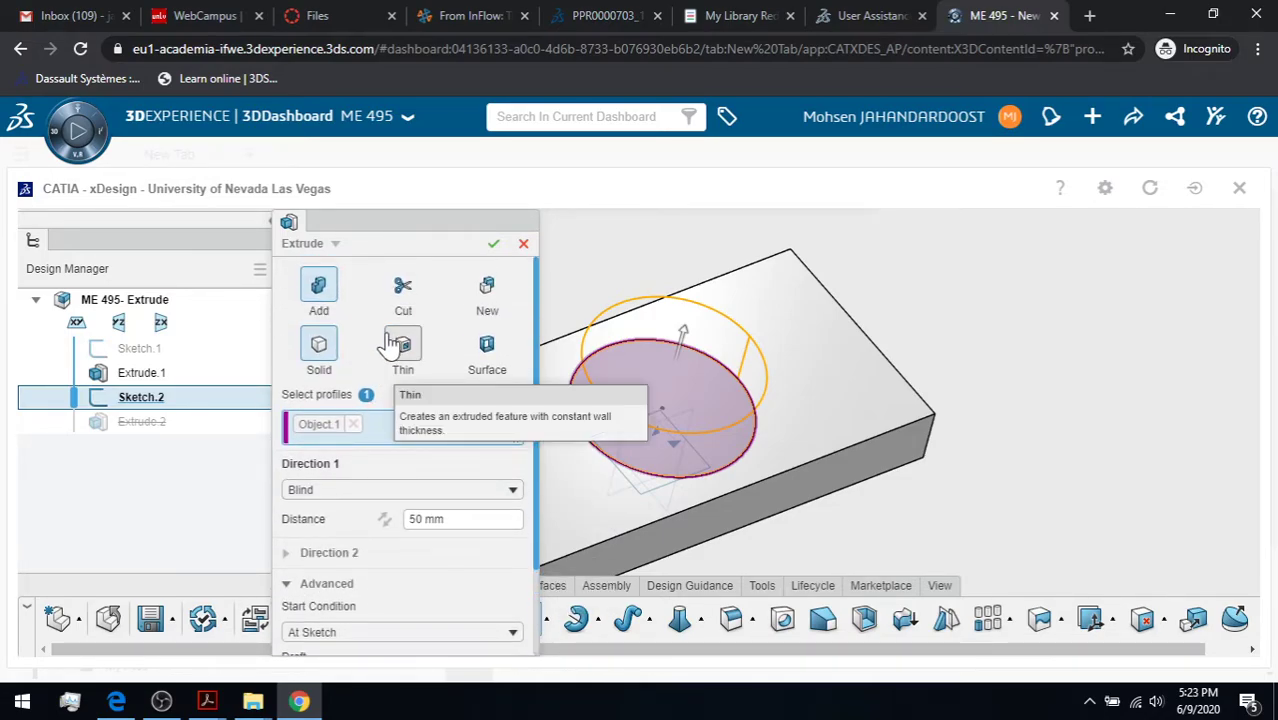
pyautogui.click(395, 342)
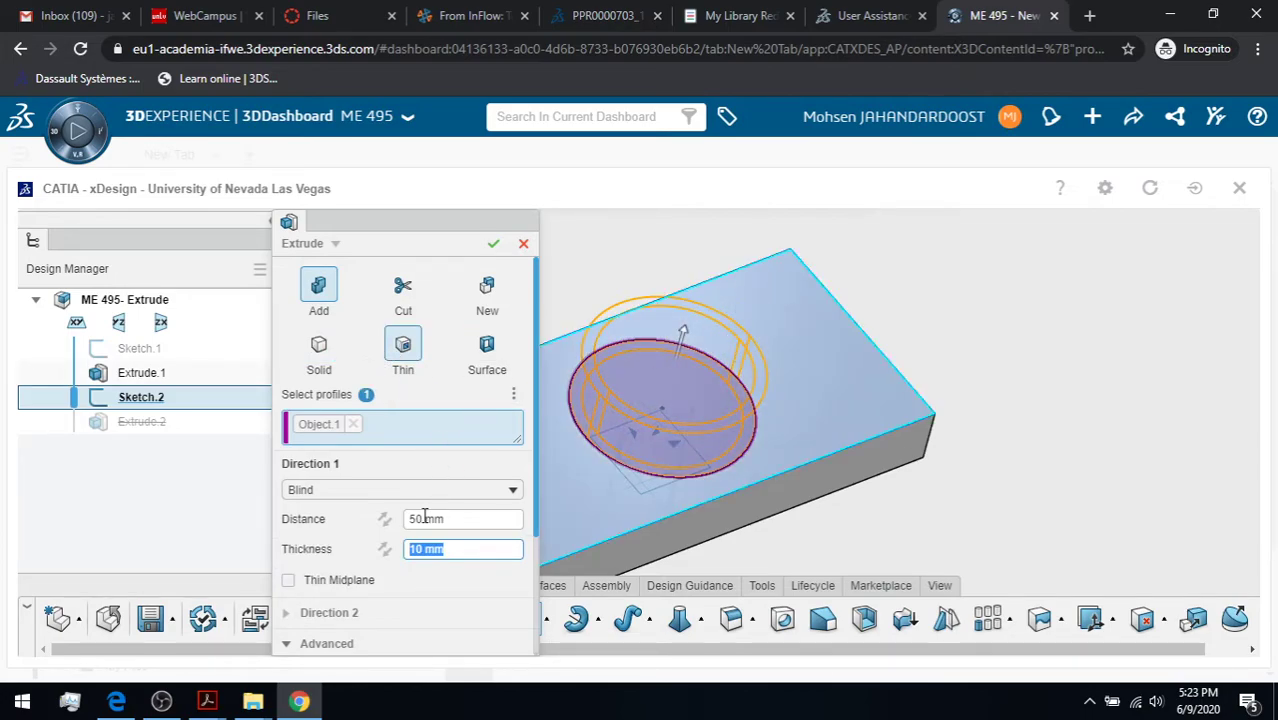
pyautogui.scroll(-2, 362, 528)
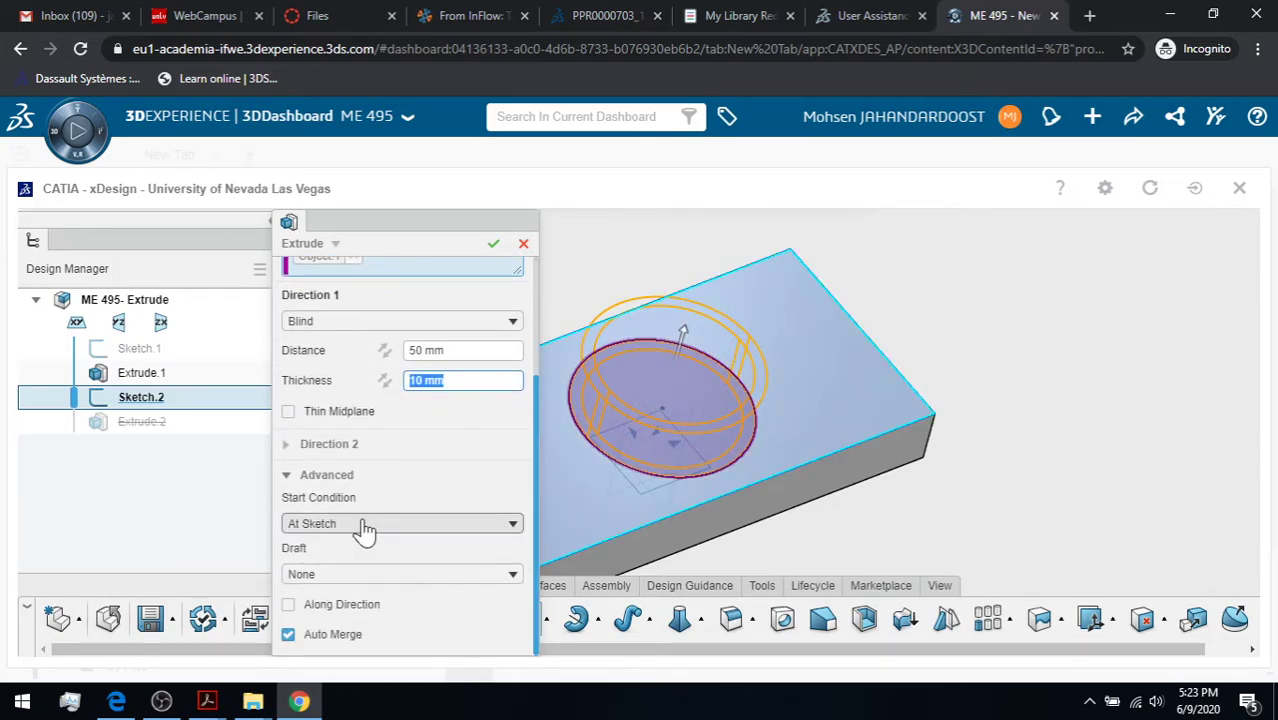
pyautogui.click(362, 574)
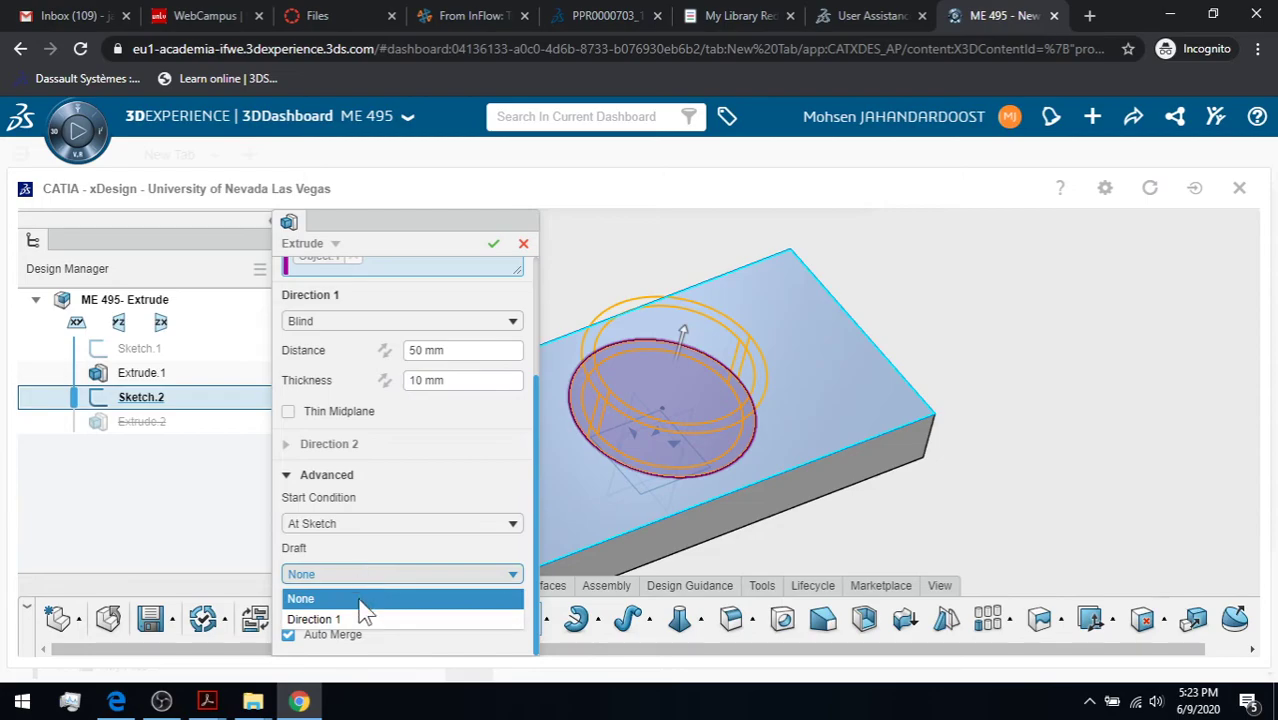
pyautogui.click(362, 620)
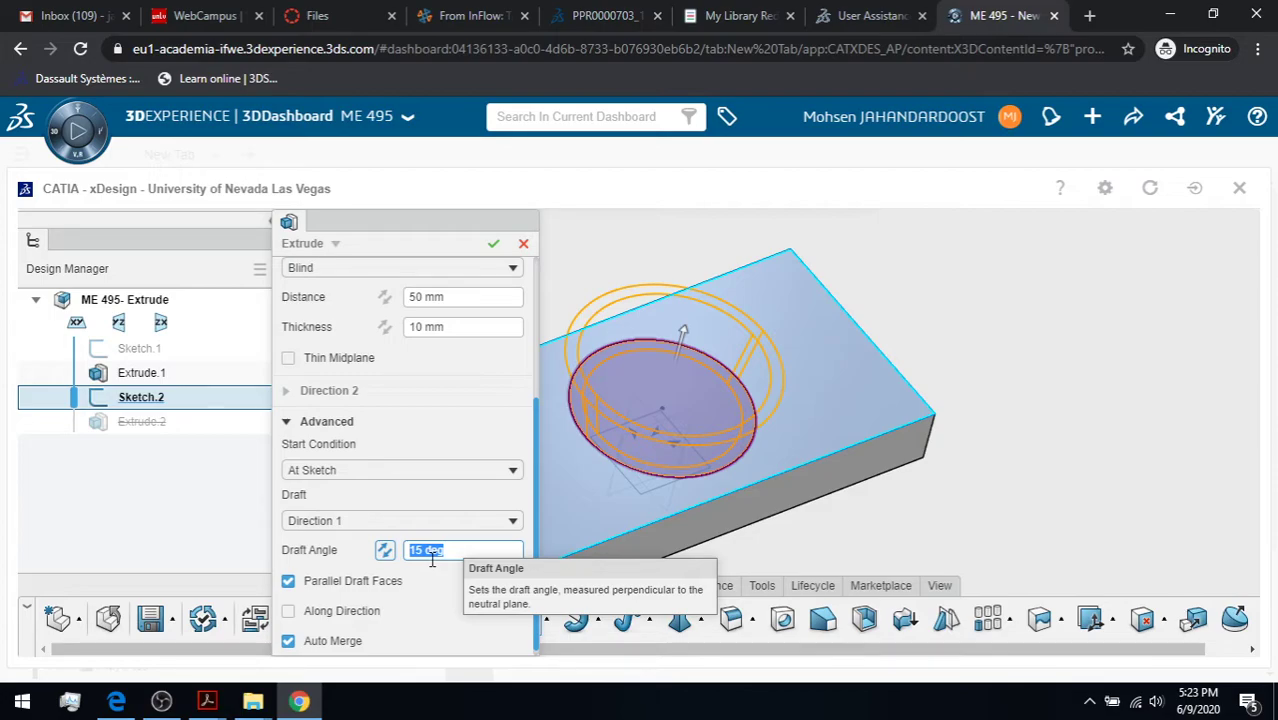
pyautogui.click(289, 583)
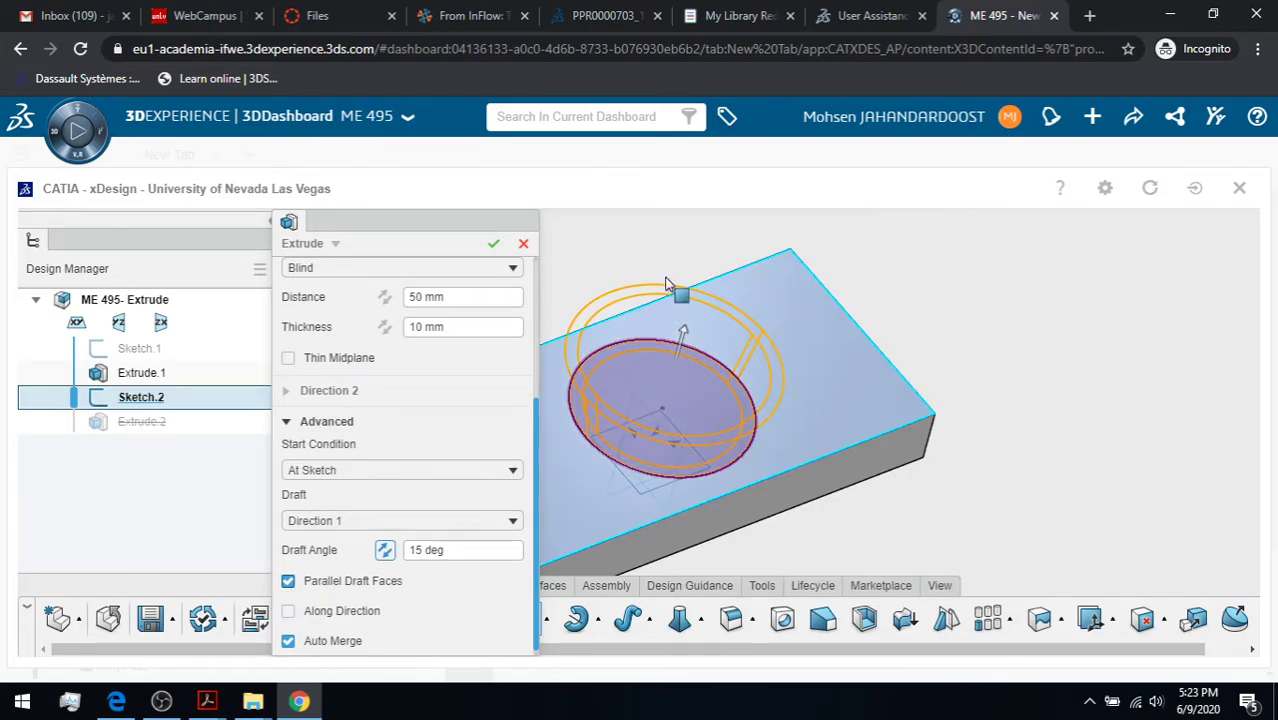
pyautogui.click(491, 248)
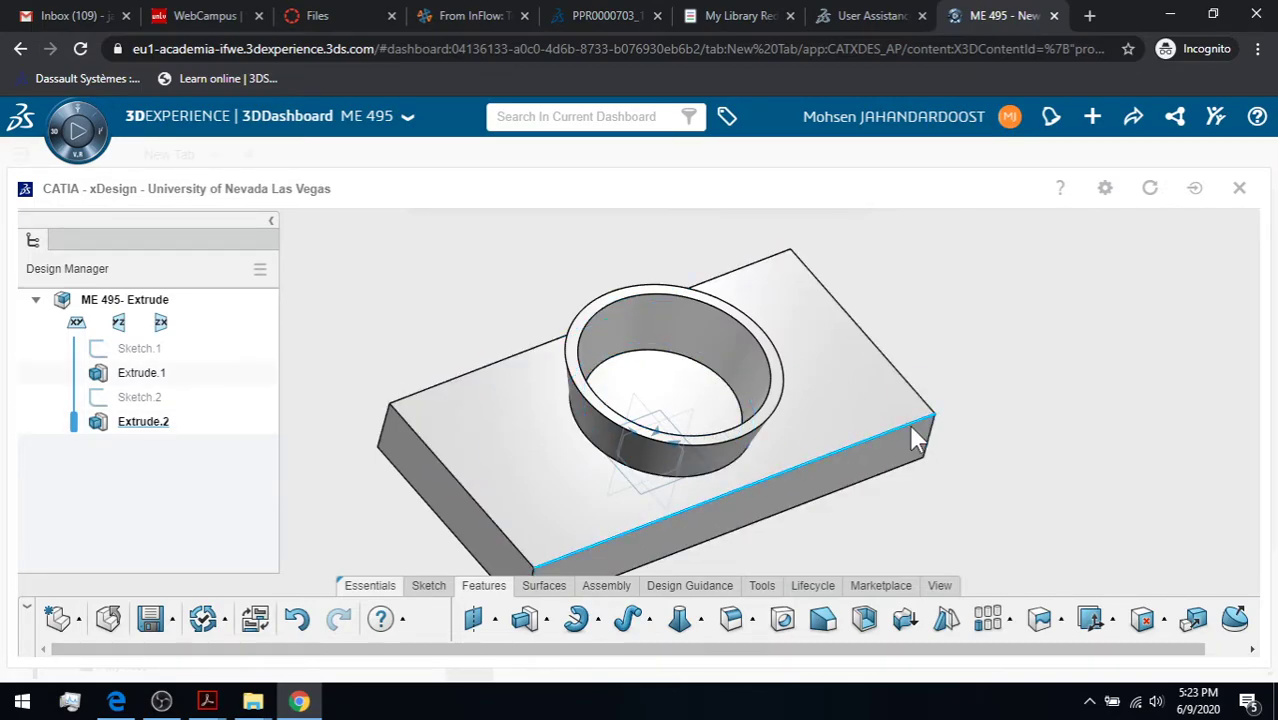
# Sketch a six-sided Inscribed polygon on the plate's top face, about 70 mm across its inner circle, overlapping the left short edge
pyautogui.click(511, 484)
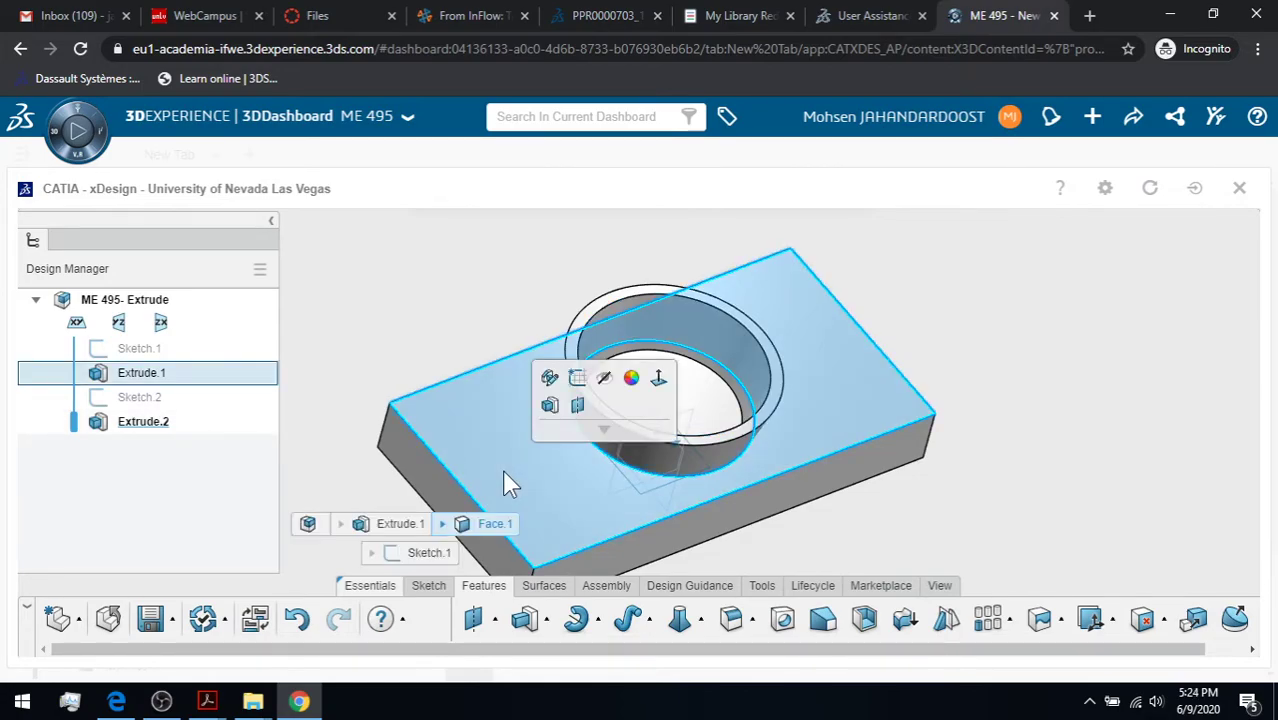
pyautogui.click(576, 379)
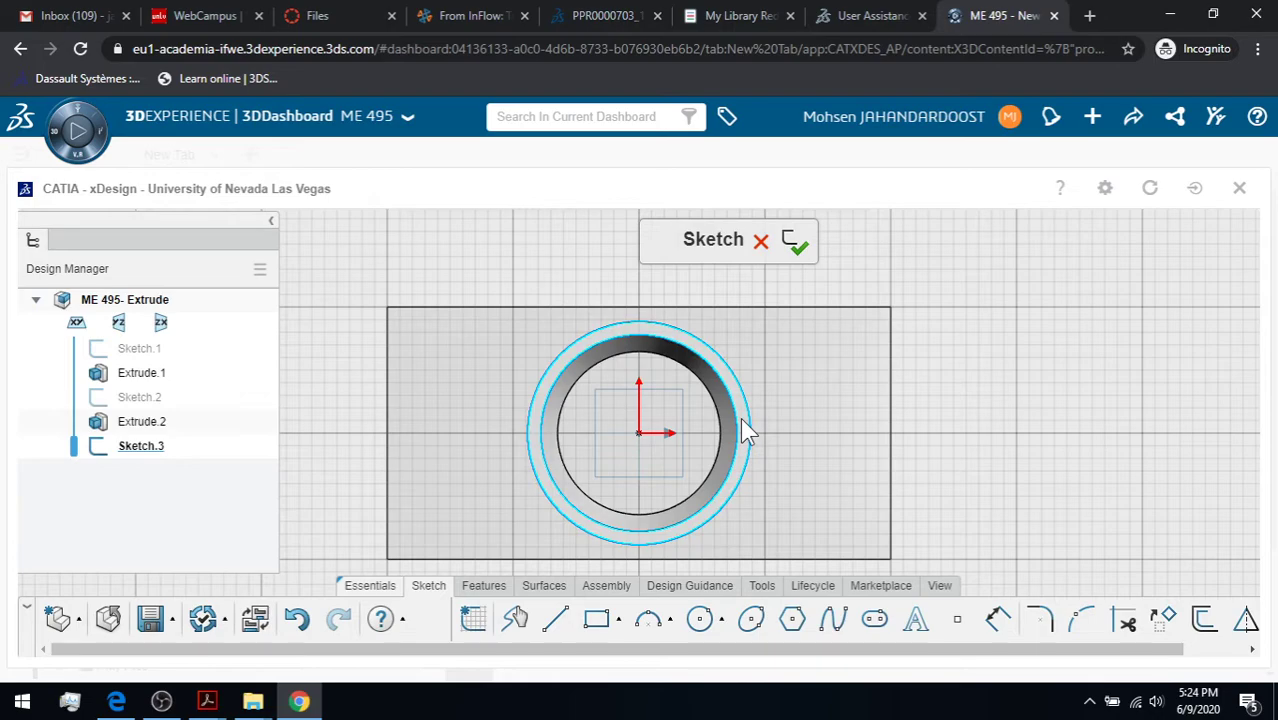
pyautogui.click(805, 633)
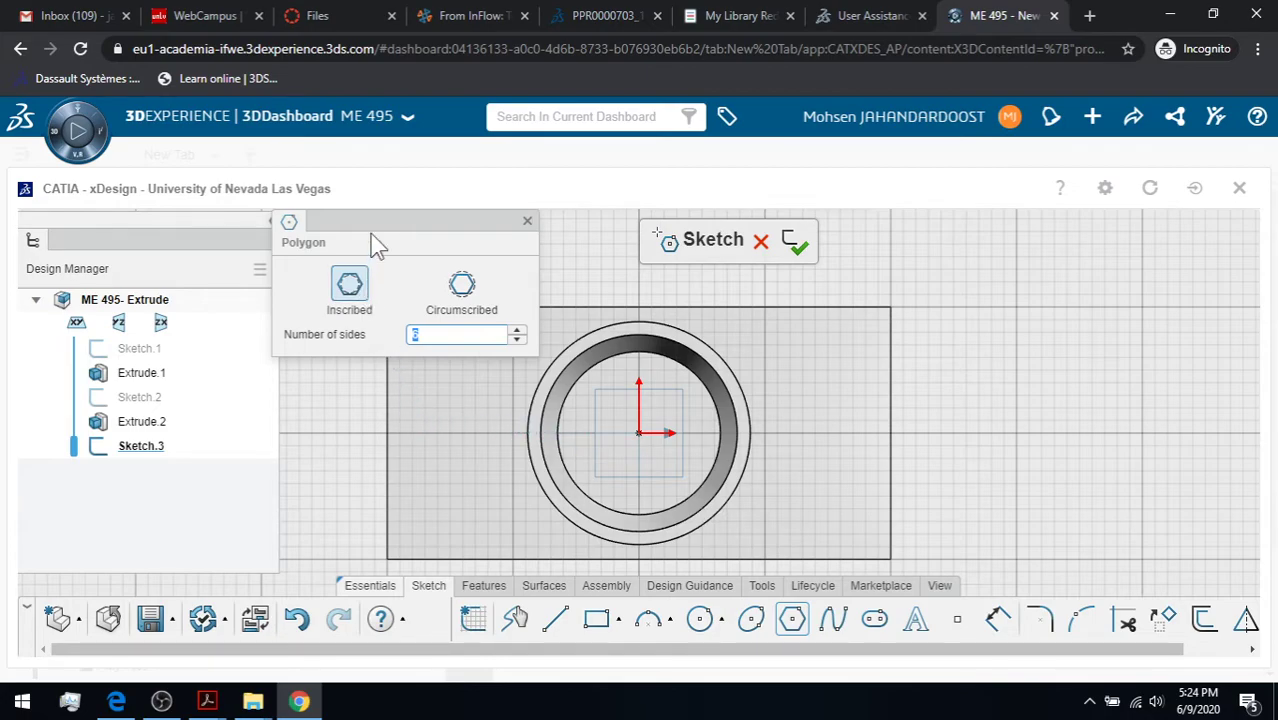
pyautogui.moveTo(344, 220); pyautogui.dragTo(167, 219)
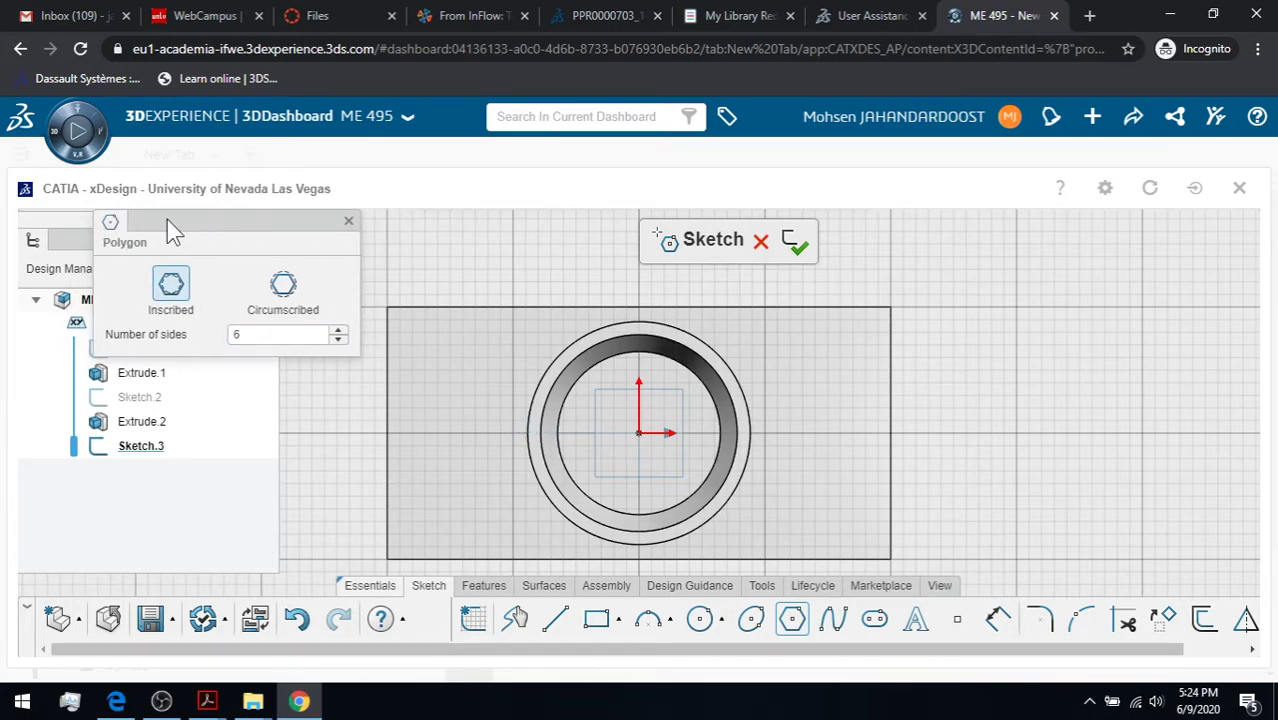
pyautogui.click(171, 292)
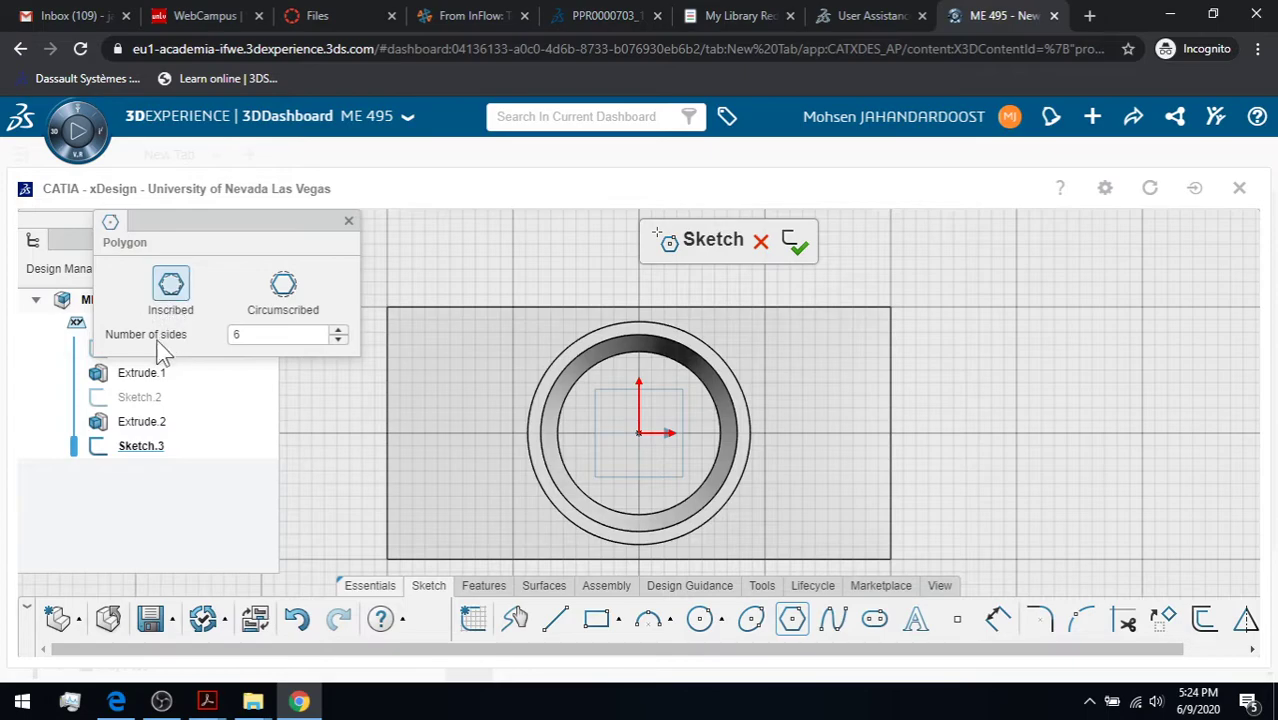
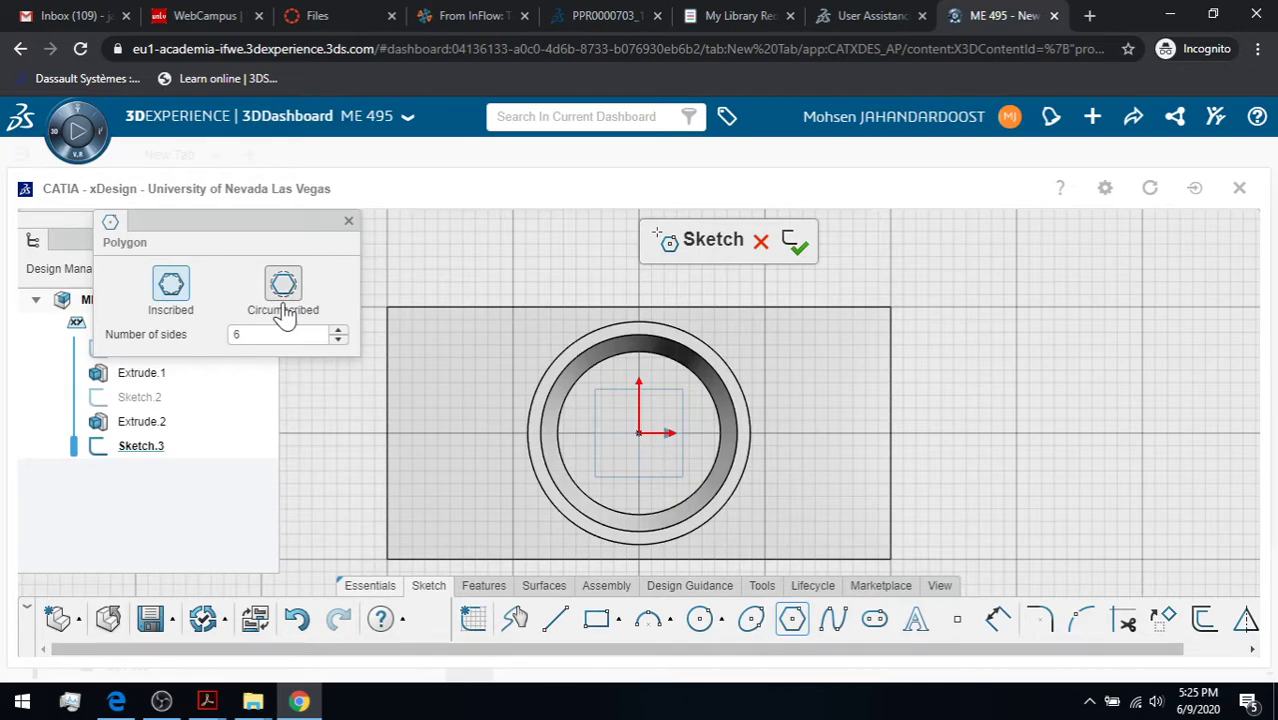
pyautogui.click(231, 338)
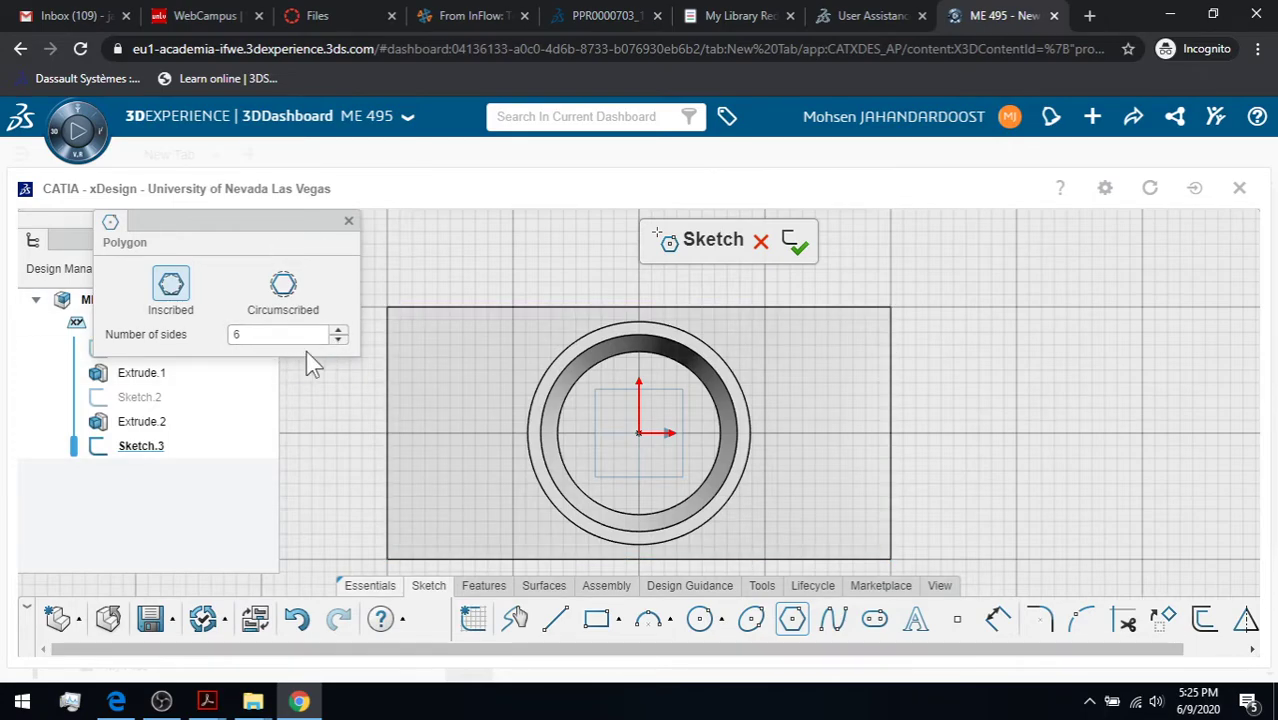
pyautogui.click(418, 434)
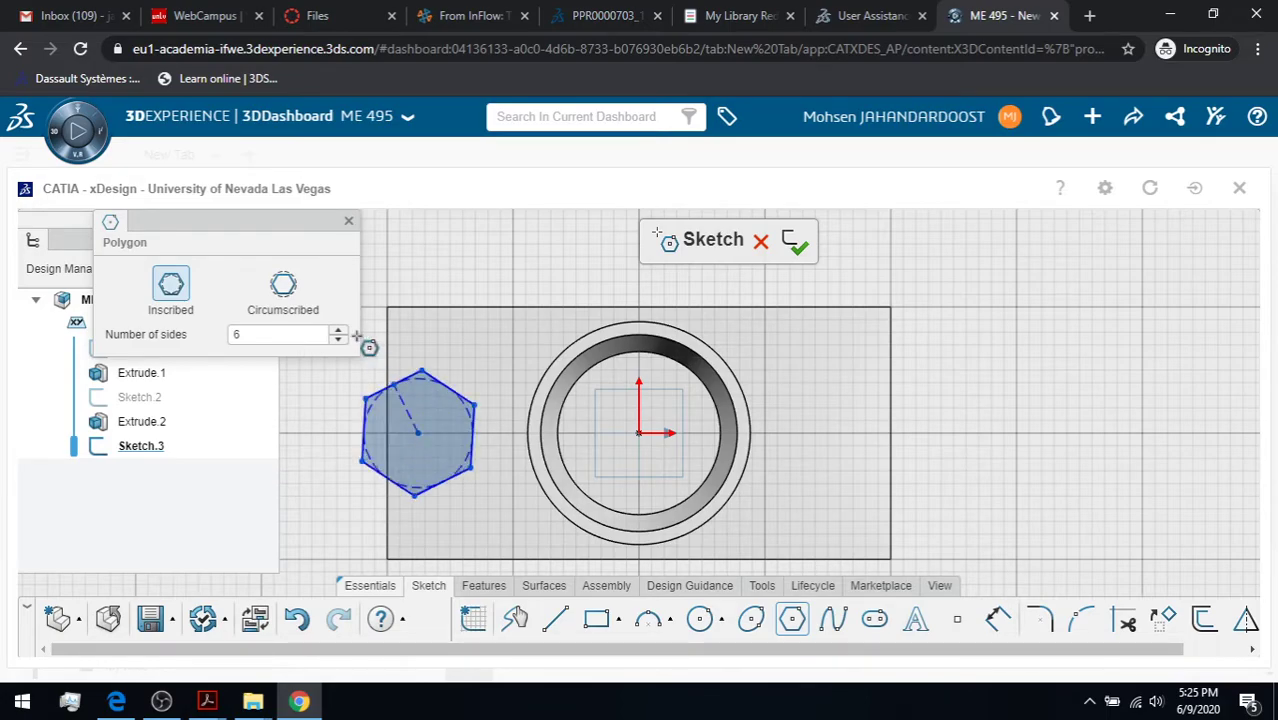
pyautogui.click(376, 360)
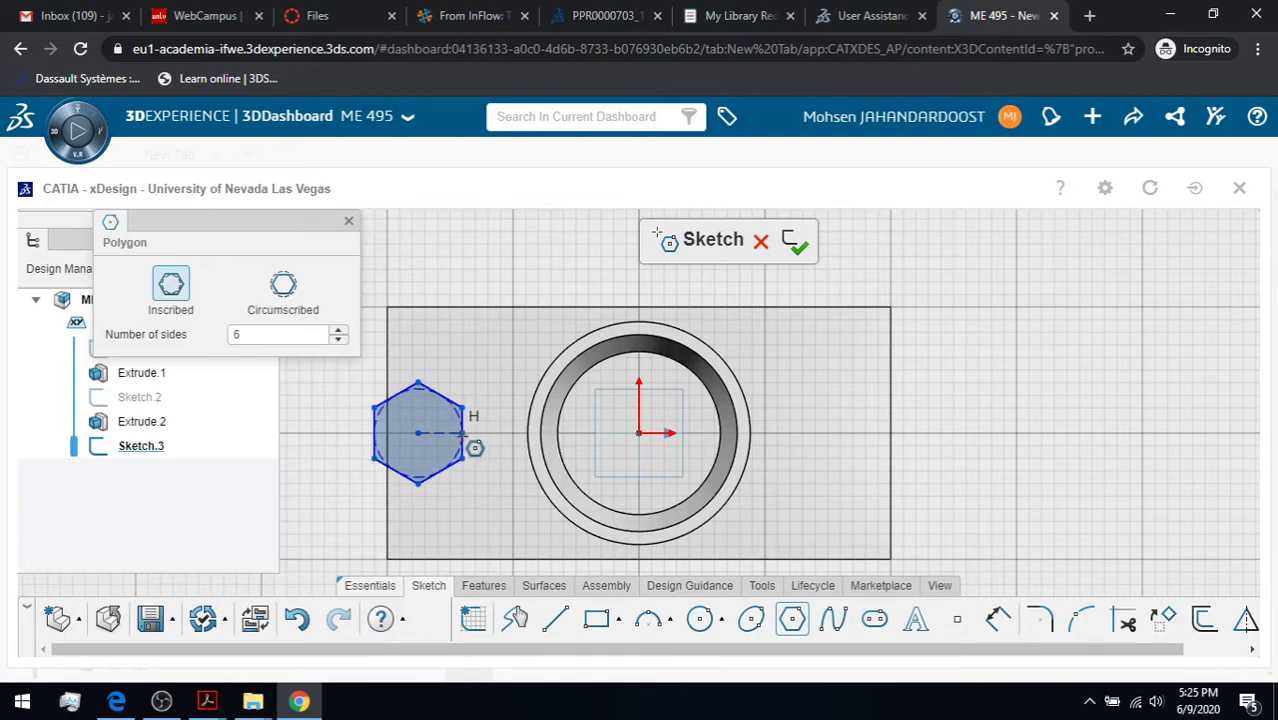
pyautogui.click(463, 433)
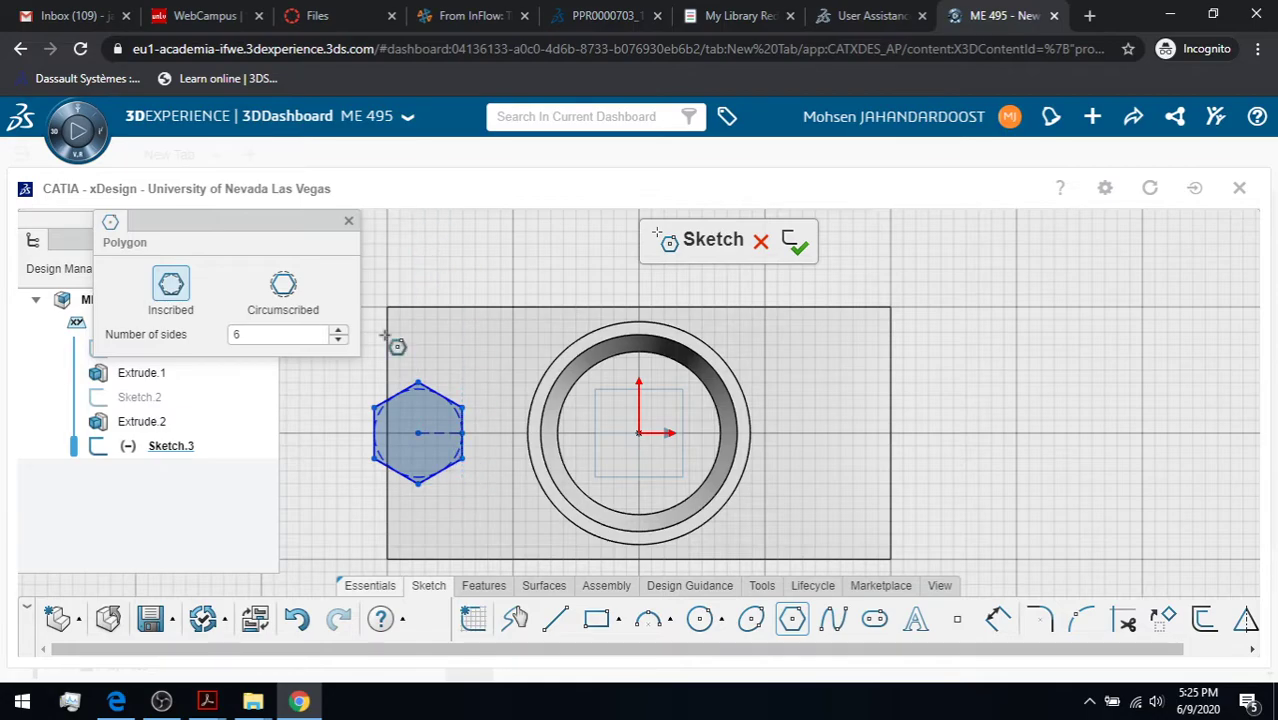
pyautogui.click(350, 228)
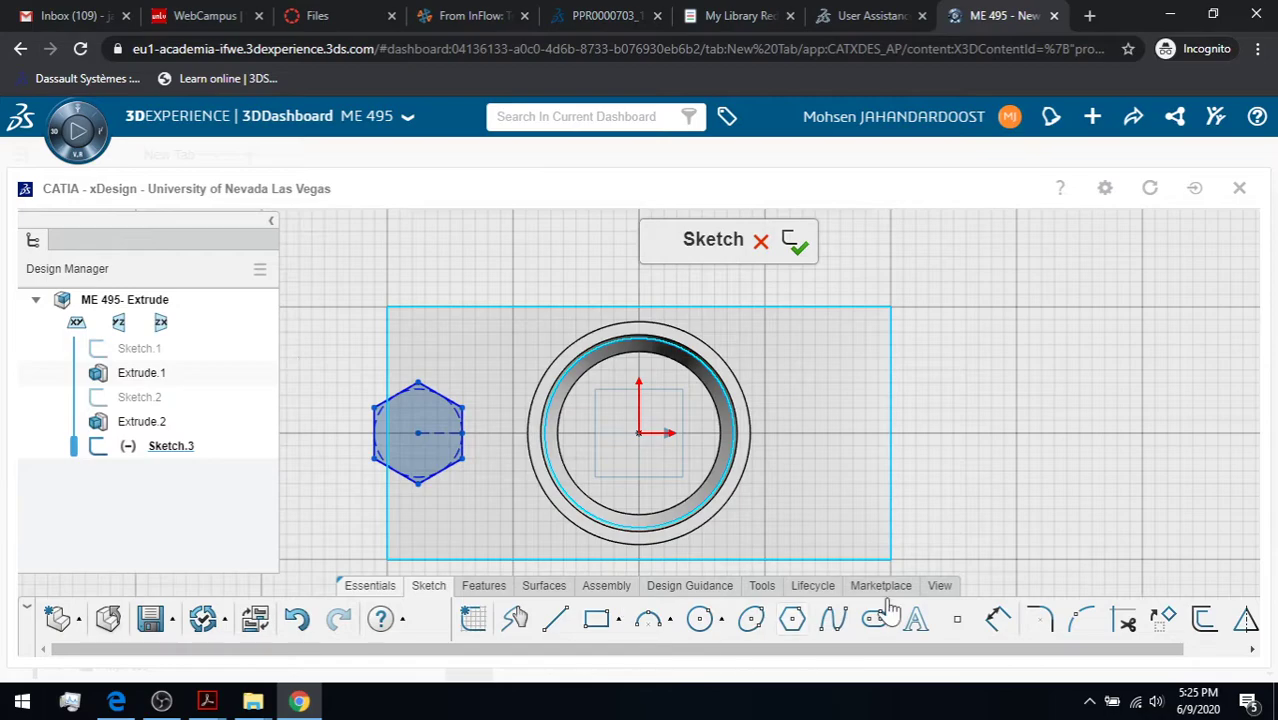
# Dimension the diameter of the hexagon's inner construction circle as 50 mm
pyautogui.click(997, 618)
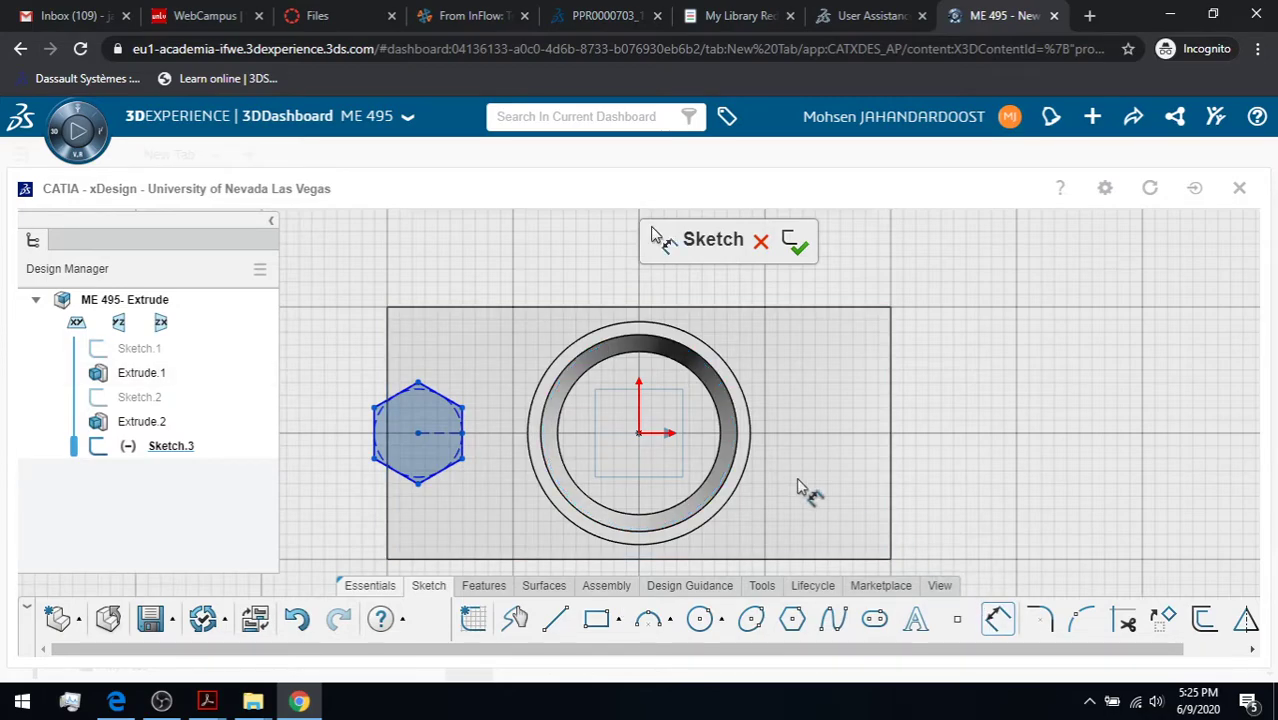
pyautogui.click(462, 410)
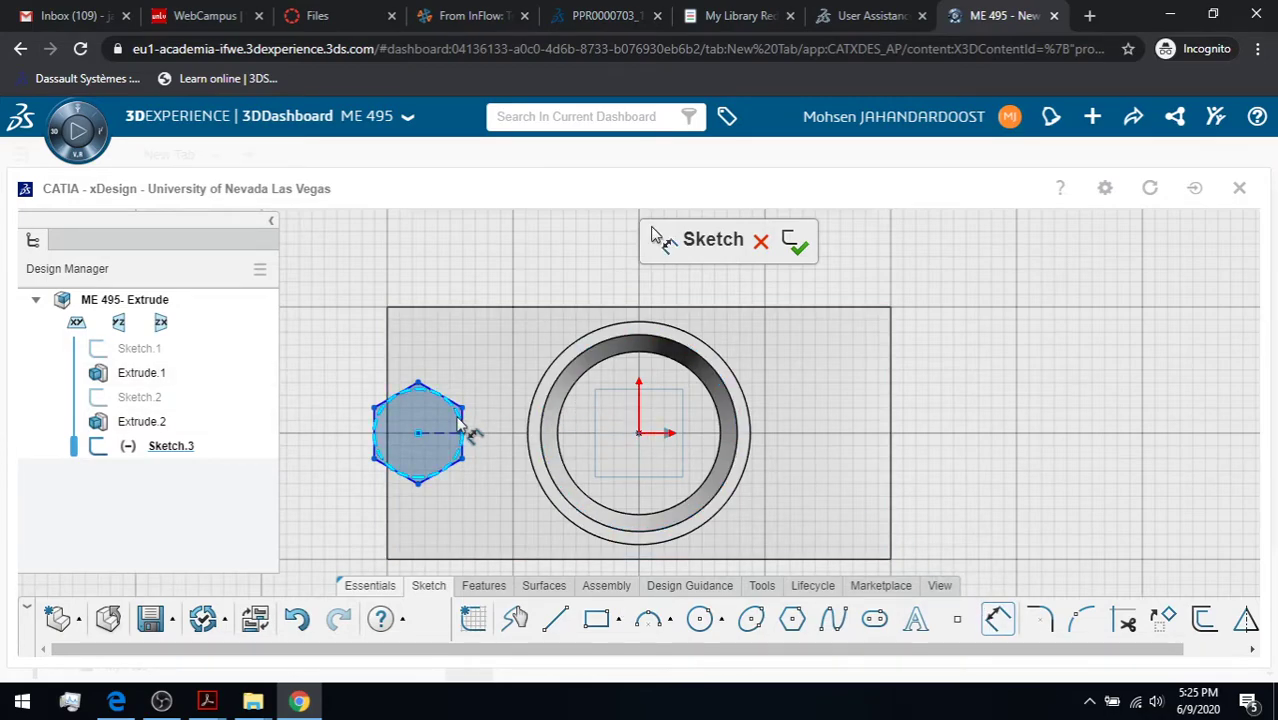
pyautogui.click(470, 367)
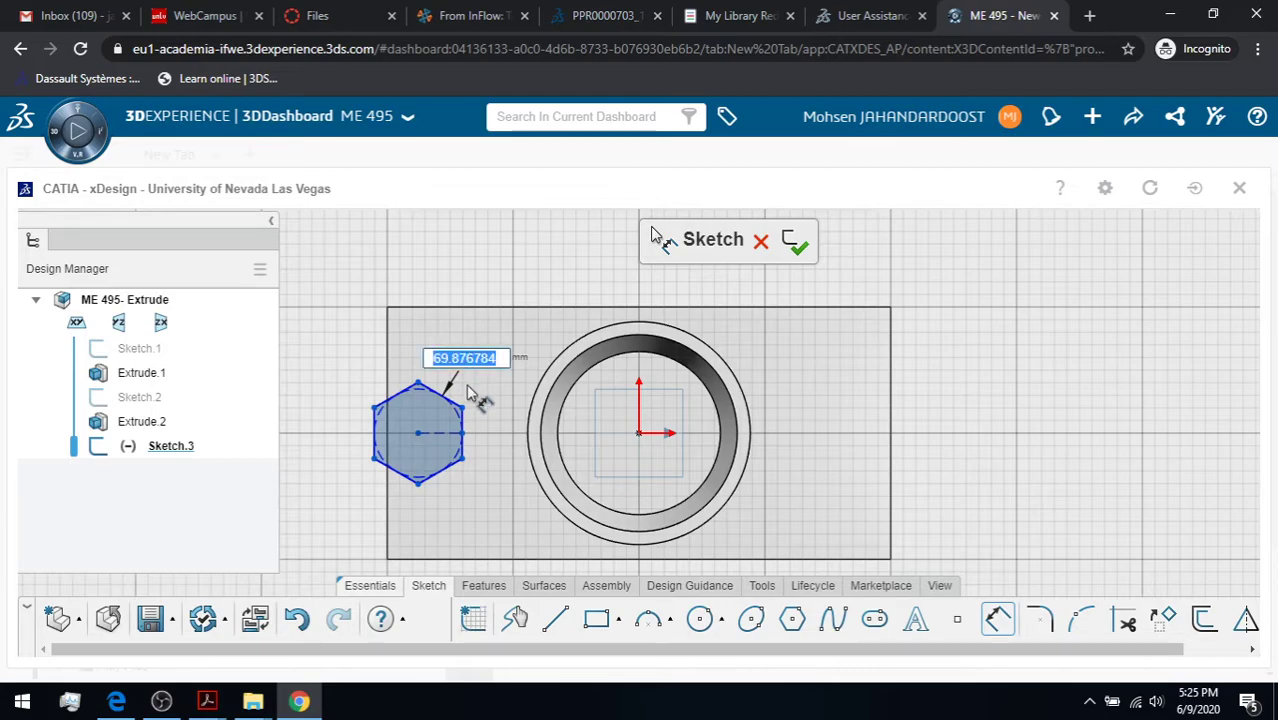
pyautogui.write('50')
pyautogui.press('Return')
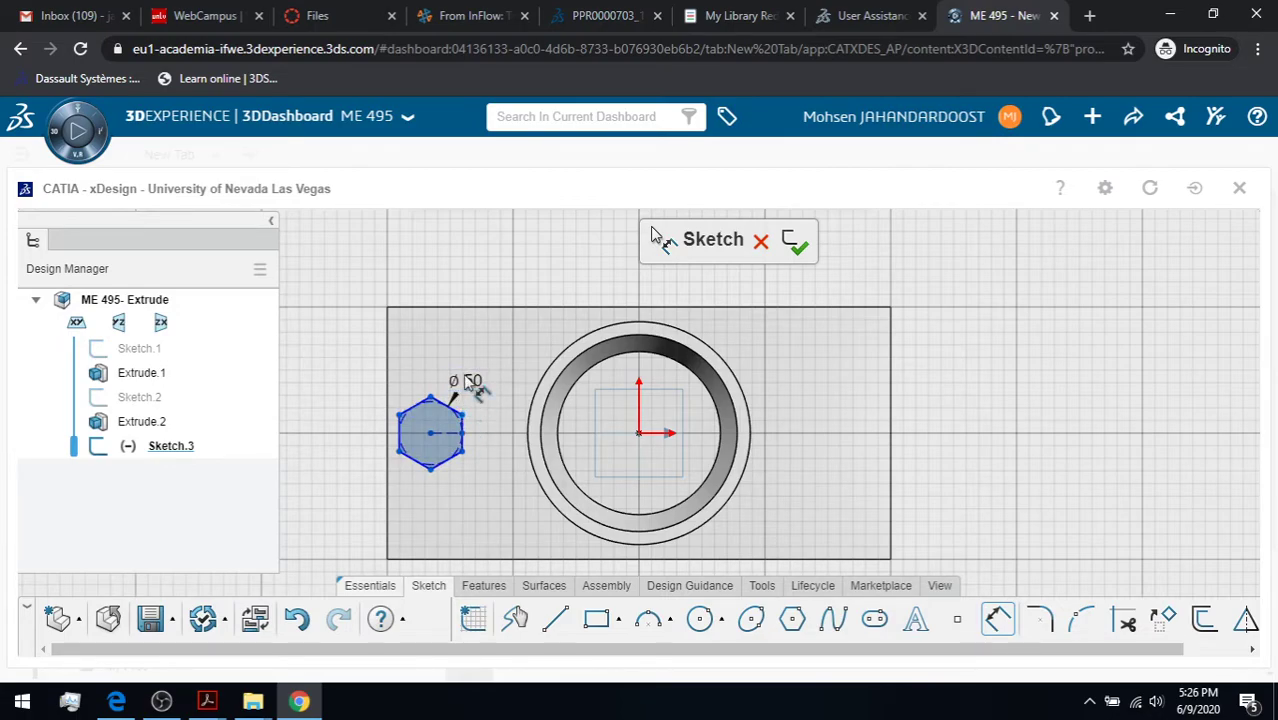
# Set the hexagon's circle diameter to 70 mm and leave the dimension command
pyautogui.doubleClick(466, 381)
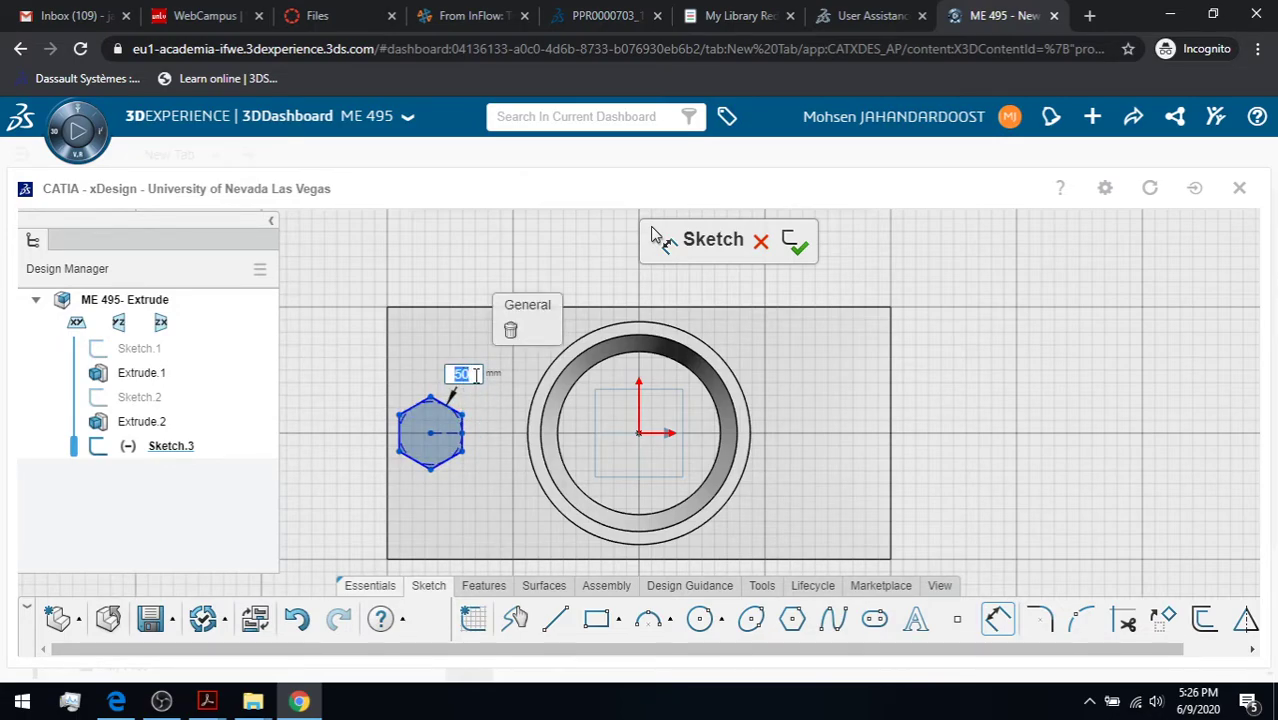
pyautogui.write('70')
pyautogui.press('Return')
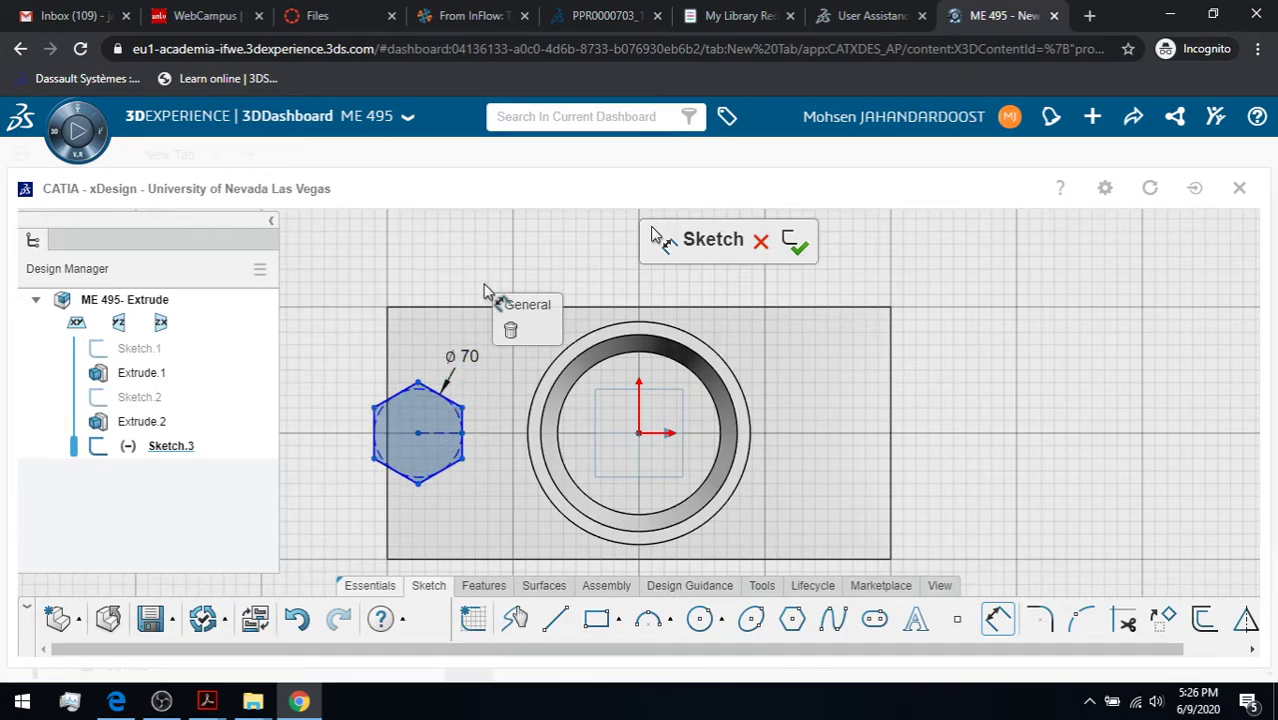
pyautogui.click(997, 630)
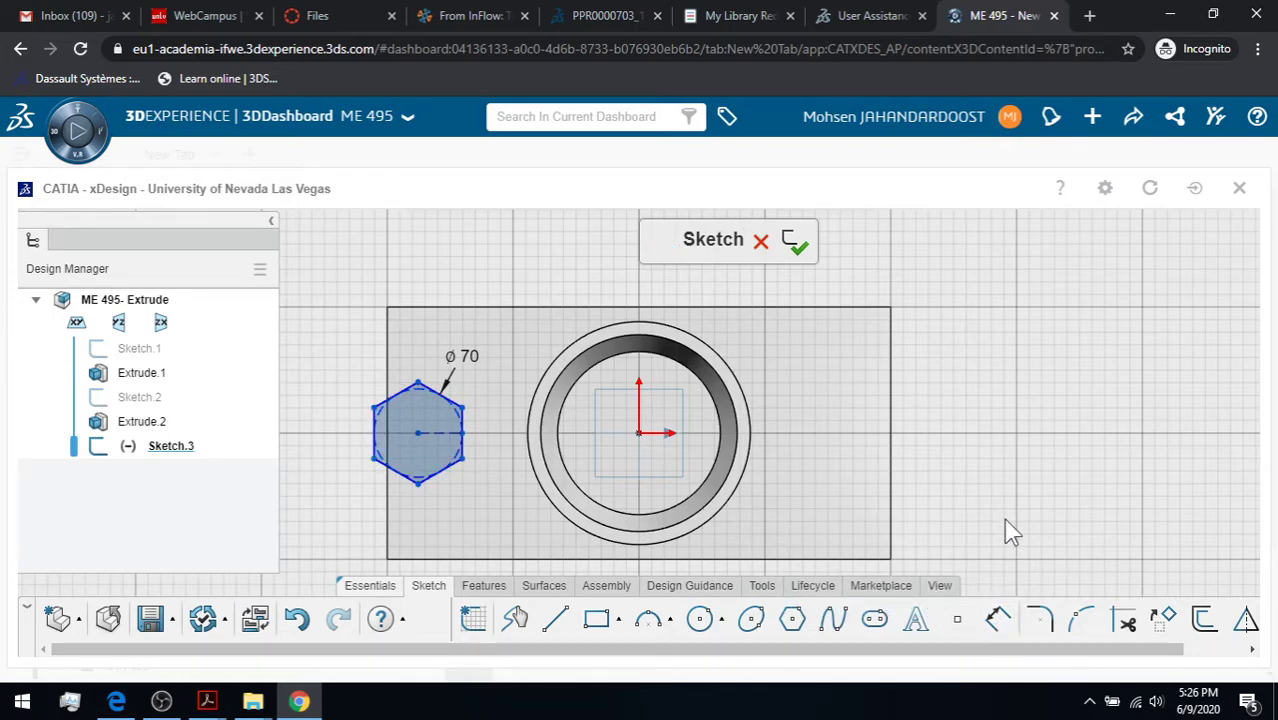
pyautogui.click(374, 440)
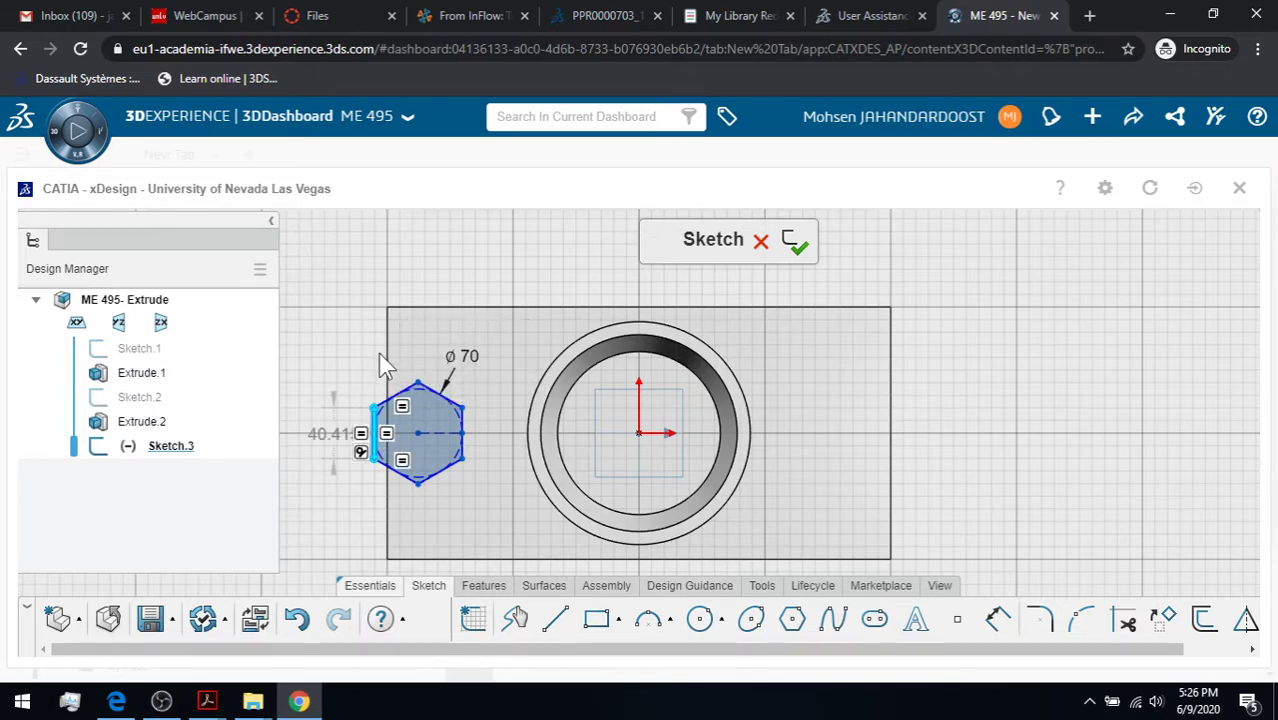
pyautogui.click(387, 378)
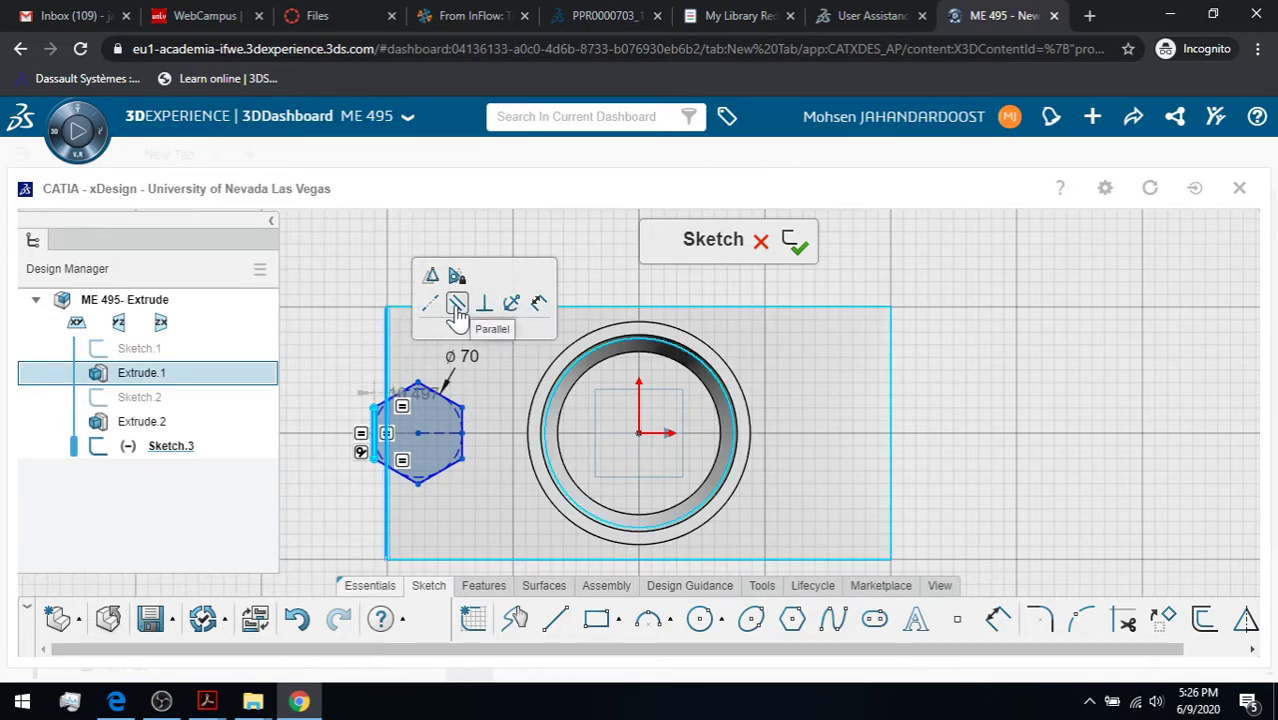
pyautogui.moveTo(485, 330)
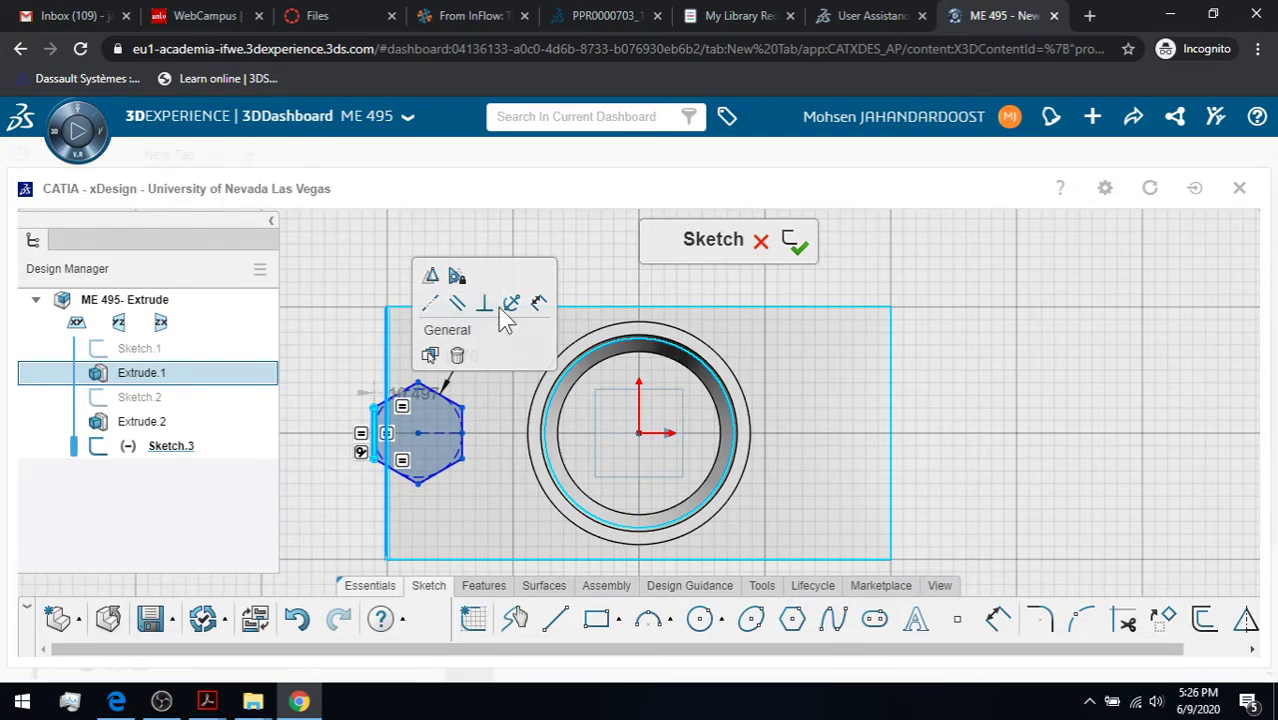
pyautogui.click(328, 285)
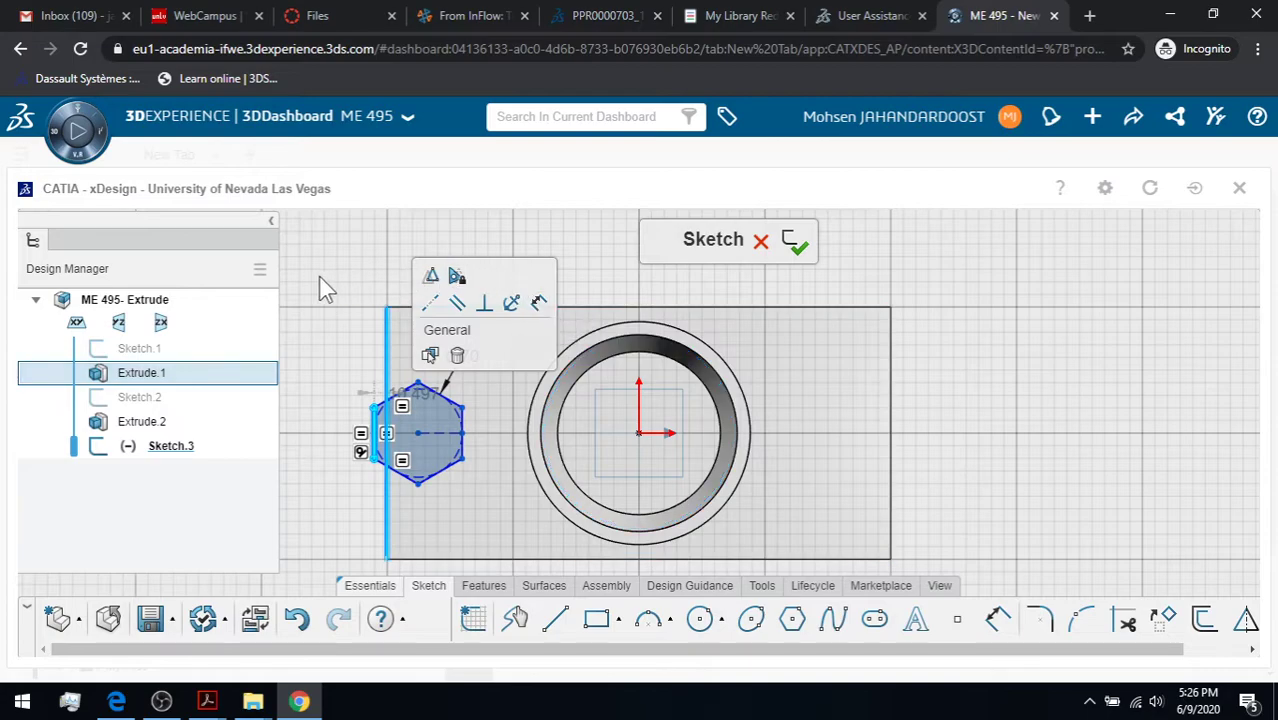
pyautogui.click(376, 435)
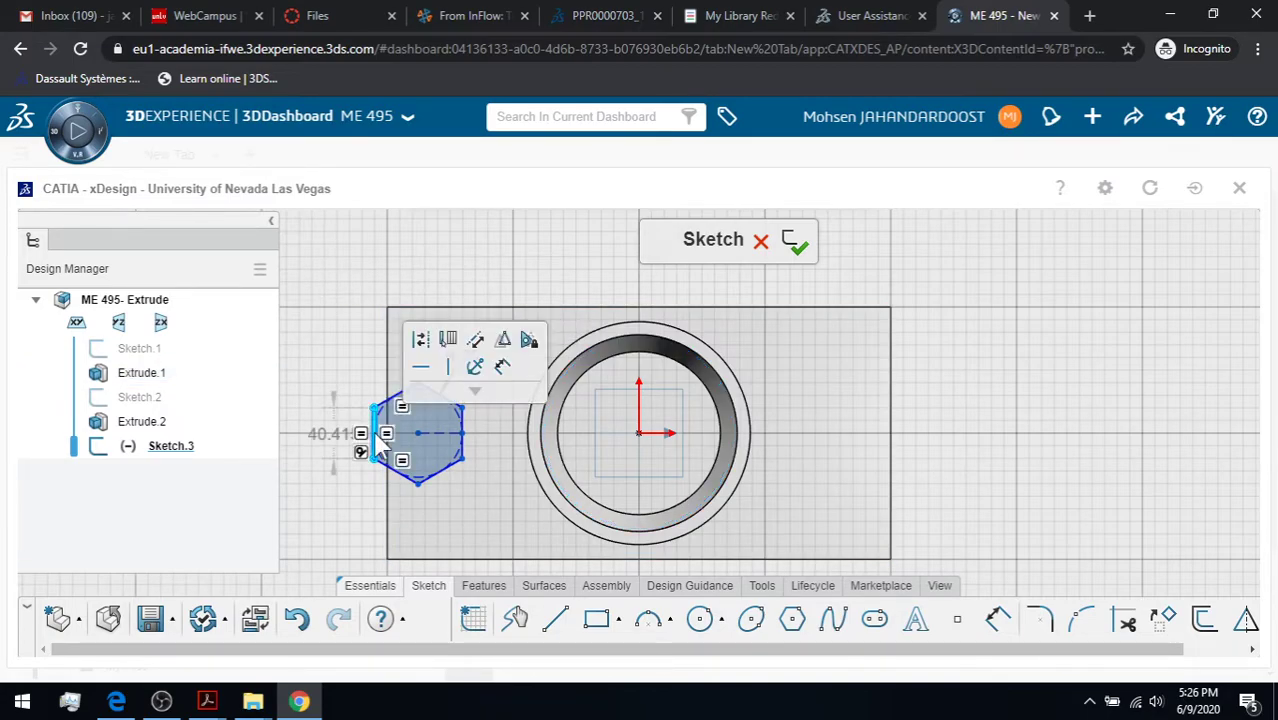
pyautogui.click(387, 372)
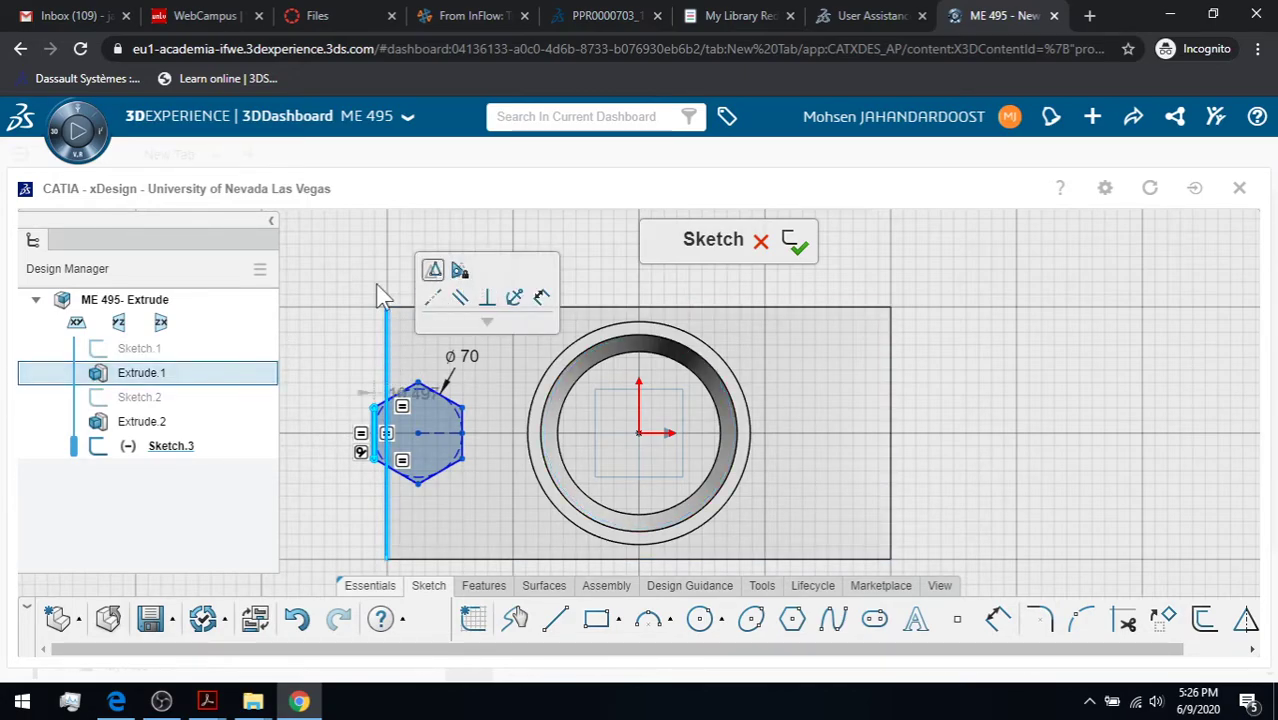
pyautogui.click(340, 313)
# Dimension the distance between the hexagon's left side and the plate's left short edge as 0 mm, and finish the sketch
pyautogui.click(997, 618)
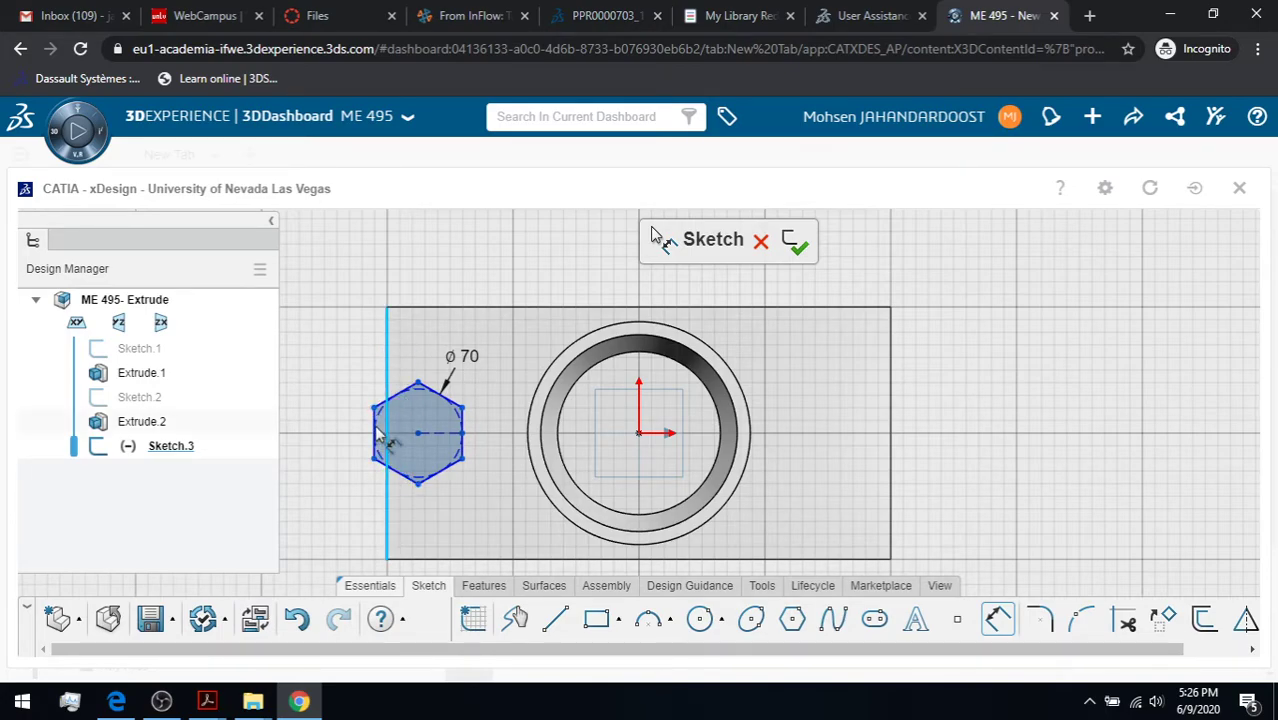
pyautogui.click(373, 433)
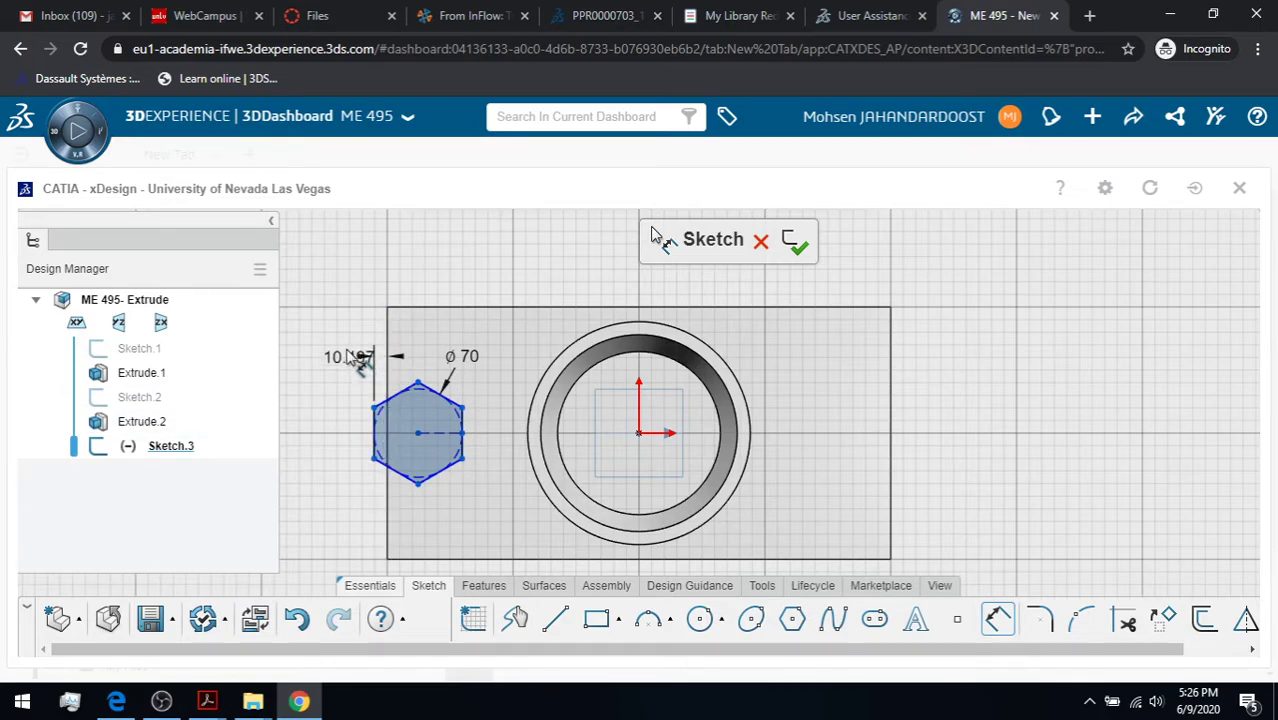
pyautogui.click(339, 358)
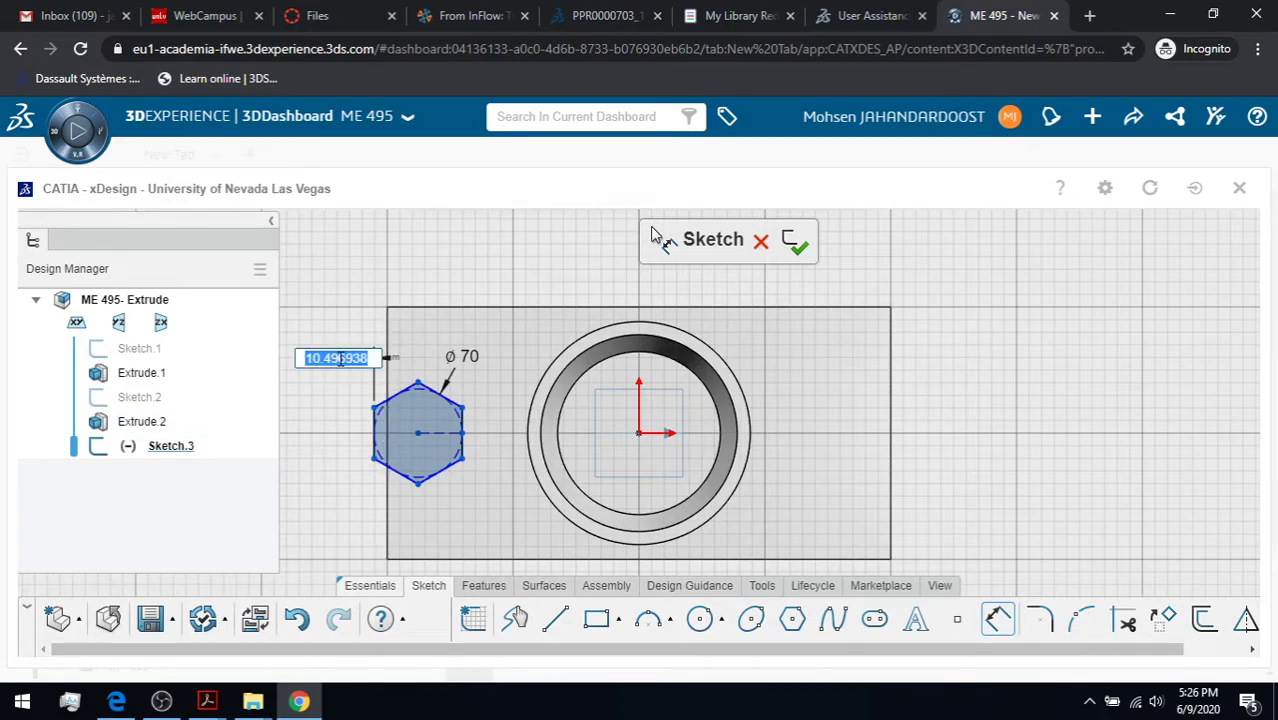
pyautogui.write('0')
pyautogui.press('Return')
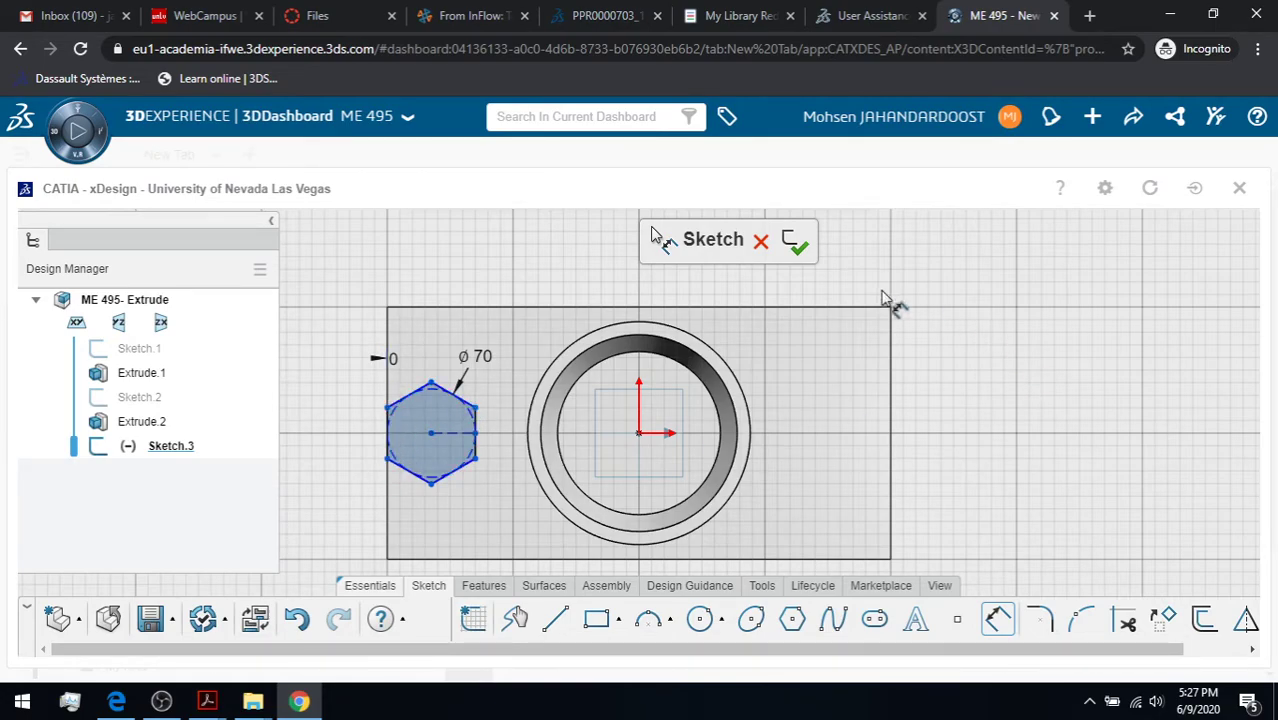
pyautogui.click(798, 256)
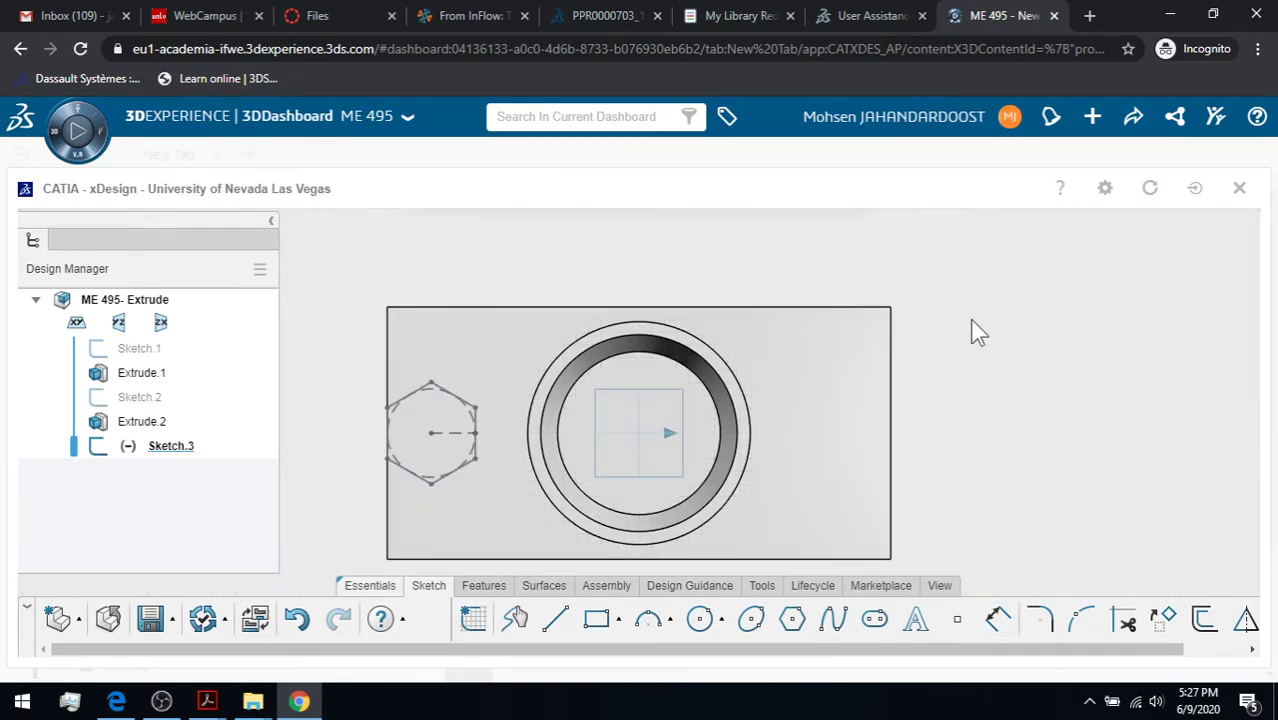
# Examine the hexagon sketch on the plate beside the ring in an angled 3D view
pyautogui.click(574, 484)
pyautogui.click(939, 585)
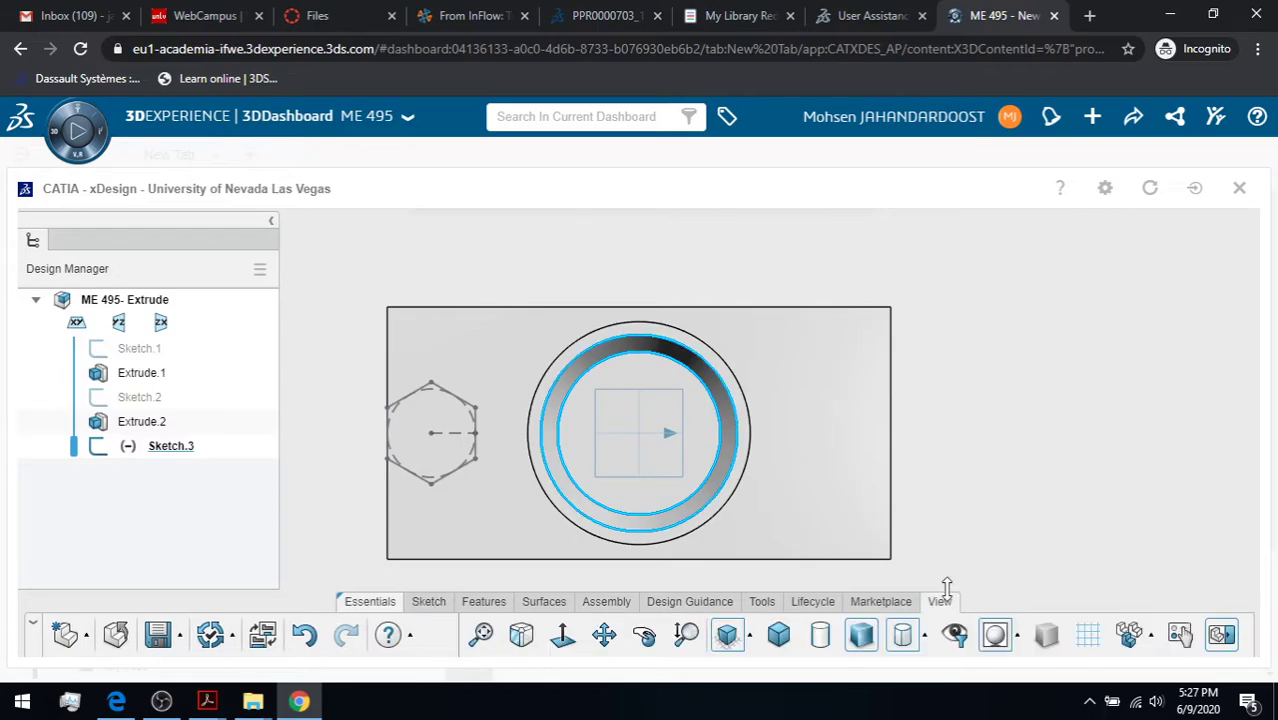
pyautogui.click(650, 645)
pyautogui.moveTo(673, 485); pyautogui.dragTo(884, 465)
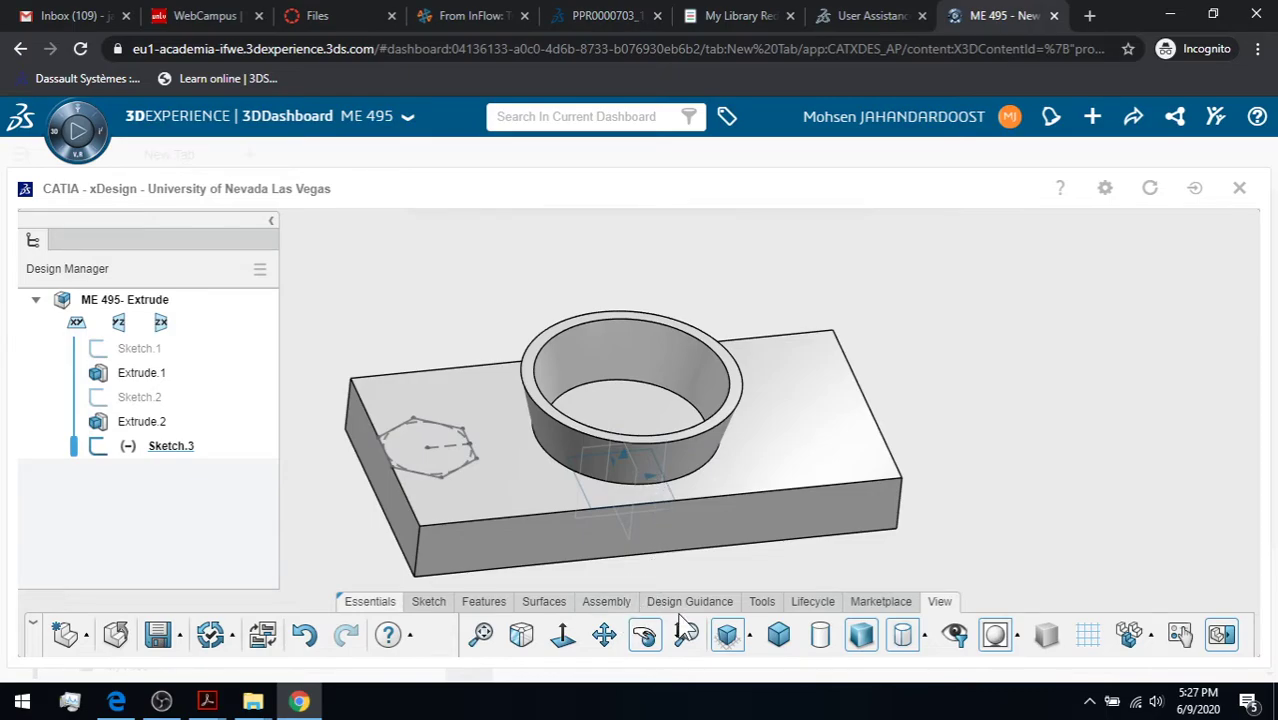
pyautogui.moveTo(515, 440)
pyautogui.mouseDown()
pyautogui.moveTo(565, 434)
pyautogui.moveTo(505, 452)
pyautogui.mouseUp()
pyautogui.moveTo(434, 294); pyautogui.dragTo(549, 273, button='middle')
pyautogui.moveTo(620, 480)
pyautogui.mouseDown()
pyautogui.moveTo(625, 434)
pyautogui.moveTo(630, 485)
pyautogui.mouseUp()
pyautogui.moveTo(736, 539); pyautogui.dragTo(801, 502)
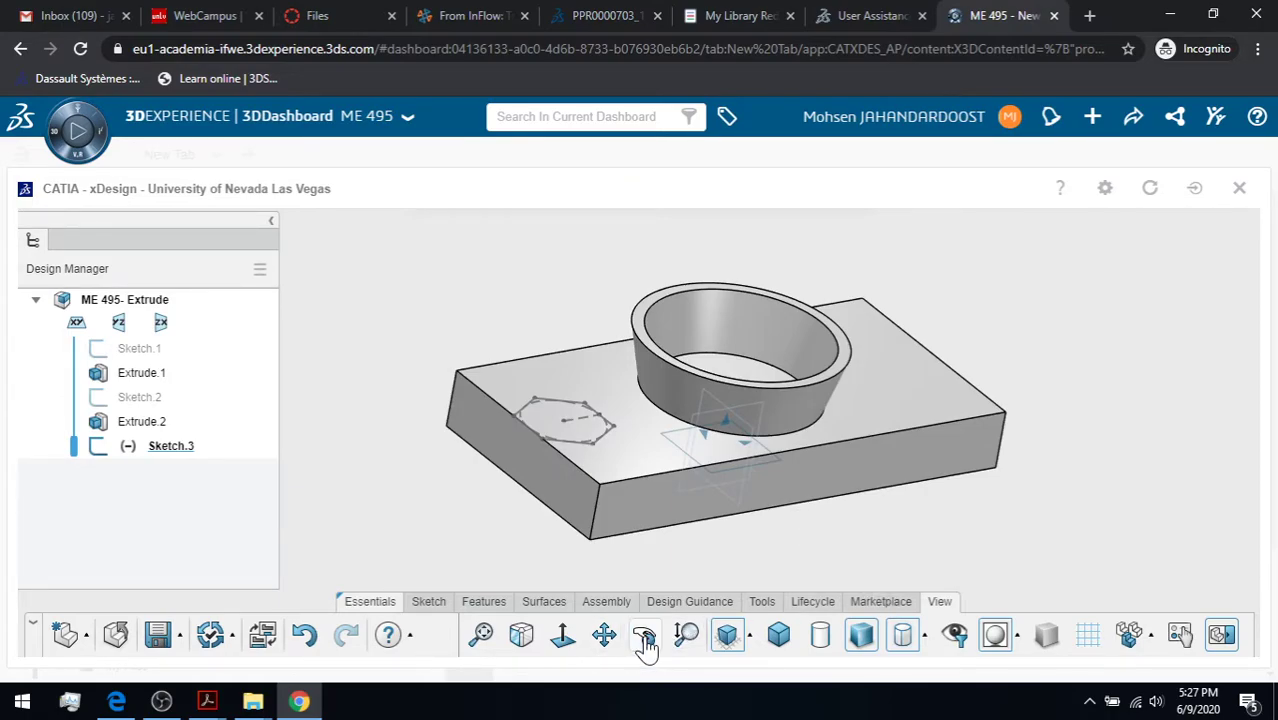
pyautogui.click(482, 601)
pyautogui.click(525, 488)
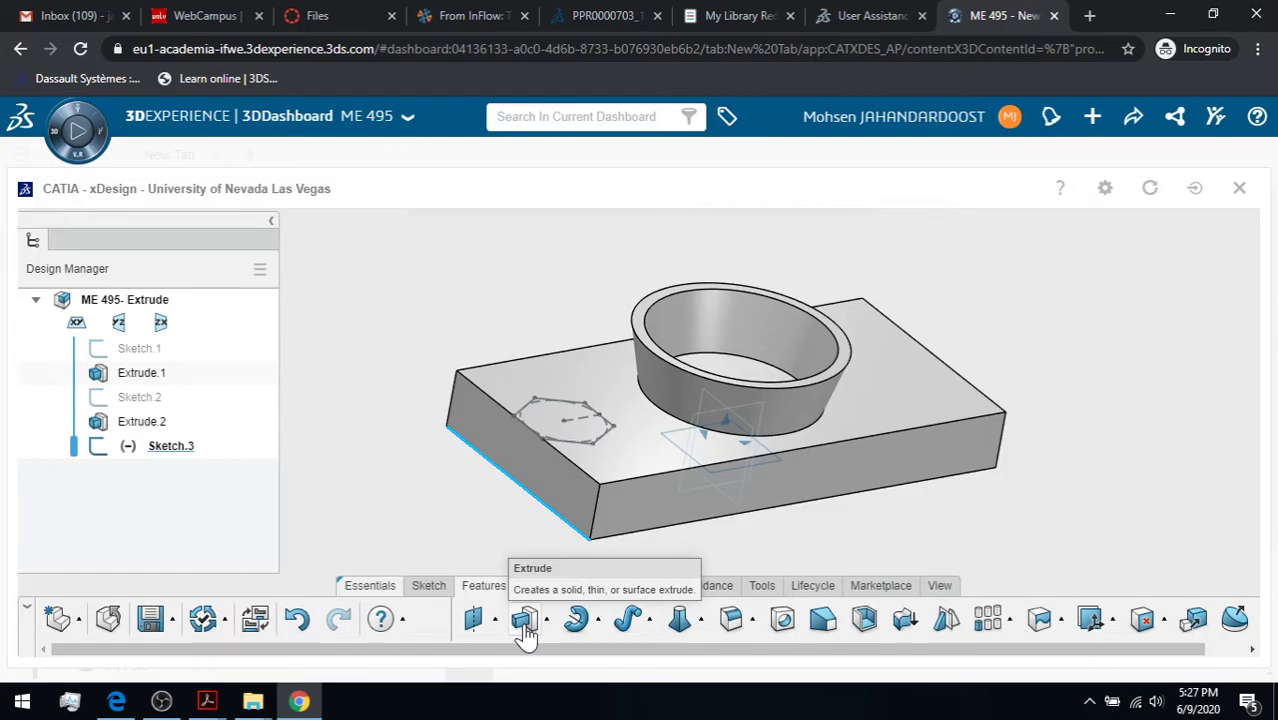
pyautogui.click(525, 625)
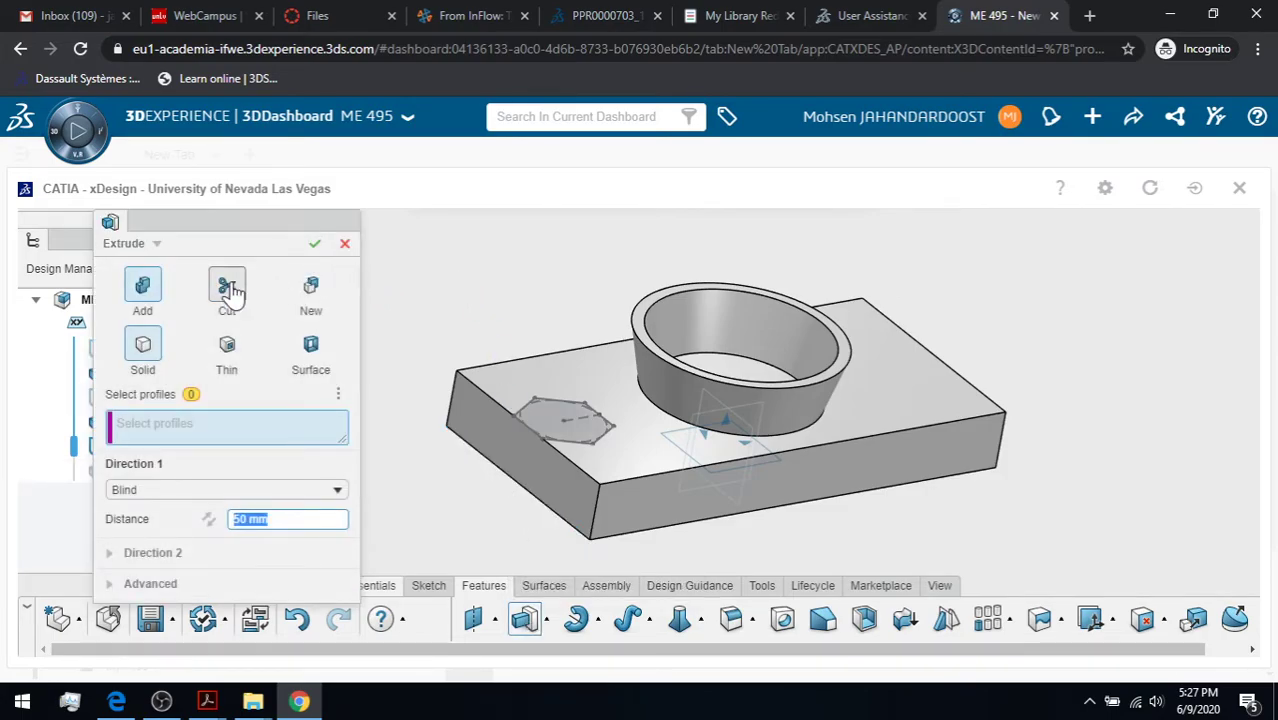
pyautogui.click(345, 245)
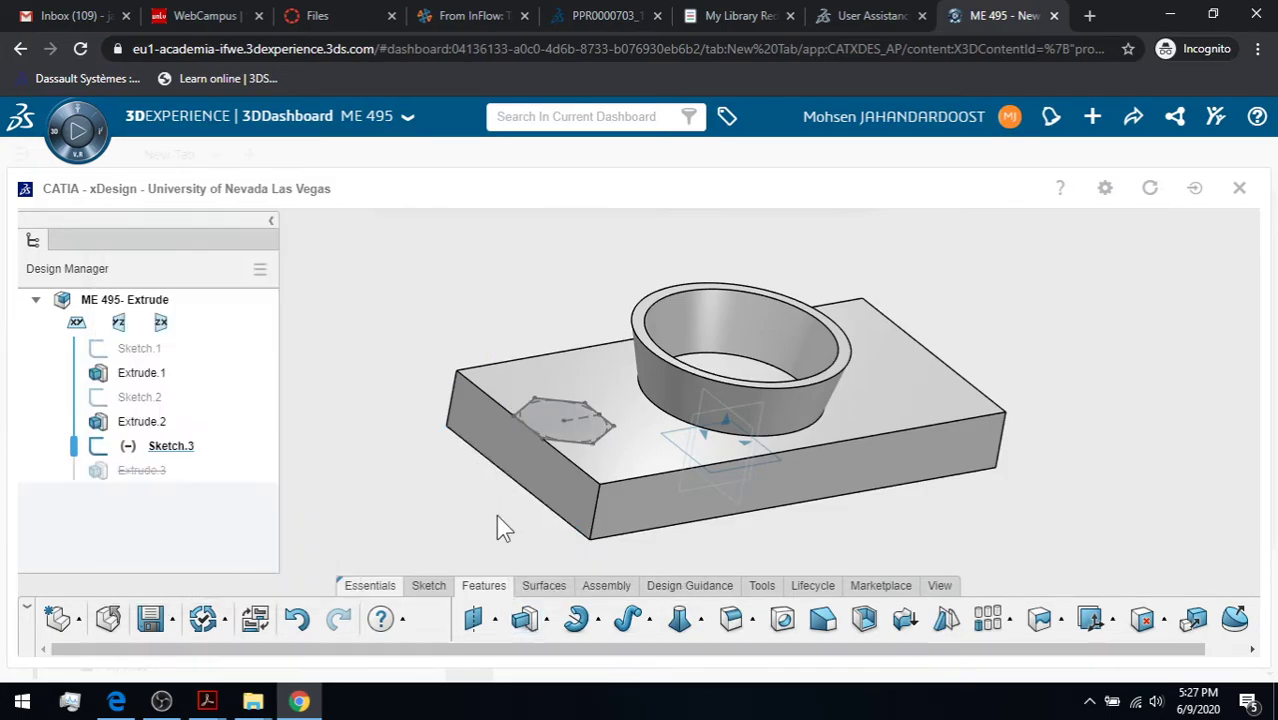
# Start a solid Extrude Cut from the hexagon profile with a blind distance of 20 mm into the plate
pyautogui.click(546, 622)
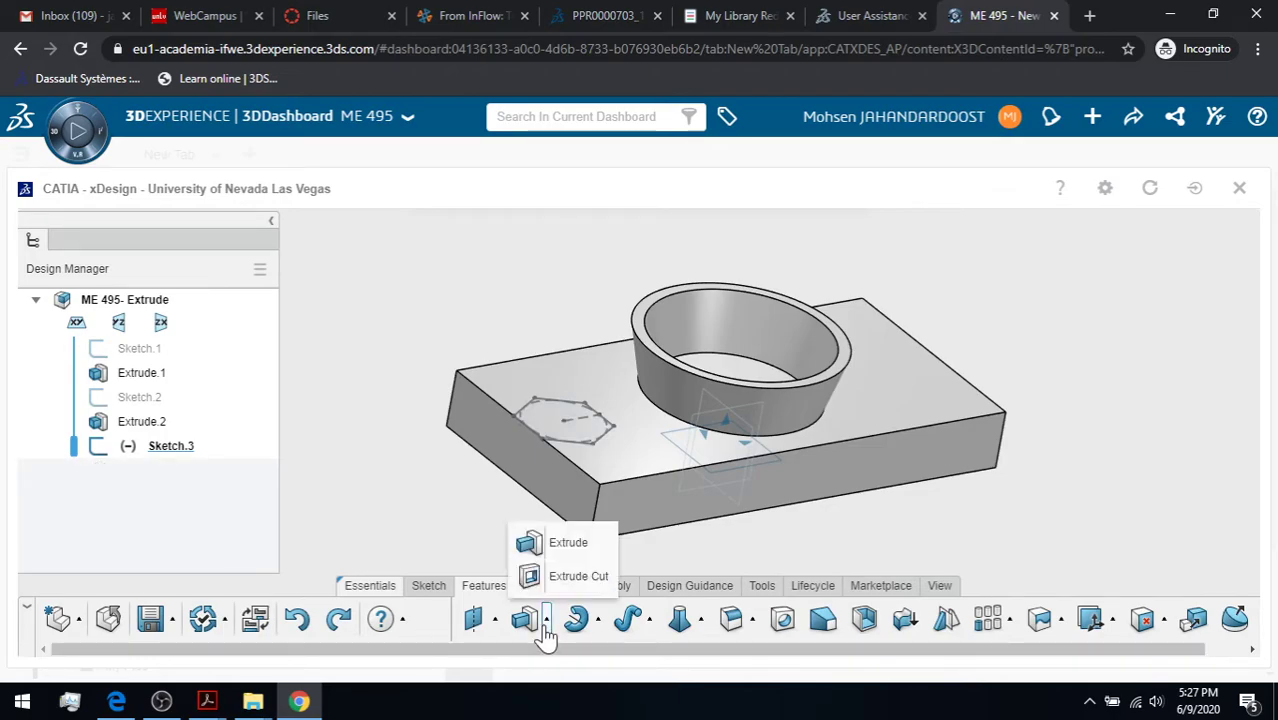
pyautogui.click(560, 576)
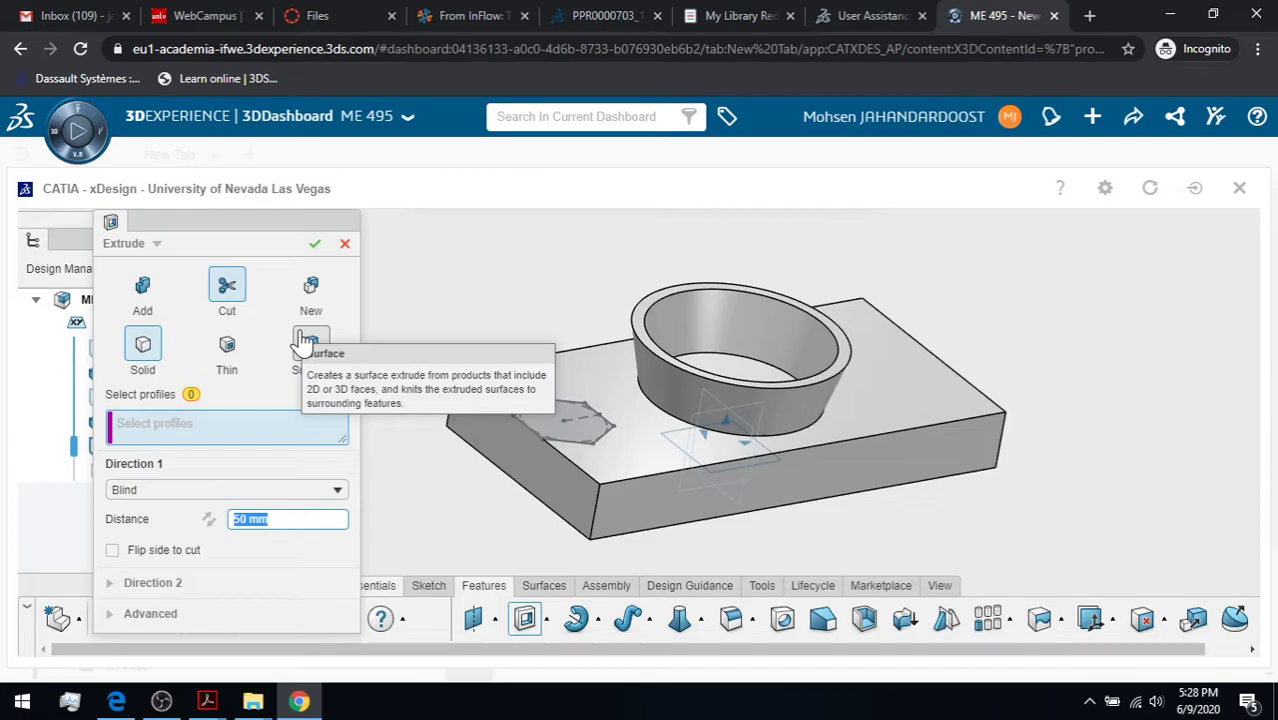
pyautogui.click(145, 345)
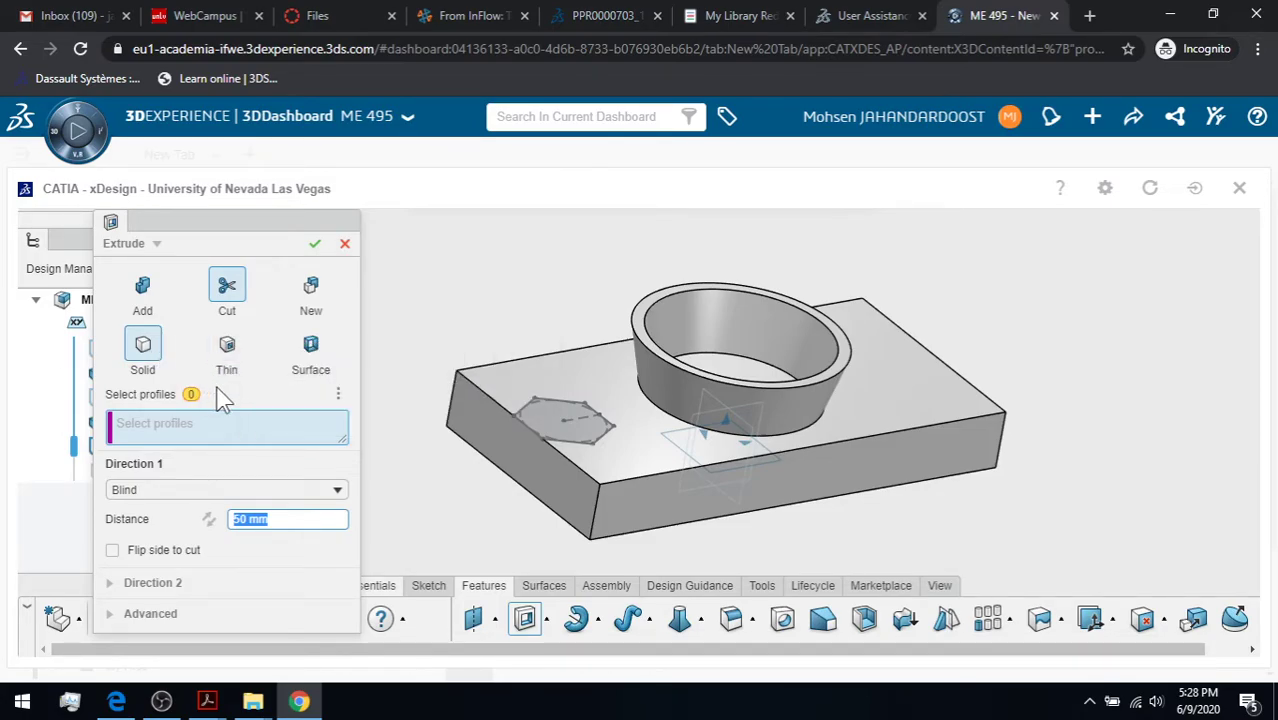
pyautogui.click(182, 430)
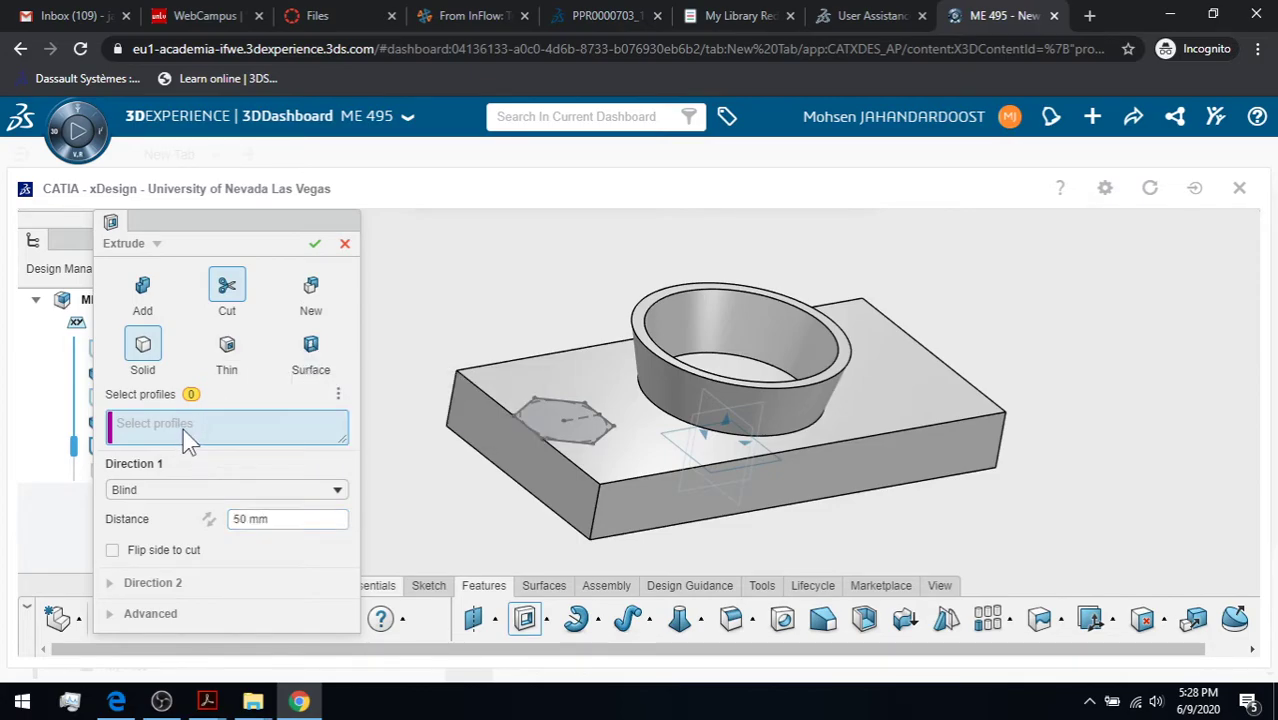
pyautogui.click(552, 422)
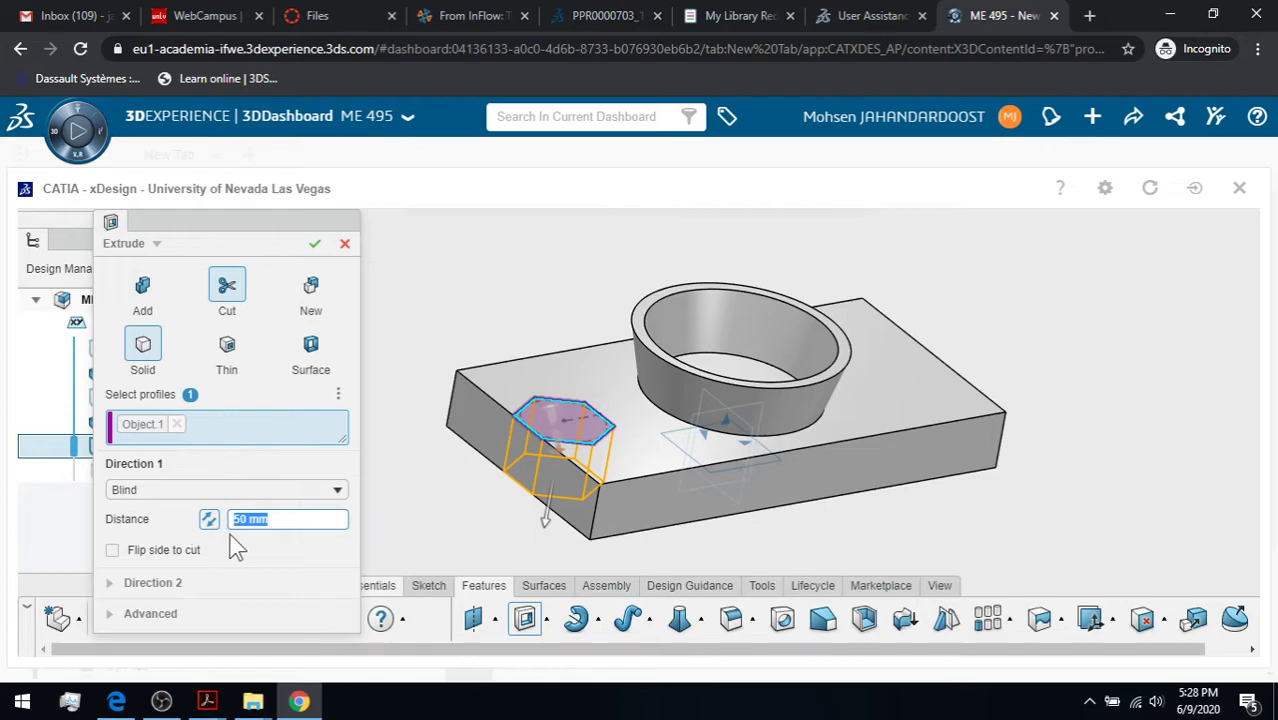
pyautogui.write('20')
pyautogui.press('Return')
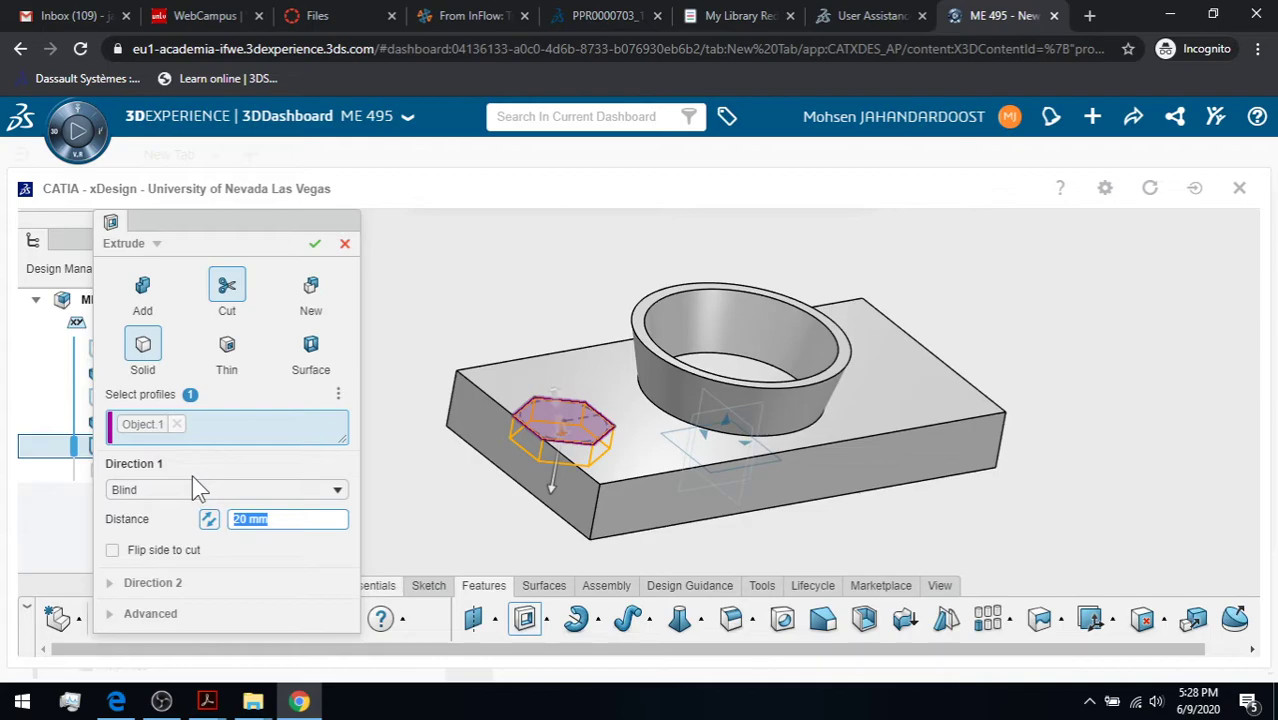
# Apply a 15 deg draft in Direction 1 to the hexagonal cut and complete the feature
pyautogui.click(132, 614)
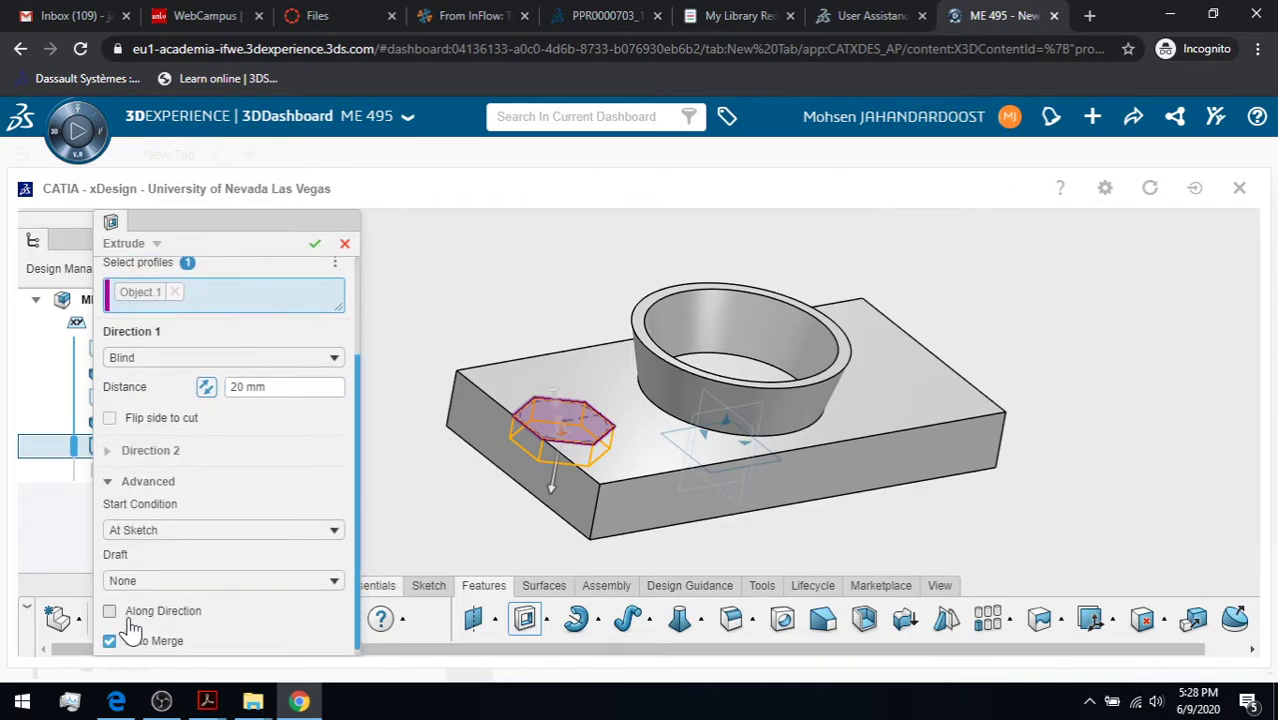
pyautogui.click(163, 610)
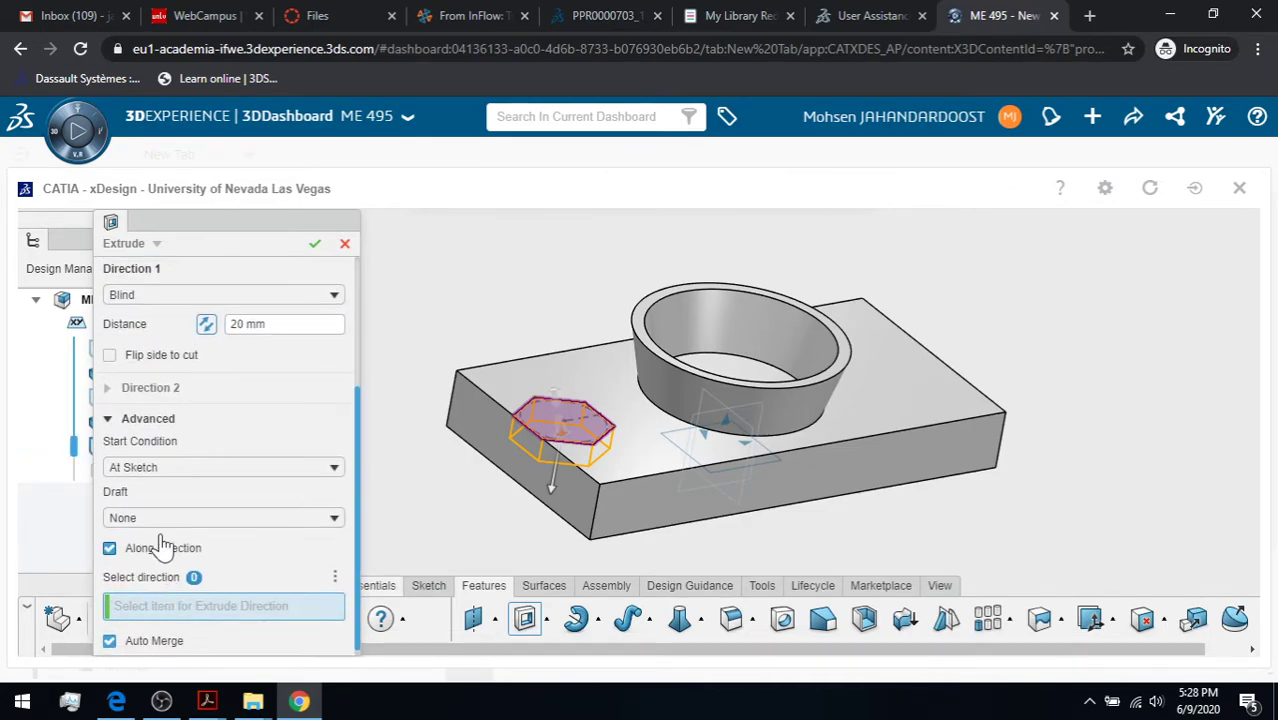
pyautogui.click(115, 548)
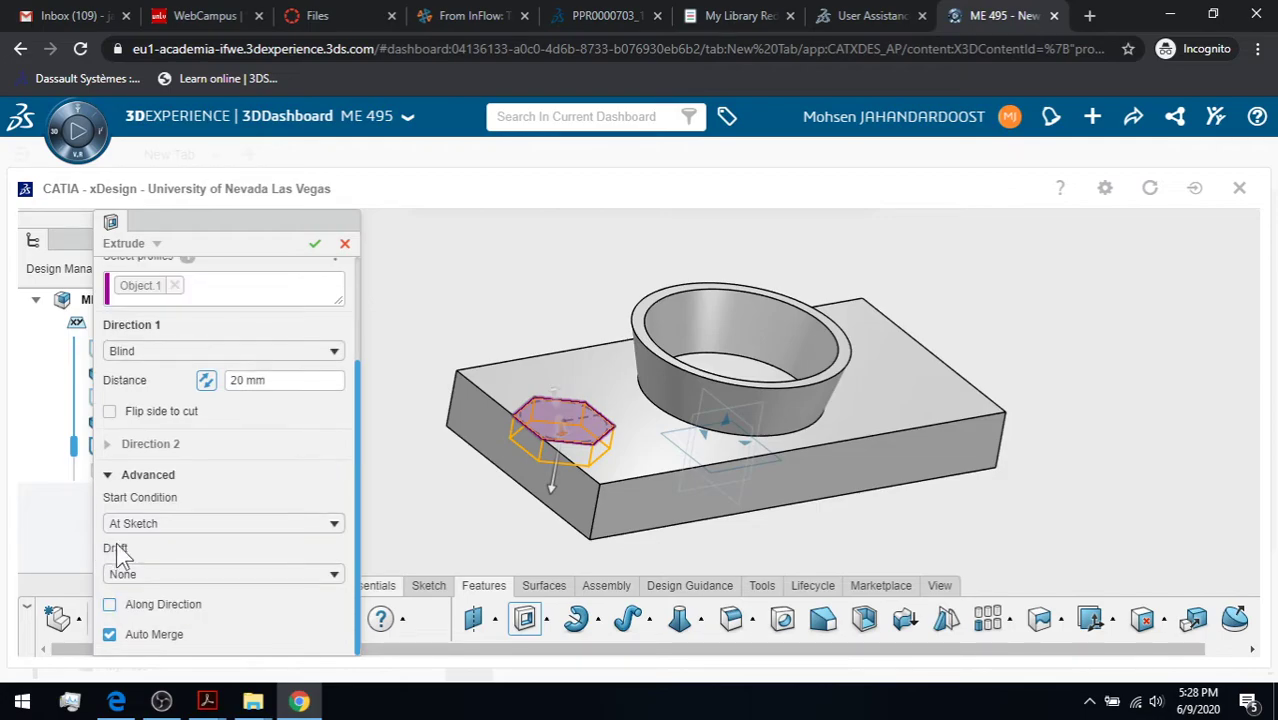
pyautogui.click(180, 575)
pyautogui.click(178, 620)
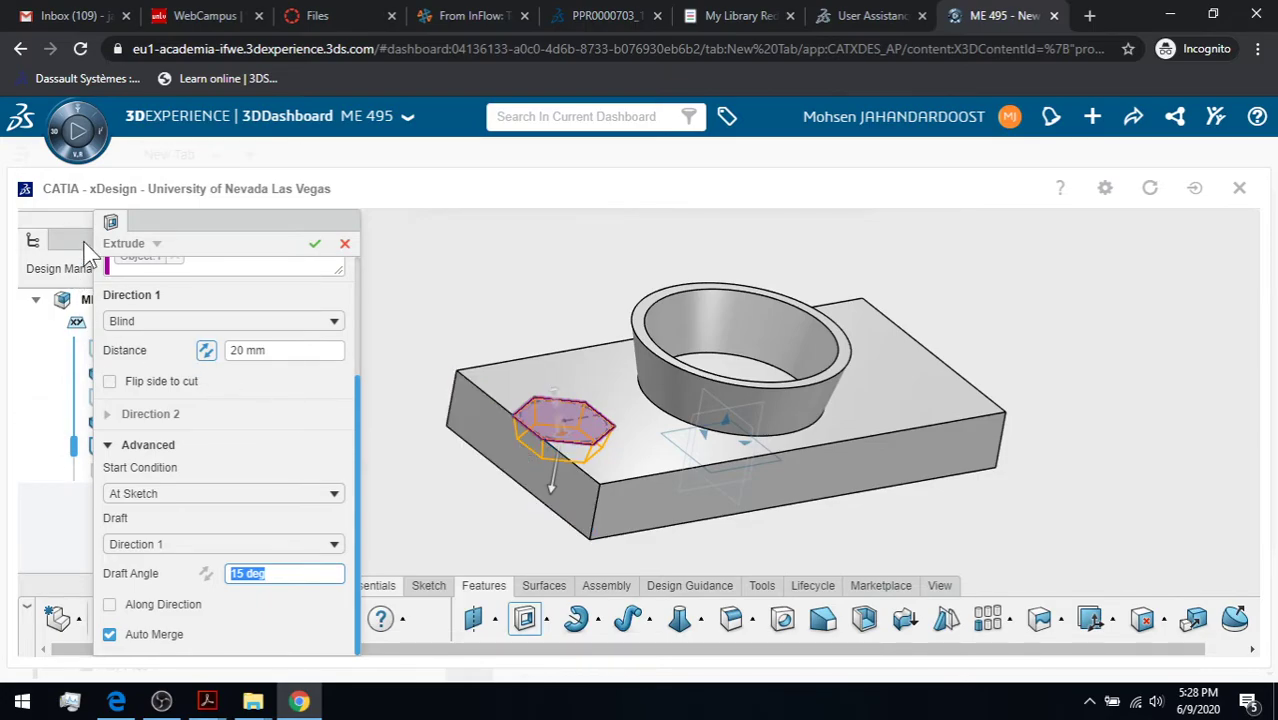
pyautogui.click(313, 246)
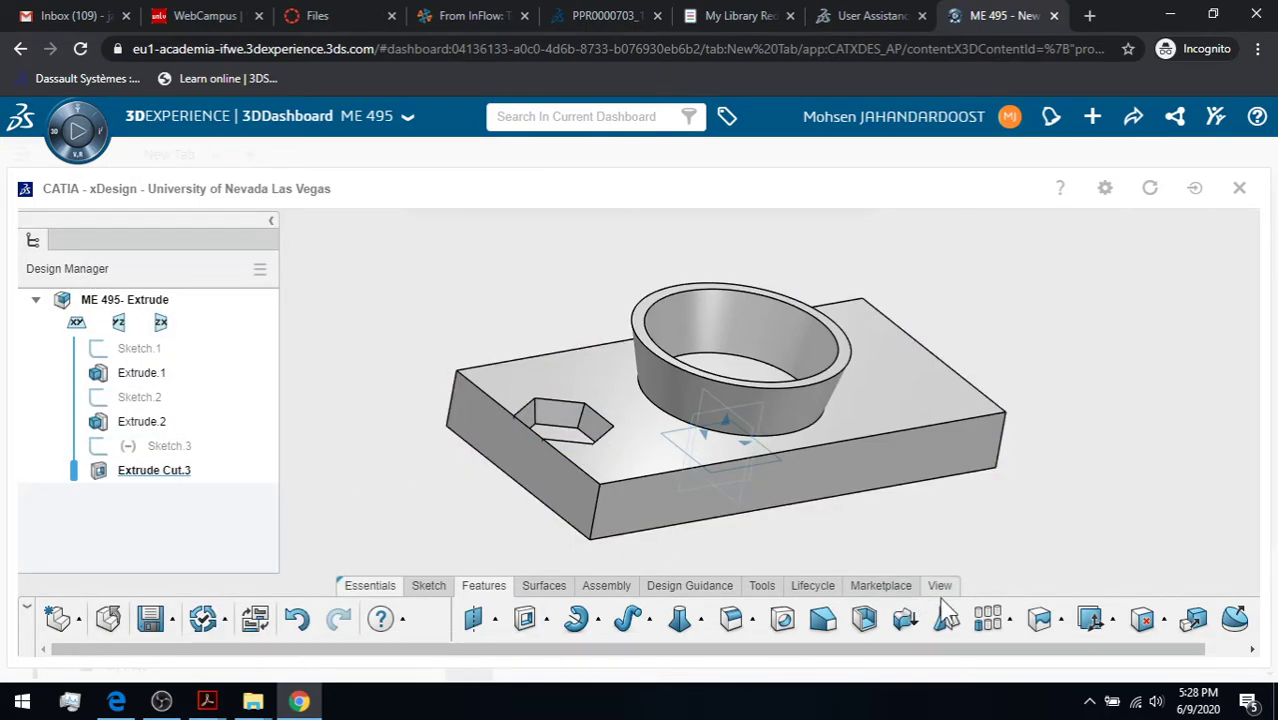
# Section the part along the ZX plane through the ring and the hexagonal pocket
pyautogui.click(948, 587)
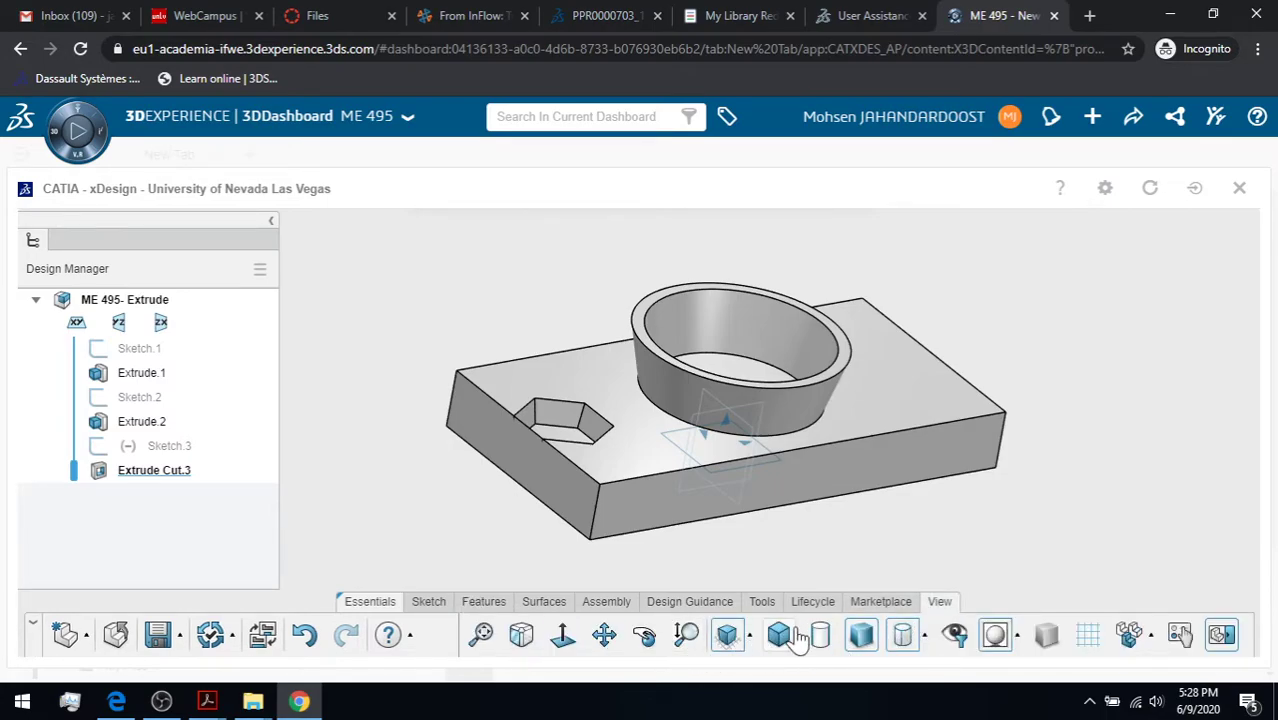
pyautogui.click(764, 605)
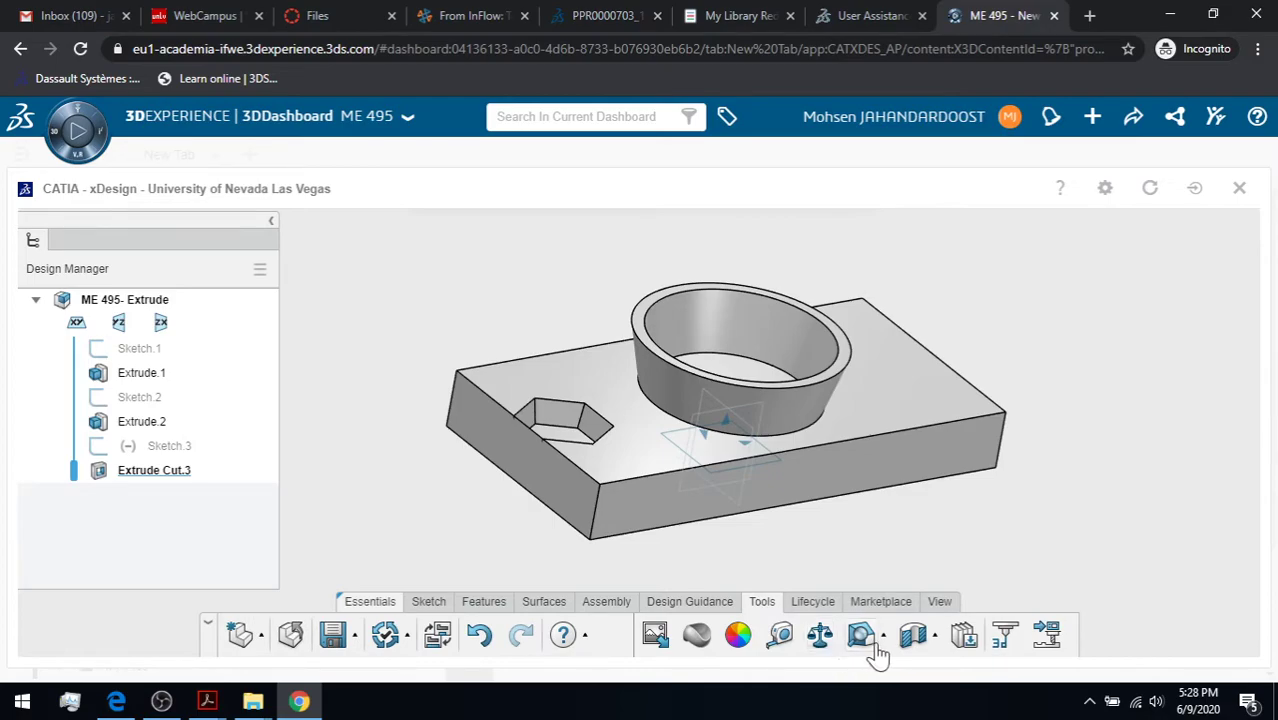
pyautogui.click(912, 640)
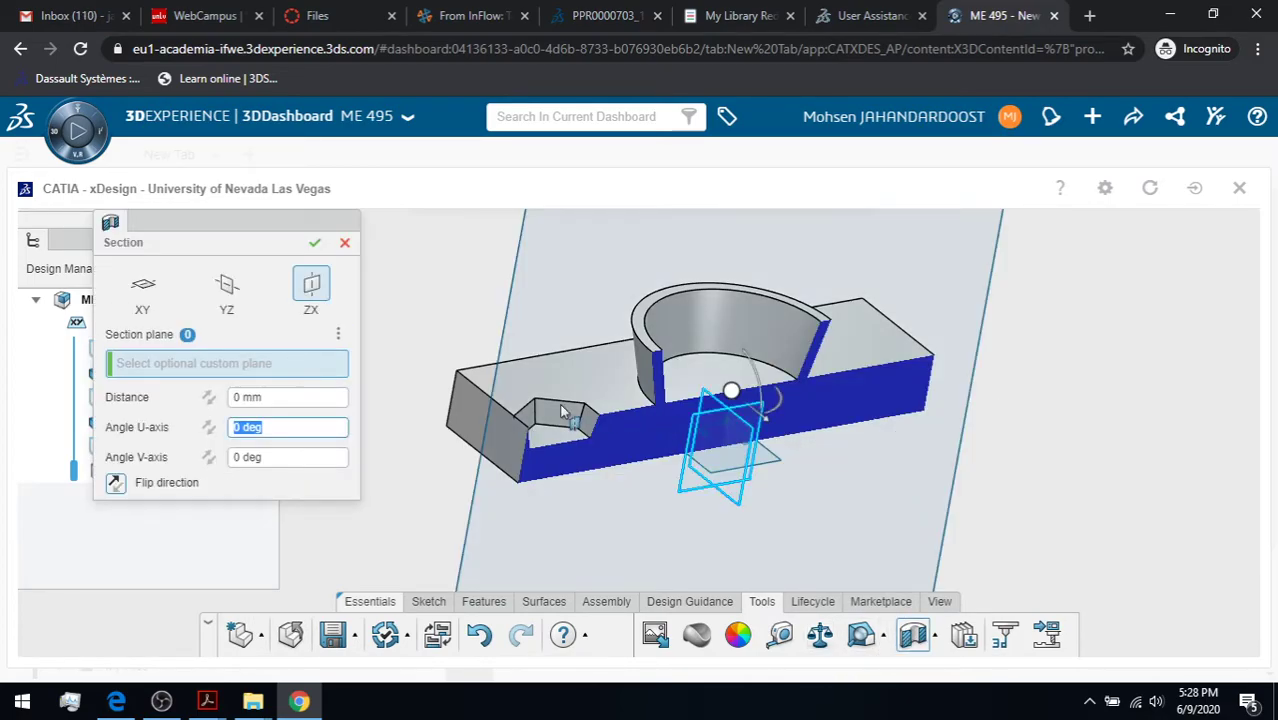
pyautogui.click(314, 242)
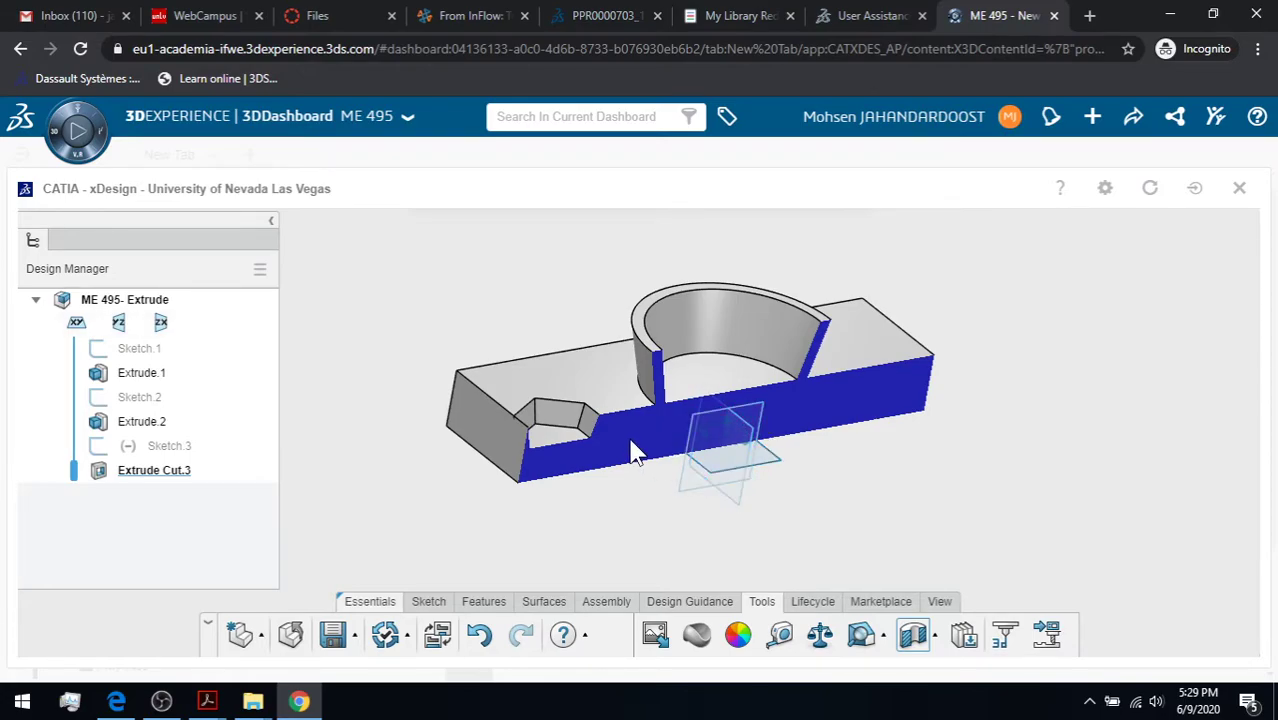
# Examine the drafted walls of the hexagonal pocket and the ring in the section, viewed normal to the ZX plane
pyautogui.click(762, 424)
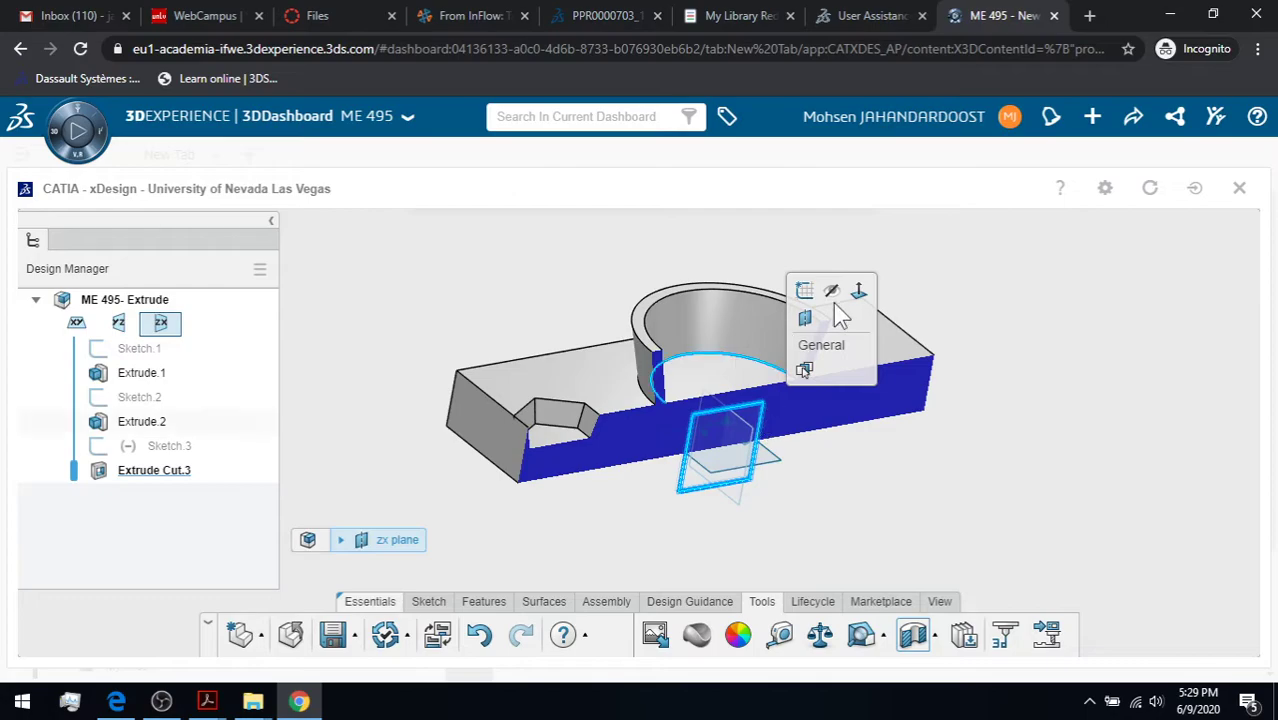
pyautogui.click(857, 293)
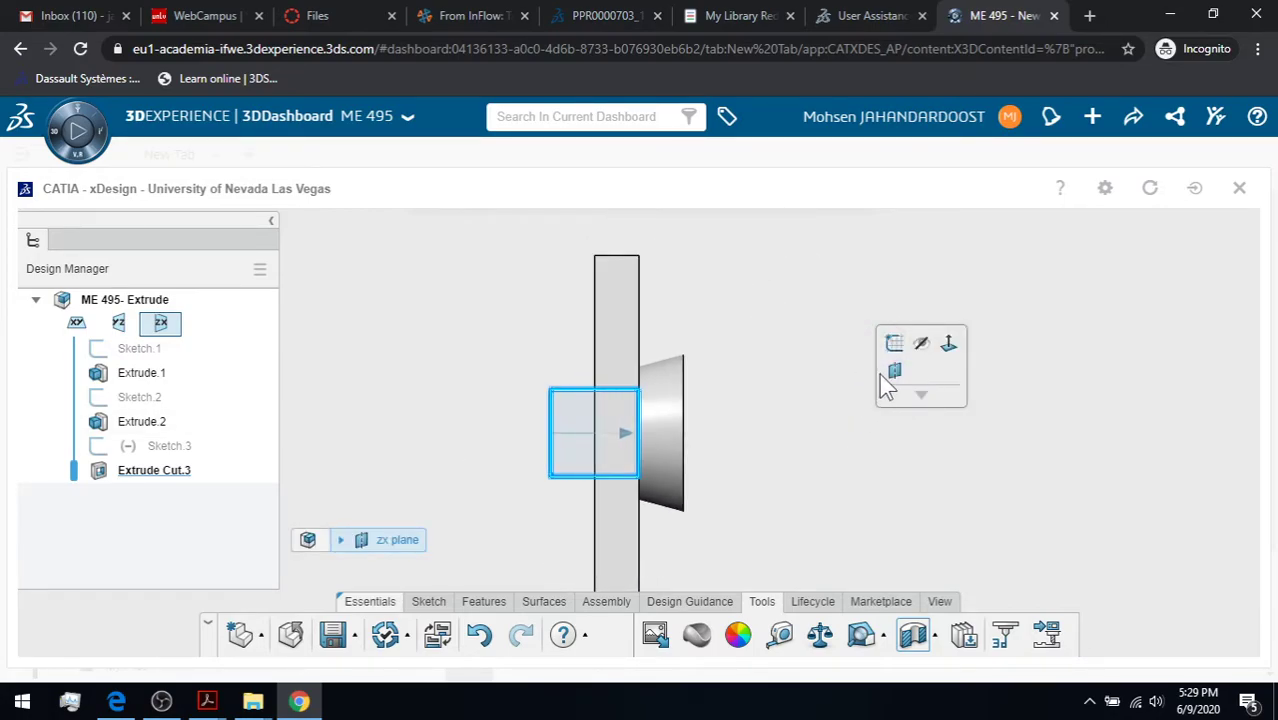
pyautogui.click(950, 345)
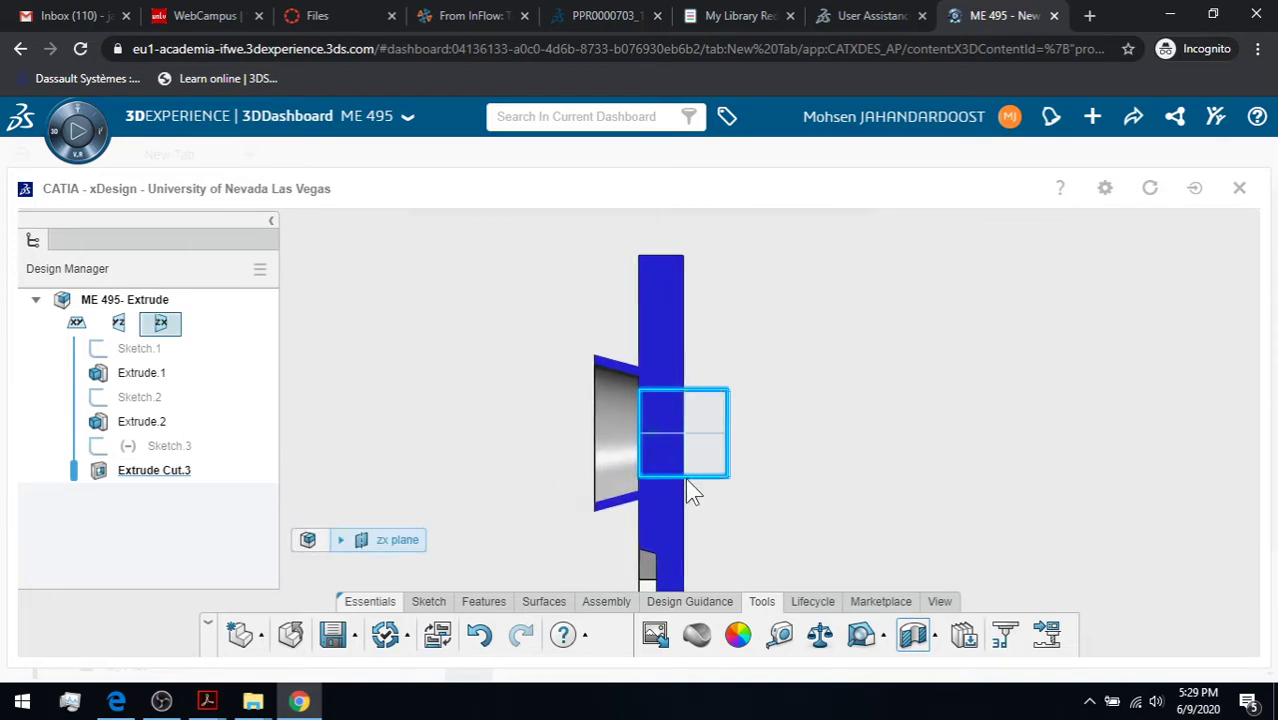
pyautogui.moveTo(730, 515); pyautogui.dragTo(737, 401, button='middle')
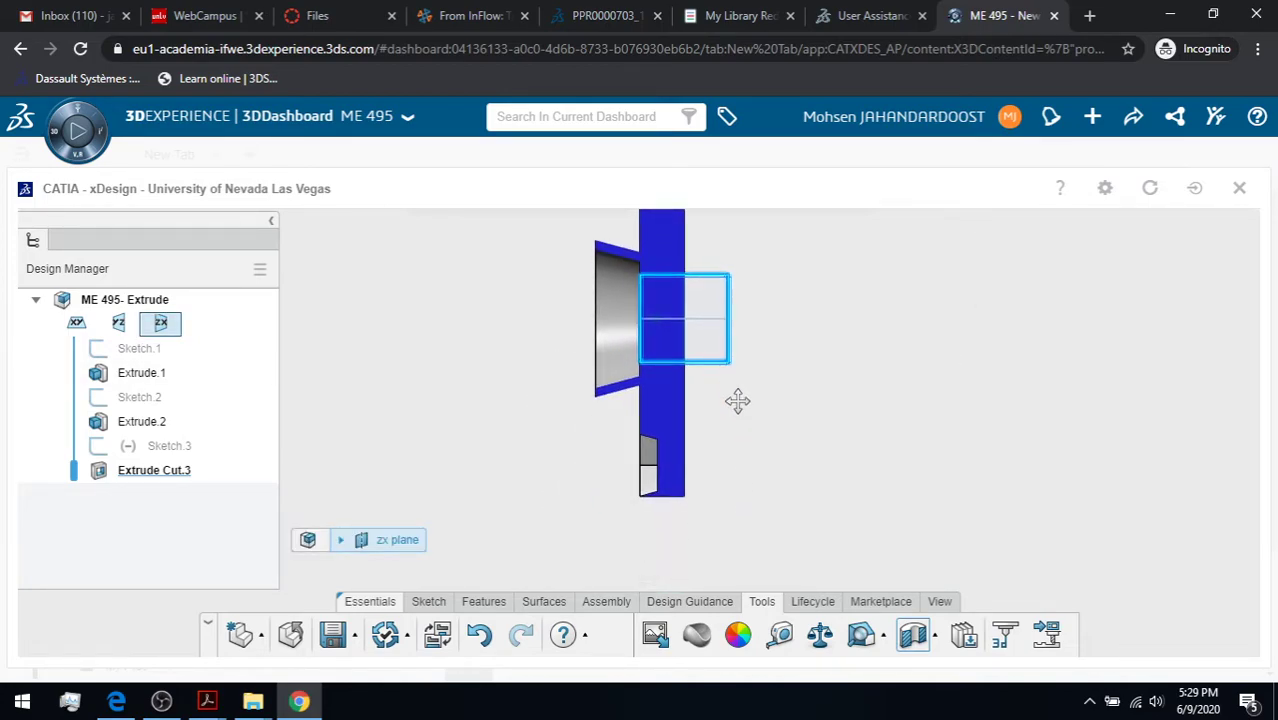
pyautogui.click(939, 601)
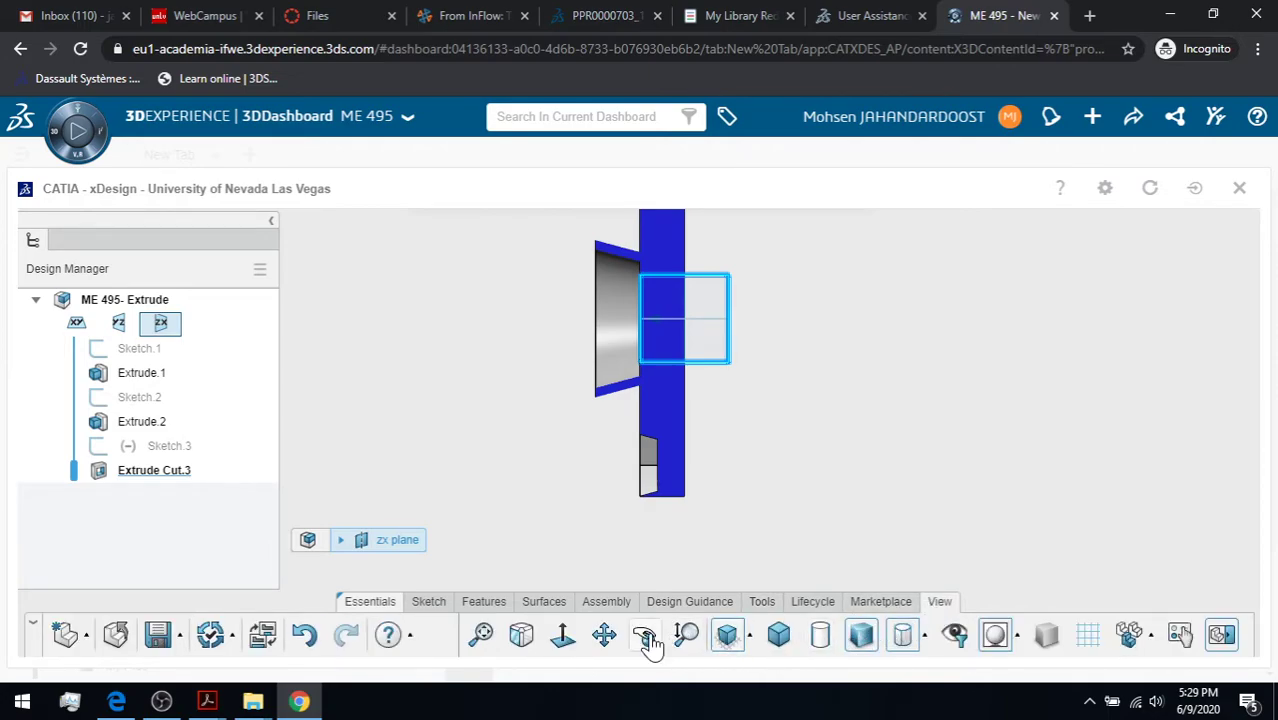
pyautogui.click(686, 634)
pyautogui.moveTo(716, 521); pyautogui.dragTo(722, 442)
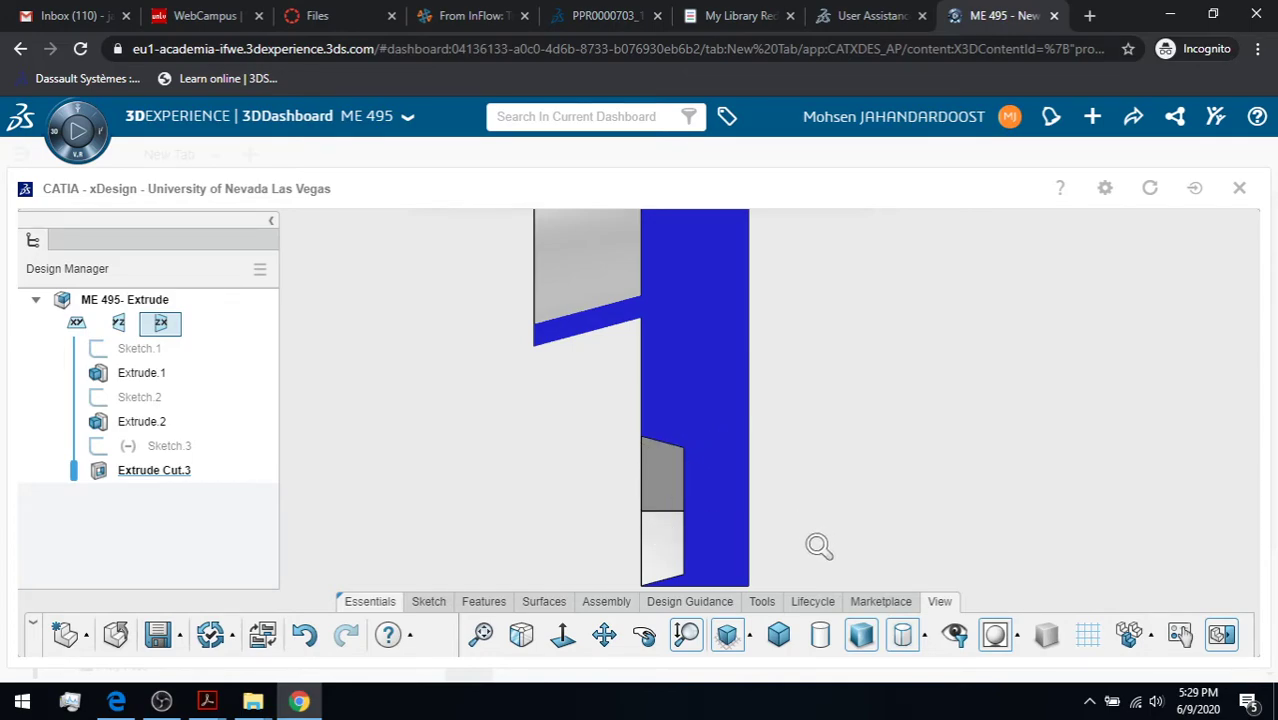
pyautogui.moveTo(805, 525); pyautogui.dragTo(787, 339)
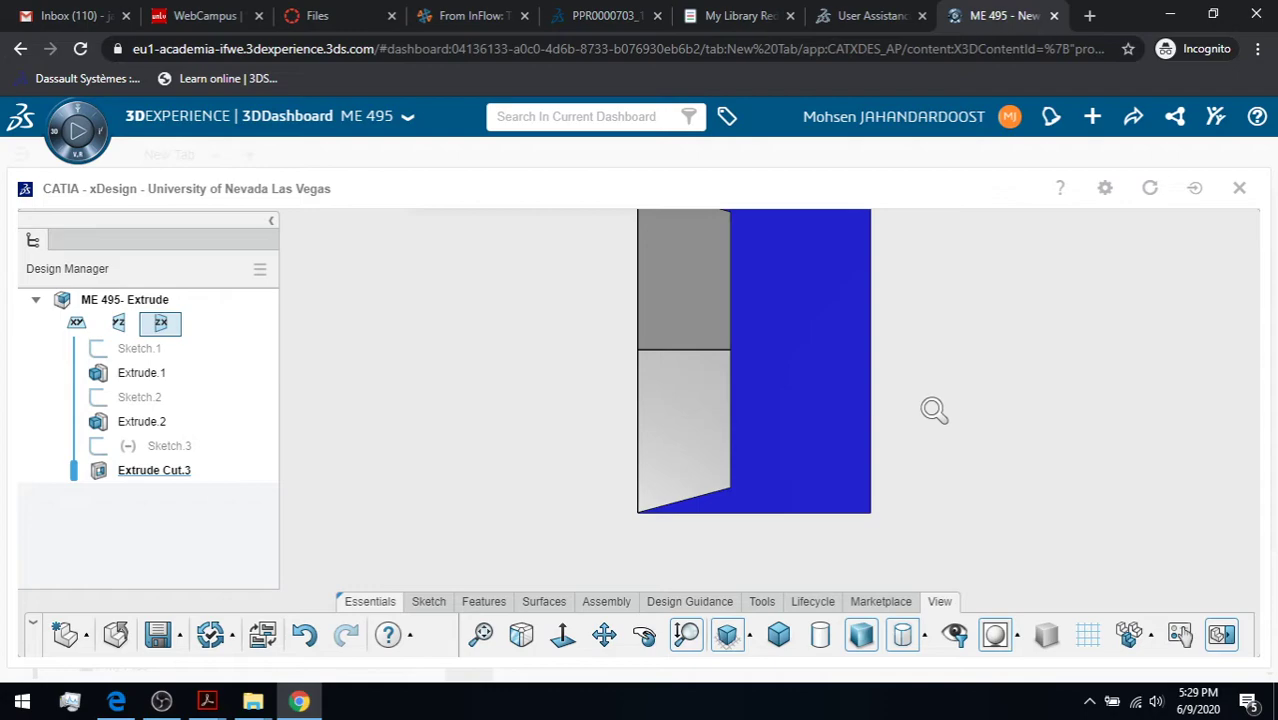
pyautogui.moveTo(933, 408); pyautogui.dragTo(571, 397)
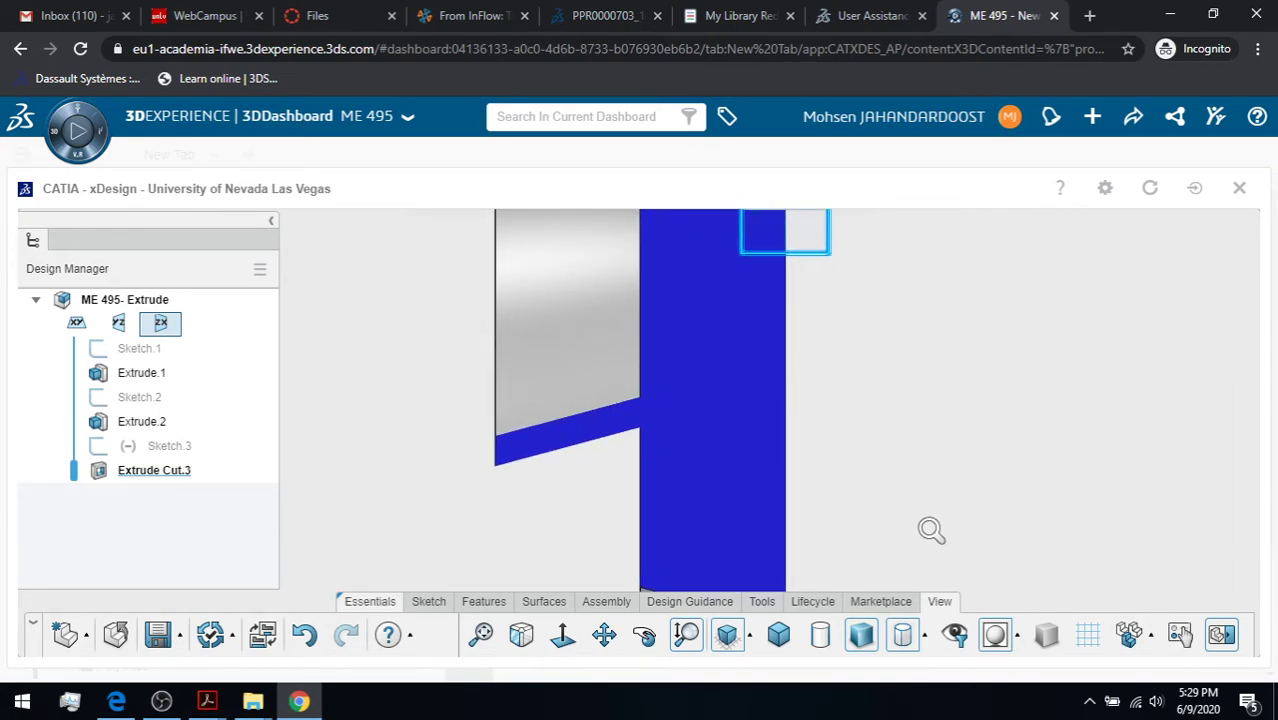
pyautogui.moveTo(860, 361); pyautogui.dragTo(822, 456)
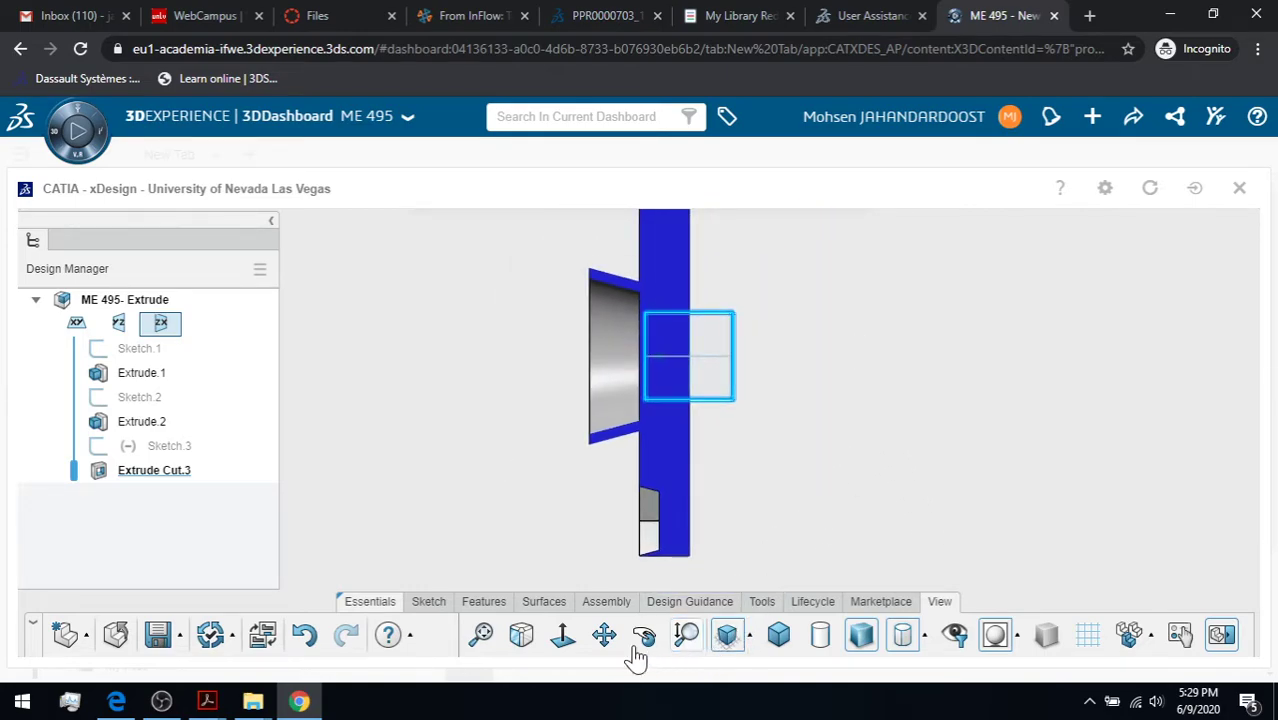
pyautogui.click(481, 636)
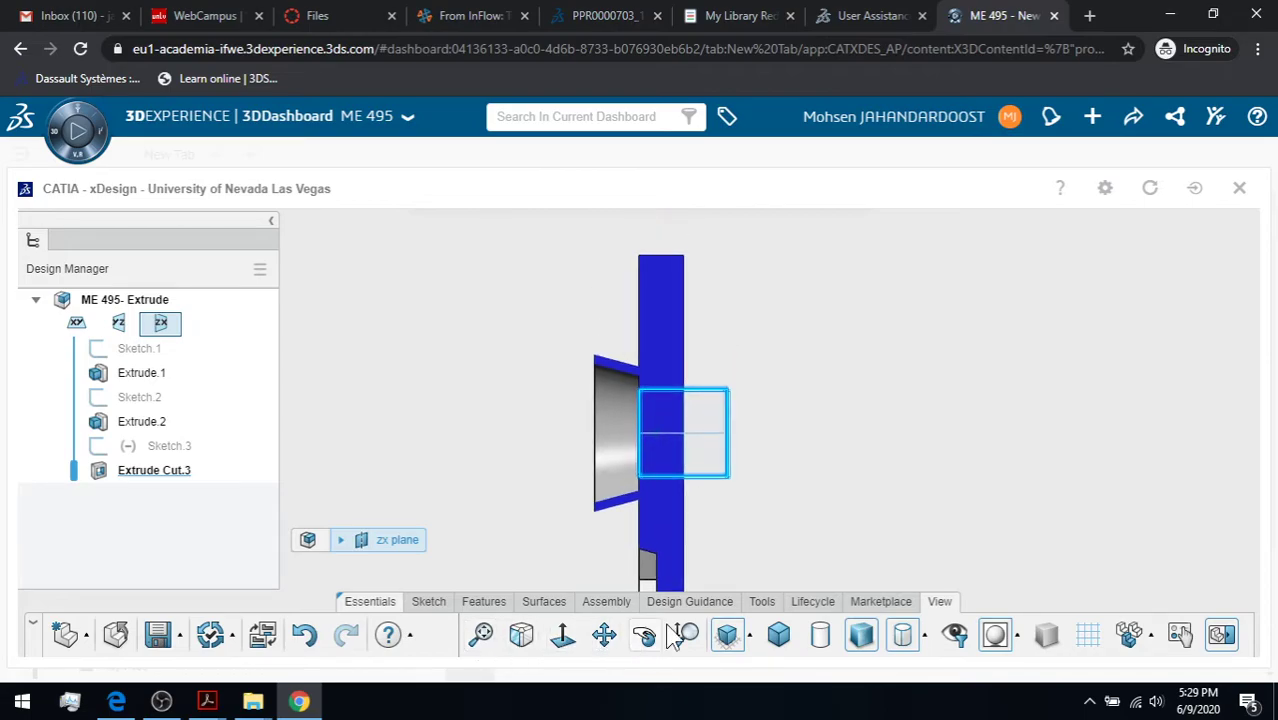
# Switch to the isometric view and turn off the section so the whole part is shown
pyautogui.click(748, 643)
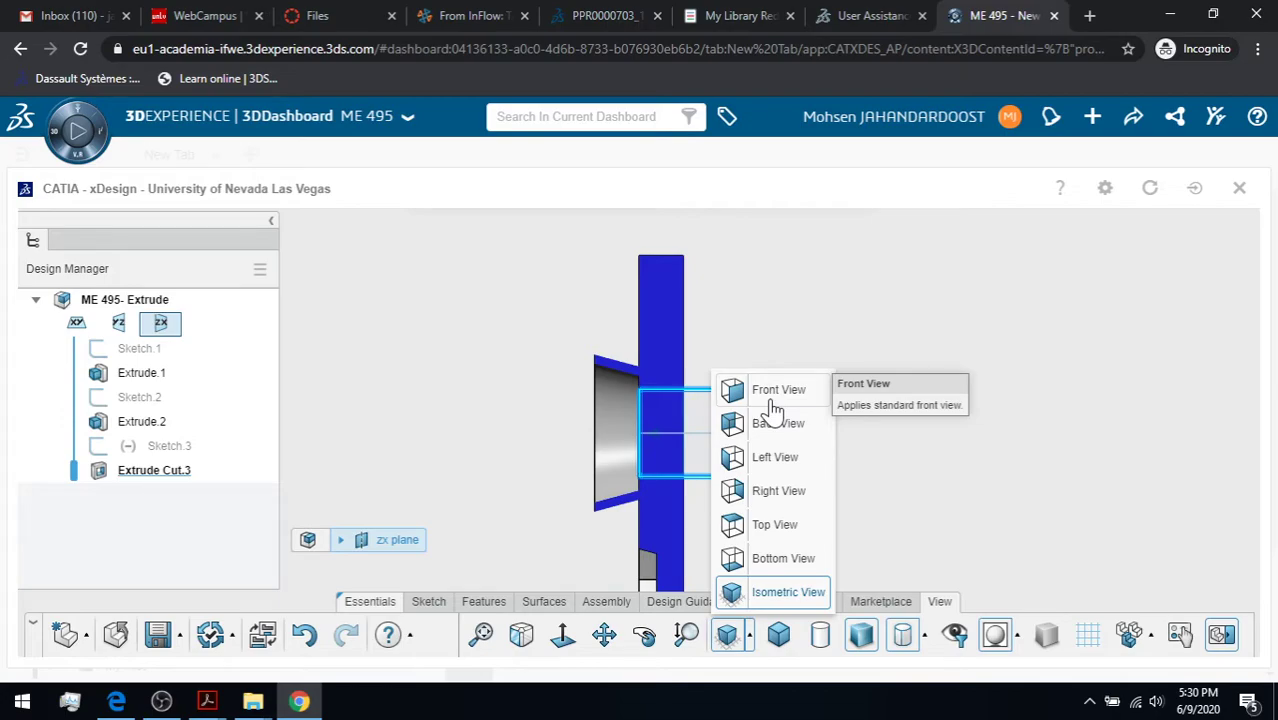
pyautogui.click(762, 592)
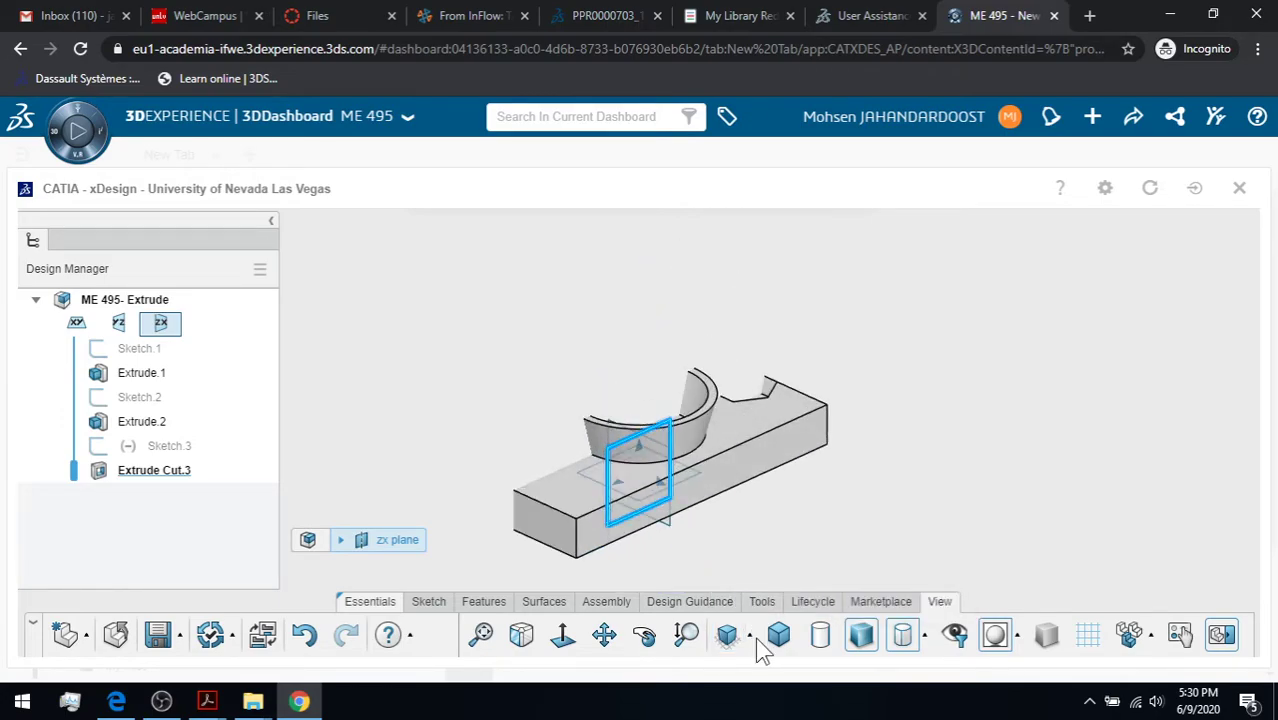
pyautogui.click(750, 635)
pyautogui.click(745, 598)
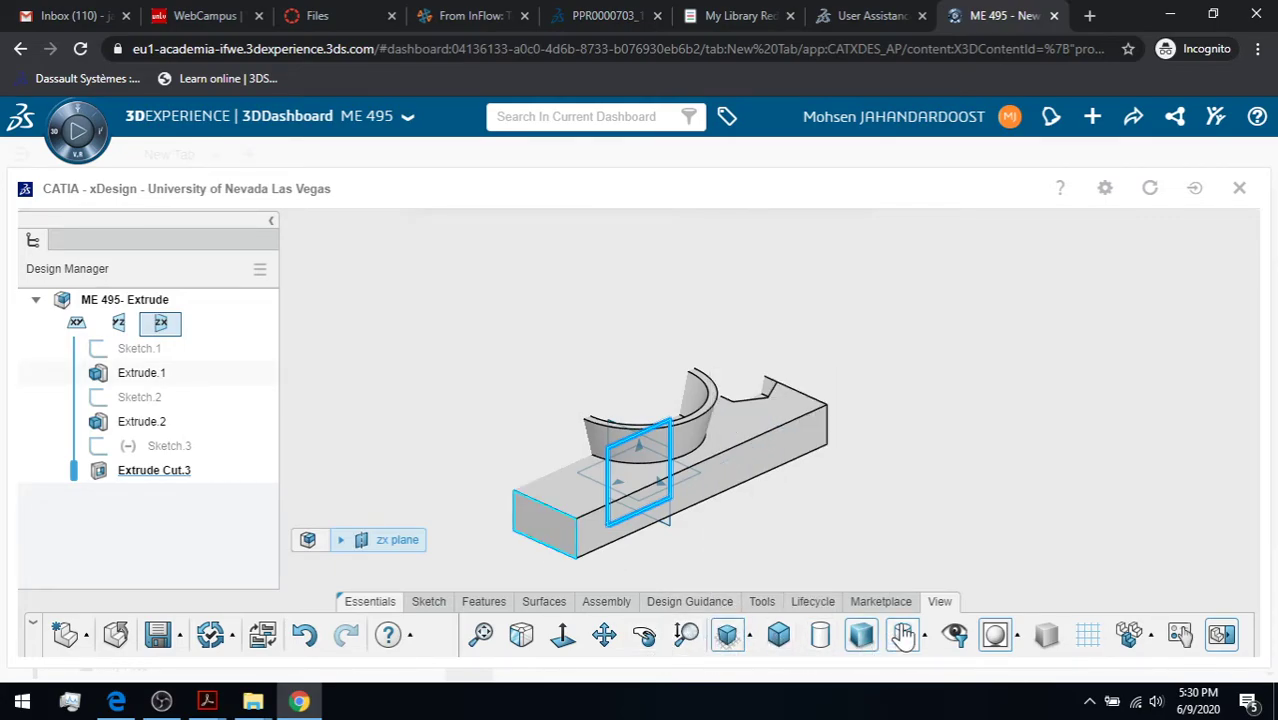
pyautogui.click(762, 601)
pyautogui.click(910, 638)
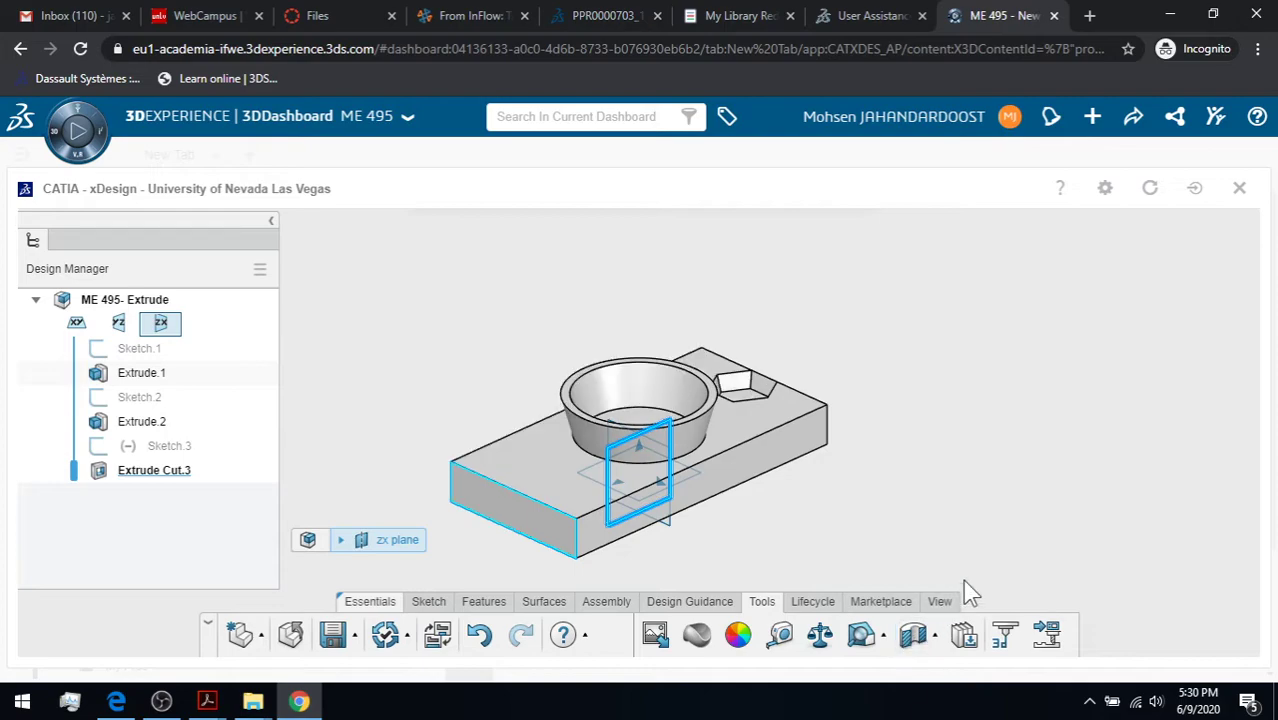
# Examine the whole part from an angle with the hexagonal pocket turned towards the front
pyautogui.click(941, 601)
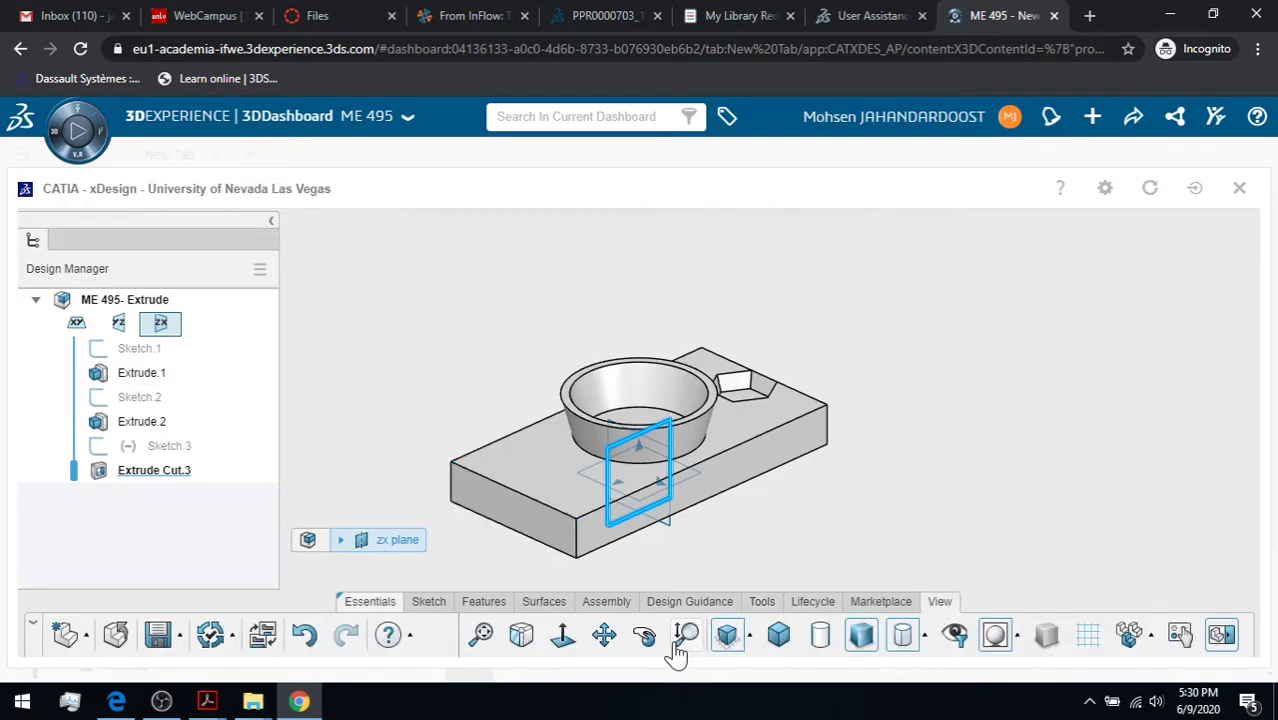
pyautogui.click(644, 636)
pyautogui.moveTo(460, 517); pyautogui.dragTo(301, 475)
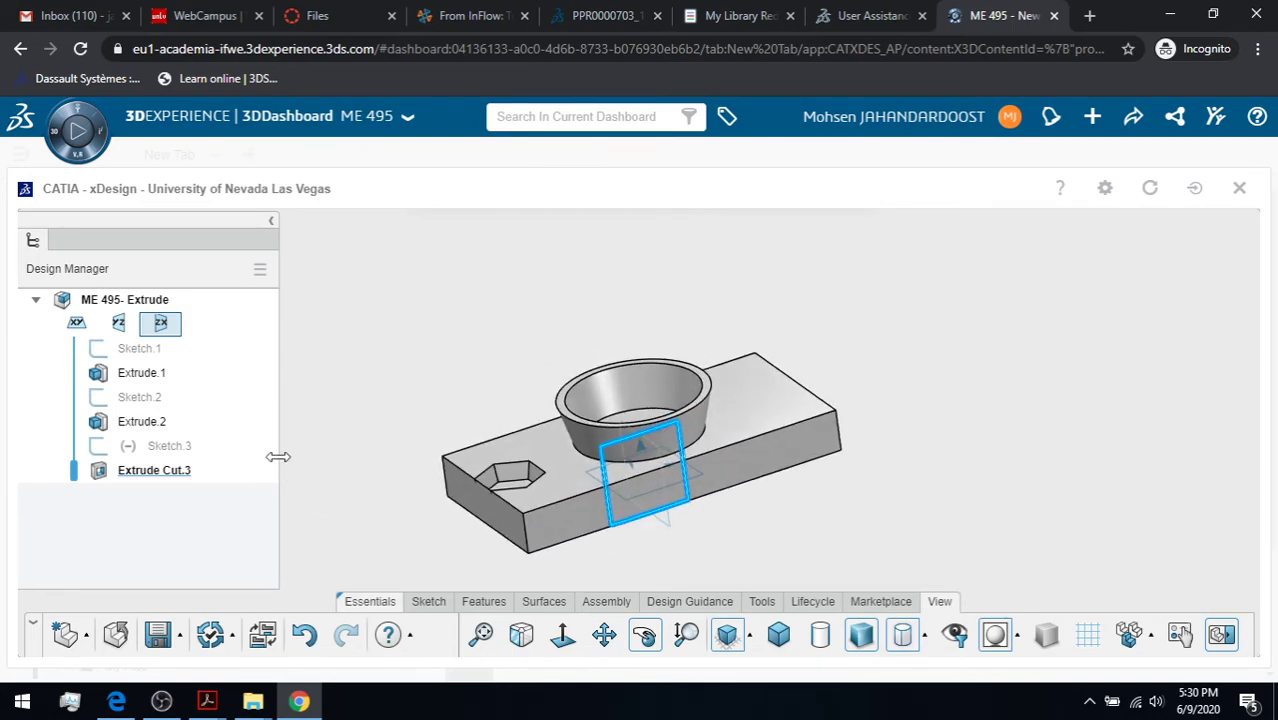
pyautogui.moveTo(514, 422); pyautogui.dragTo(439, 410, button='middle')
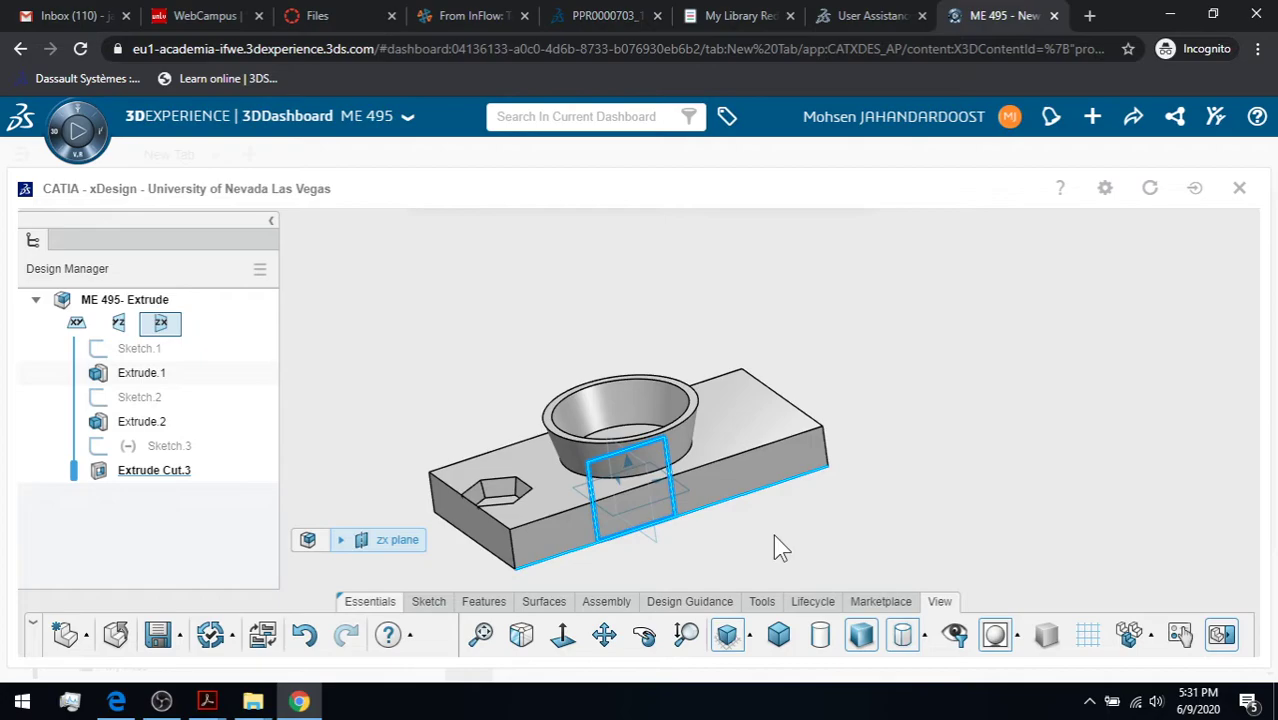
pyautogui.click(483, 601)
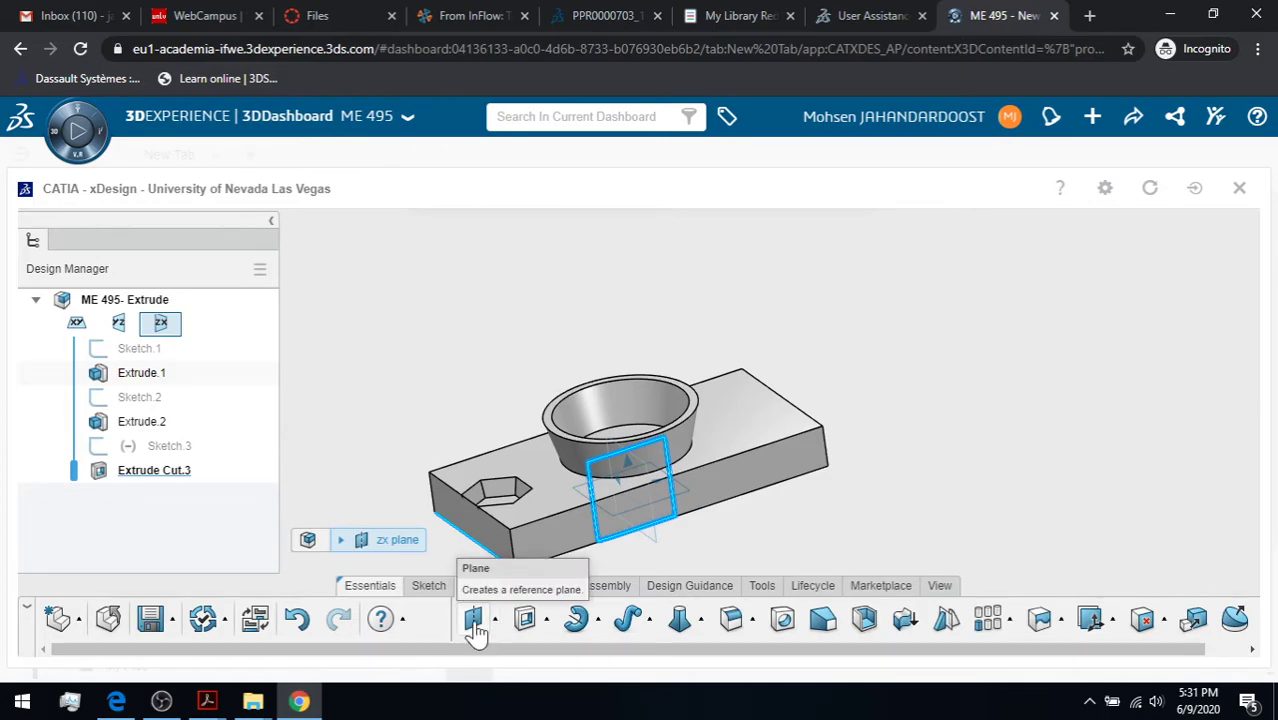
pyautogui.click(494, 624)
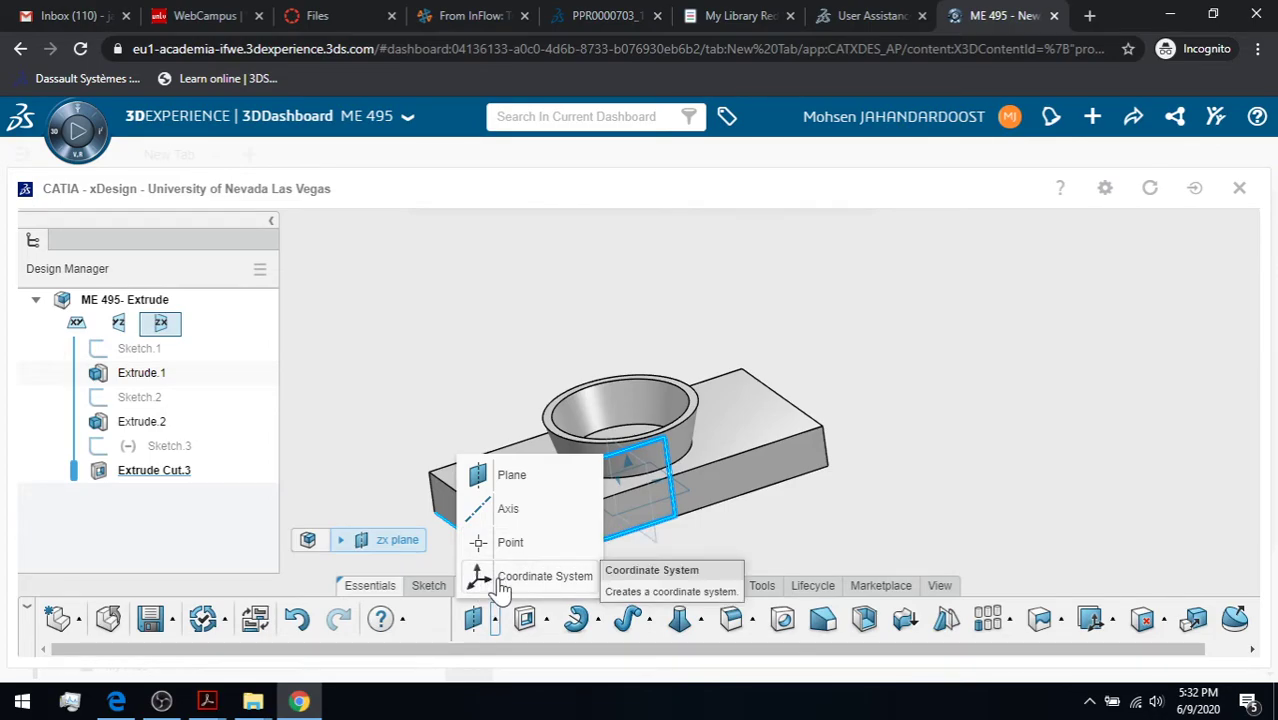
pyautogui.click(849, 497)
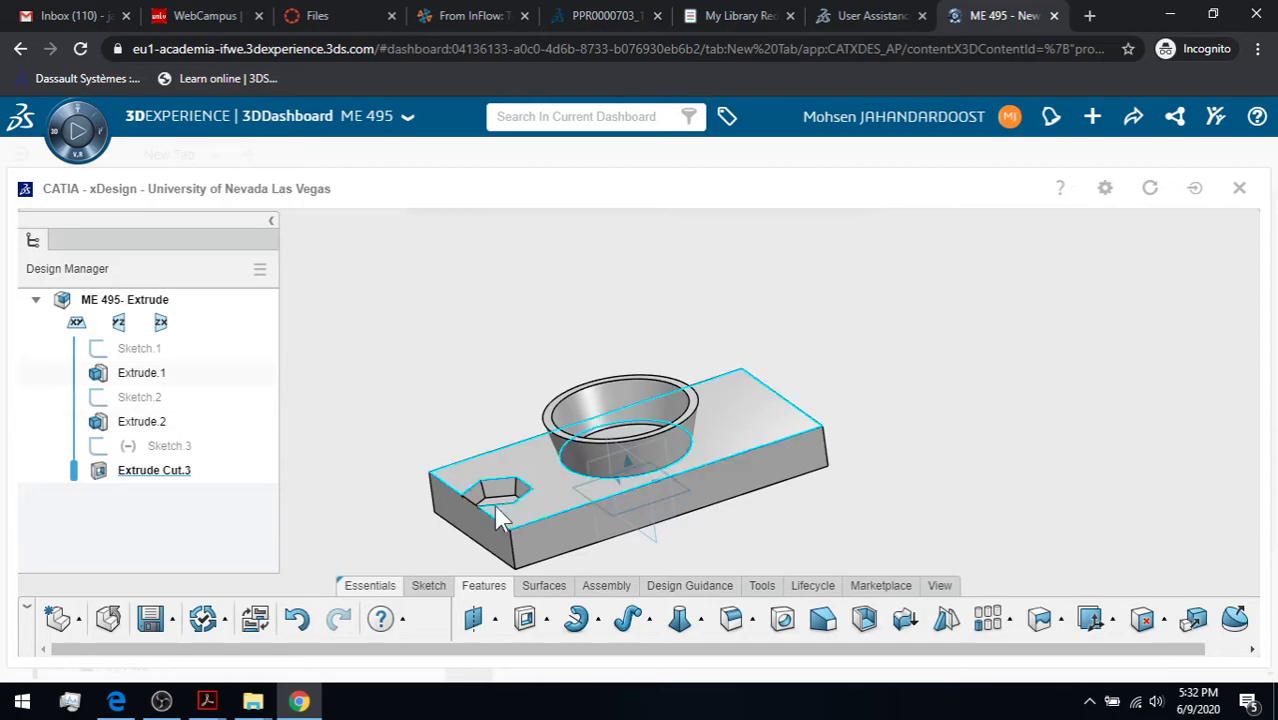
# Start a reference plane, try the ZX and YZ planes as references with the second solution, and clear both references
pyautogui.click(495, 622)
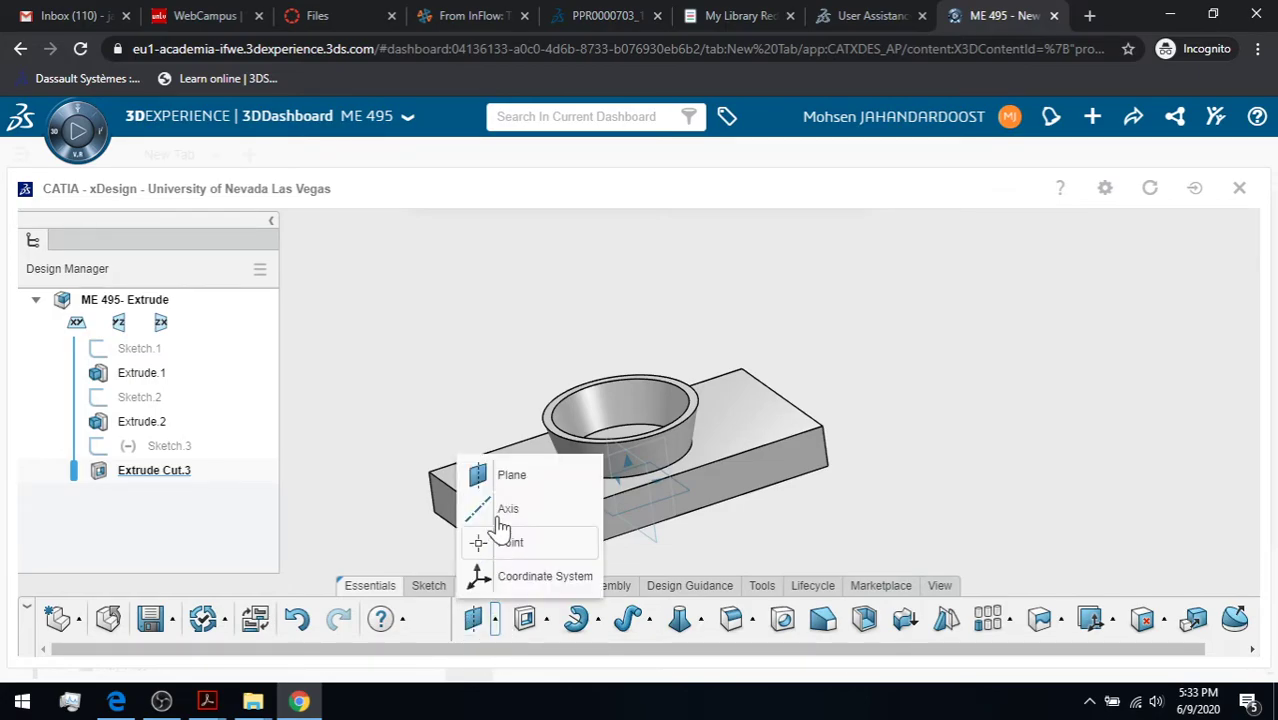
pyautogui.click(494, 476)
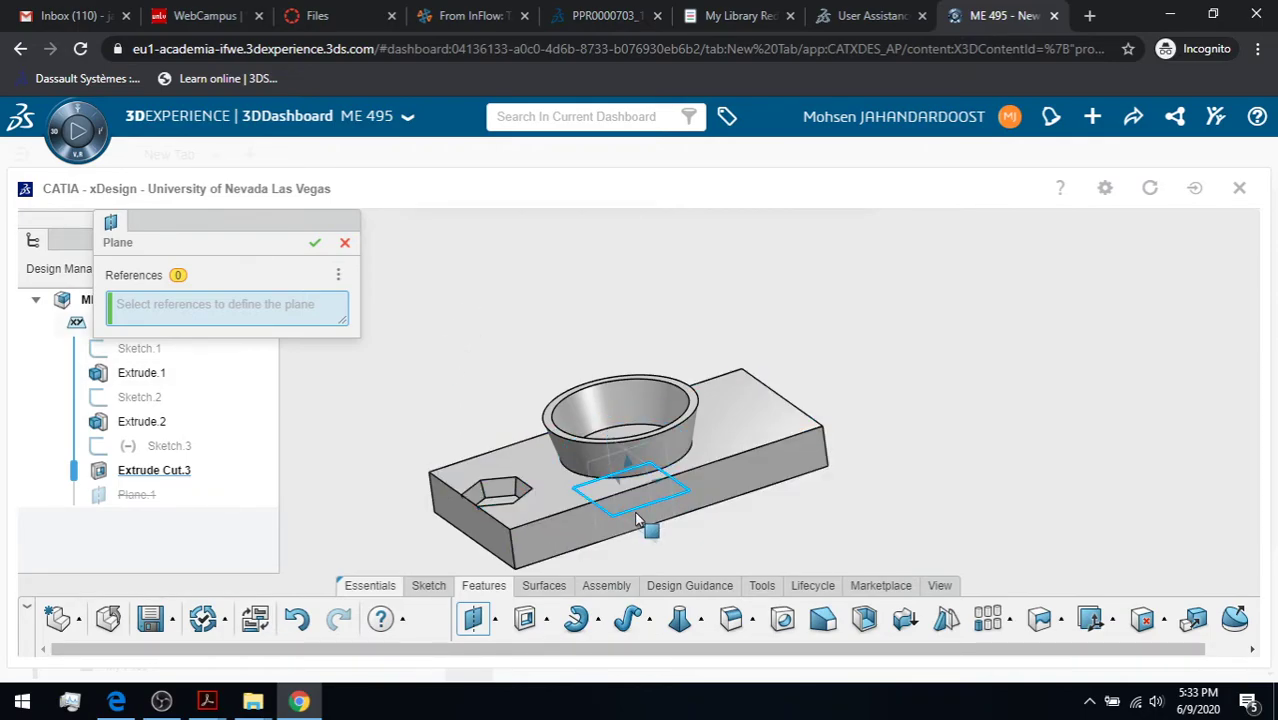
pyautogui.click(667, 465)
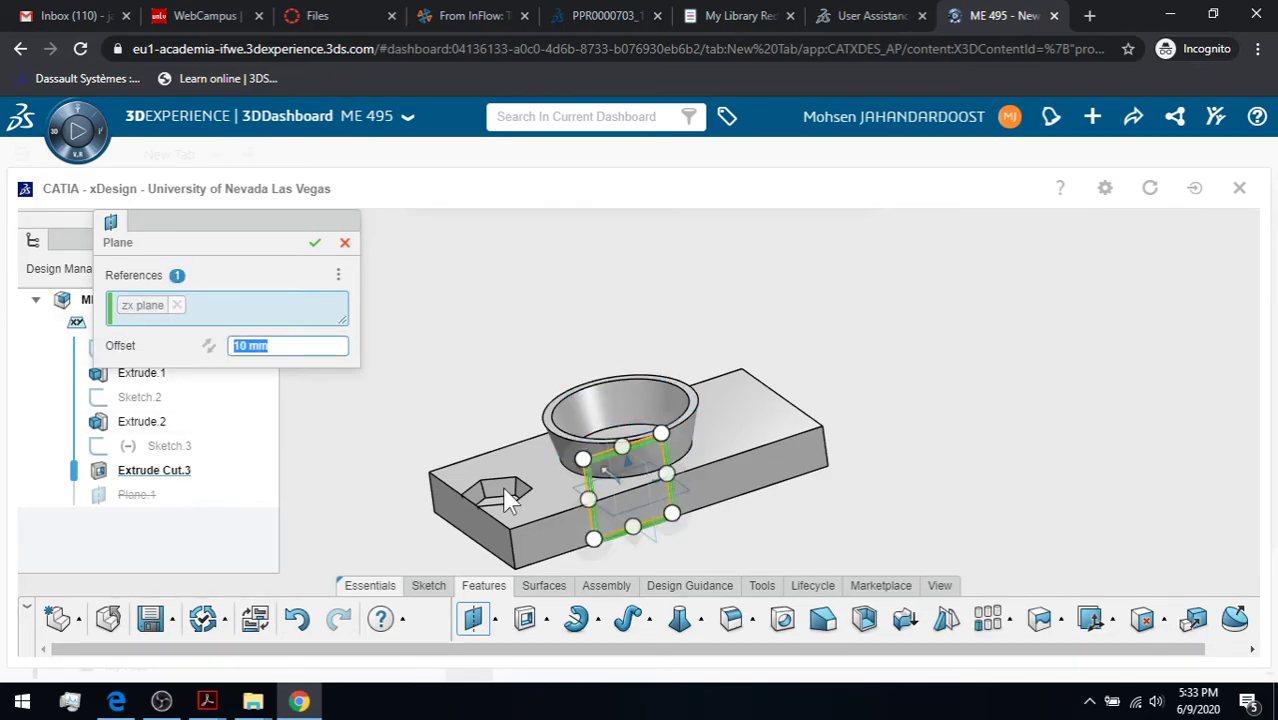
pyautogui.click(650, 490)
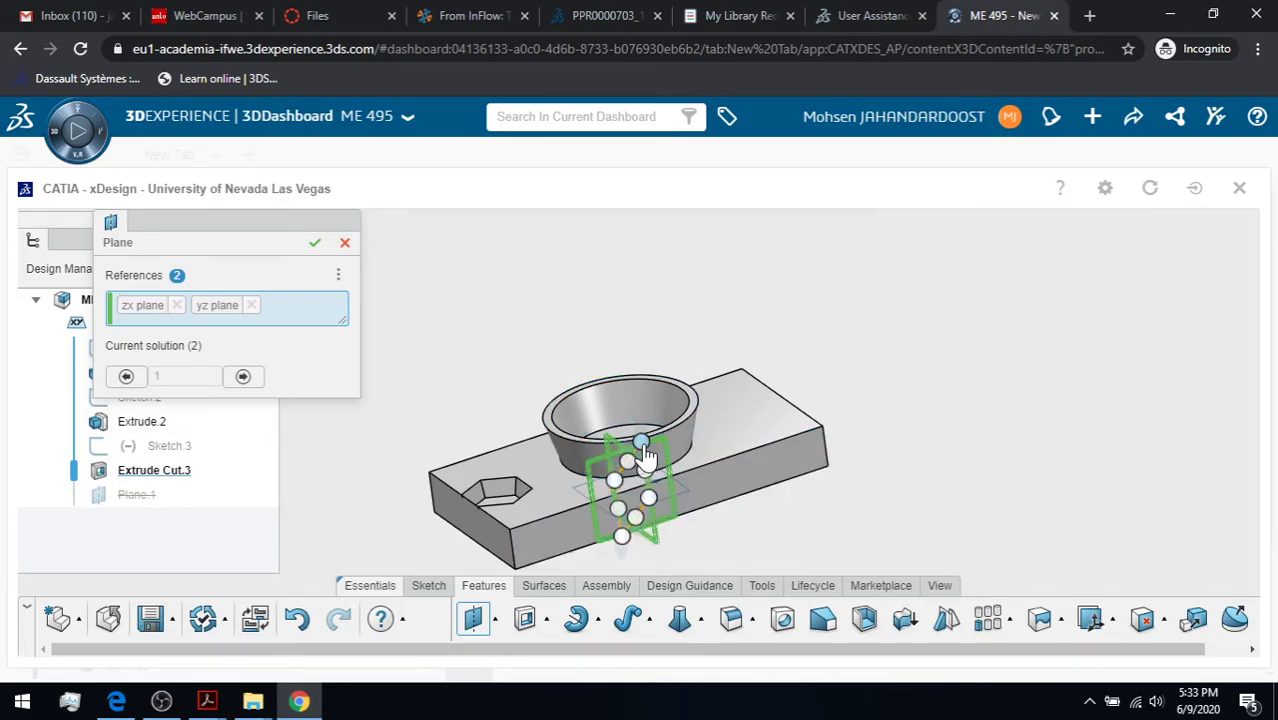
pyautogui.click(243, 377)
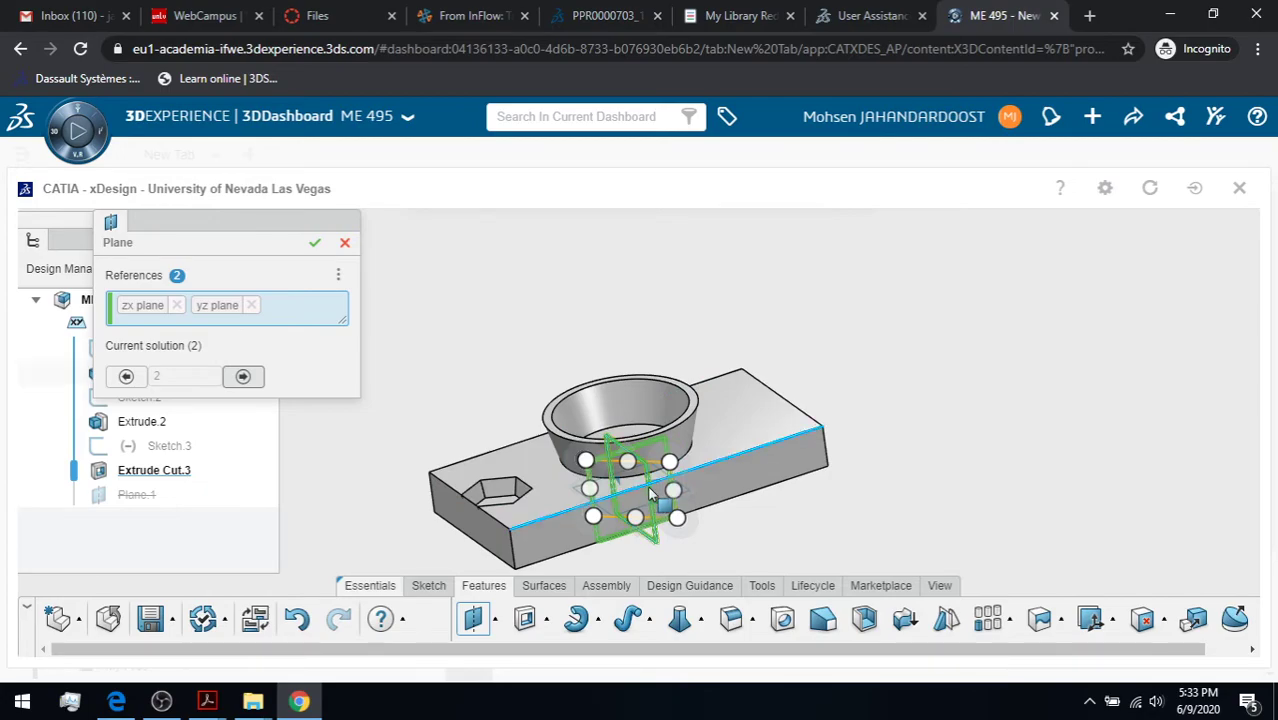
pyautogui.click(251, 305)
pyautogui.click(176, 306)
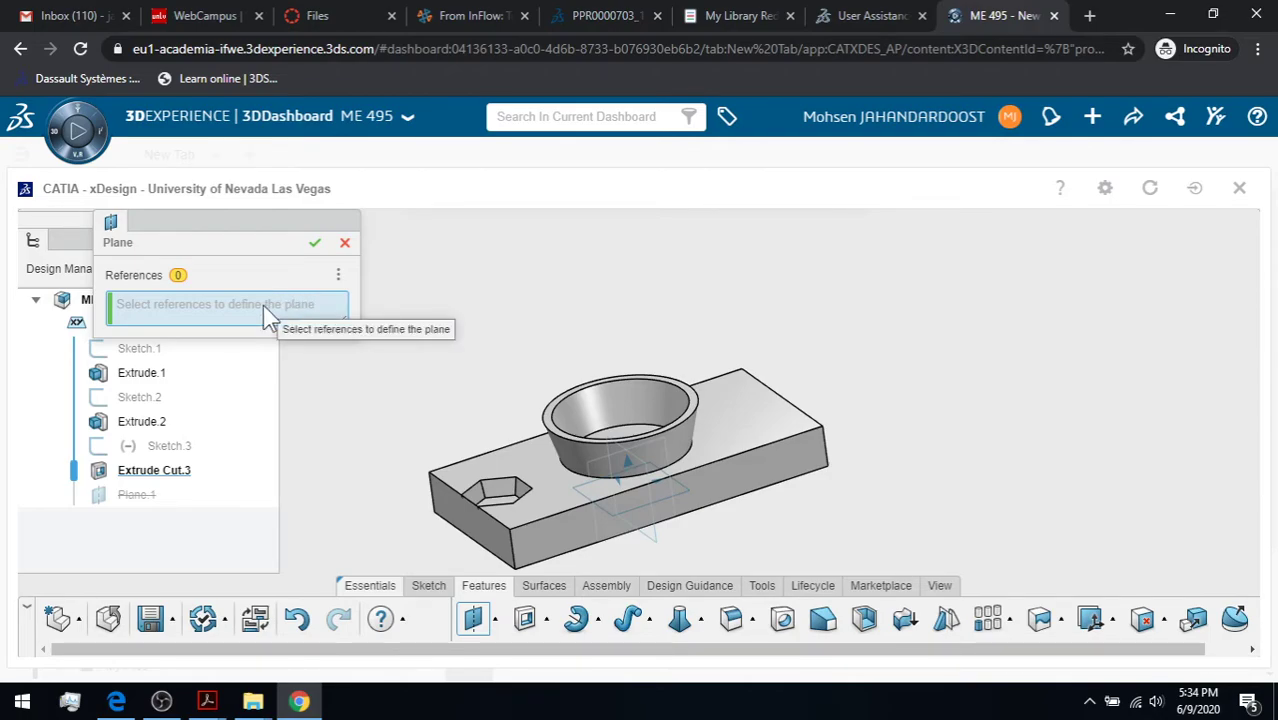
# Create a plane offset 20 mm from the plate's end face beside the hexagonal pocket, reversed to lie inside the plate
pyautogui.click(457, 512)
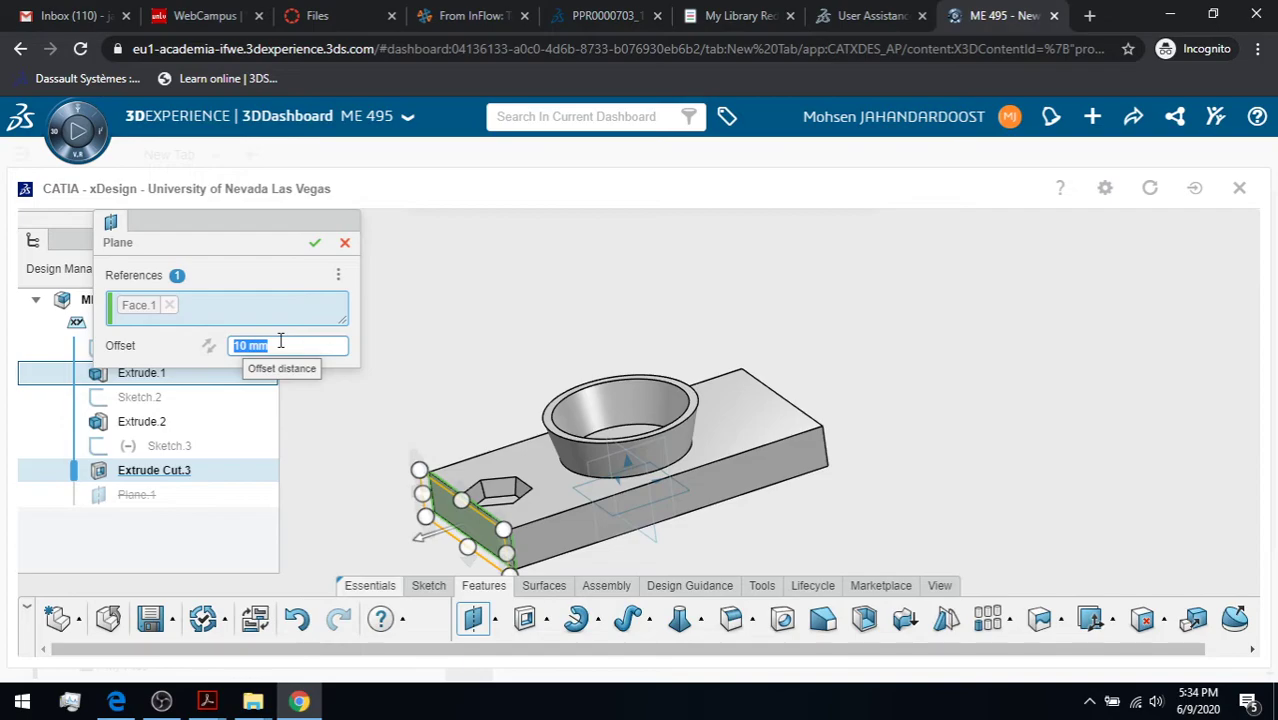
pyautogui.write('20')
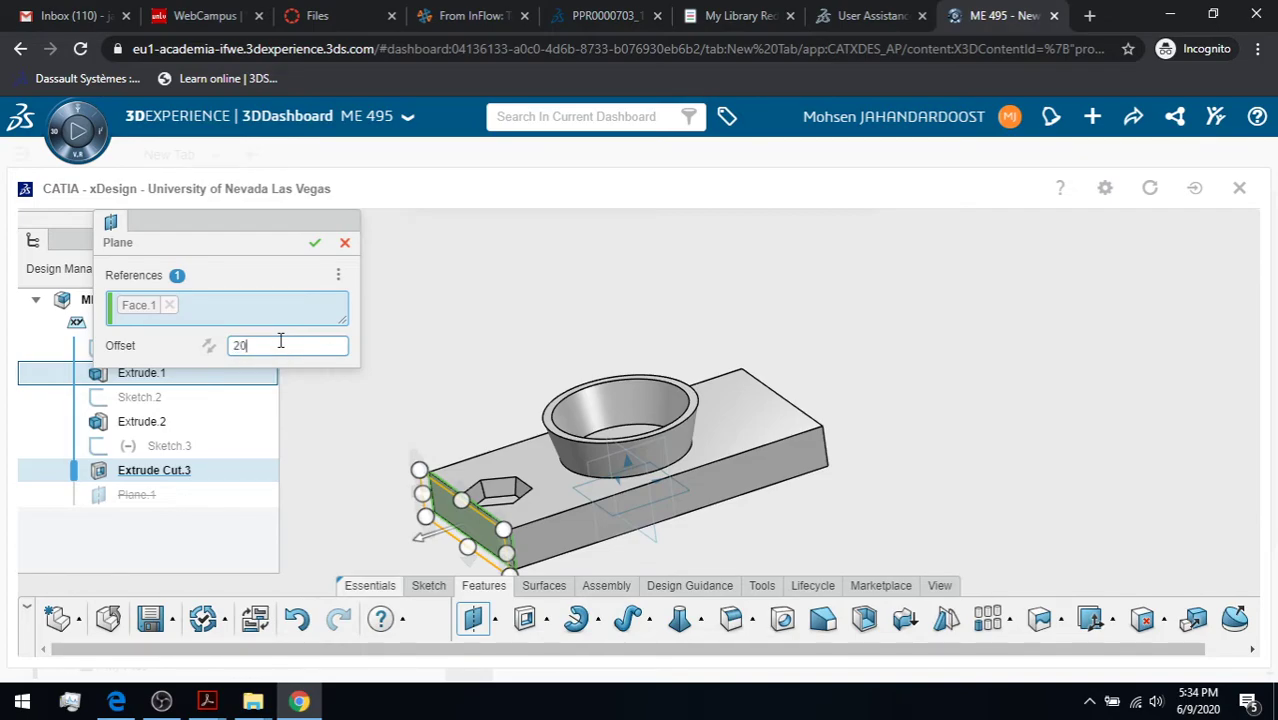
pyautogui.press('Return')
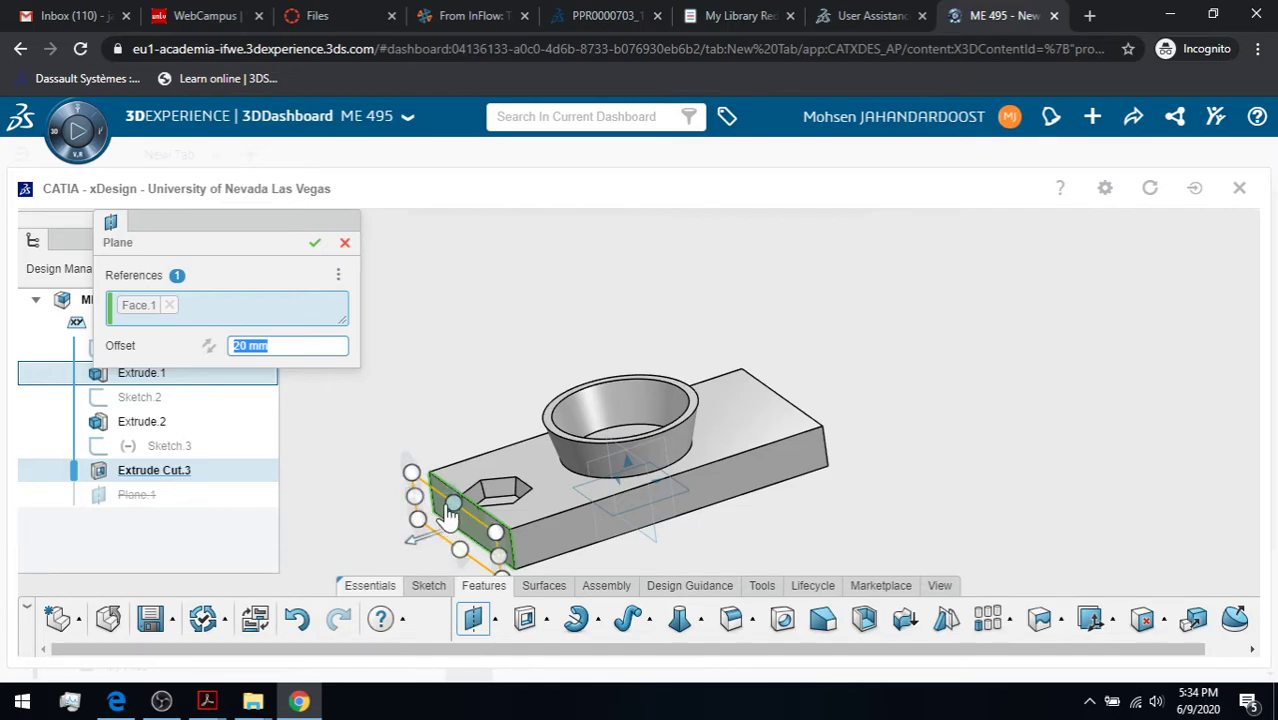
pyautogui.click(209, 346)
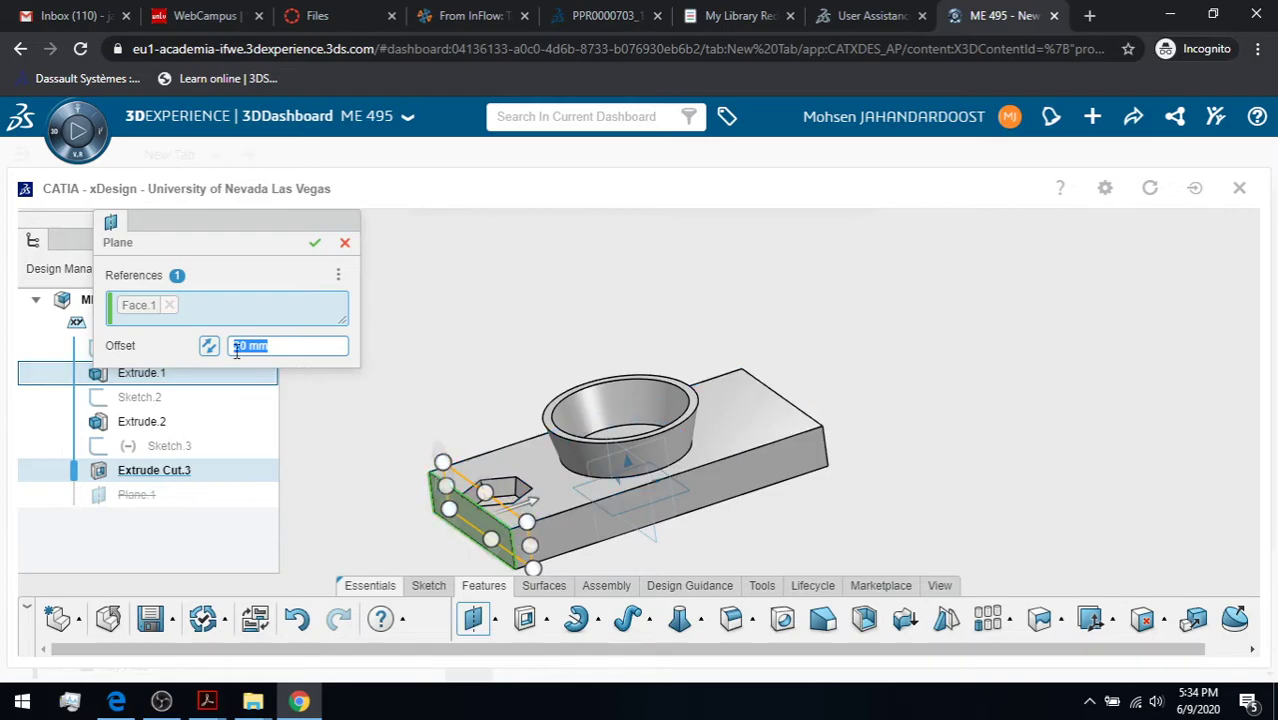
pyautogui.click(314, 246)
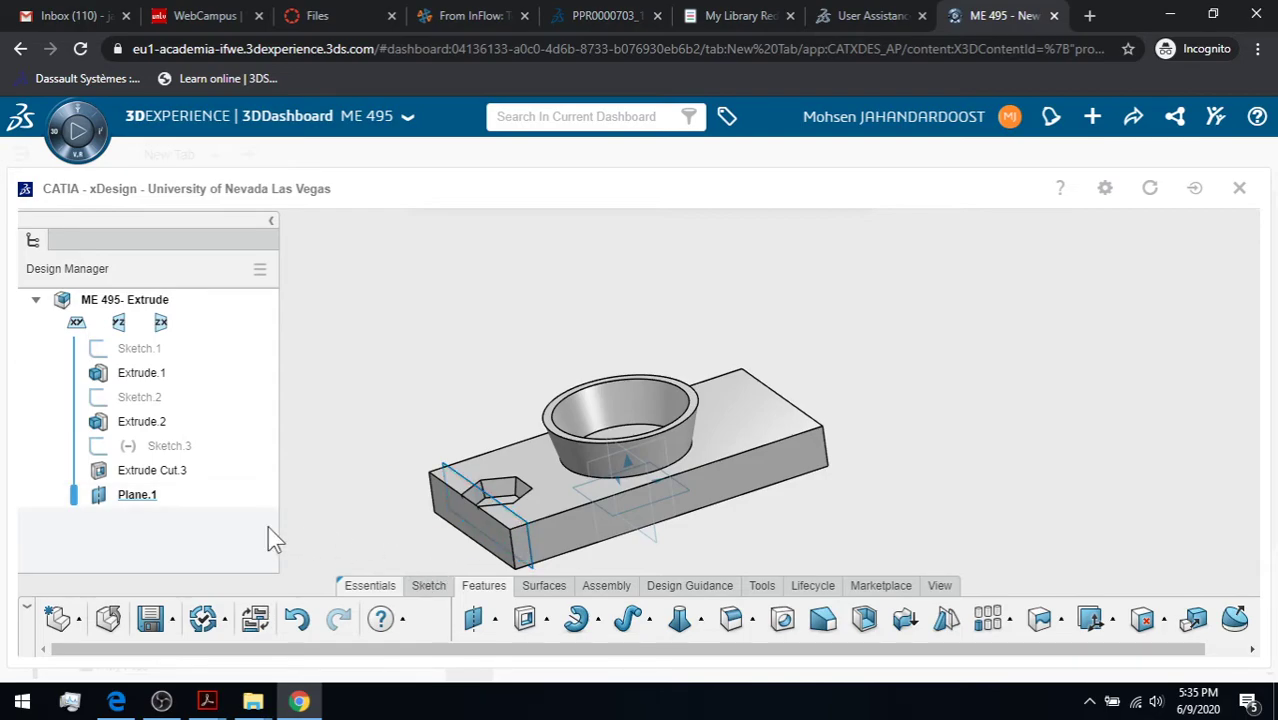
# Open a sketch on the new offset plane and activate the Ellipse tool with the plate's cross-section enlarged
pyautogui.click(125, 505)
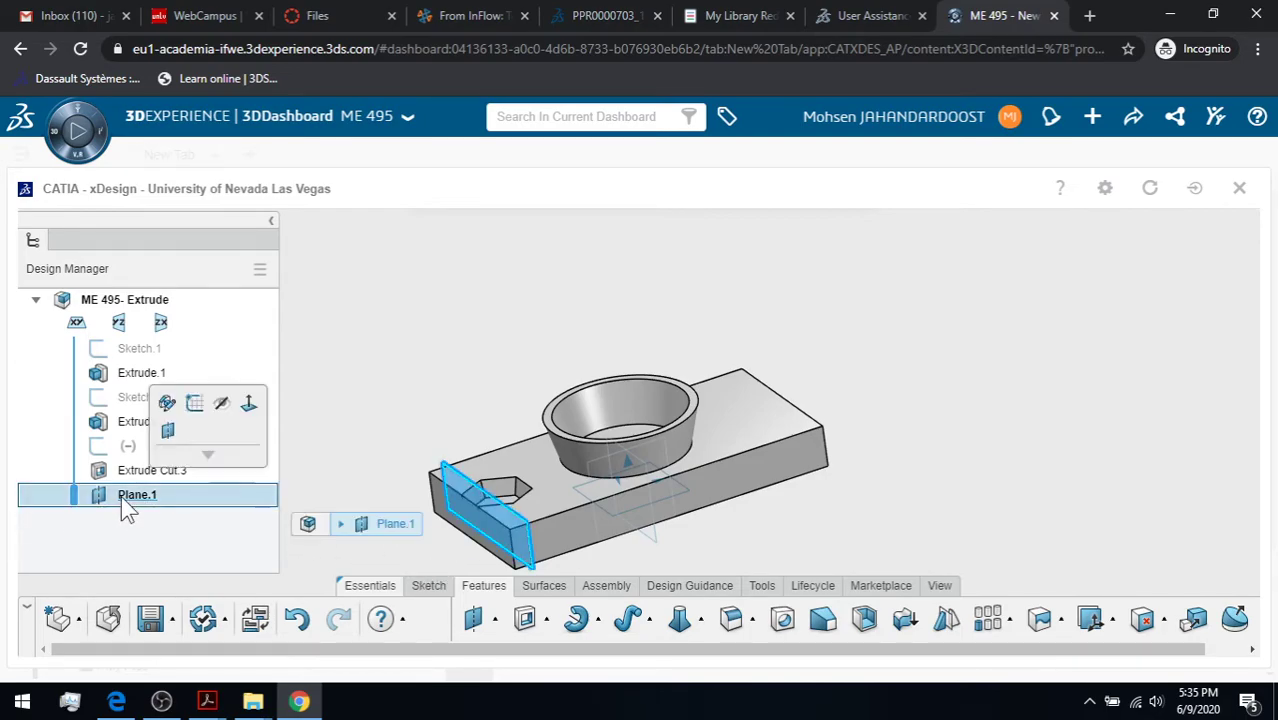
pyautogui.click(194, 405)
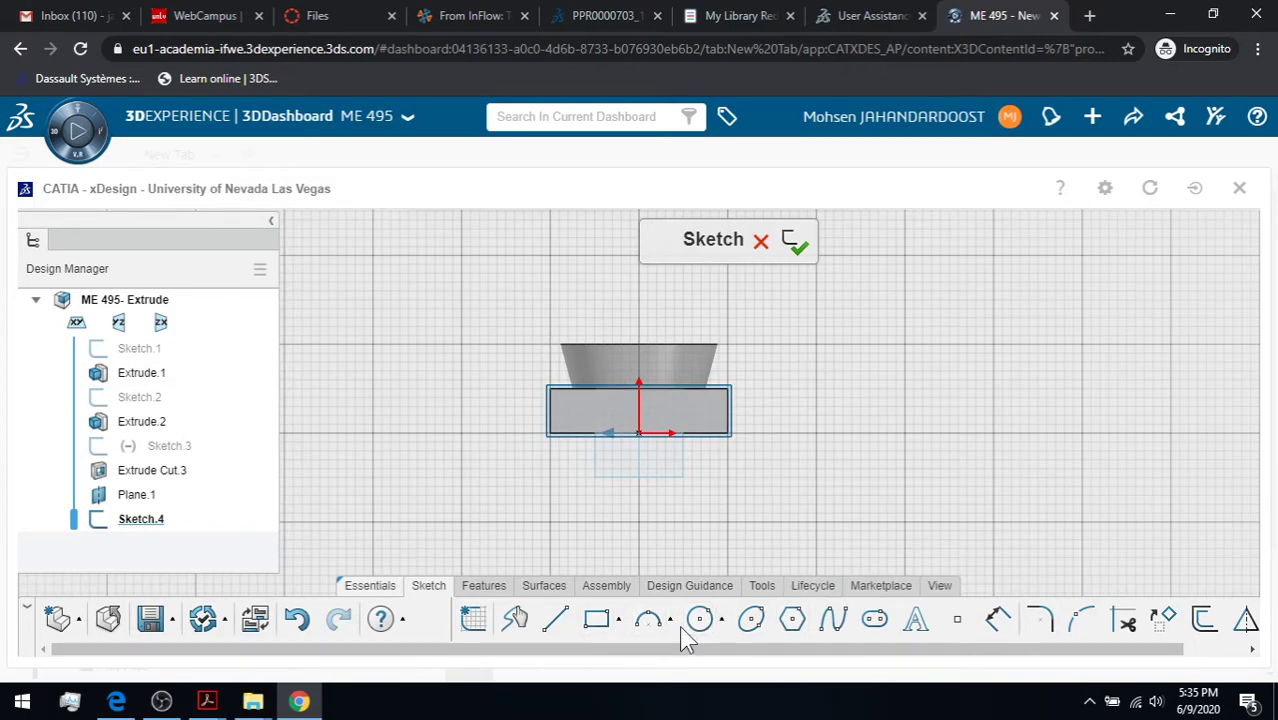
pyautogui.click(750, 622)
pyautogui.click(939, 585)
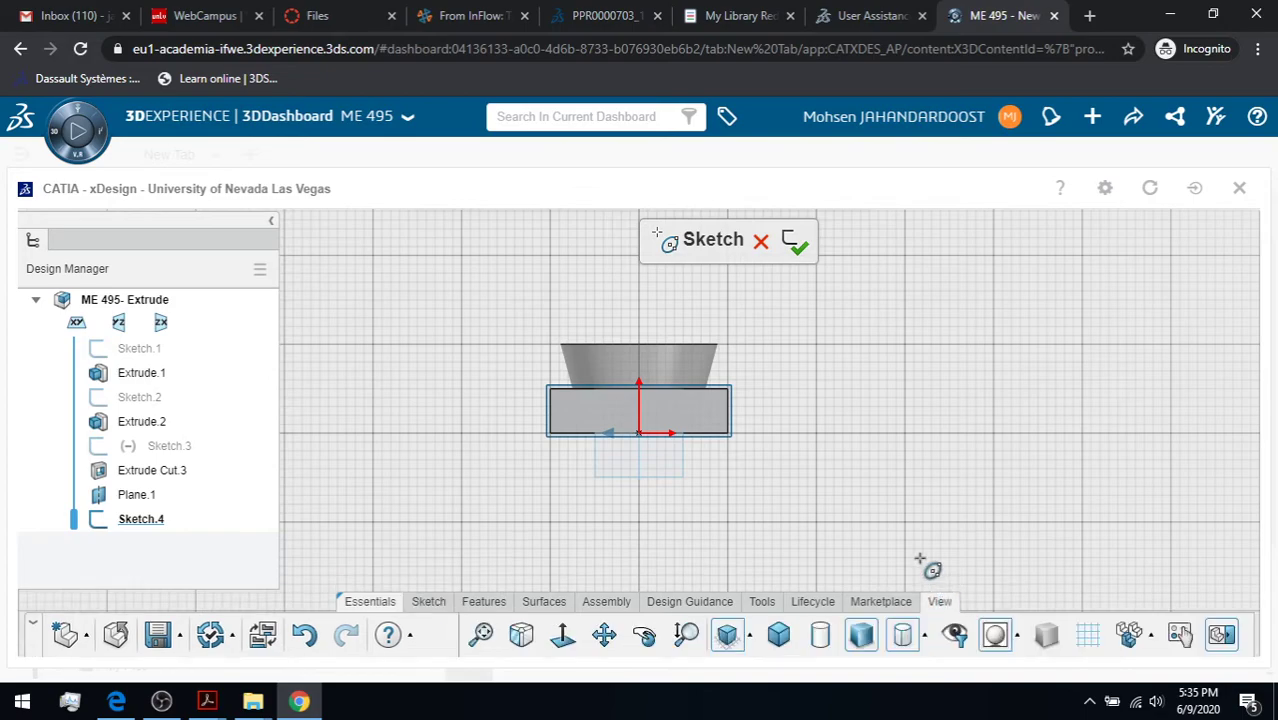
pyautogui.click(686, 635)
pyautogui.moveTo(770, 414); pyautogui.dragTo(876, 305)
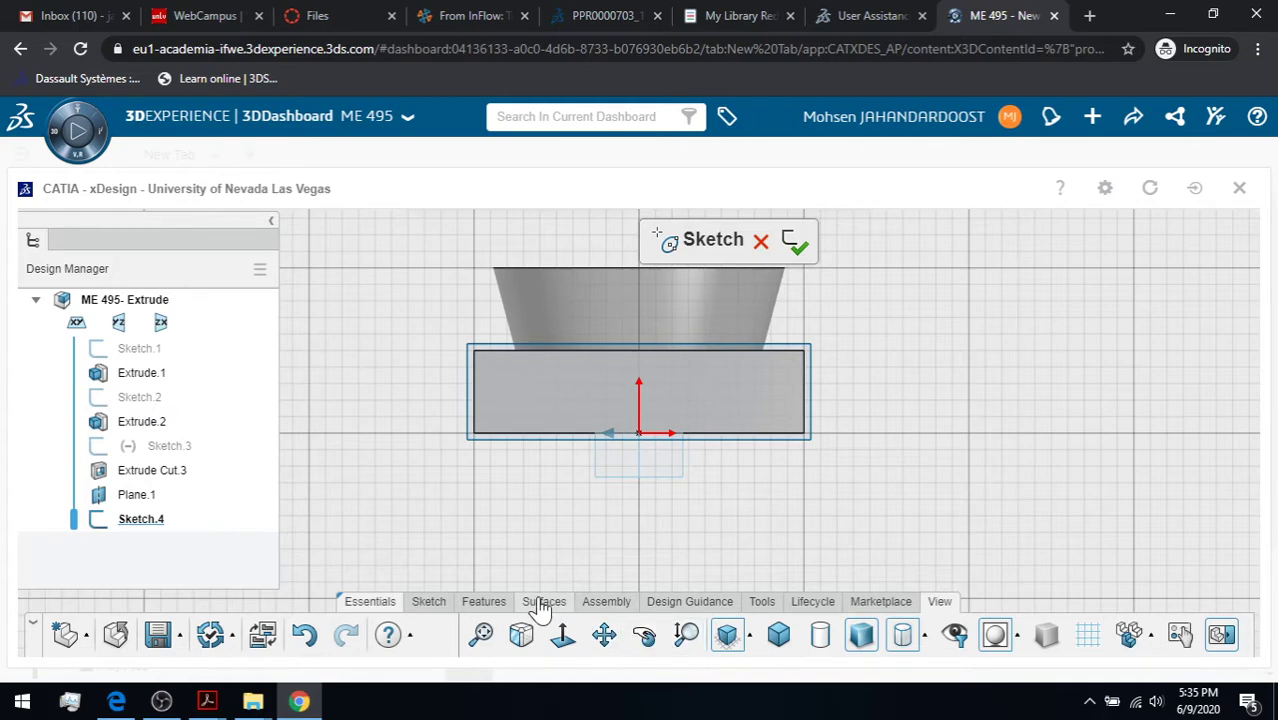
pyautogui.click(478, 601)
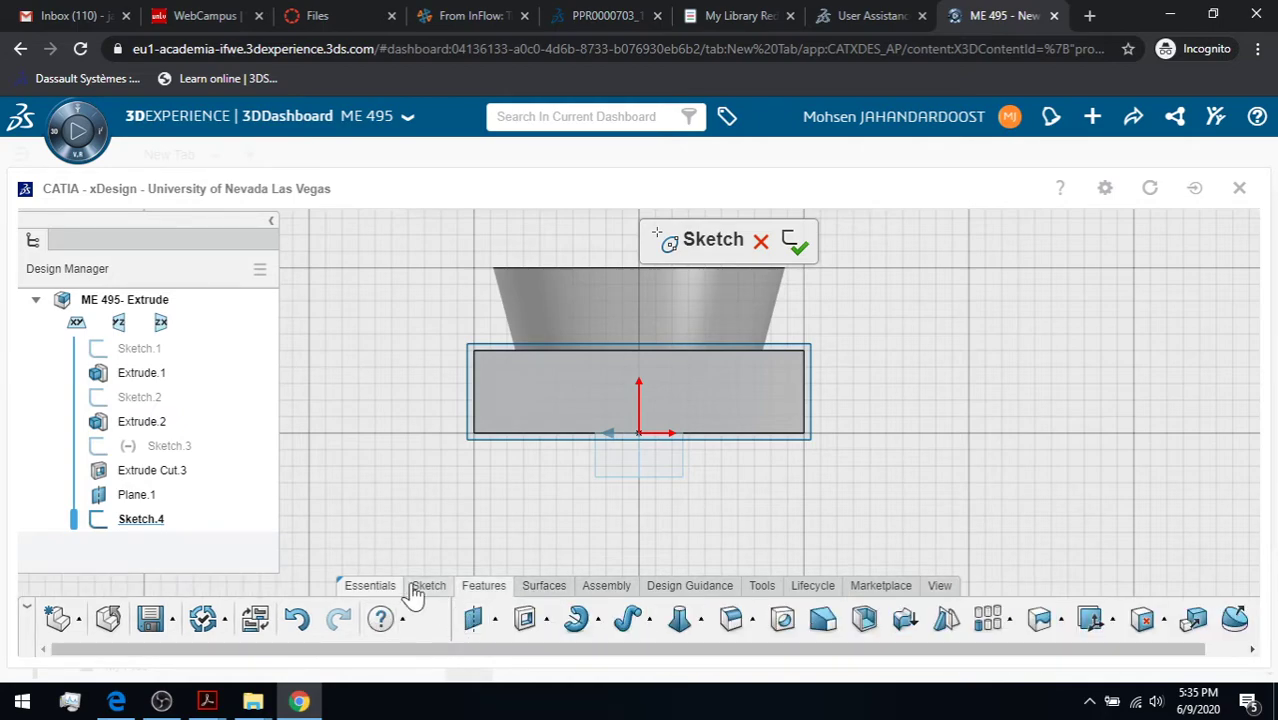
pyautogui.click(425, 587)
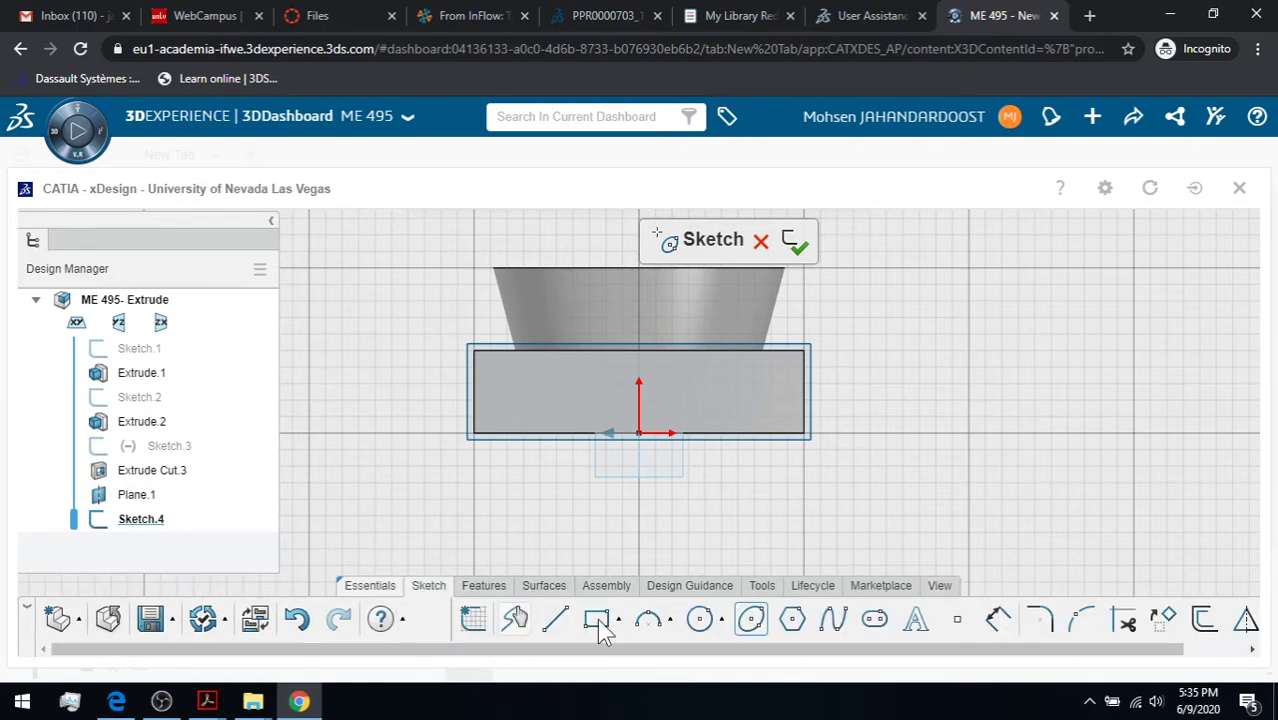
# Draw a tilted ellipse overlapping the plate's upper edge, shift its centre towards the plate's lower corner, and finish the sketch
pyautogui.click(758, 367)
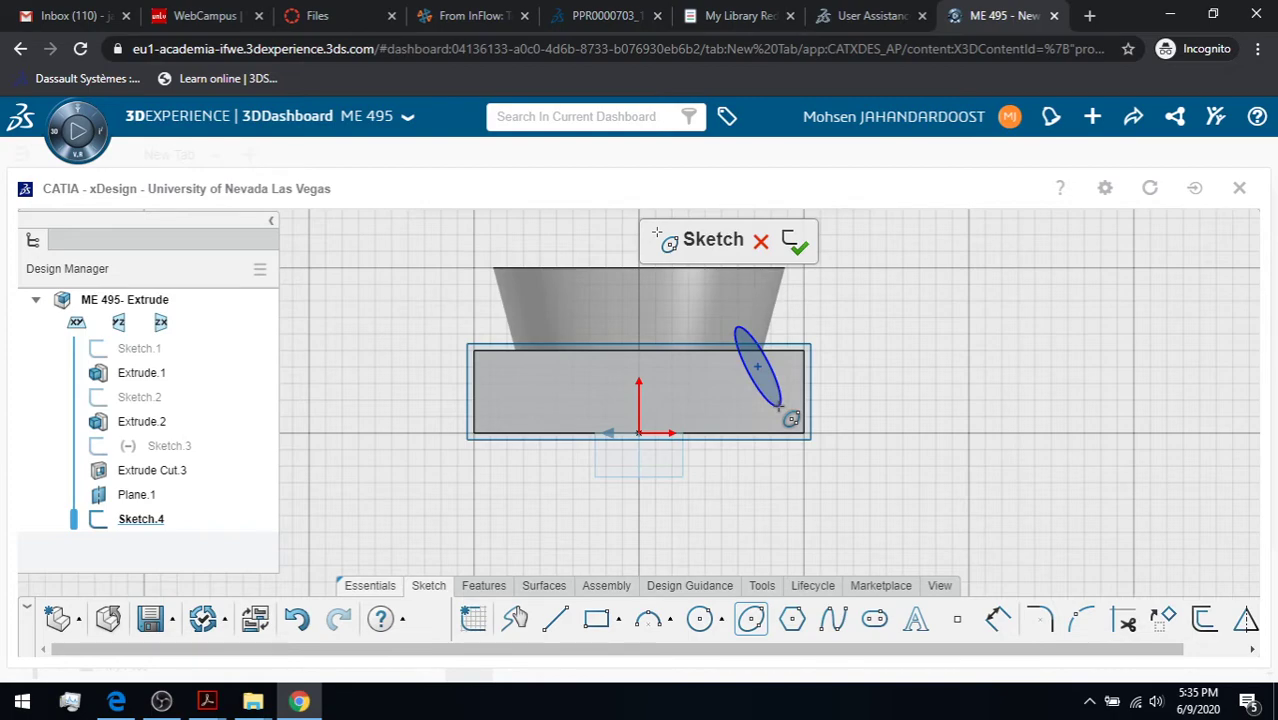
pyautogui.click(779, 405)
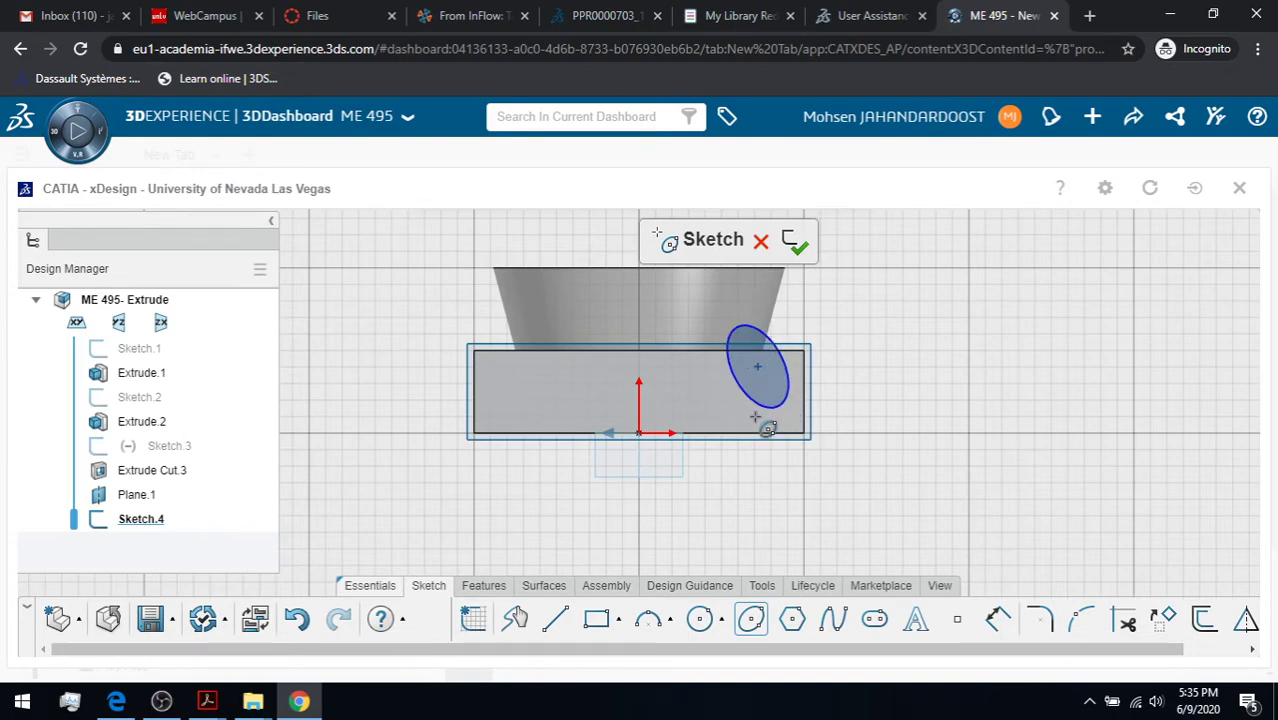
pyautogui.click(756, 412)
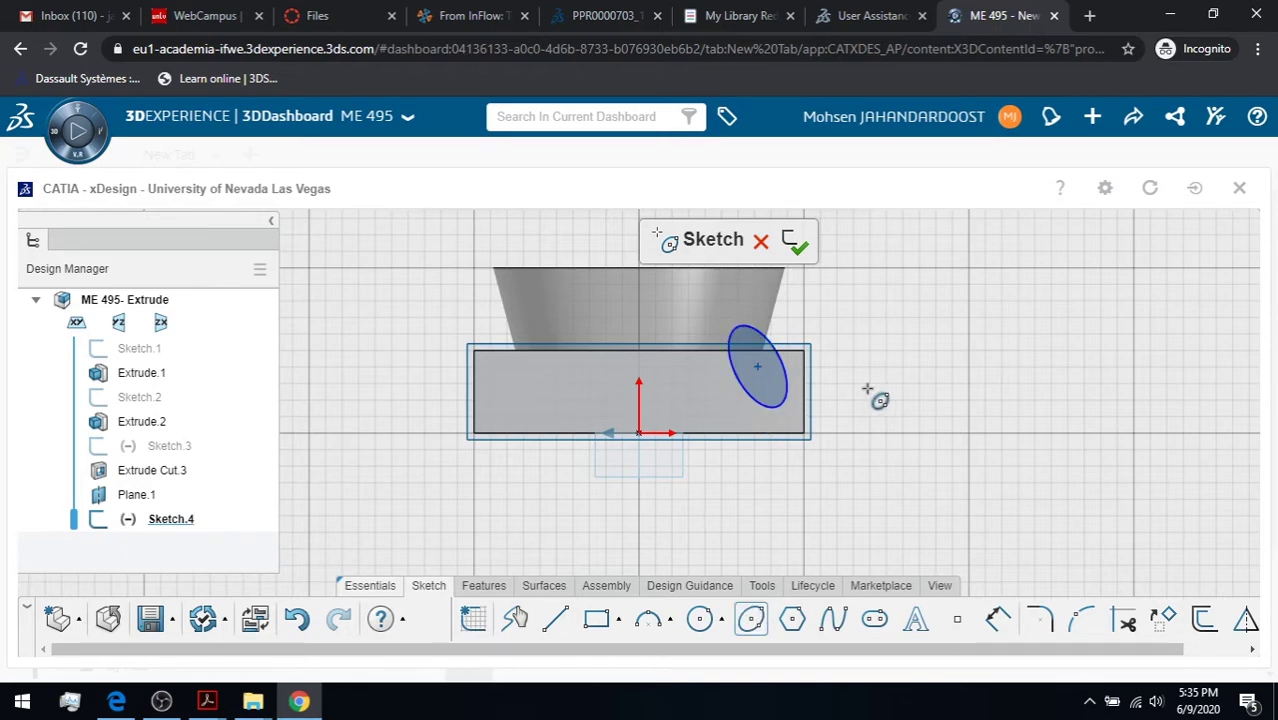
pyautogui.press('Escape')
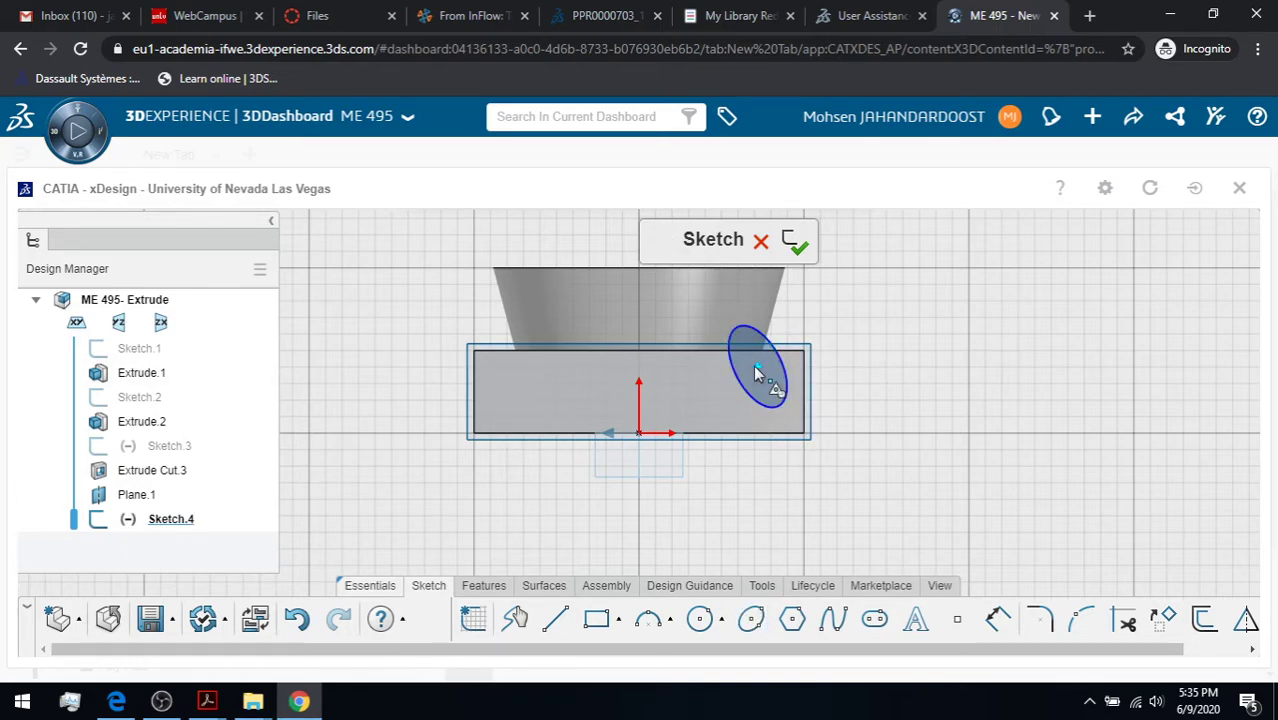
pyautogui.moveTo(757, 367)
pyautogui.mouseDown()
pyautogui.moveTo(769, 405)
pyautogui.moveTo(766, 380)
pyautogui.mouseUp()
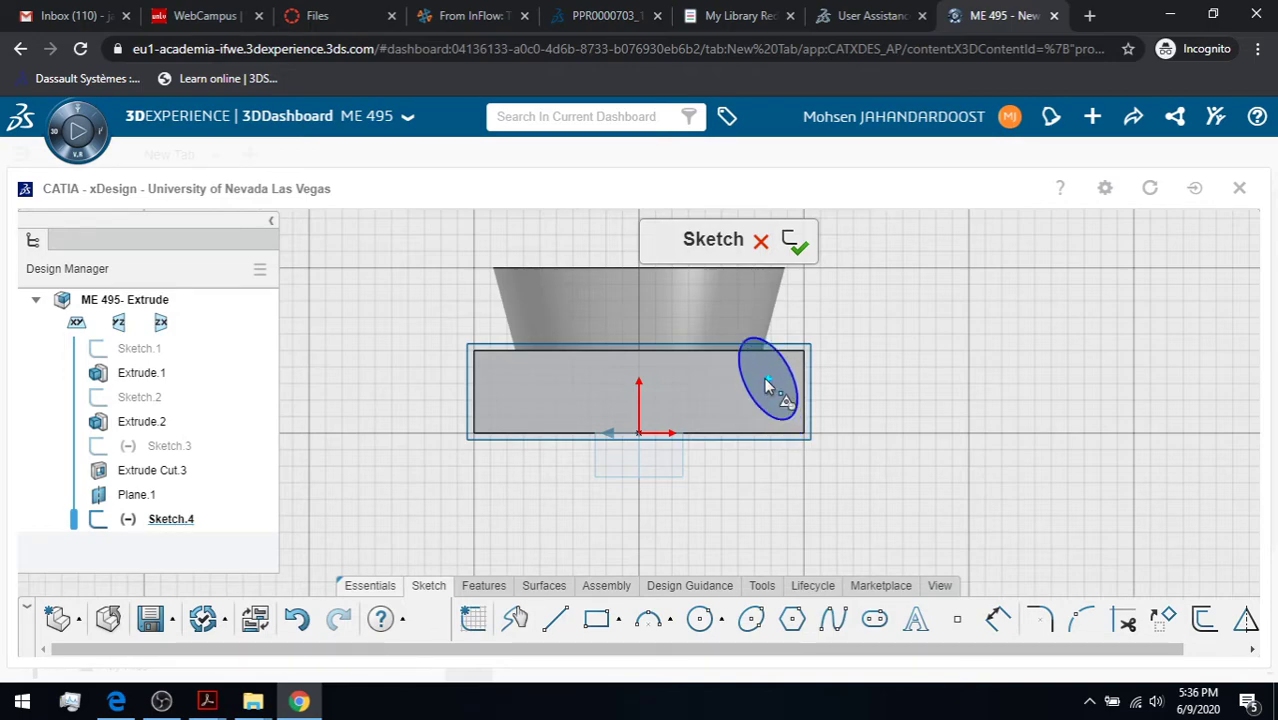
pyautogui.click(796, 244)
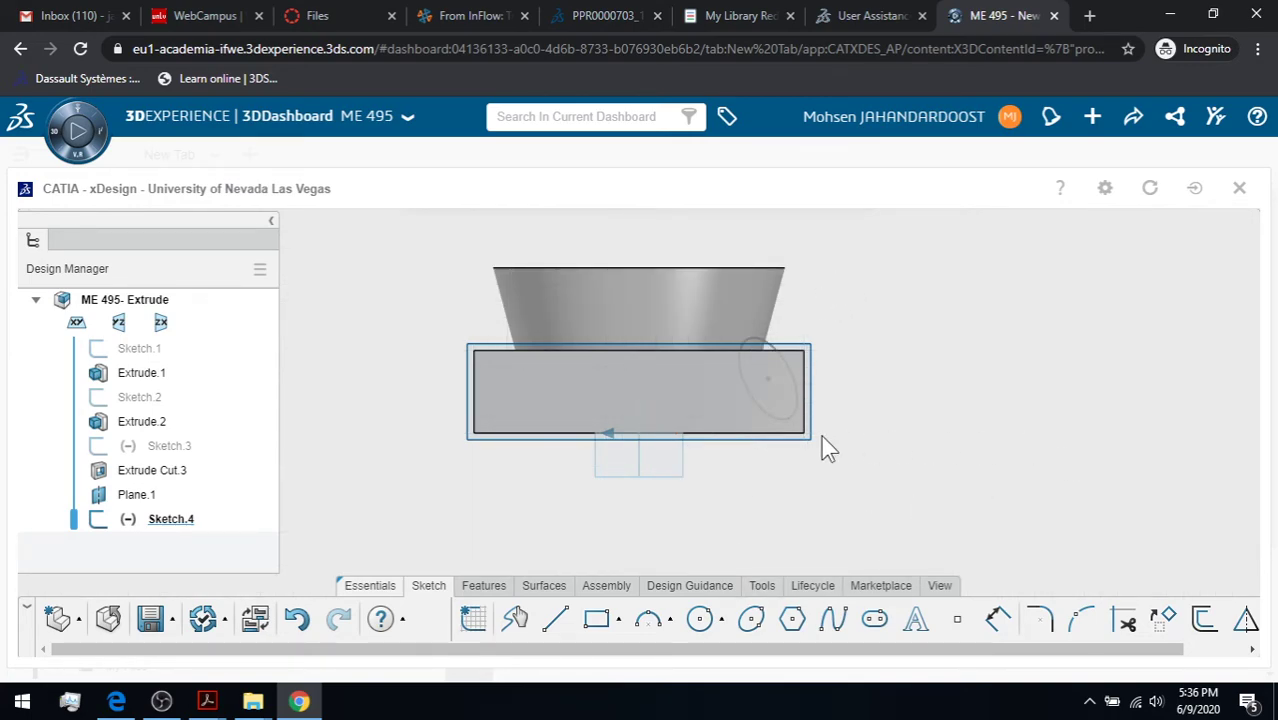
# Examine the ellipse sketch on the offset plane from an angle, close up at the plate's end
pyautogui.click(939, 587)
pyautogui.click(644, 635)
pyautogui.moveTo(860, 383); pyautogui.dragTo(633, 451)
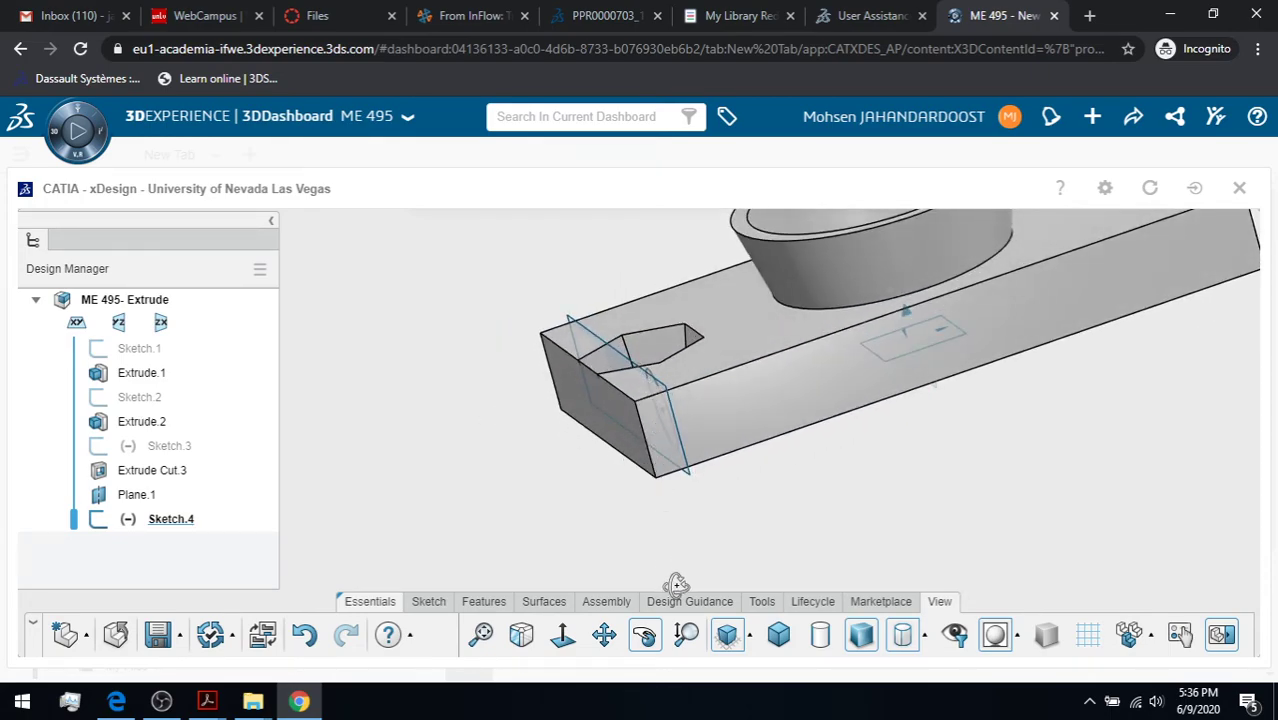
pyautogui.click(650, 636)
pyautogui.click(686, 636)
pyautogui.moveTo(736, 505); pyautogui.dragTo(753, 325)
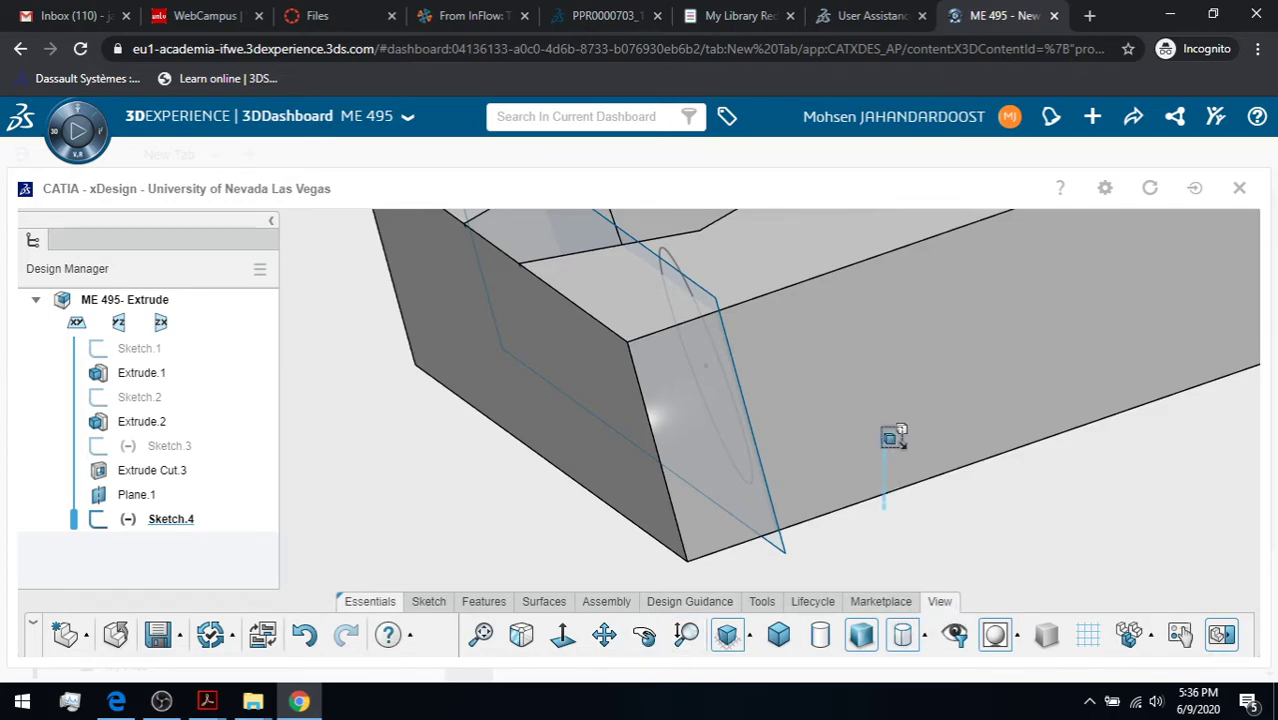
pyautogui.click(884, 508)
pyautogui.click(460, 543)
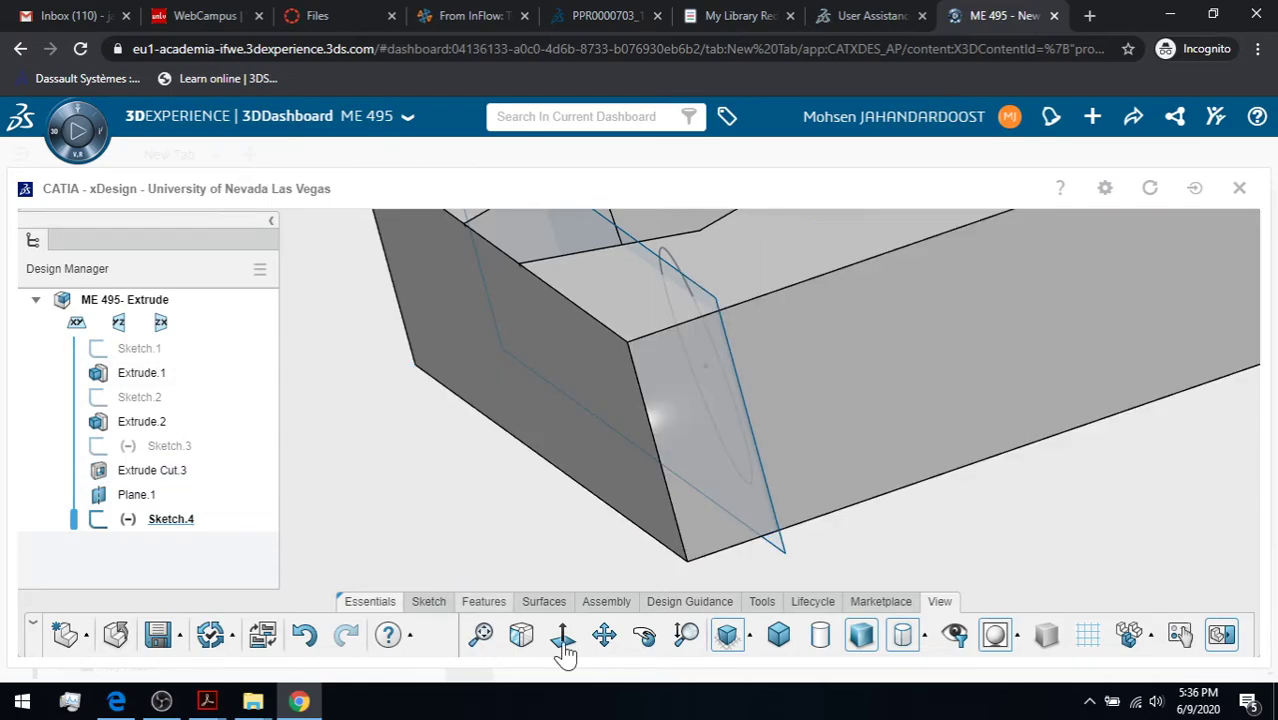
pyautogui.click(686, 634)
pyautogui.moveTo(508, 534); pyautogui.dragTo(478, 640)
pyautogui.moveTo(419, 332); pyautogui.dragTo(427, 367)
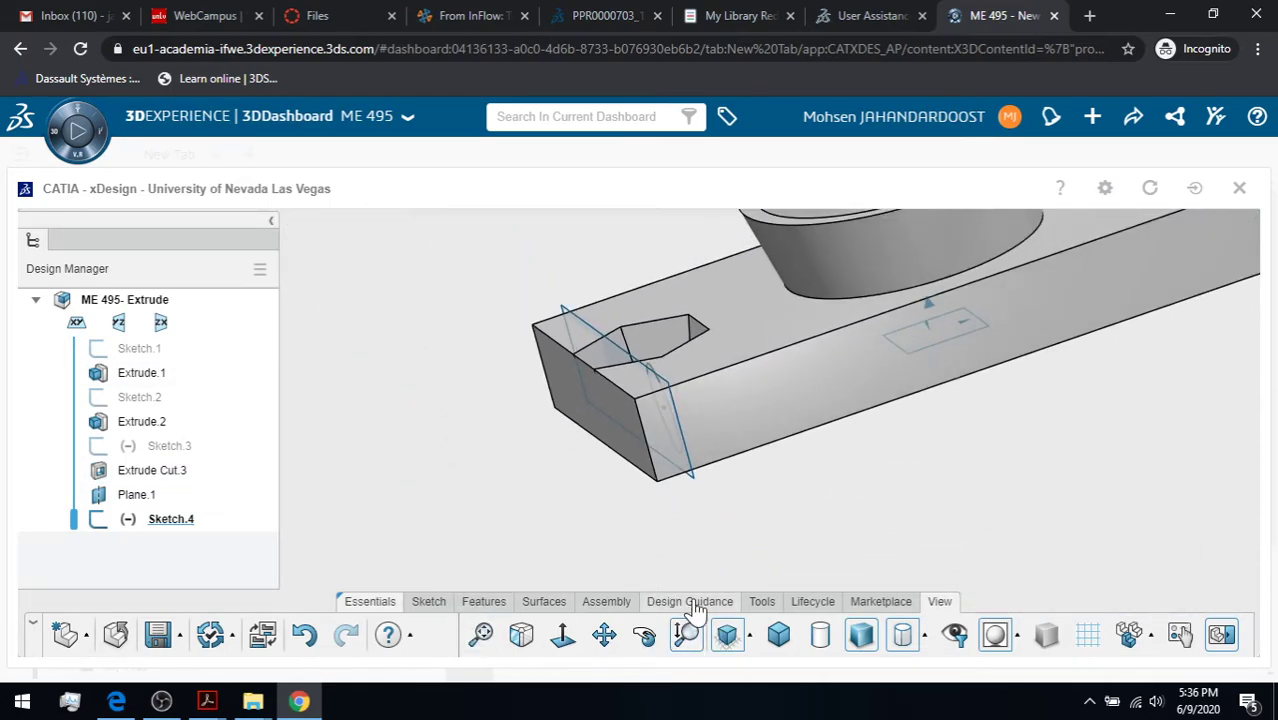
# Extrude-cut the ellipse sketch 20 mm blind into the plate, with the direction reversed away from the near end face
pyautogui.click(484, 601)
pyautogui.click(525, 619)
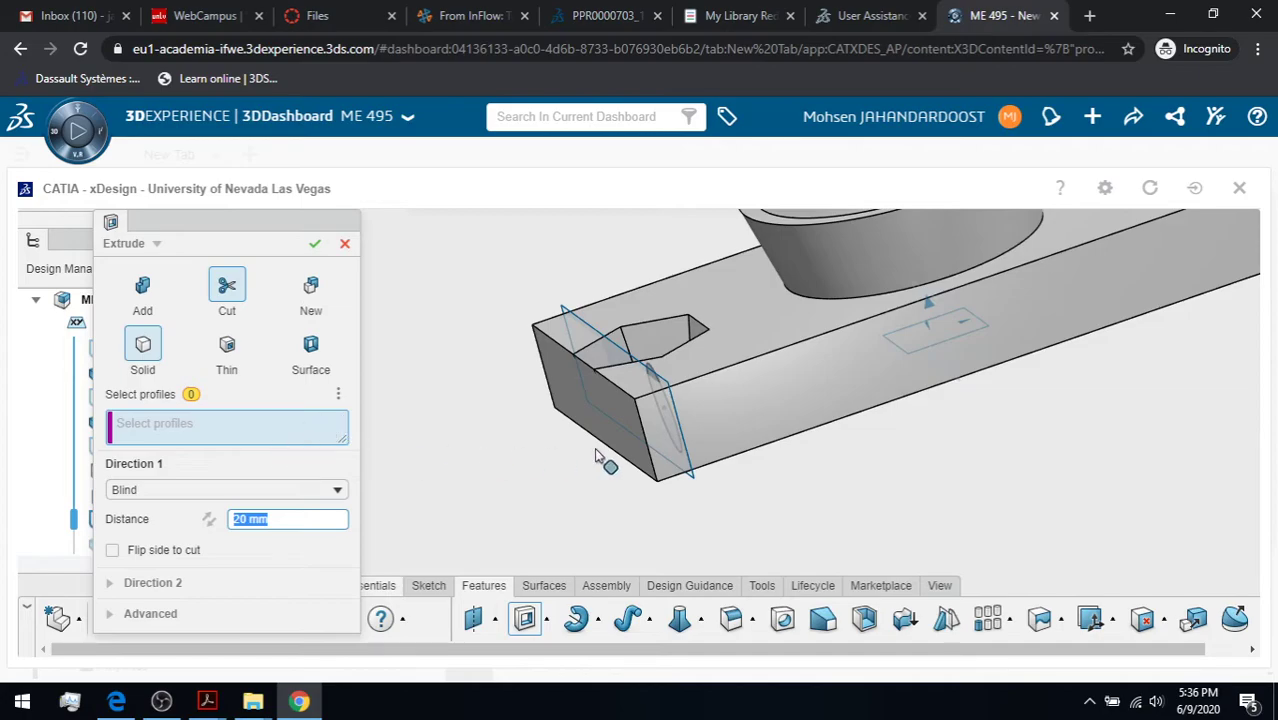
pyautogui.moveTo(235, 214); pyautogui.dragTo(355, 212)
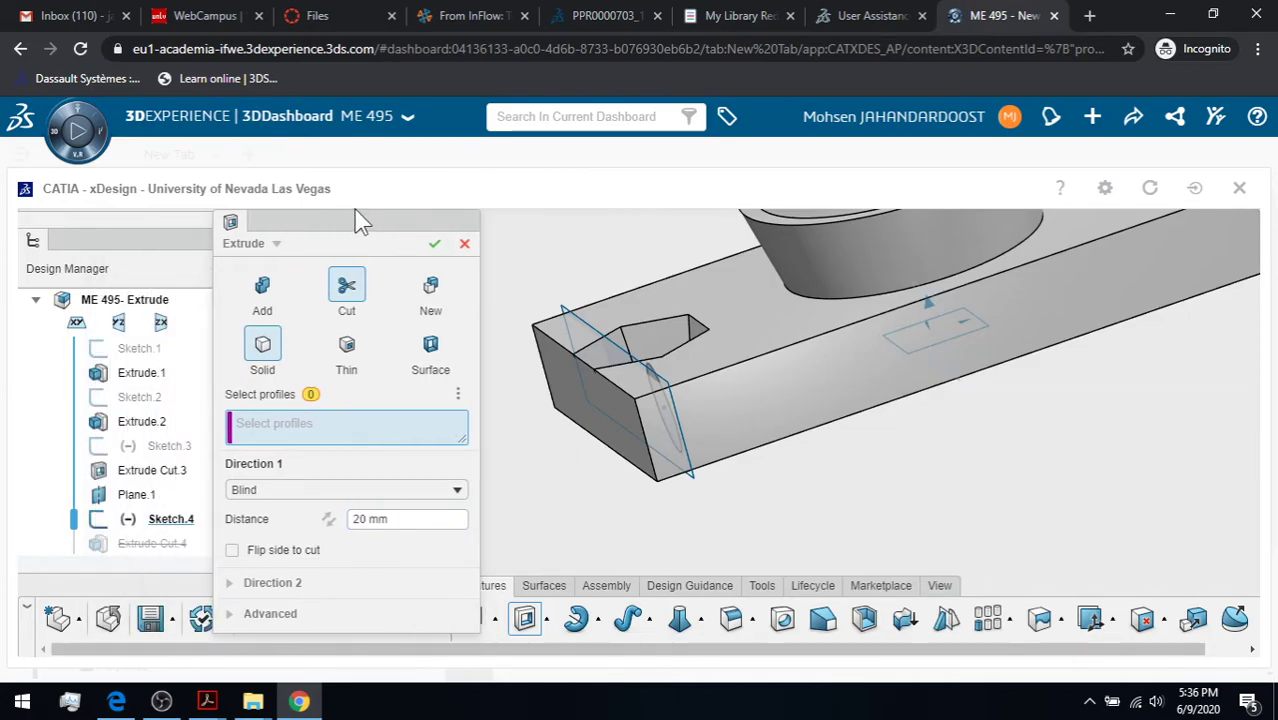
pyautogui.click(171, 526)
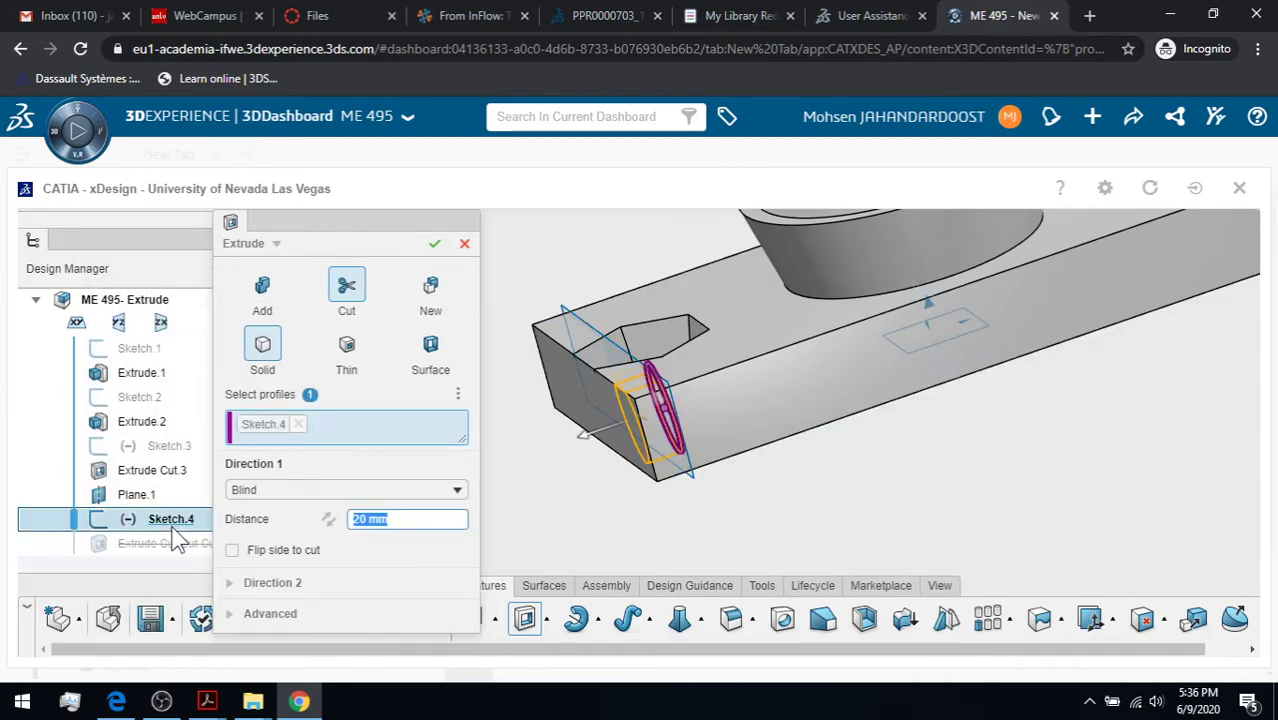
pyautogui.click(326, 524)
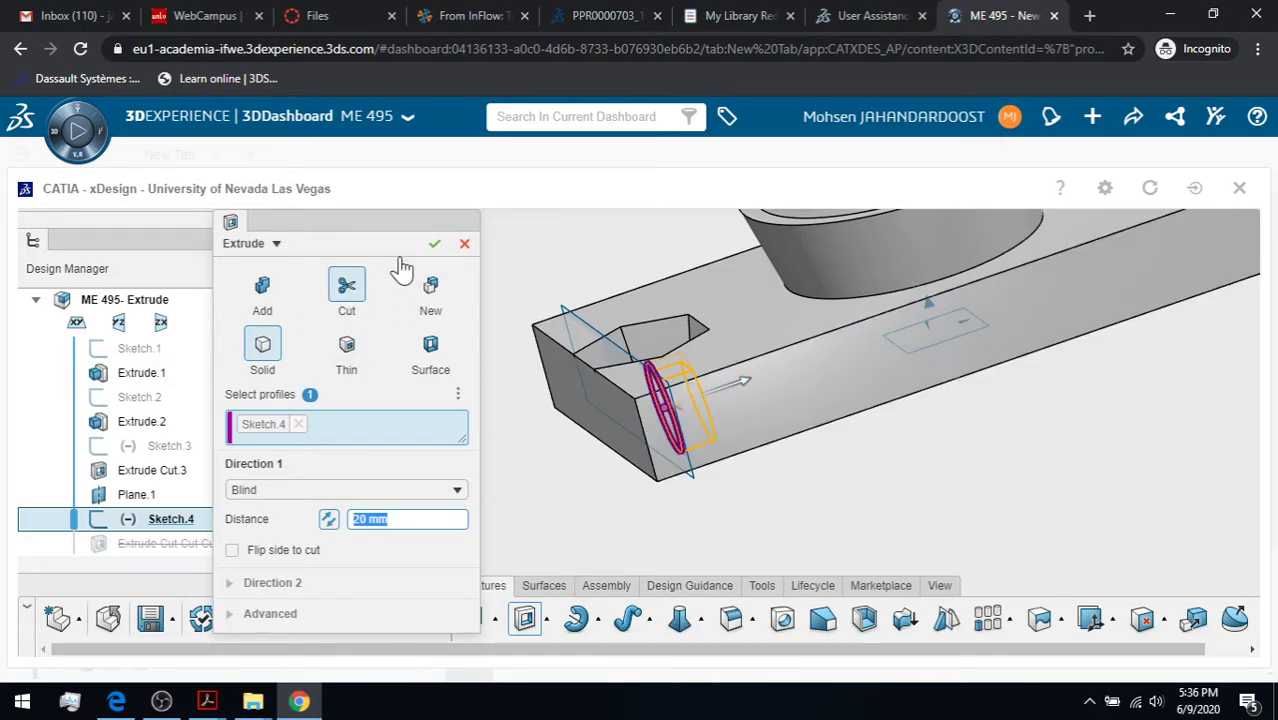
pyautogui.click(435, 246)
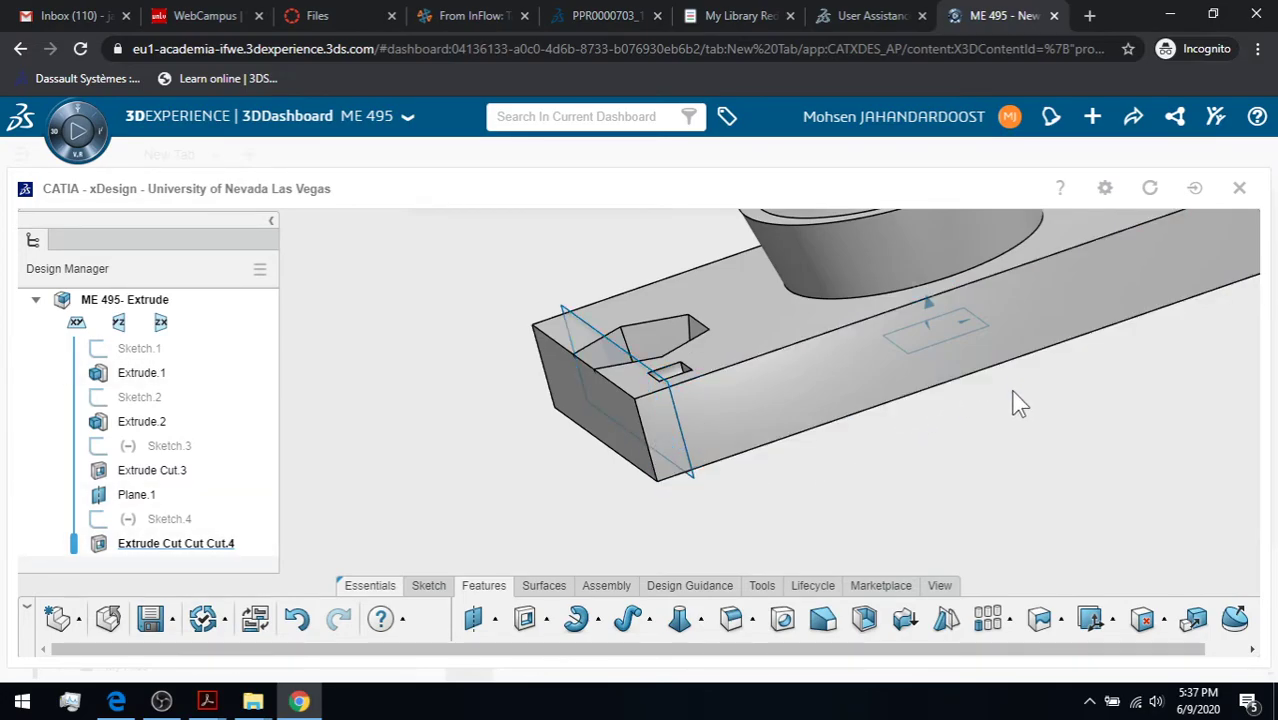
# Examine the whole part with the new elliptical cut beside the hexagonal pocket
pyautogui.moveTo(1027, 404); pyautogui.dragTo(854, 504, button='middle')
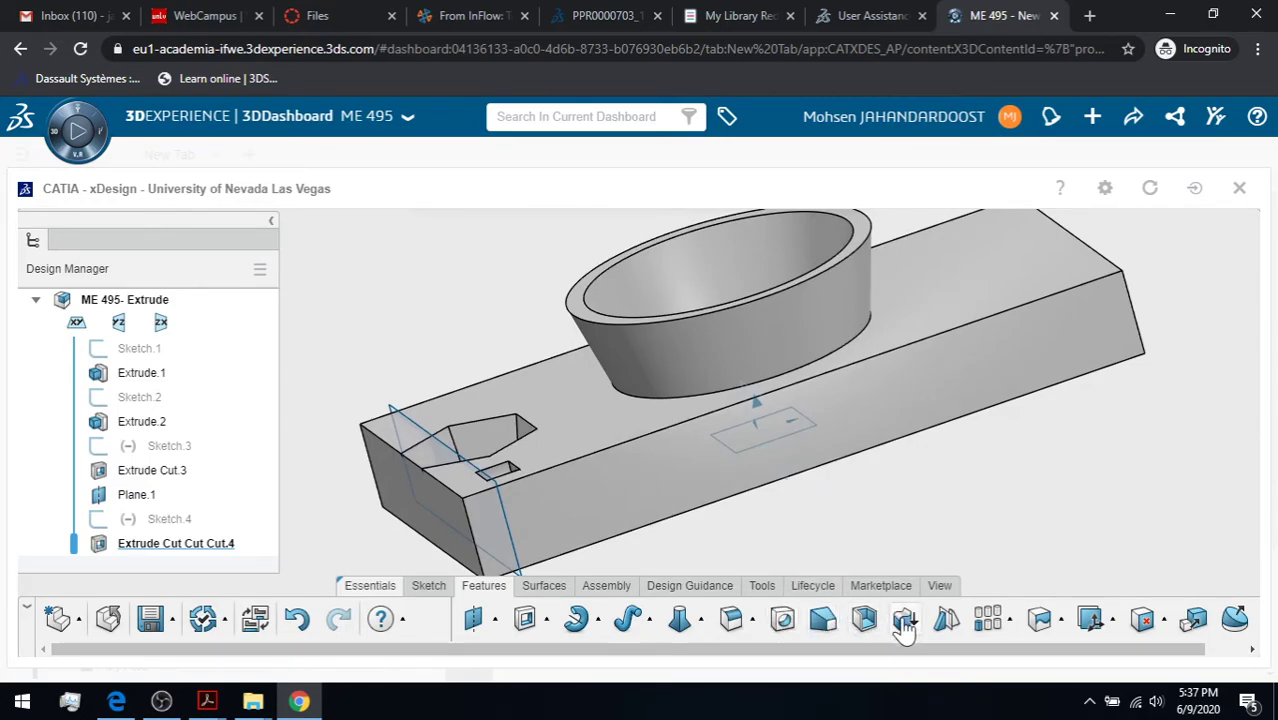
pyautogui.click(940, 586)
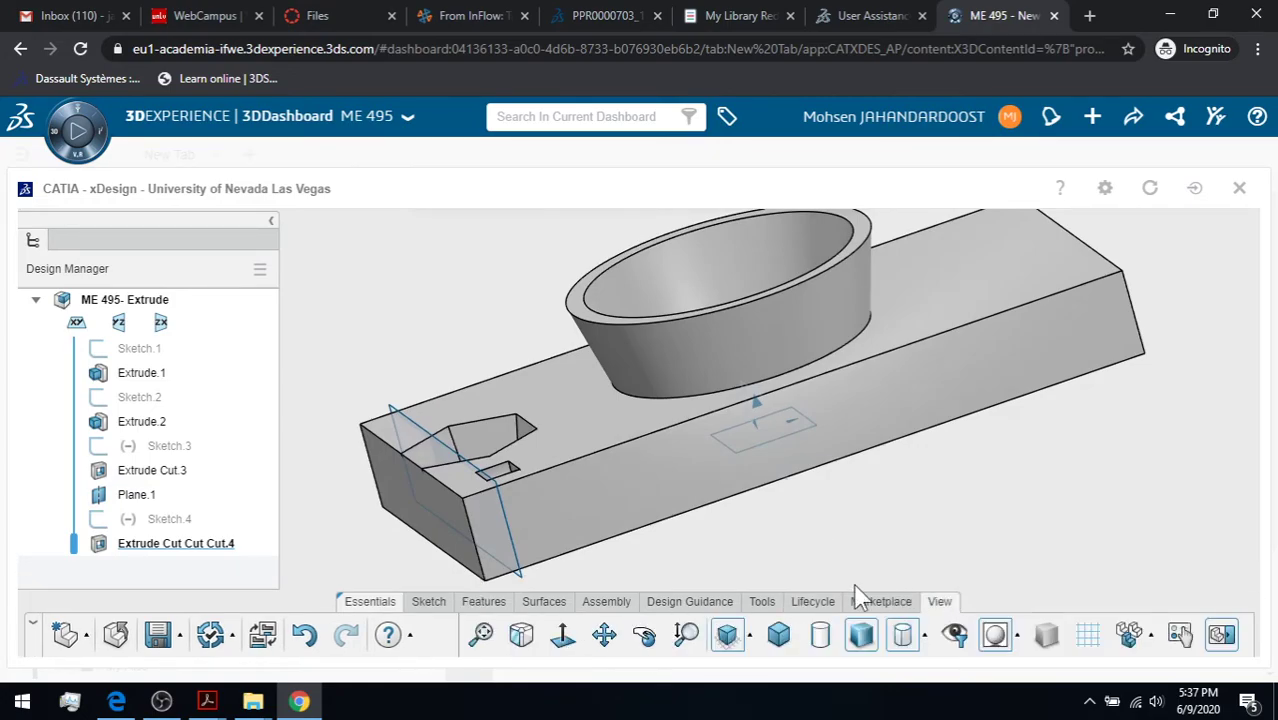
pyautogui.click(686, 634)
pyautogui.moveTo(1140, 385); pyautogui.dragTo(1047, 474)
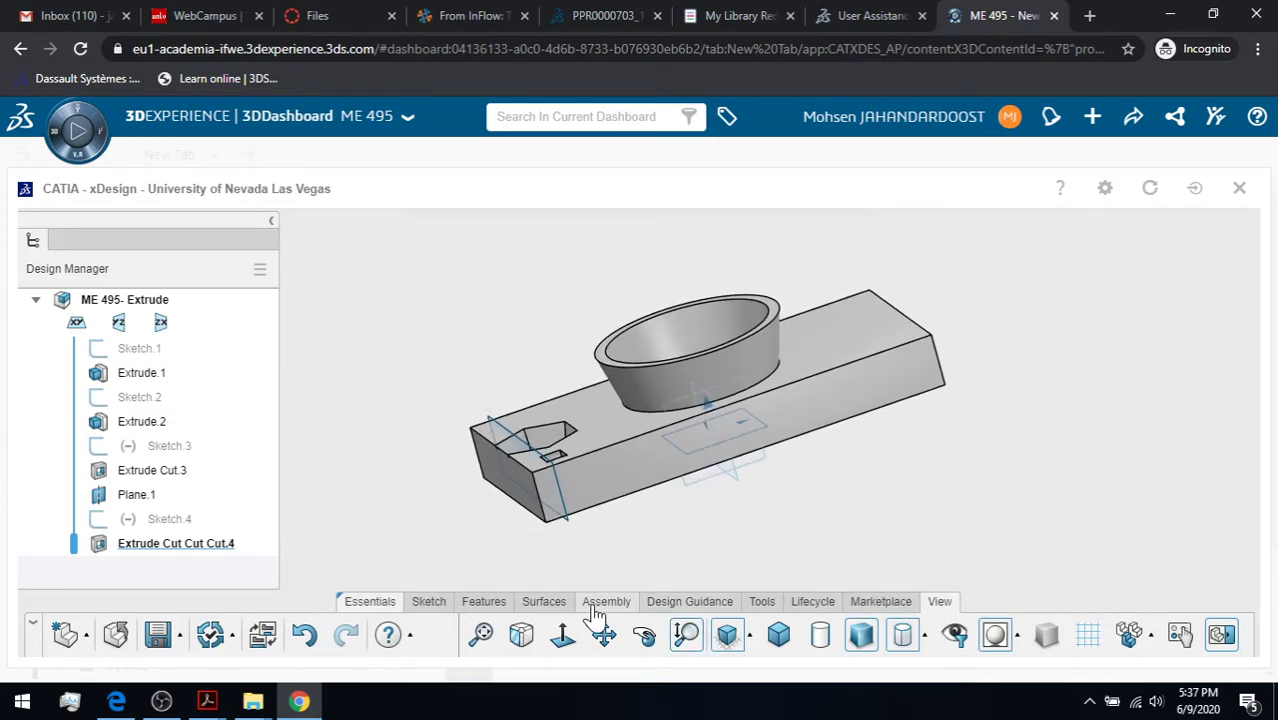
# Start defining a new reference plane with the Plane command
pyautogui.click(540, 602)
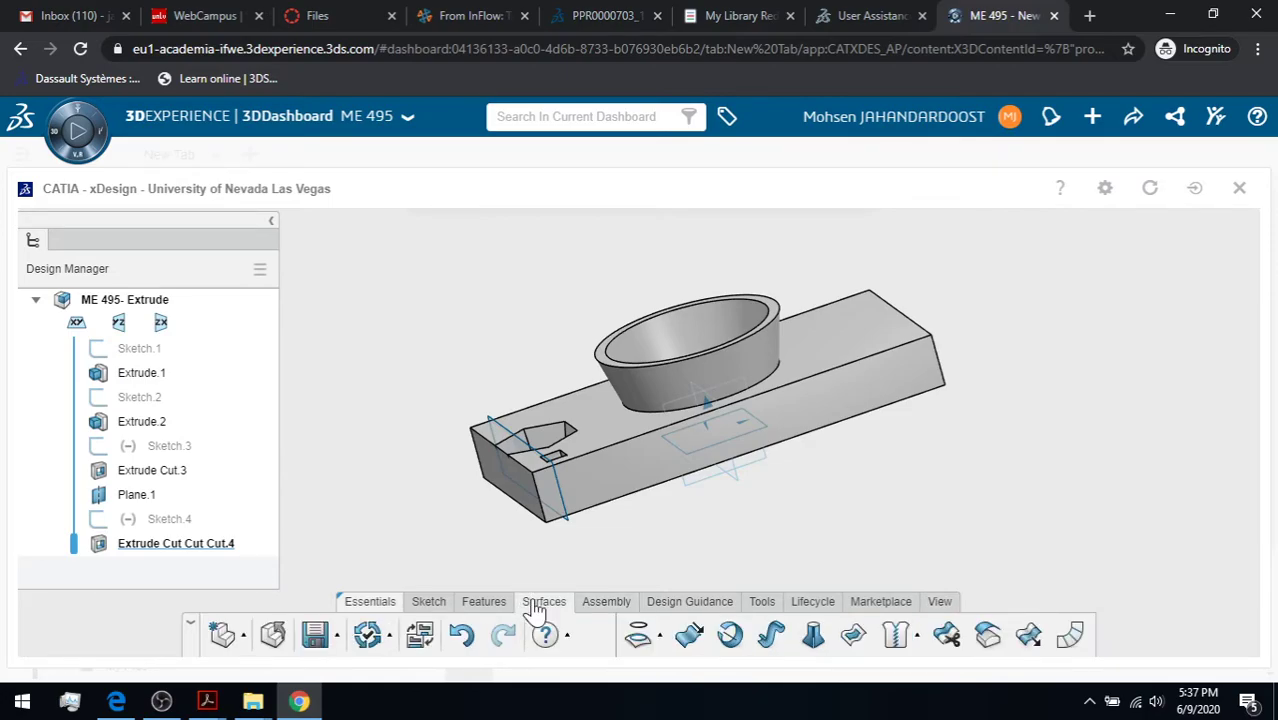
pyautogui.click(484, 602)
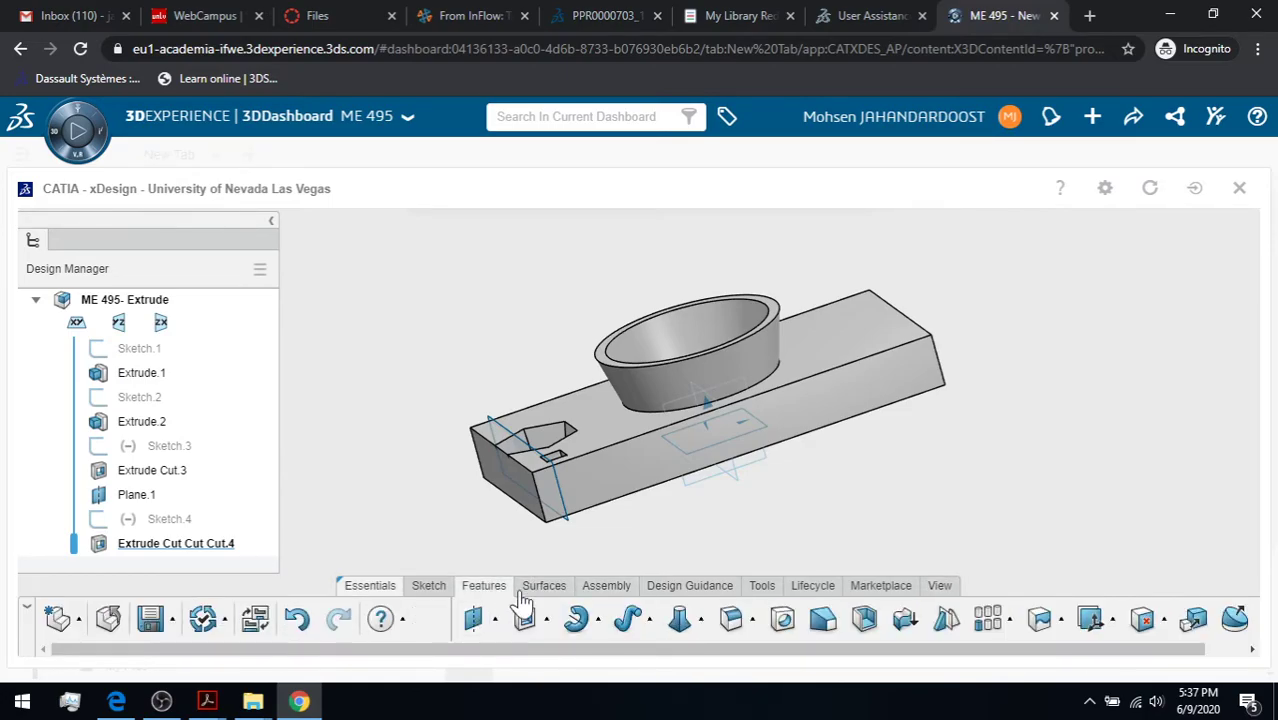
pyautogui.click(494, 620)
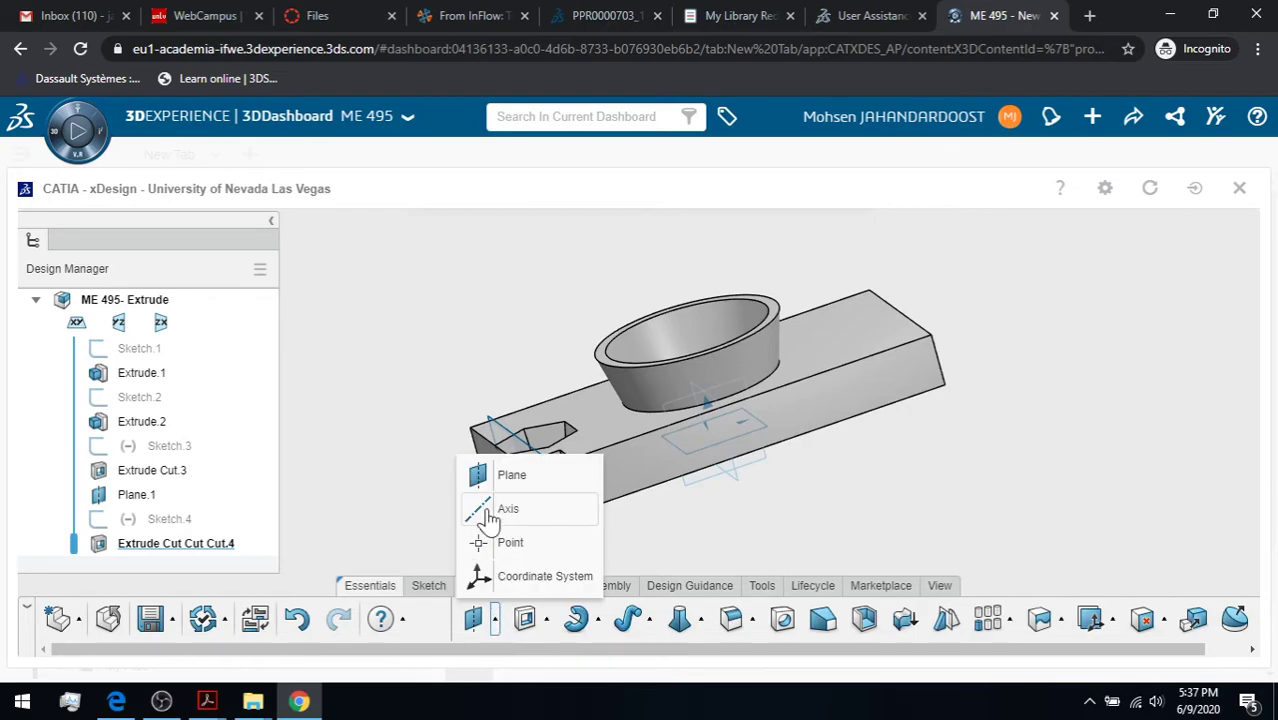
pyautogui.click(510, 476)
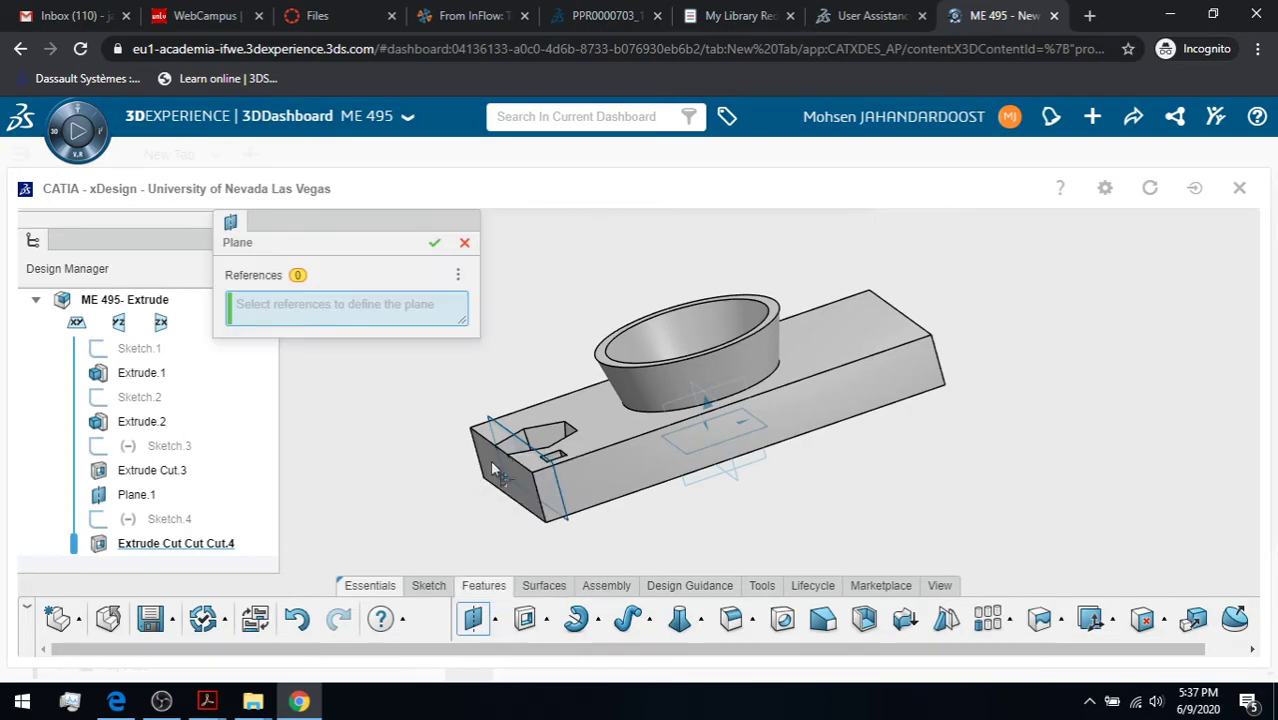
pyautogui.click(866, 321)
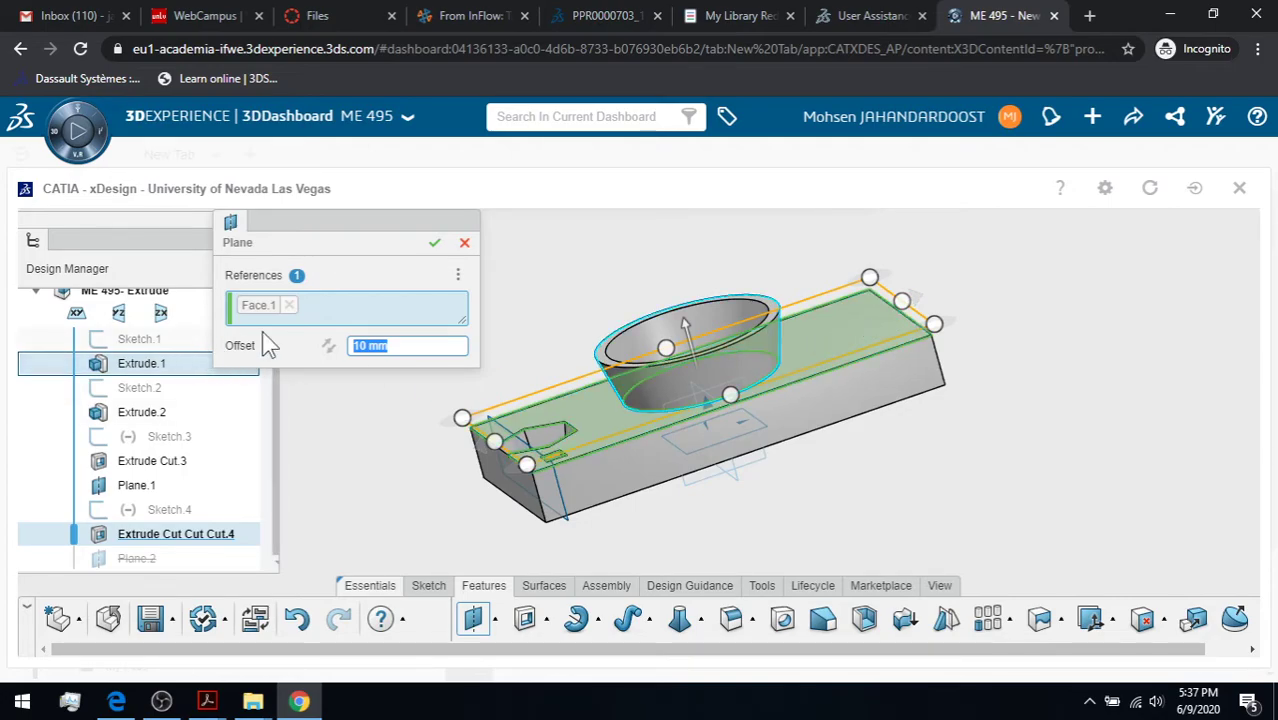
pyautogui.click(911, 329)
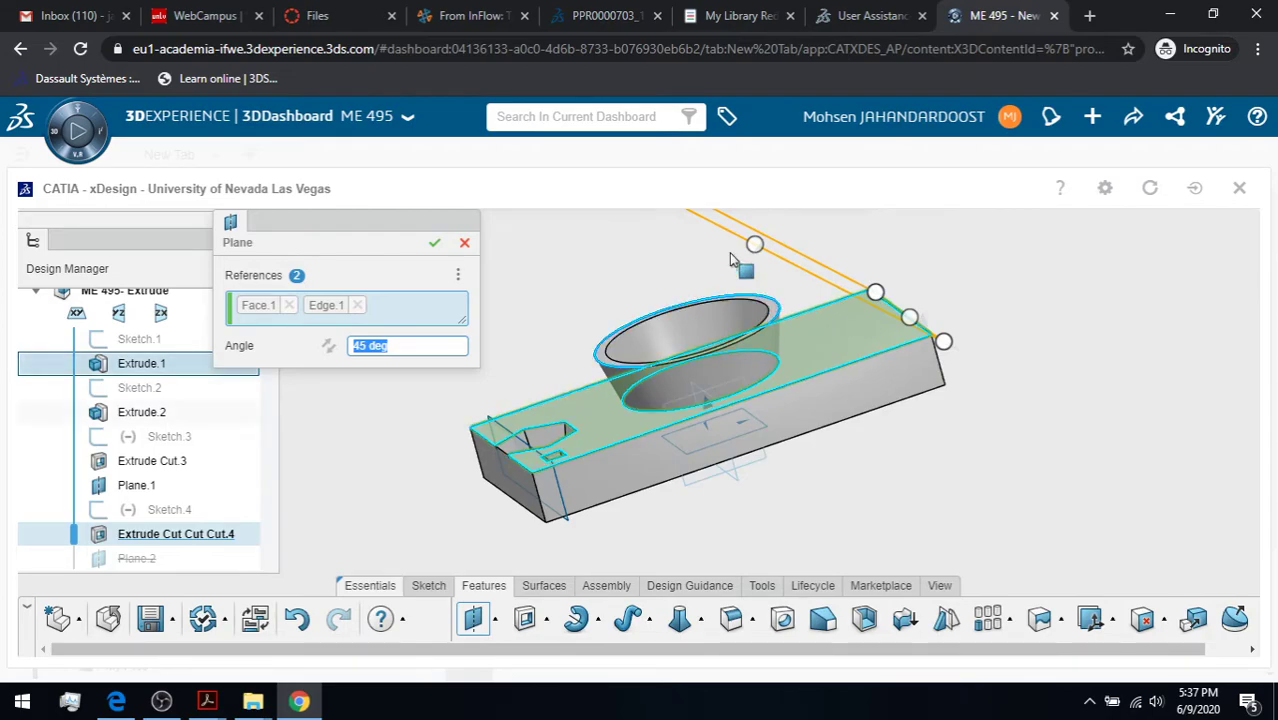
pyautogui.click(327, 347)
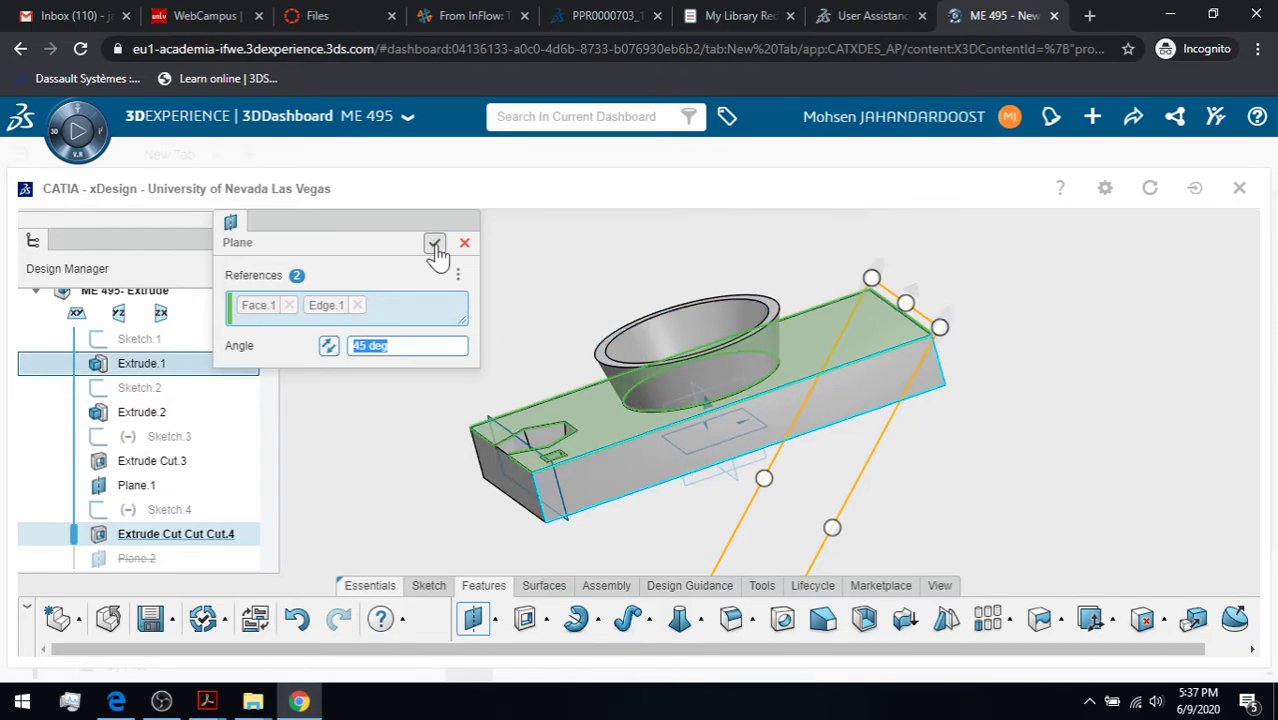
pyautogui.click(289, 306)
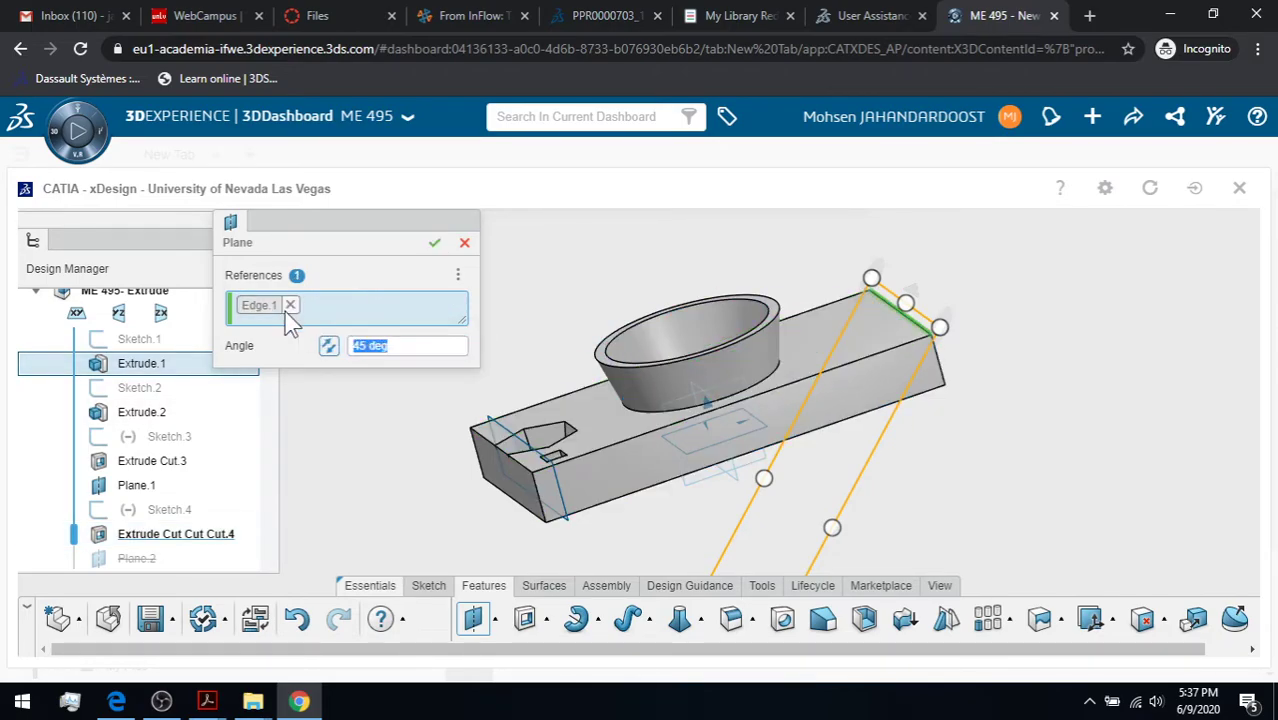
pyautogui.click(290, 306)
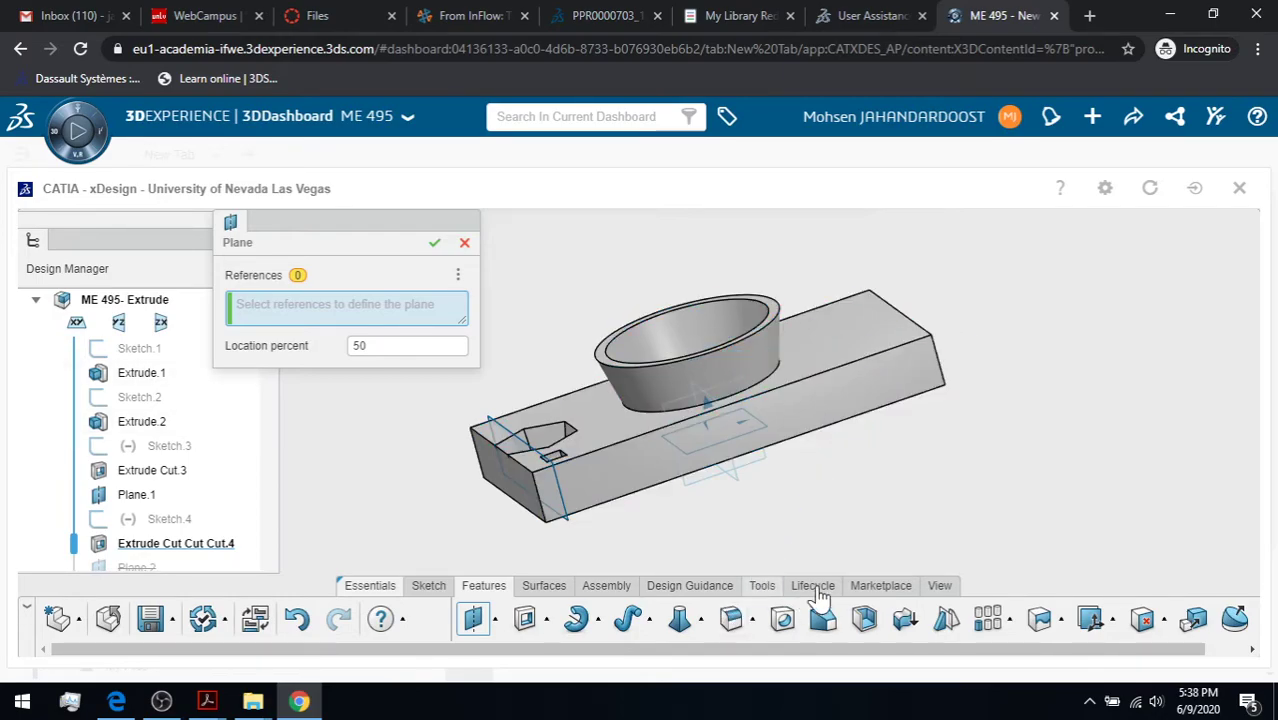
# Create a plane at 45 deg to the plate's far end face through its upper end edge, with the angle direction flipped to rise outward
pyautogui.click(940, 586)
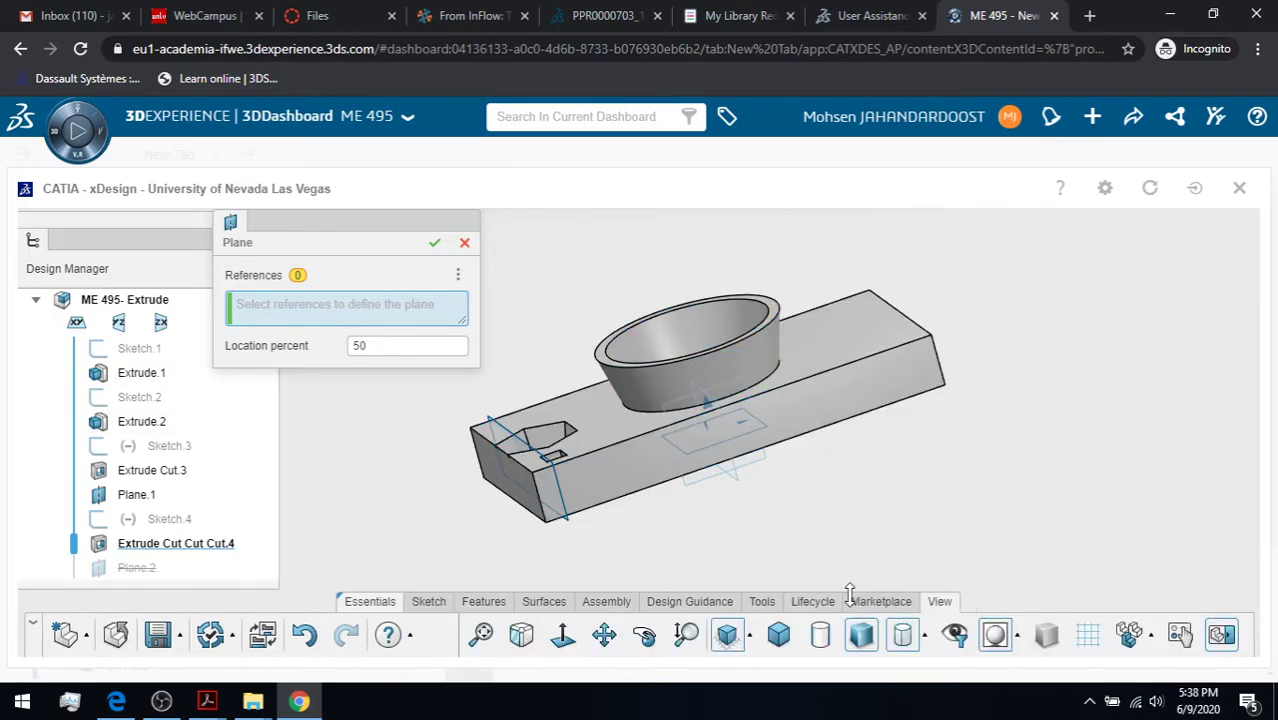
pyautogui.click(686, 634)
pyautogui.moveTo(941, 330); pyautogui.dragTo(935, 284)
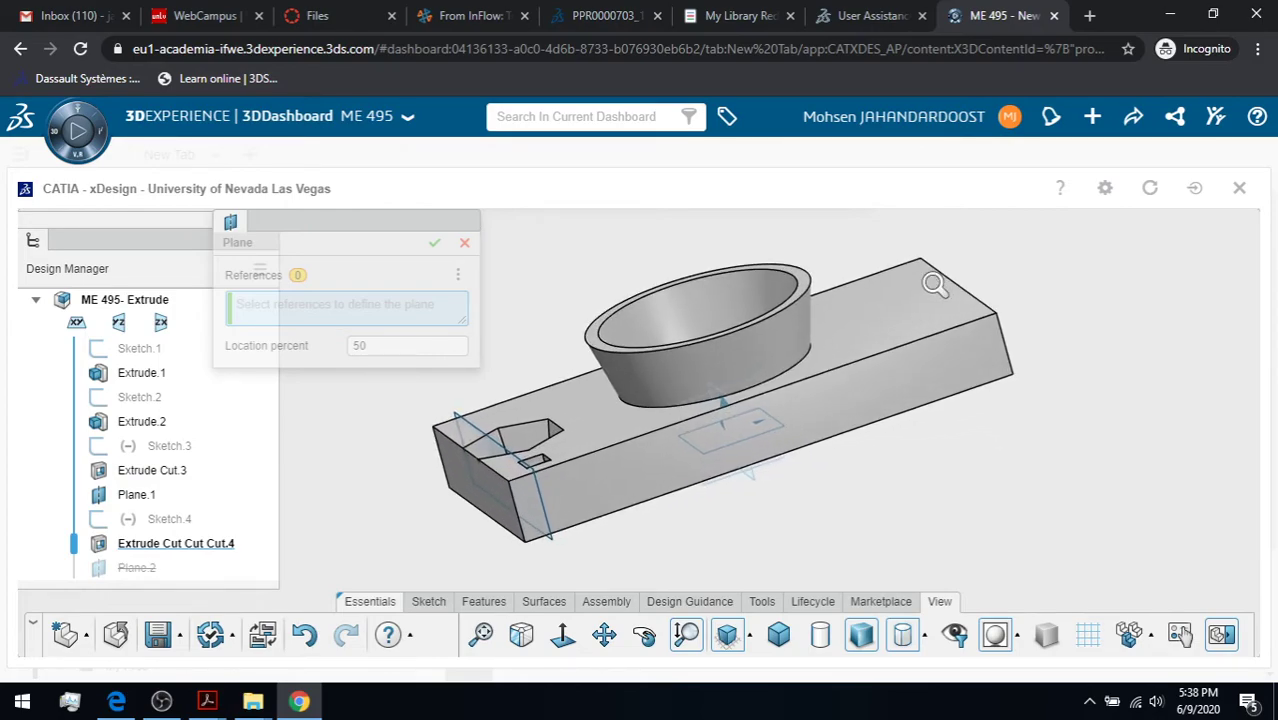
pyautogui.moveTo(1041, 322); pyautogui.dragTo(1018, 308)
pyautogui.click(645, 636)
pyautogui.moveTo(1030, 385); pyautogui.dragTo(970, 430)
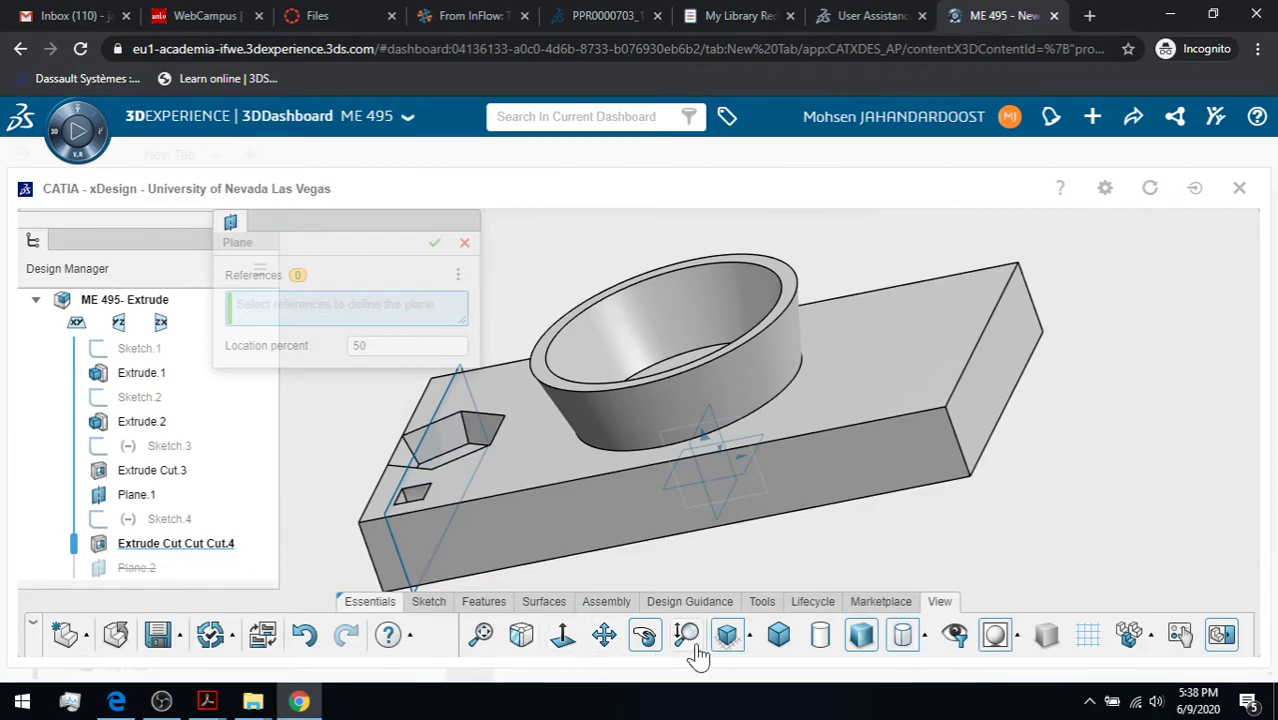
pyautogui.click(643, 638)
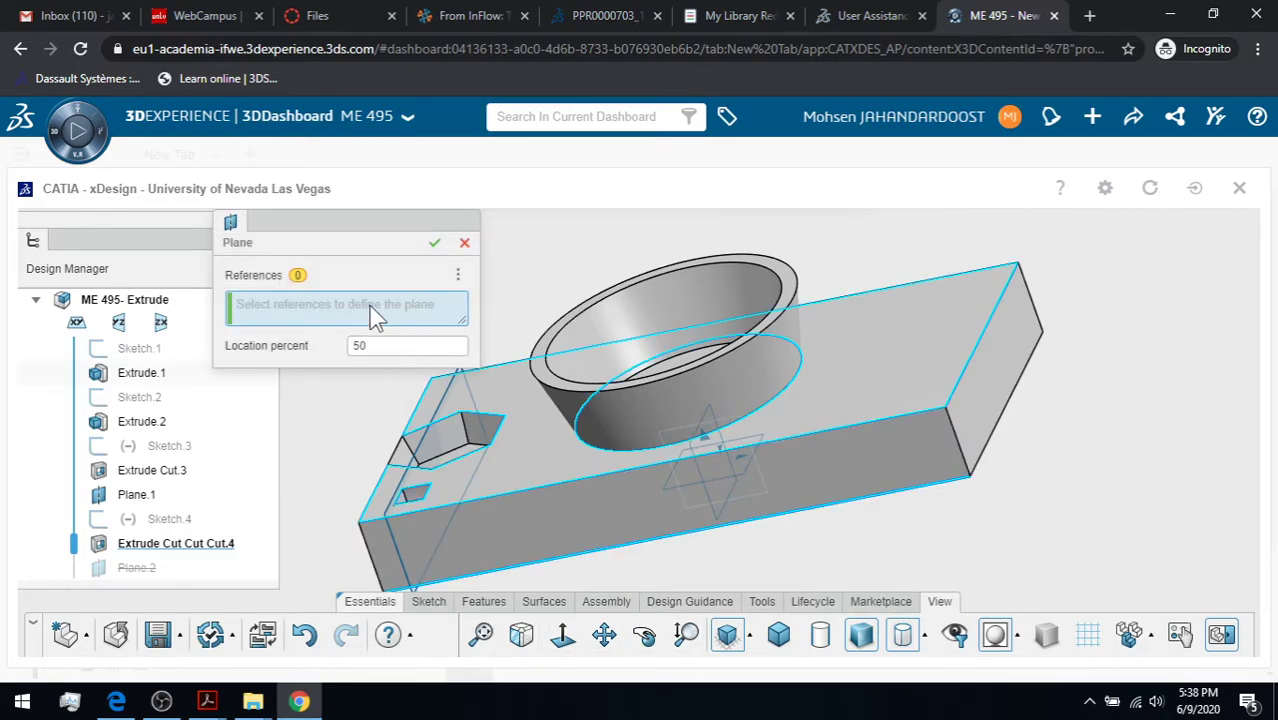
pyautogui.click(985, 366)
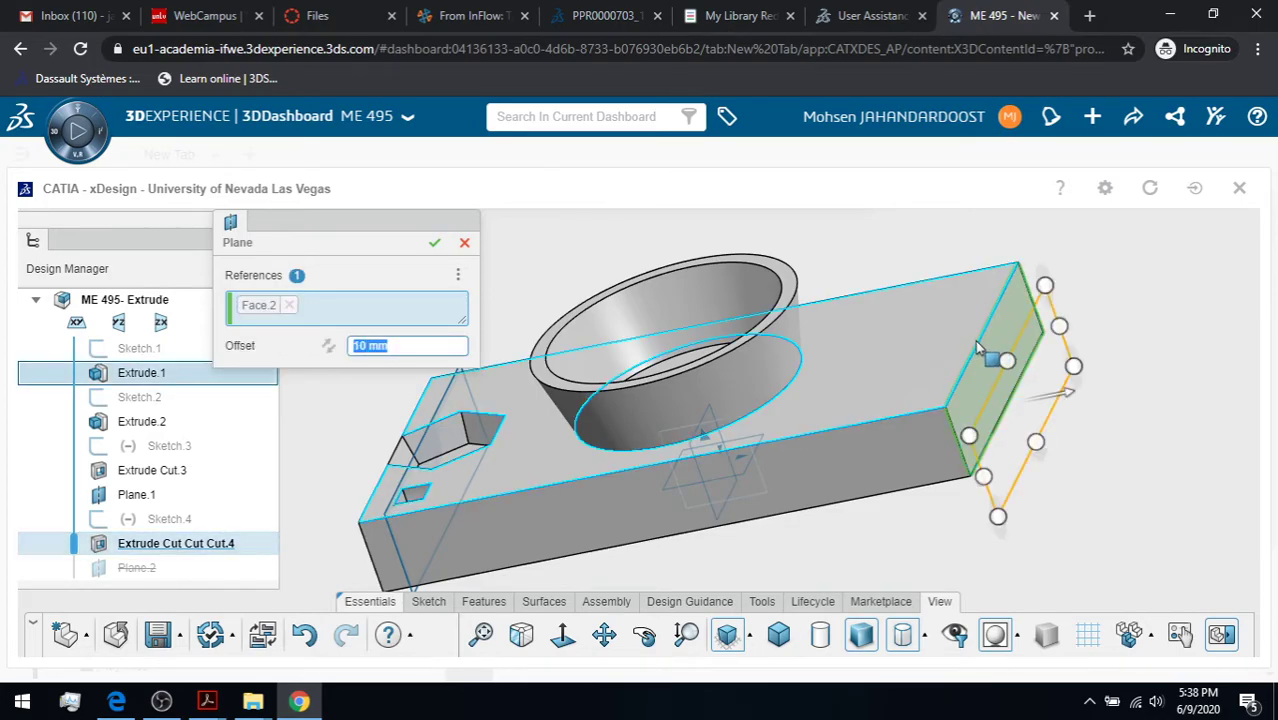
pyautogui.click(978, 346)
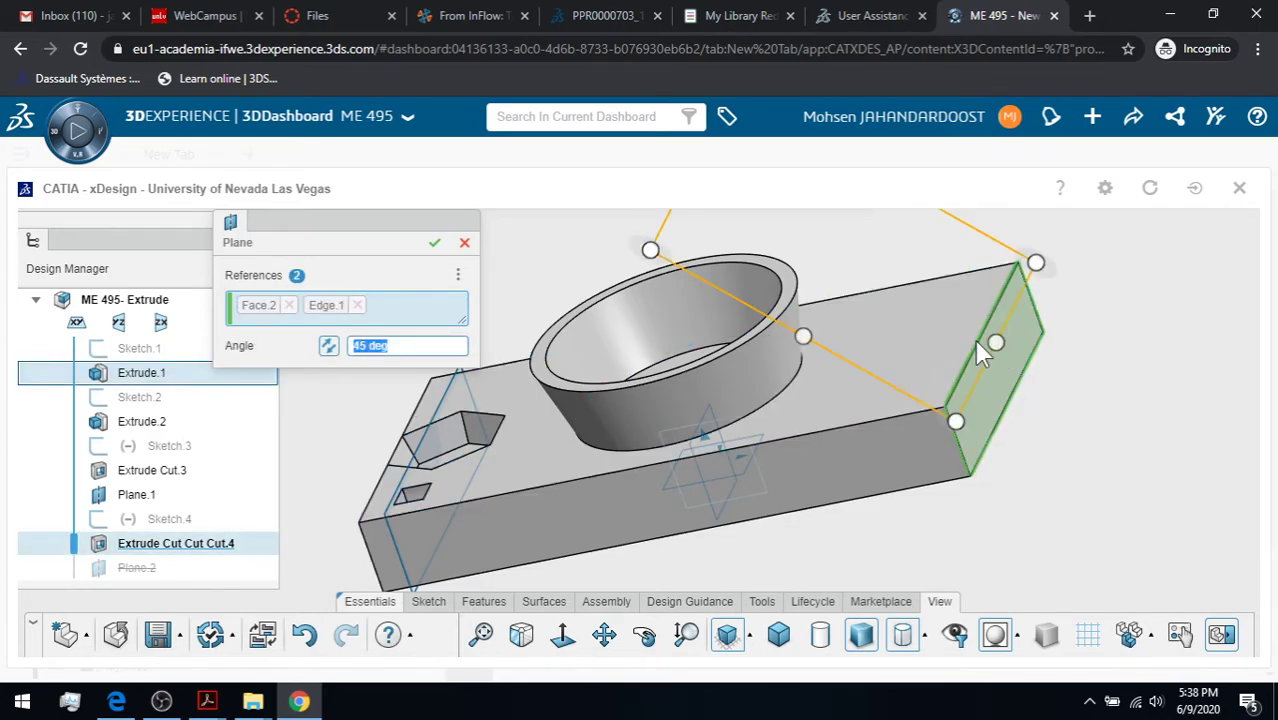
pyautogui.click(328, 346)
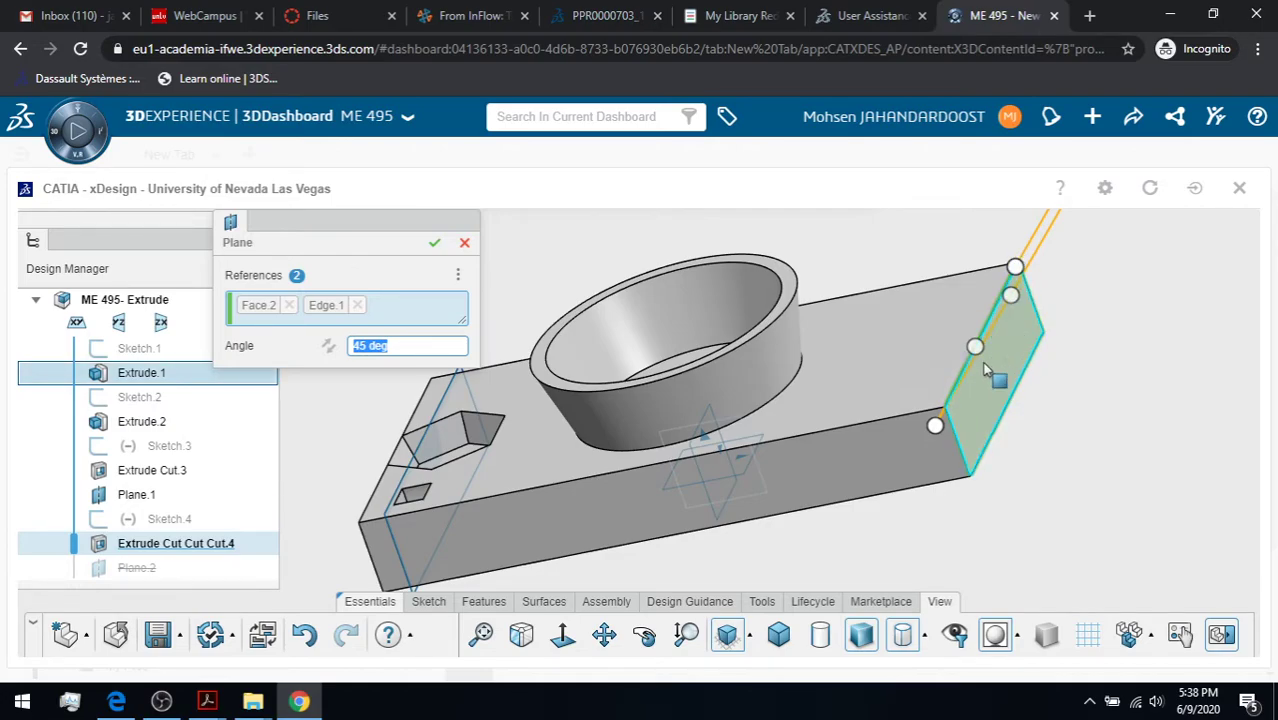
pyautogui.click(434, 242)
# Open a new sketch on the angled plane at the plate's far end
pyautogui.click(644, 634)
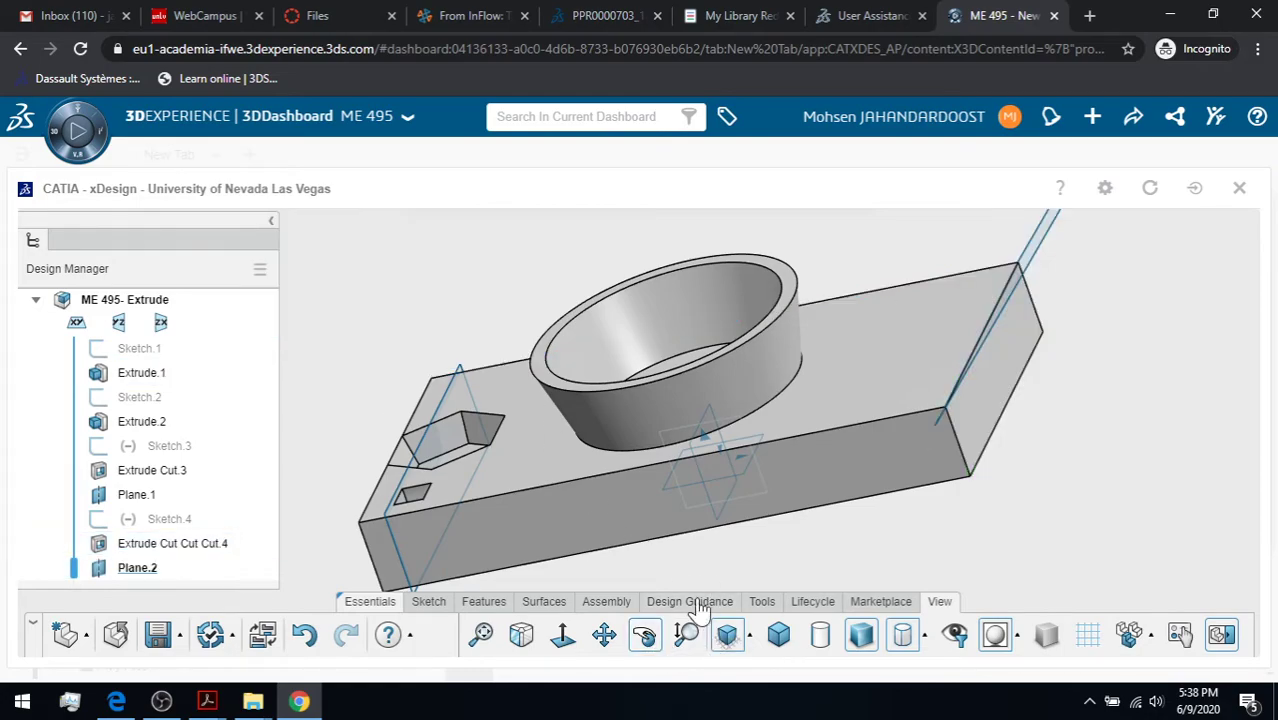
pyautogui.moveTo(838, 540); pyautogui.dragTo(960, 478)
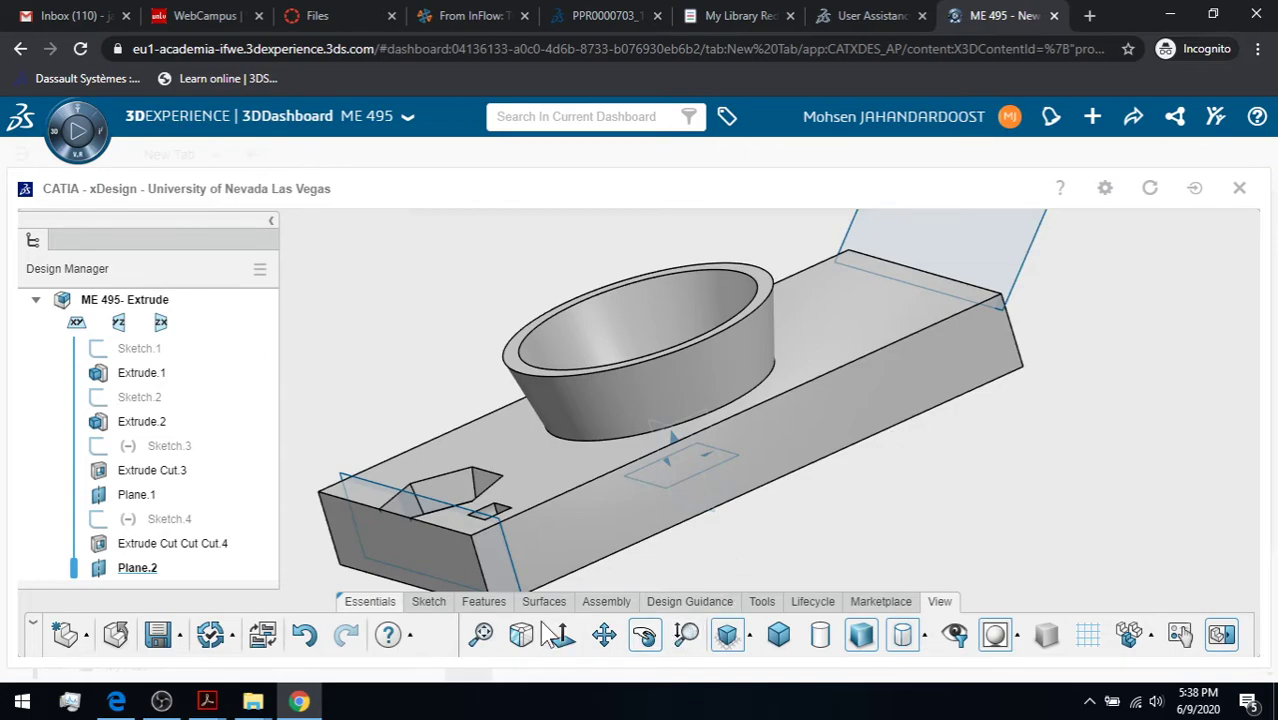
pyautogui.click(481, 640)
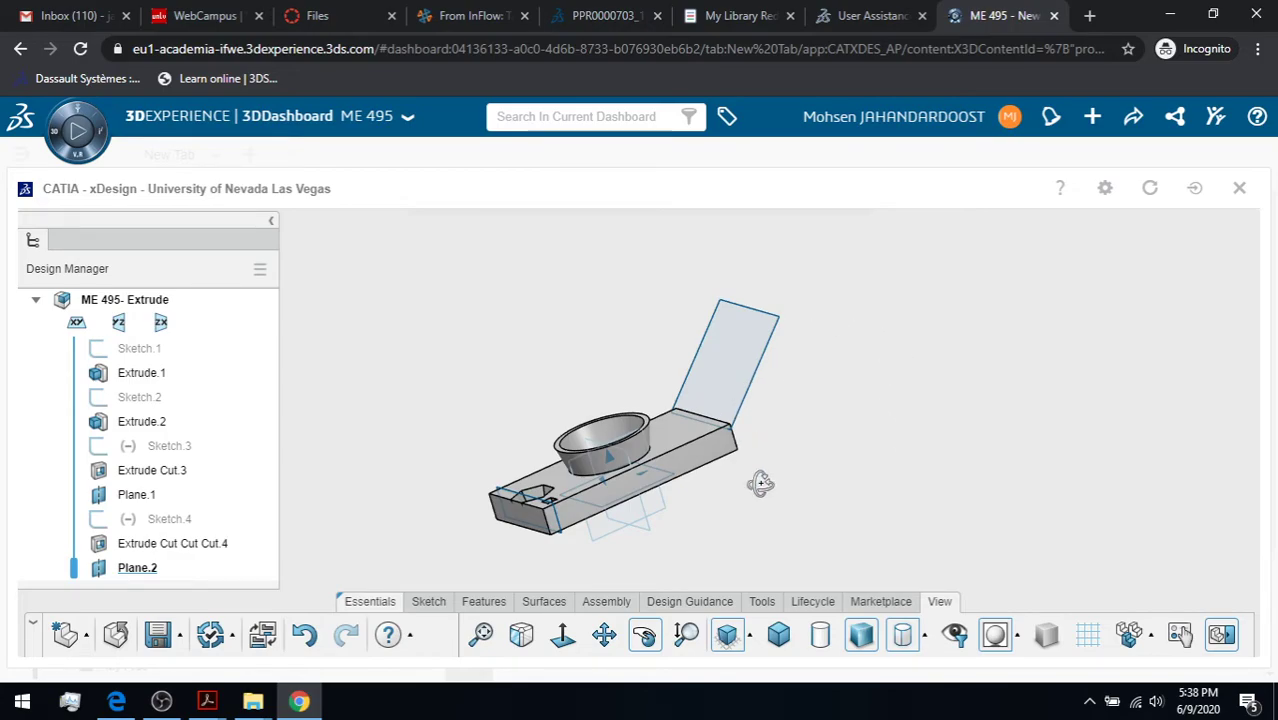
pyautogui.click(646, 636)
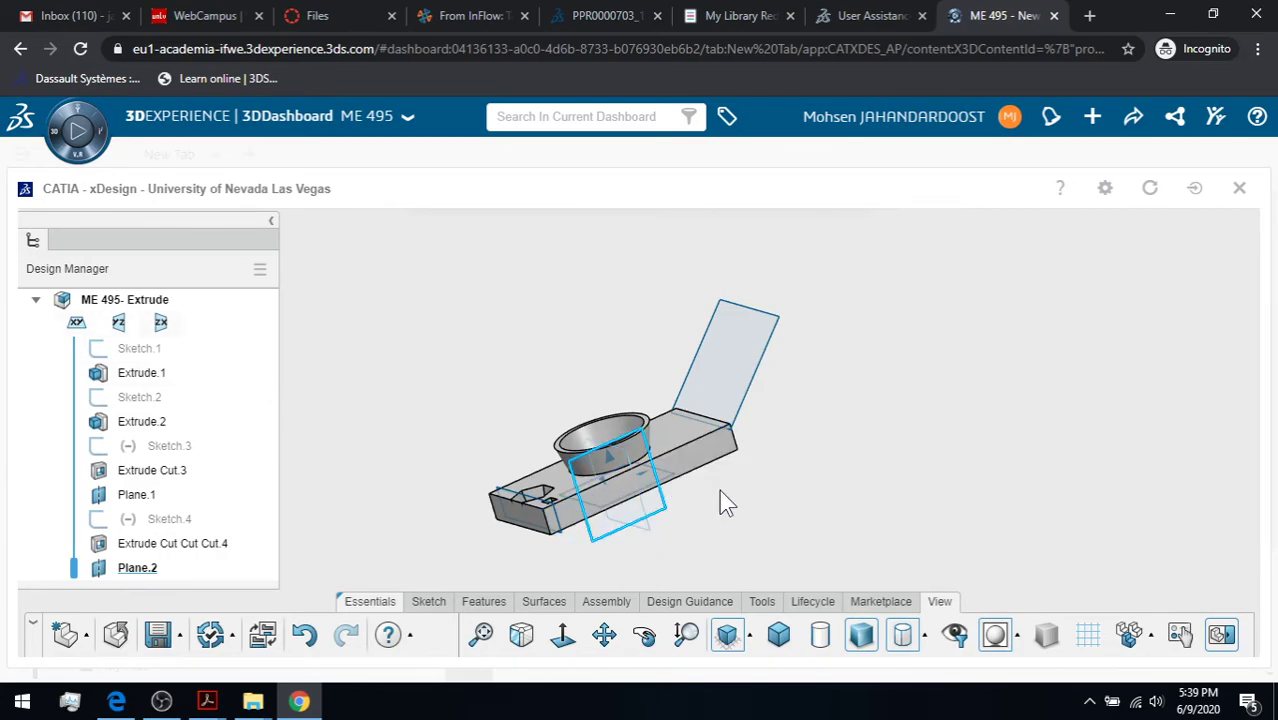
pyautogui.click(724, 340)
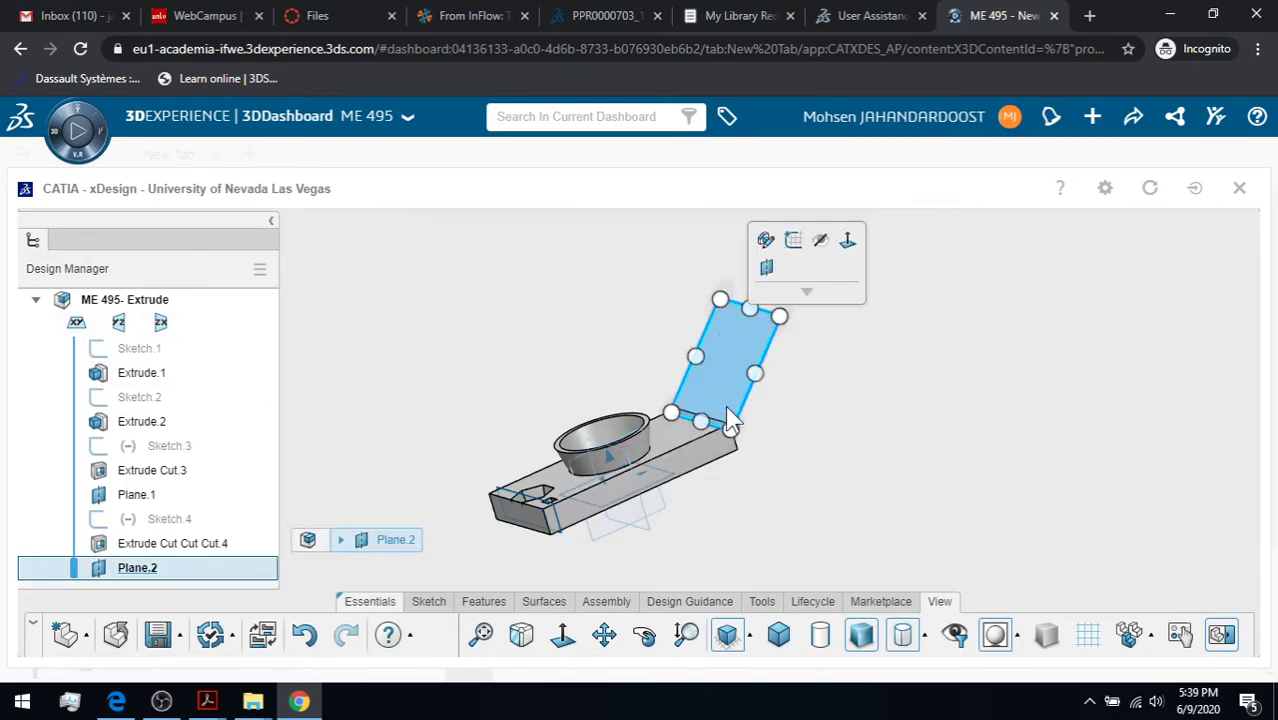
pyautogui.click(443, 606)
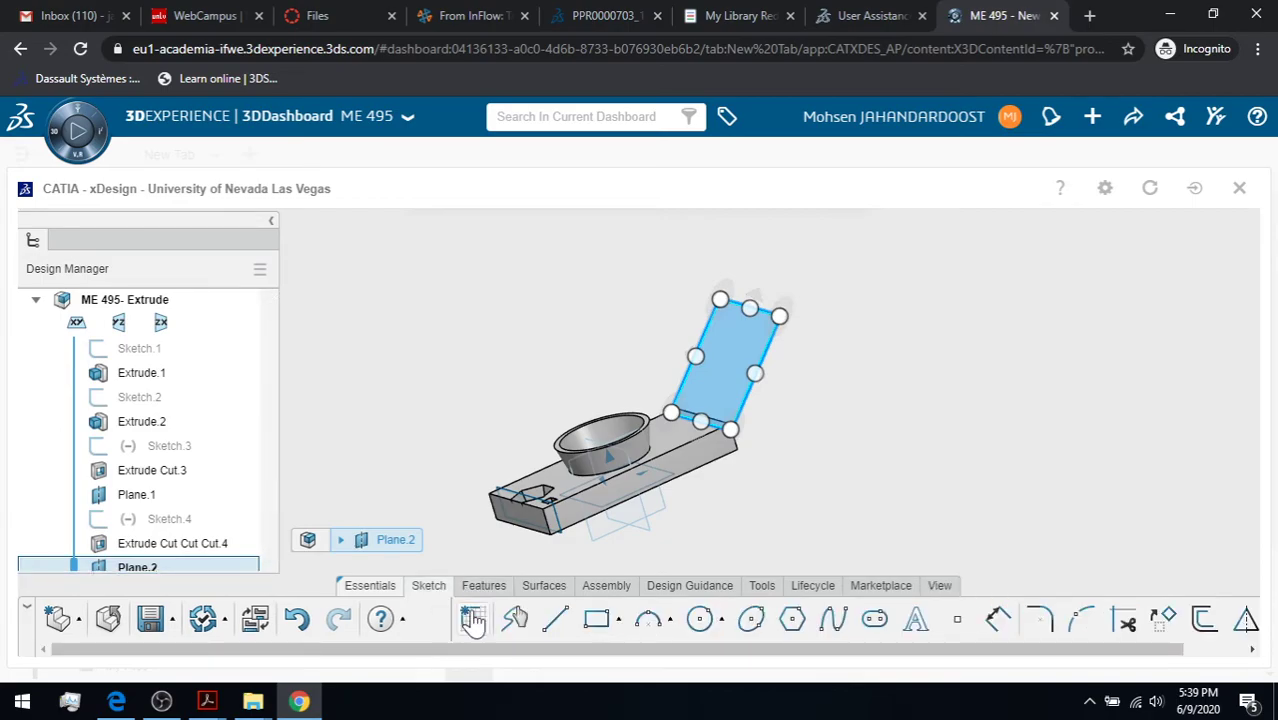
pyautogui.click(473, 619)
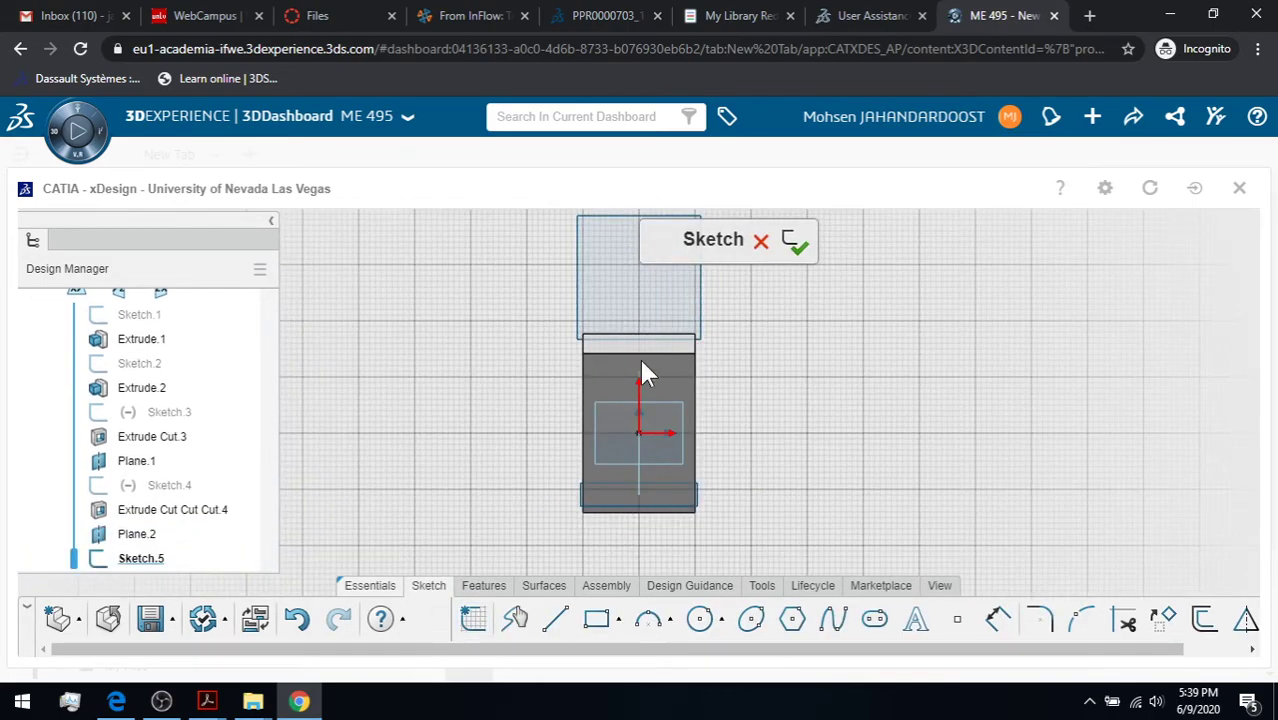
# Draw a vertical slot with an end radius of about 17.5 mm, centred across the plate's width just above its upper end edge
pyautogui.click(939, 585)
pyautogui.click(684, 637)
pyautogui.moveTo(765, 397); pyautogui.dragTo(776, 323)
pyautogui.moveTo(776, 323); pyautogui.dragTo(818, 470, button='middle')
pyautogui.moveTo(807, 436); pyautogui.dragTo(804, 403)
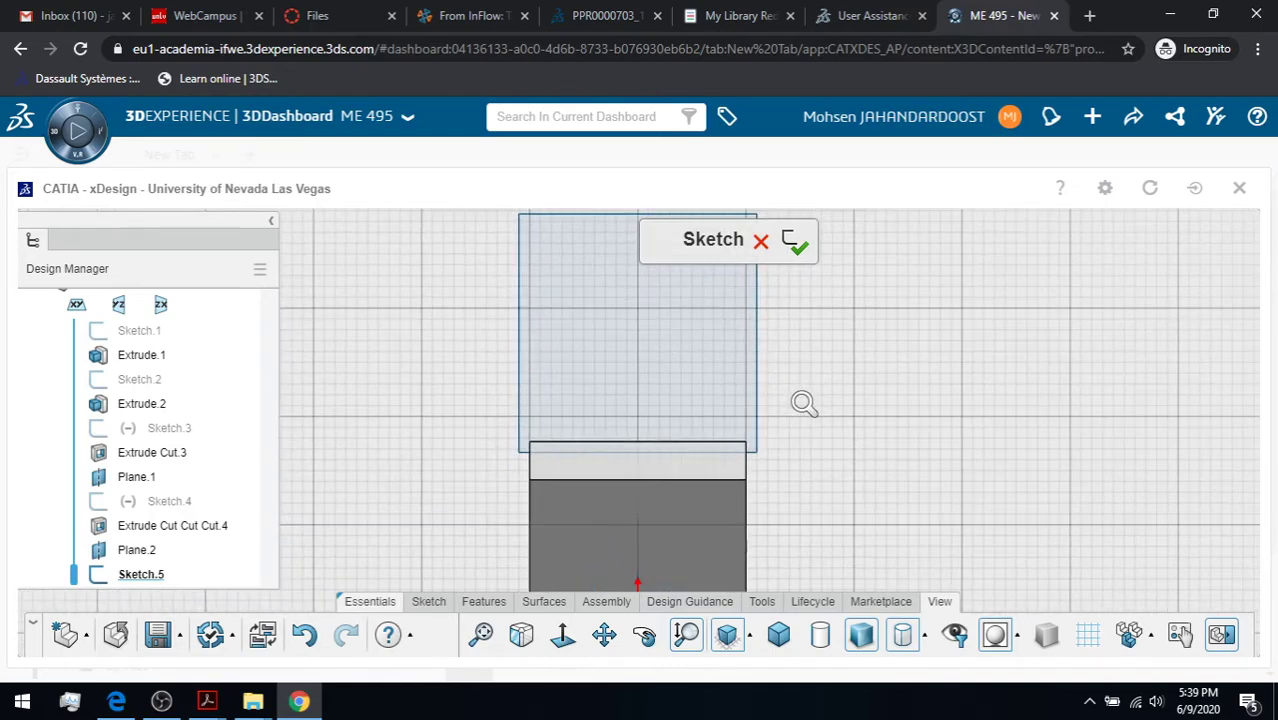
pyautogui.moveTo(806, 387); pyautogui.dragTo(802, 442, button='middle')
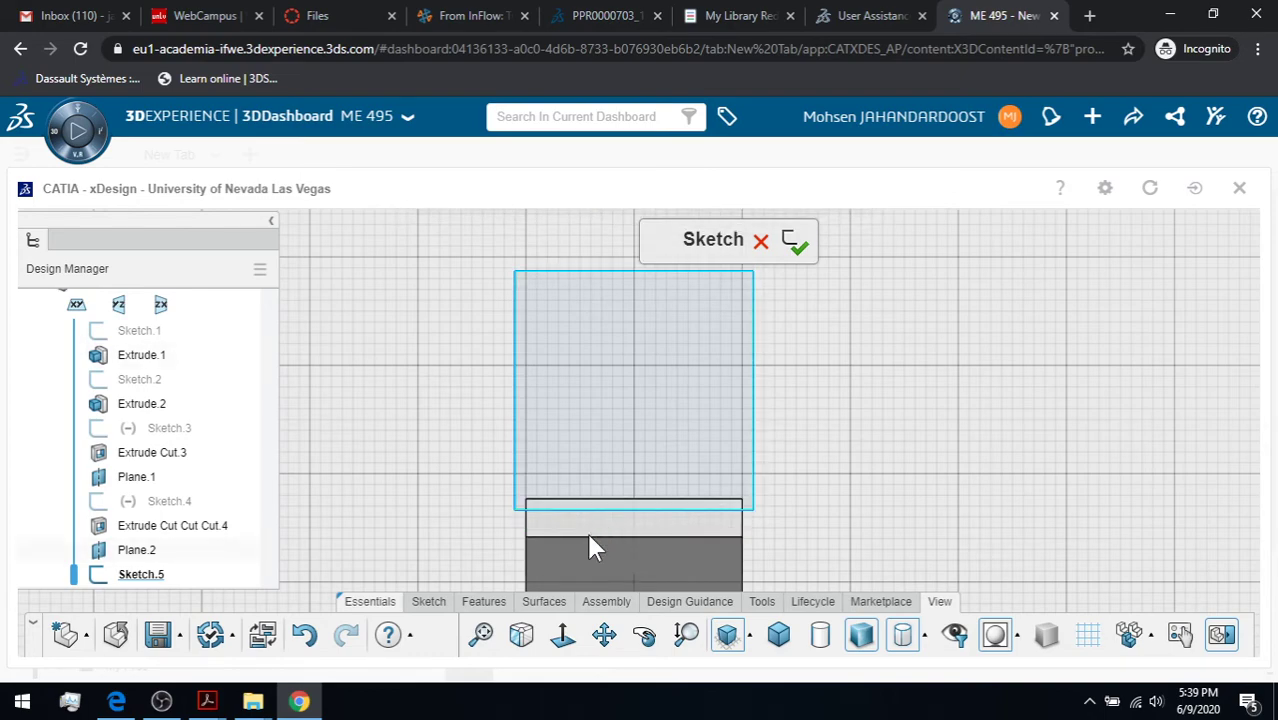
pyautogui.click(472, 602)
pyautogui.click(429, 587)
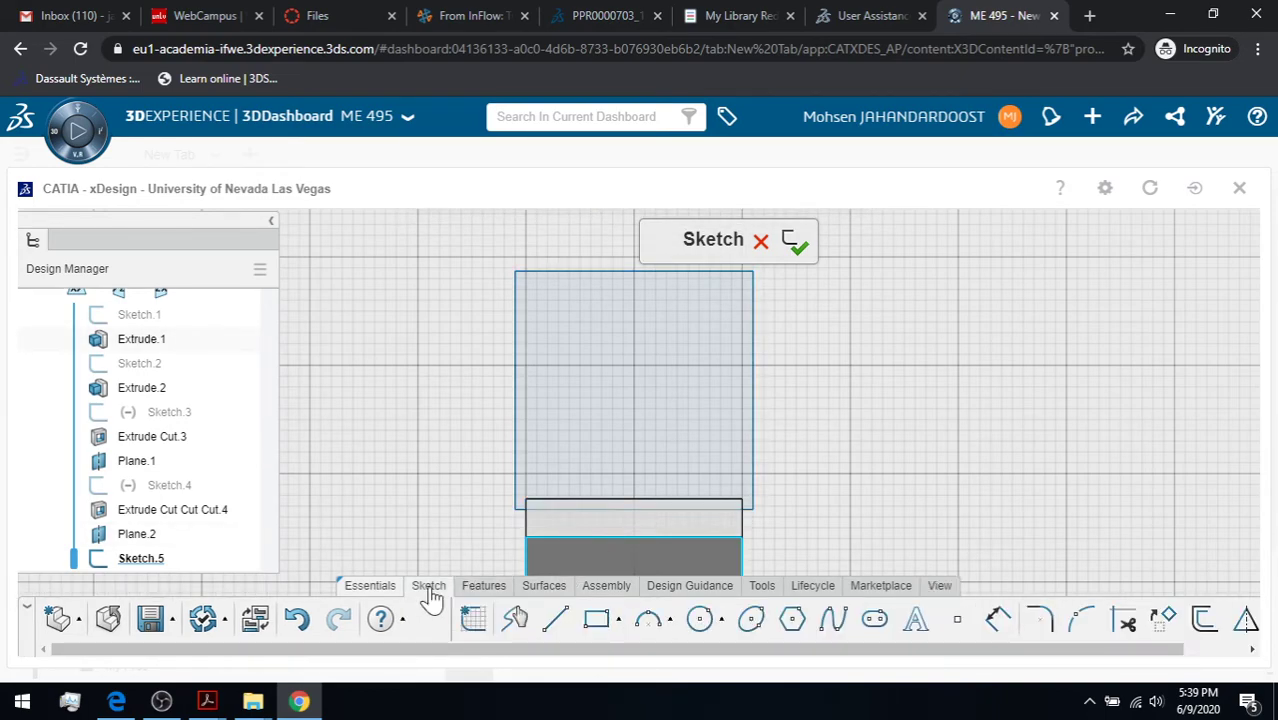
pyautogui.click(873, 622)
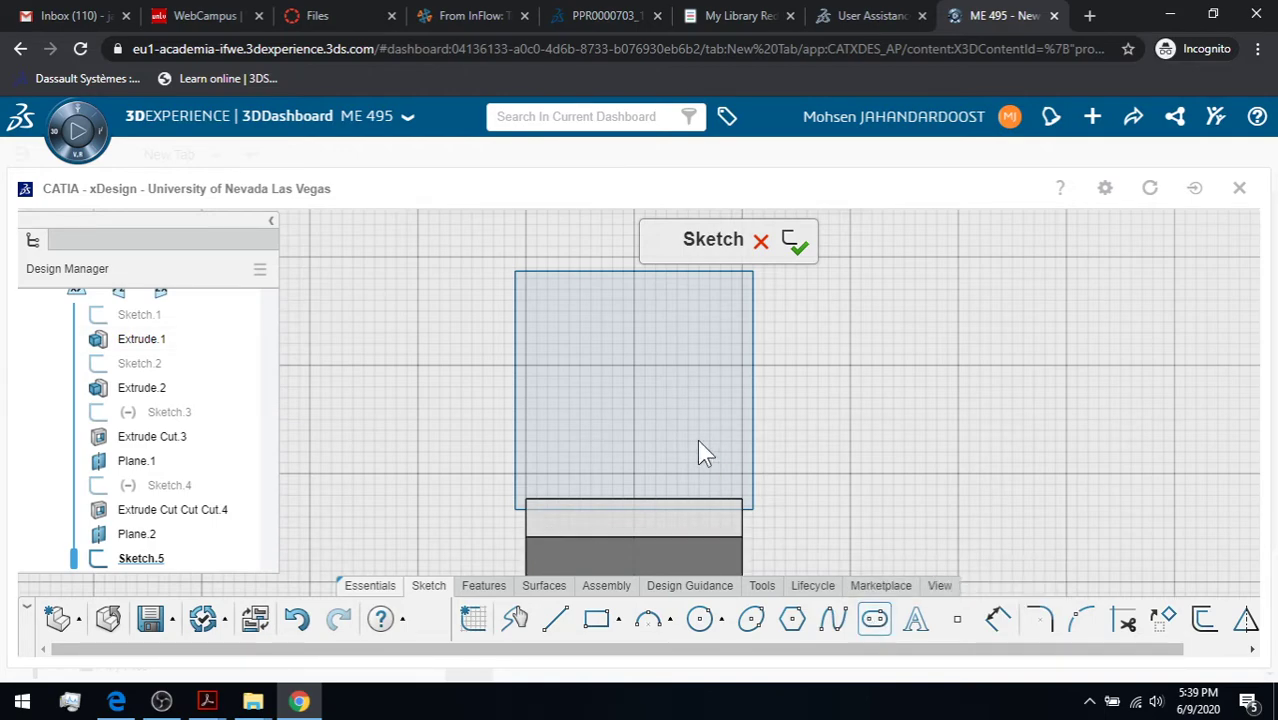
pyautogui.click(633, 338)
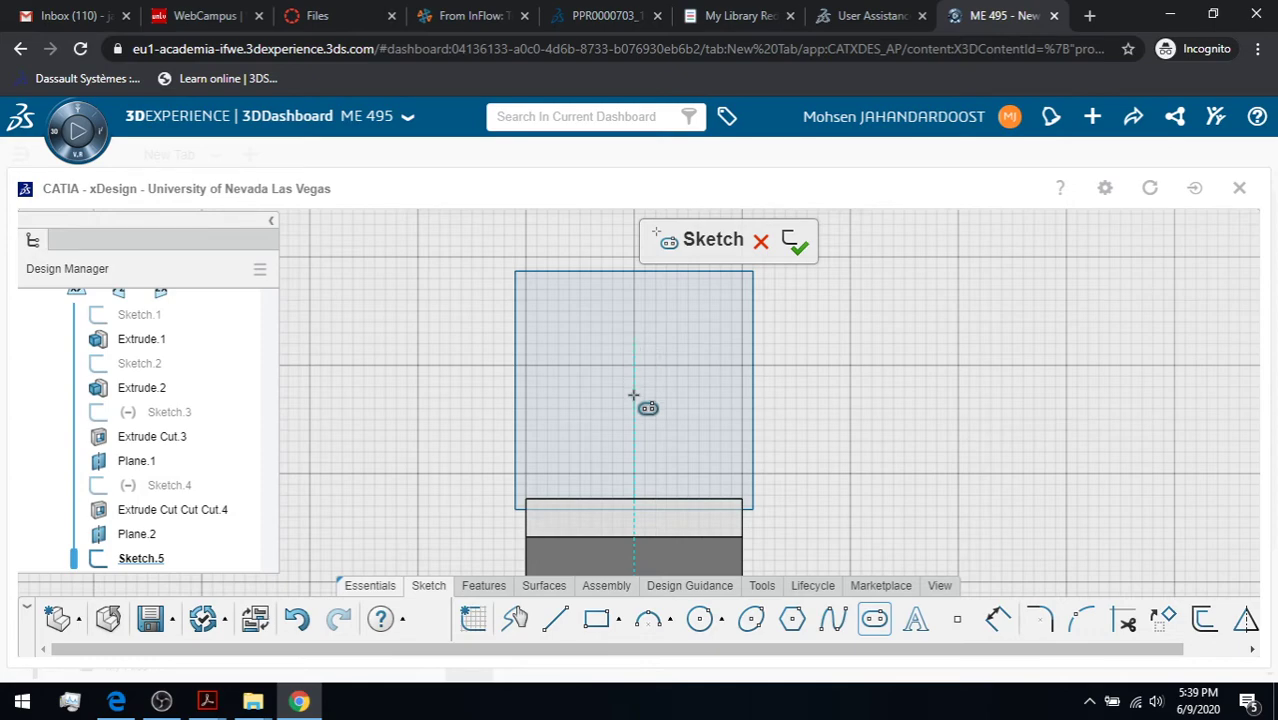
pyautogui.click(633, 466)
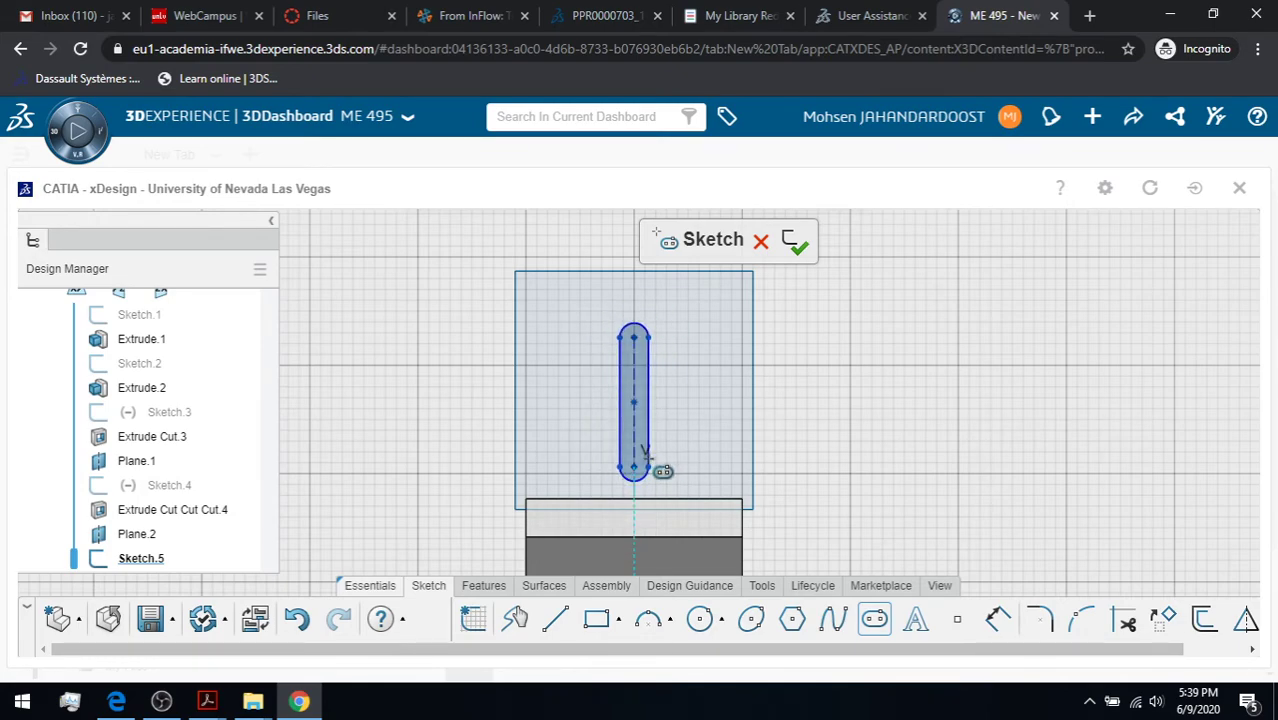
pyautogui.click(653, 463)
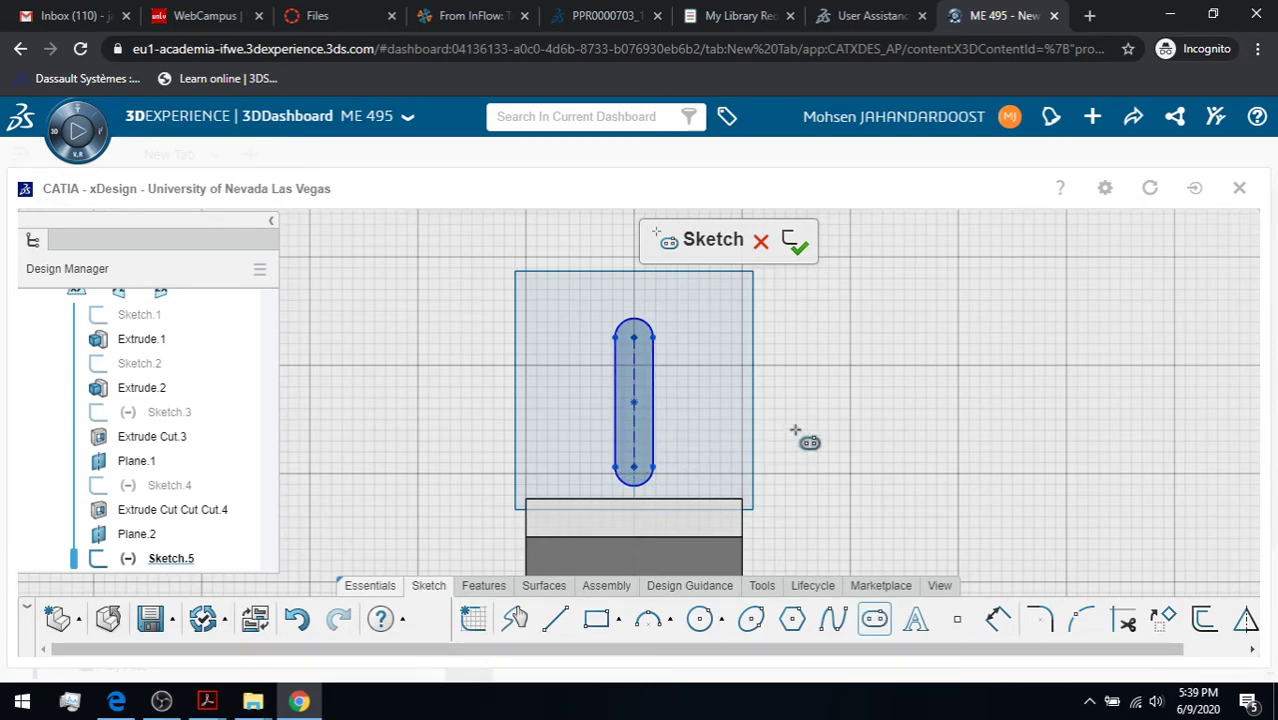
pyautogui.press('Escape')
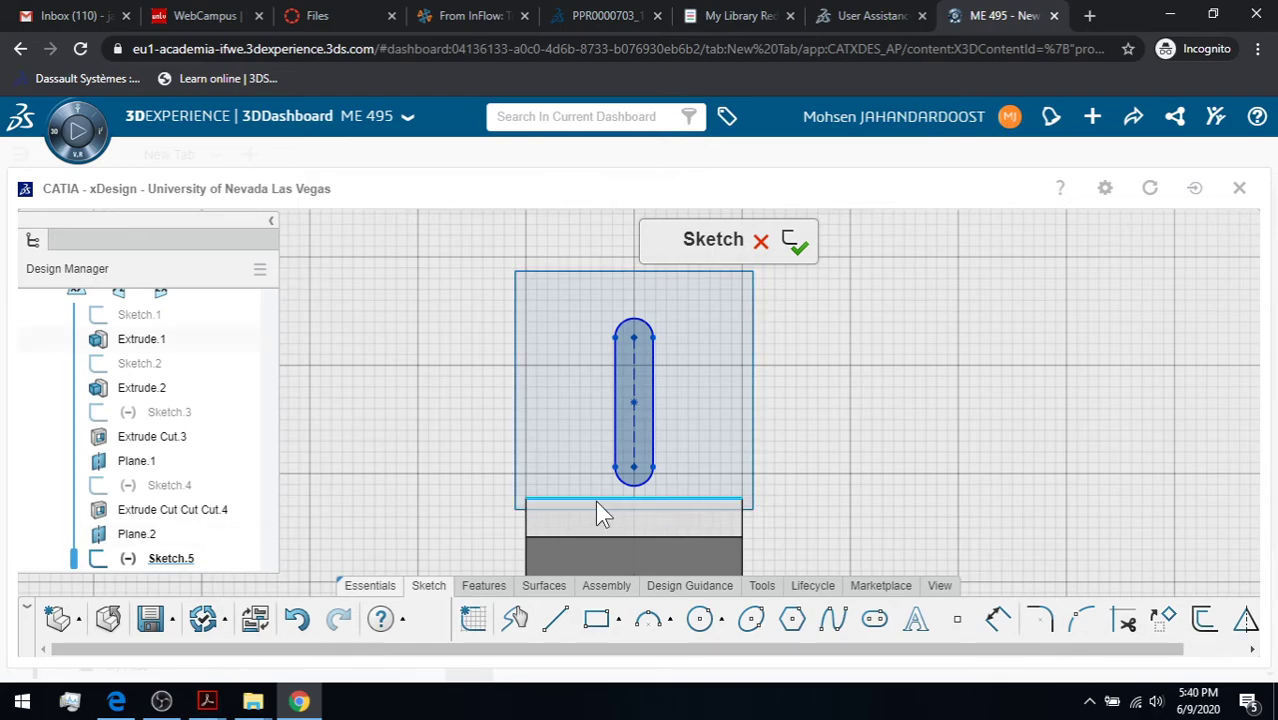
# Make the slot's lower end arc tangent to the plate's upper end edge
pyautogui.click(945, 587)
pyautogui.moveTo(805, 515); pyautogui.dragTo(819, 446)
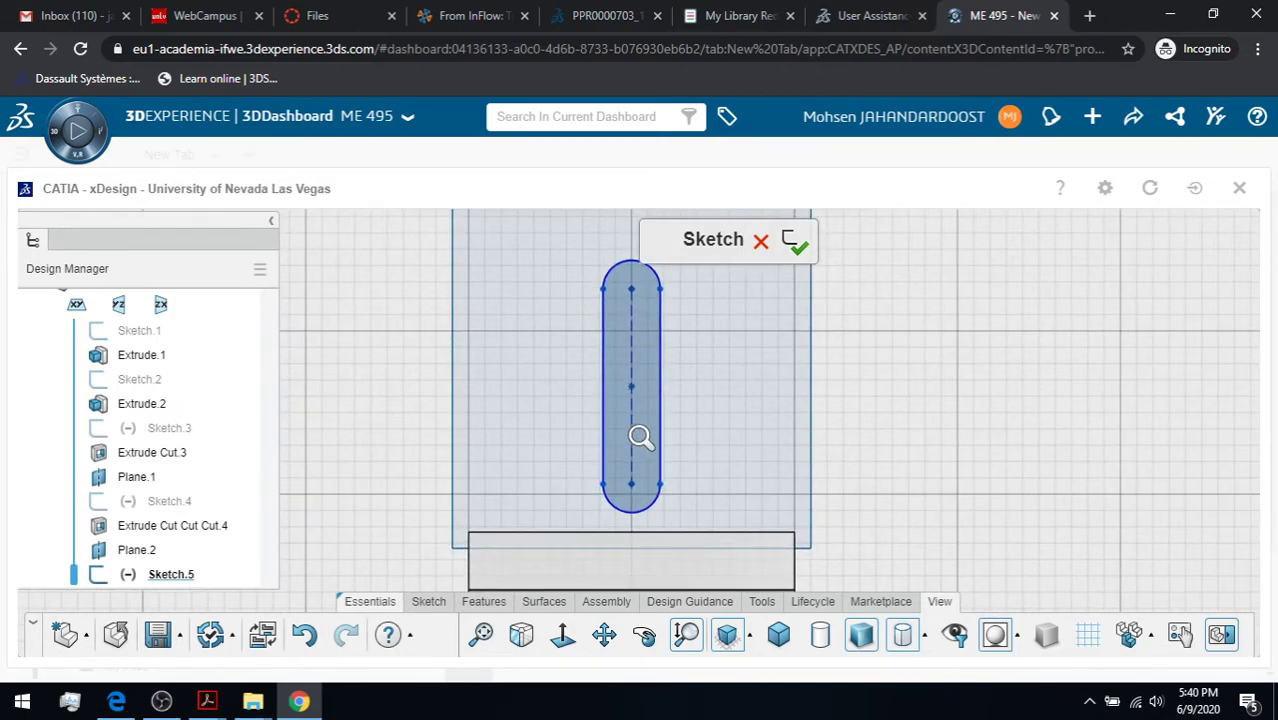
pyautogui.moveTo(881, 503); pyautogui.dragTo(881, 458)
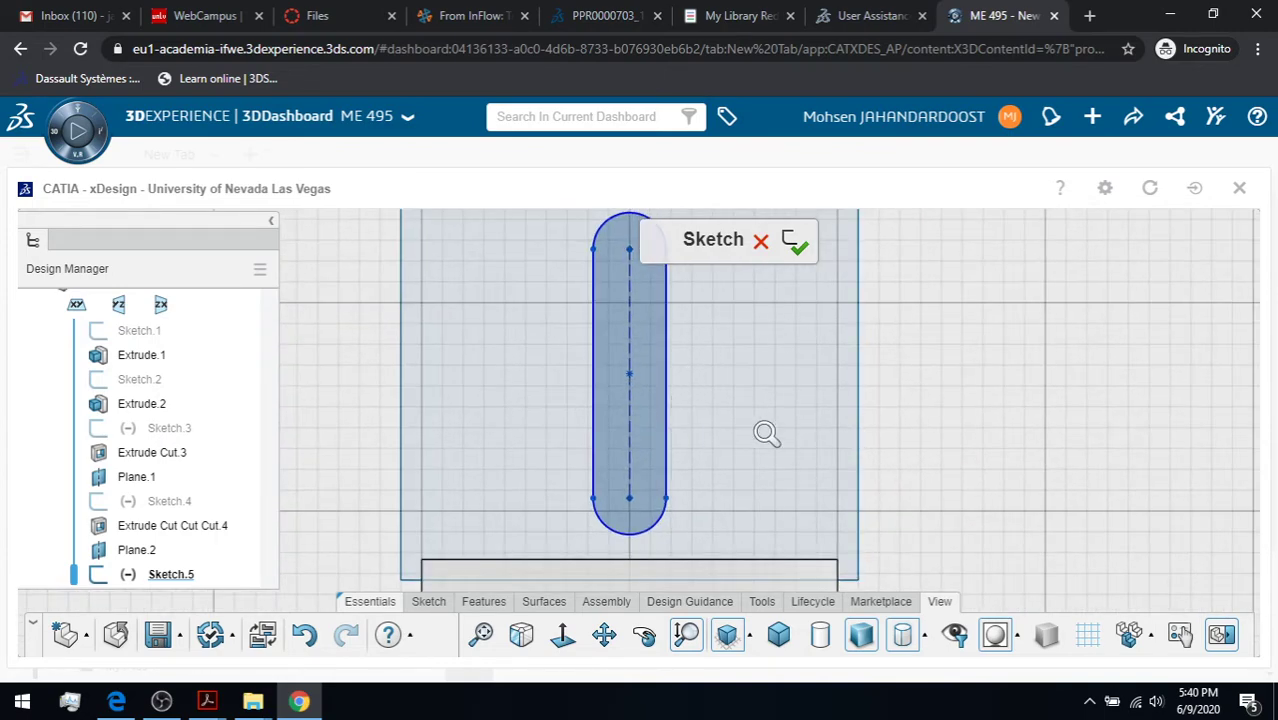
pyautogui.click(696, 648)
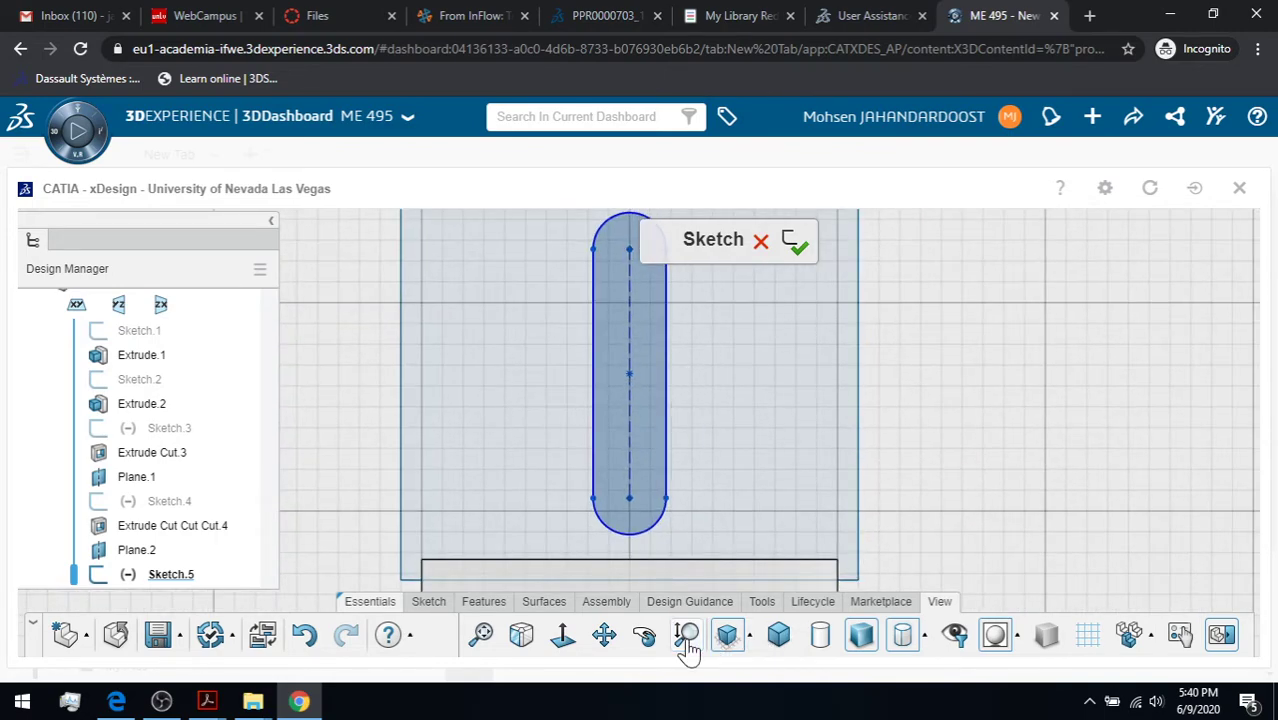
pyautogui.click(656, 533)
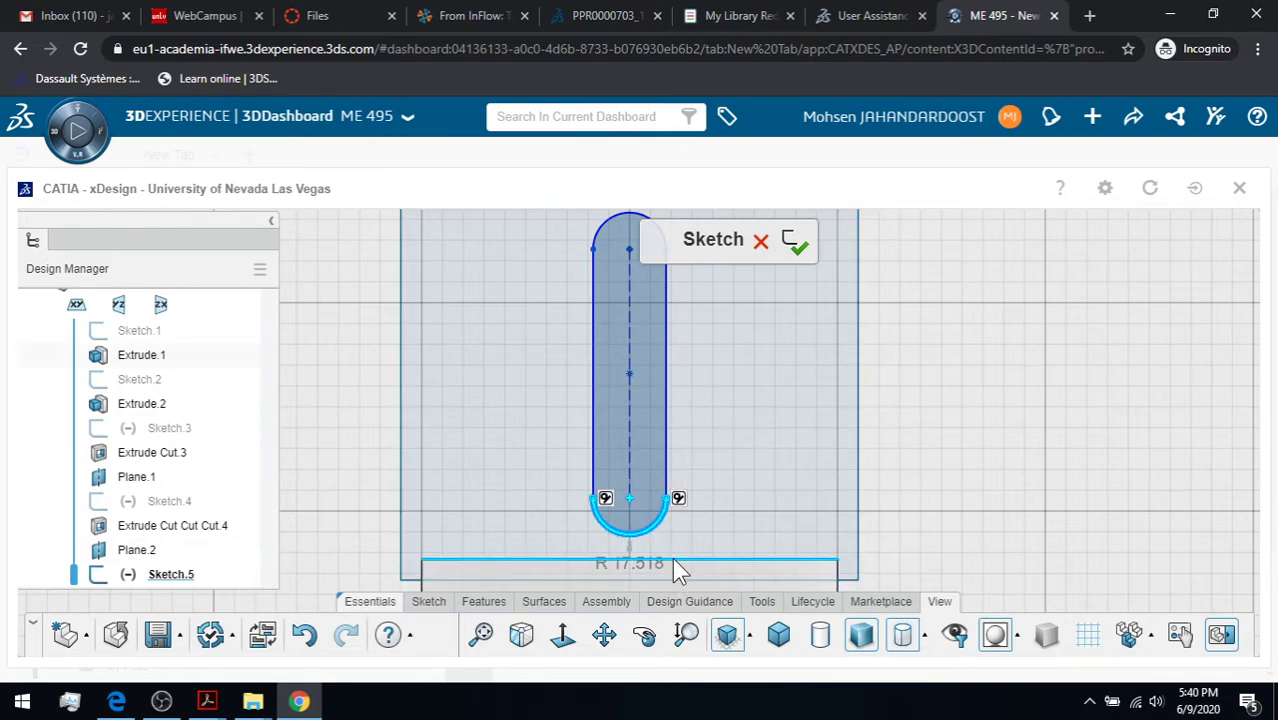
pyautogui.keyDown('ctrl'); pyautogui.click(677, 570); pyautogui.keyUp('ctrl')
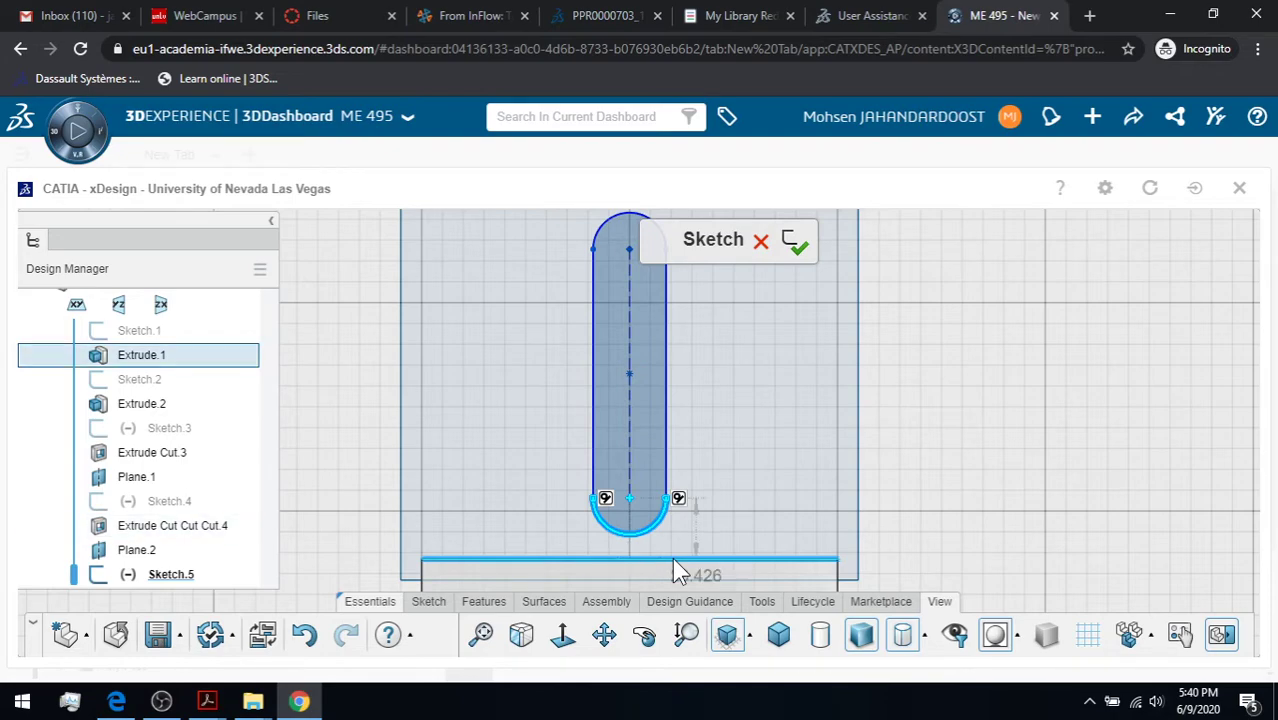
pyautogui.click(717, 495)
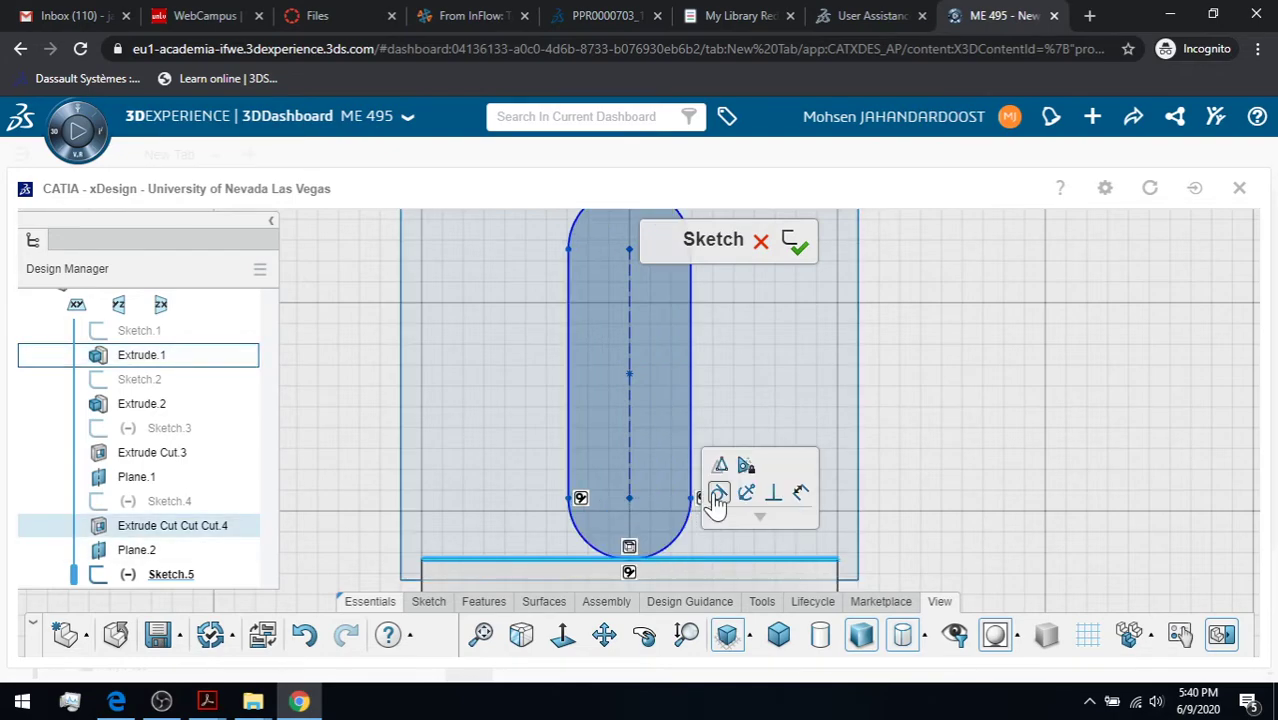
pyautogui.click(933, 452)
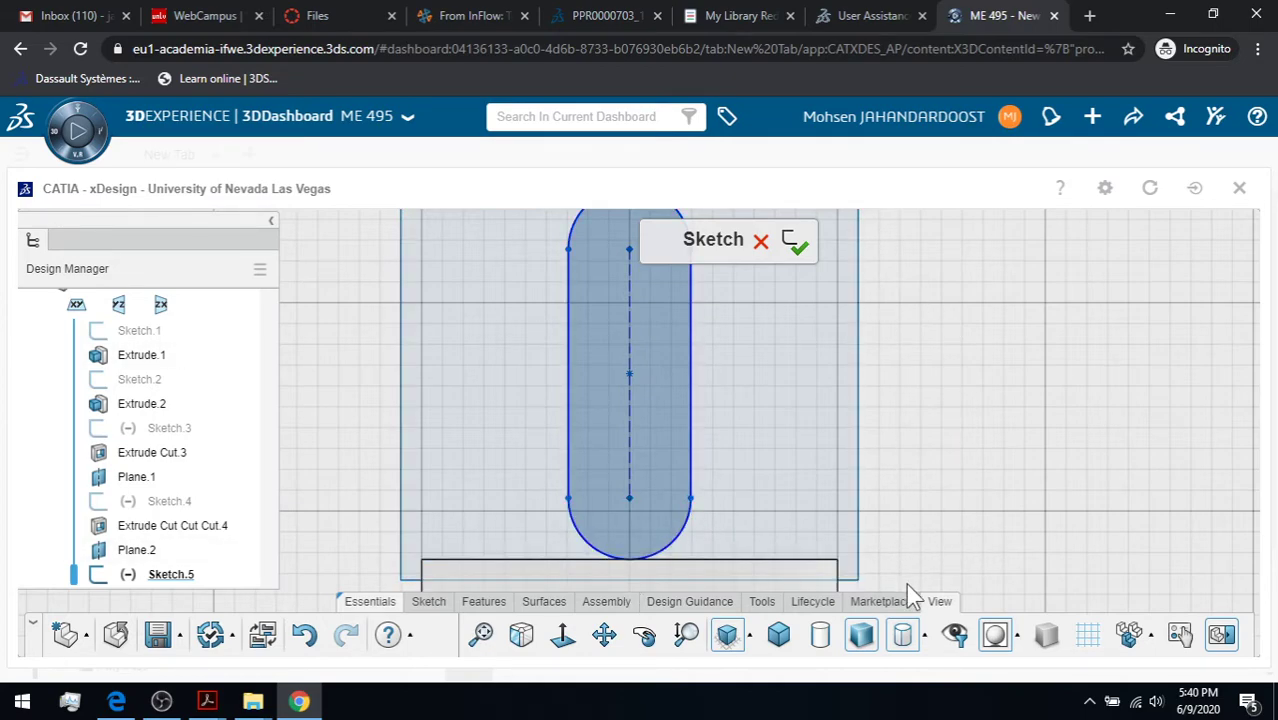
# Dimension the slot's width between its two straight sides as 50 mm
pyautogui.click(483, 601)
pyautogui.click(429, 590)
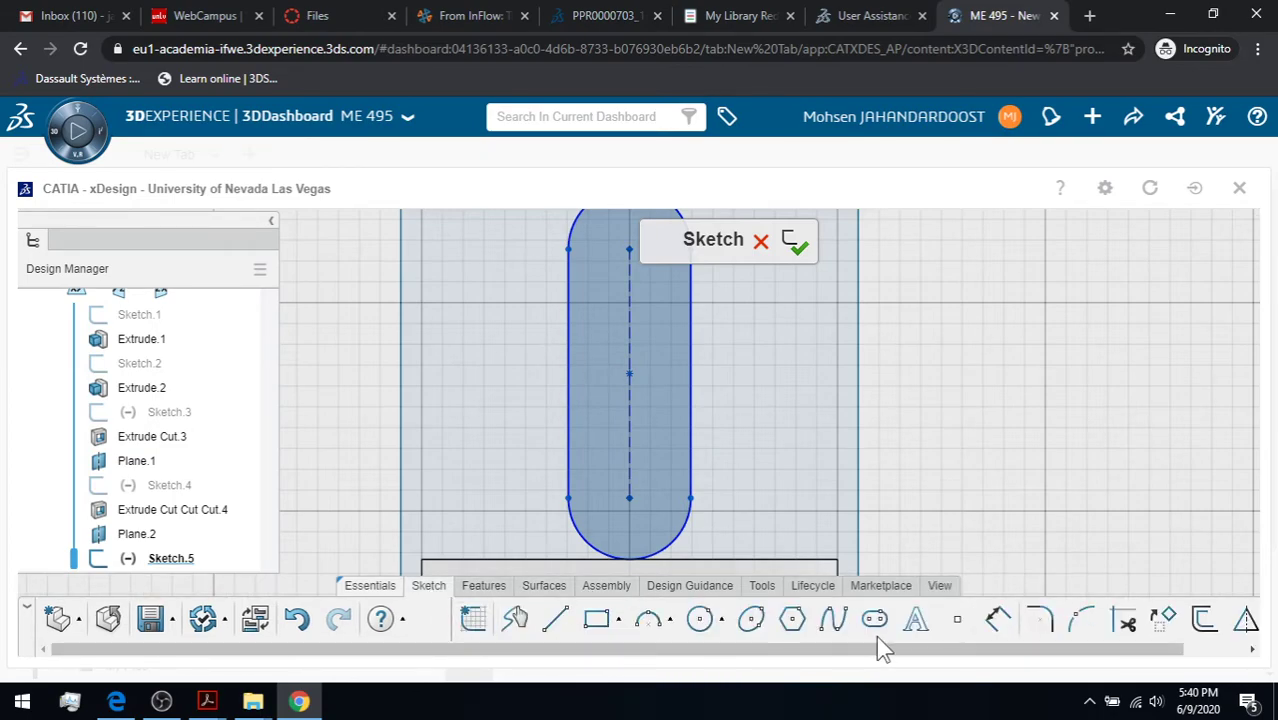
pyautogui.click(1000, 622)
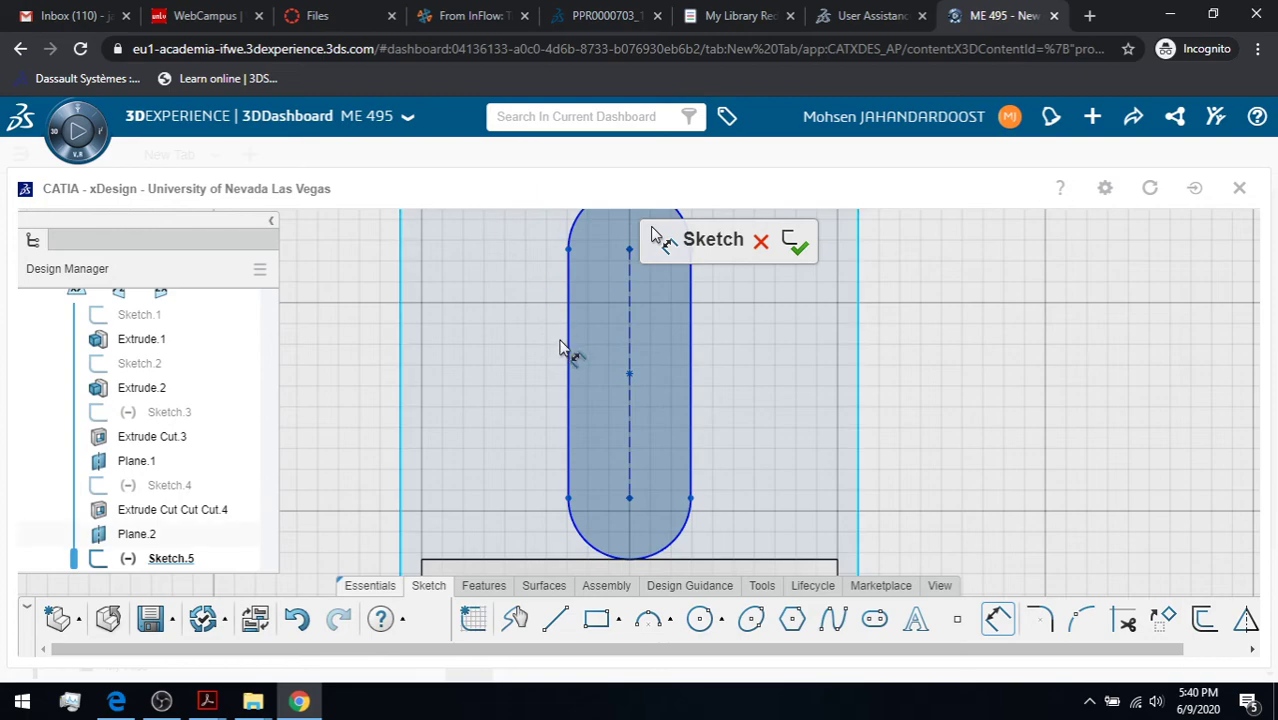
pyautogui.click(694, 362)
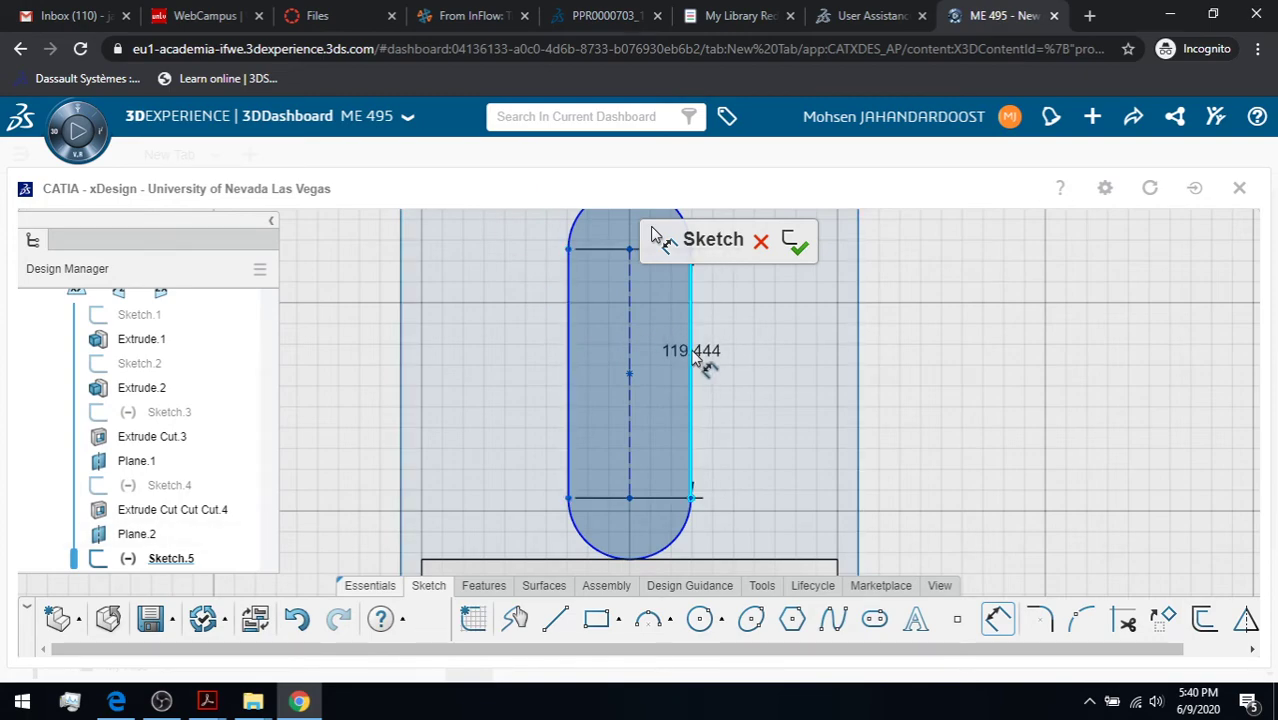
pyautogui.click(738, 366)
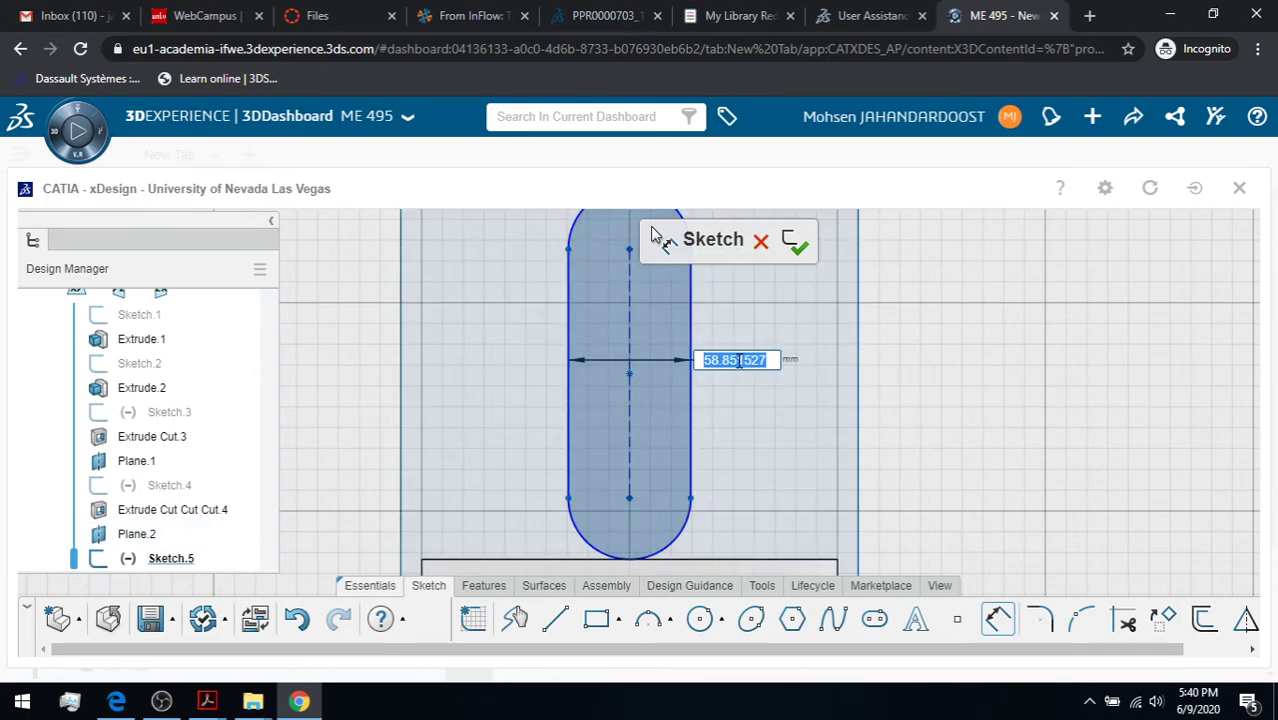
pyautogui.write('50')
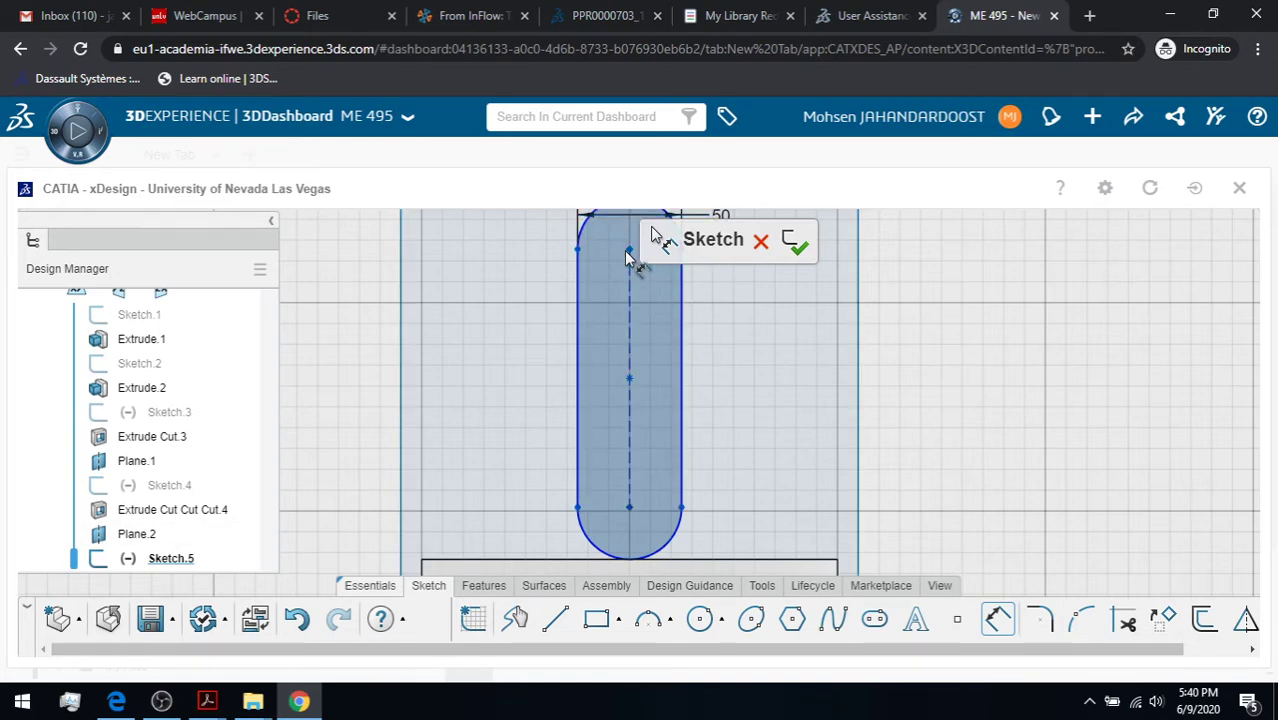
# Dimension the slot's centreline length as 150 mm and finish the sketch
pyautogui.click(628, 423)
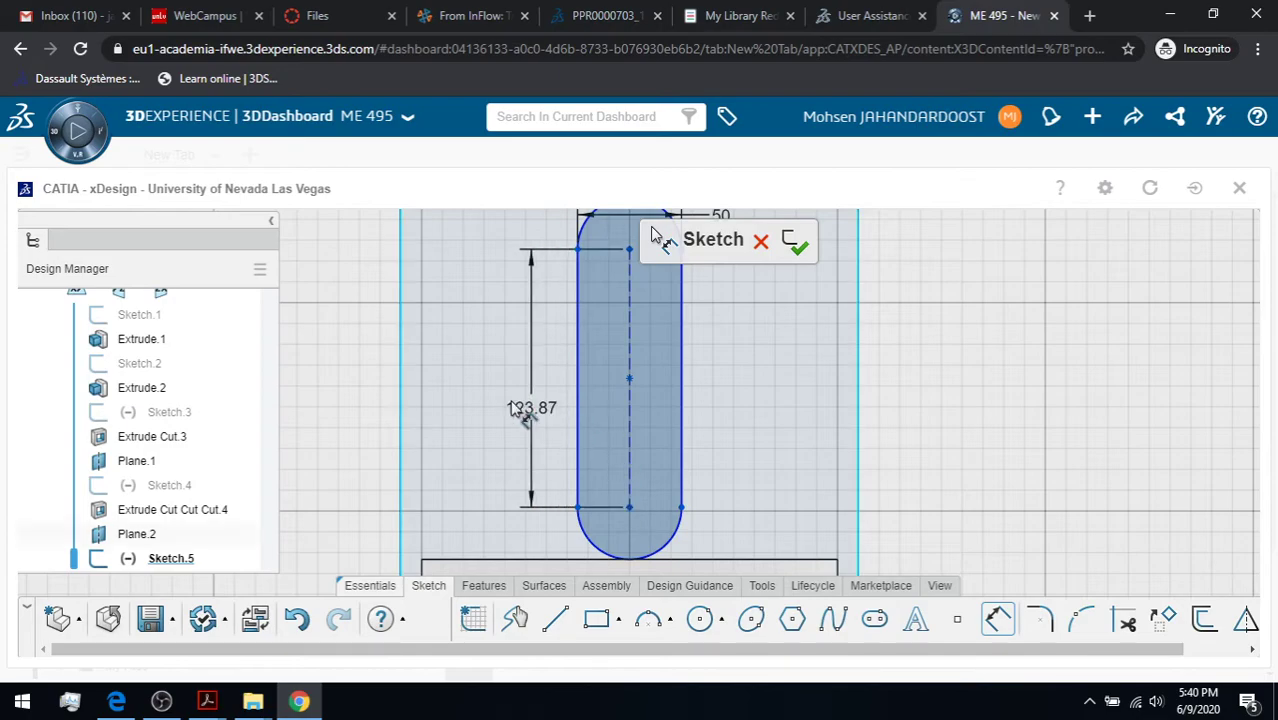
pyautogui.click(512, 380)
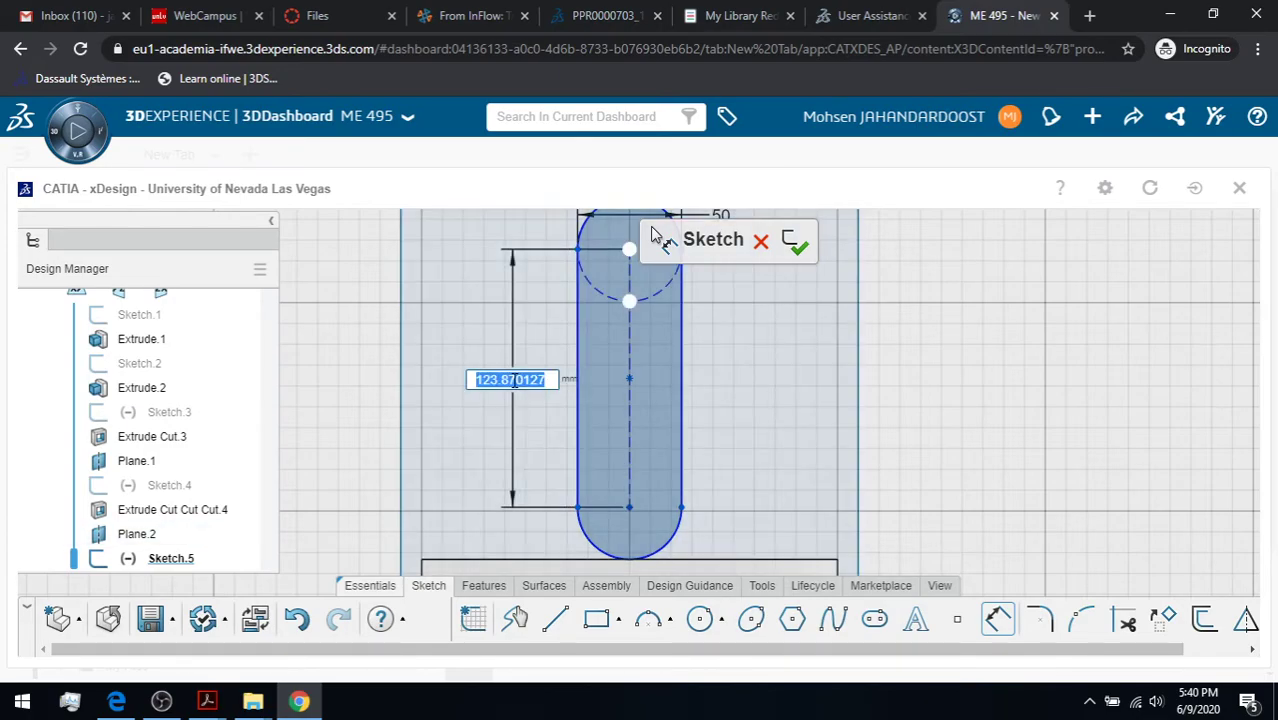
pyautogui.write('150')
pyautogui.press('Return')
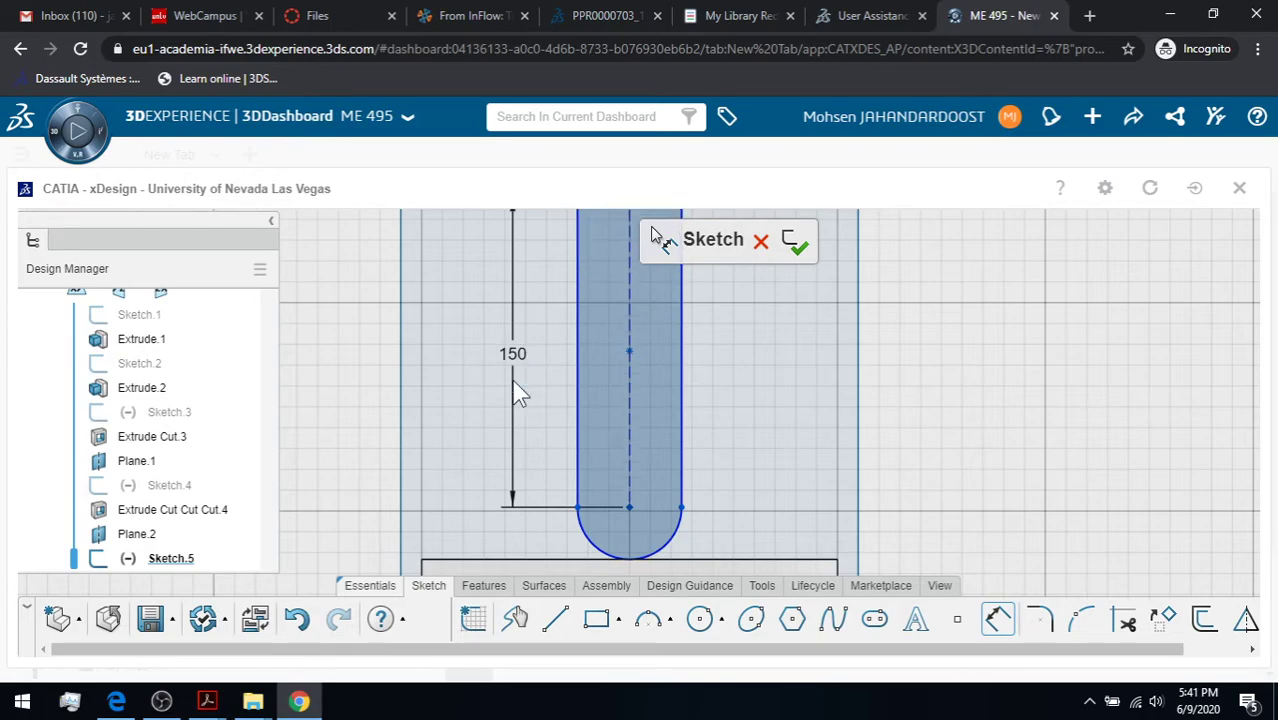
pyautogui.click(797, 244)
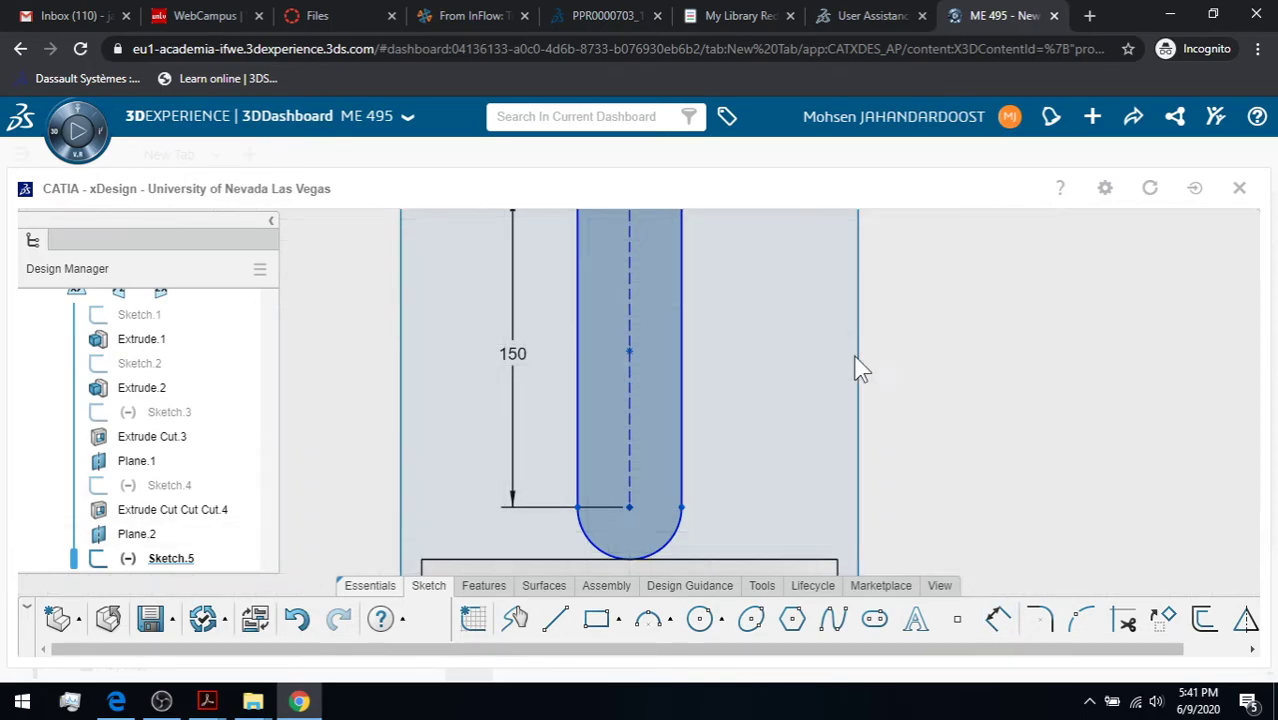
# Examine the slot sketch on the angled plane in a 3D view together with the whole plate
pyautogui.click(940, 587)
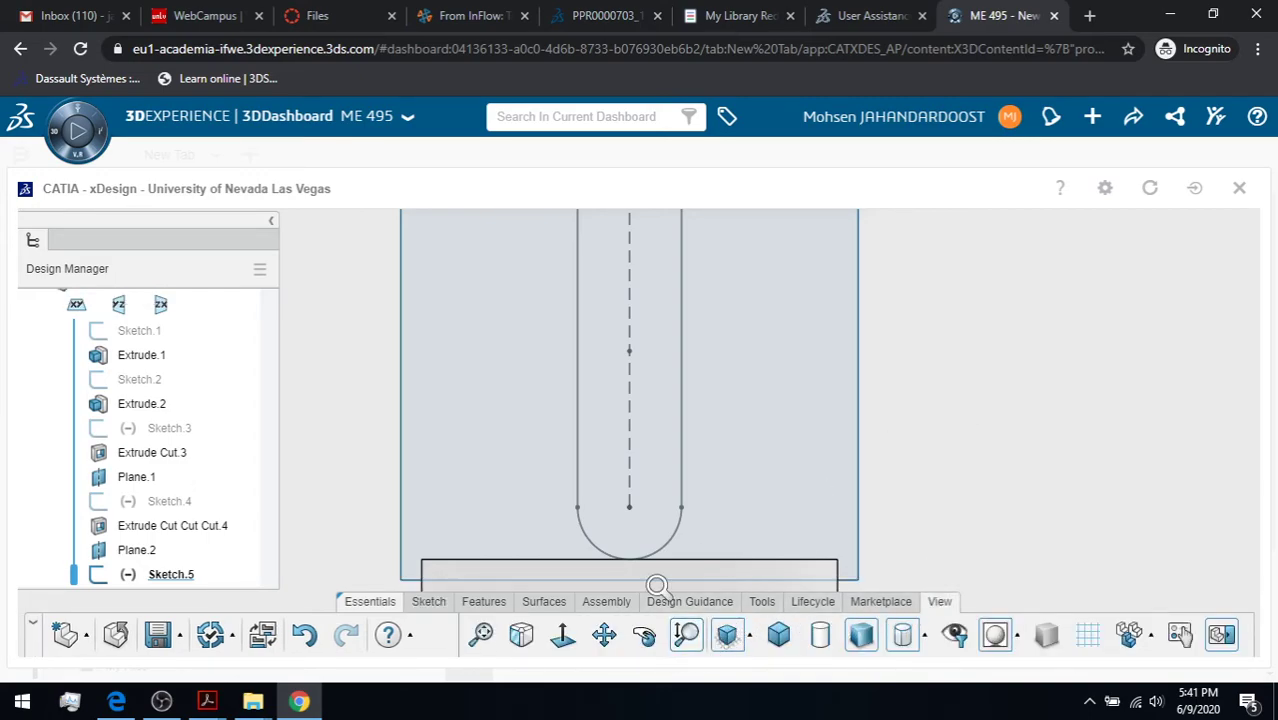
pyautogui.click(479, 640)
pyautogui.click(645, 635)
pyautogui.moveTo(722, 514); pyautogui.dragTo(461, 310)
pyautogui.moveTo(587, 501); pyautogui.dragTo(617, 276)
pyautogui.moveTo(792, 437); pyautogui.dragTo(843, 352)
pyautogui.click(686, 634)
pyautogui.moveTo(876, 437); pyautogui.dragTo(882, 417)
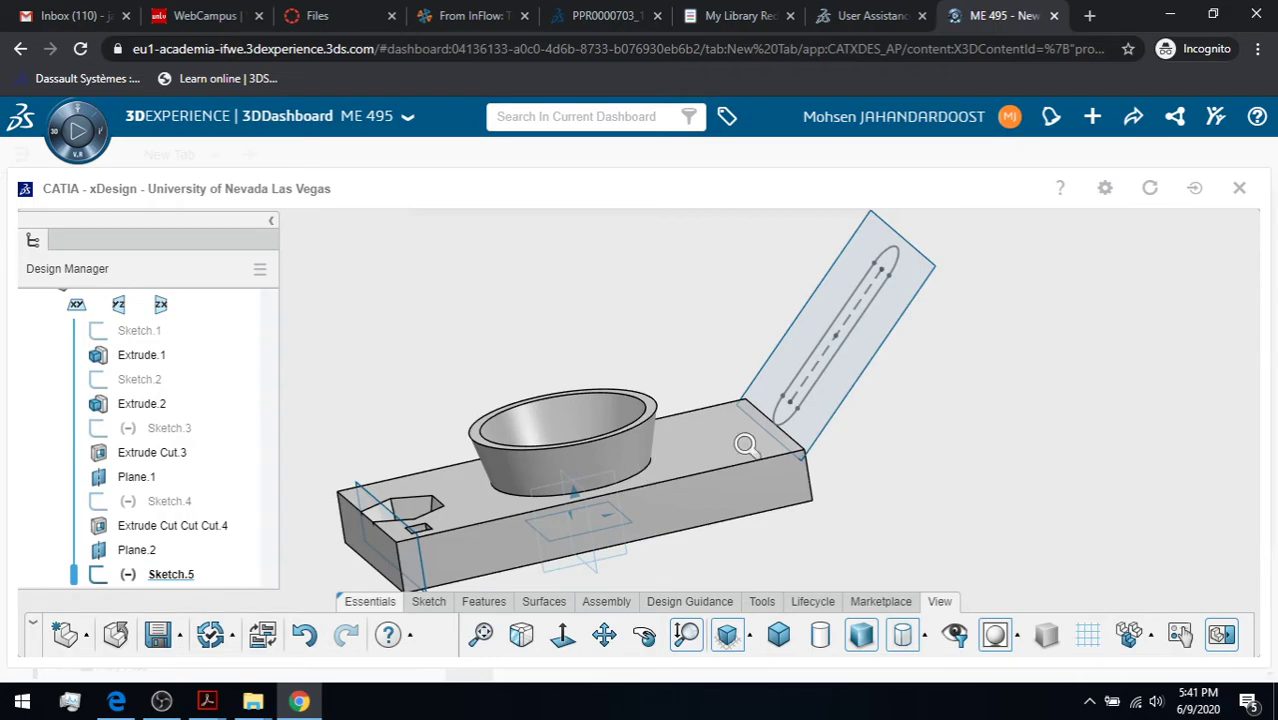
# Set up an added Extrude of the slot profile, reversed toward the ring on the plate, with a blind distance of 50 mm
pyautogui.click(163, 577)
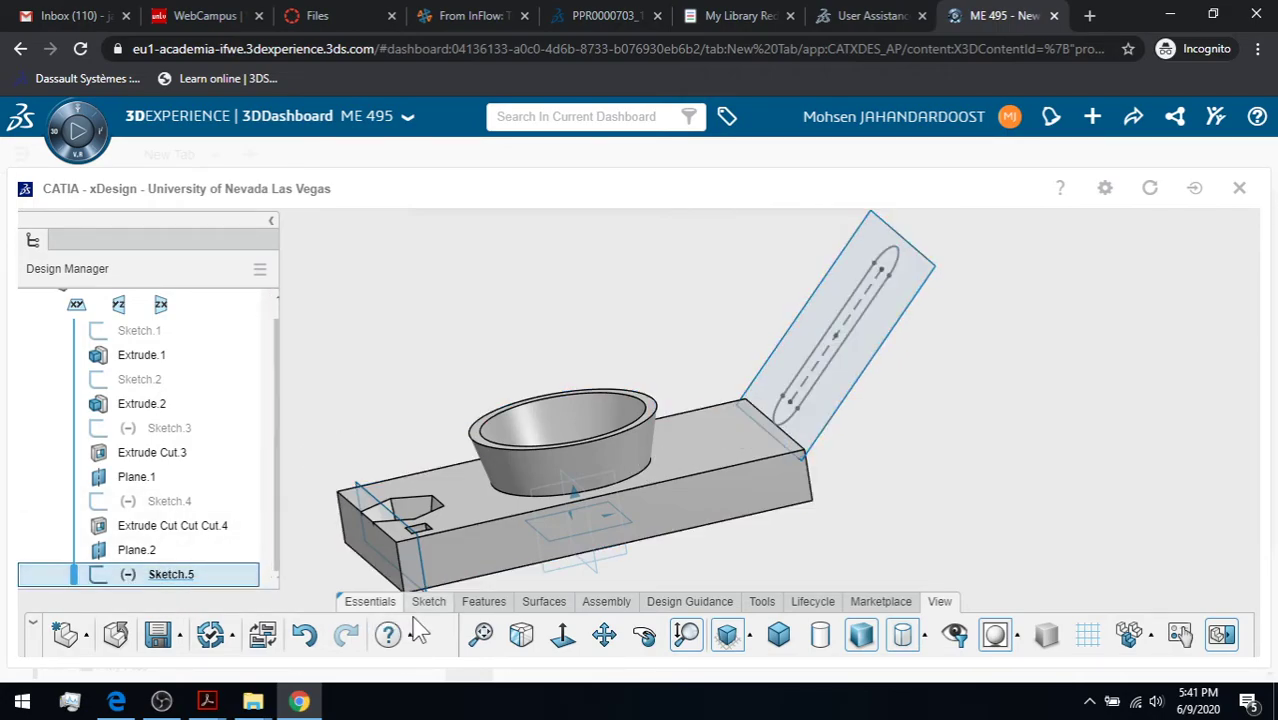
pyautogui.click(484, 603)
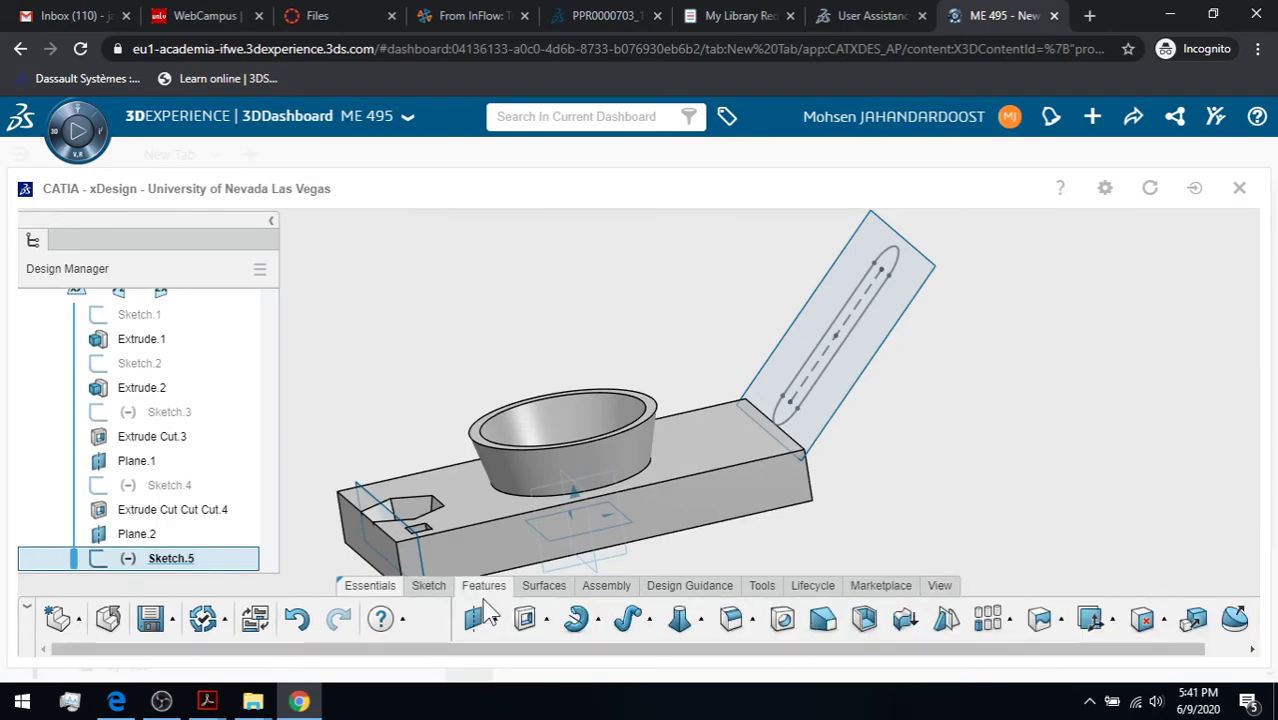
pyautogui.click(548, 618)
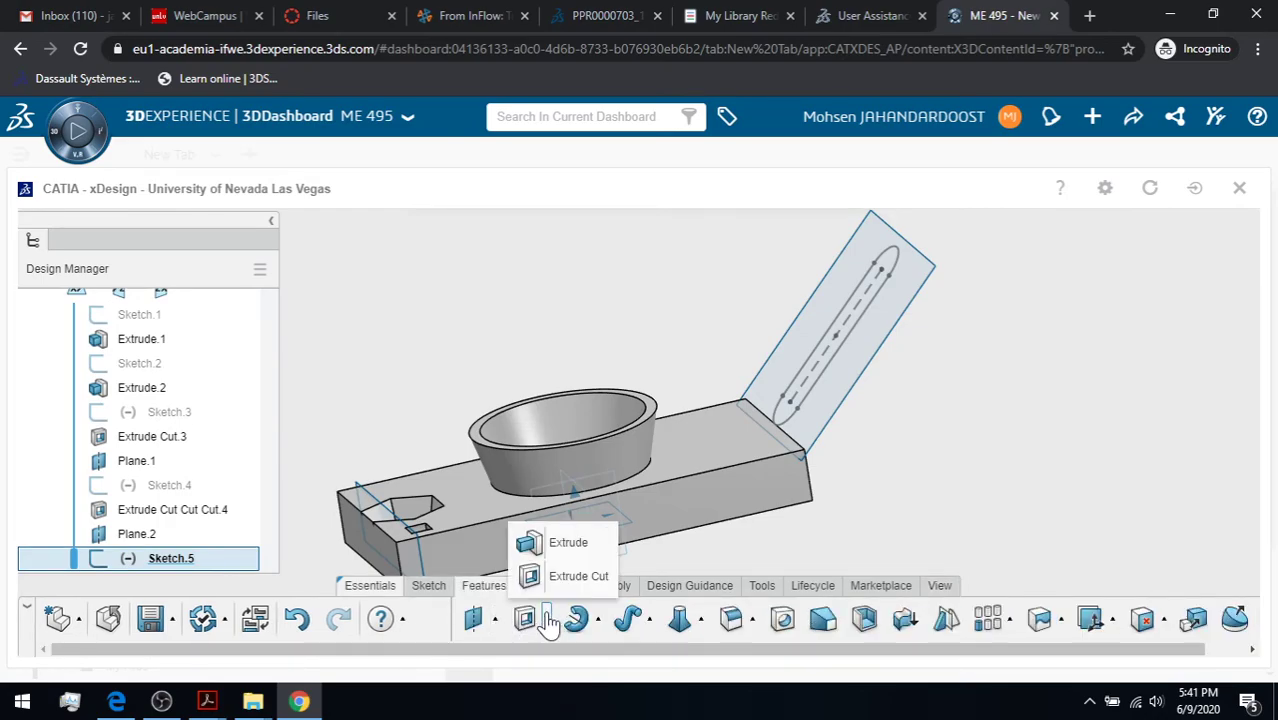
pyautogui.click(542, 549)
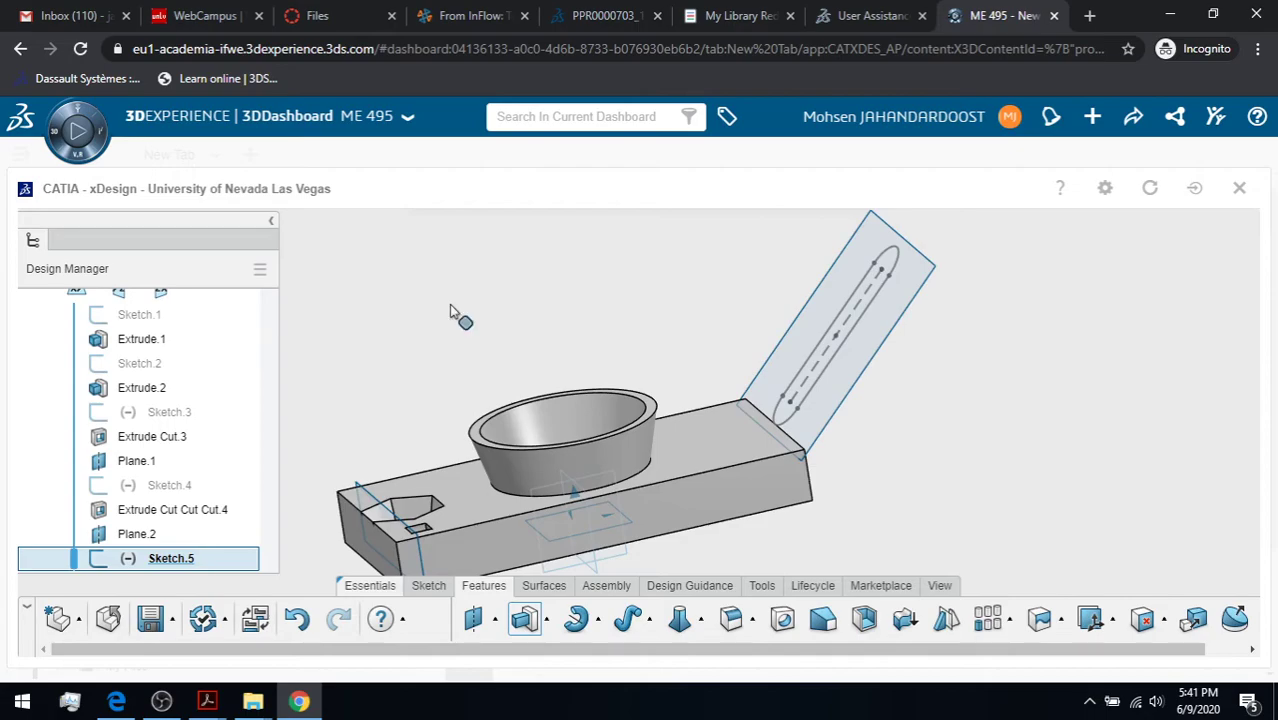
pyautogui.click(327, 433)
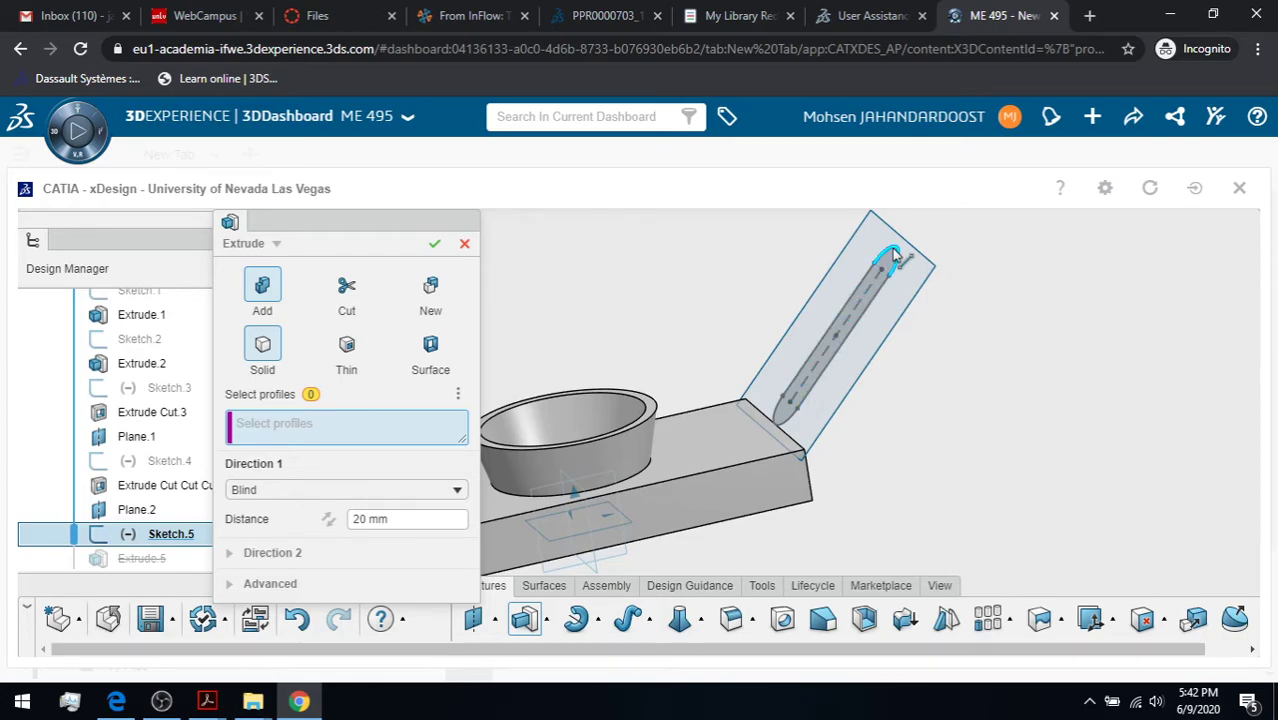
pyautogui.click(787, 420)
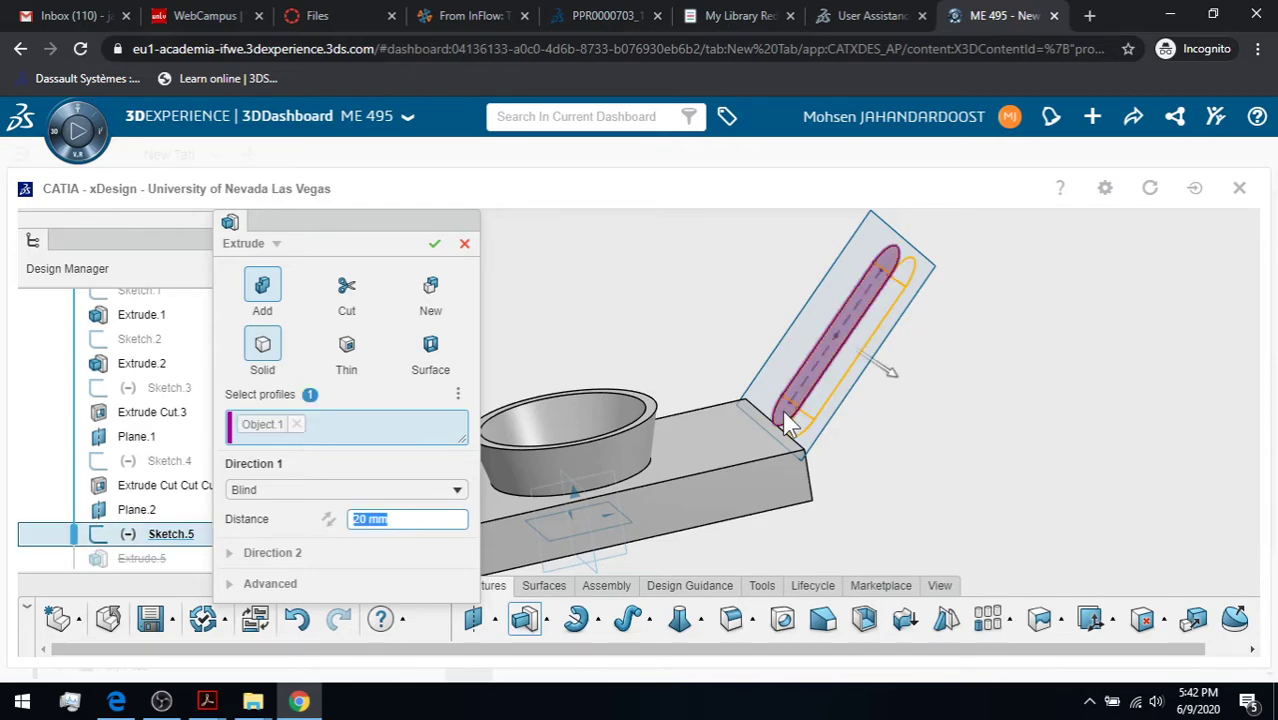
pyautogui.click(328, 519)
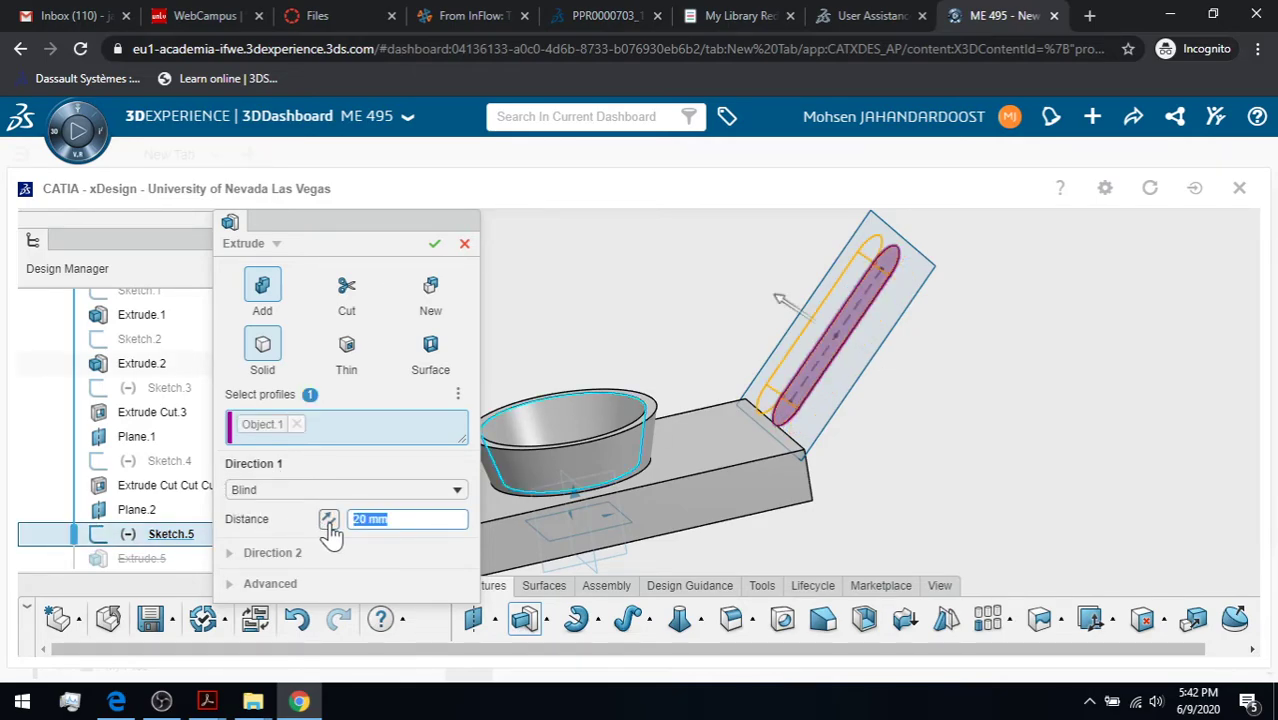
pyautogui.write('50')
pyautogui.press('Return')
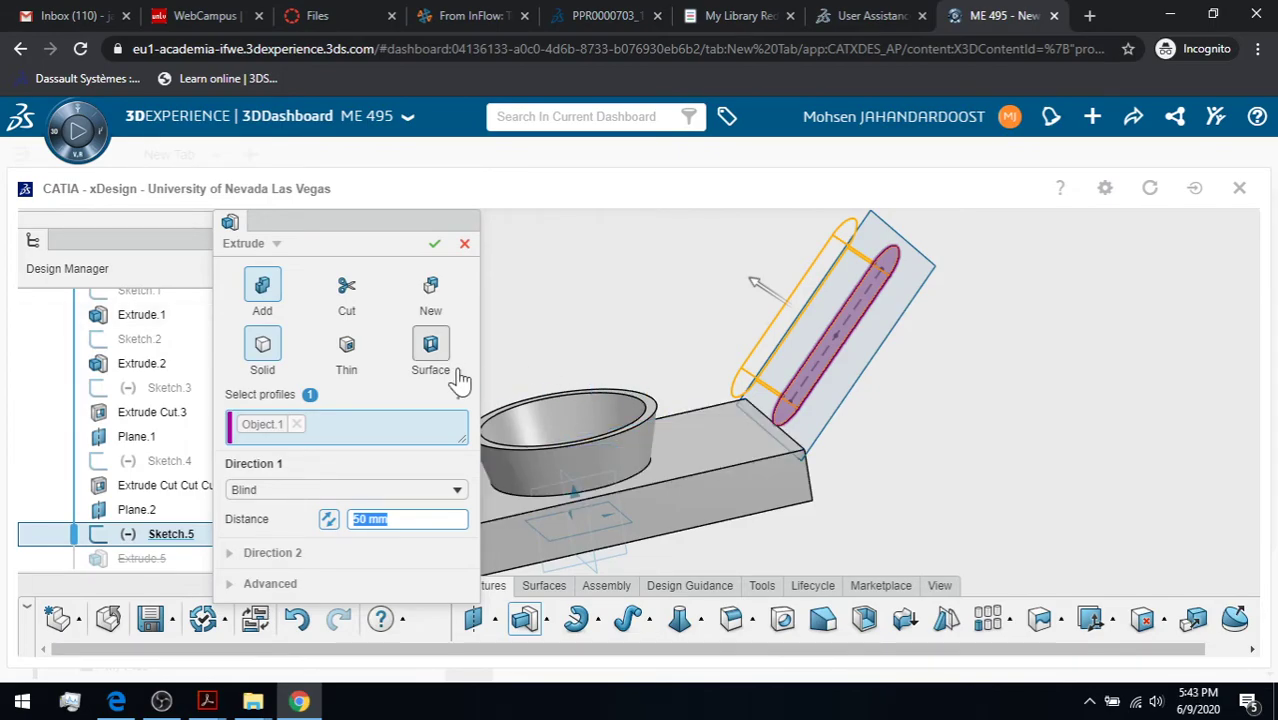
# Make the slot extrusion thin with 10 mm thickness and direct it along the plate's long upper side edge
pyautogui.click(349, 356)
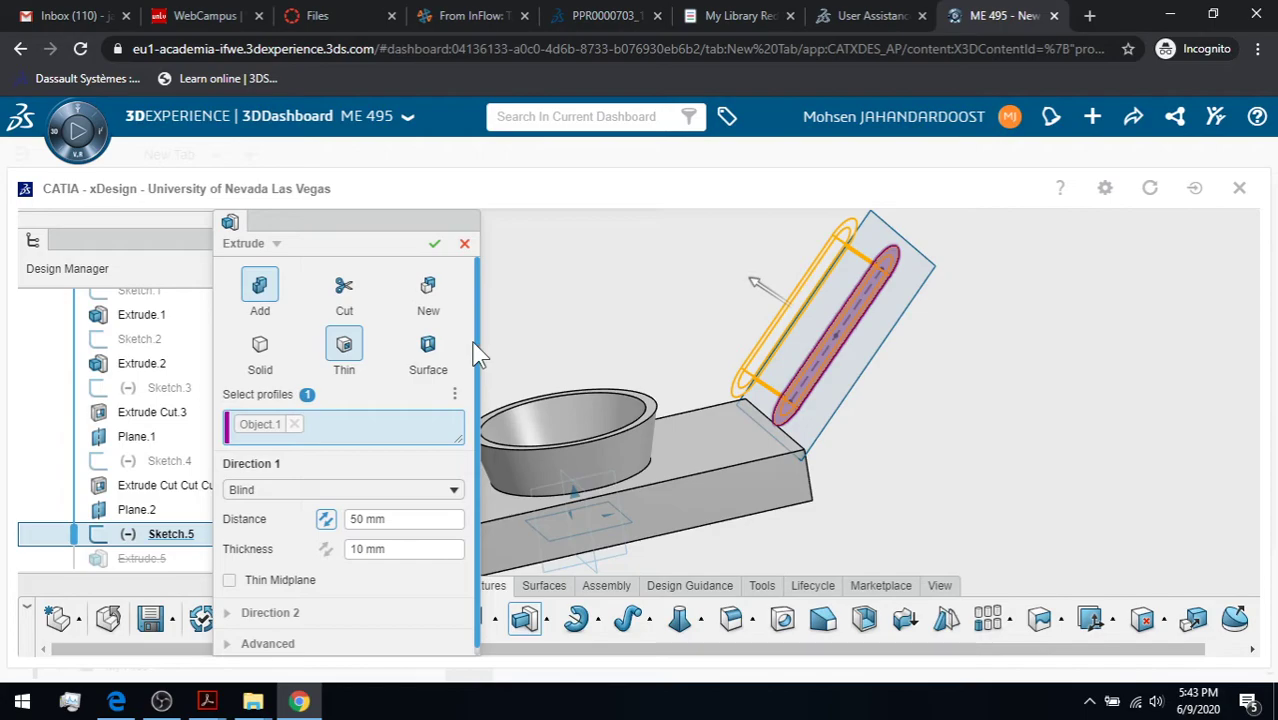
pyautogui.tripleClick(479, 391)
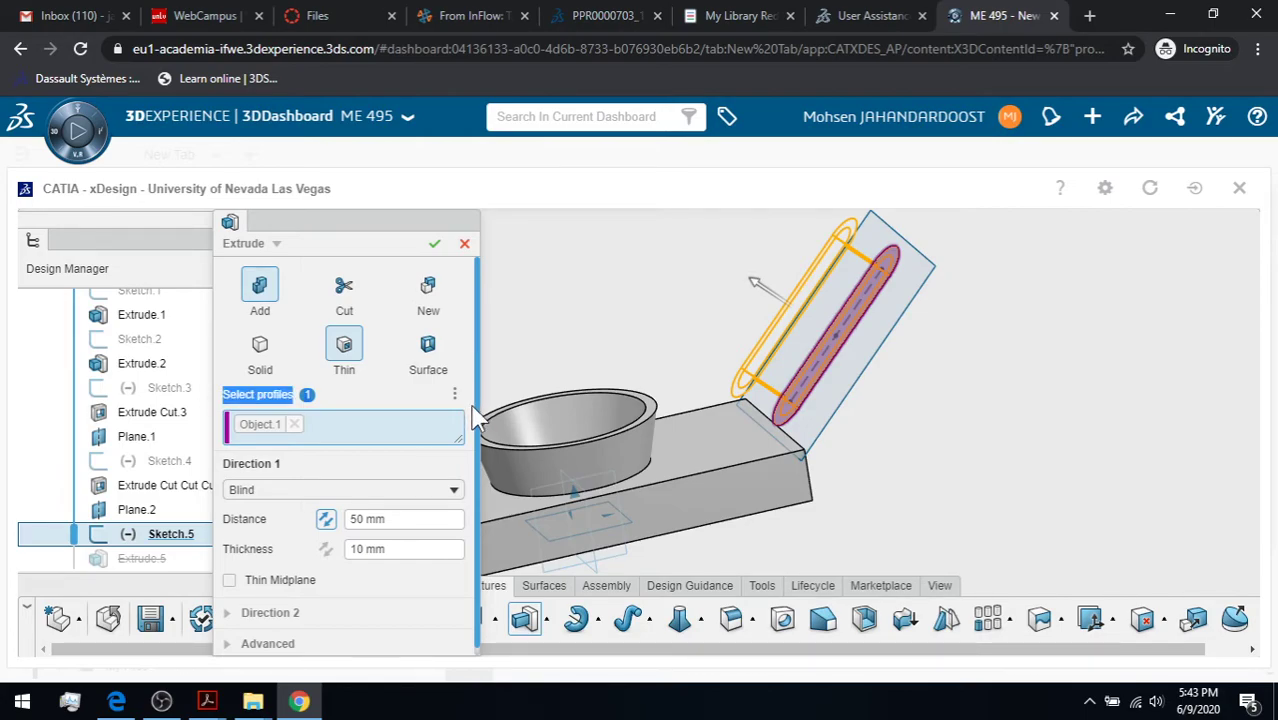
pyautogui.scroll(-1, 479, 400)
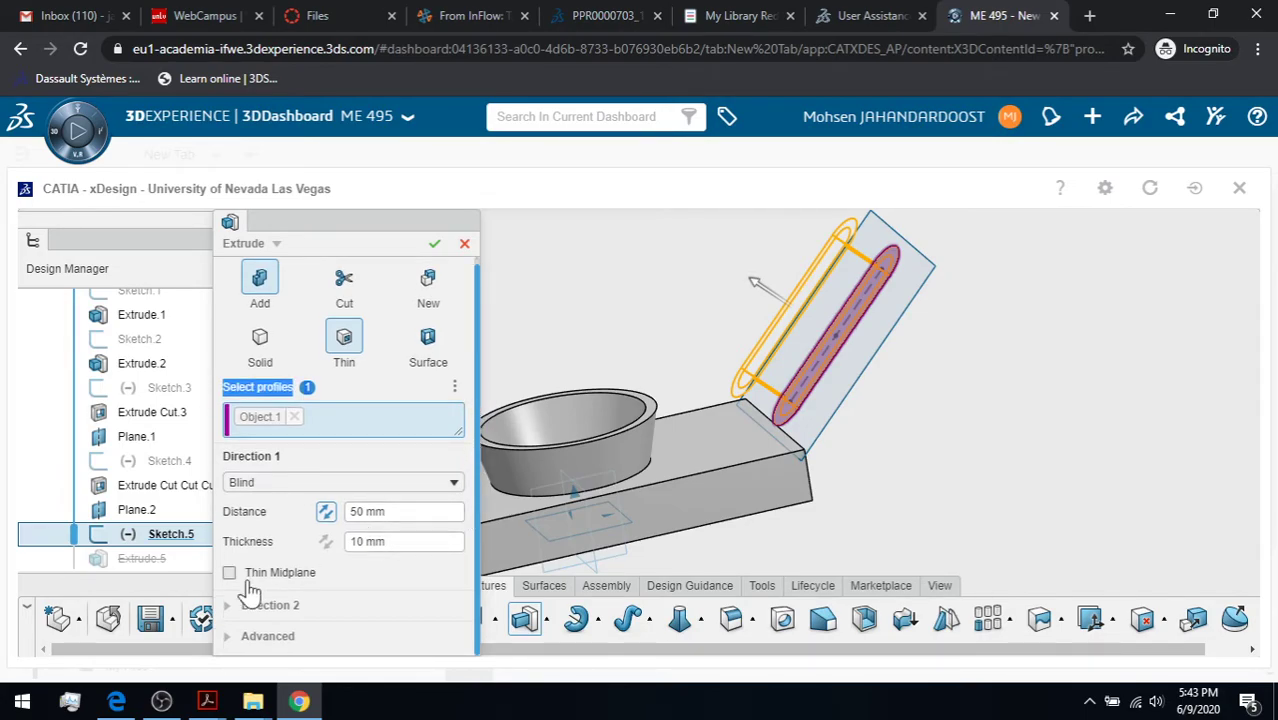
pyautogui.click(238, 638)
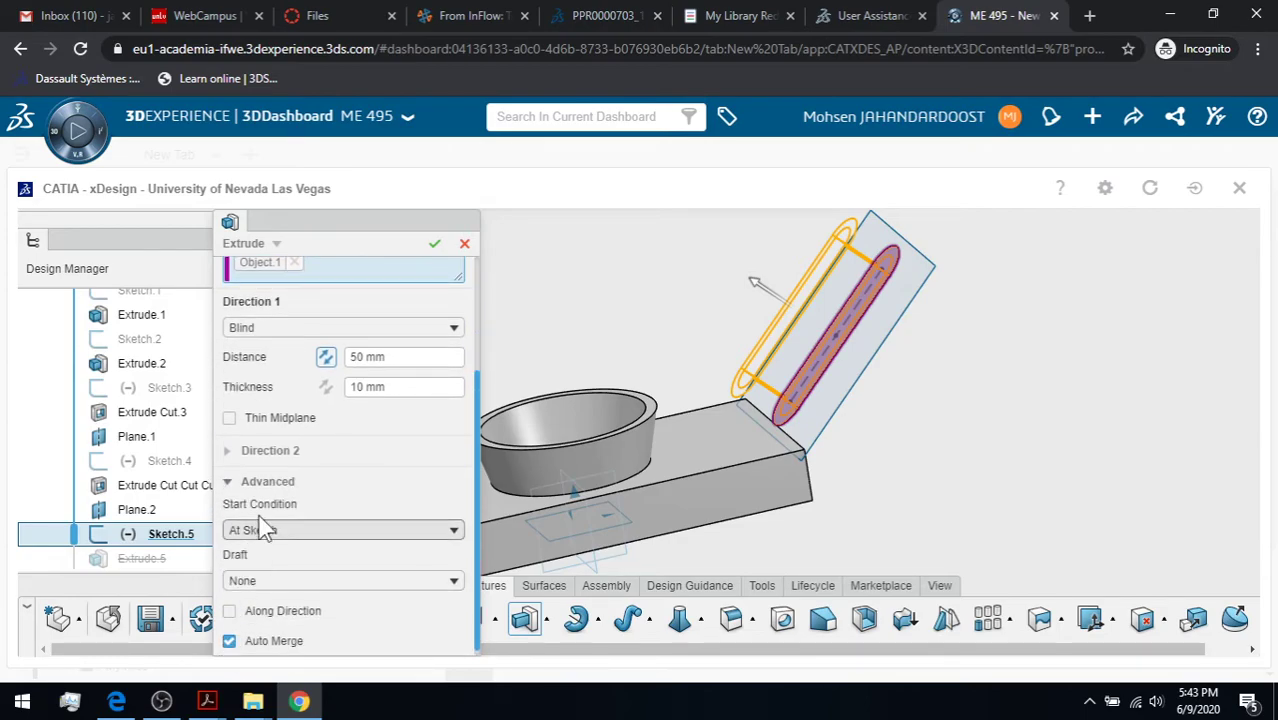
pyautogui.click(231, 608)
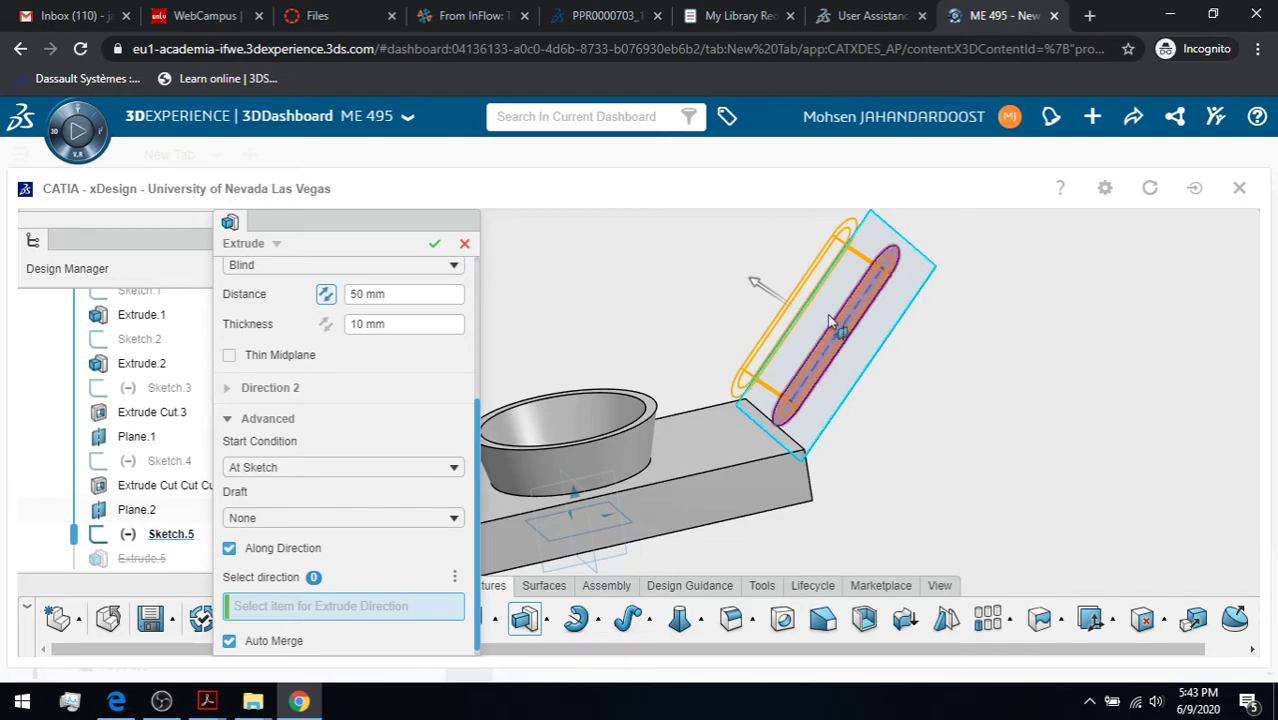
pyautogui.click(737, 470)
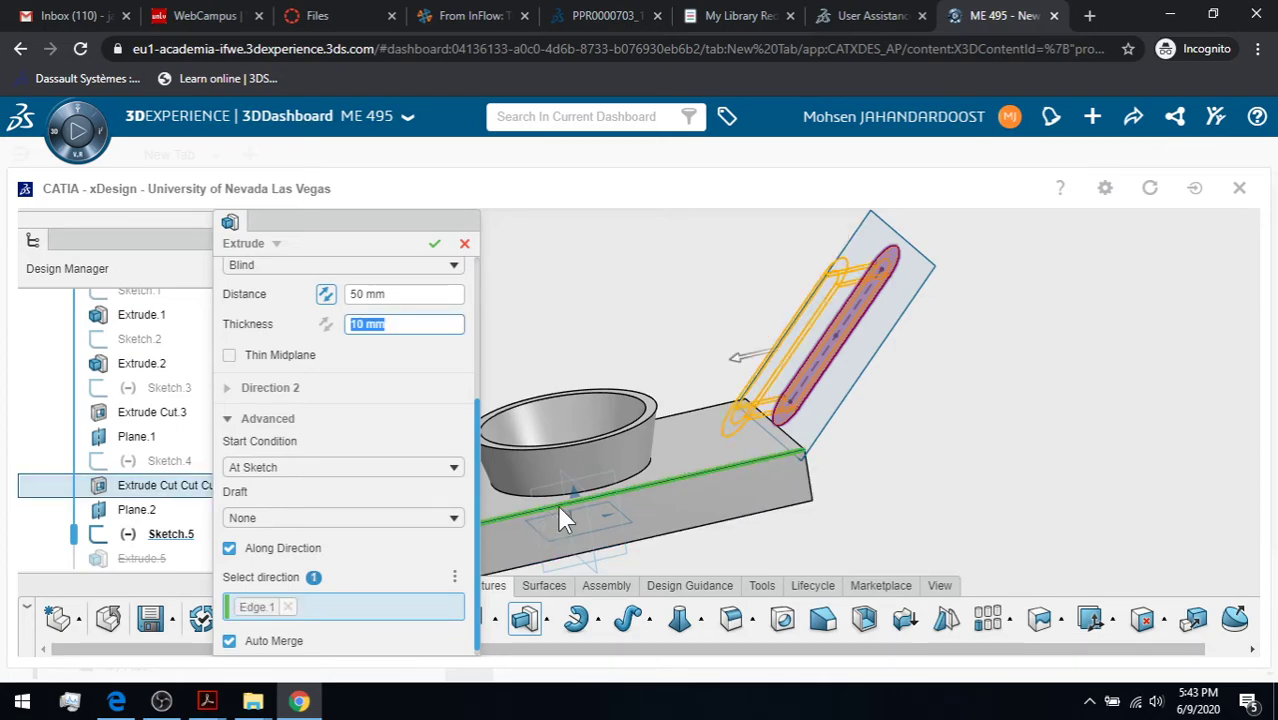
# Try a distance of 100 mm for the slot extrusion and settle on 75 mm
pyautogui.click(359, 293)
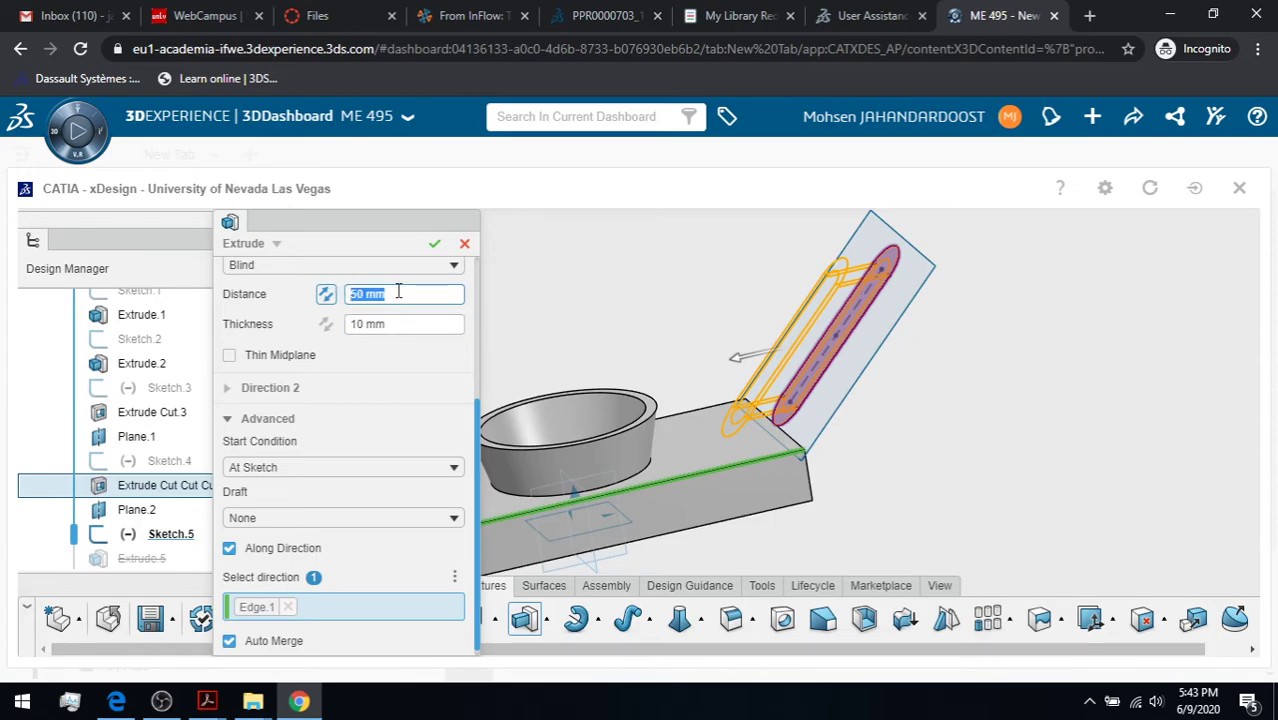
pyautogui.write('100')
pyautogui.press('Return')
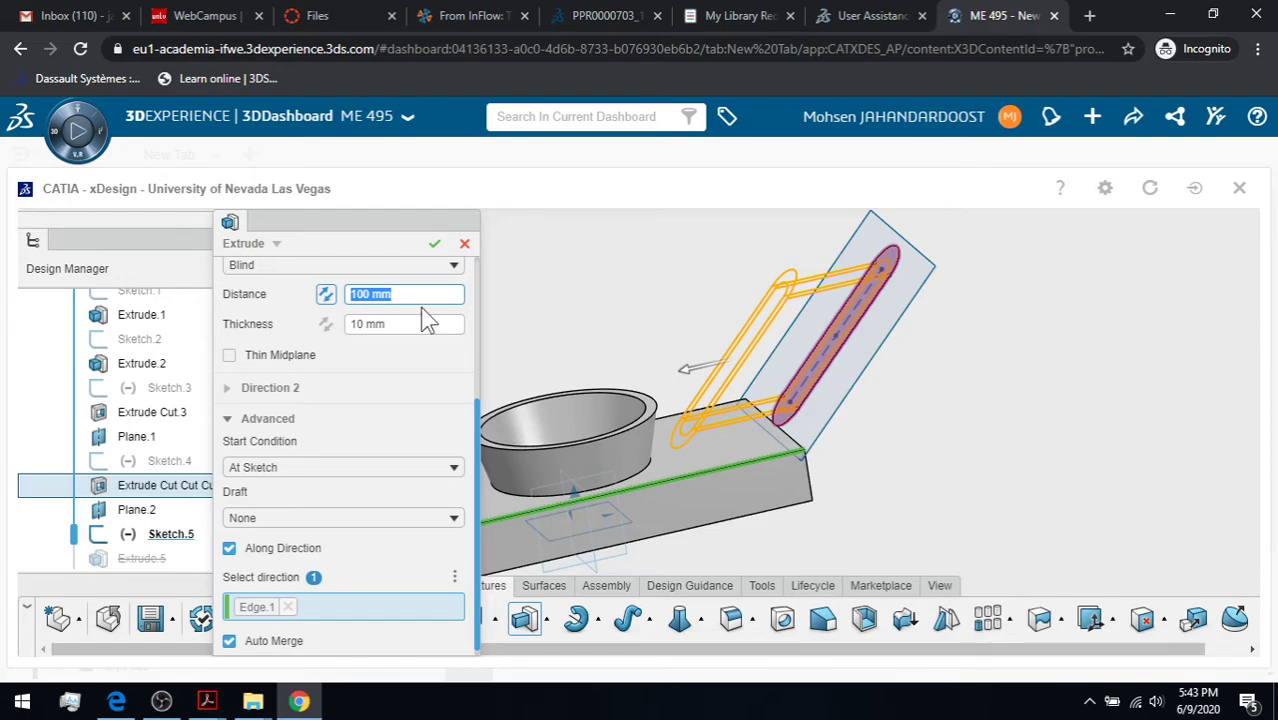
pyautogui.write('75')
pyautogui.press('Return')
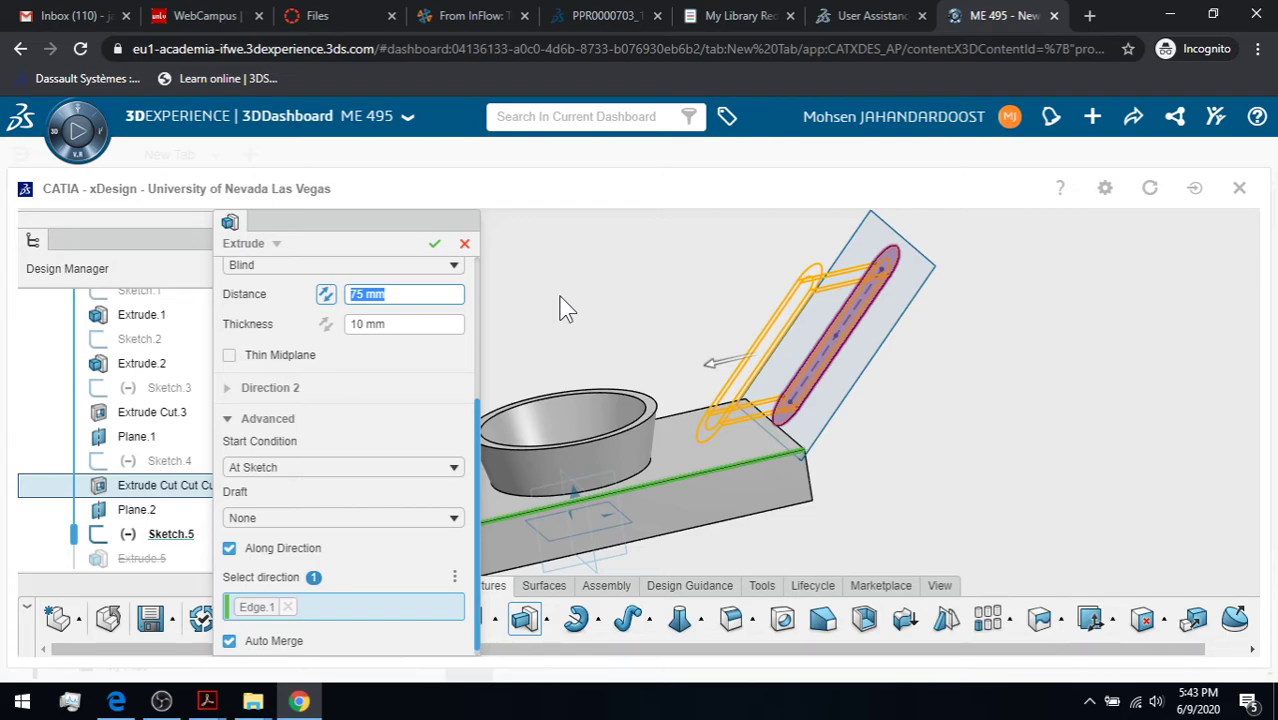
# Set the slot extrusion's distance to 50 mm and complete the feature
pyautogui.write('50')
pyautogui.press('Return')
pyautogui.click(434, 245)
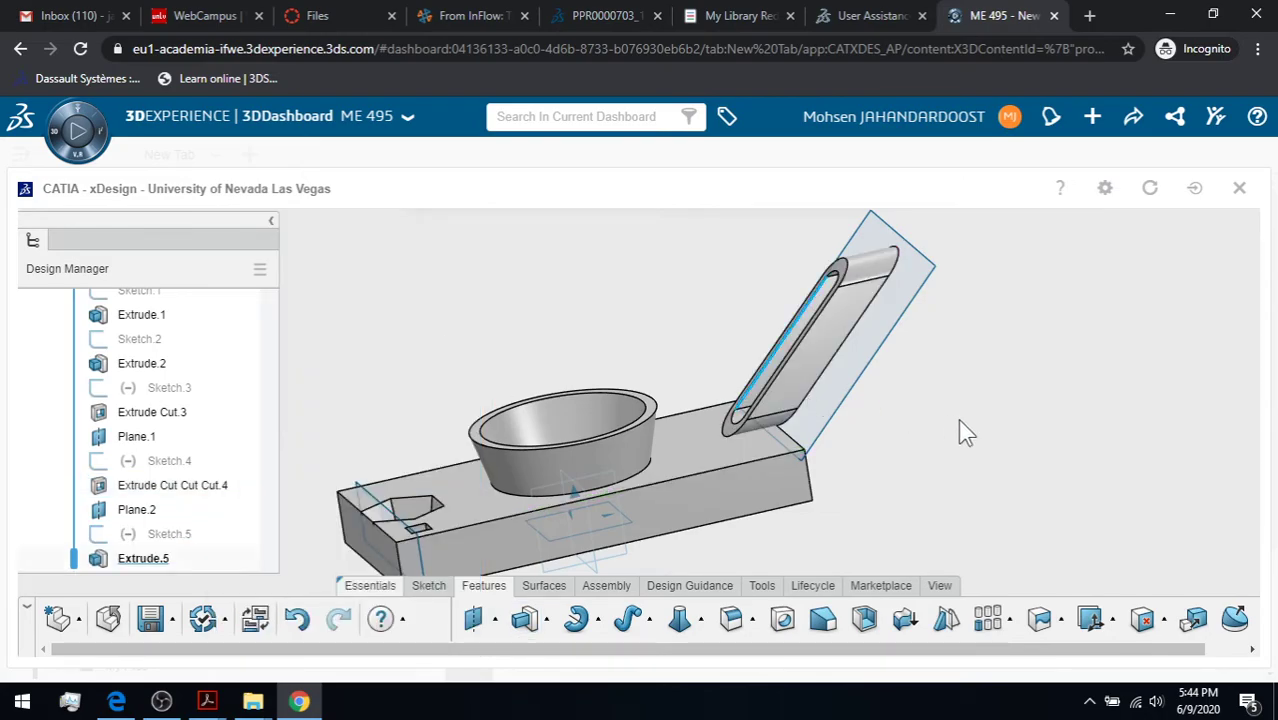
# Hide the angled plane that carries the slot profile
pyautogui.click(880, 350)
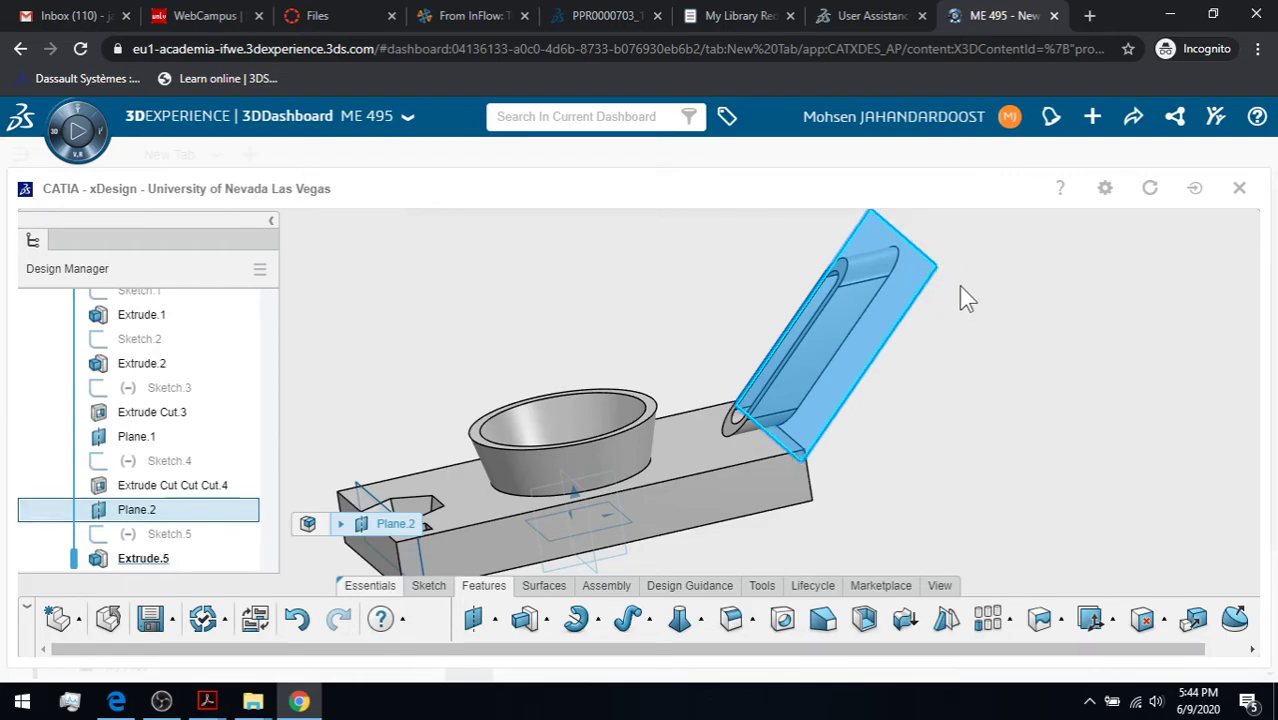
pyautogui.click(958, 286)
pyautogui.click(904, 321)
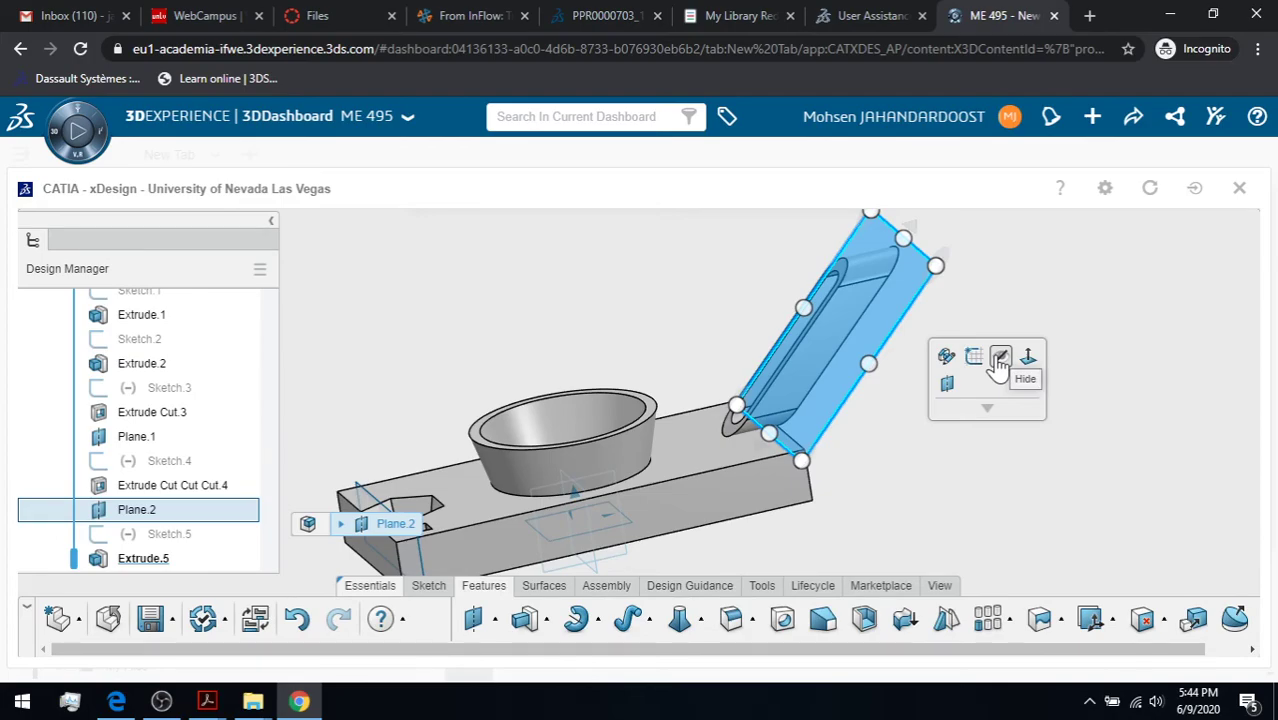
pyautogui.click(999, 360)
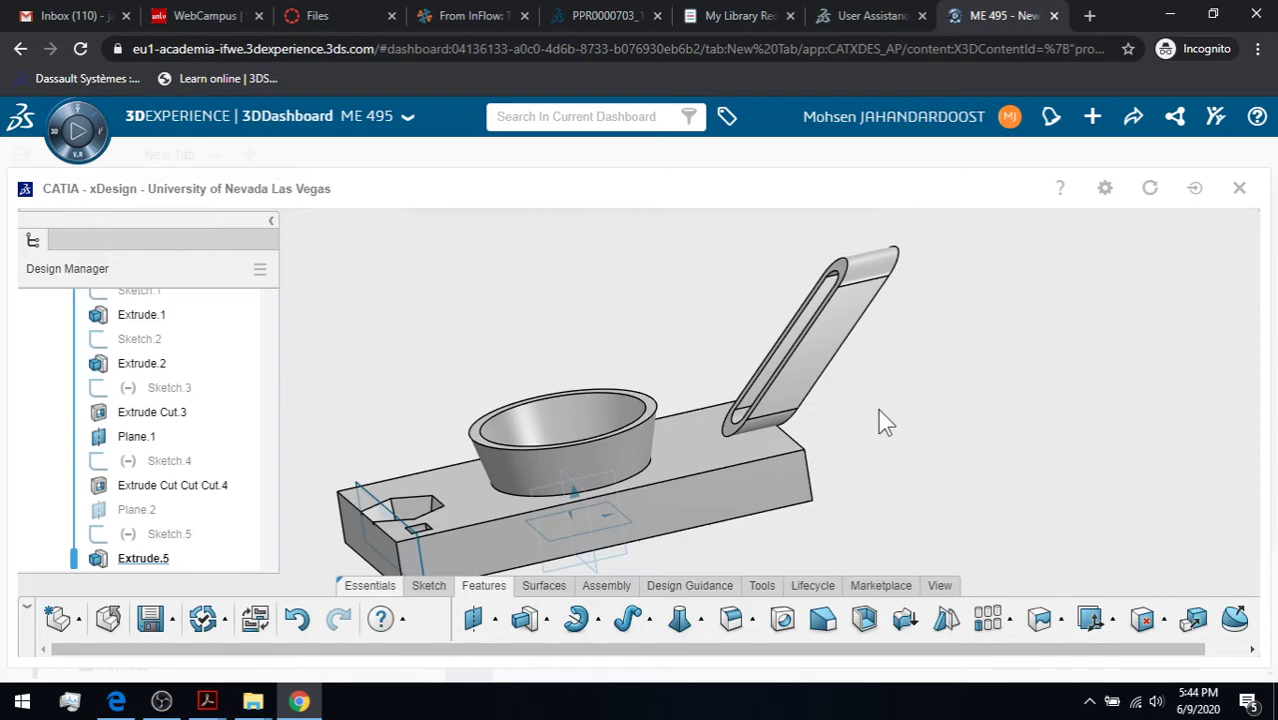
# Examine the whole part with its ring, cuts and angled slot extrusion from different directions
pyautogui.moveTo(914, 398); pyautogui.dragTo(930, 420, button='middle')
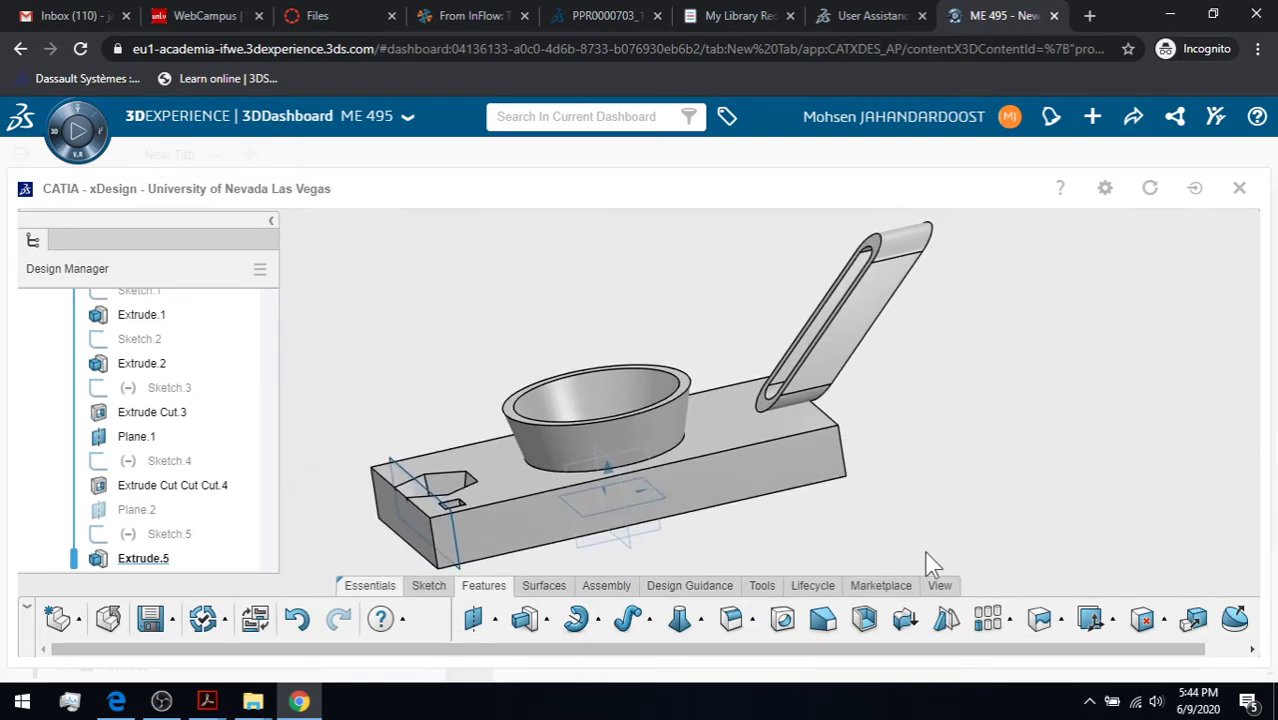
pyautogui.click(940, 586)
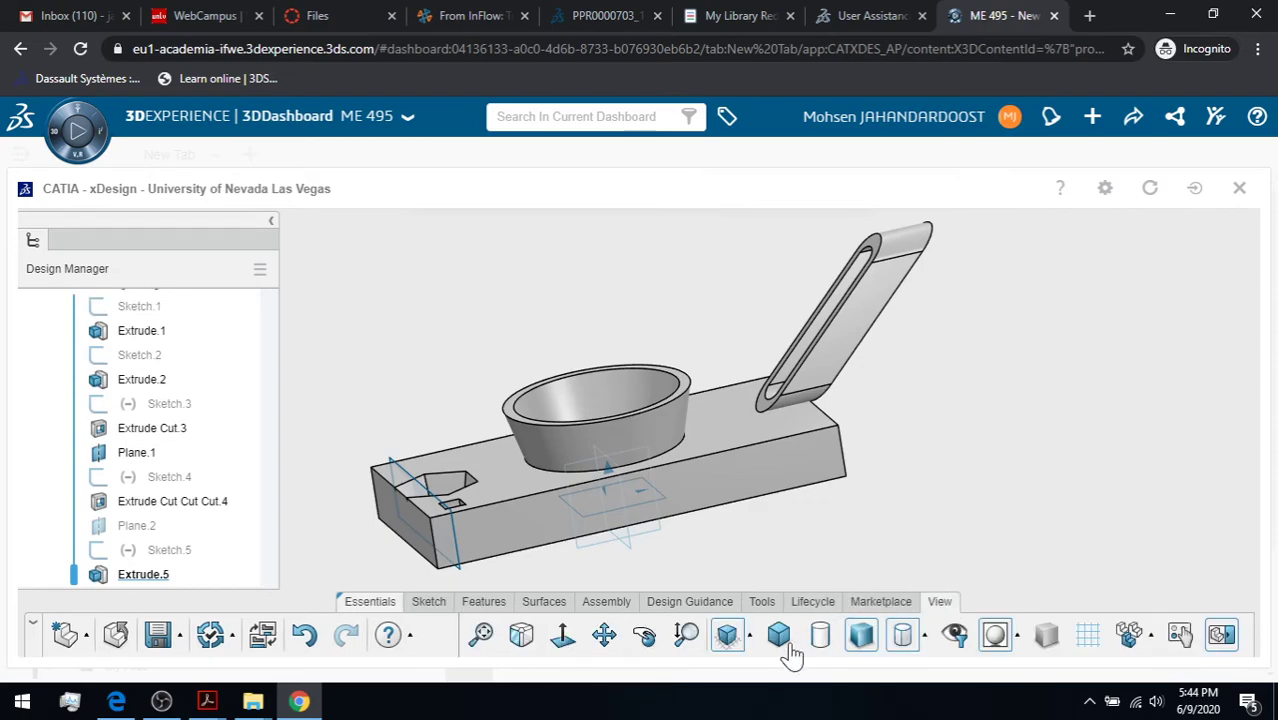
pyautogui.click(641, 645)
pyautogui.moveTo(864, 525); pyautogui.dragTo(891, 250)
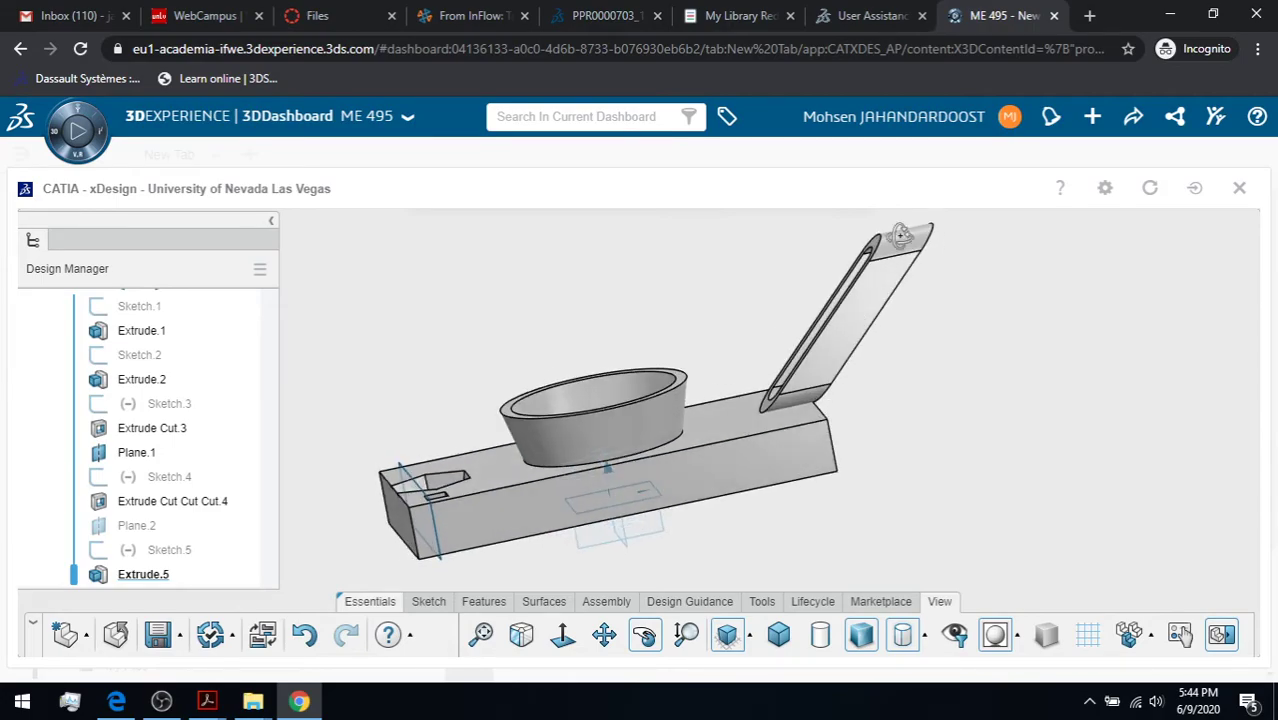
pyautogui.scroll(-5, 902, 328)
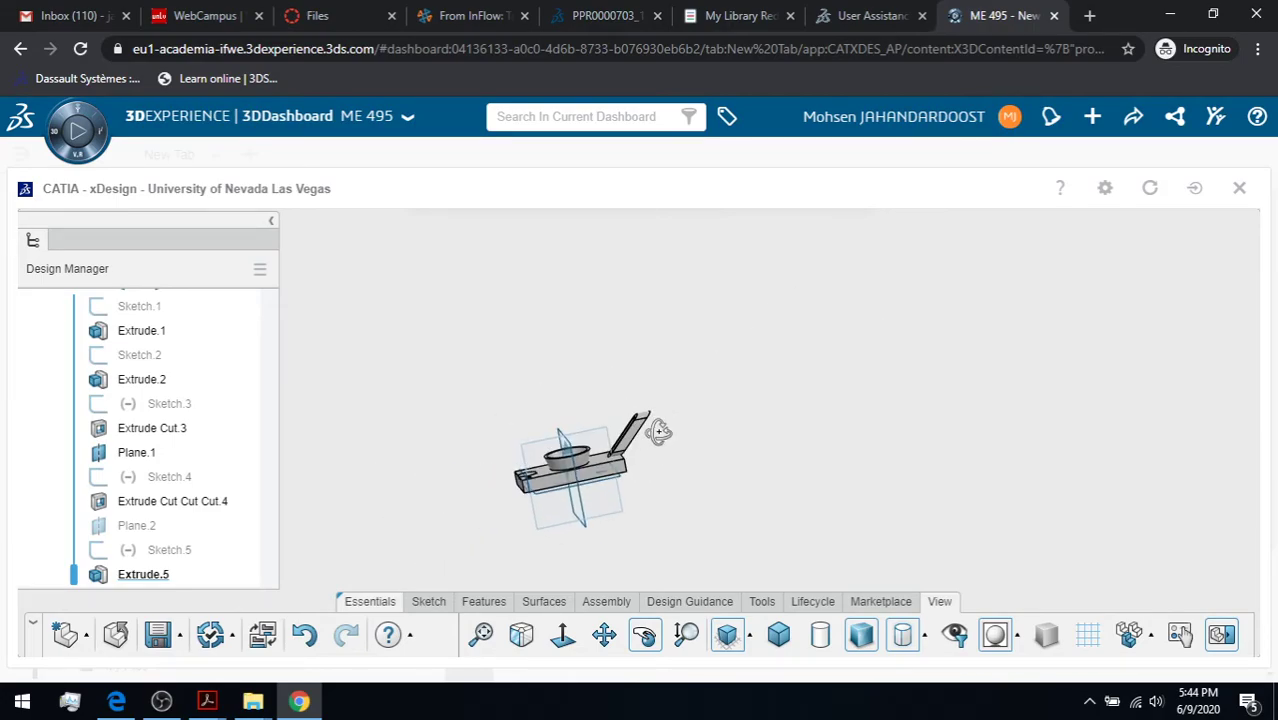
pyautogui.click(481, 634)
pyautogui.moveTo(836, 354); pyautogui.dragTo(806, 385)
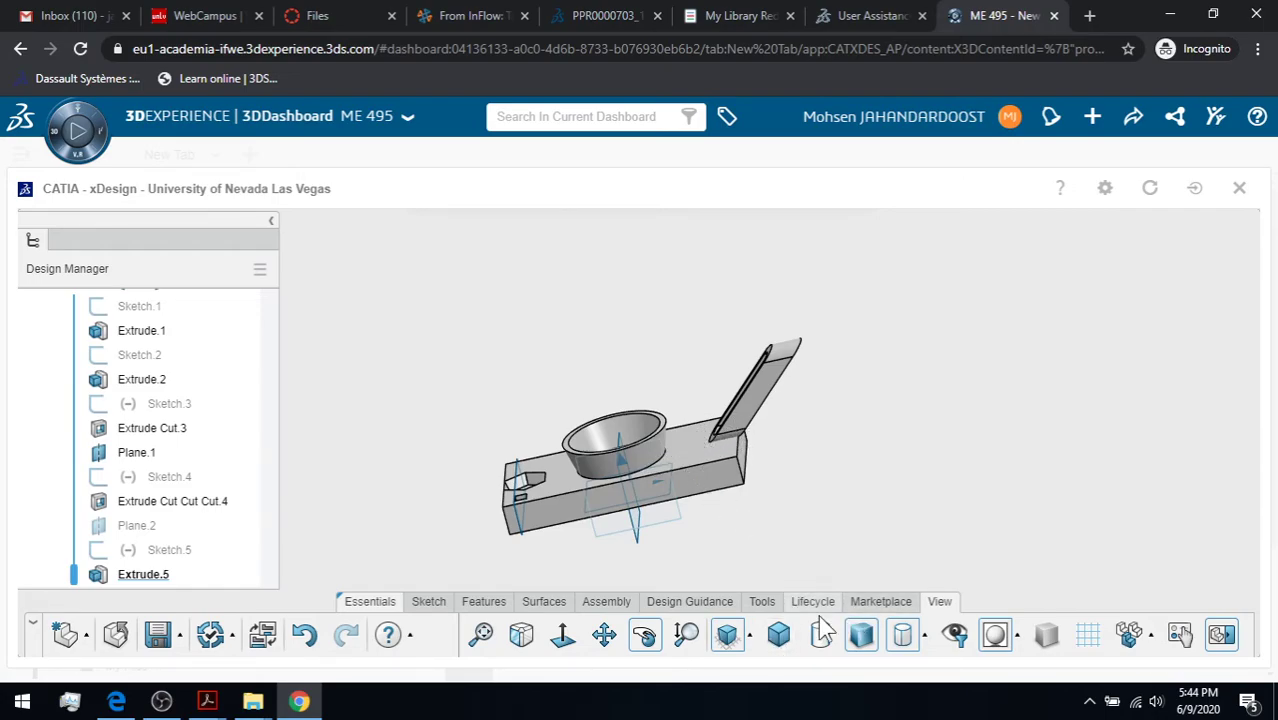
# Section the part along the ZX plane at a distance of 0 mm
pyautogui.click(763, 602)
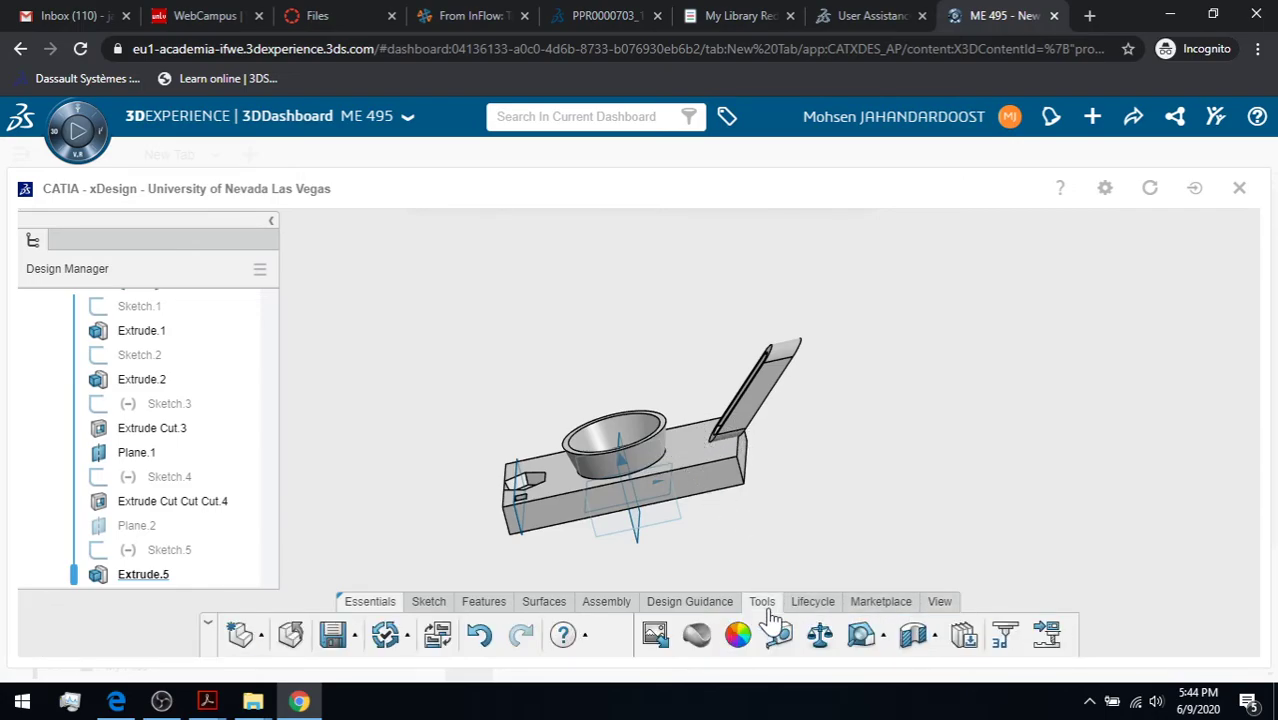
pyautogui.click(911, 637)
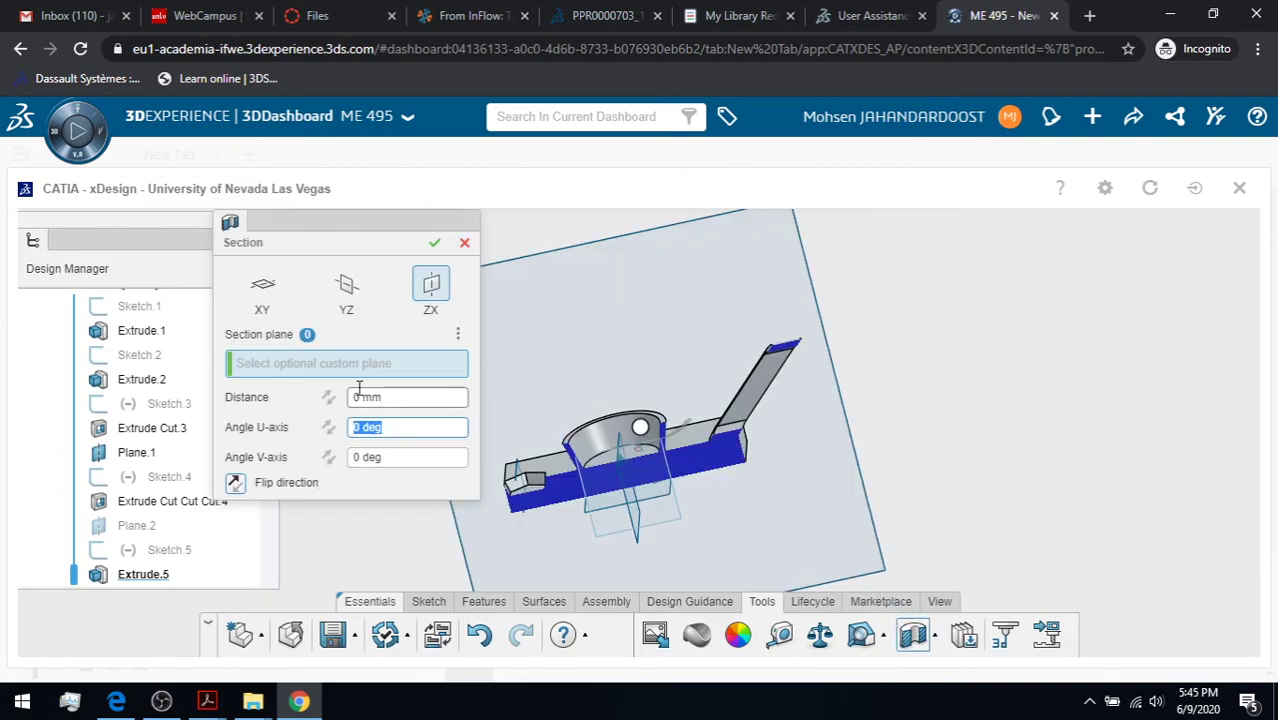
pyautogui.click(434, 244)
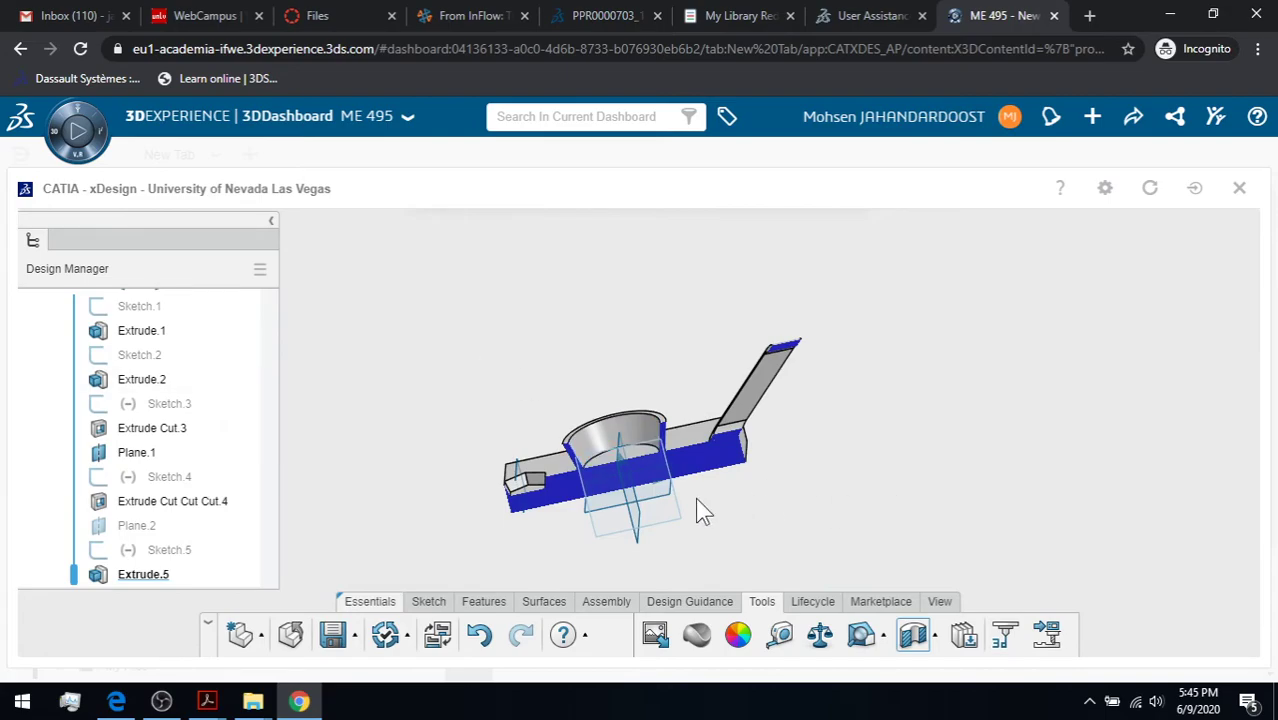
# Examine the sectioned ring wall and the joint between the slot extrusion and the plate up close, and review the whole section
pyautogui.click(939, 601)
pyautogui.click(685, 635)
pyautogui.moveTo(772, 461); pyautogui.dragTo(1042, 452)
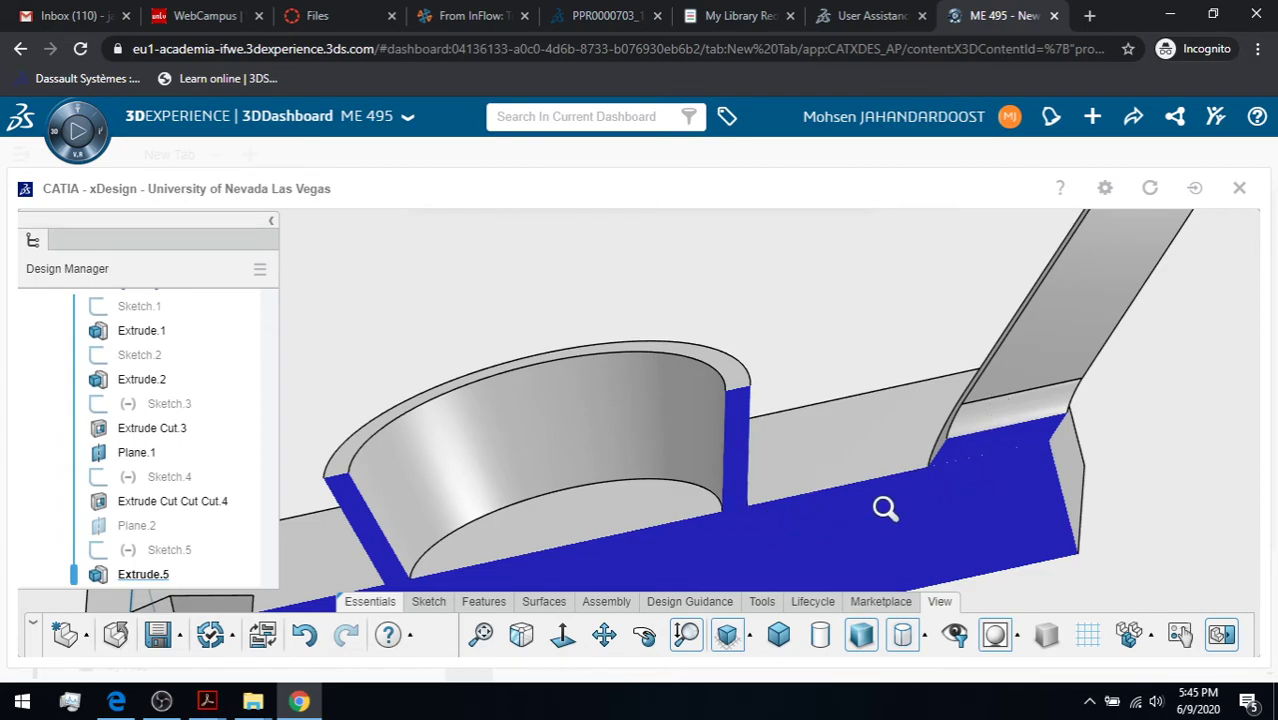
pyautogui.click(642, 638)
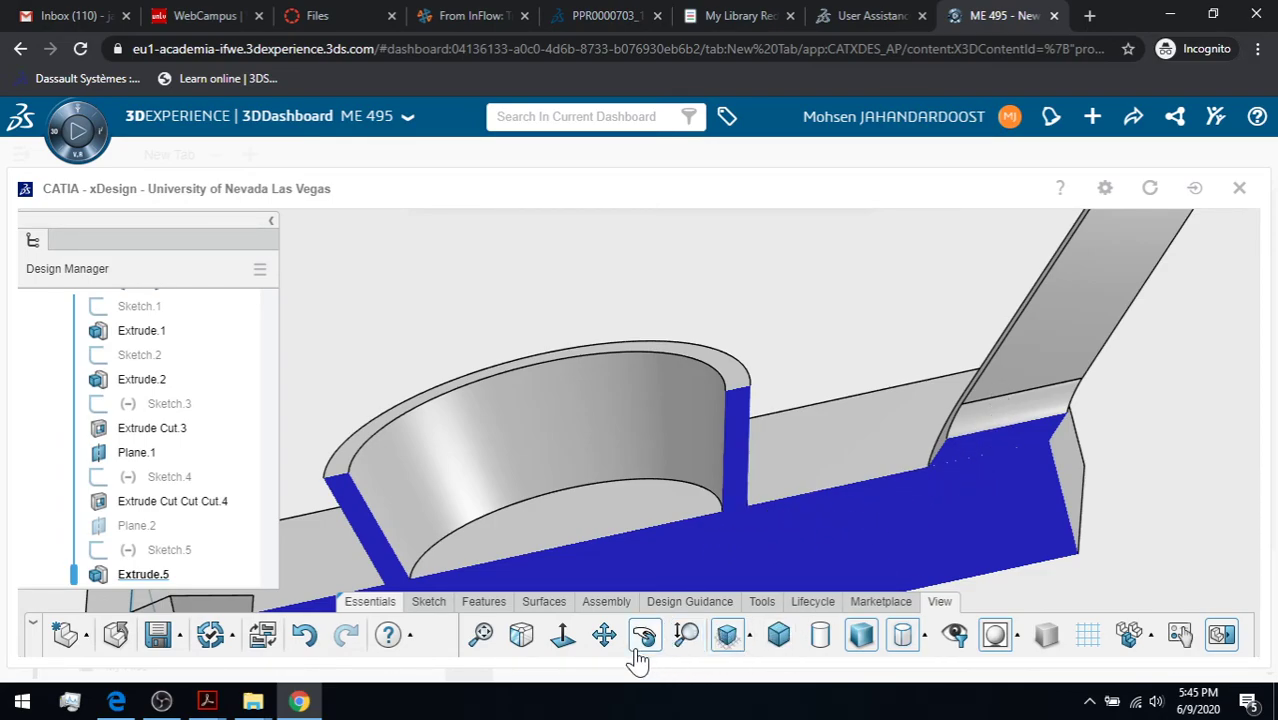
pyautogui.moveTo(1121, 442); pyautogui.dragTo(813, 462)
pyautogui.moveTo(745, 482); pyautogui.dragTo(855, 470)
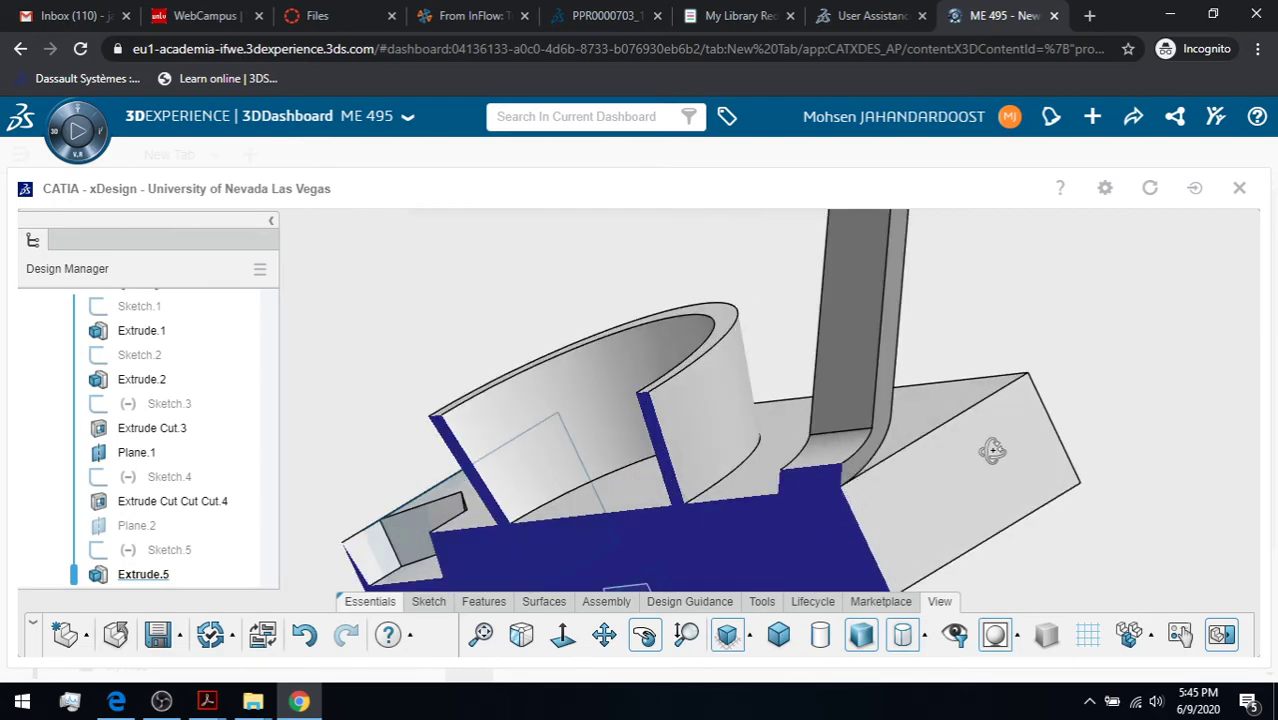
pyautogui.moveTo(799, 514); pyautogui.dragTo(864, 487)
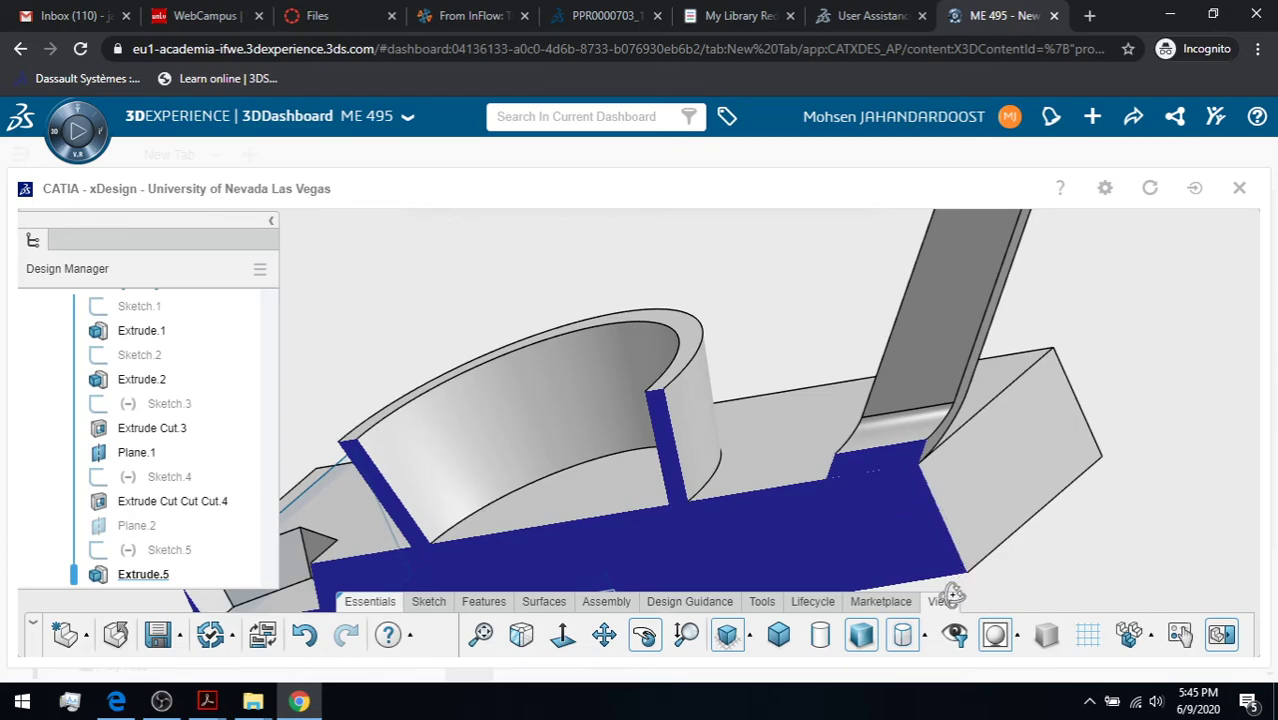
pyautogui.click(686, 634)
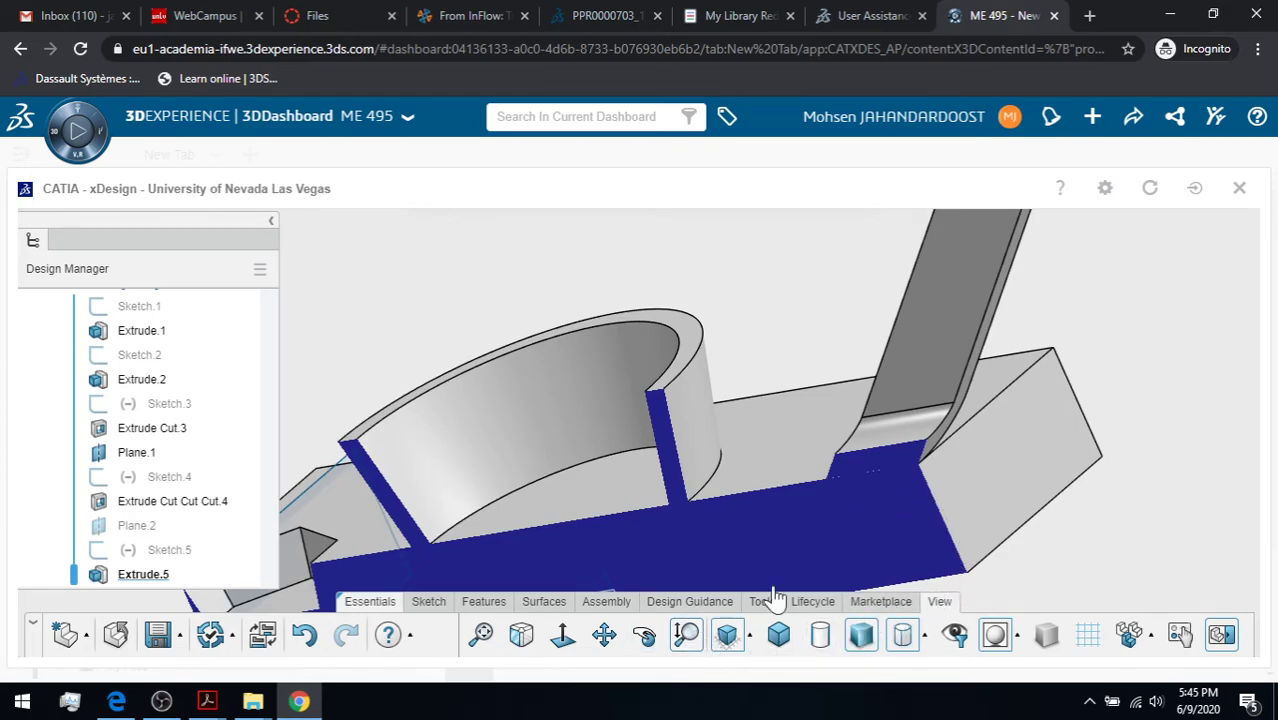
pyautogui.moveTo(1016, 508); pyautogui.dragTo(1016, 449)
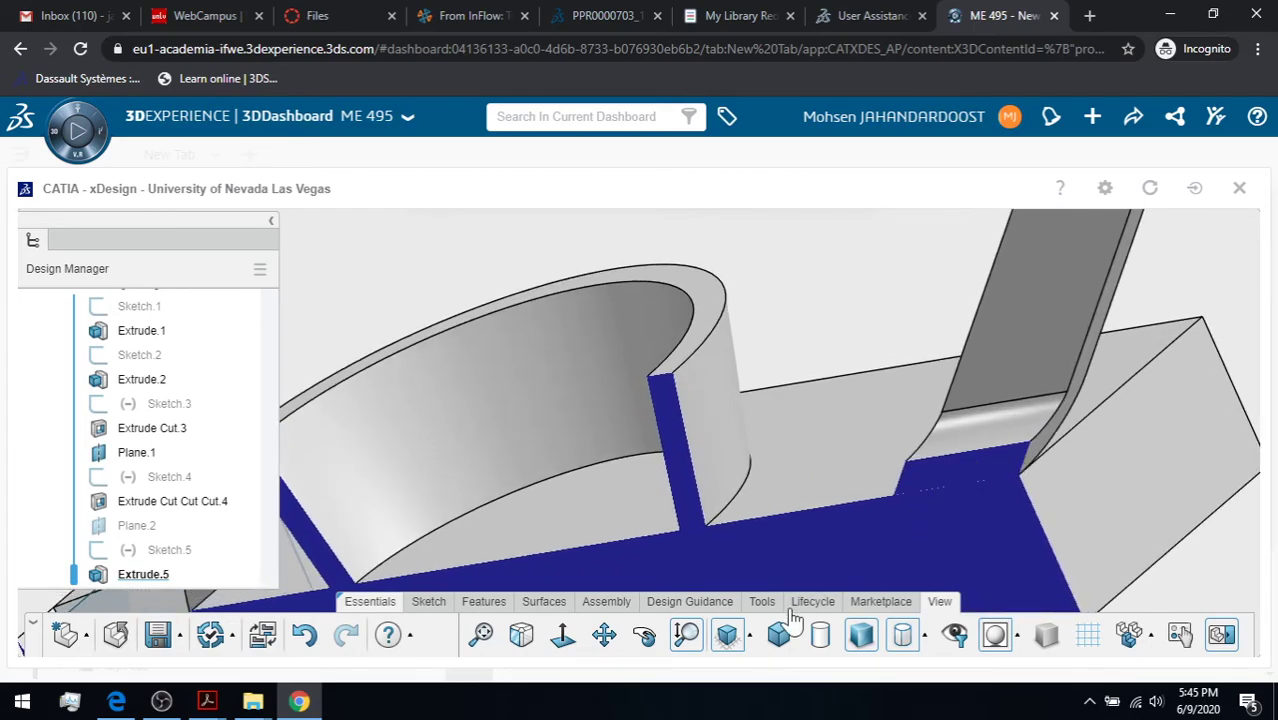
pyautogui.click(645, 636)
pyautogui.moveTo(855, 451); pyautogui.dragTo(997, 450)
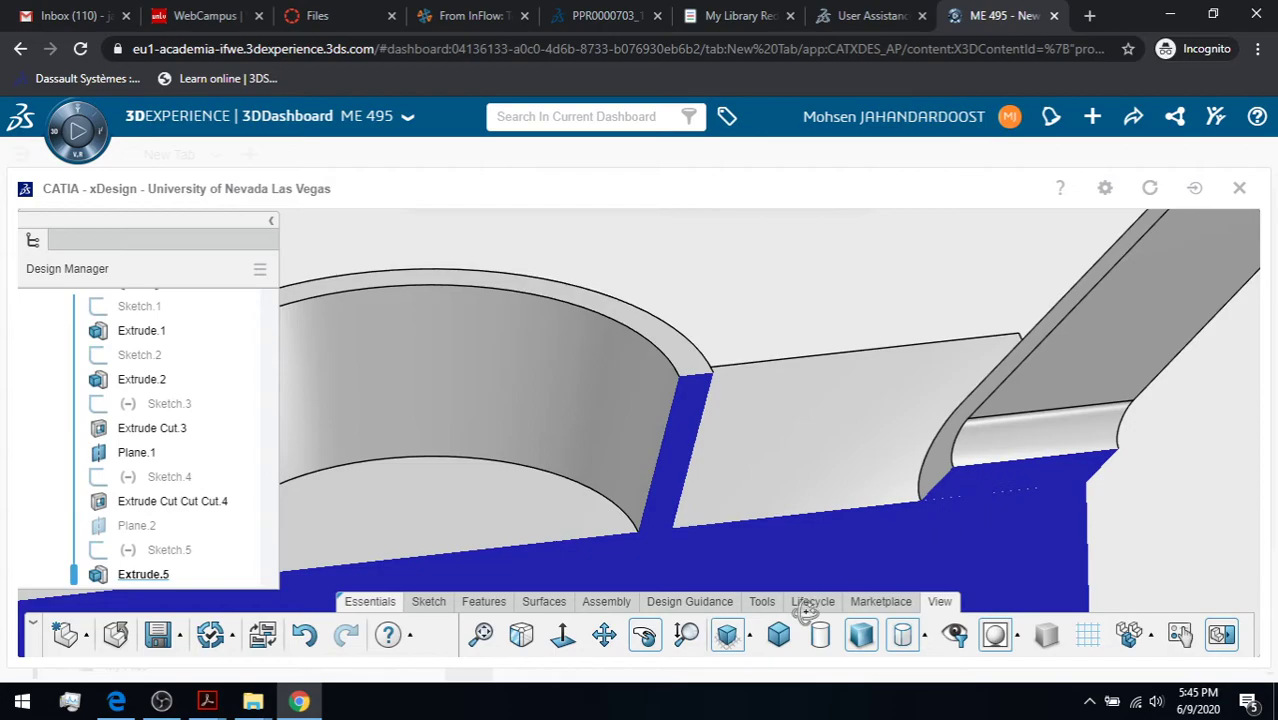
pyautogui.click(686, 636)
pyautogui.moveTo(879, 274); pyautogui.dragTo(735, 470)
pyautogui.moveTo(471, 571); pyautogui.dragTo(661, 474)
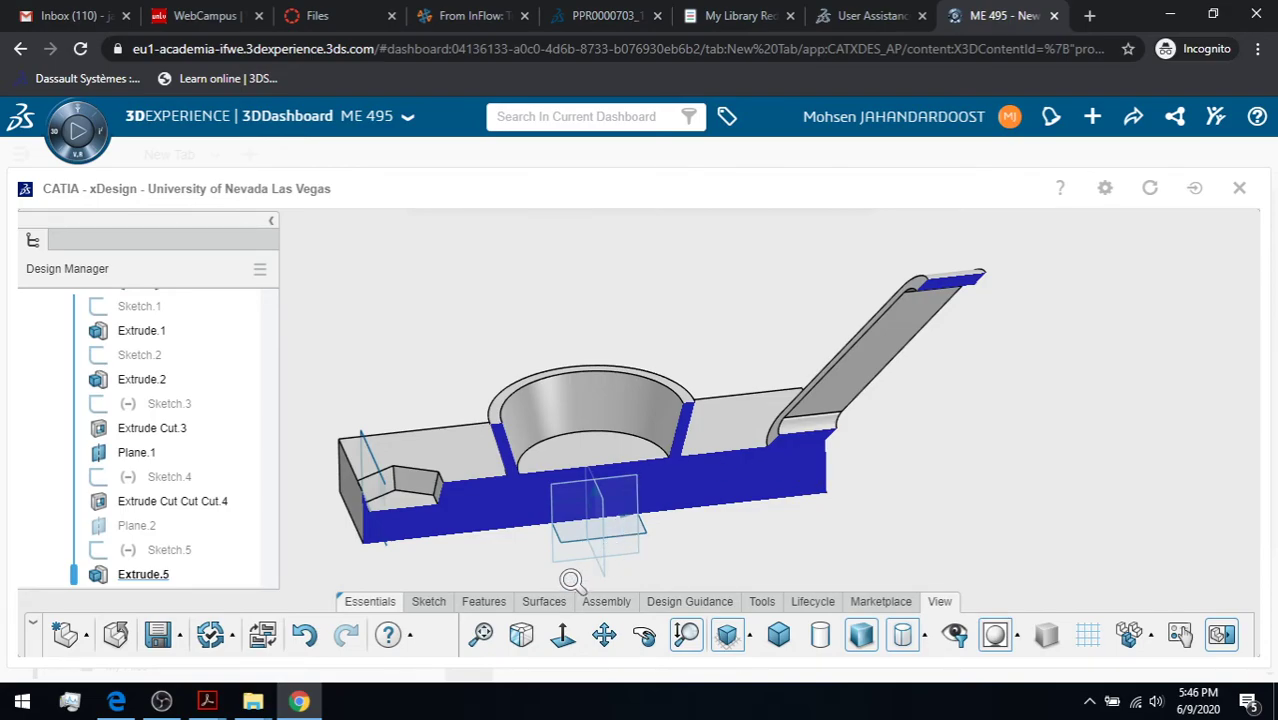
pyautogui.click(466, 601)
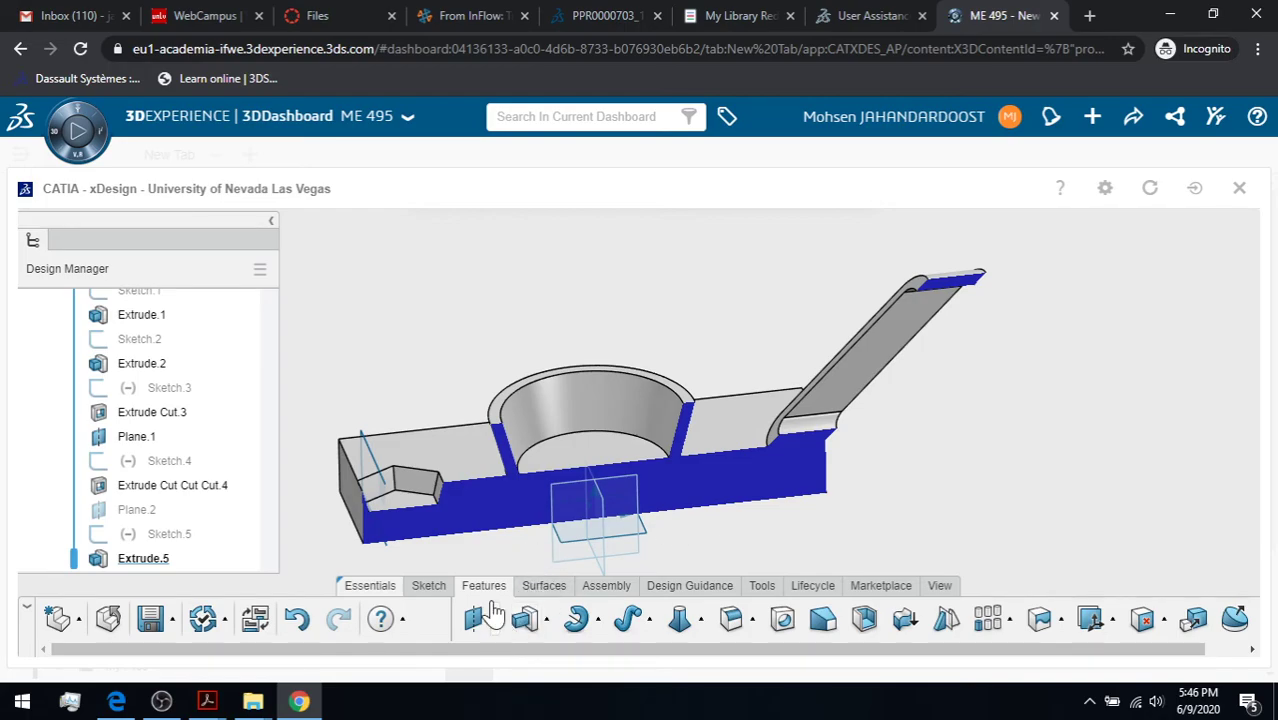
pyautogui.click(430, 587)
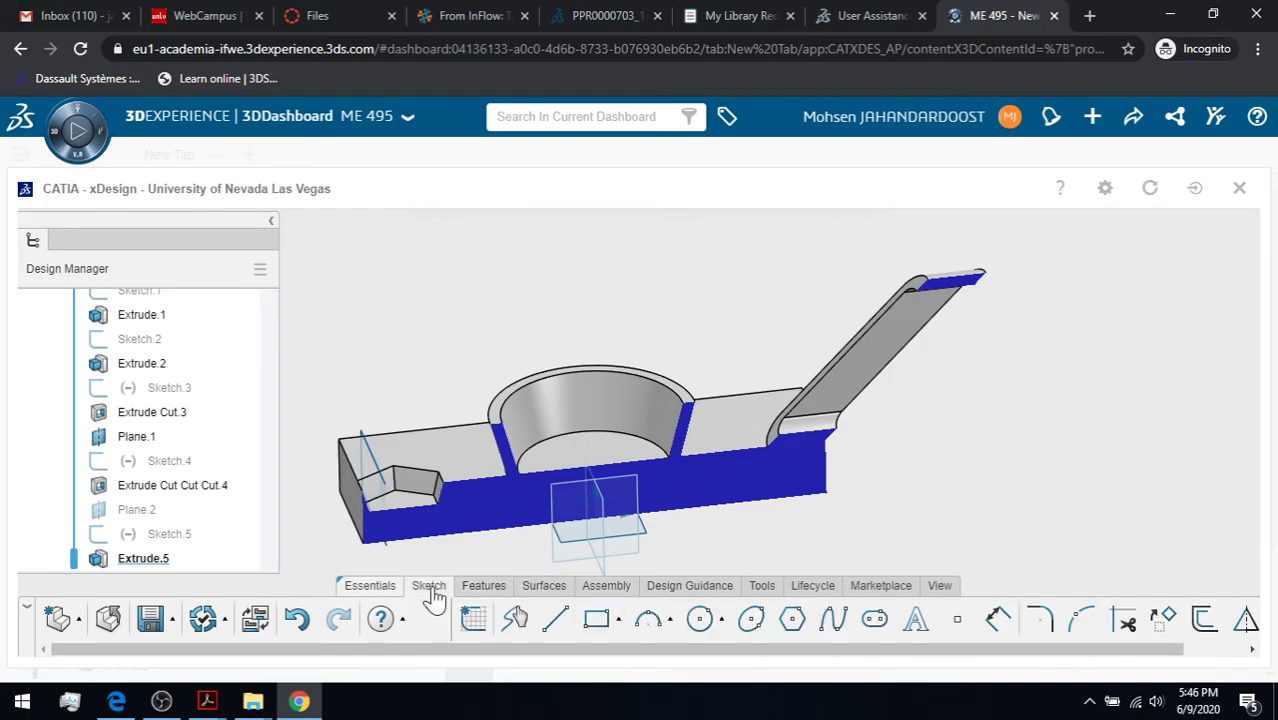
pyautogui.click(941, 586)
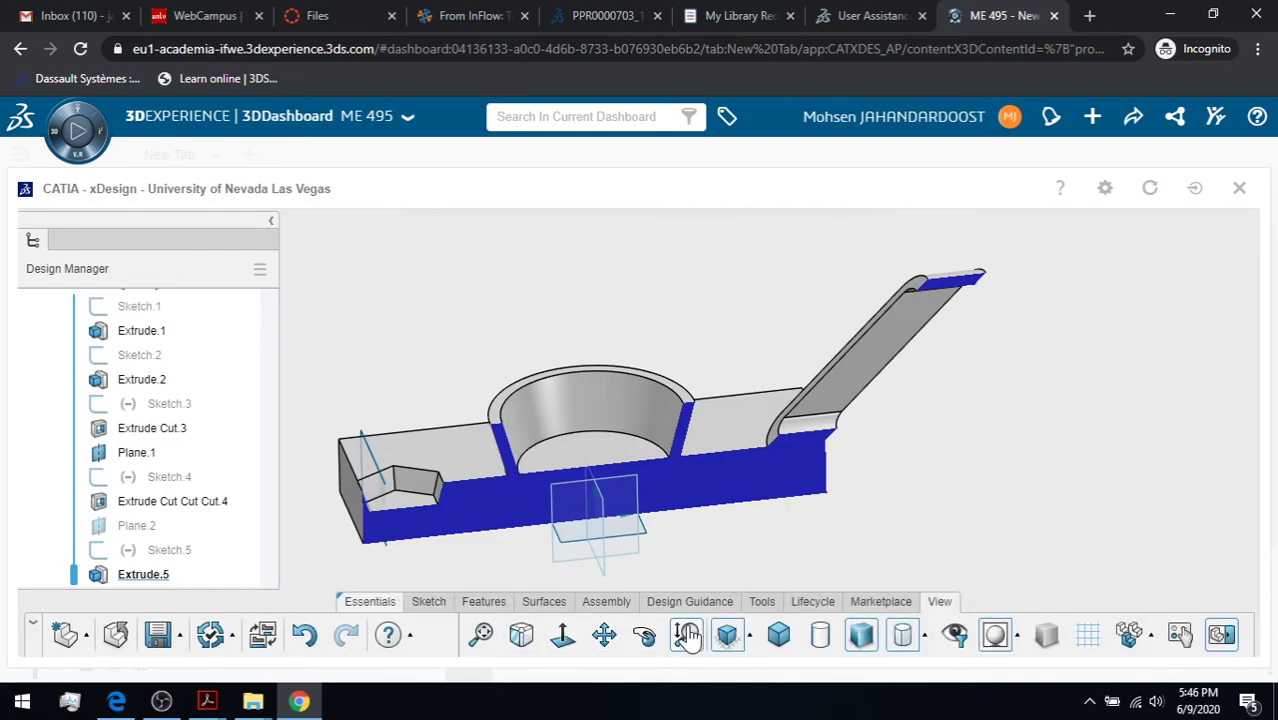
pyautogui.moveTo(864, 495)
pyautogui.mouseDown()
pyautogui.moveTo(863, 519)
pyautogui.moveTo(862, 457)
pyautogui.moveTo(882, 517)
pyautogui.moveTo(893, 451)
pyautogui.moveTo(880, 495)
pyautogui.mouseUp()
pyautogui.click(646, 632)
pyautogui.moveTo(725, 516); pyautogui.dragTo(702, 571)
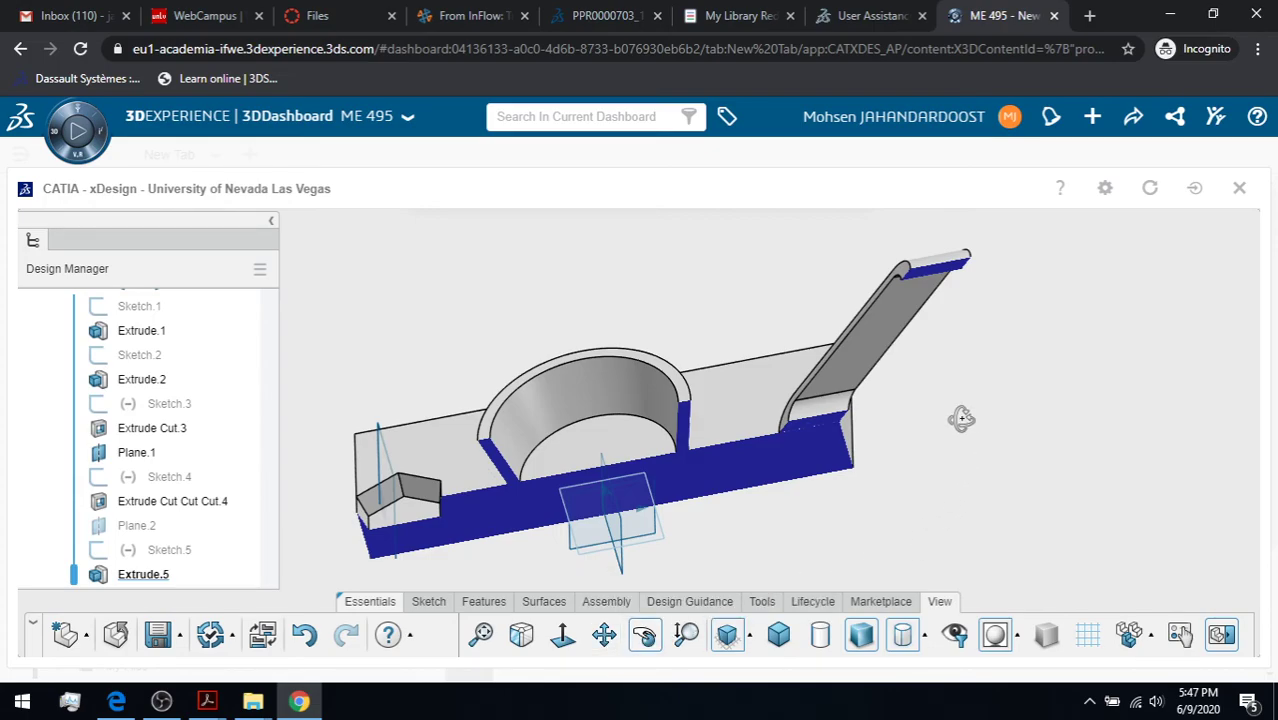
pyautogui.moveTo(961, 418)
pyautogui.mouseDown(button='middle')
pyautogui.moveTo(970, 430)
pyautogui.moveTo(978, 389)
pyautogui.moveTo(950, 448)
pyautogui.moveTo(953, 382)
pyautogui.moveTo(976, 414)
pyautogui.moveTo(1019, 421)
pyautogui.moveTo(981, 388)
pyautogui.moveTo(933, 394)
pyautogui.moveTo(972, 419)
pyautogui.moveTo(956, 365)
pyautogui.moveTo(971, 396)
pyautogui.mouseUp(button='middle')
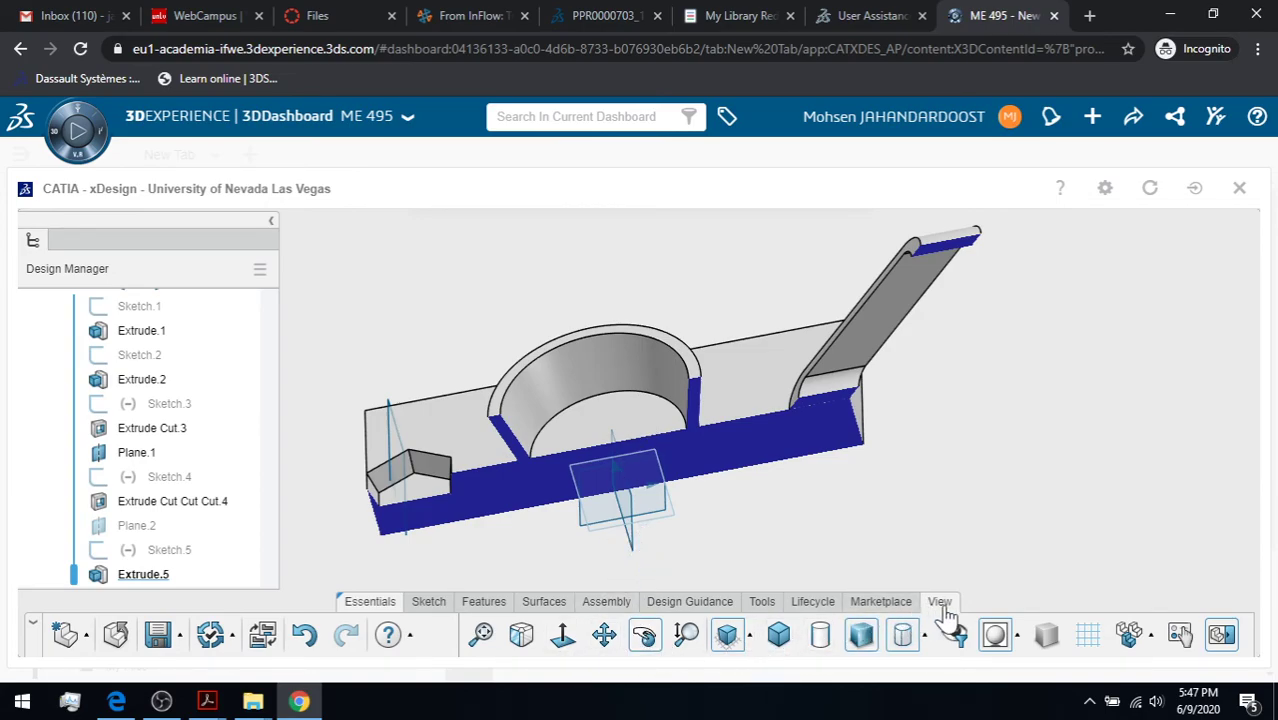
# Turn off the section view of the part
pyautogui.click(762, 603)
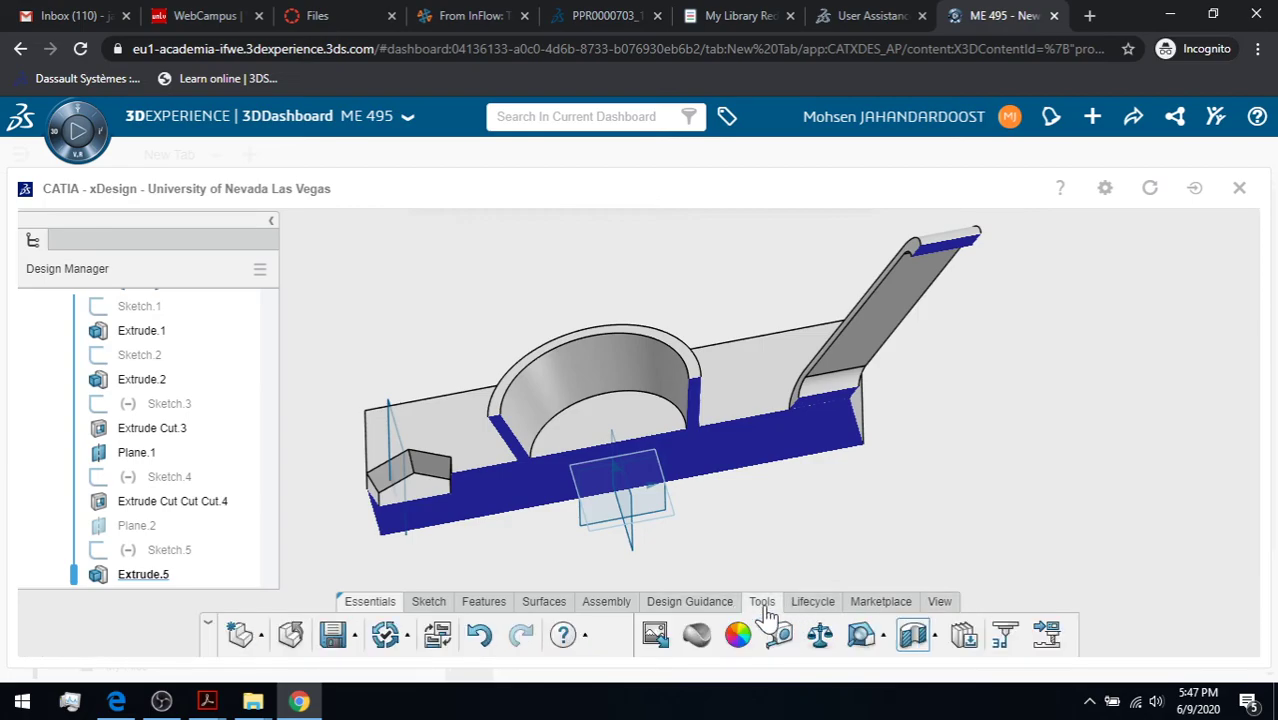
pyautogui.click(912, 640)
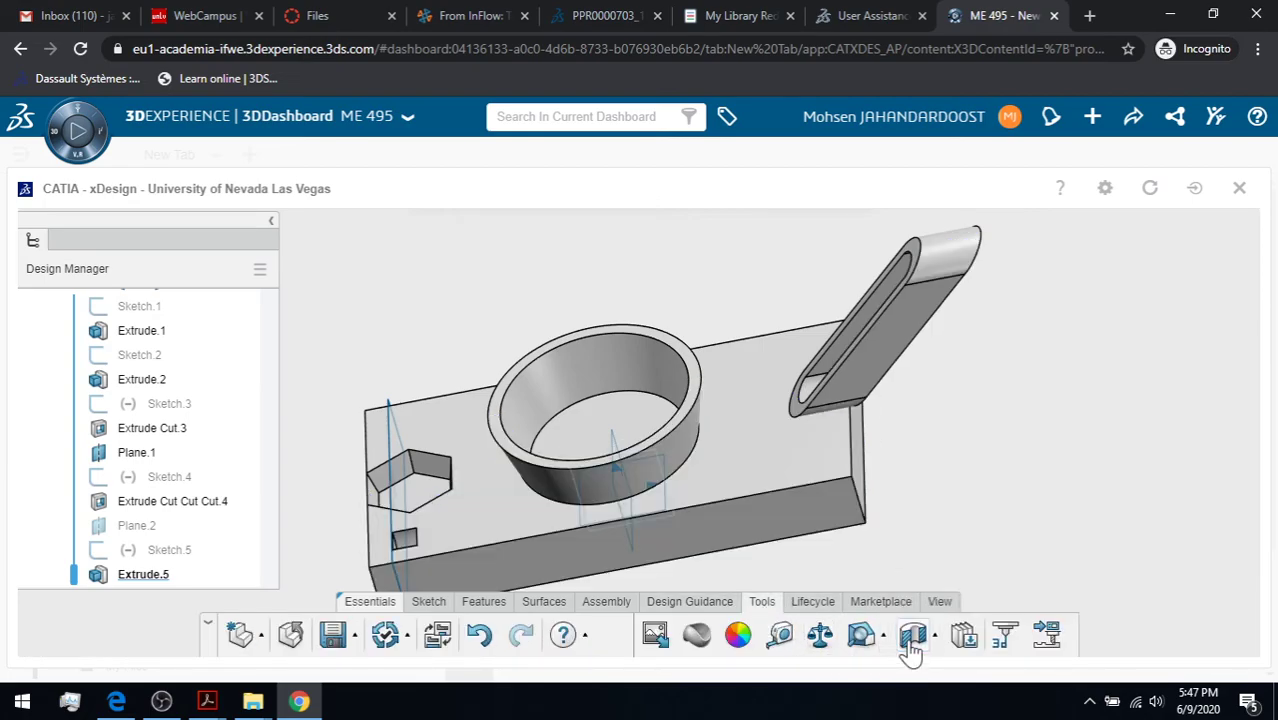
# Section the part on the ZX plane again, try the flipped direction and flip it back, and remove the section
pyautogui.click(912, 640)
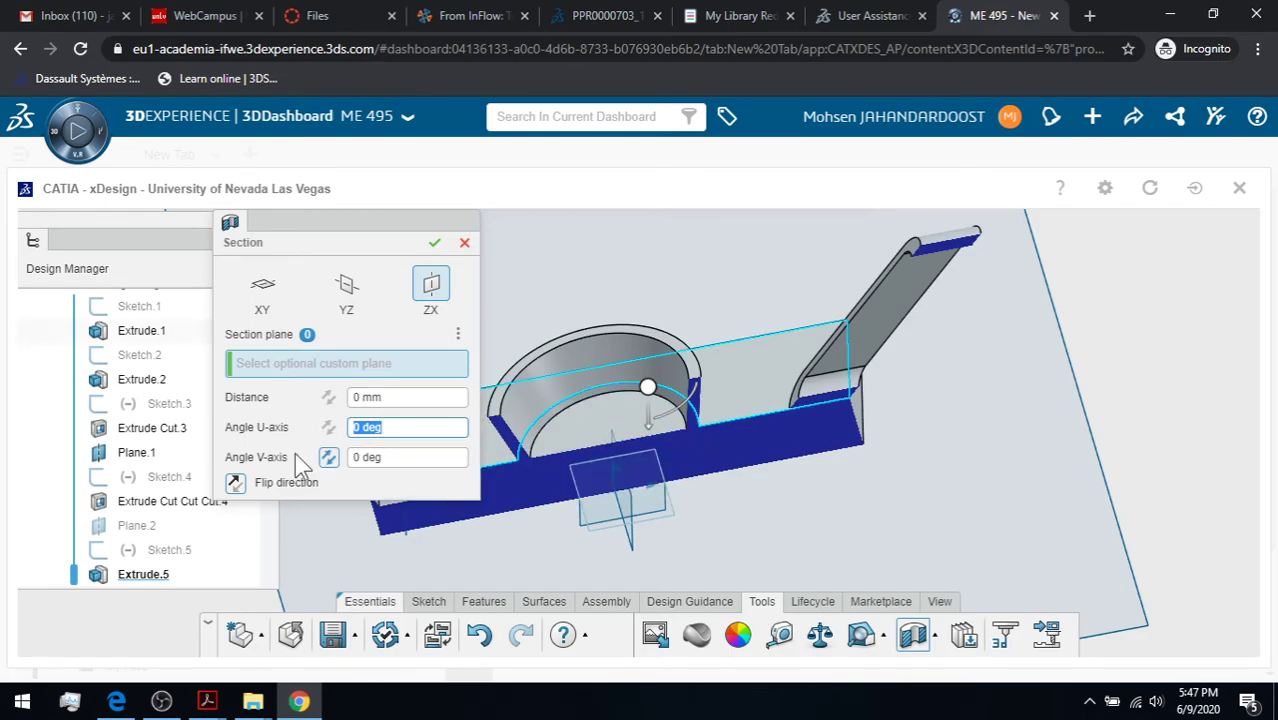
pyautogui.click(234, 484)
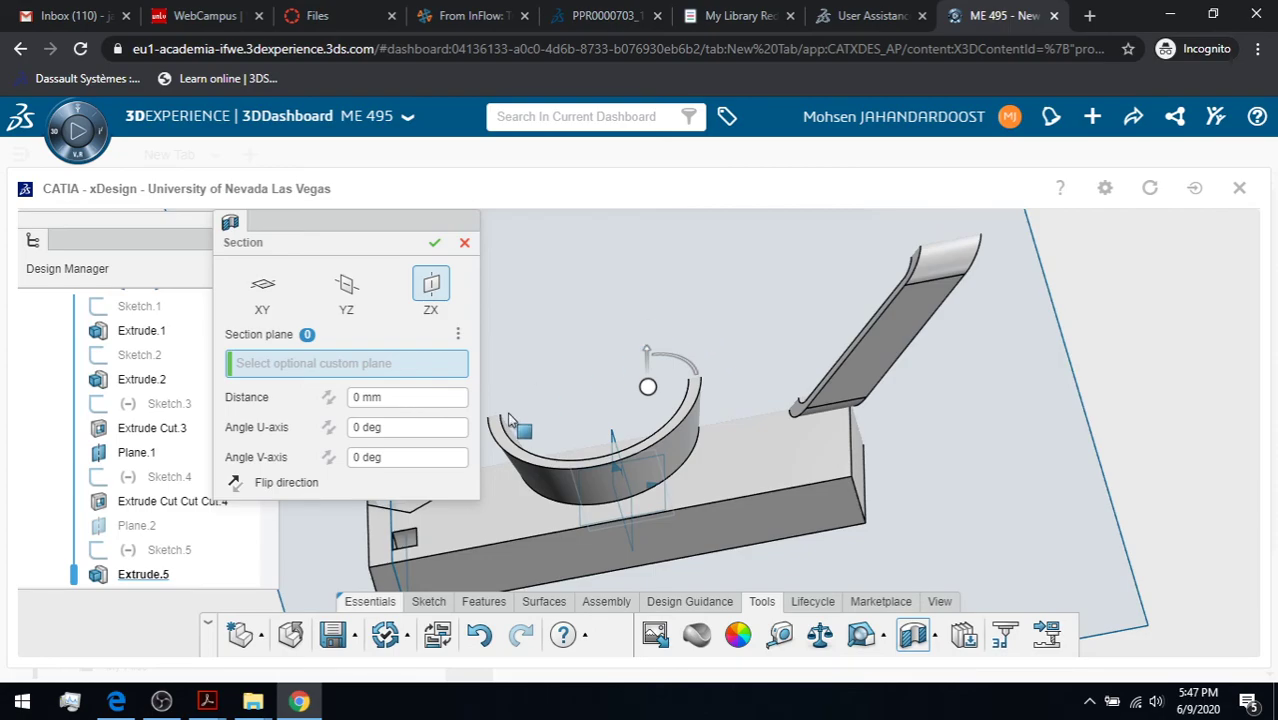
pyautogui.click(235, 482)
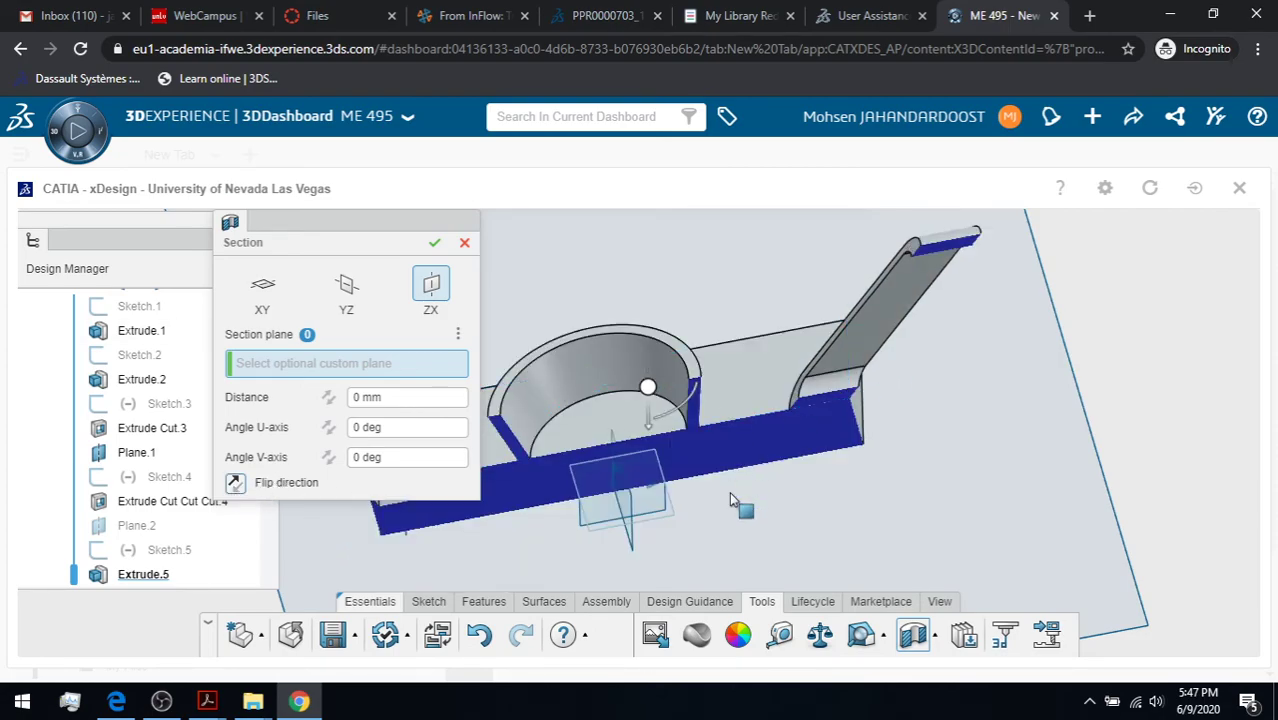
pyautogui.click(434, 242)
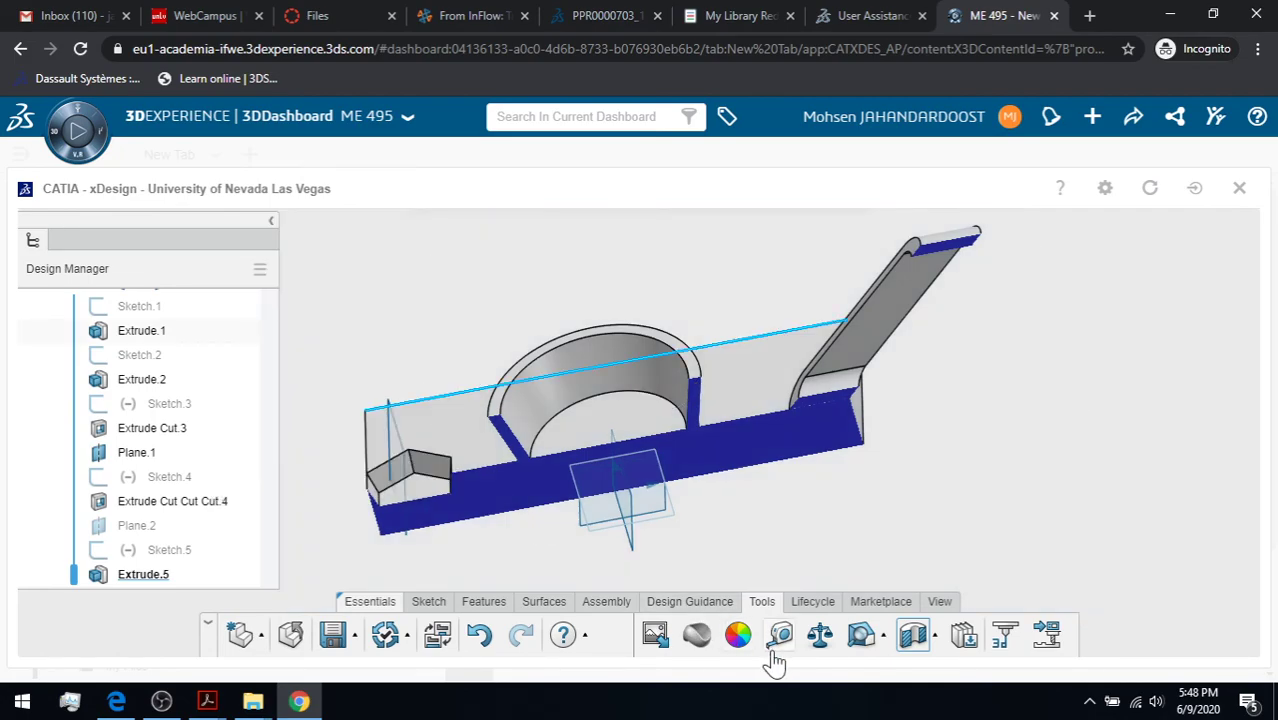
pyautogui.click(910, 638)
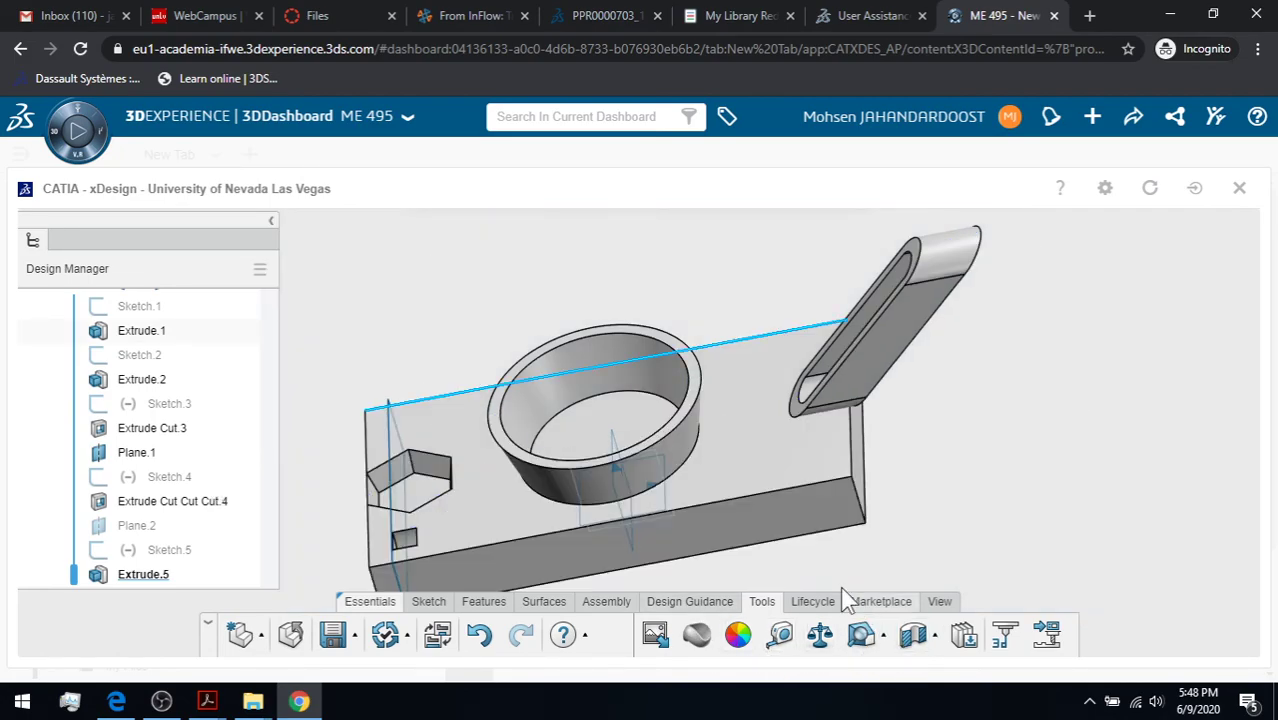
pyautogui.click(483, 601)
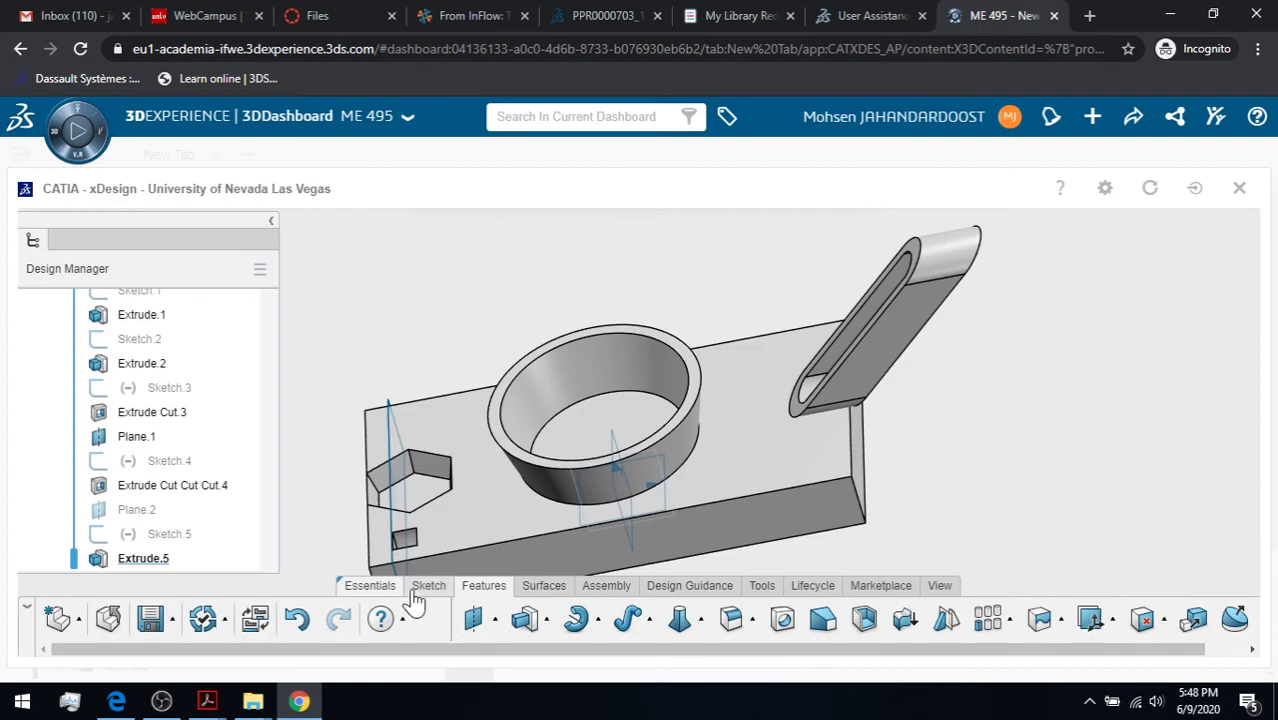
pyautogui.click(418, 592)
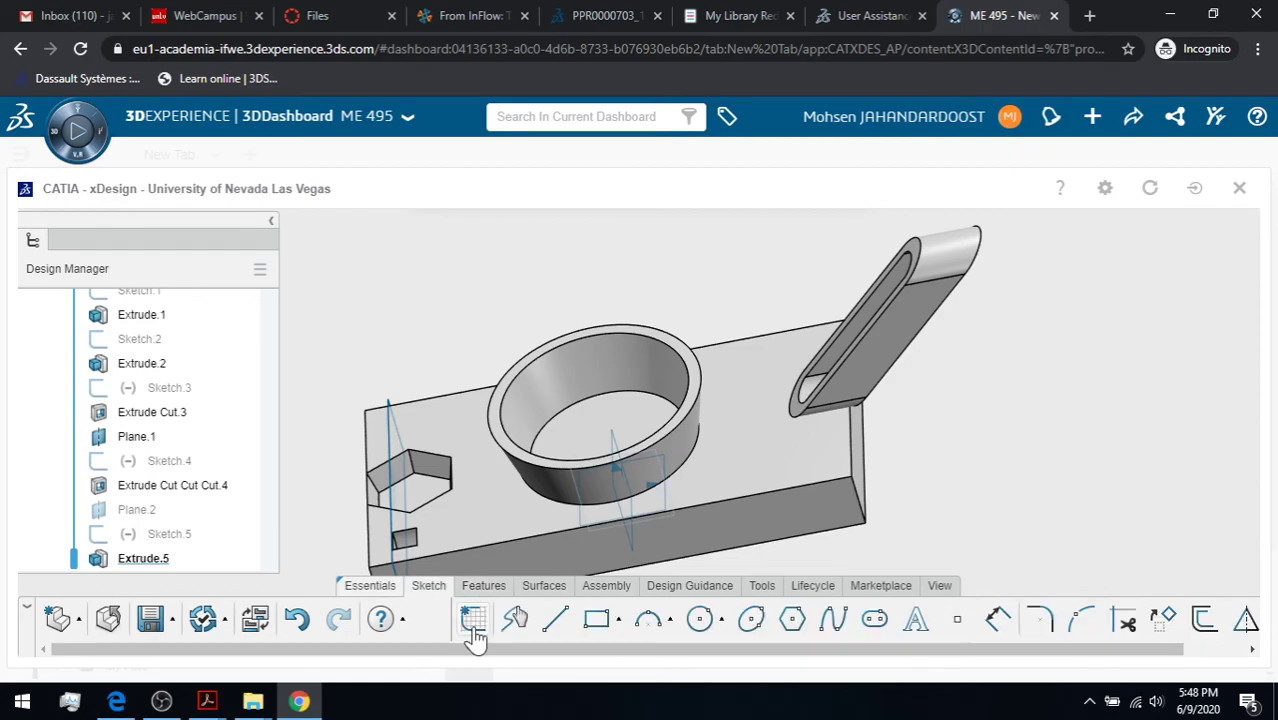
pyautogui.scroll(2, 268, 410)
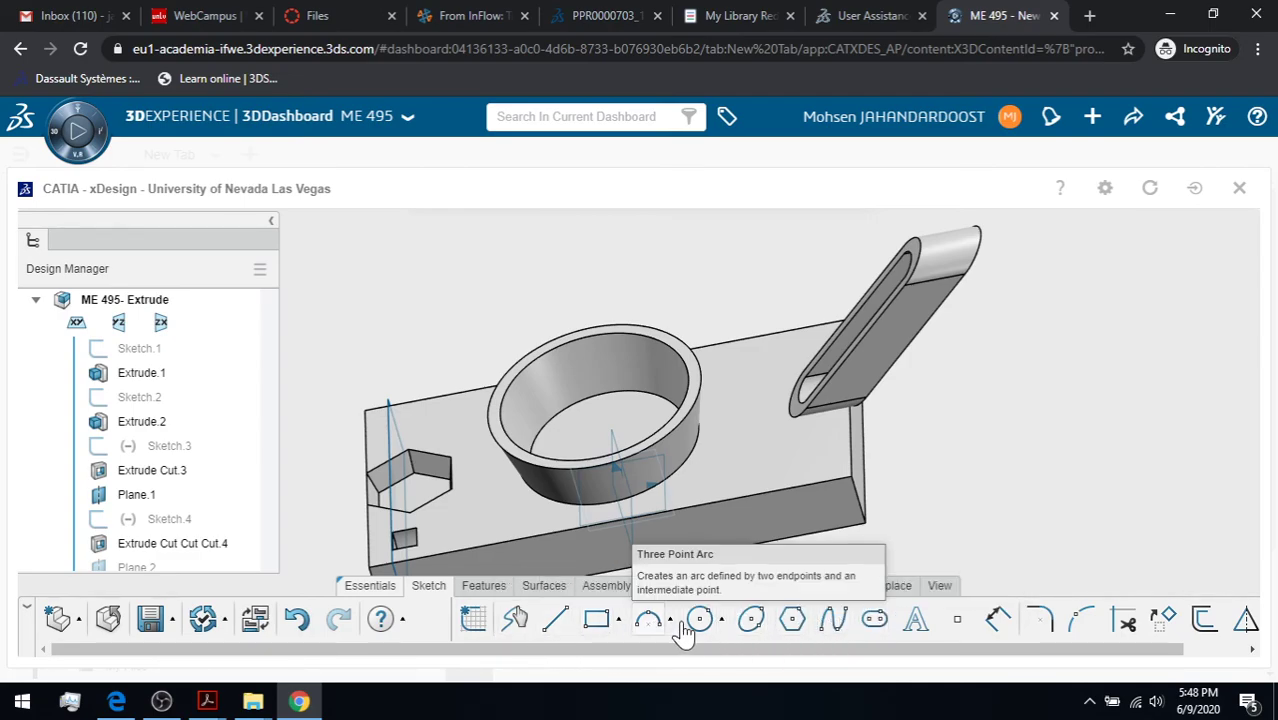
# Review the Extrude command's options, including the advanced start condition, draft and merge settings, and leave without creating a feature
pyautogui.click(483, 588)
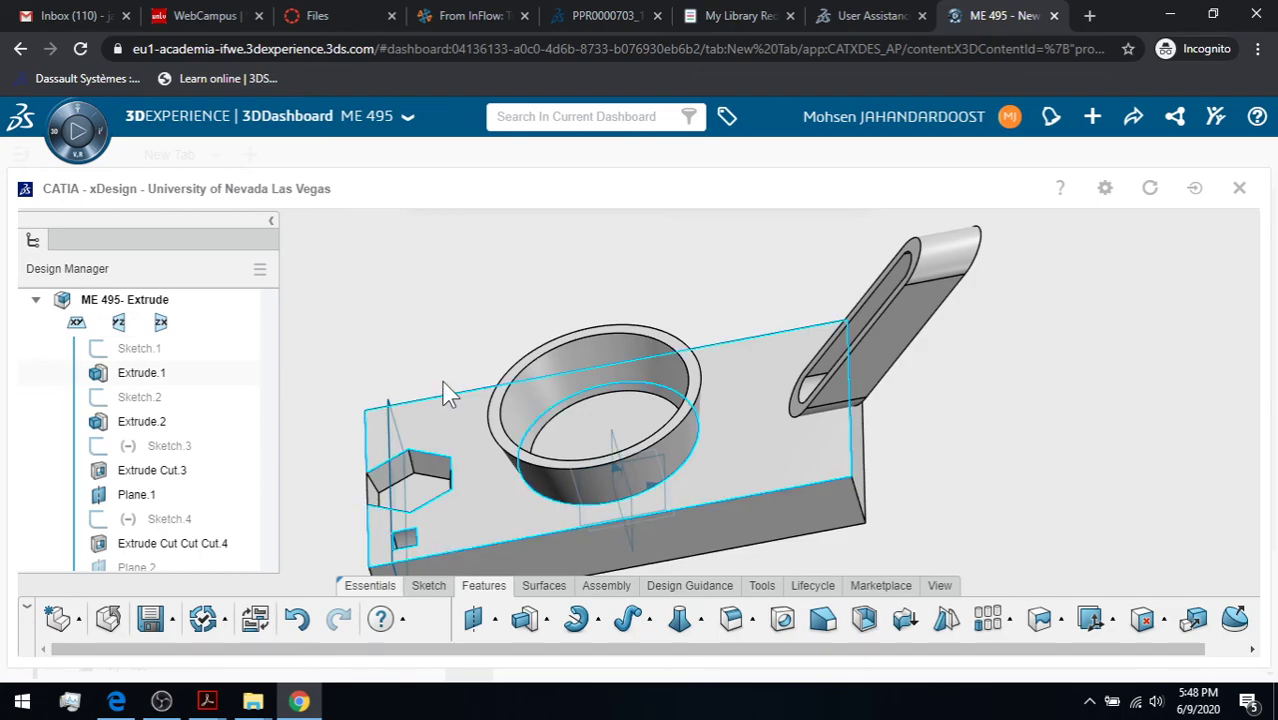
pyautogui.moveTo(448, 365); pyautogui.dragTo(491, 334, button='middle')
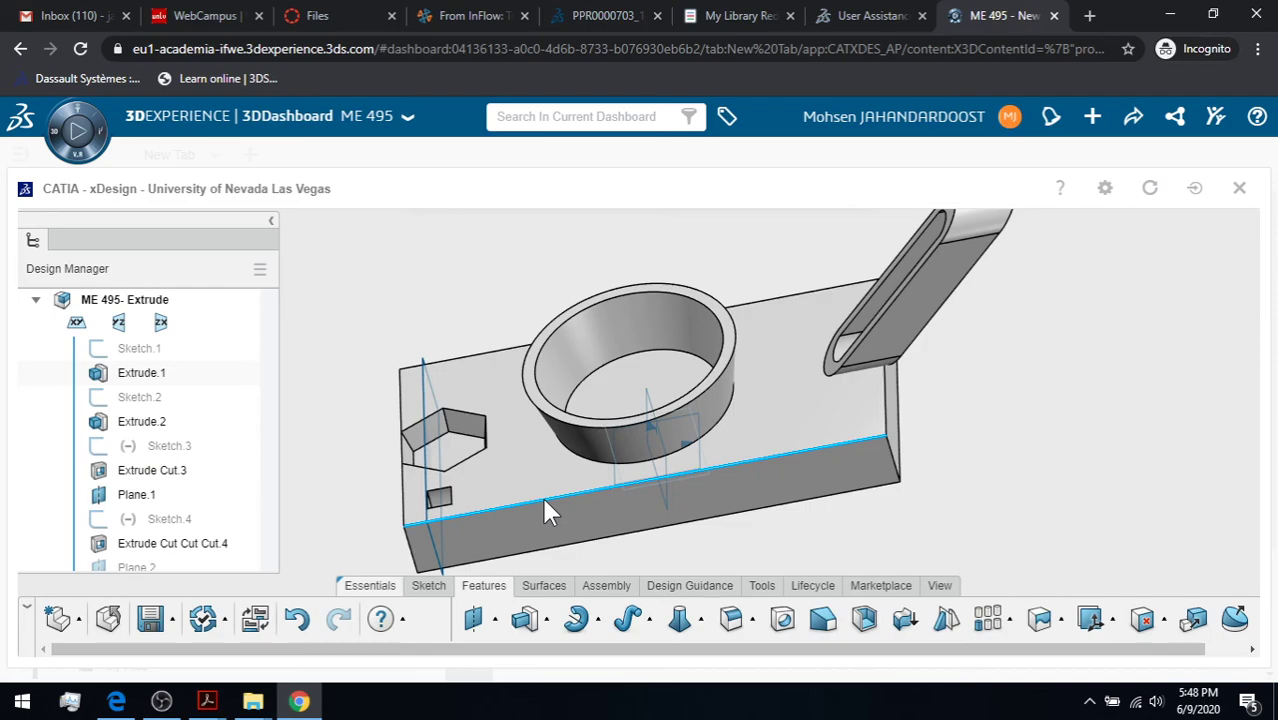
pyautogui.click(525, 619)
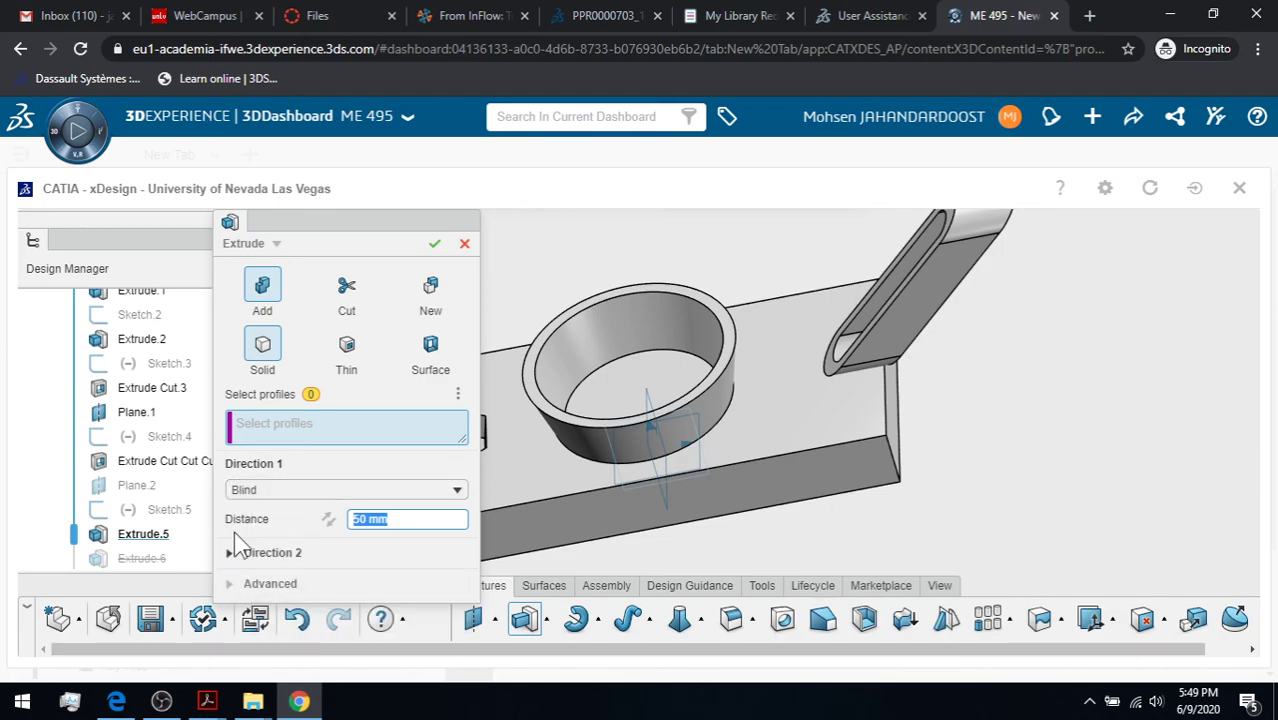
pyautogui.click(232, 586)
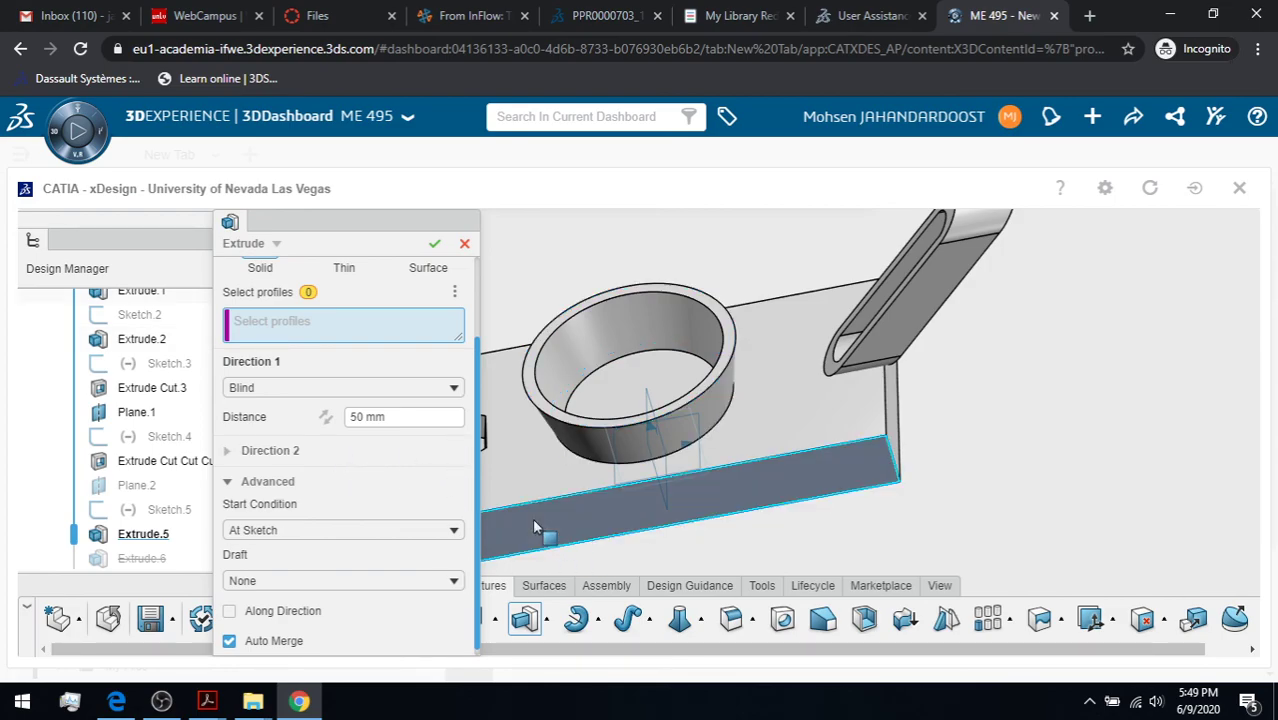
pyautogui.click(464, 244)
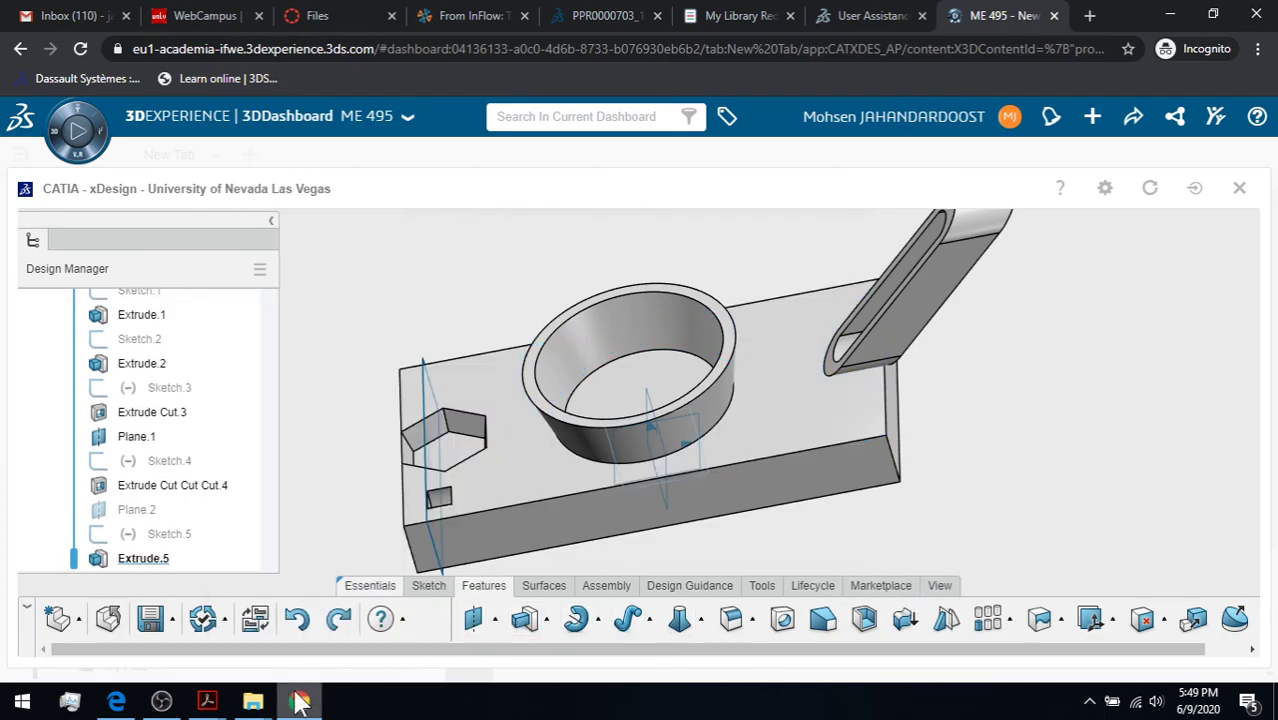
pyautogui.click(161, 701)
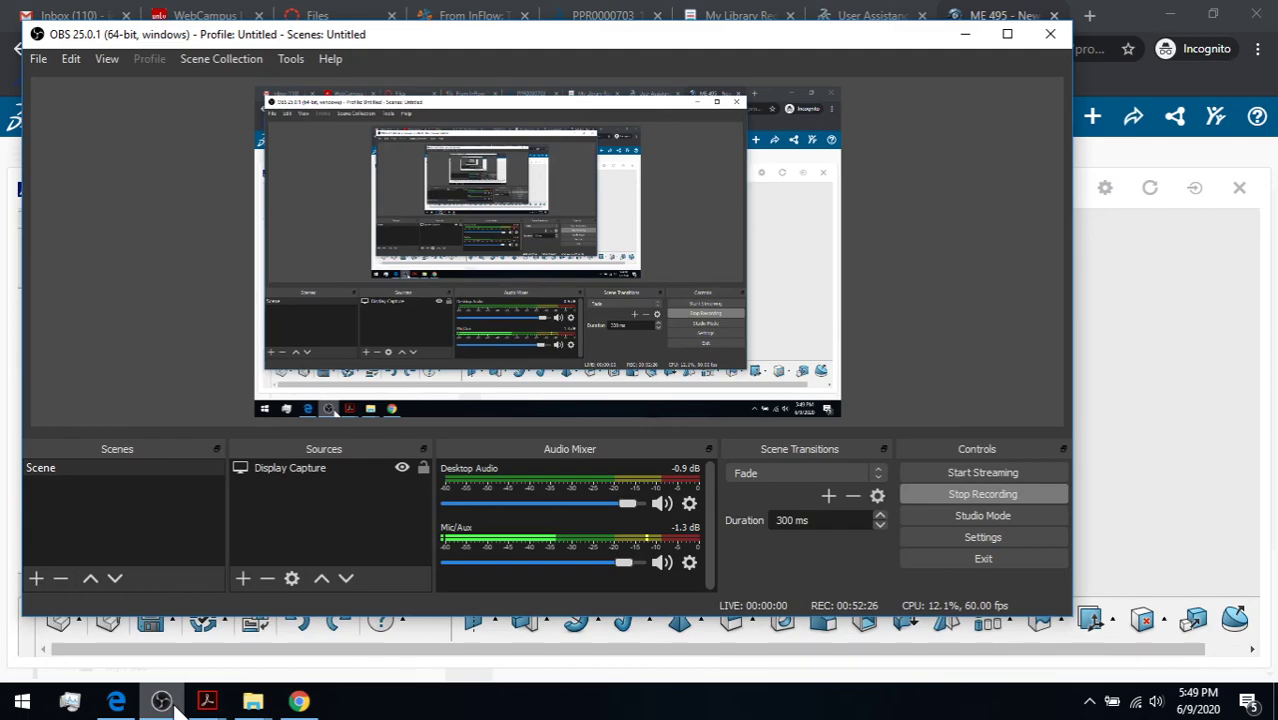